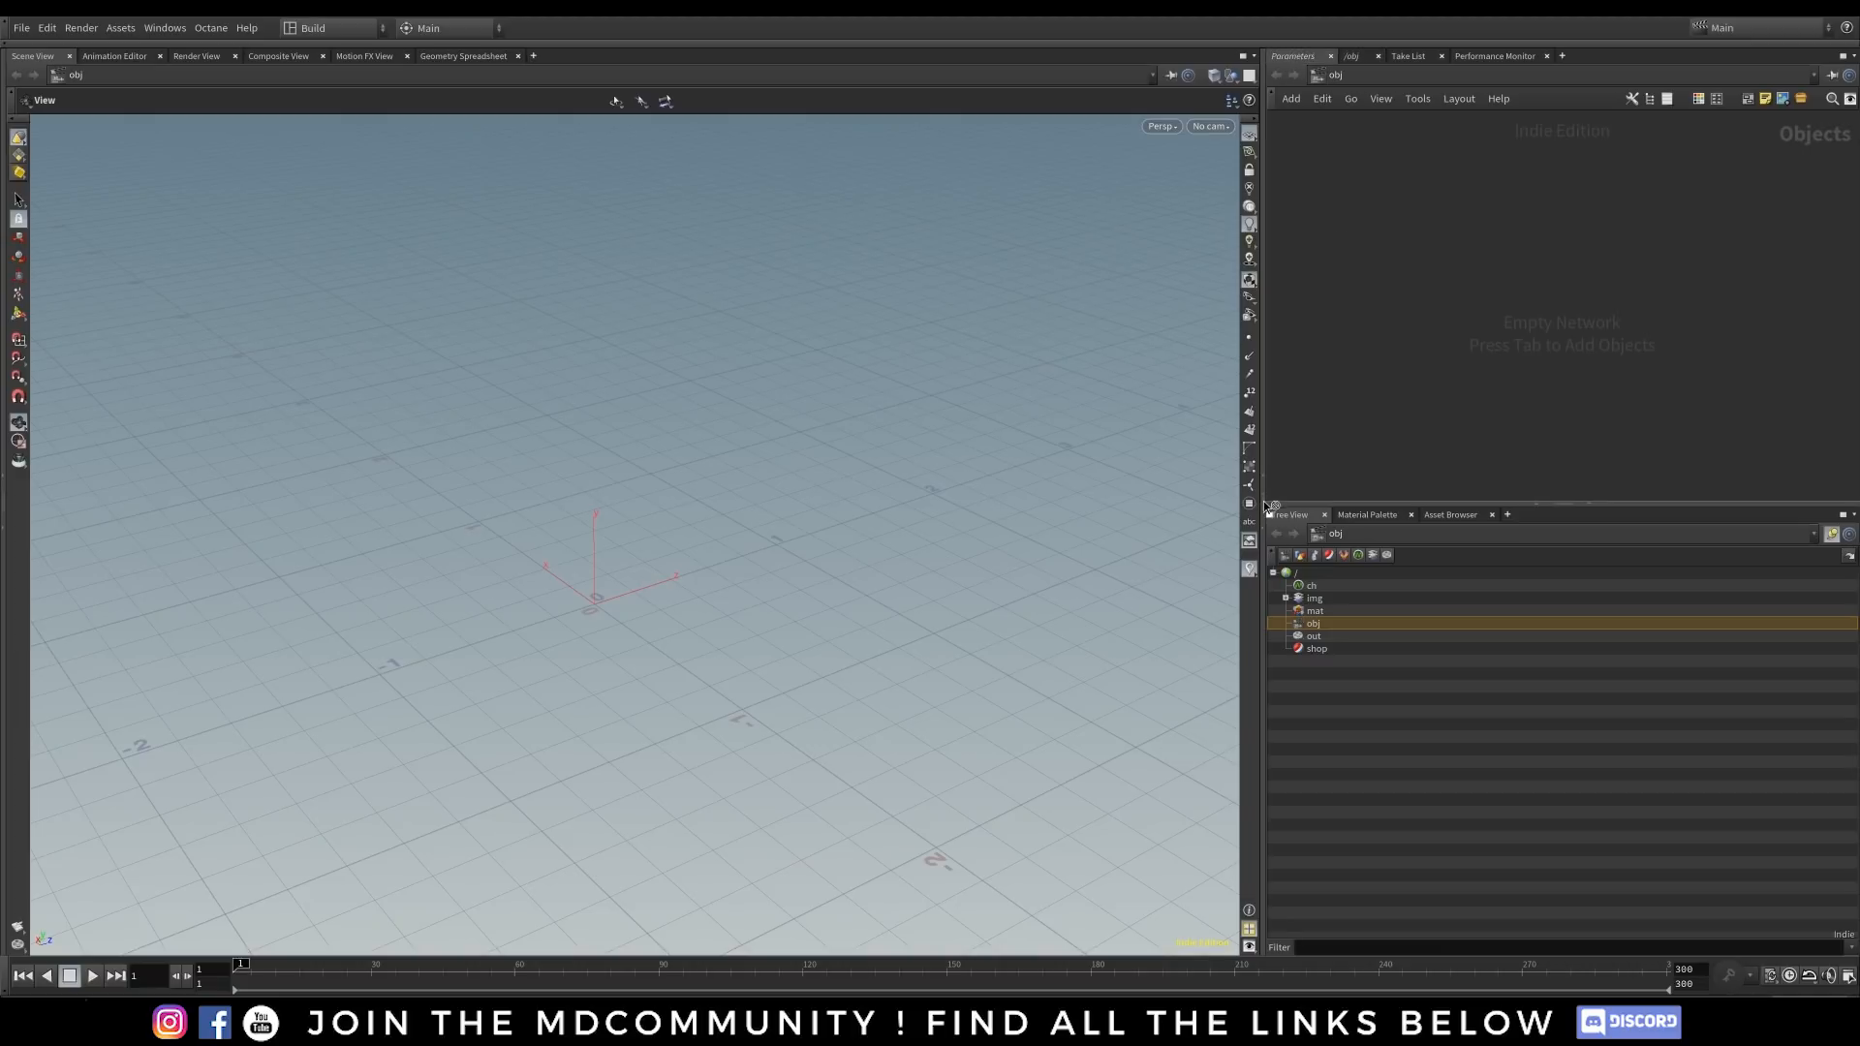
- Move the Parameters pane below the network view and add a Box object to the object network
left_click_drag(1272, 520, 1270, 514)
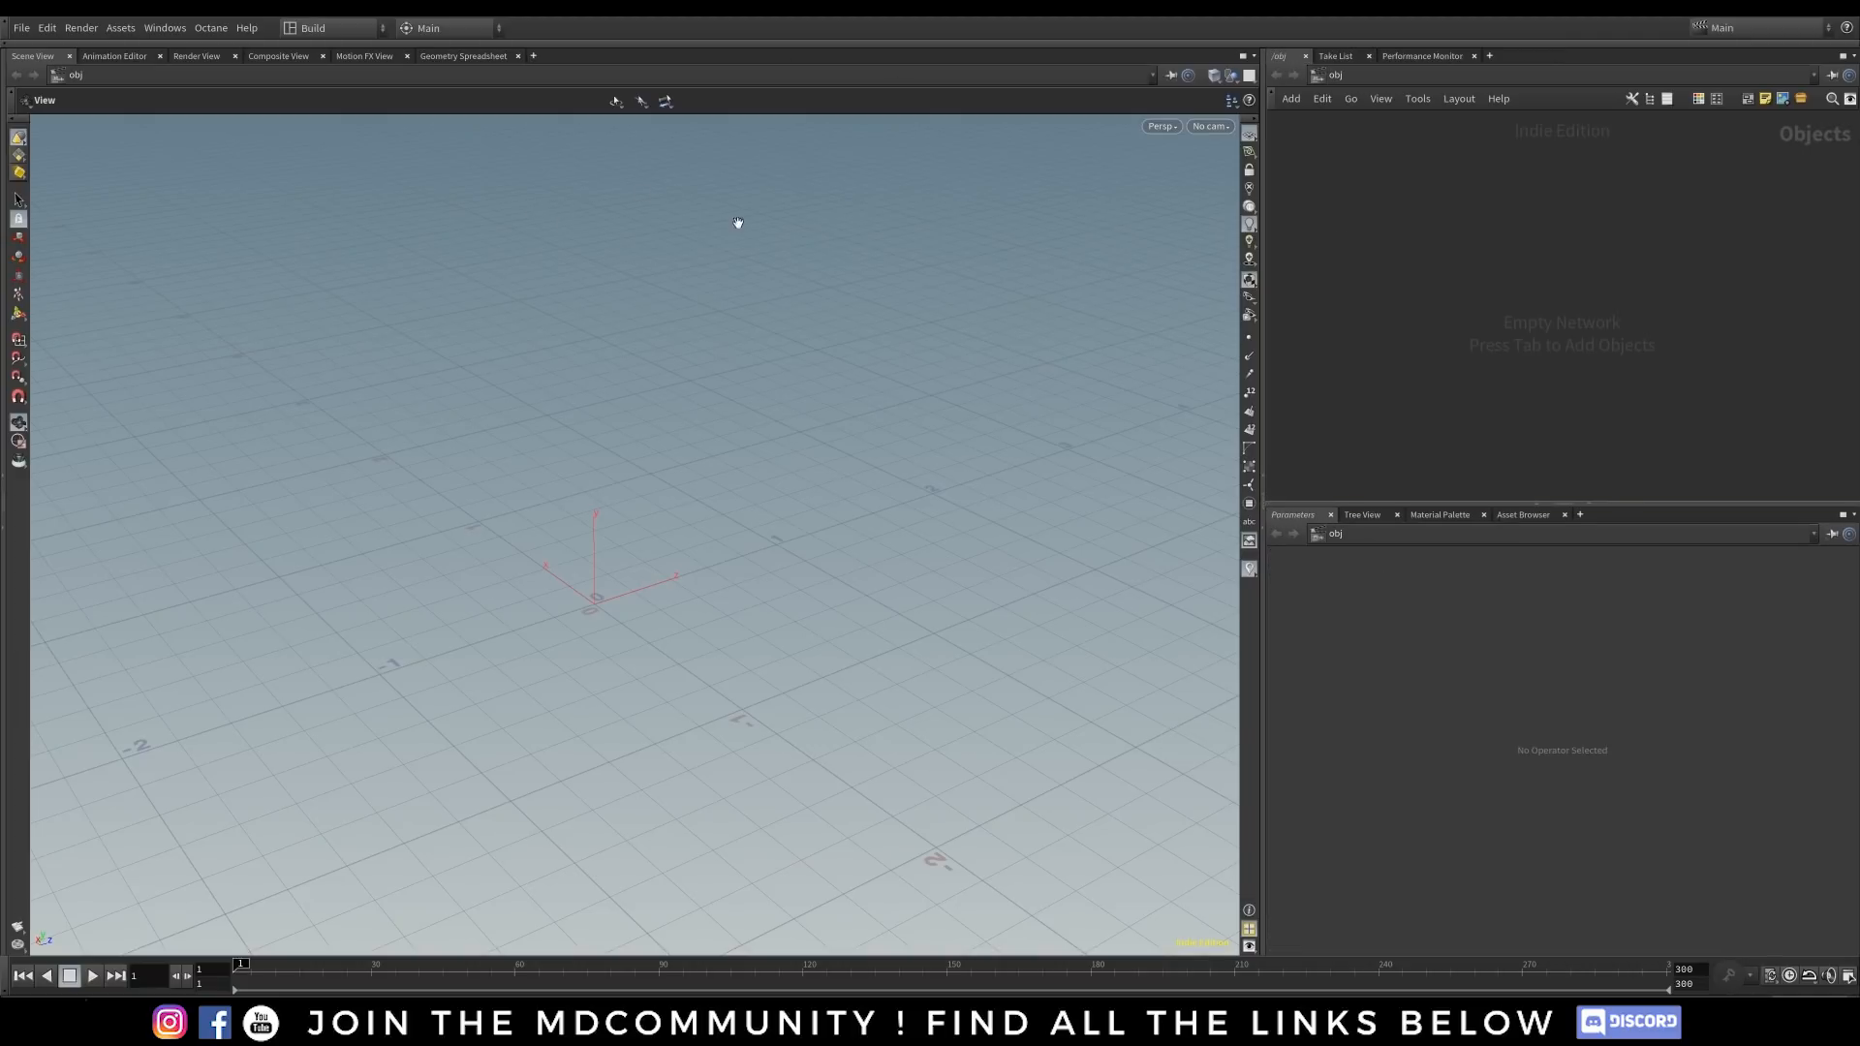
key("Tab")
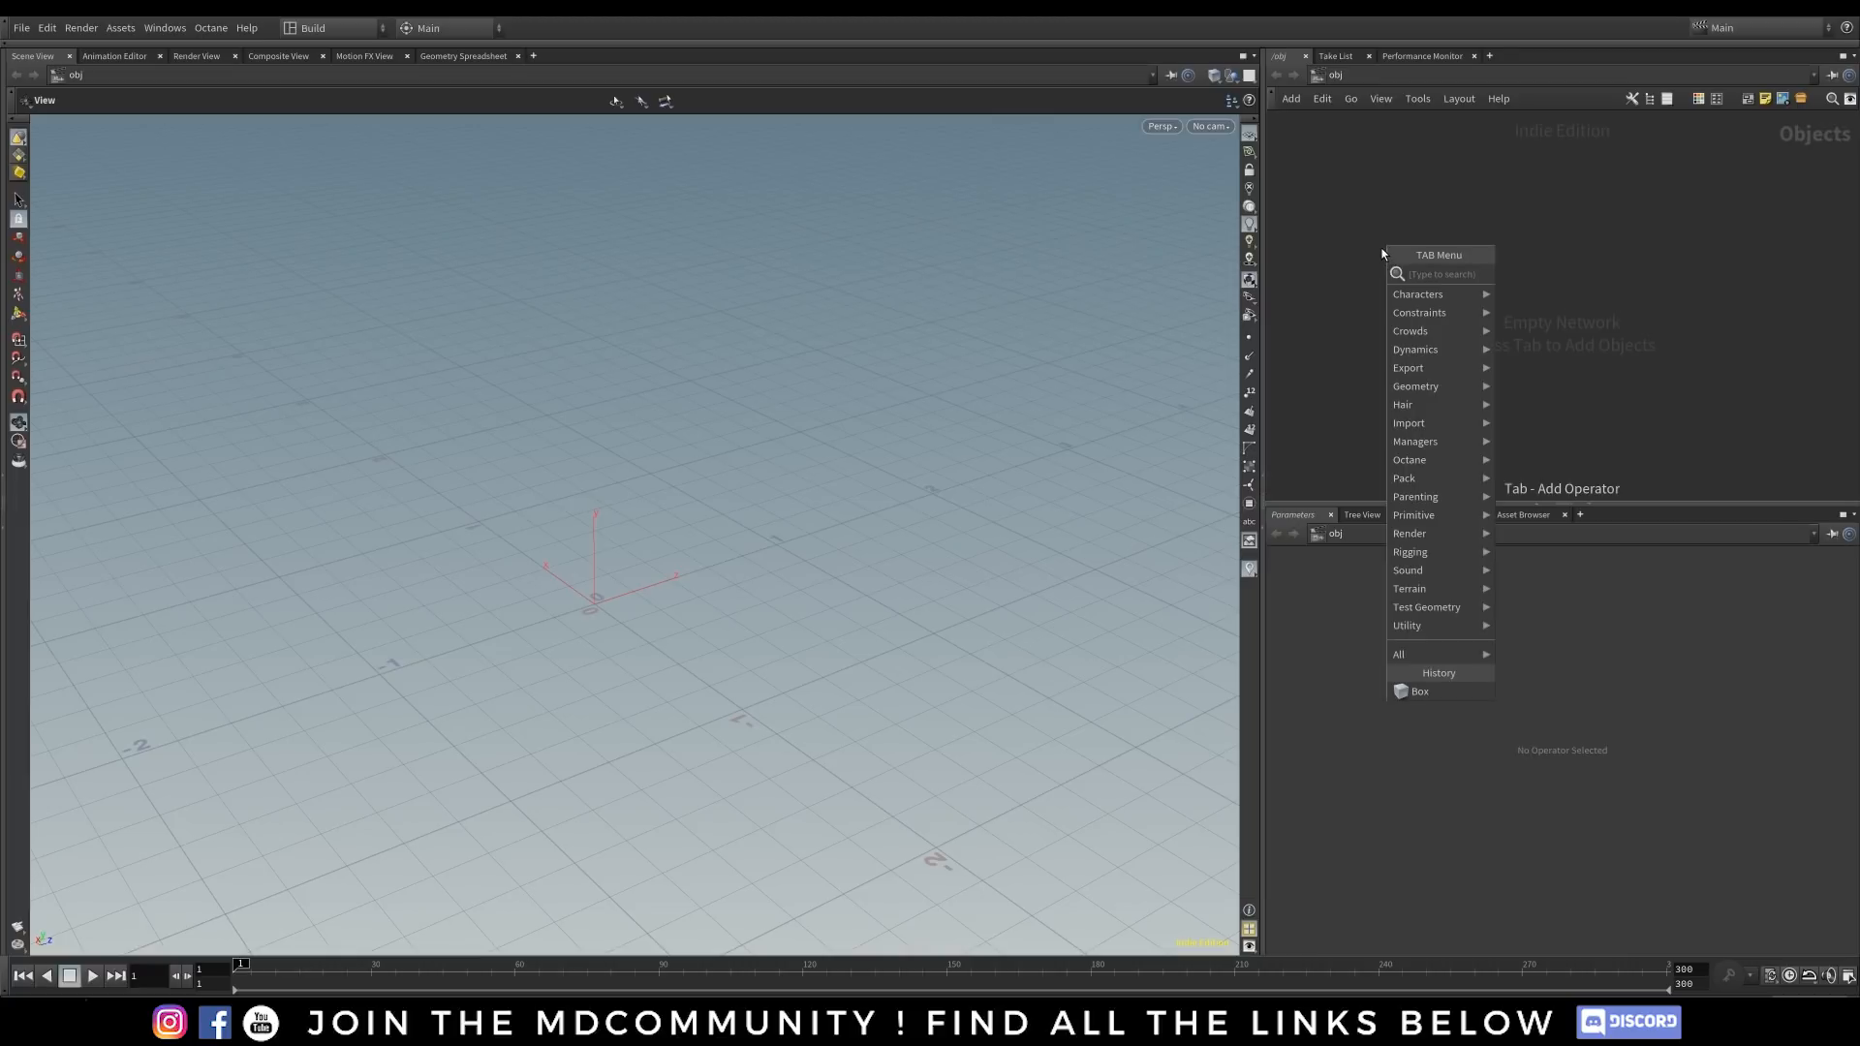
type("box")
key("Return")
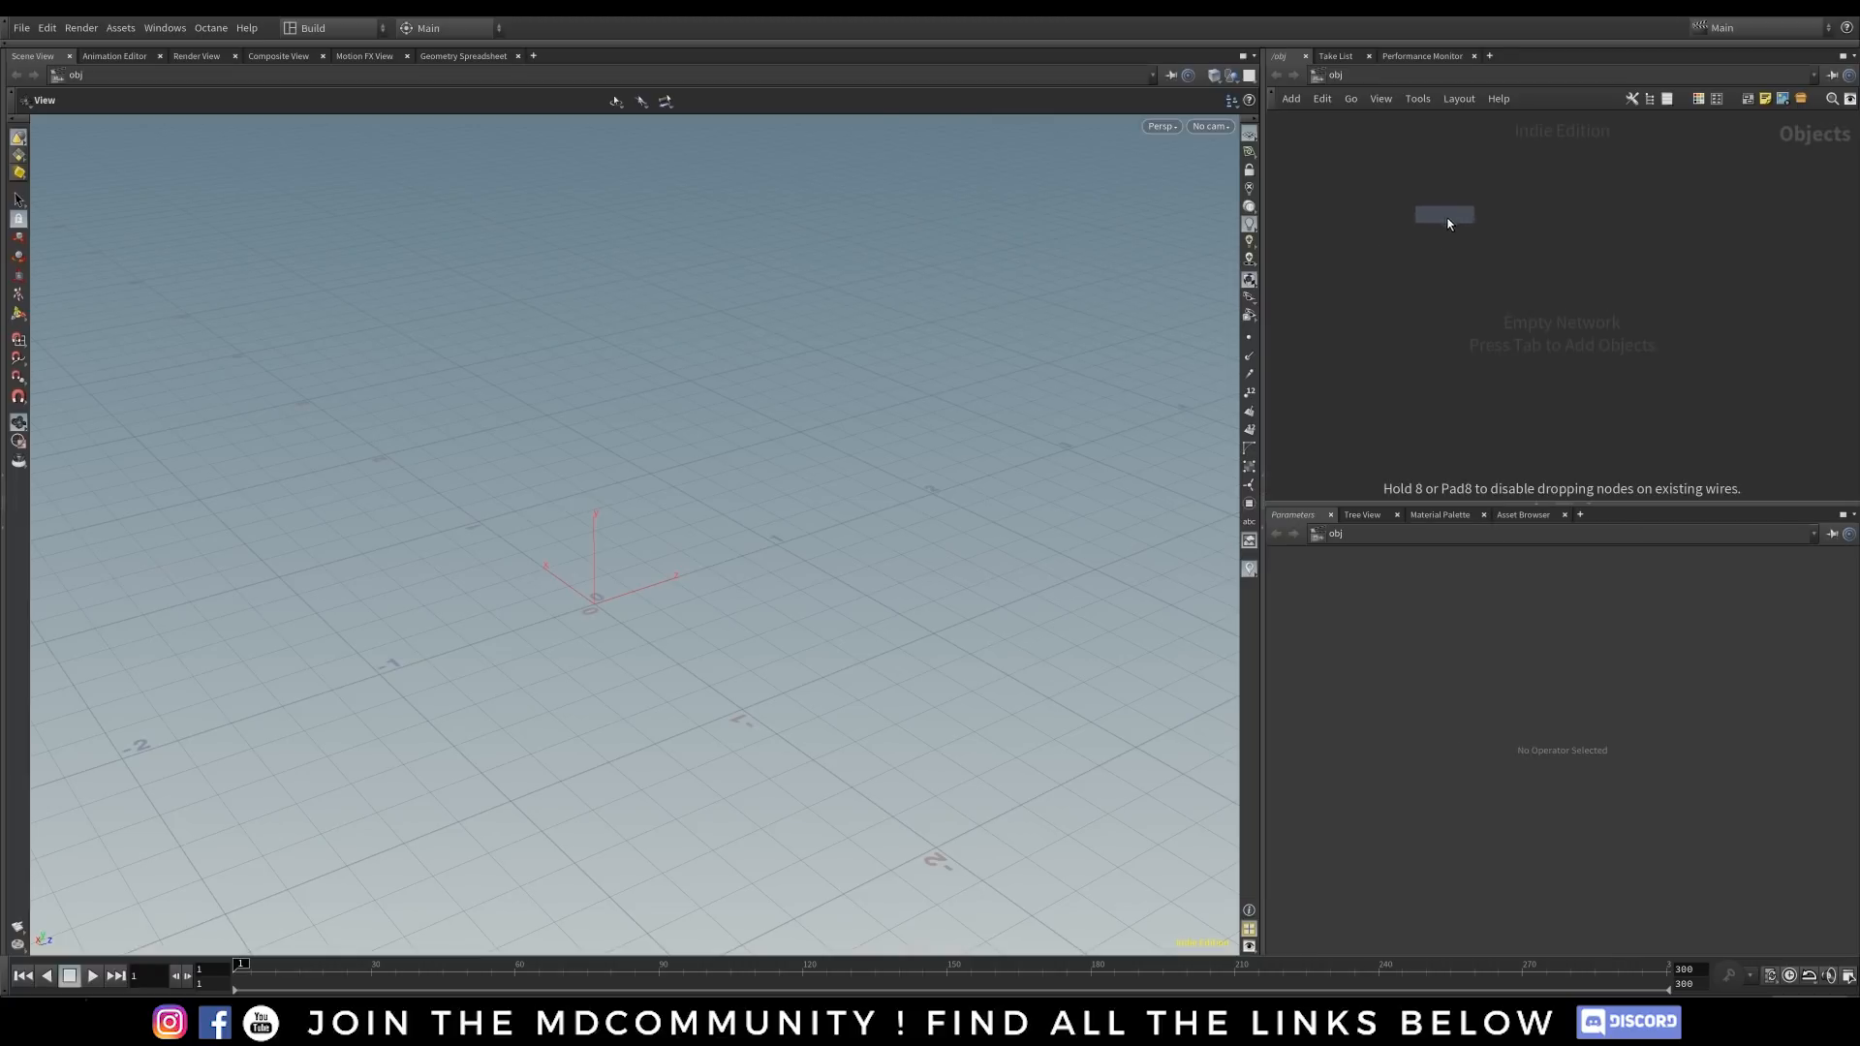
left_click(1445, 213)
left_click_drag(1540, 149, 1422, 300)
left_click_drag(1438, 207, 1441, 210)
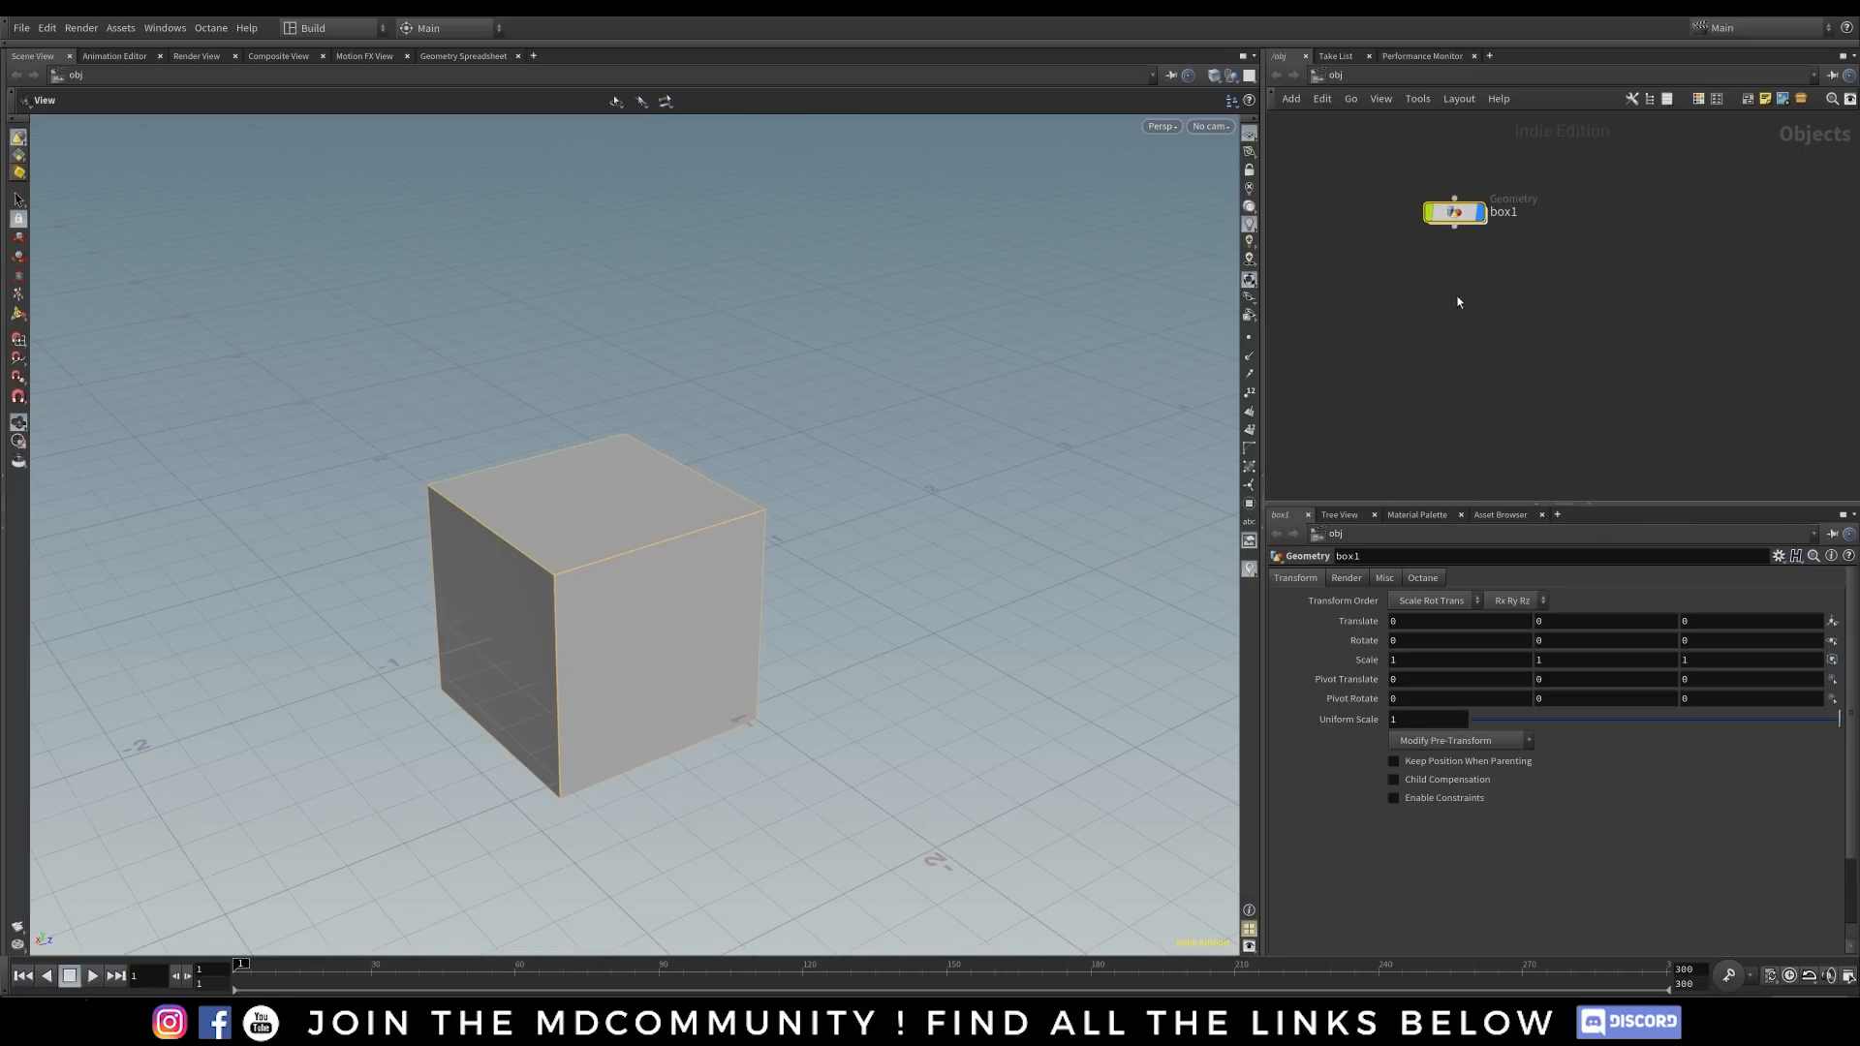
- Look through the box's Render, Octane, Misc and Transform parameters and deselect the box
left_click(1346, 576)
left_click(1297, 578)
left_click(1422, 578)
left_click(1384, 578)
left_click(1301, 577)
left_click(1392, 290)
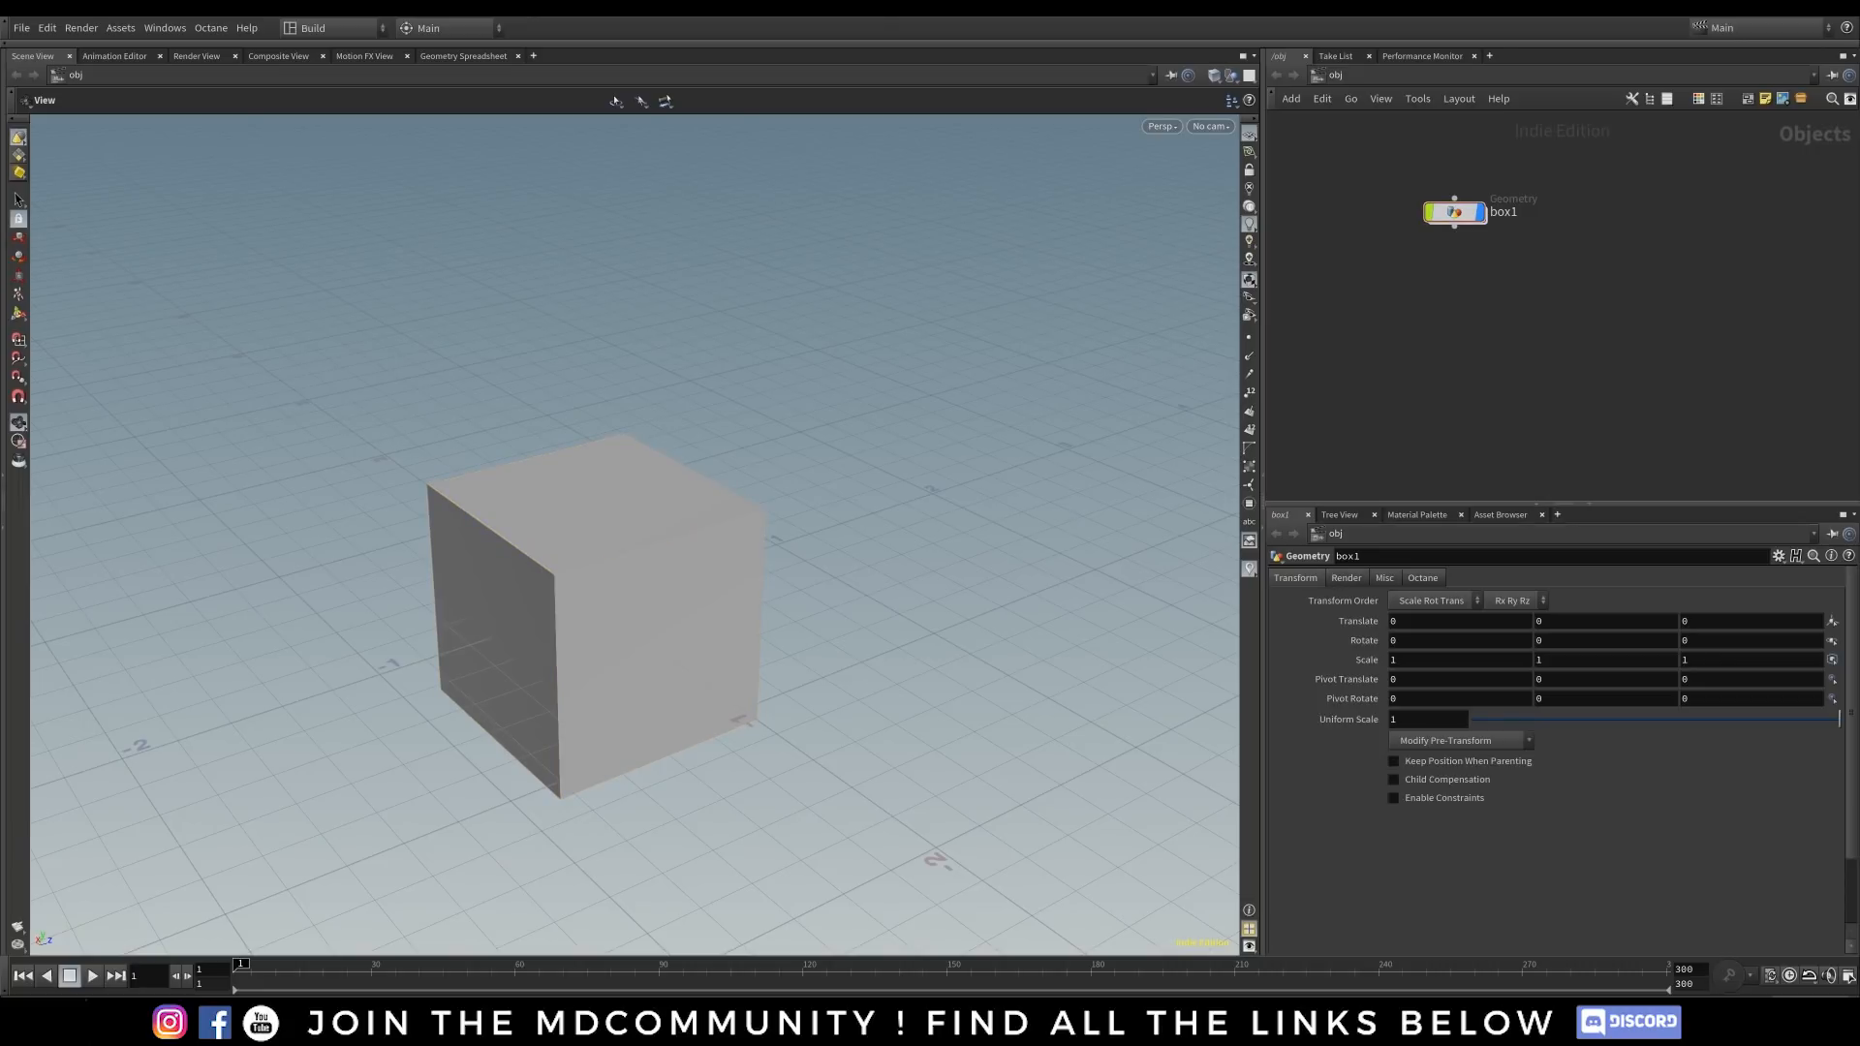
- Reload the current Build desktop to restore its pane layout, and collapse the shelf tools
left_click(354, 28)
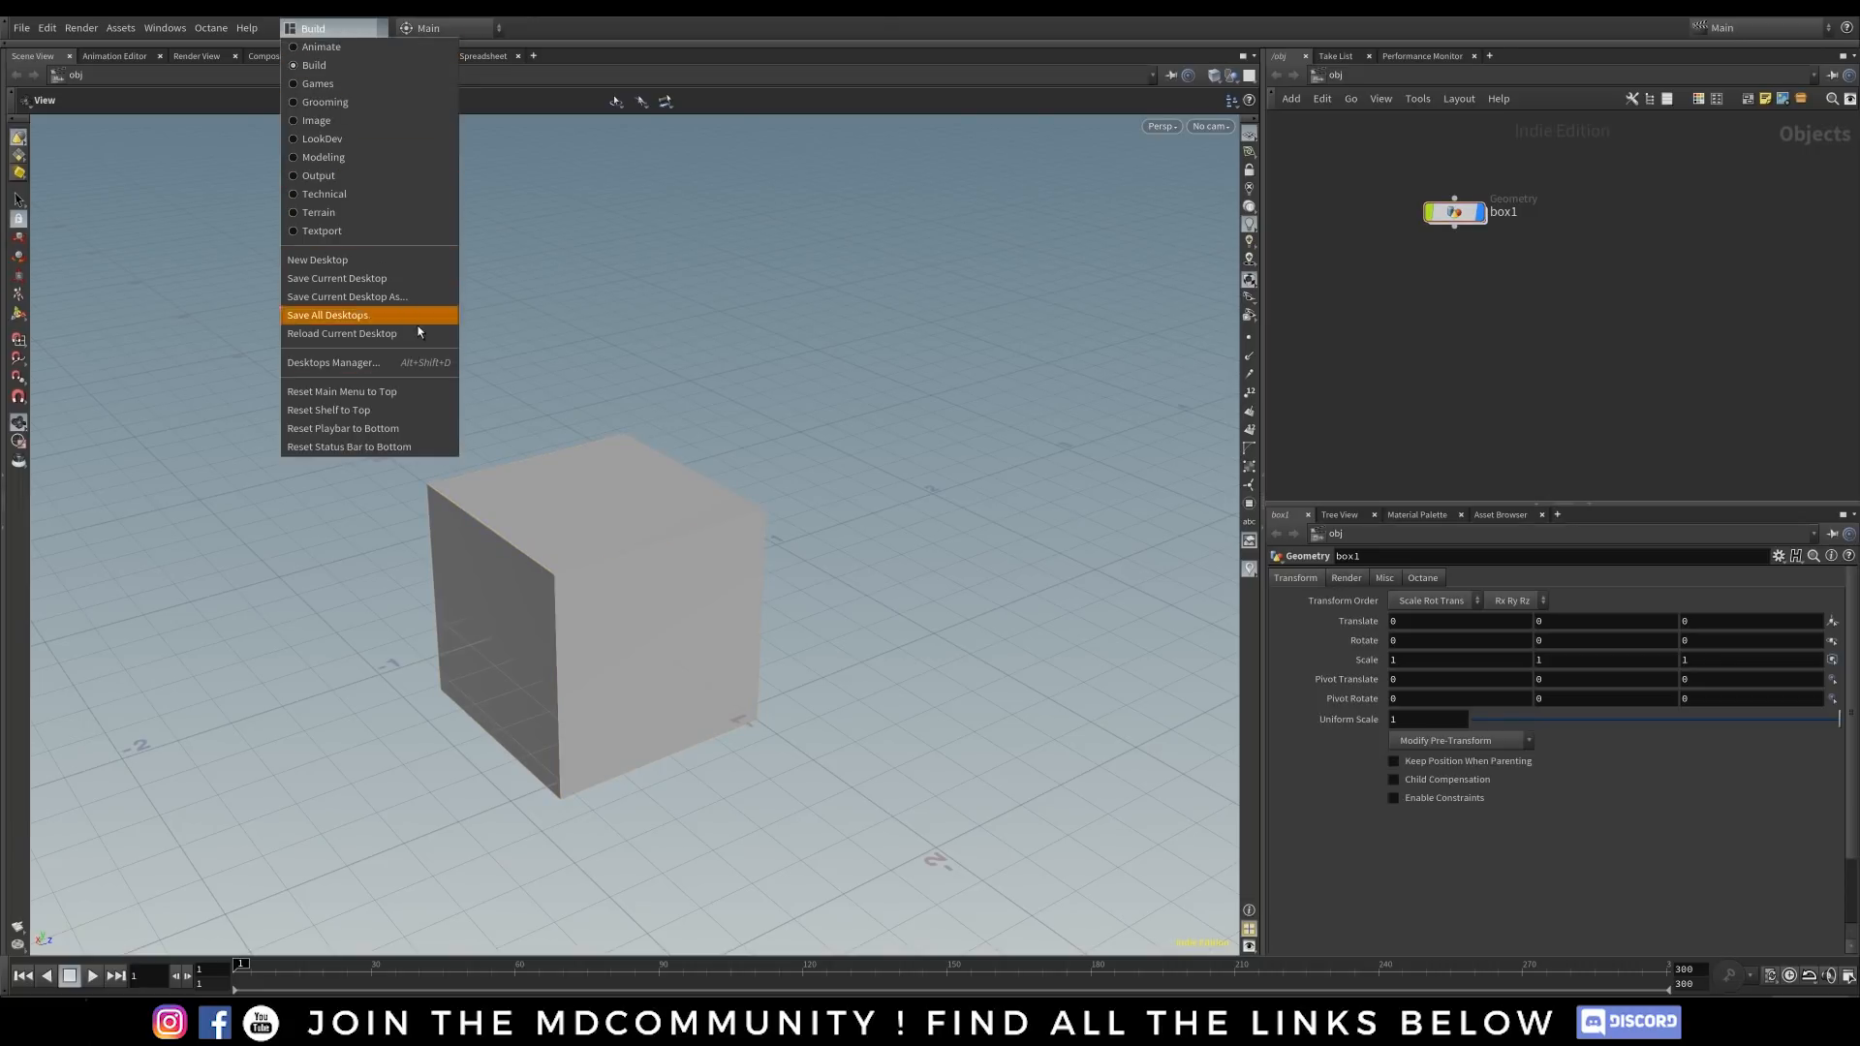
left_click(394, 336)
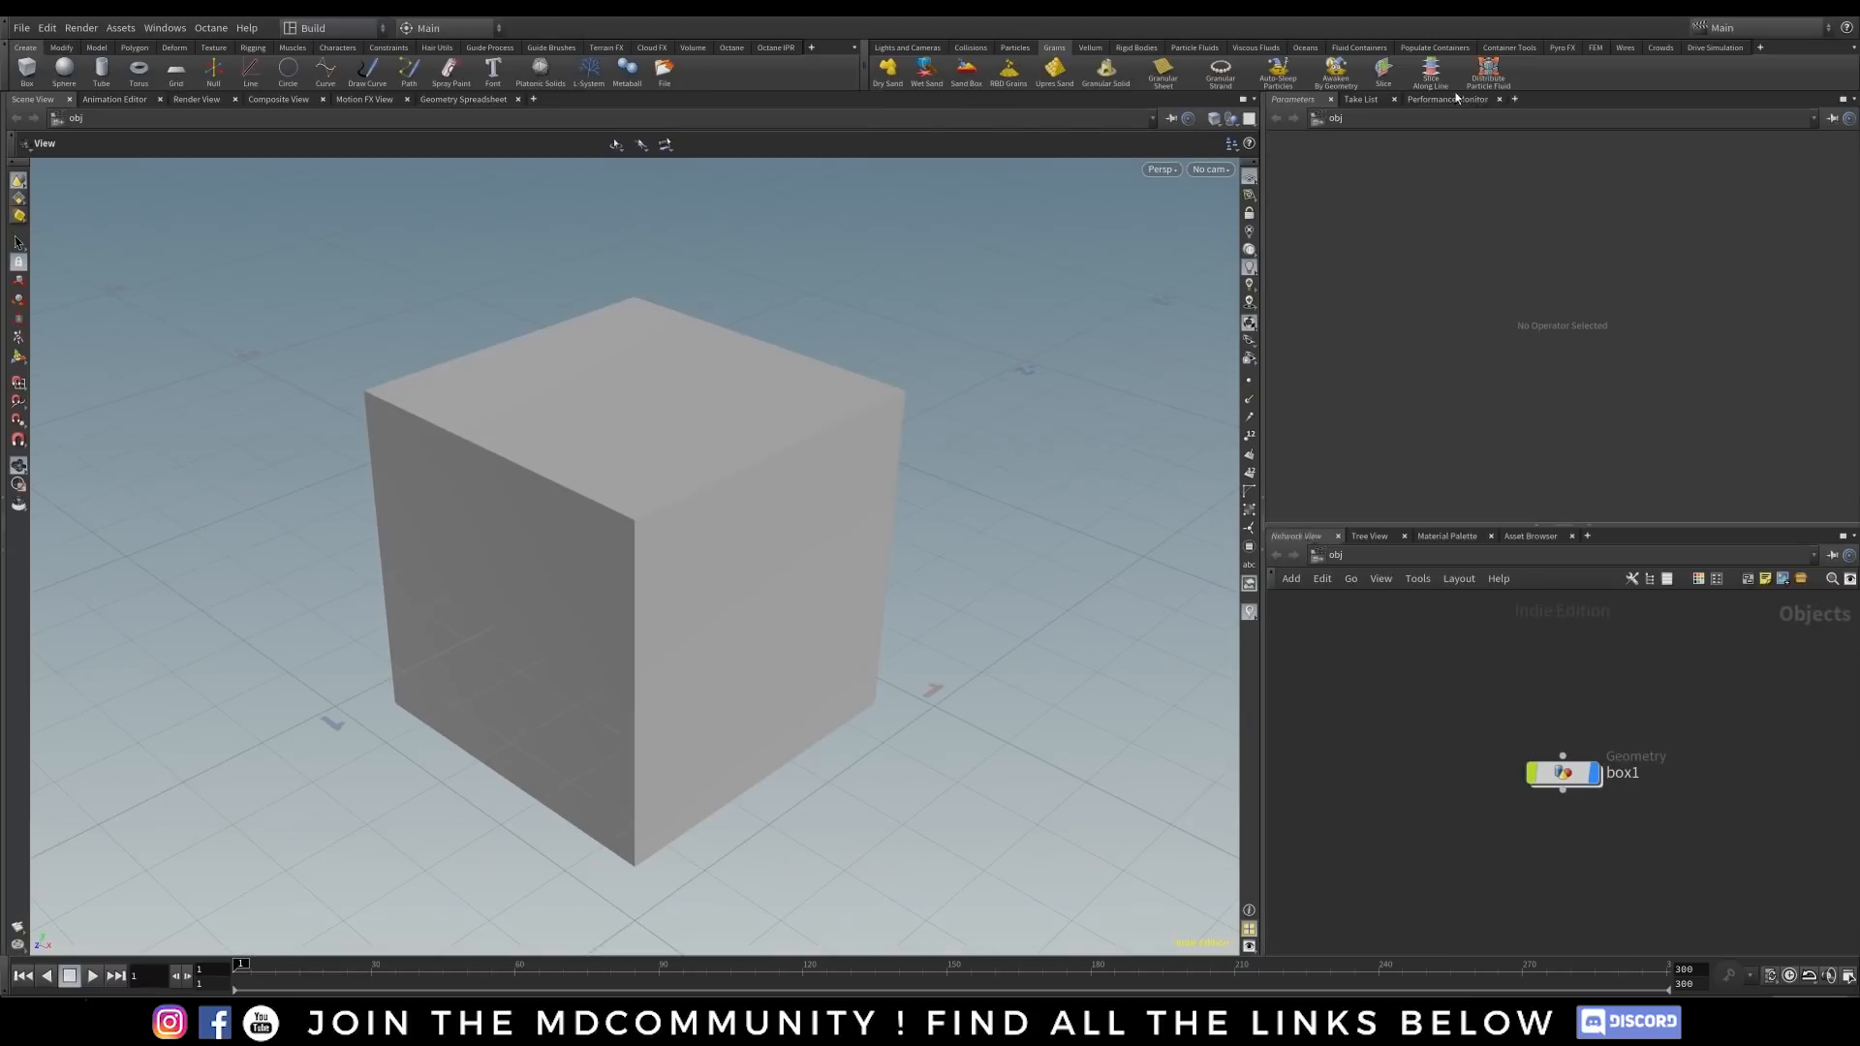
left_click(4, 68)
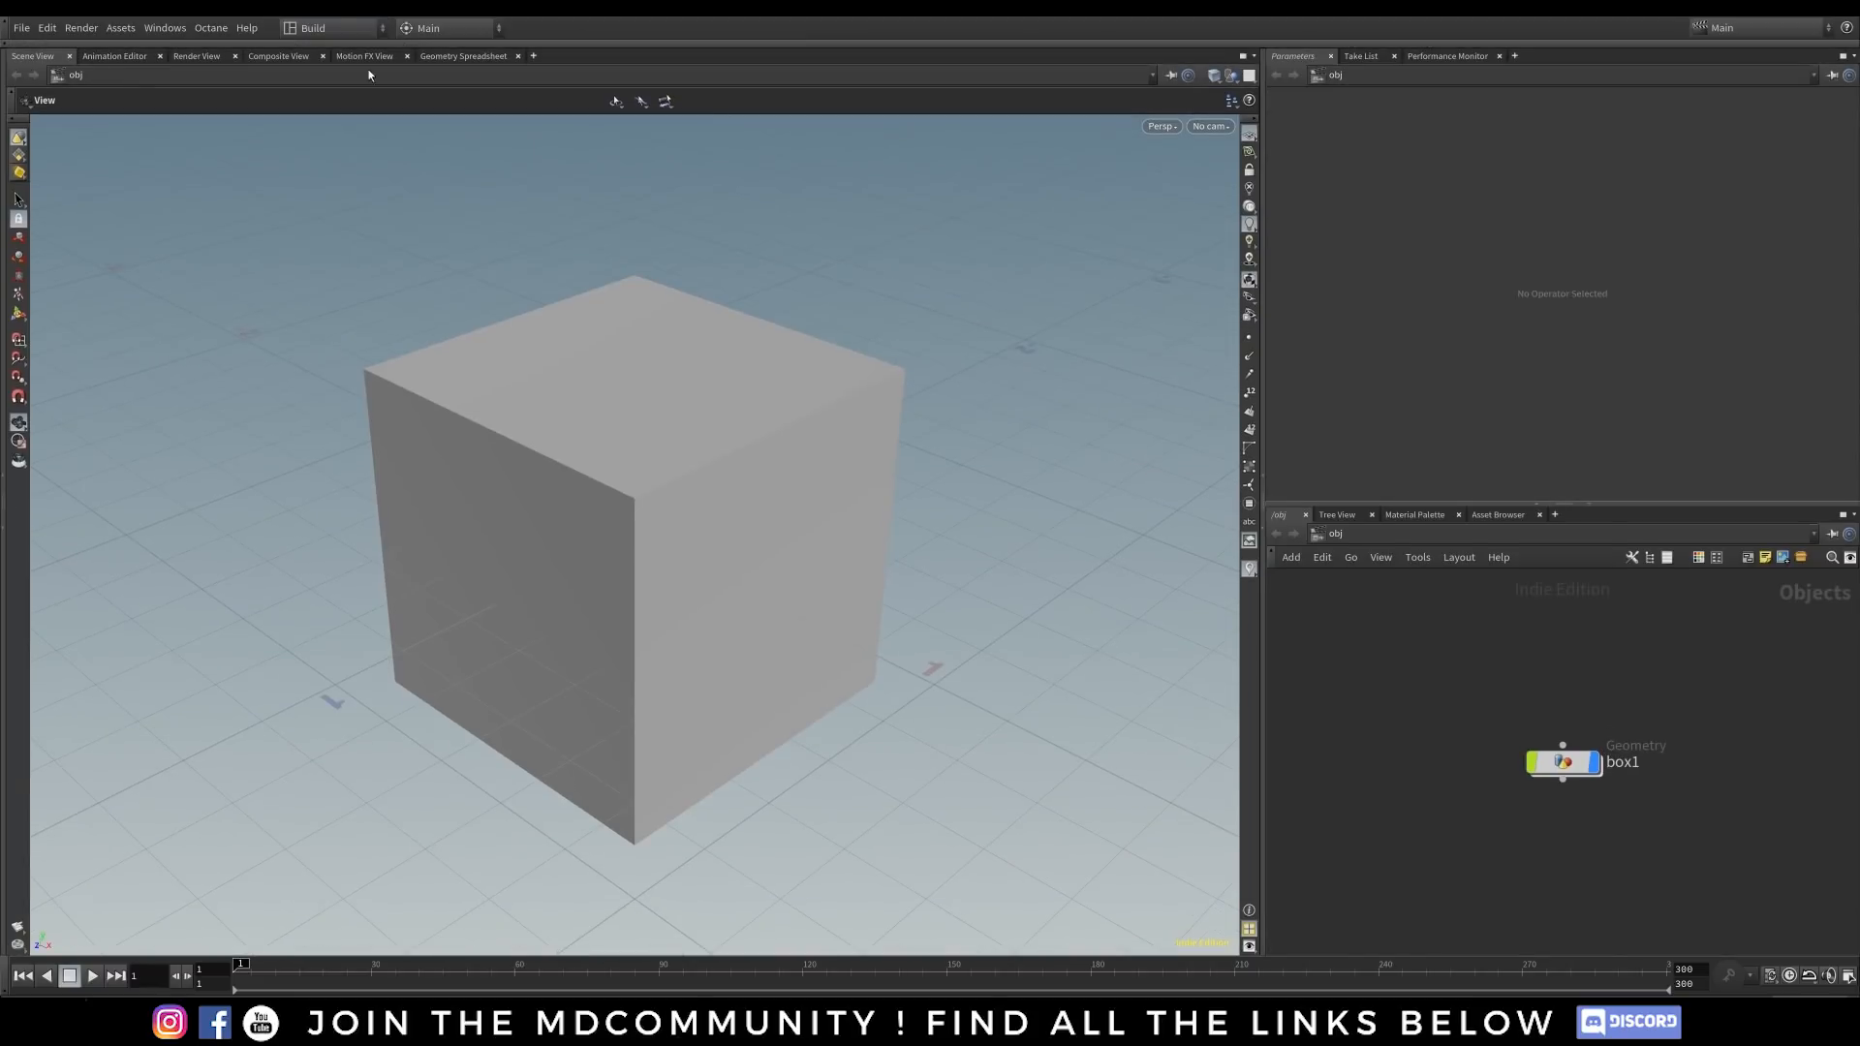
- Reposition the box node in the object network to leave free space below it
left_click_drag(1560, 761, 1517, 721)
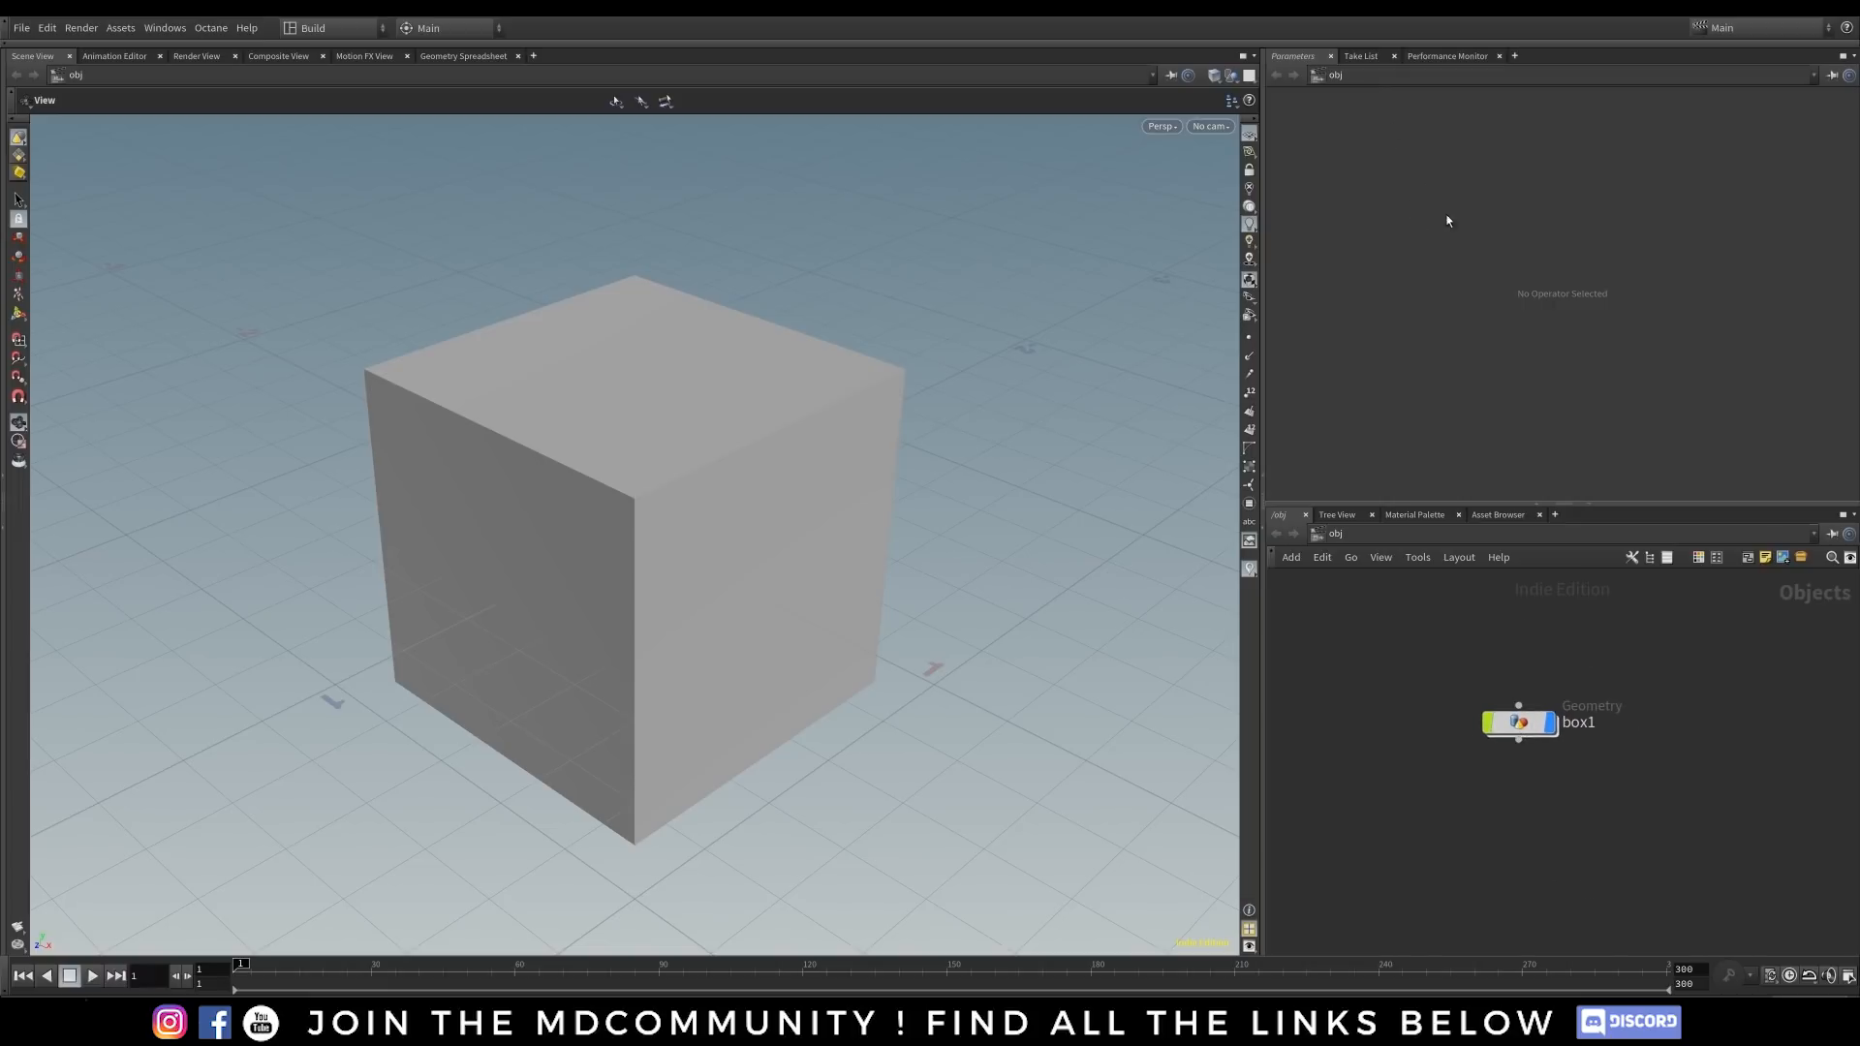
middle_click_drag(1433, 673, 1424, 664)
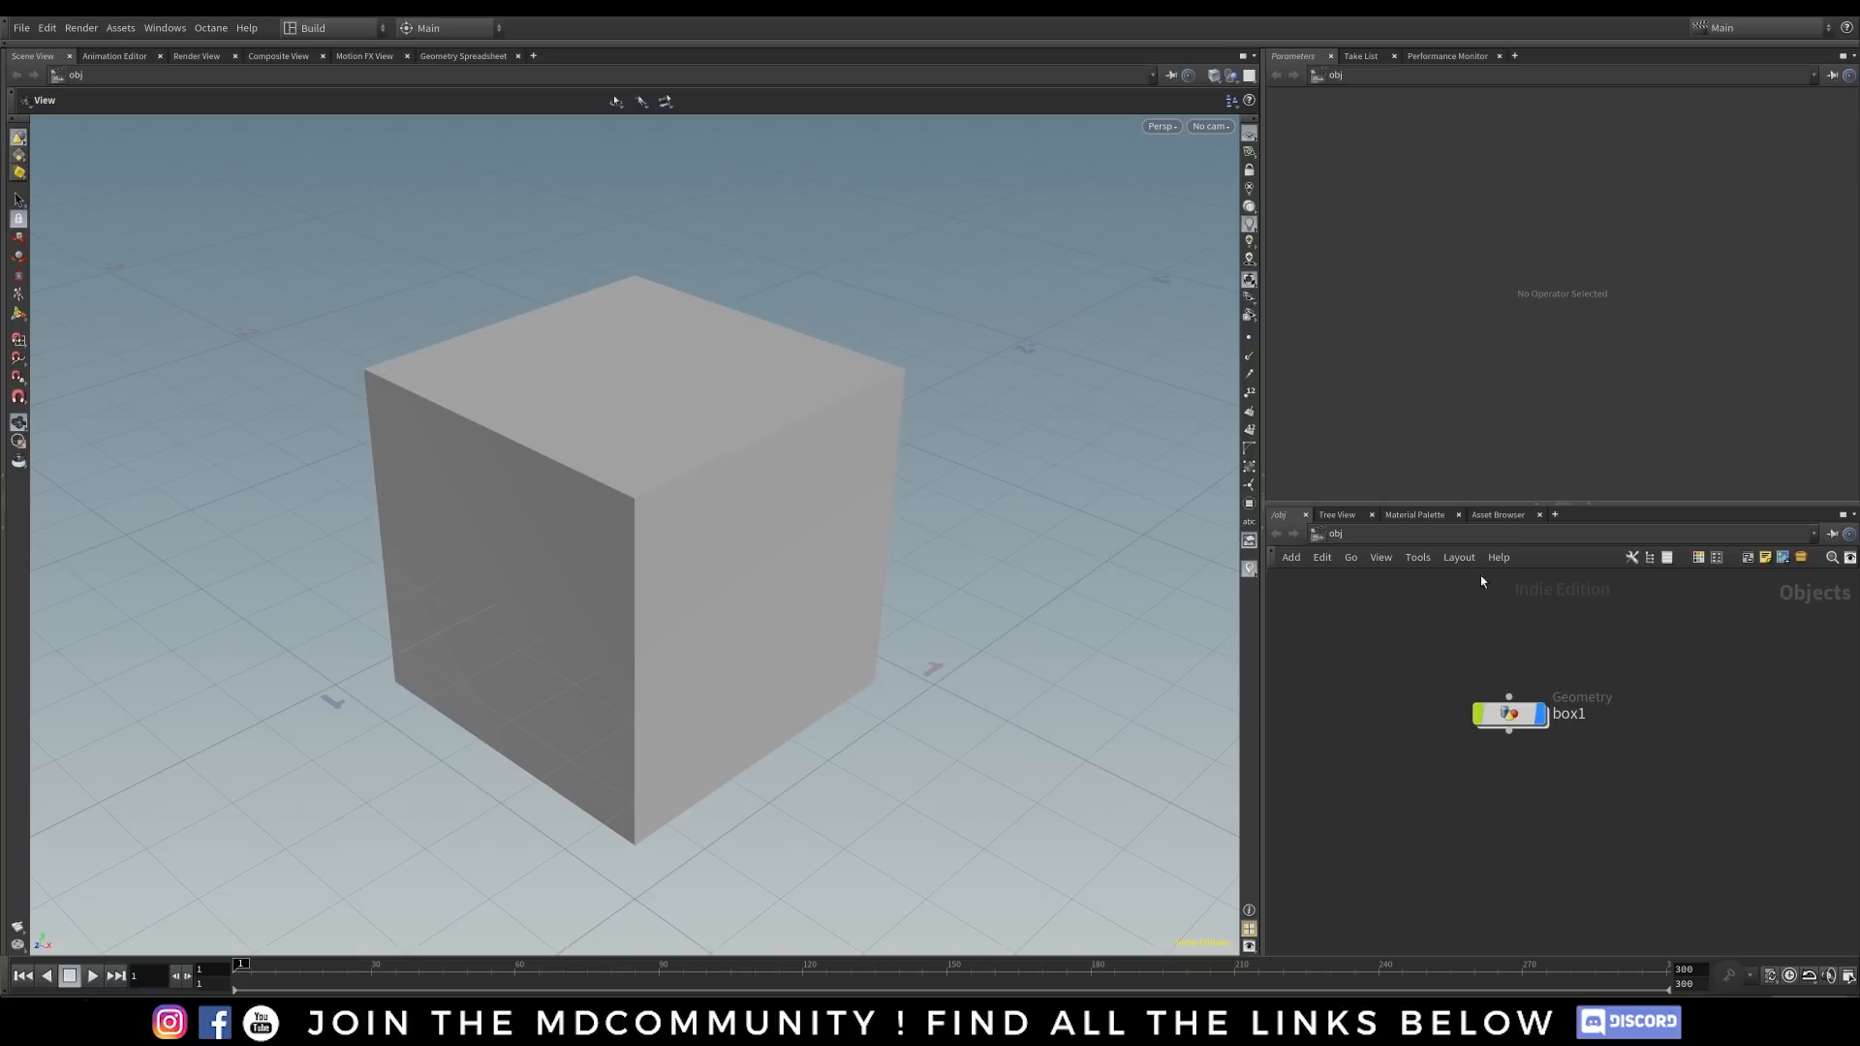
left_click_drag(1510, 715, 1447, 680)
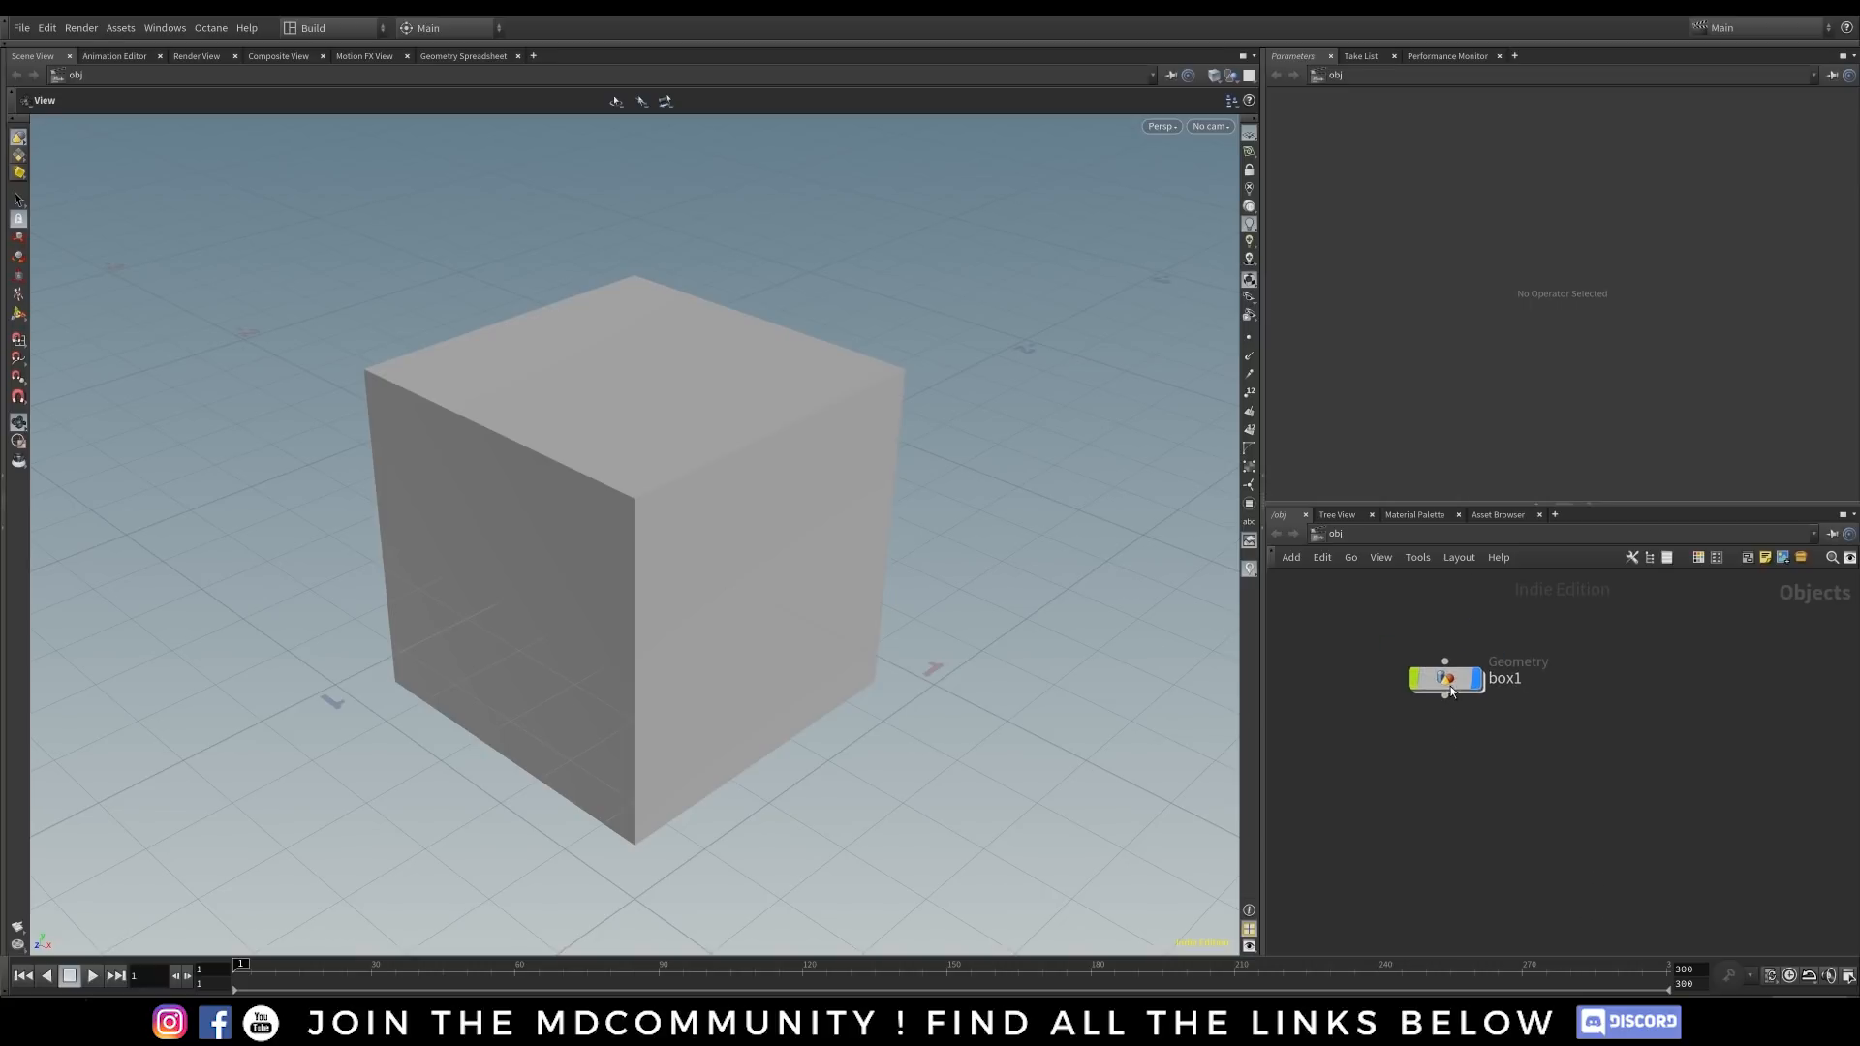
scroll(934, 554, "down", 6)
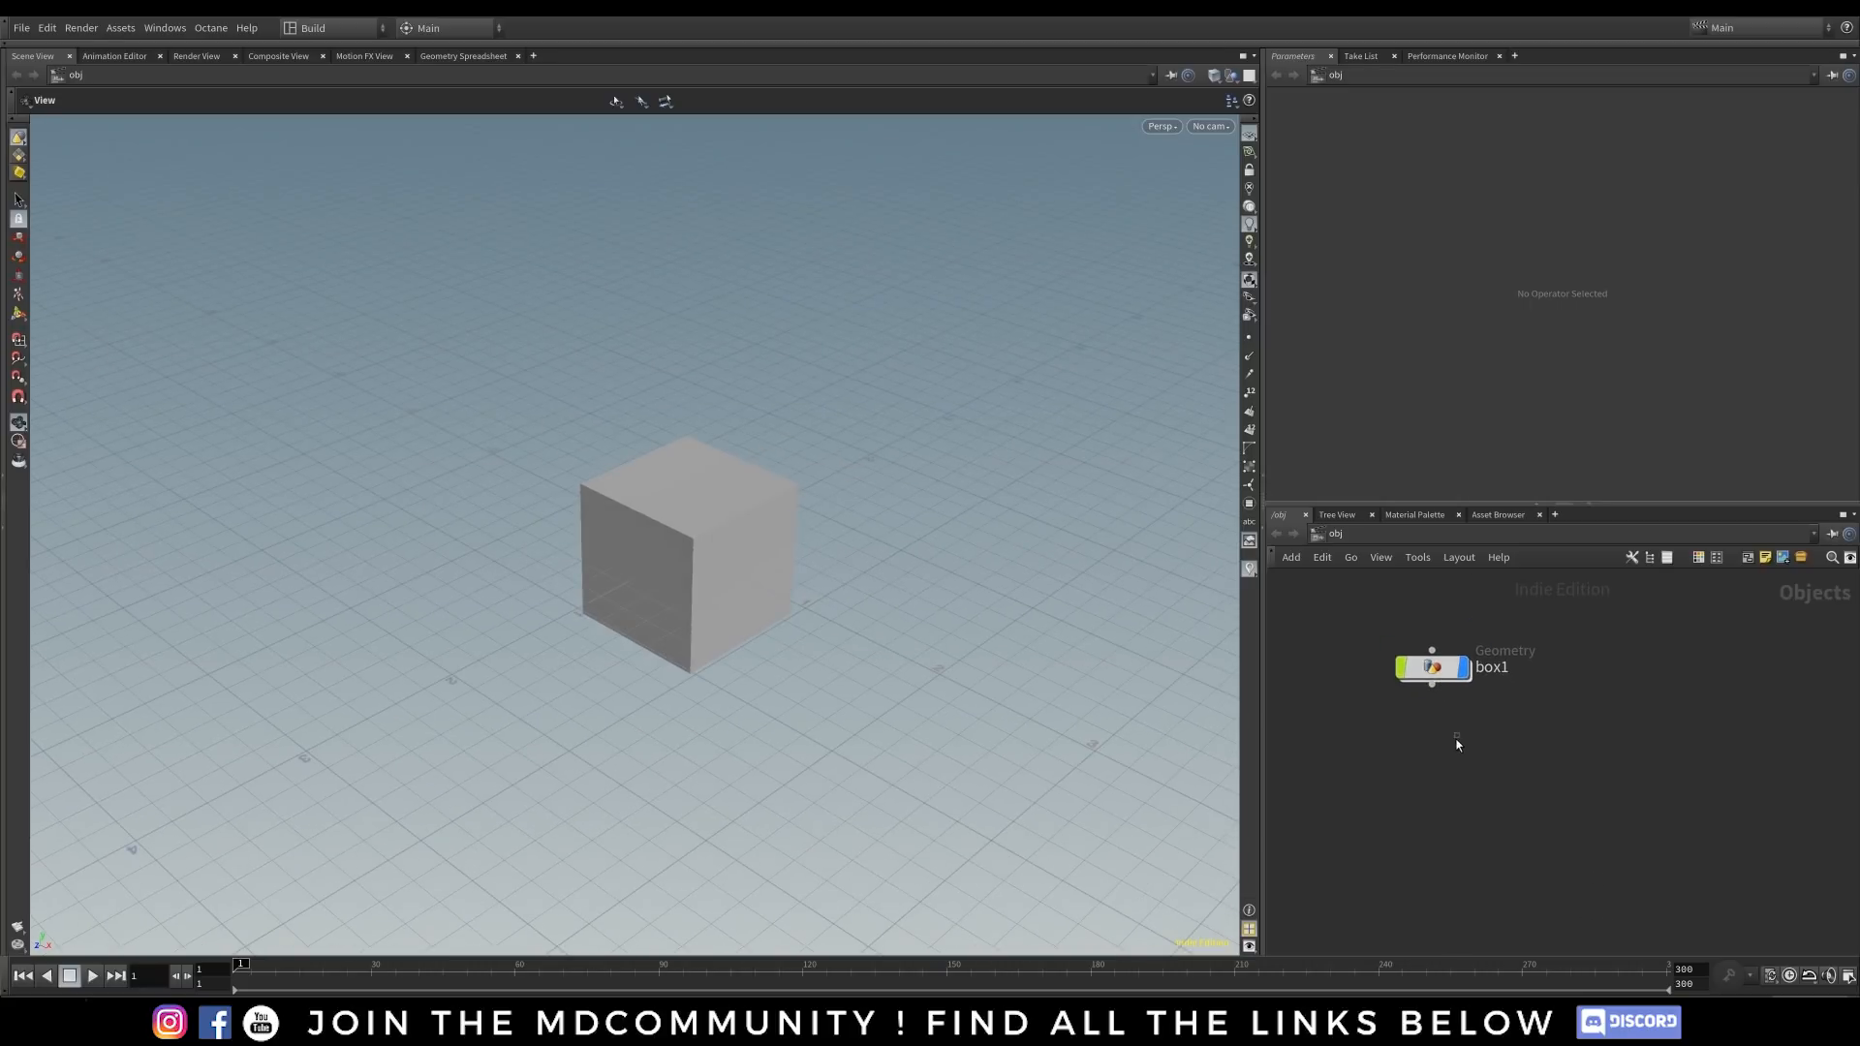
- Add a Sphere object to the network directly below the box node
key("Tab")
type("sp")
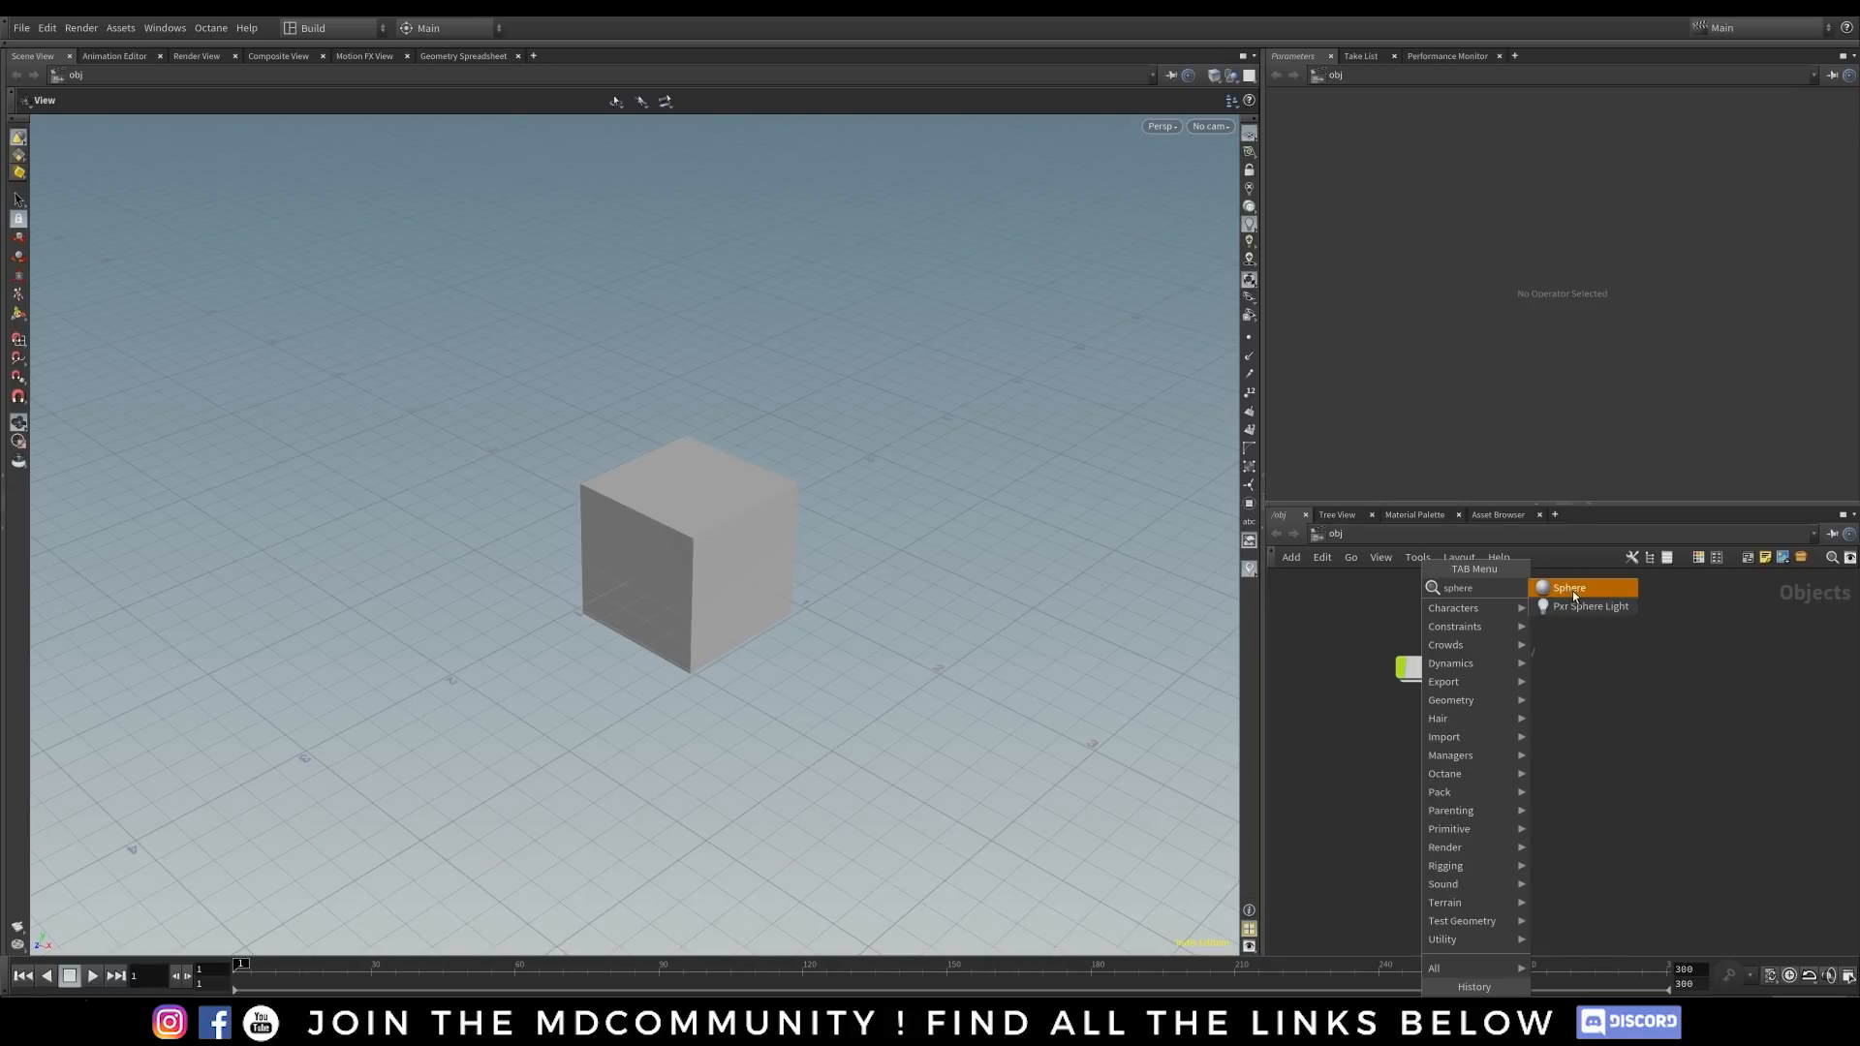
key("Return")
left_click(1431, 760)
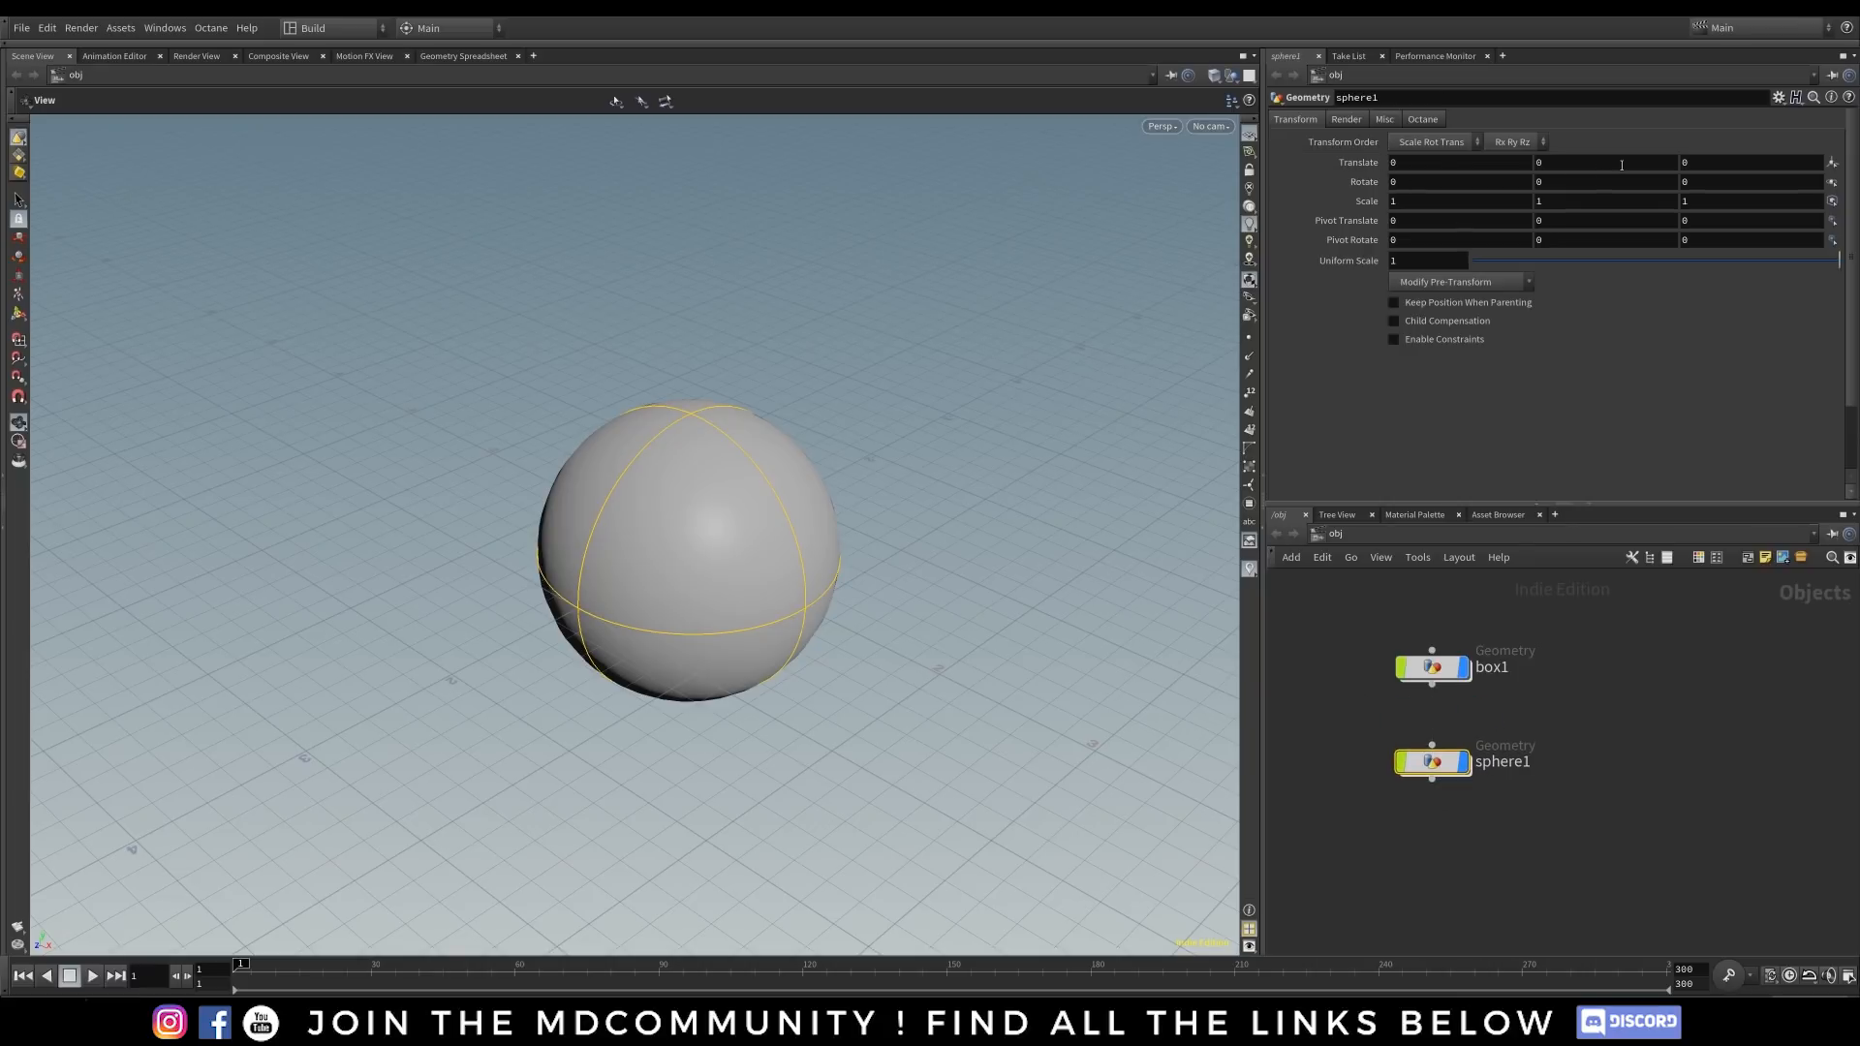
- Set the sphere's X translation to 2 to place it beside the box
left_click_drag(659, 561, 812, 449)
left_click(1422, 164)
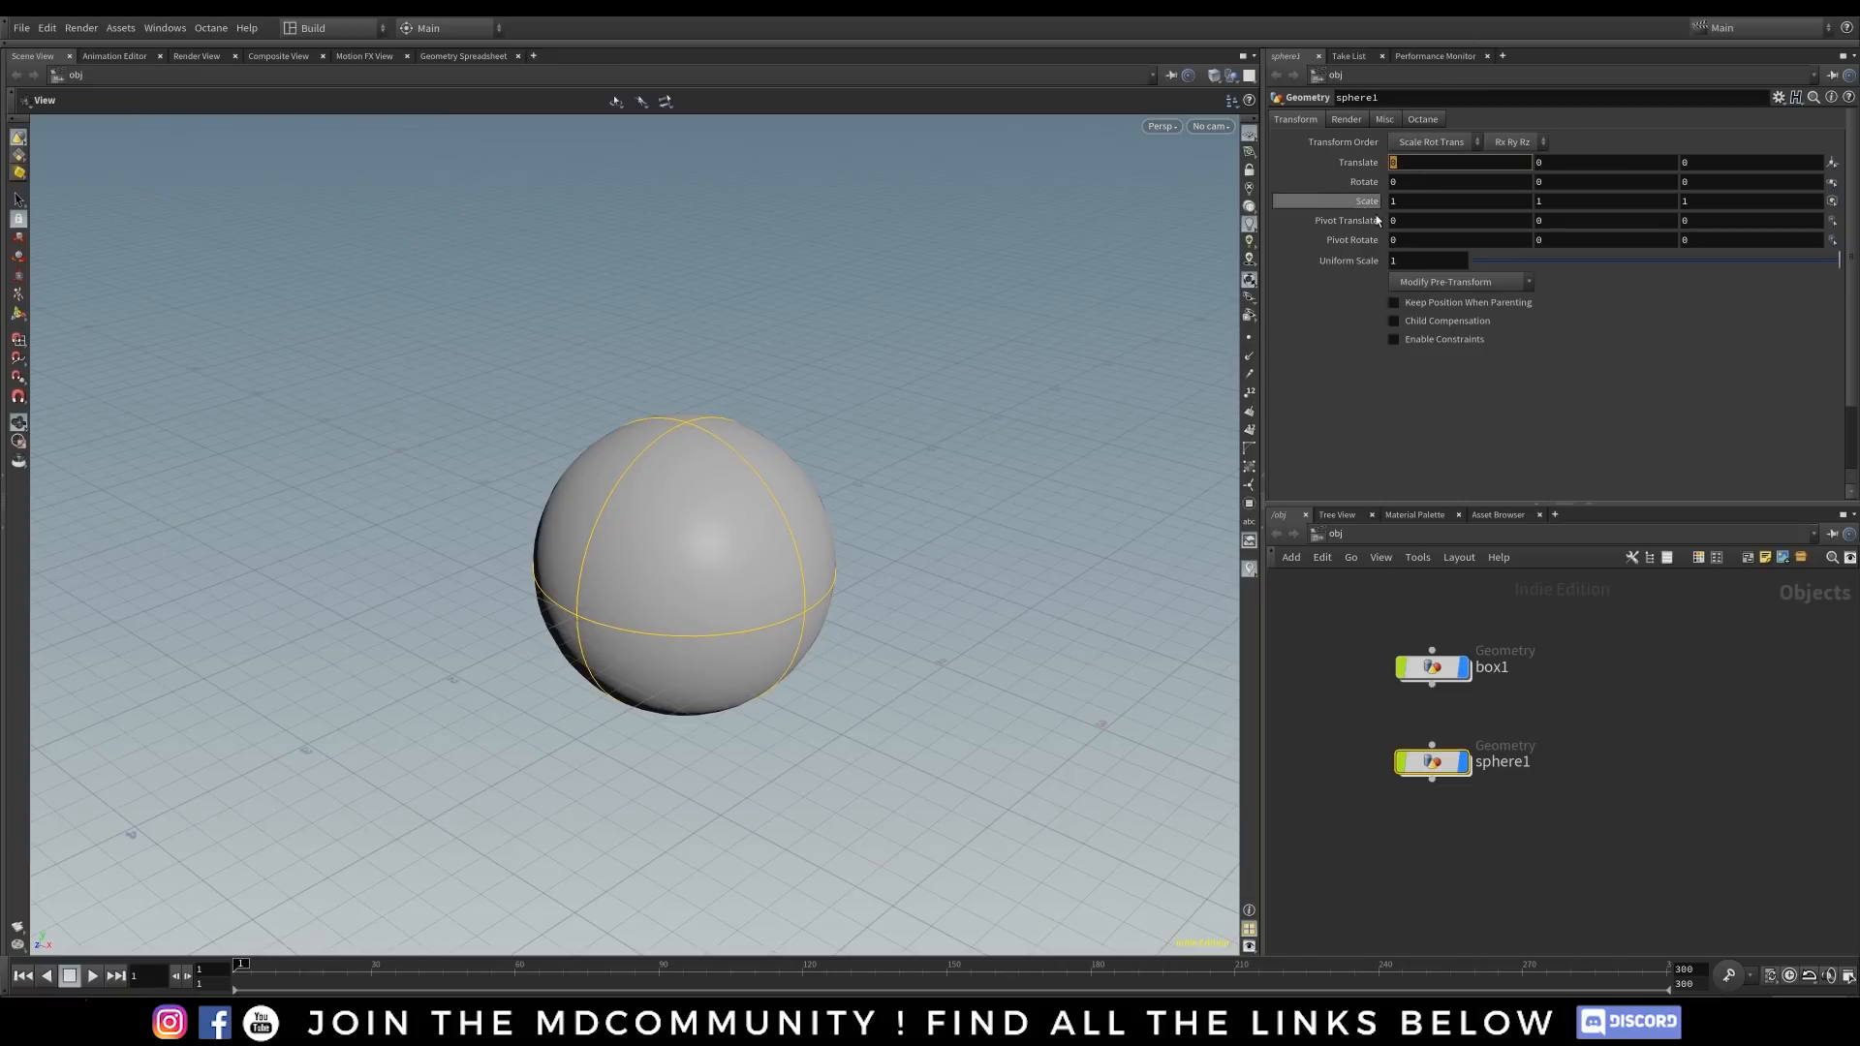
type("2")
key("Return")
left_click_drag(919, 615, 776, 648)
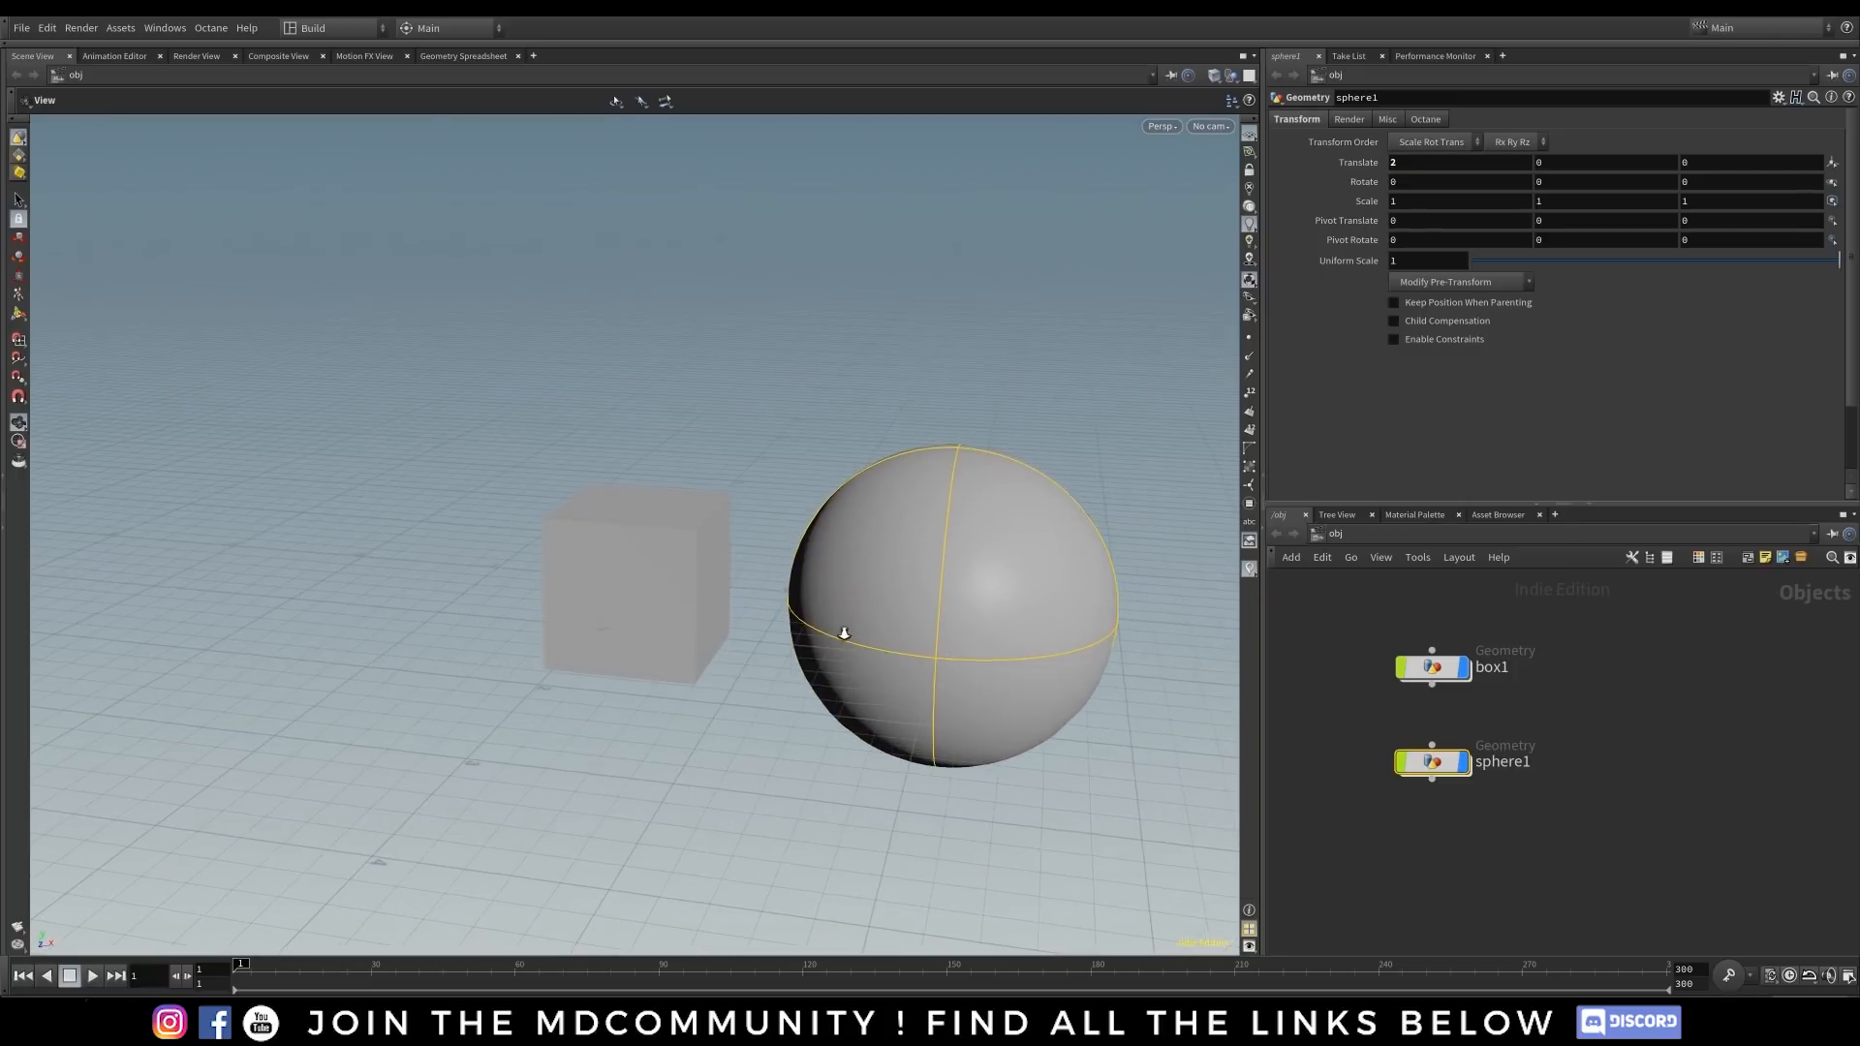
right_click_drag(776, 648, 959, 597)
middle_click_drag(992, 578, 820, 566)
right_click_drag(820, 567, 712, 577)
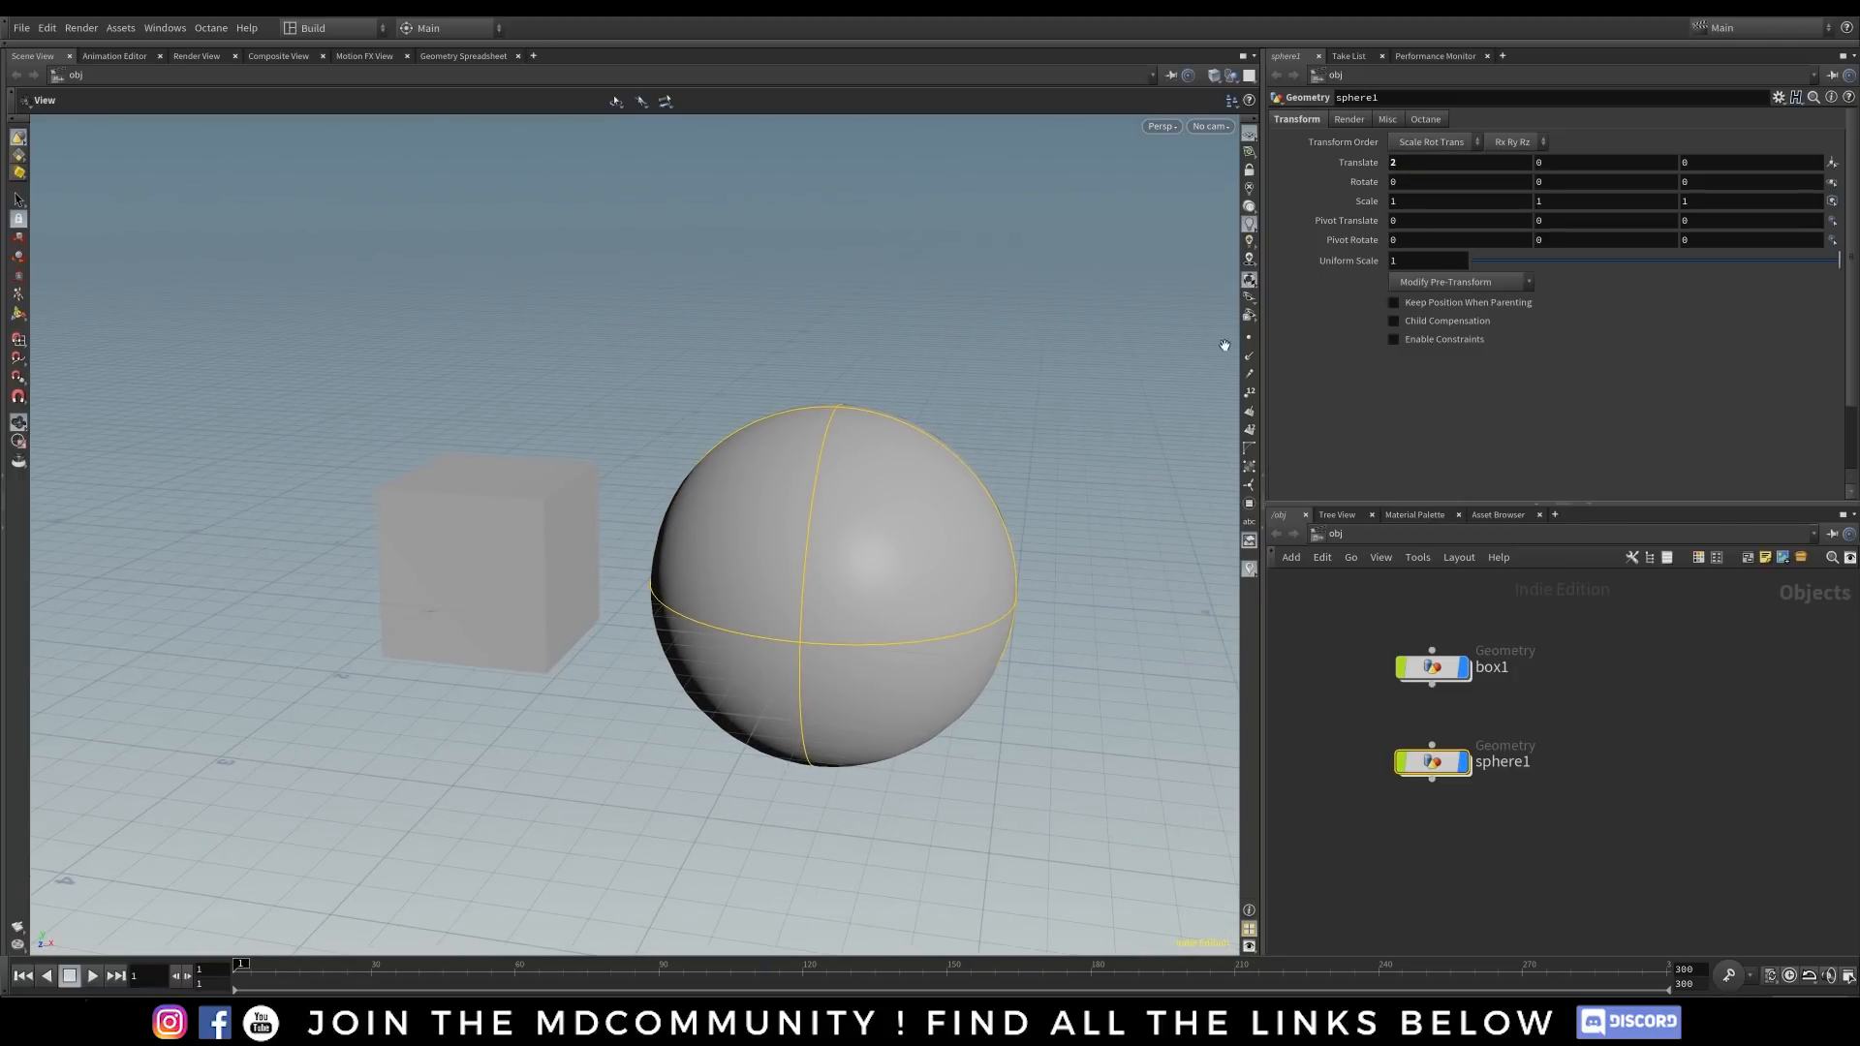
- Reselect the sphere node and shift the sphere slightly in the viewport with the Move tool to about 1.99, -0.03, 0.01
left_click(1388, 724)
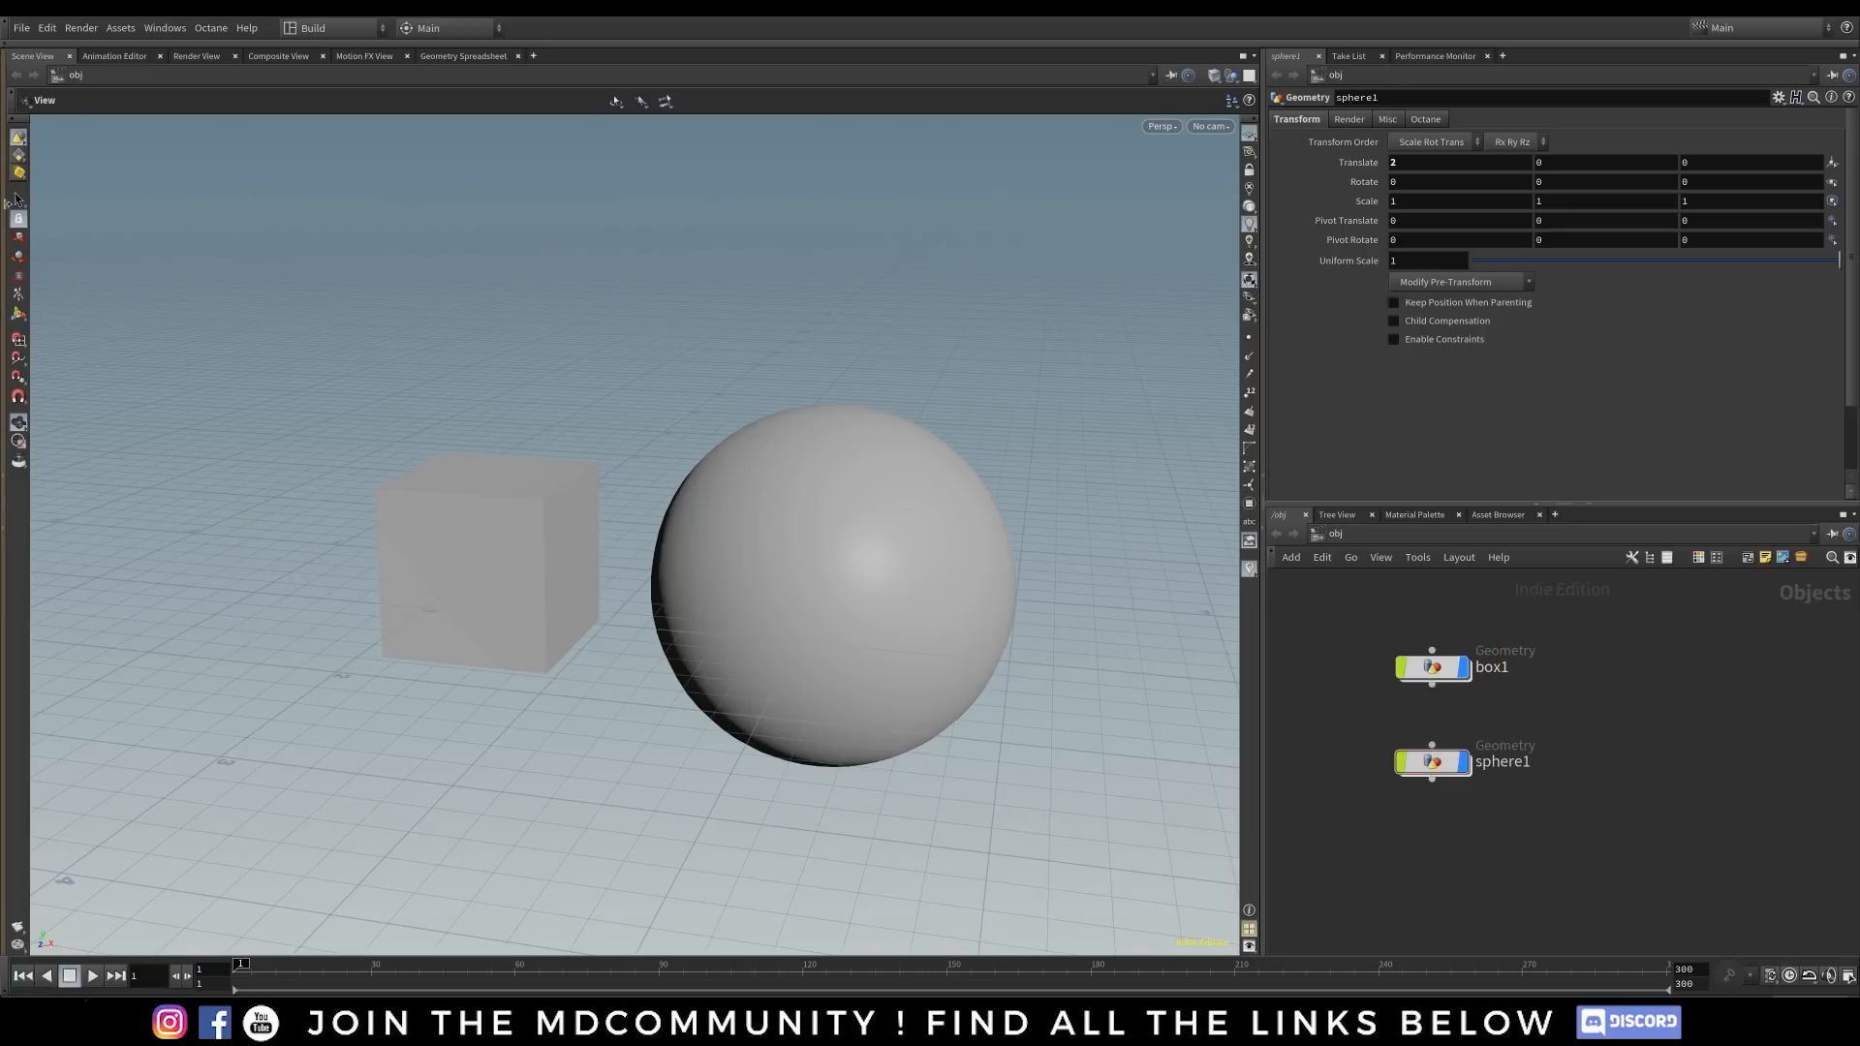
left_click(1432, 762)
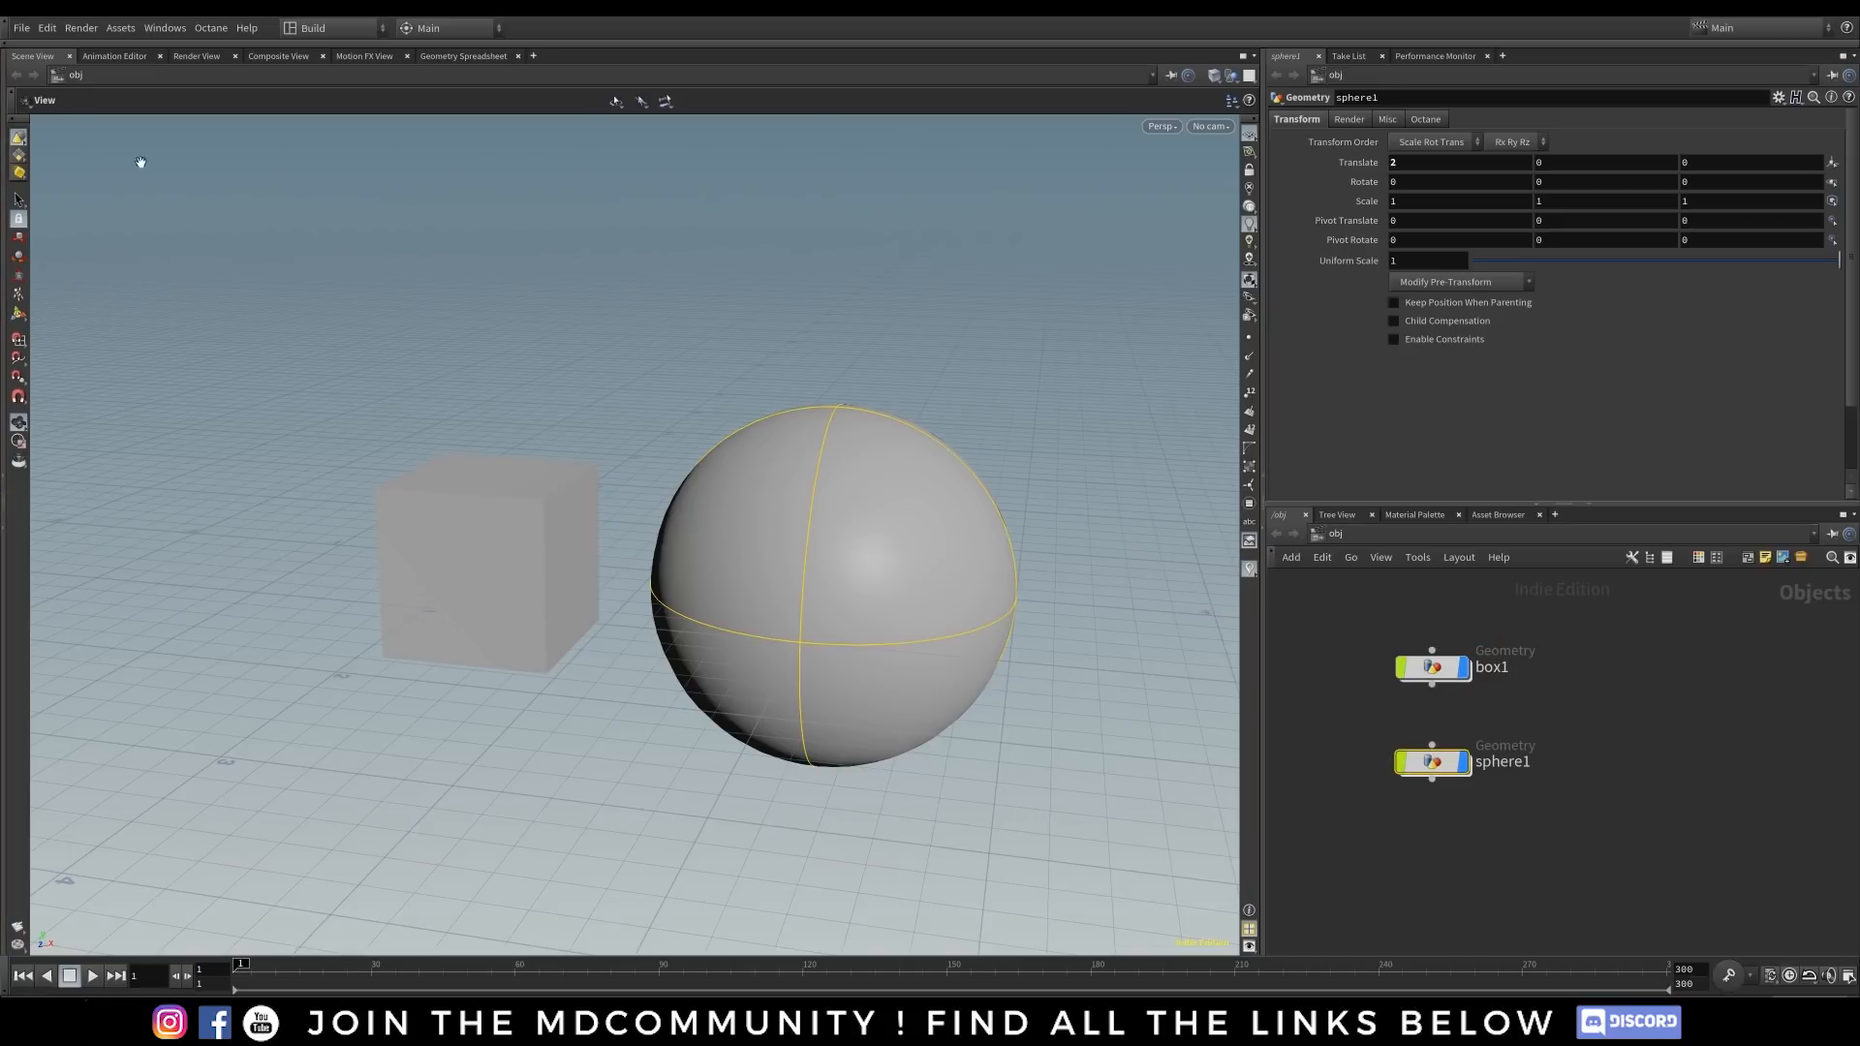
key("s")
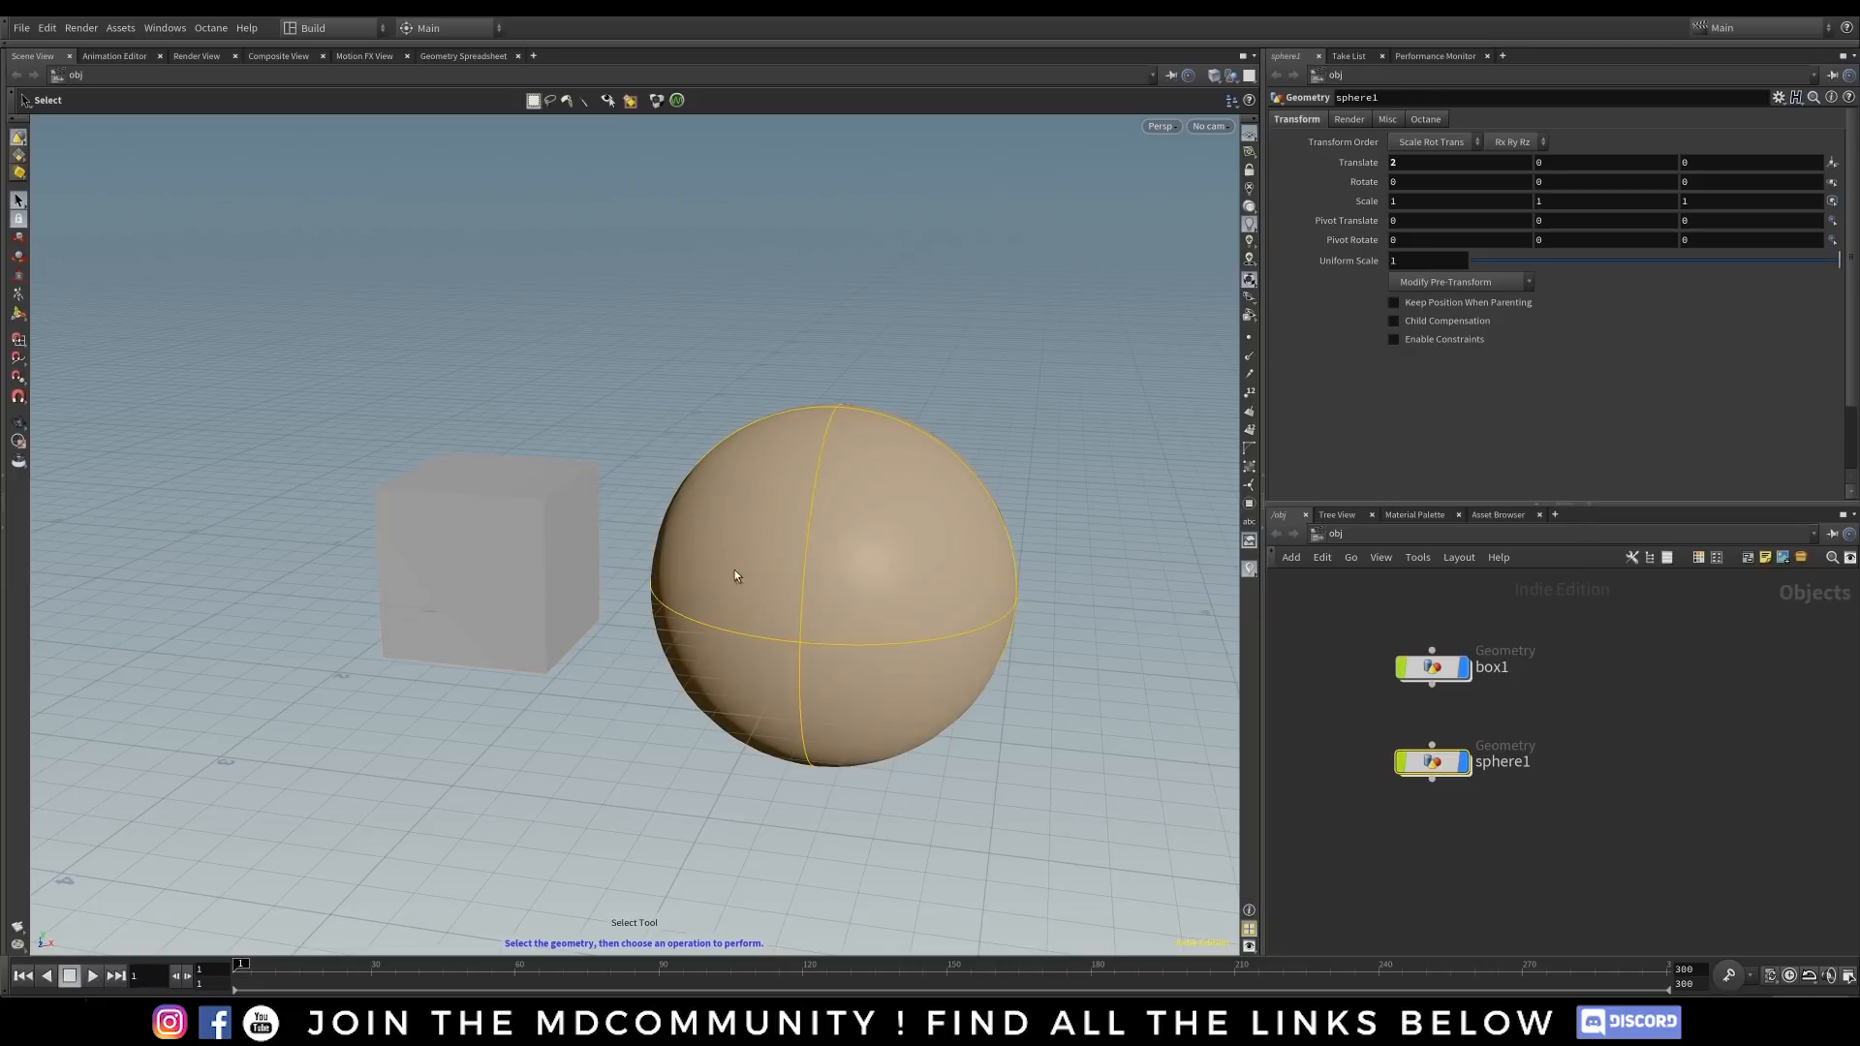
key("t")
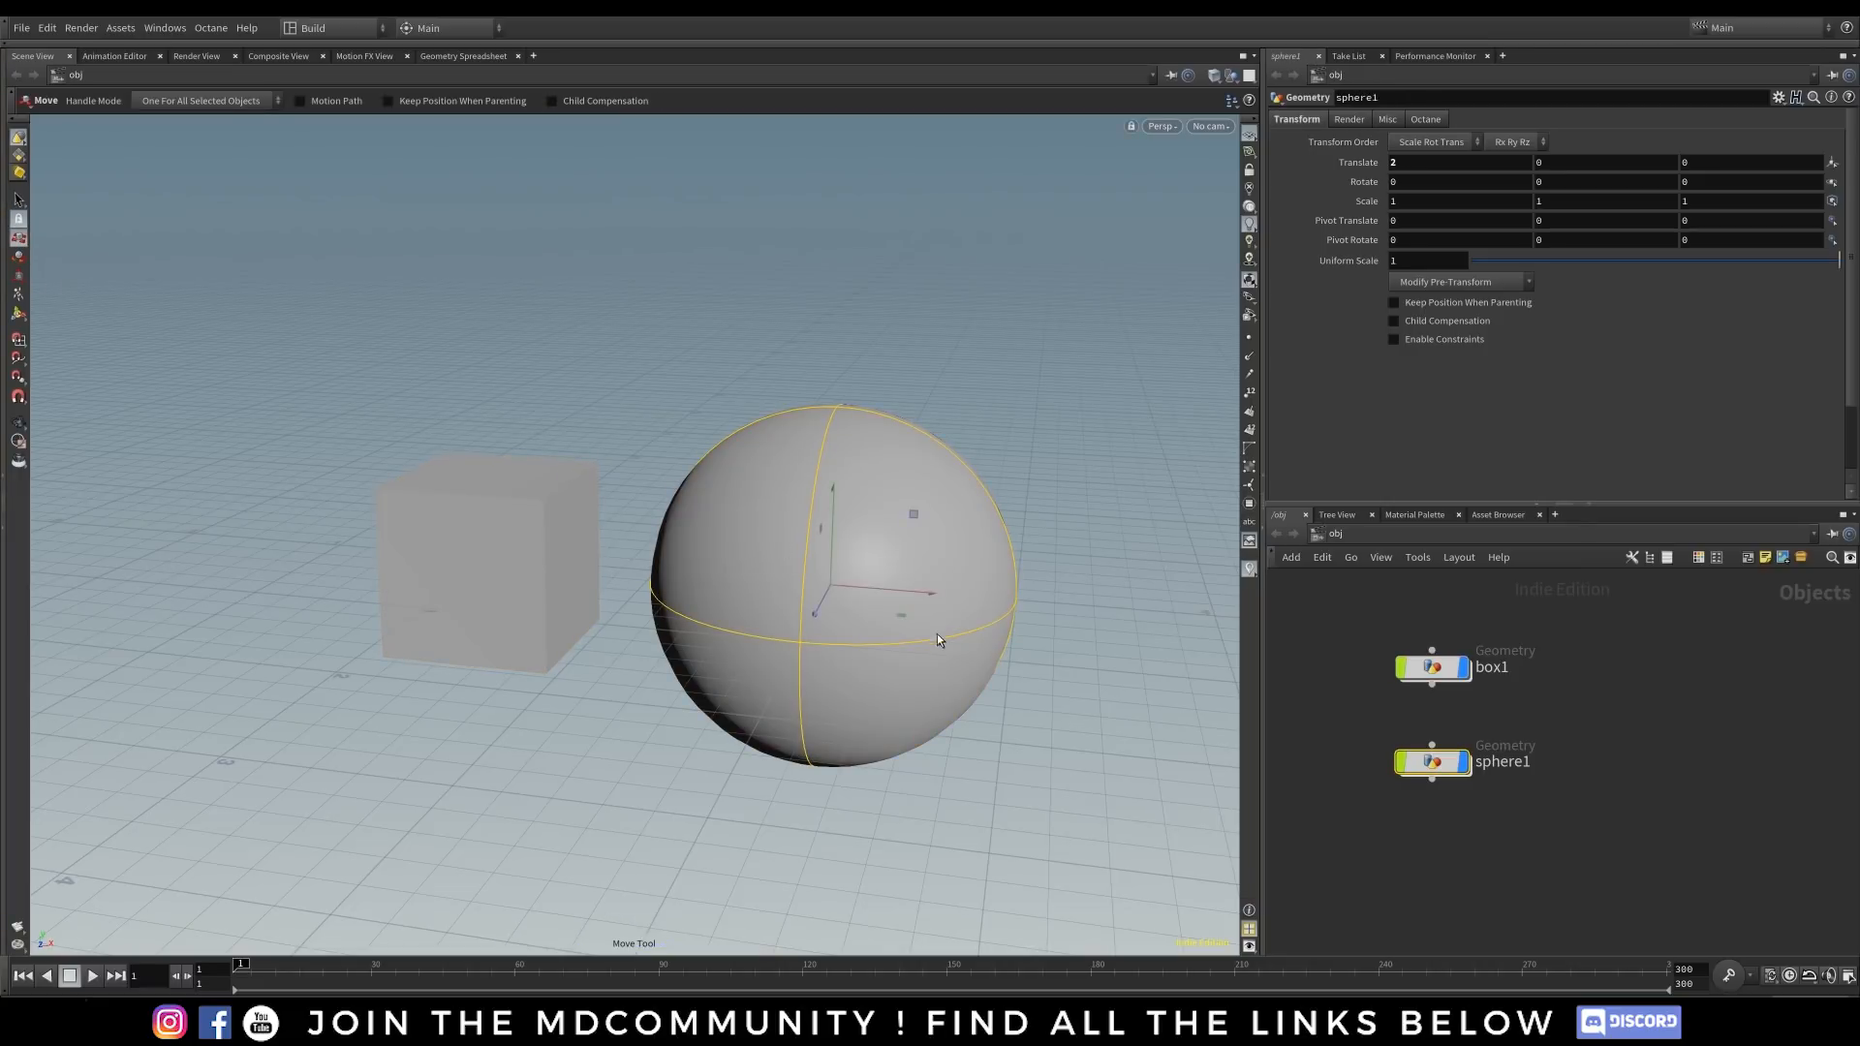
left_click_drag(918, 589, 886, 589)
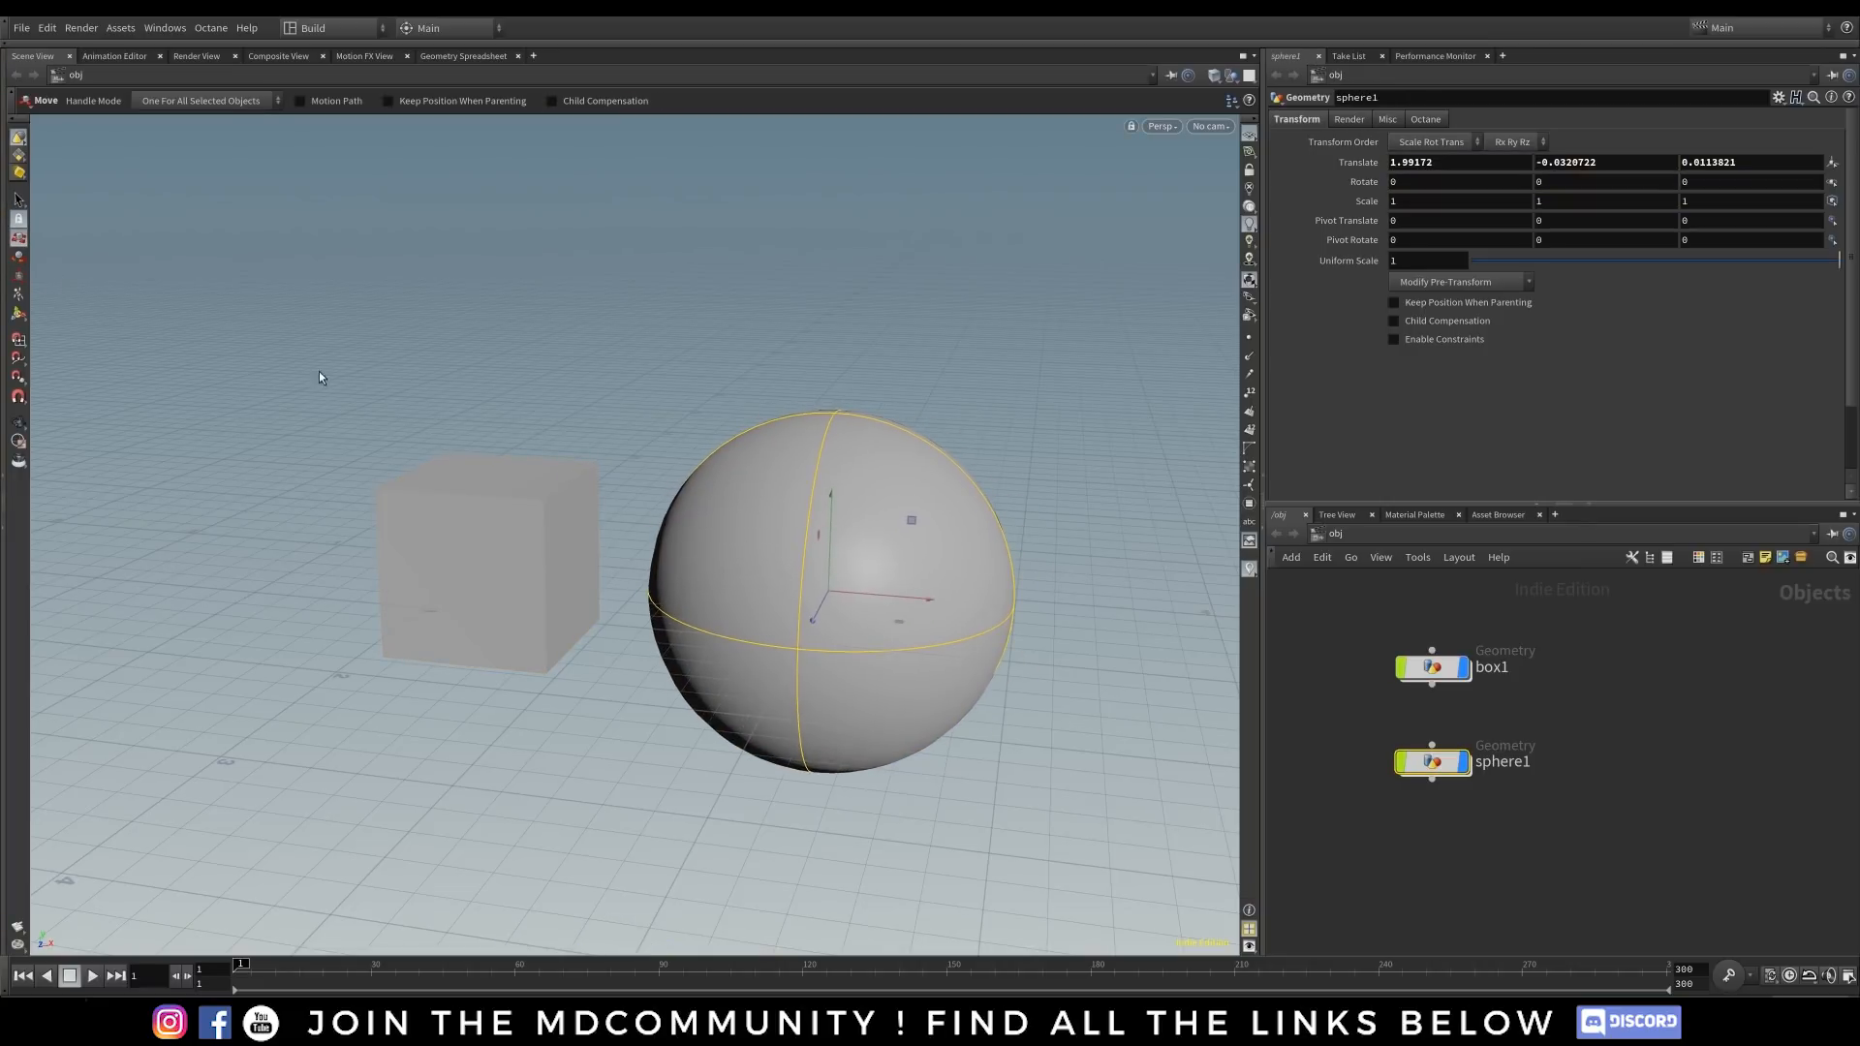
- Rotate the sphere slightly with its viewport handle to about 1.7, 1.5, -8 degrees
left_click(18, 277)
left_click(19, 312)
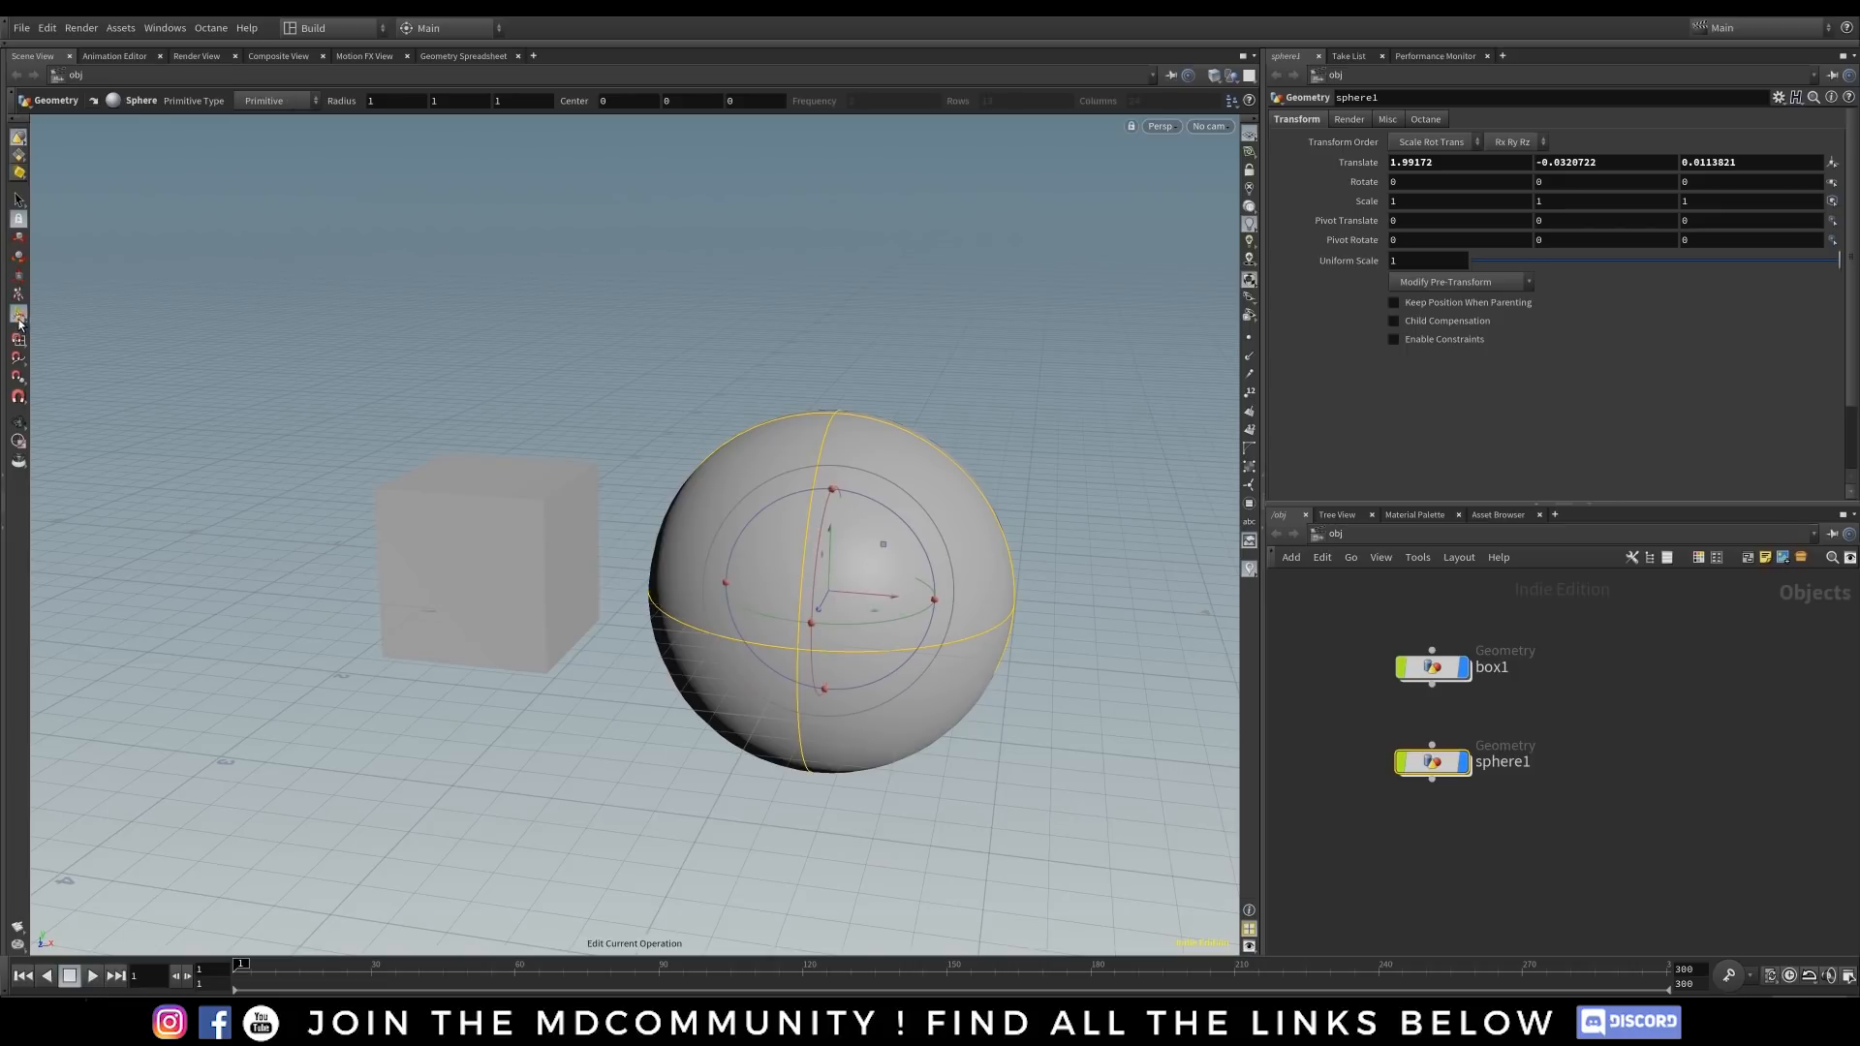
left_click_drag(727, 678, 572, 668, "alt")
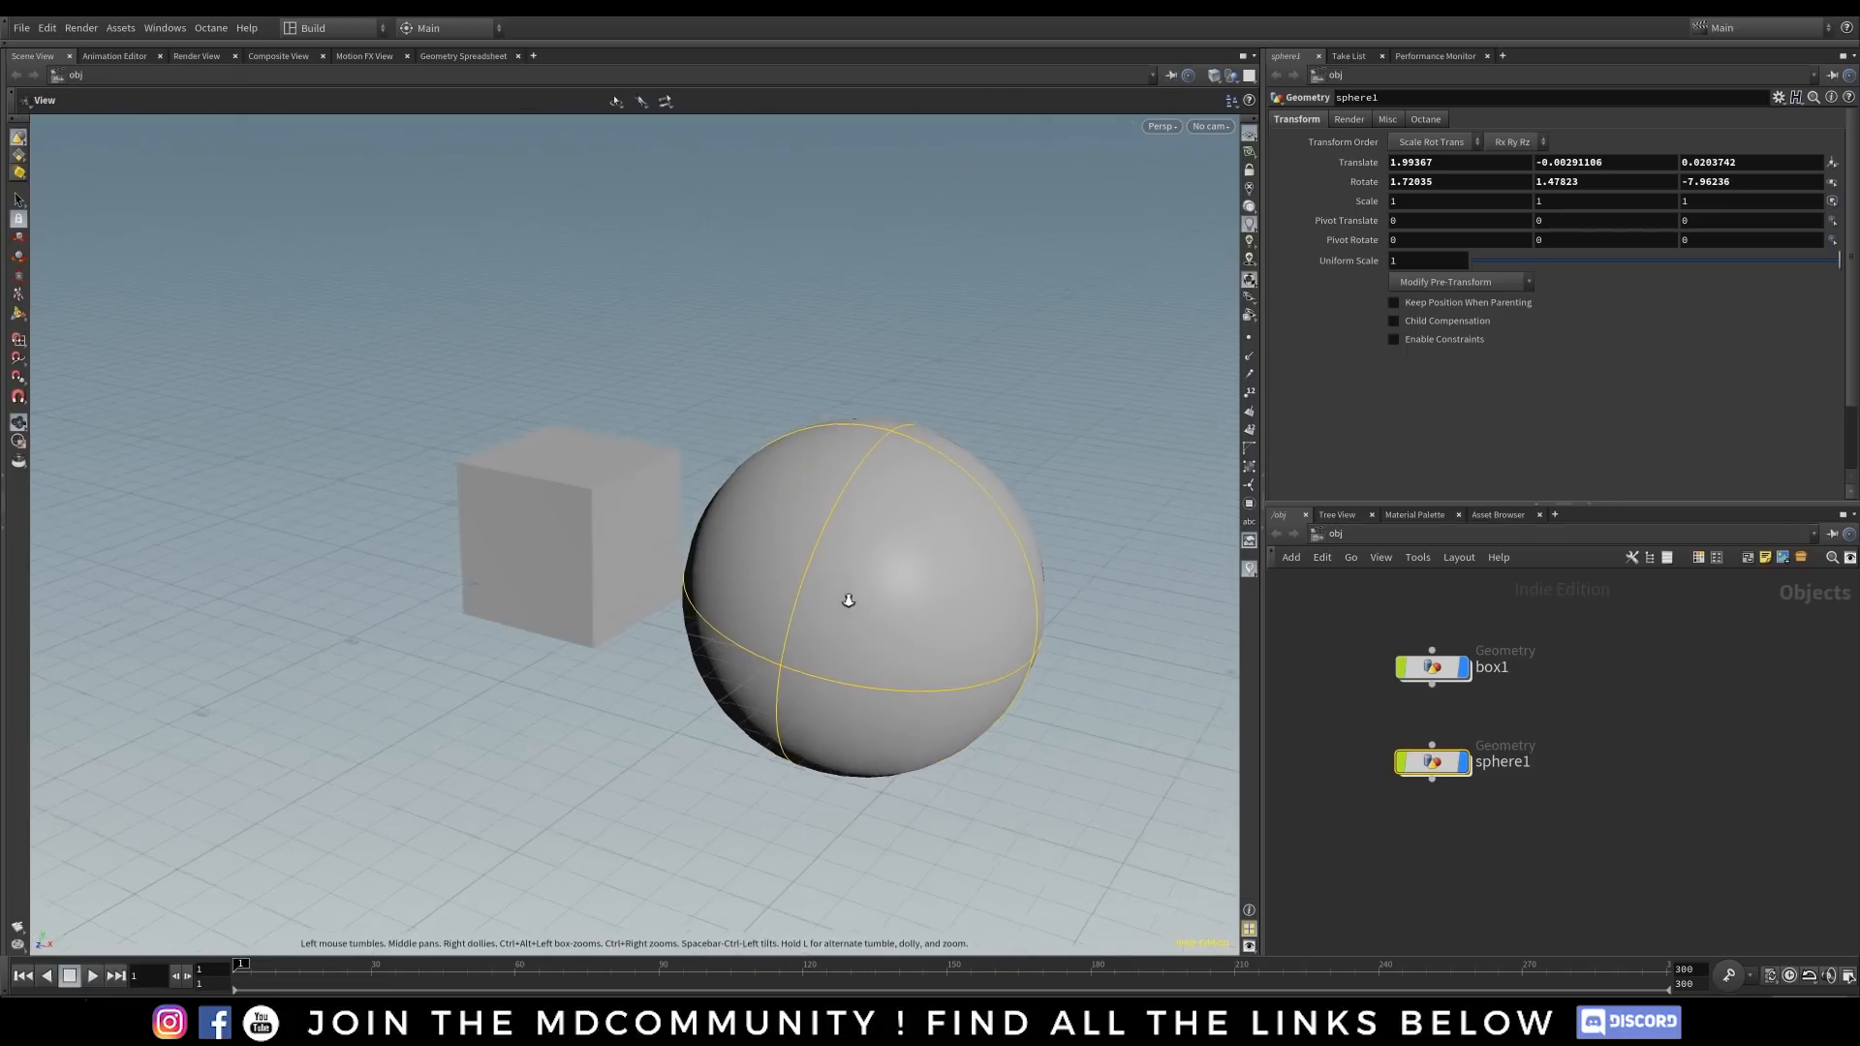
right_click_drag(849, 600, 838, 601, "alt")
- Hide the box using its node's display flag and show it again
left_click_drag(1443, 764, 1443, 748)
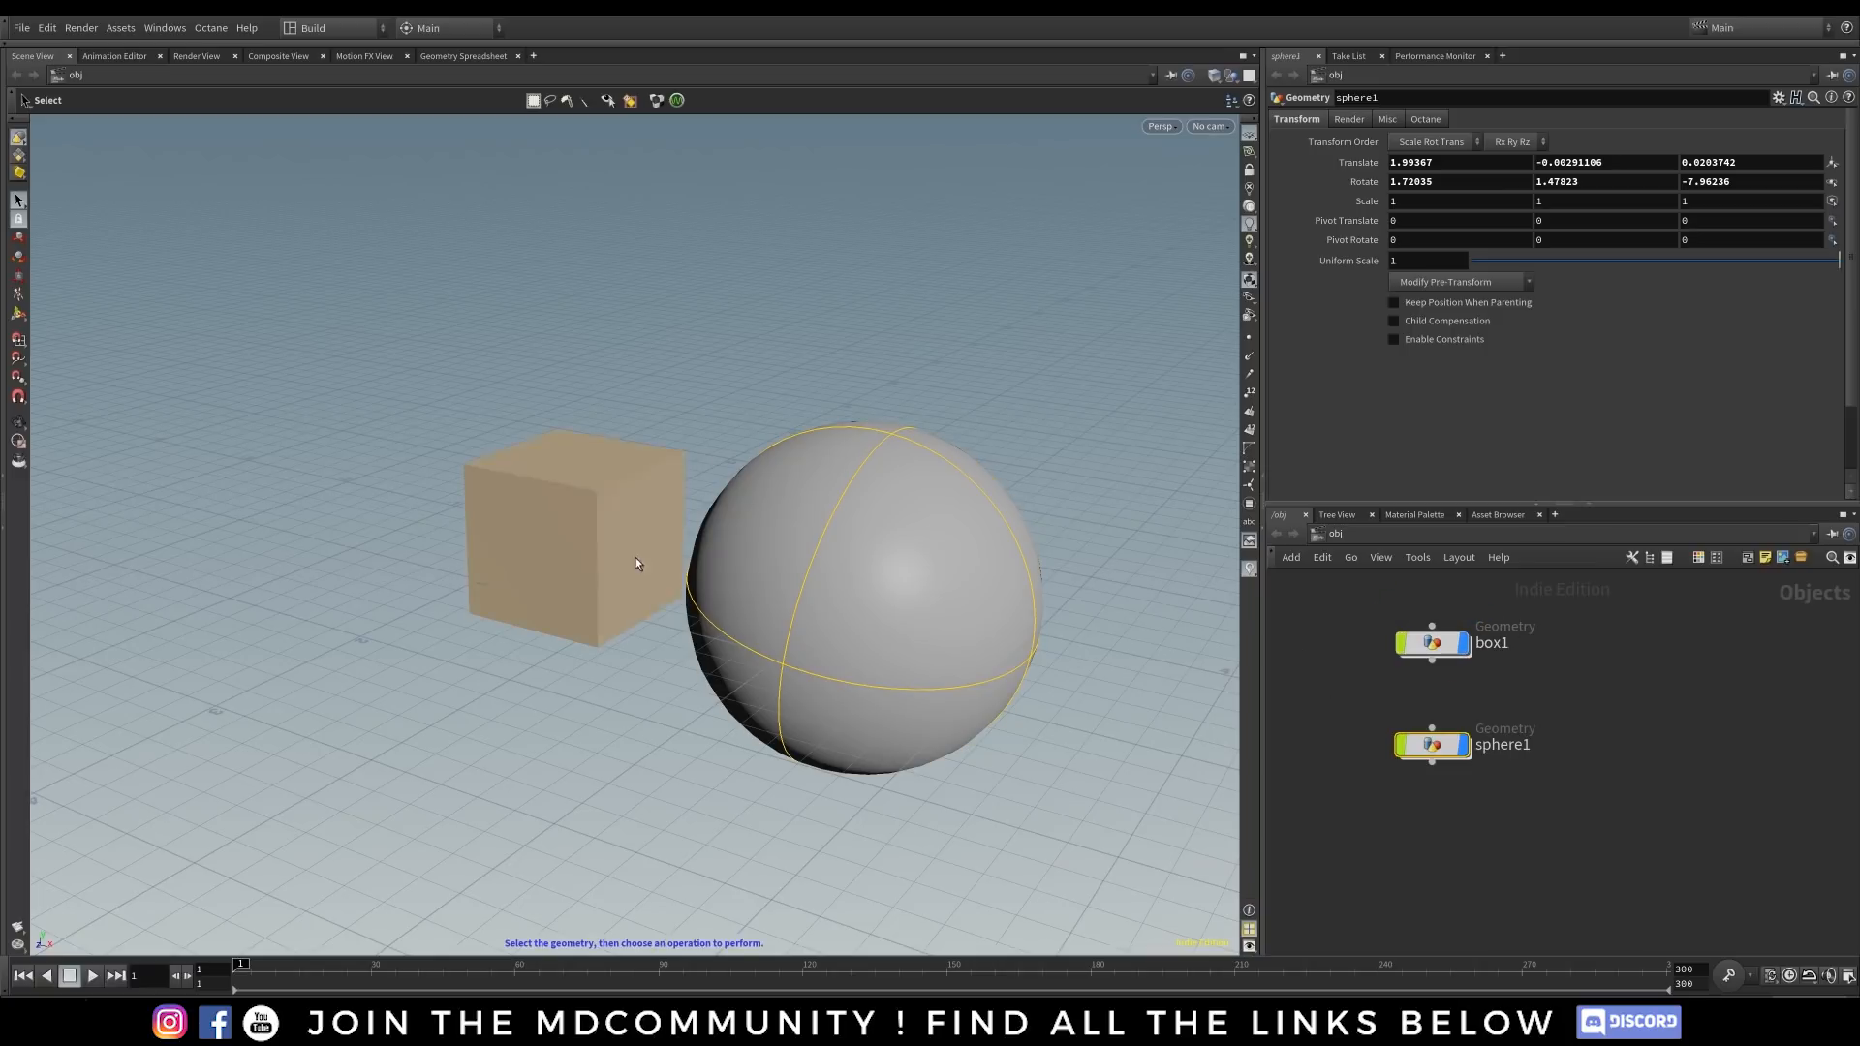
left_click(1460, 649)
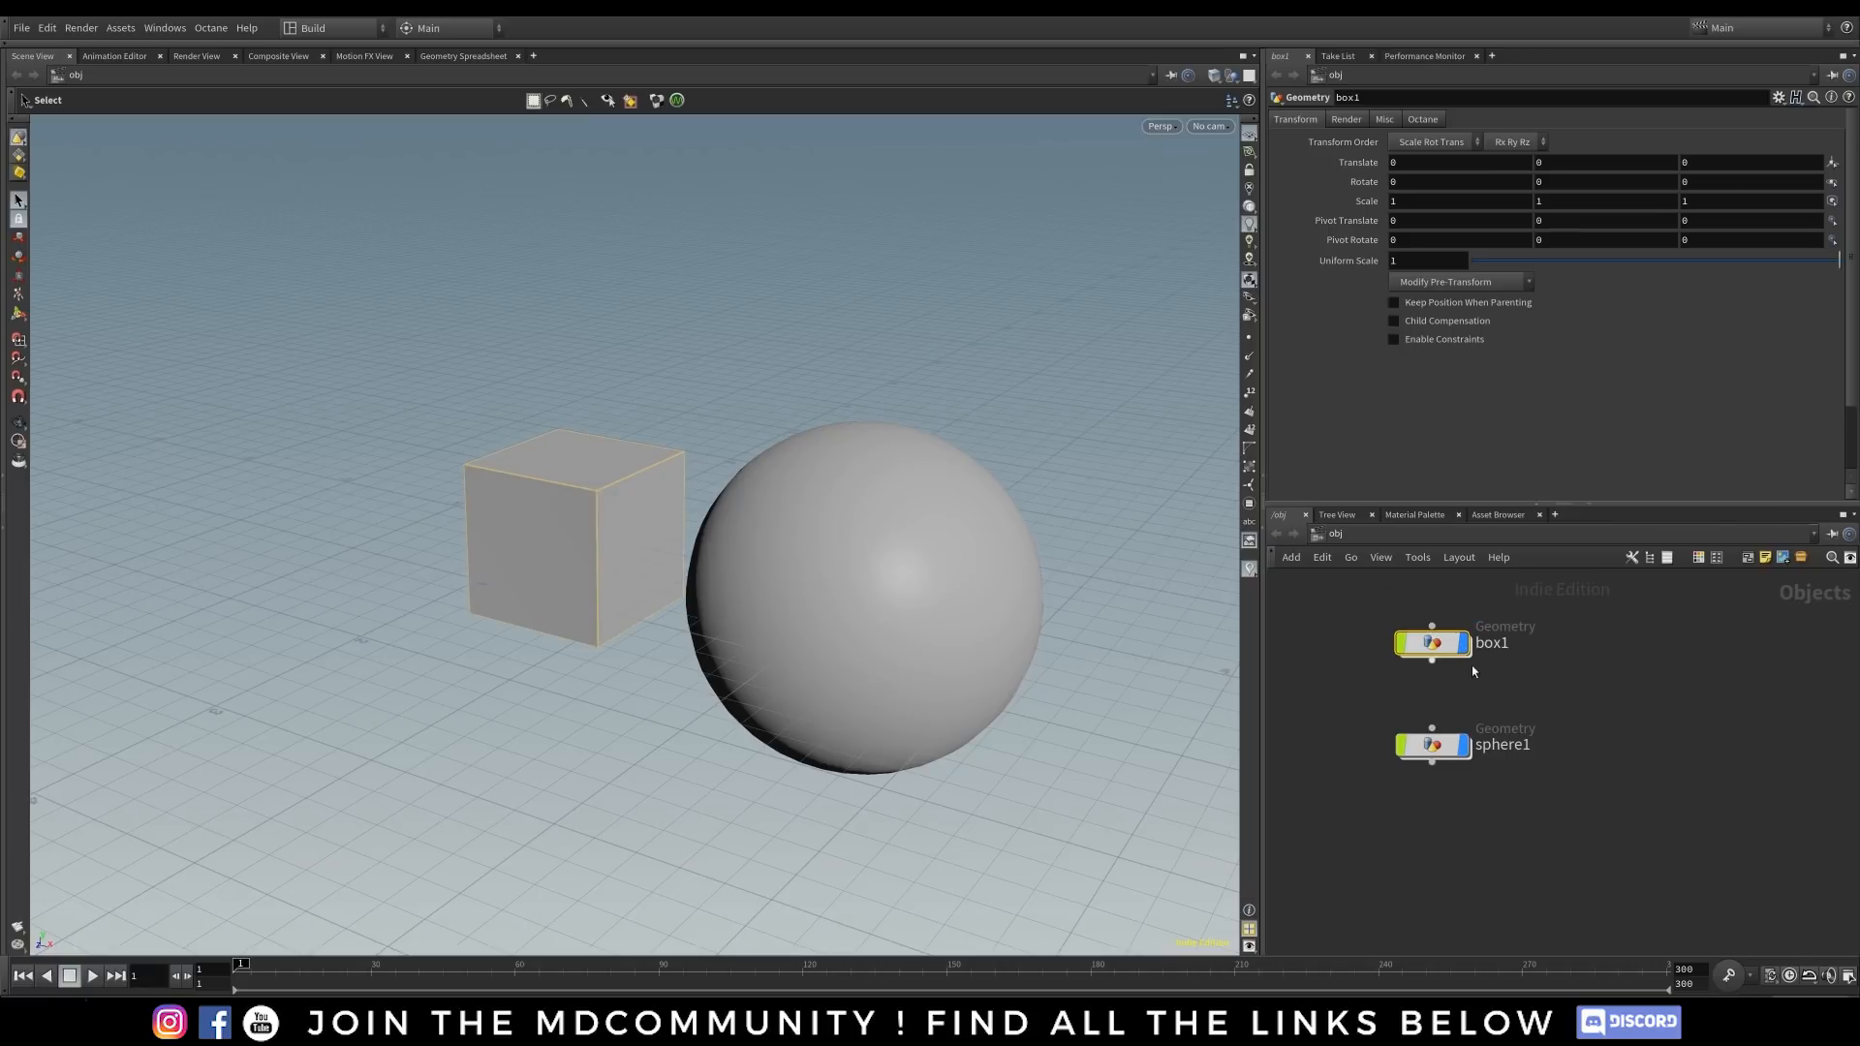
left_click(1465, 644)
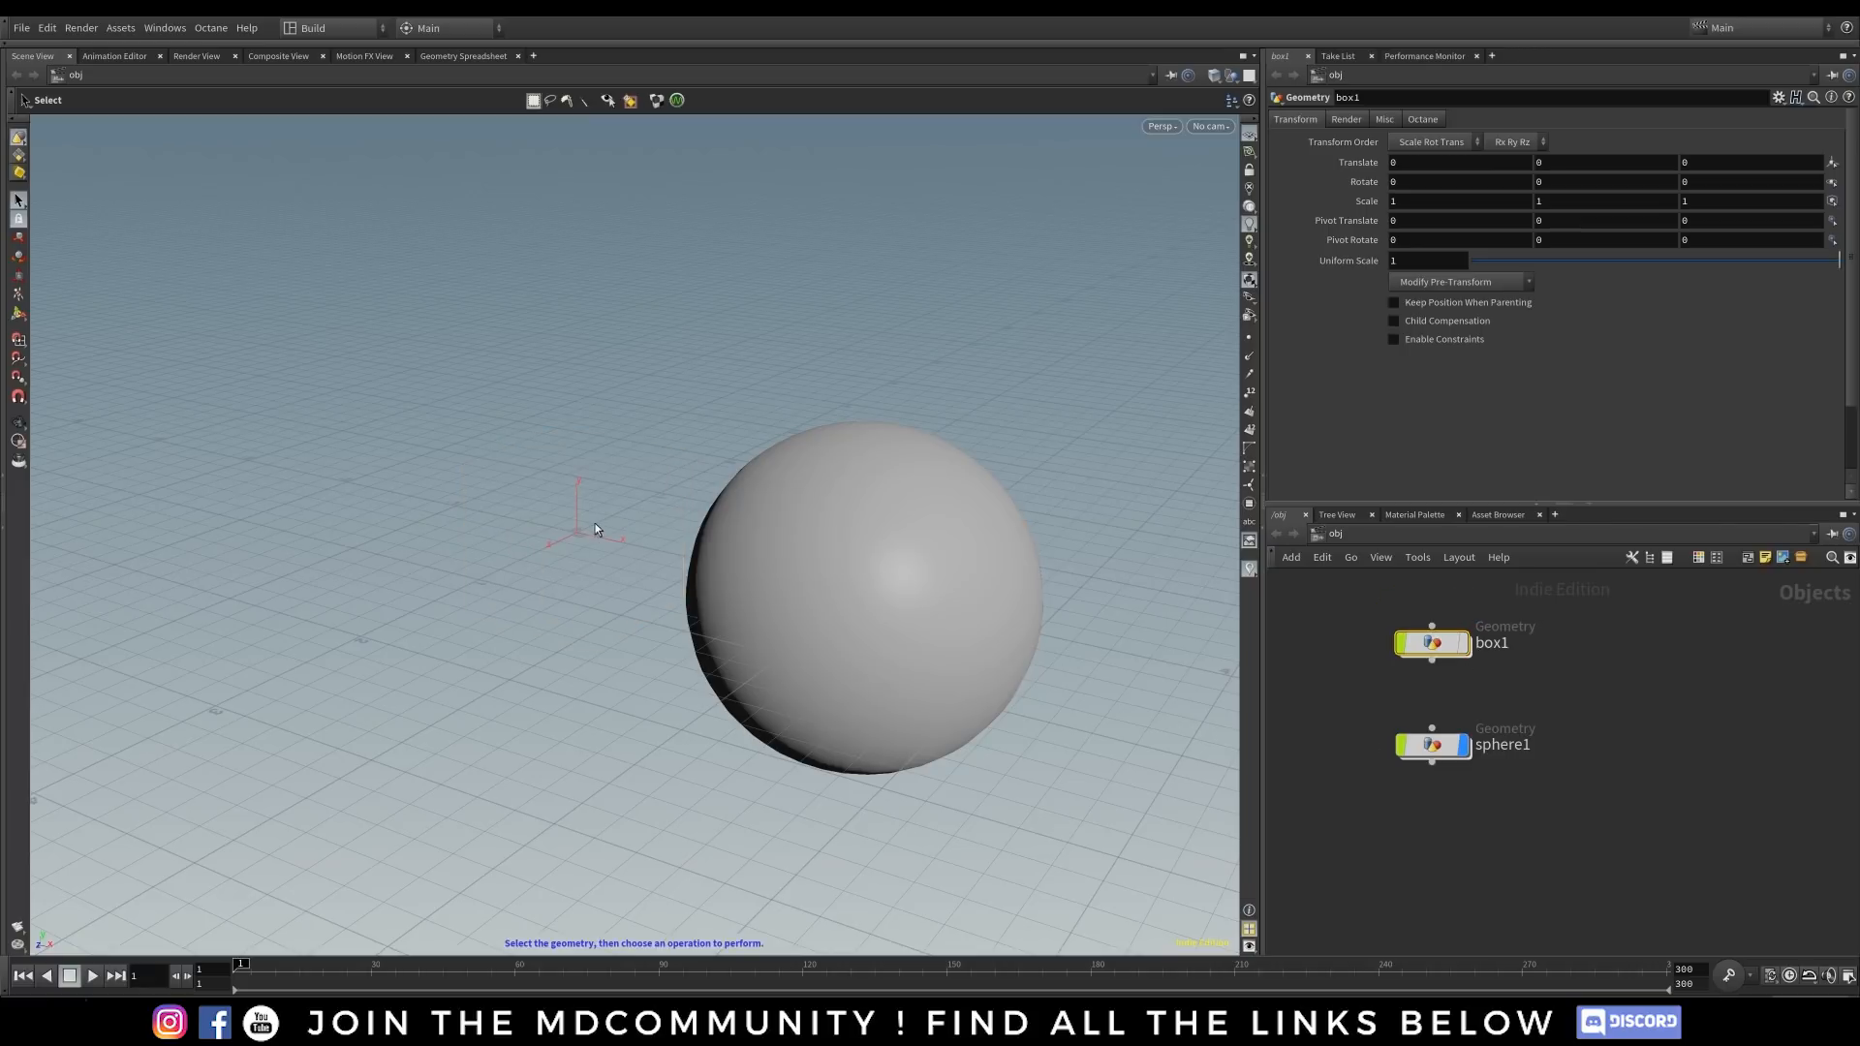
left_click(1463, 644)
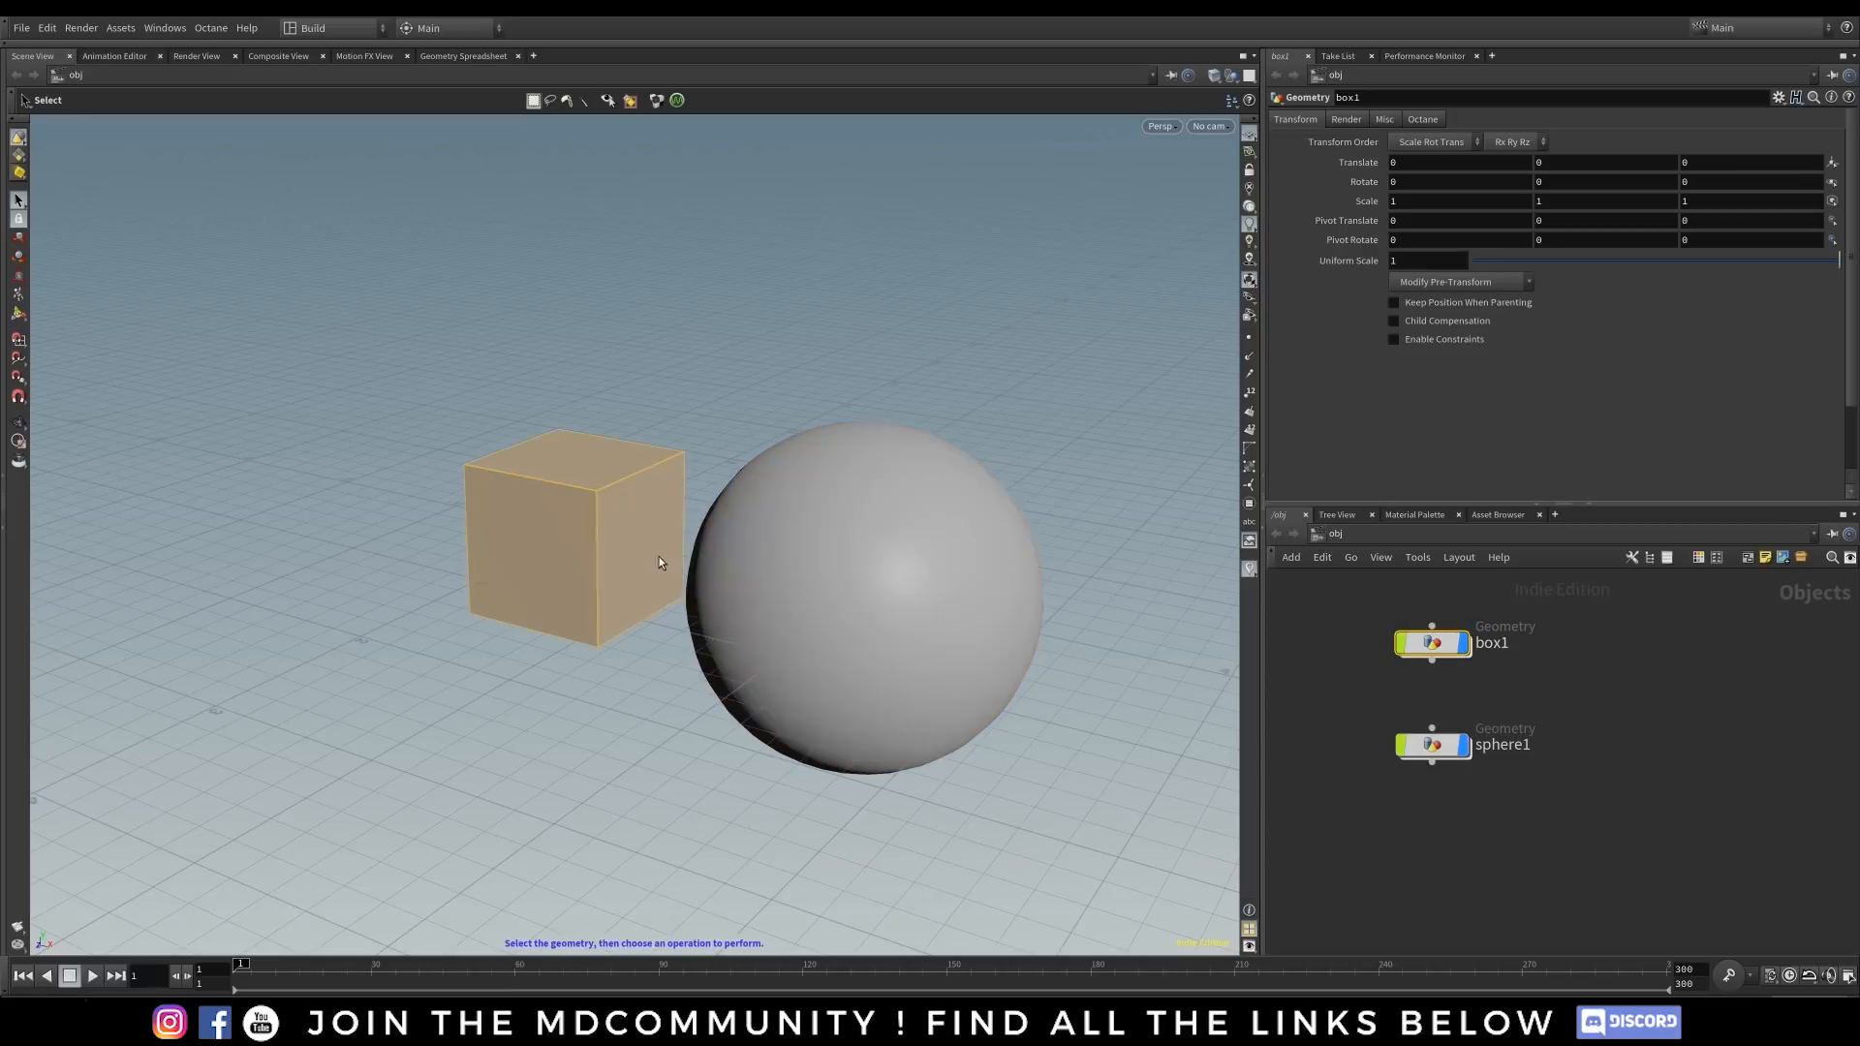
- Select the sphere in the viewport and move the box node farther above the sphere node in the network
left_click(870, 605)
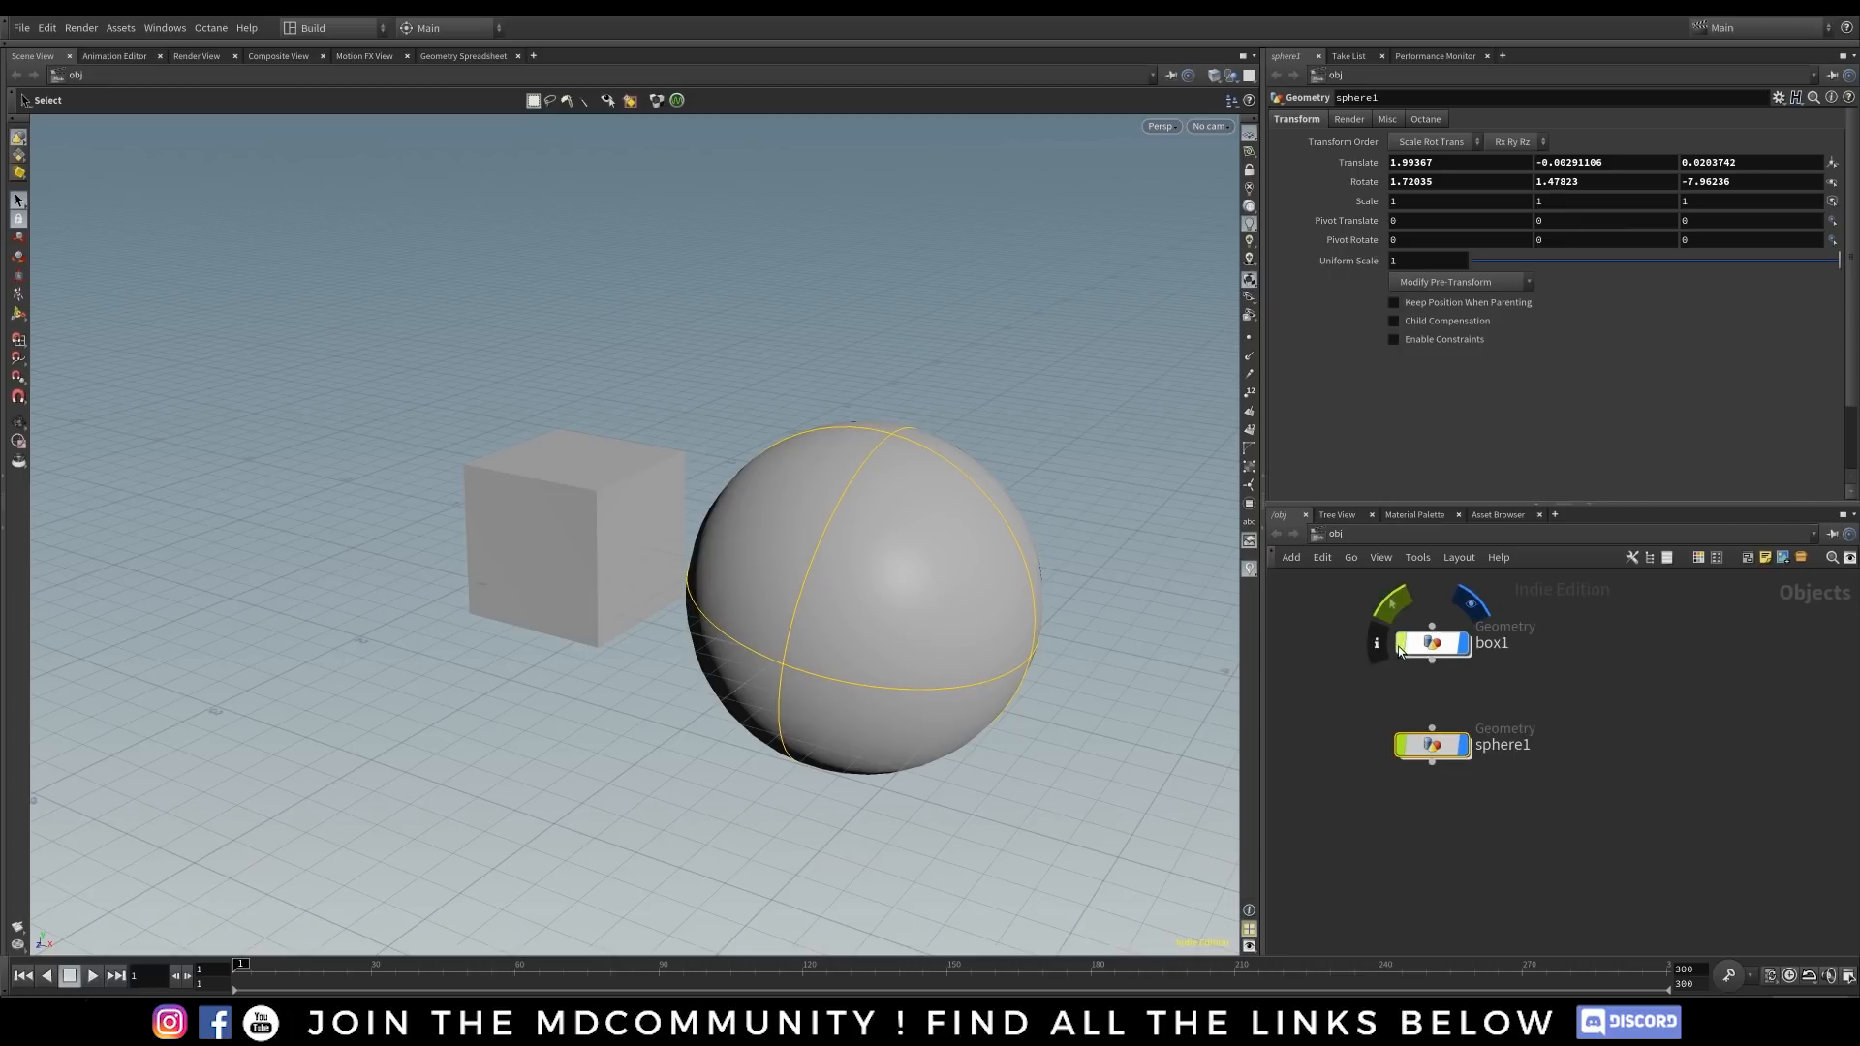
mouse_move(1405, 649)
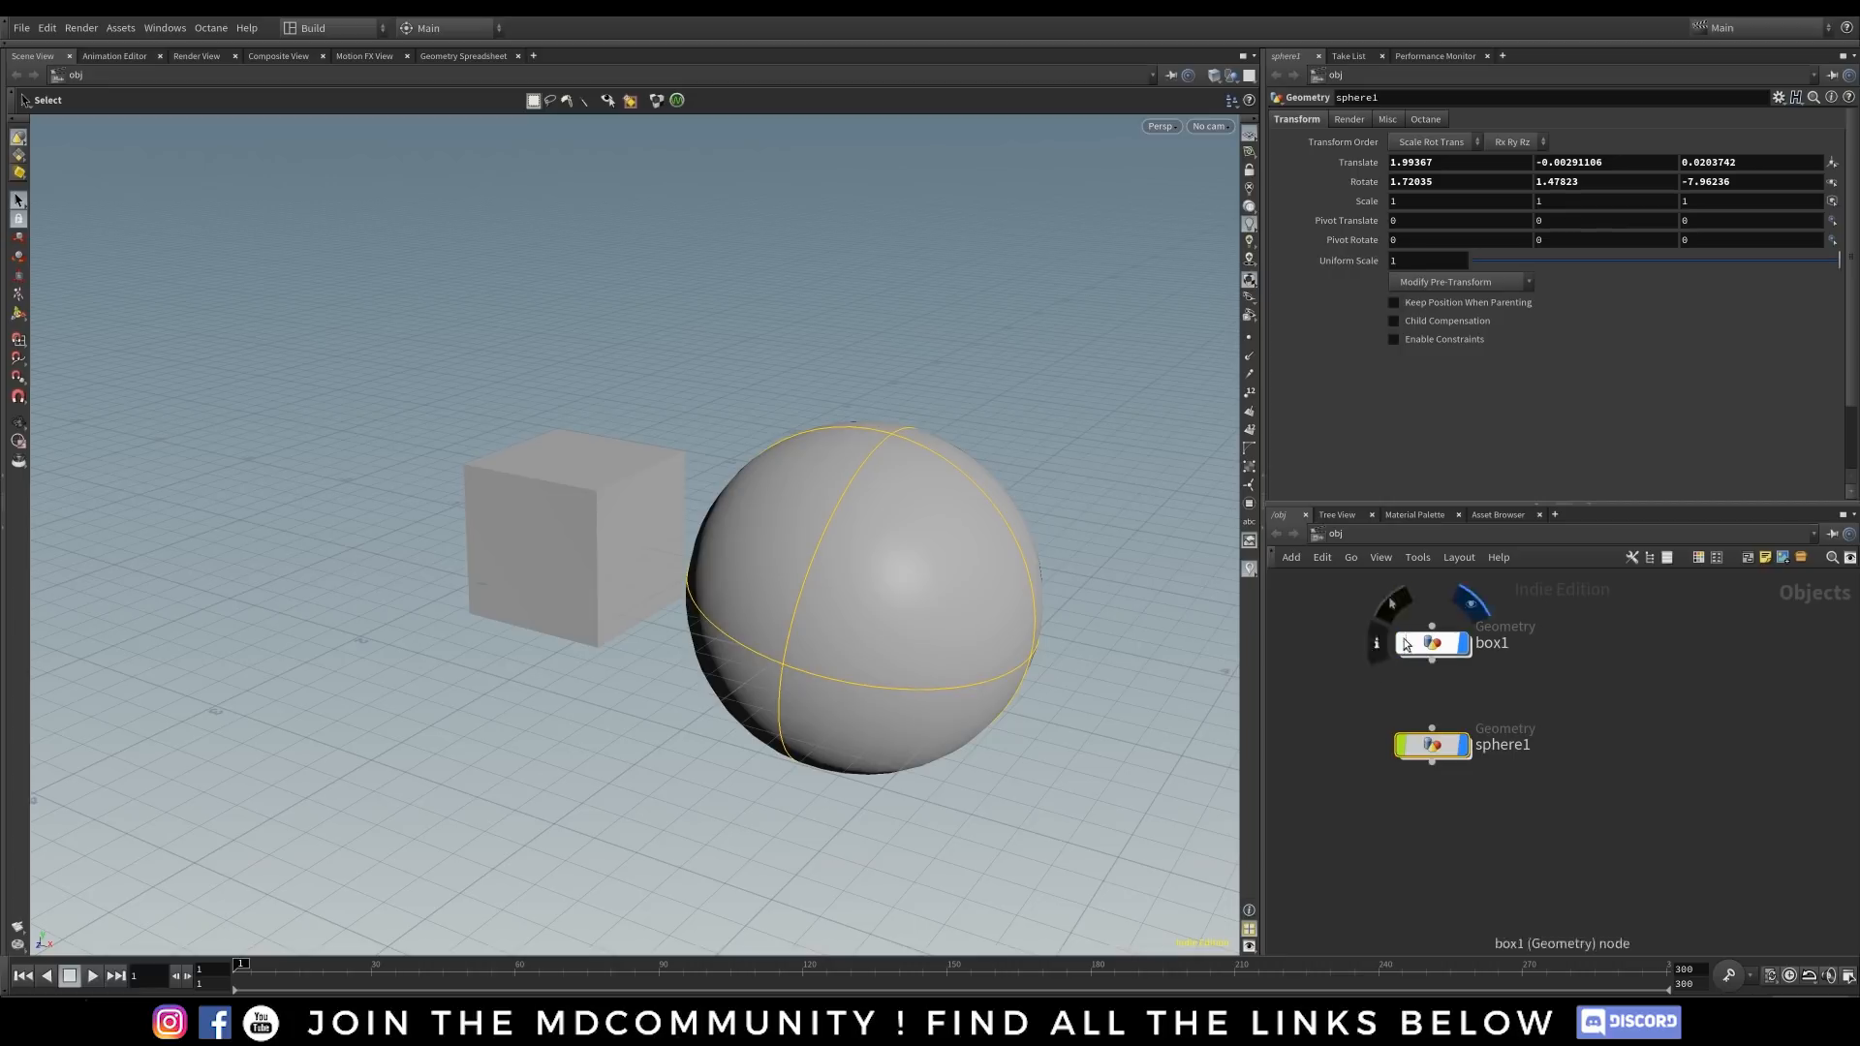
left_click_drag(583, 524, 648, 539, "alt")
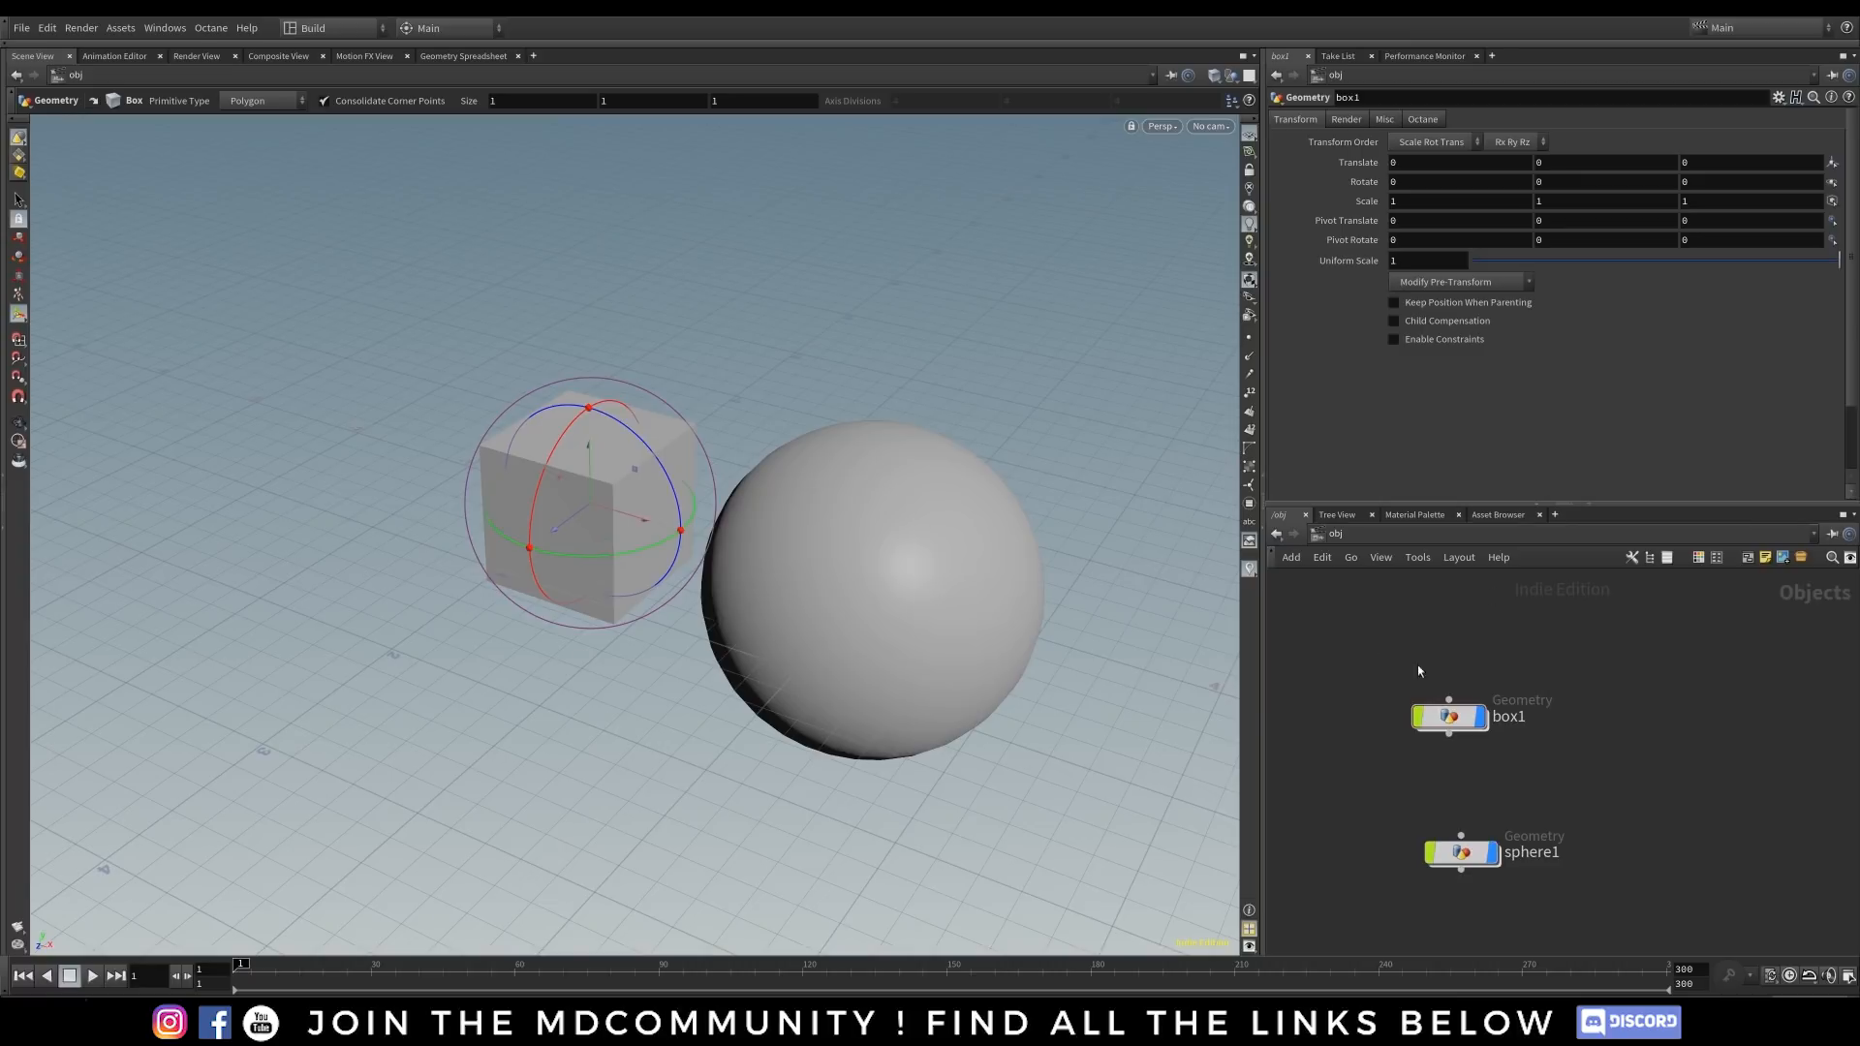
left_click_drag(1448, 717, 1444, 693)
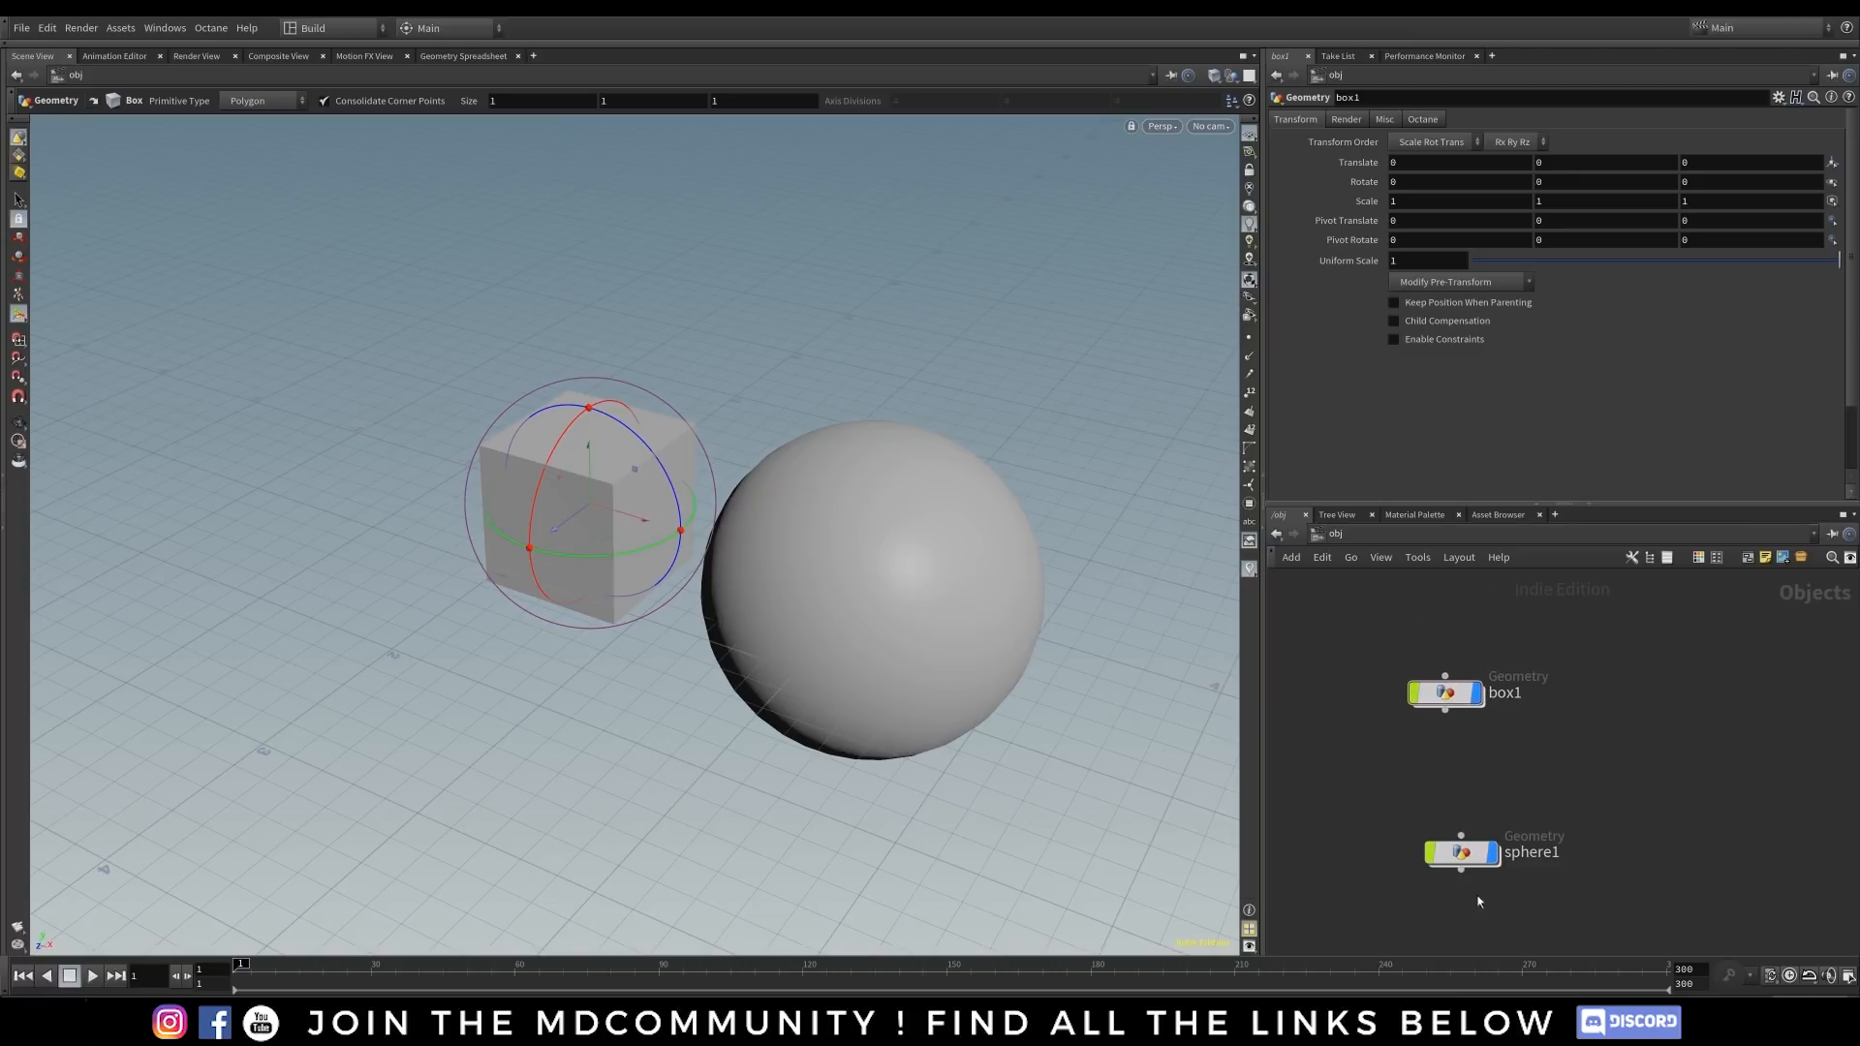
- Enter the box object's geometry network to view its inner node and return to the object level, twice
double_click(1448, 694)
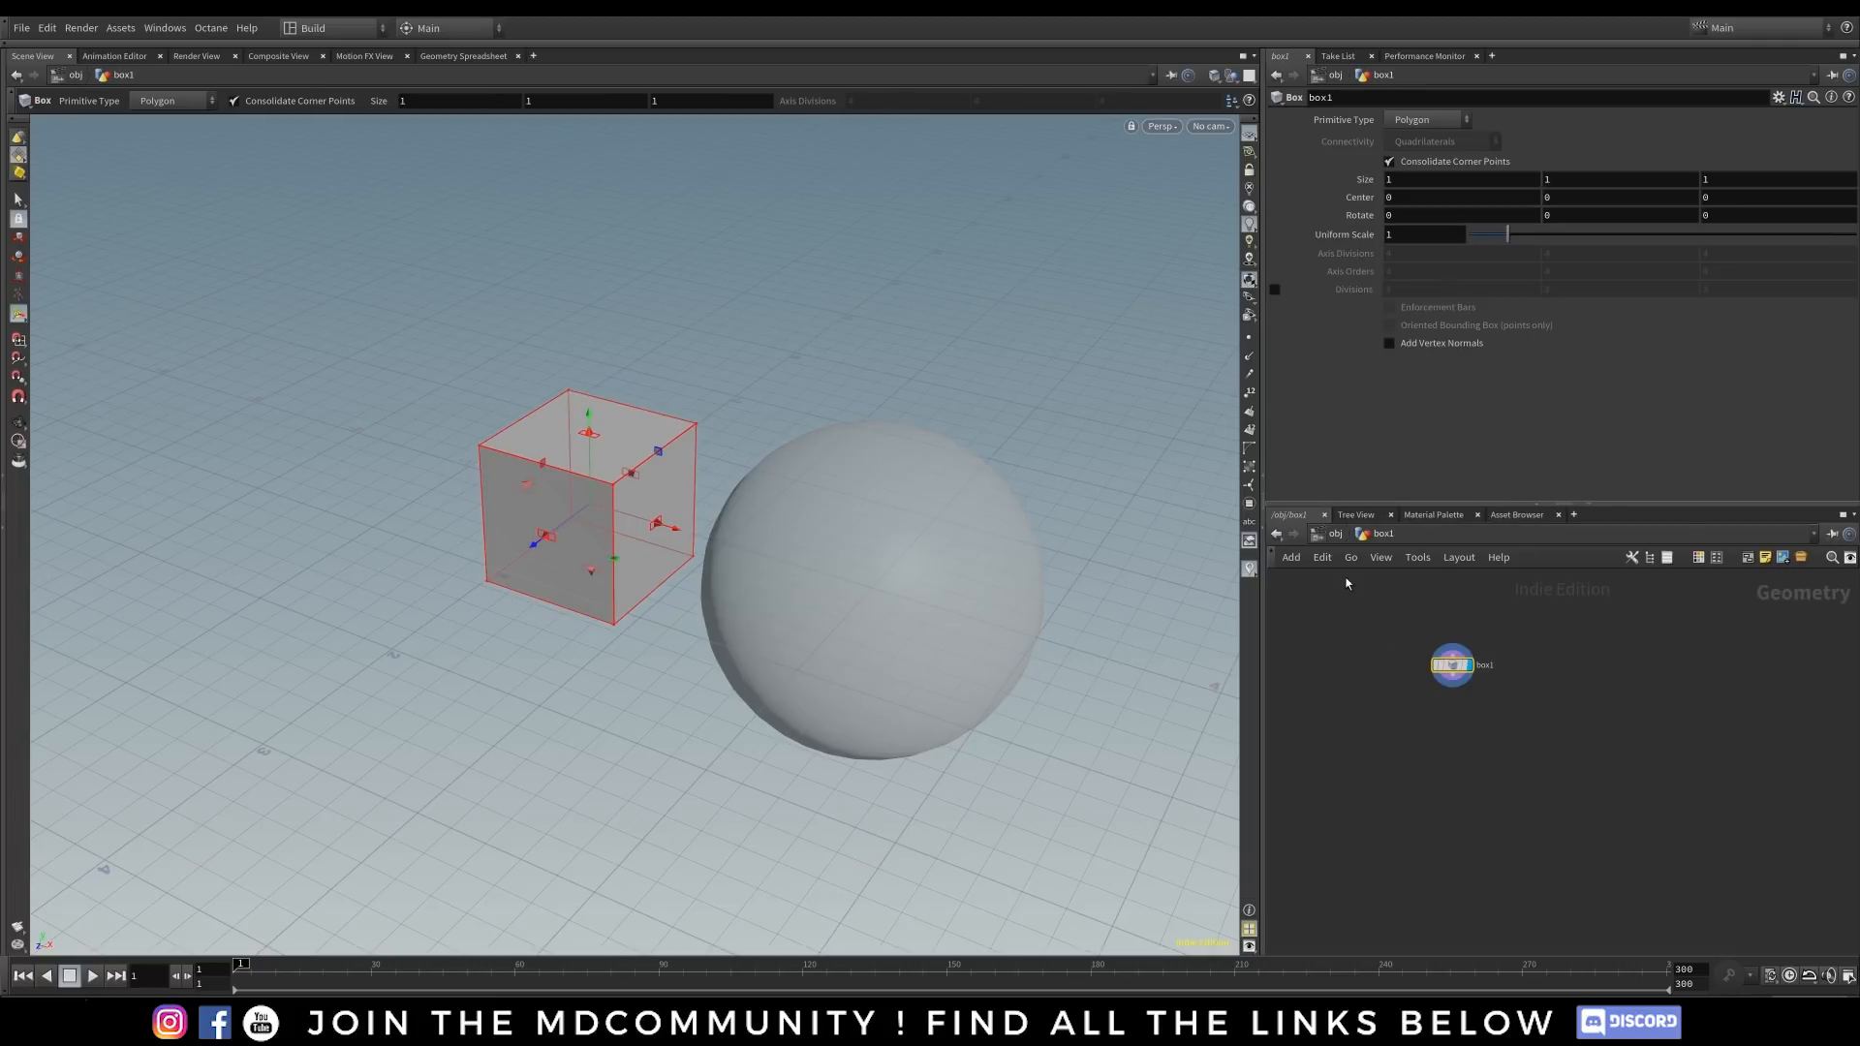
left_click(1336, 535)
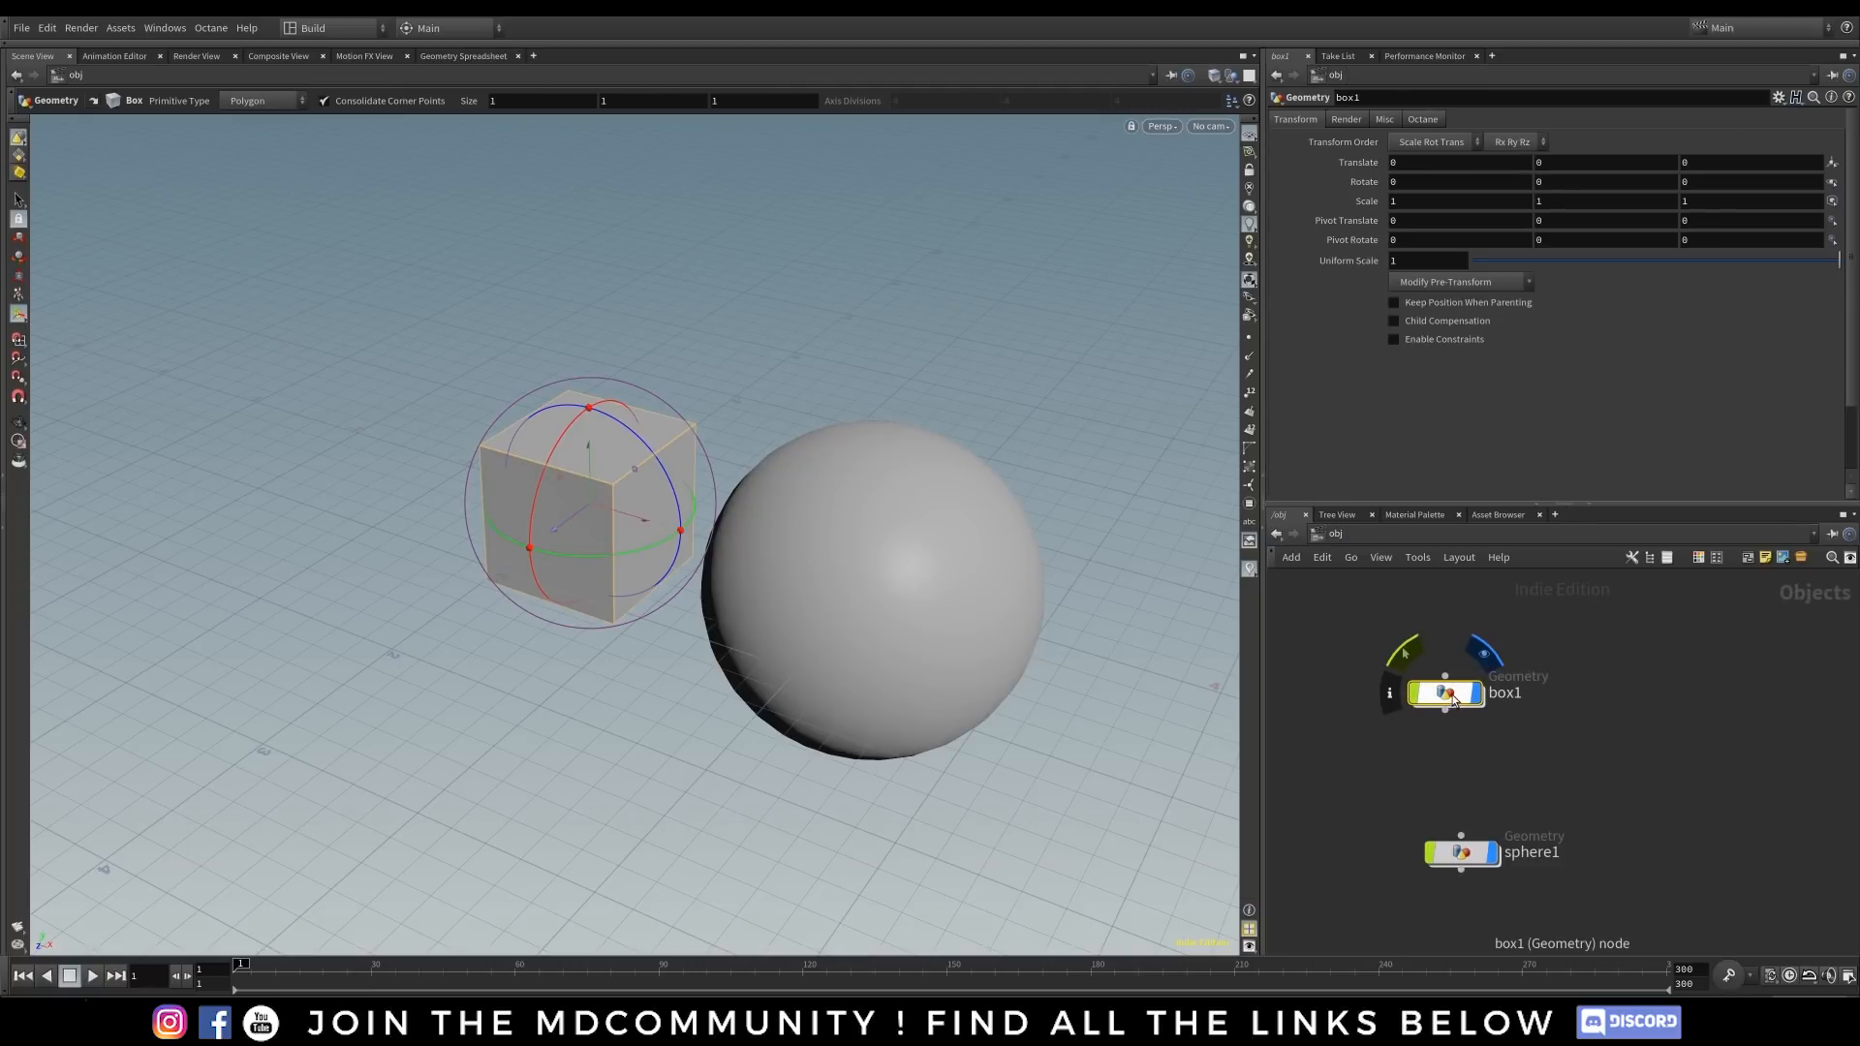
double_click(1453, 695)
left_click(1336, 535)
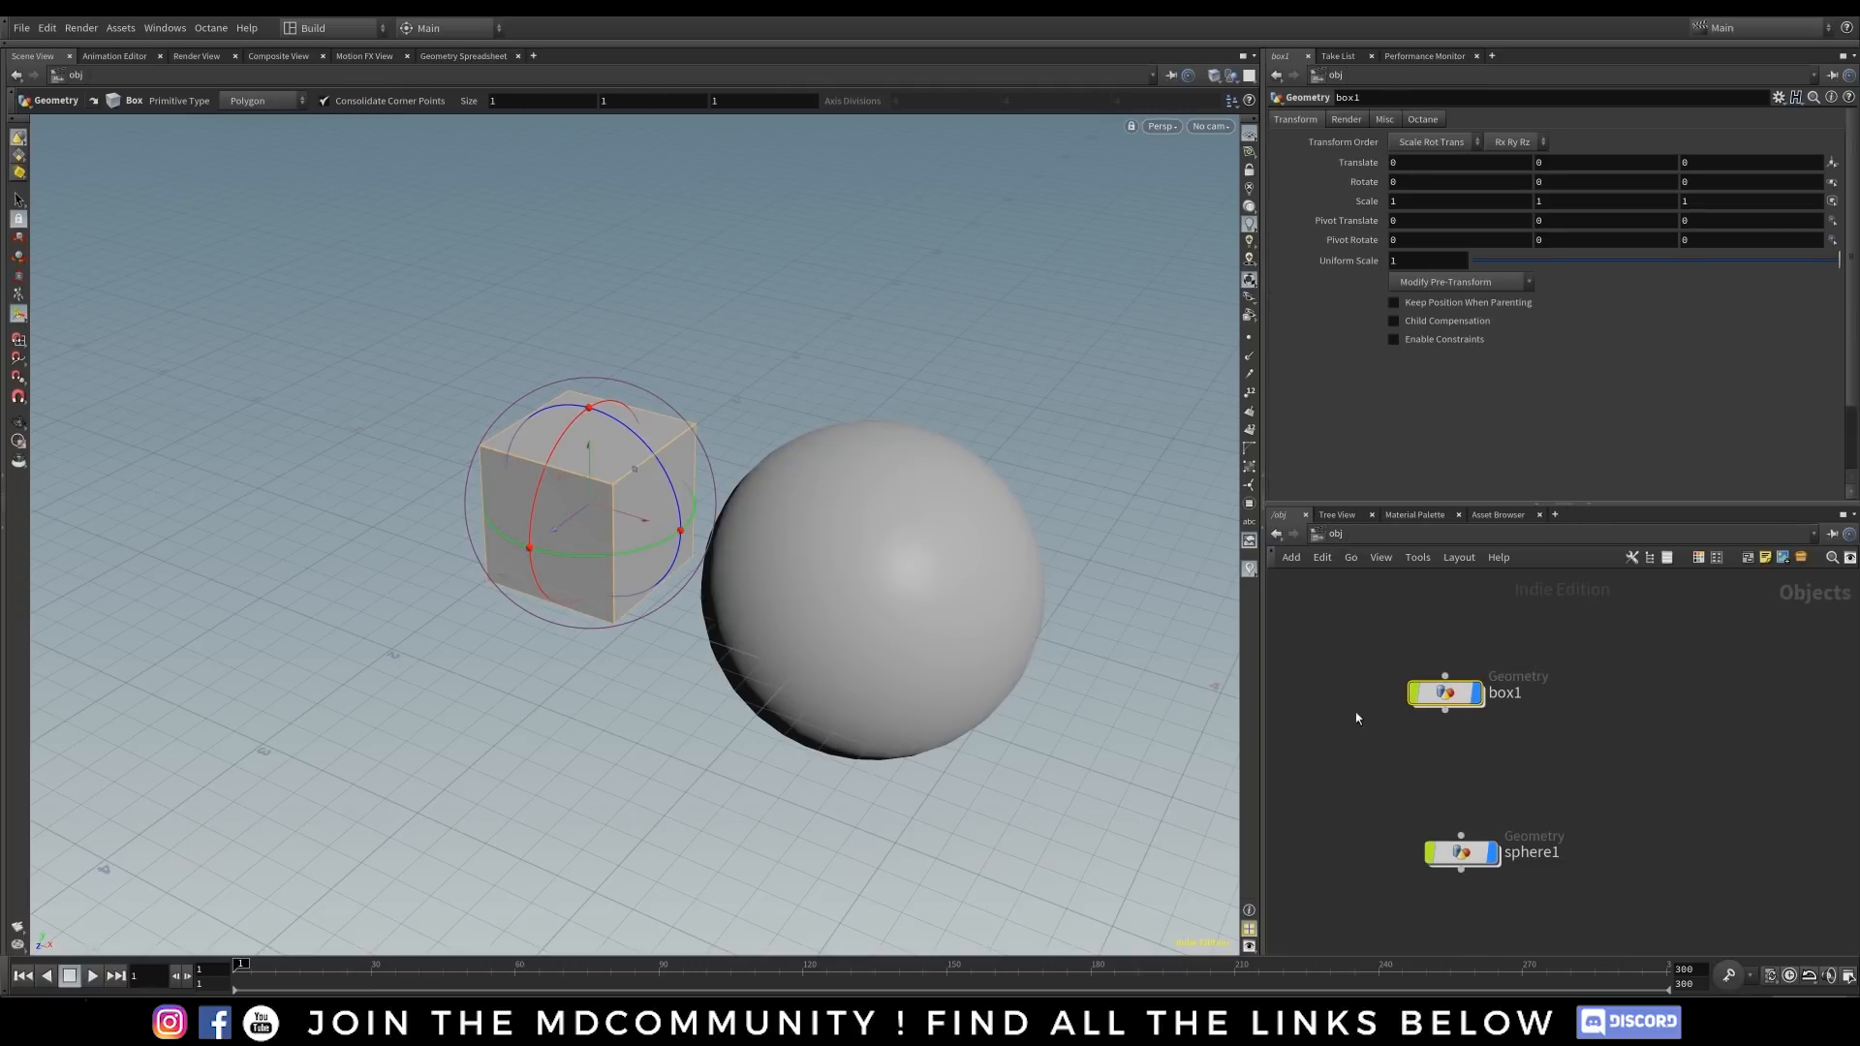
- Jump between the object level and the box object's geometry network several times, ending inside the box's network
mouse_move(1461, 697)
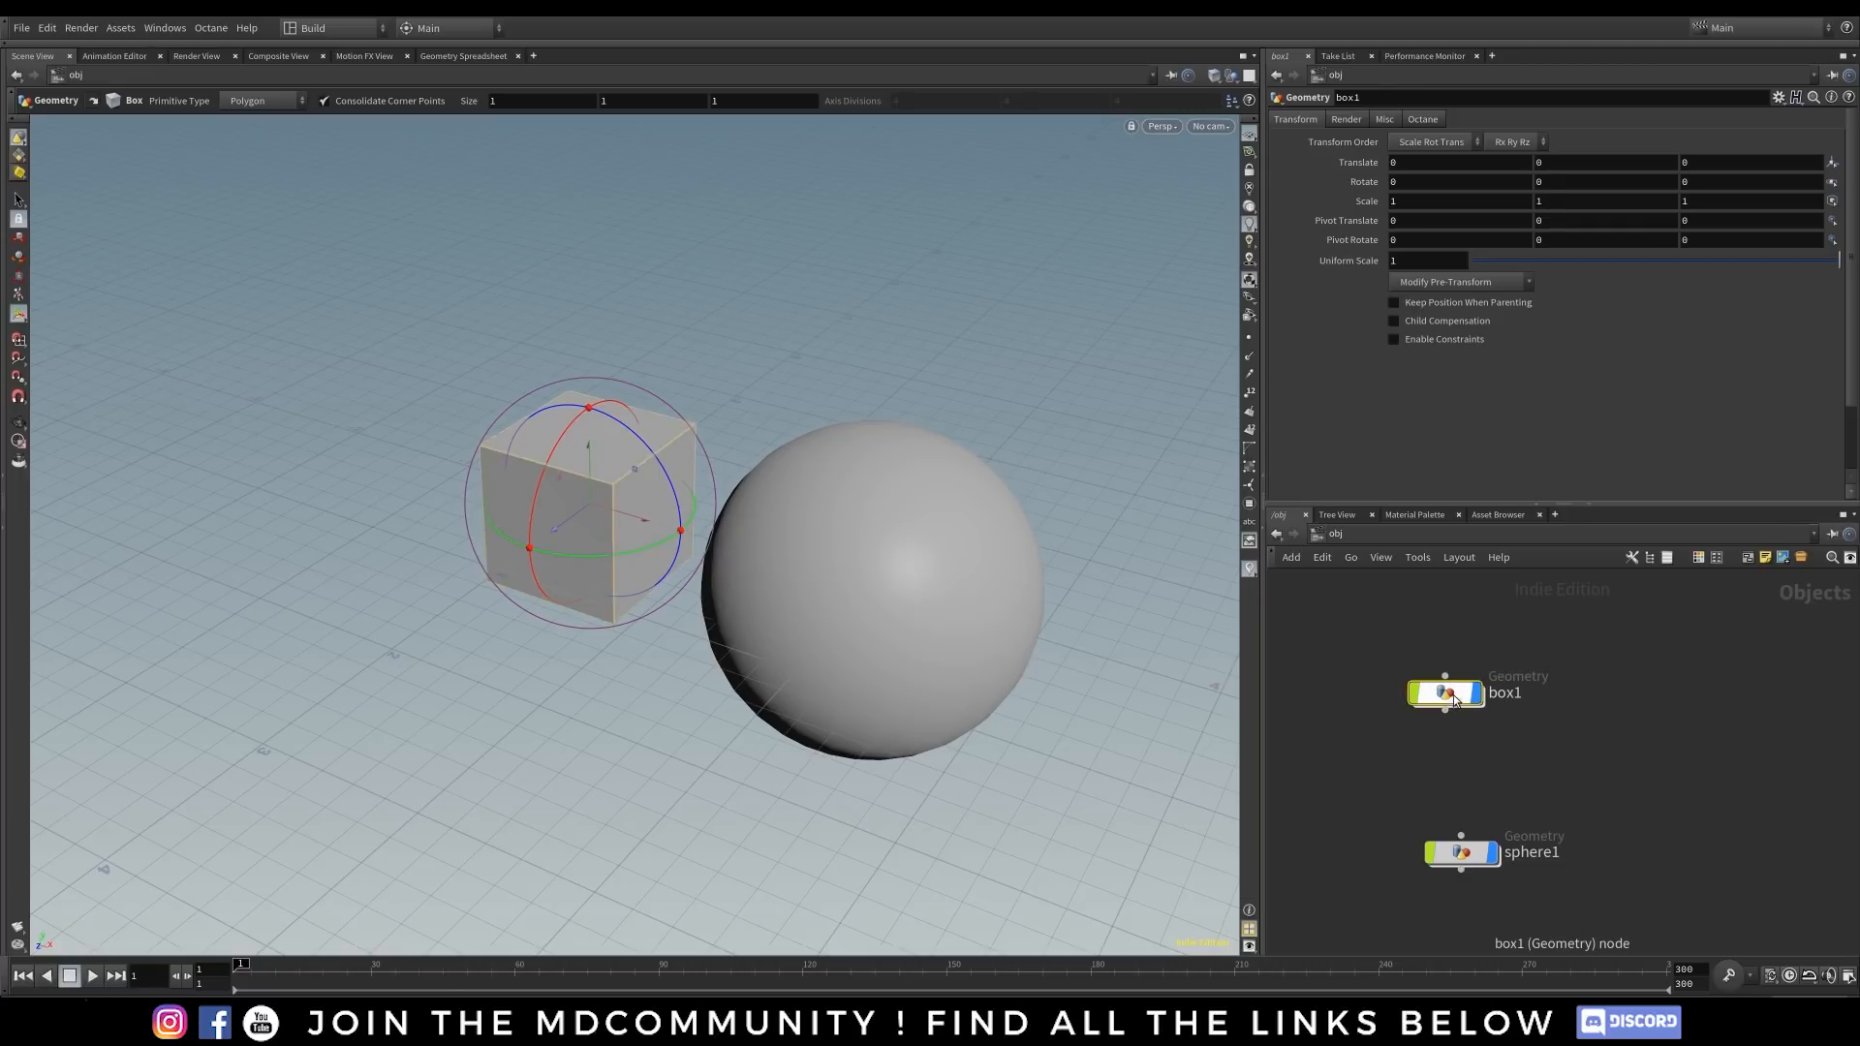
key("i")
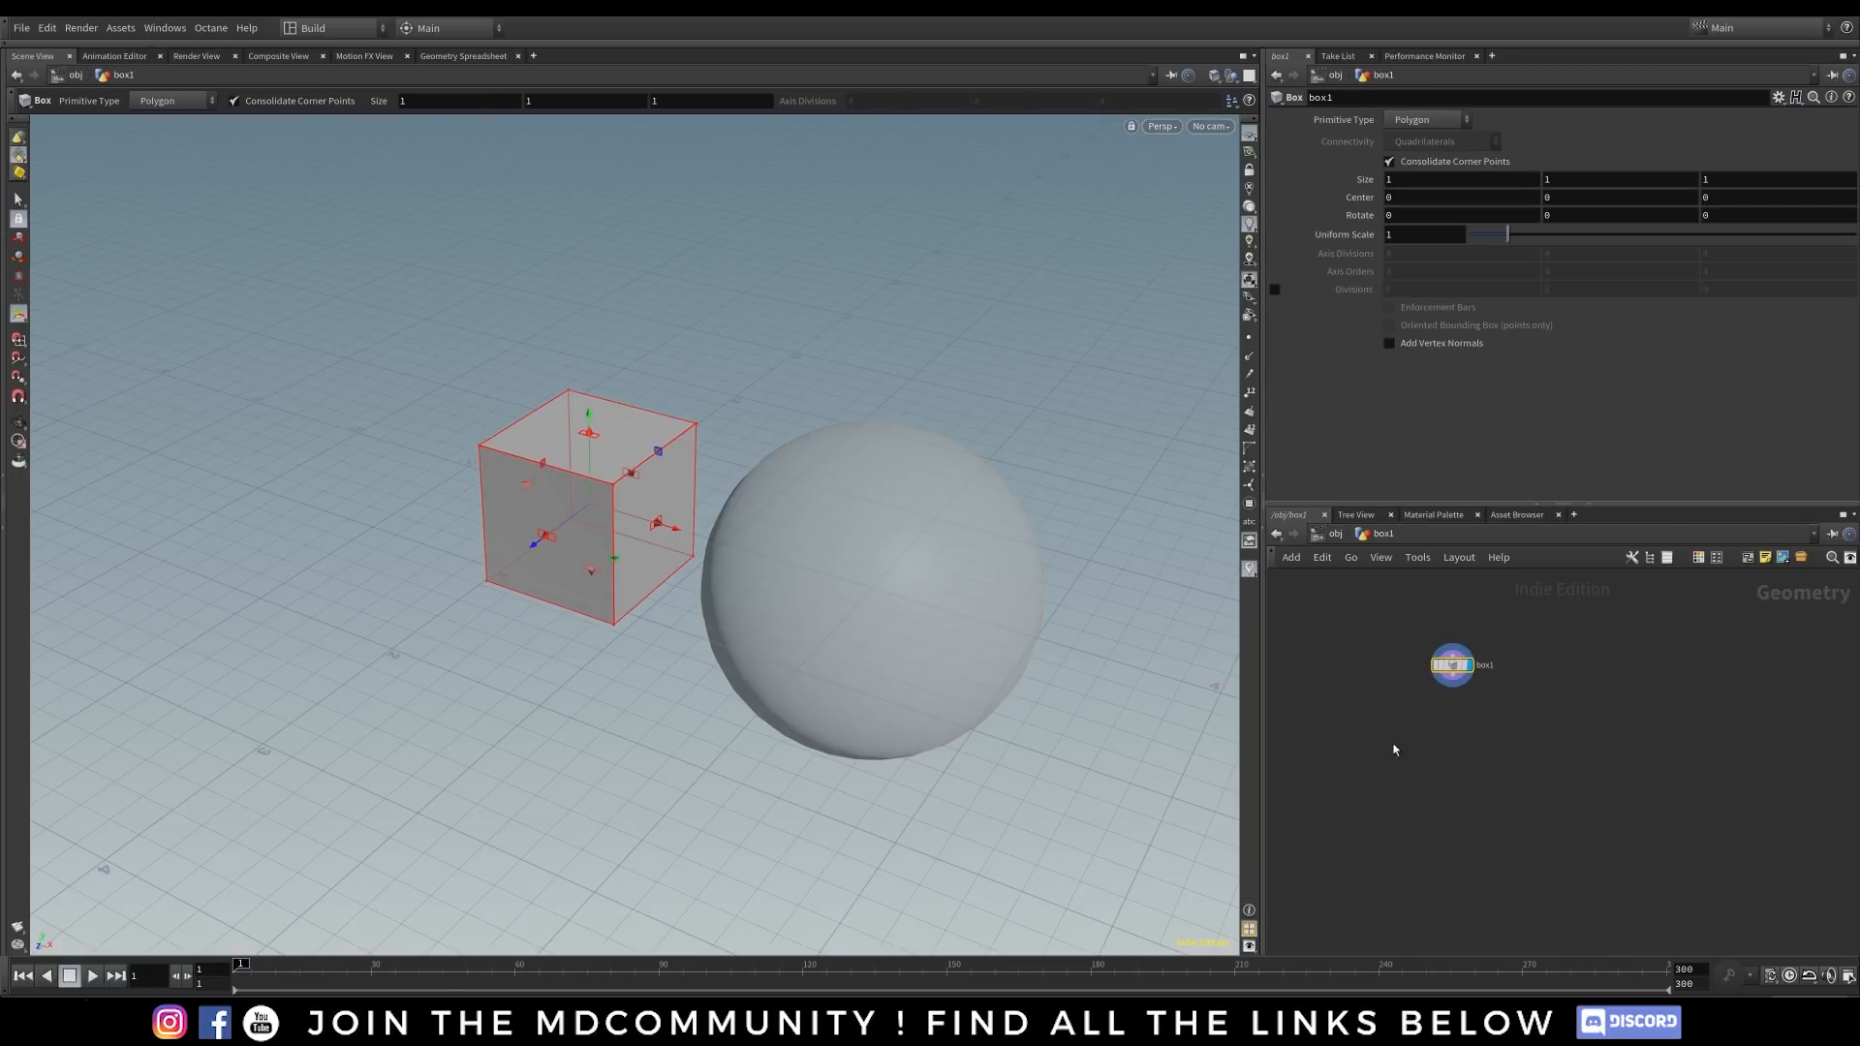
key("u")
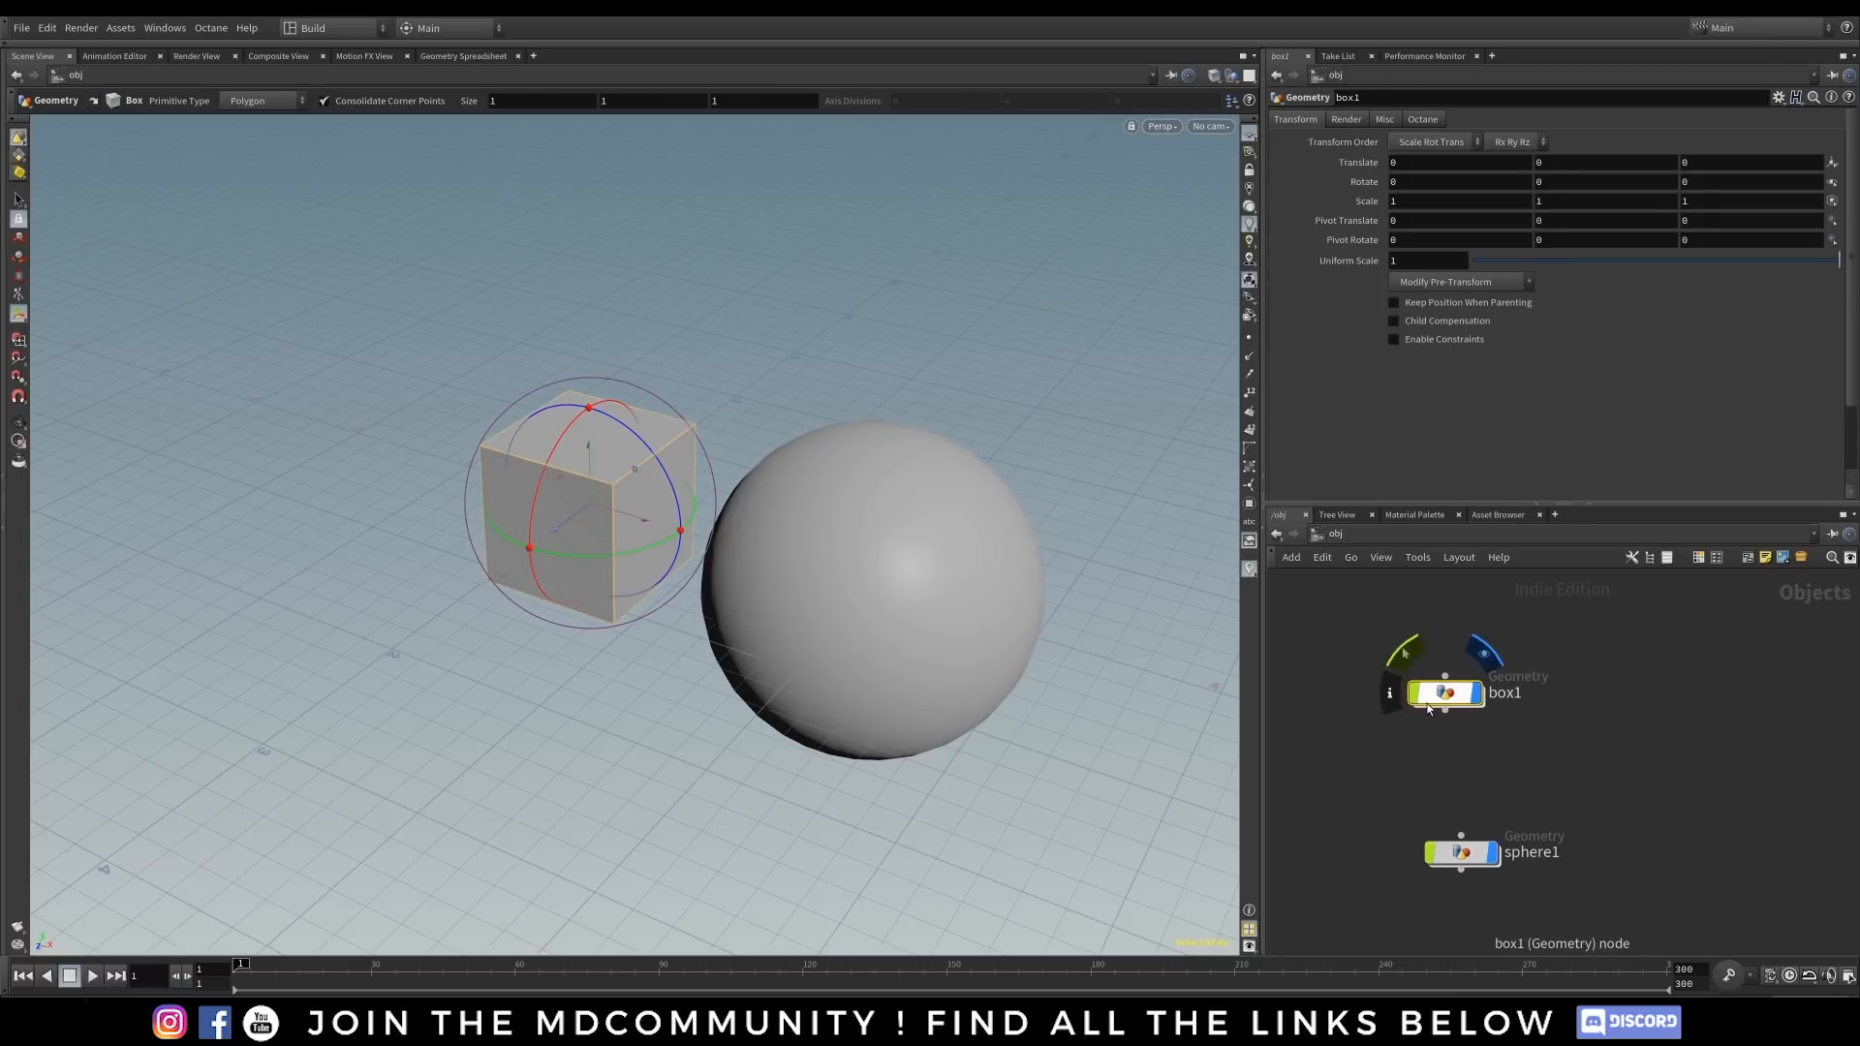
key("i")
key("u")
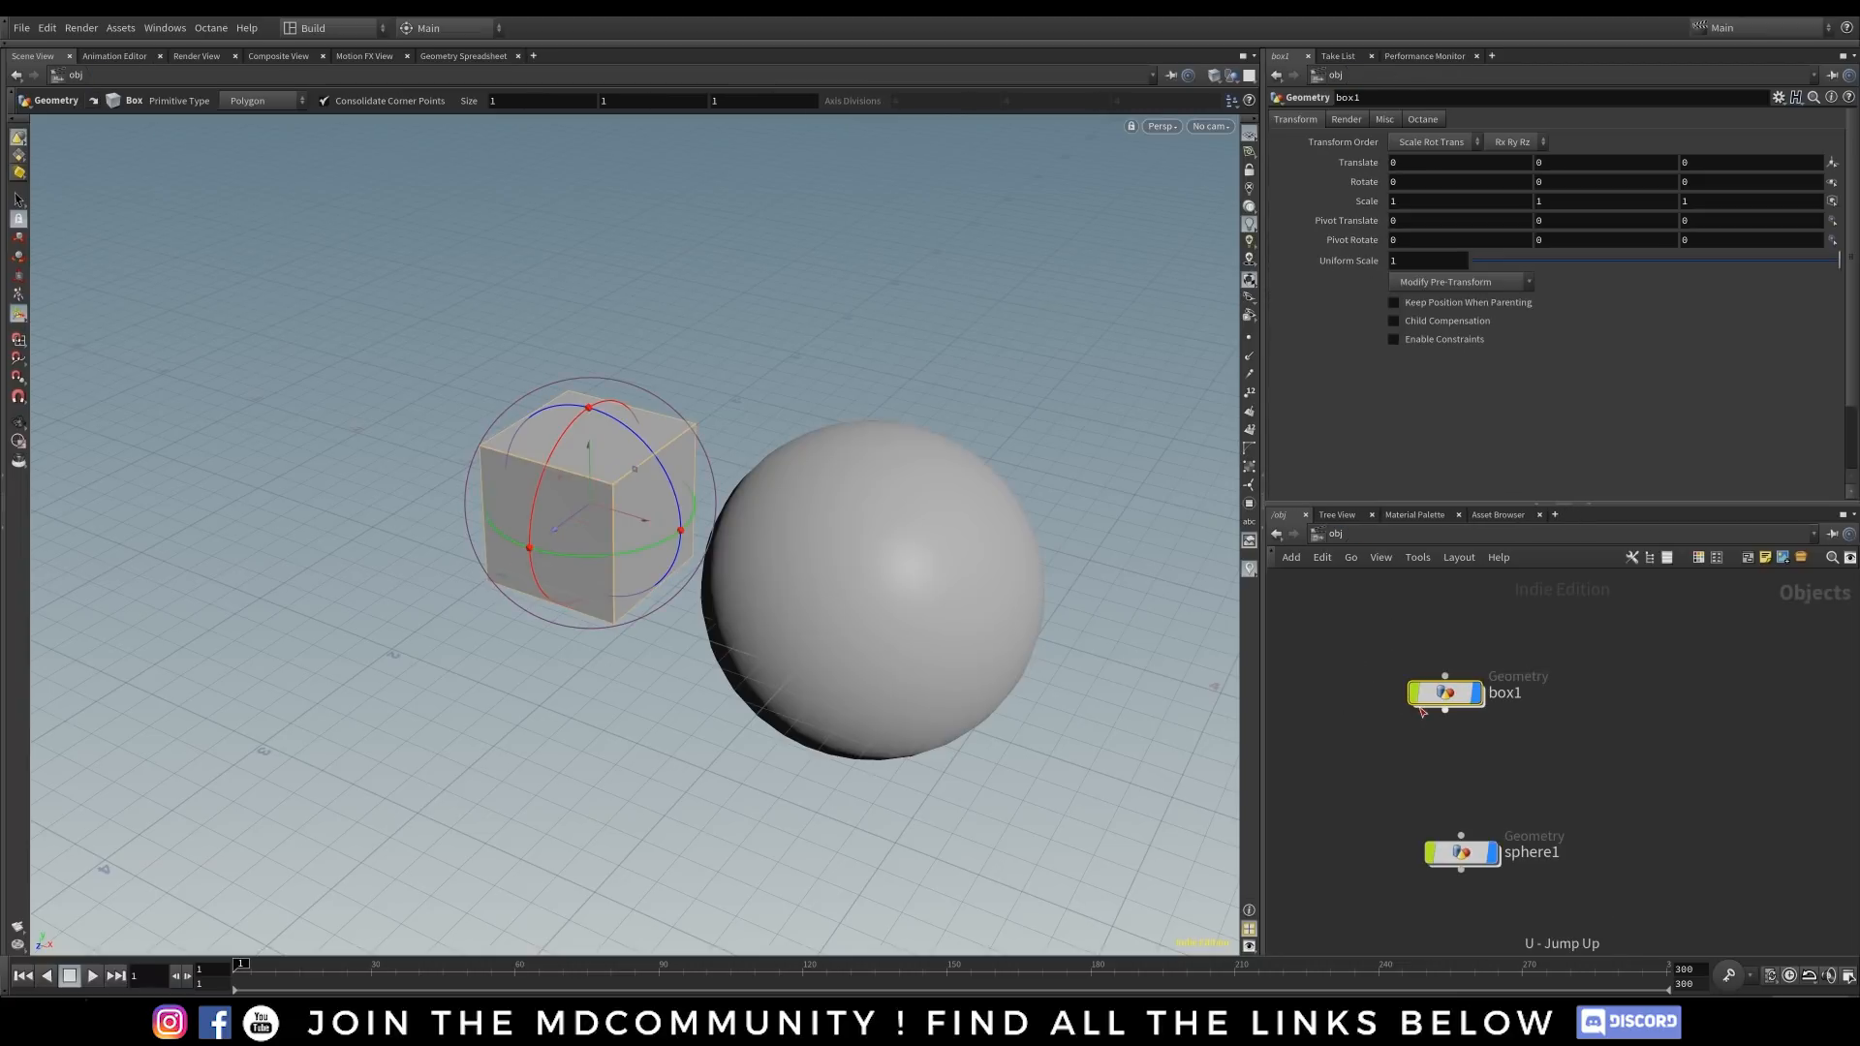
key("i")
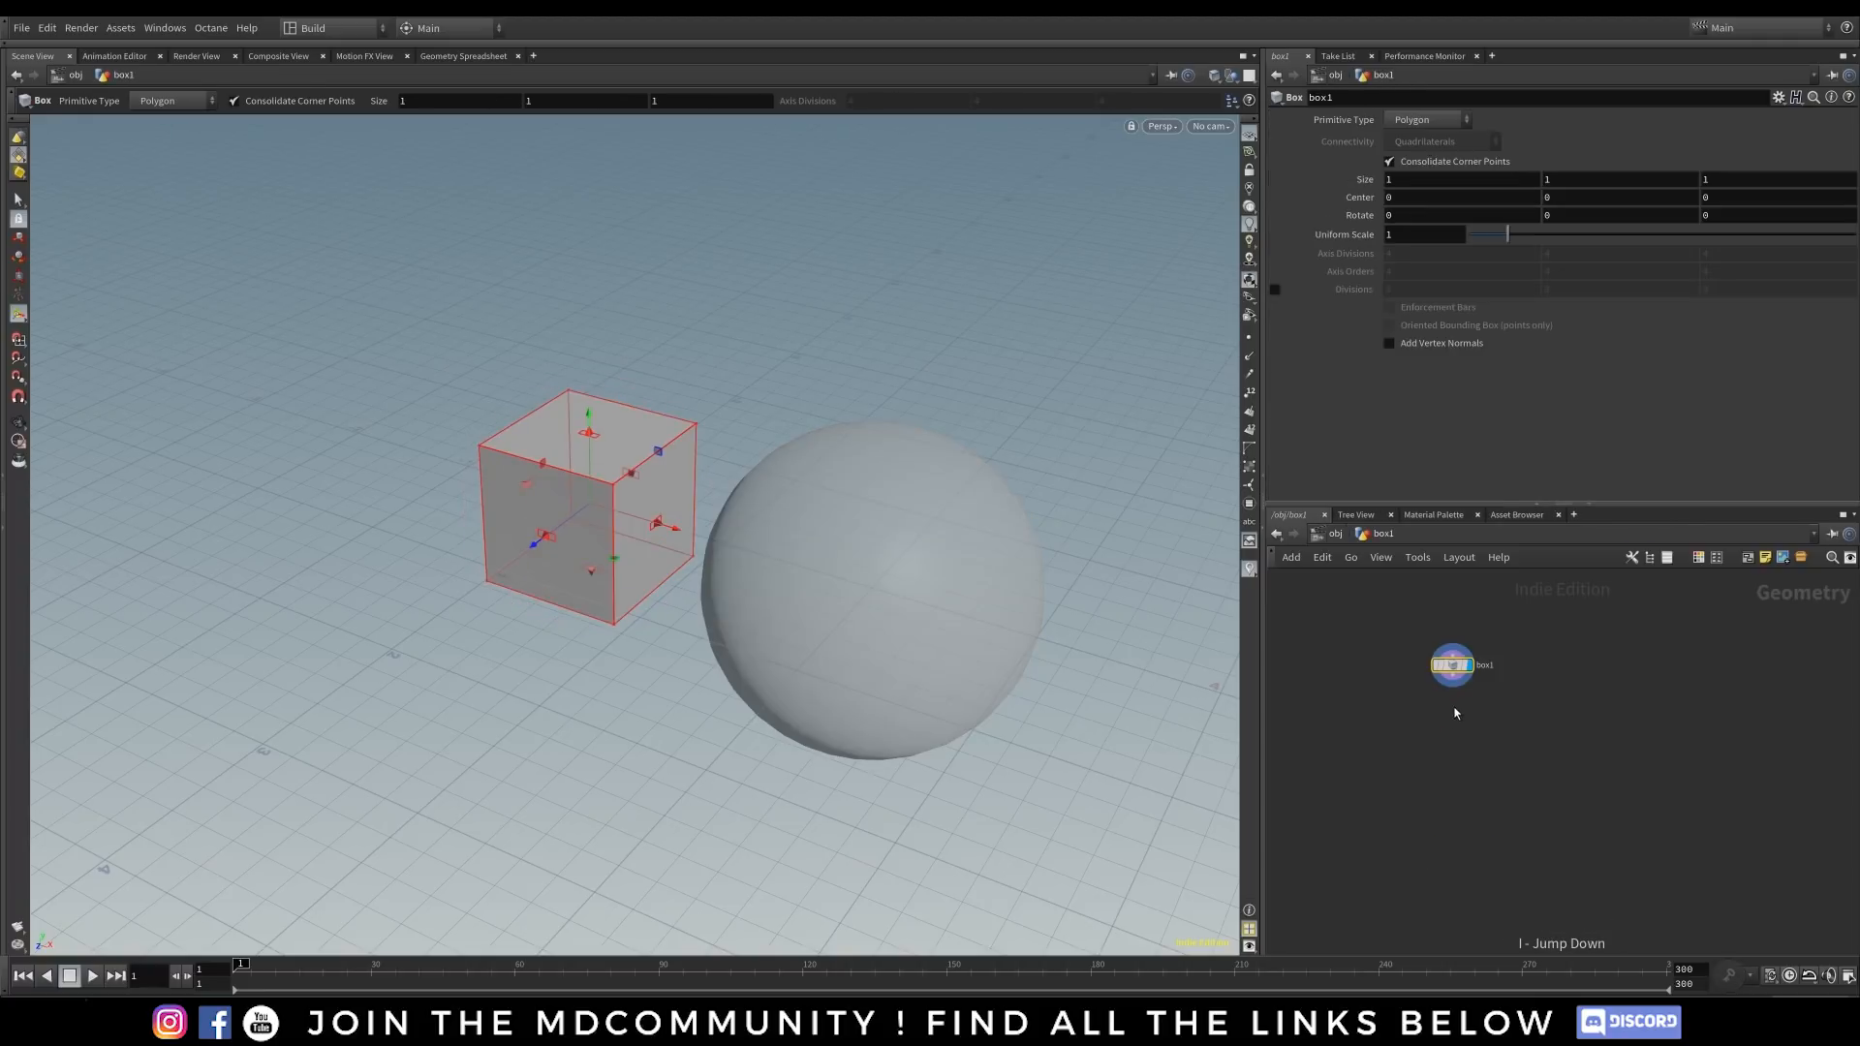
- Reposition the box node in the upper part of its geometry network
mouse_move(1452, 728)
middle_mouse_down()
mouse_move(1394, 747)
mouse_move(1437, 747)
middle_mouse_up()
right_click_drag(1361, 759, 1422, 768)
middle_click_drag(1486, 767, 1517, 749)
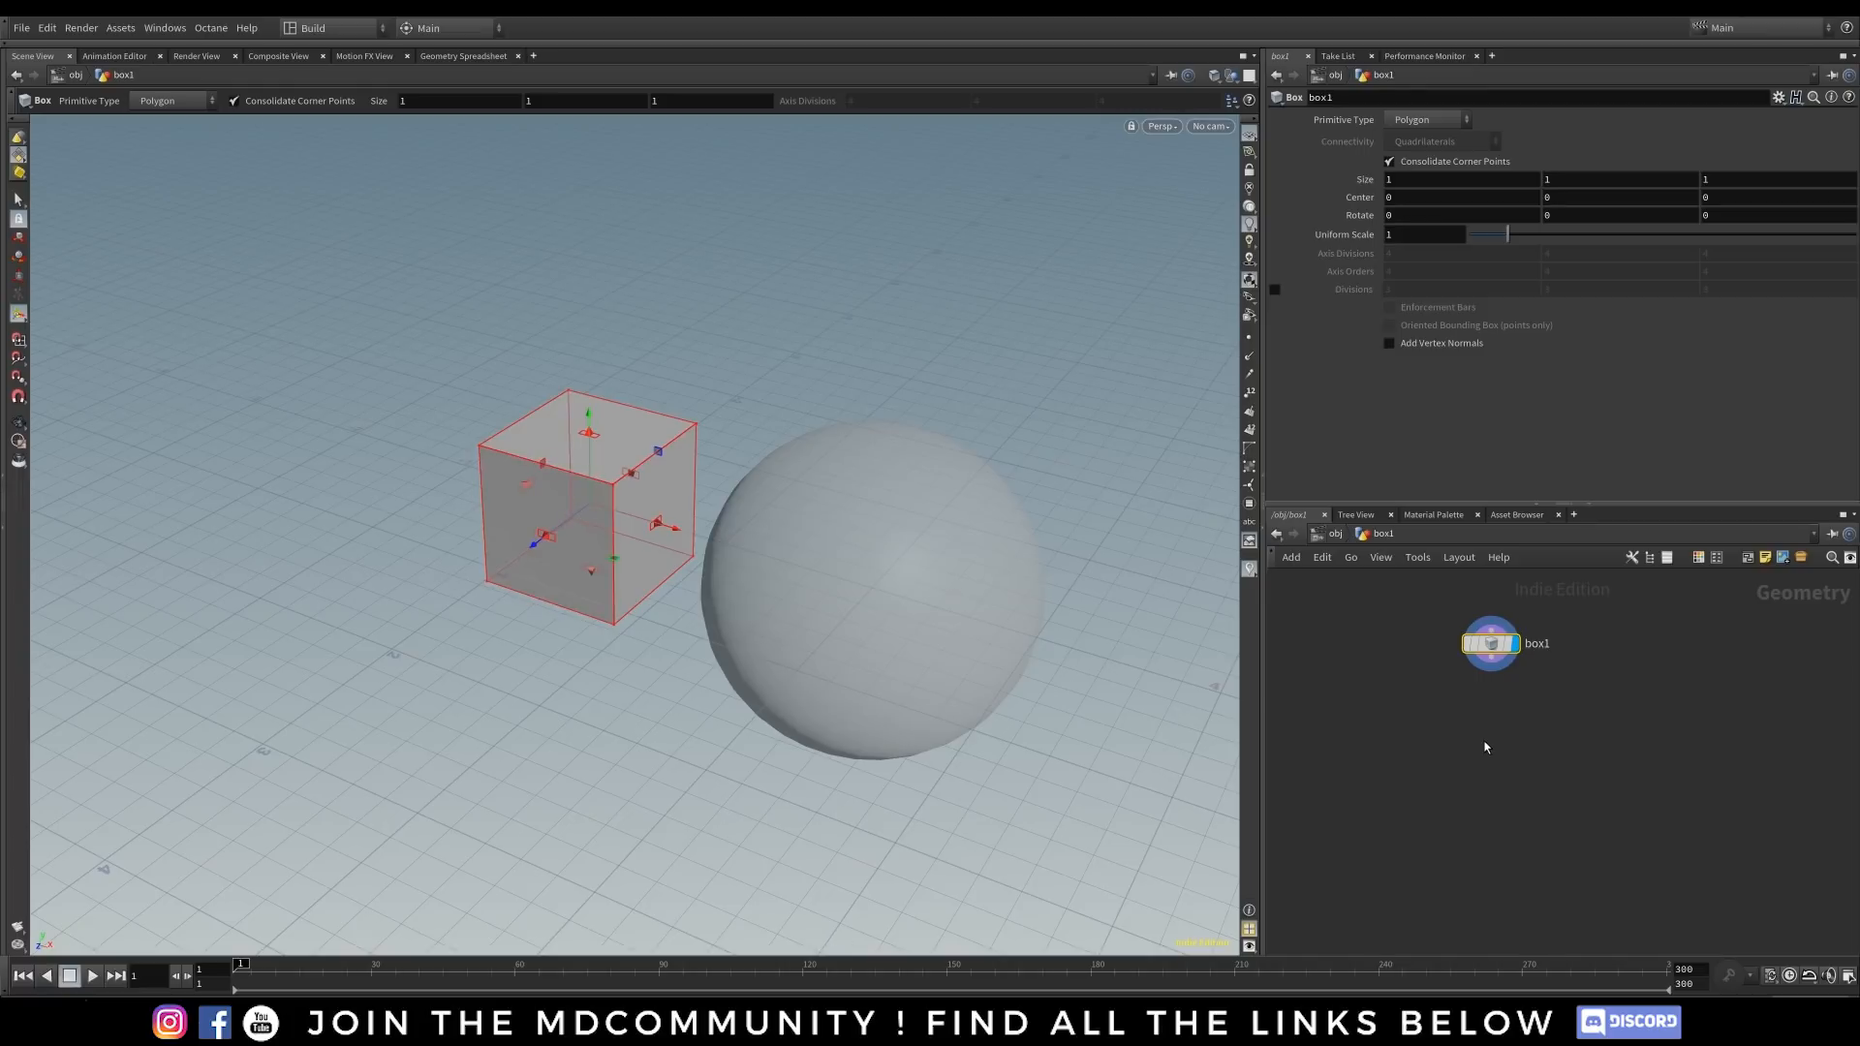
left_click_drag(1480, 636, 1467, 633)
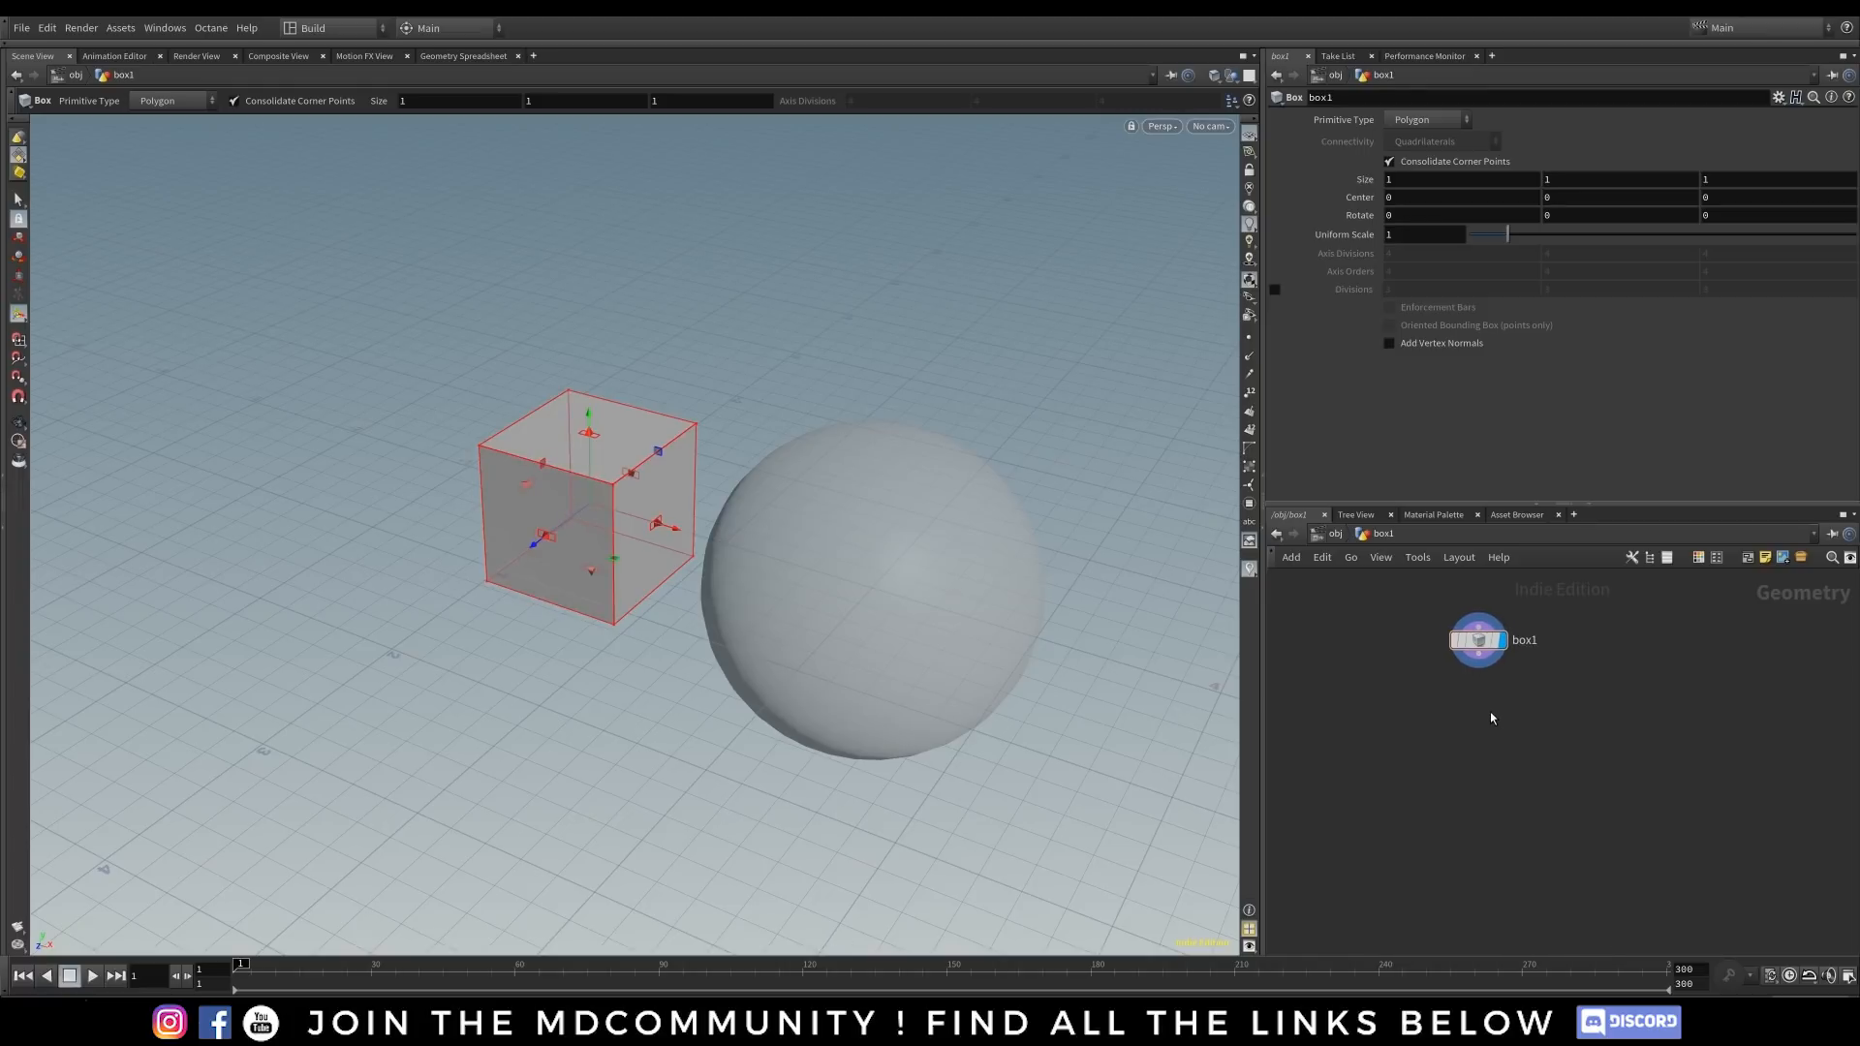
left_click(1478, 654)
key("Escape")
left_click_drag(1478, 626, 1510, 602)
key("Escape")
middle_click_drag(1443, 735, 1419, 718)
left_click_drag(1455, 624, 1441, 628)
- Add a Transform node below the box node and wire the box's output into it
key("Tab")
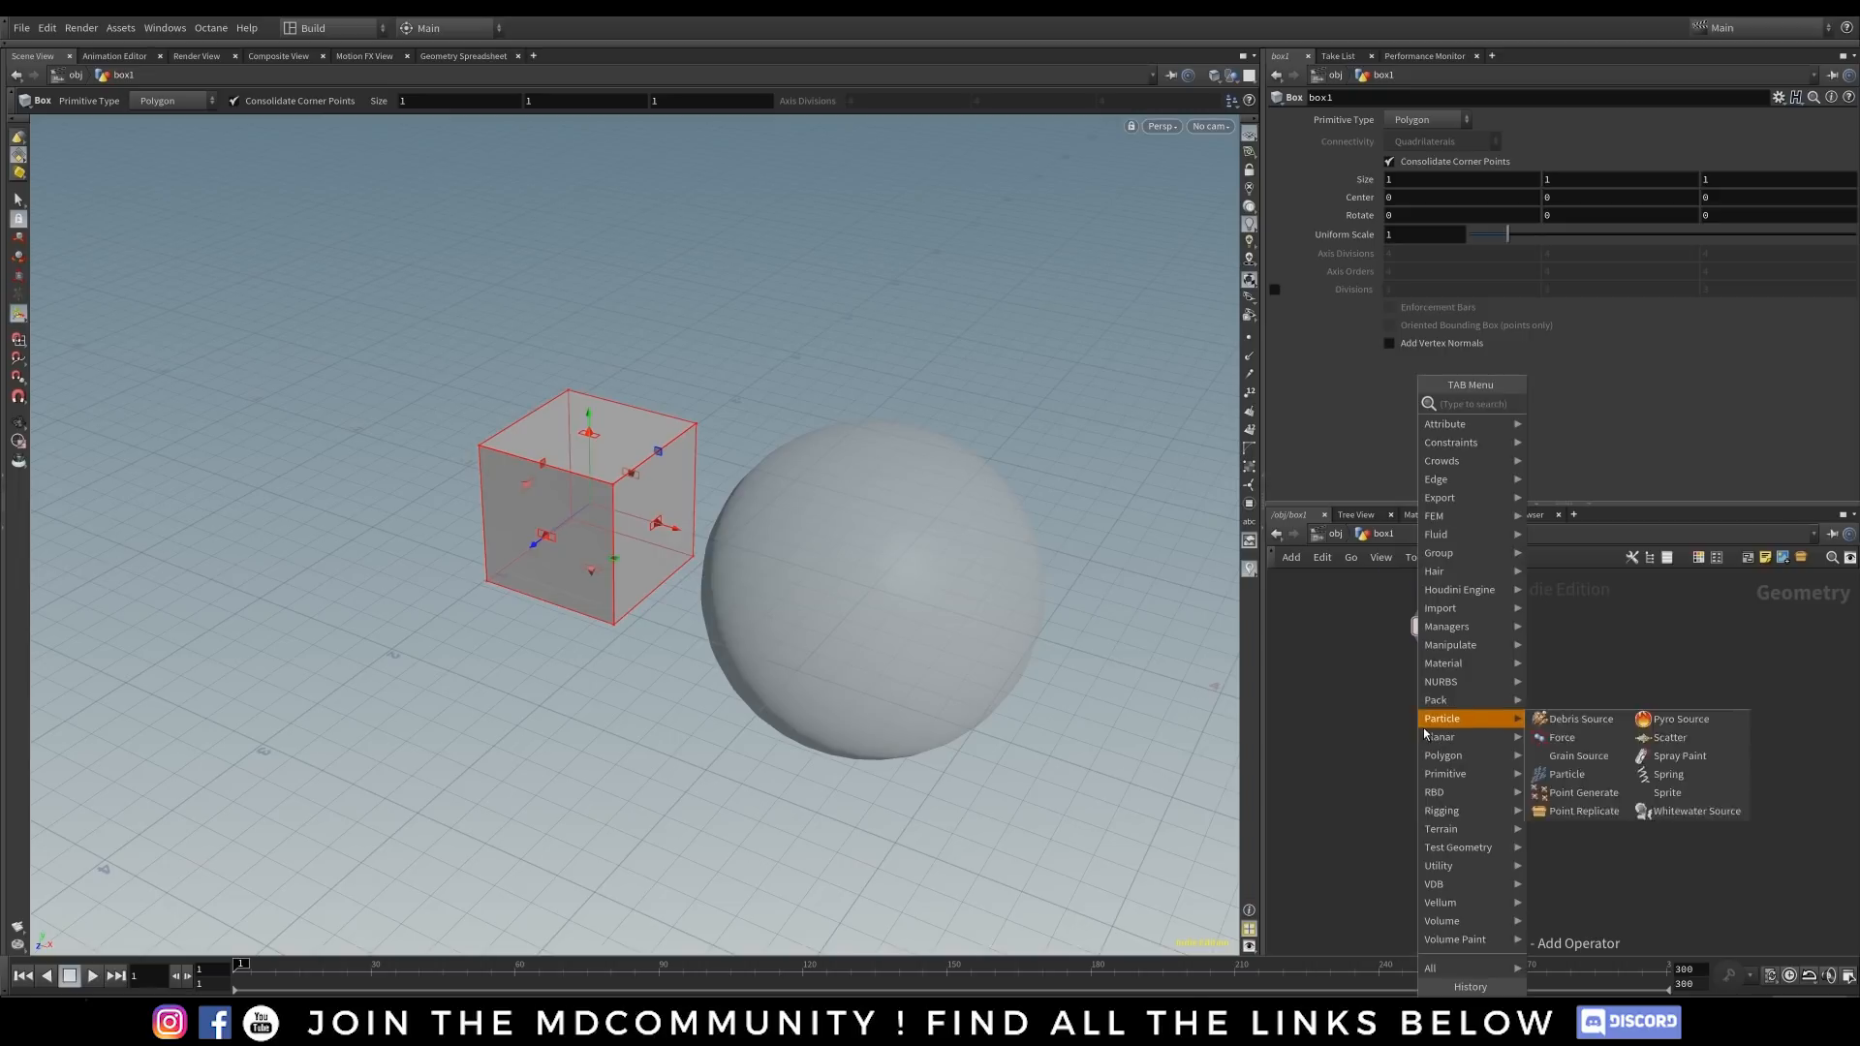
type("transf")
left_click(1579, 403)
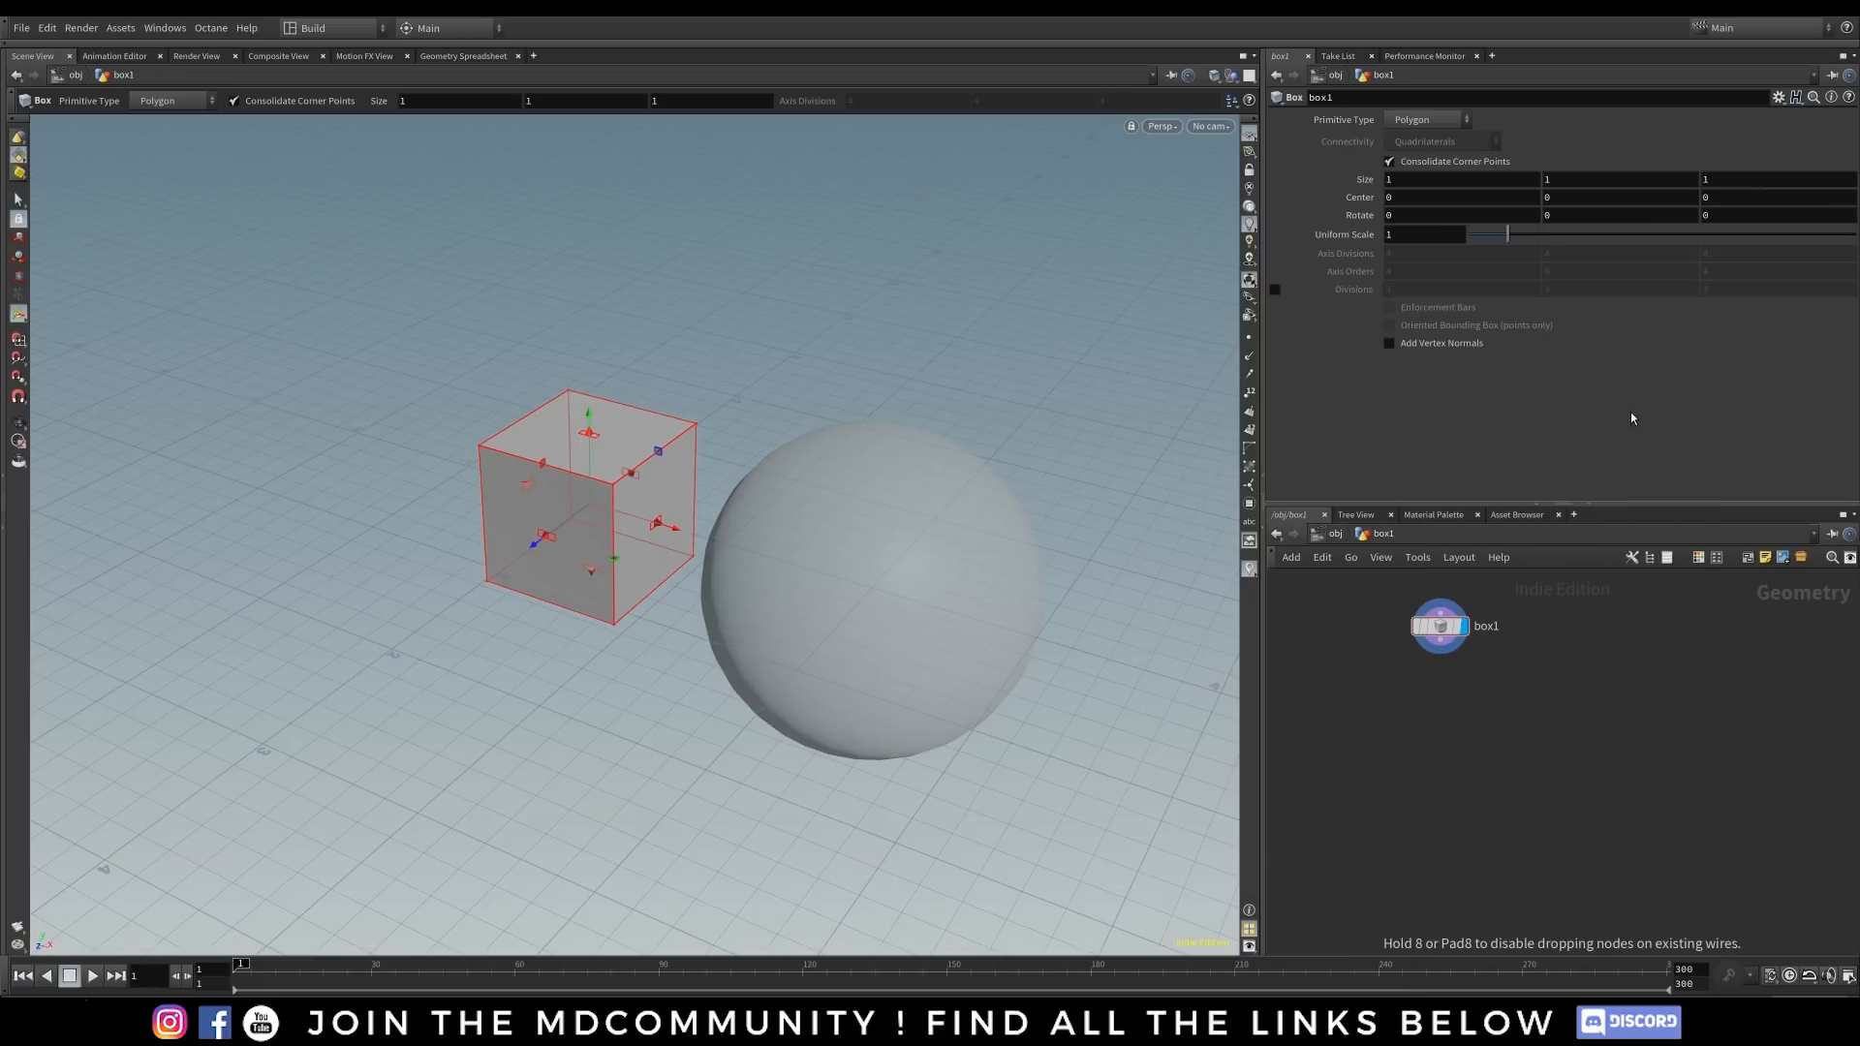
left_click(1440, 675)
left_click_drag(1441, 642, 1440, 662)
left_click_drag(1438, 681, 1438, 714)
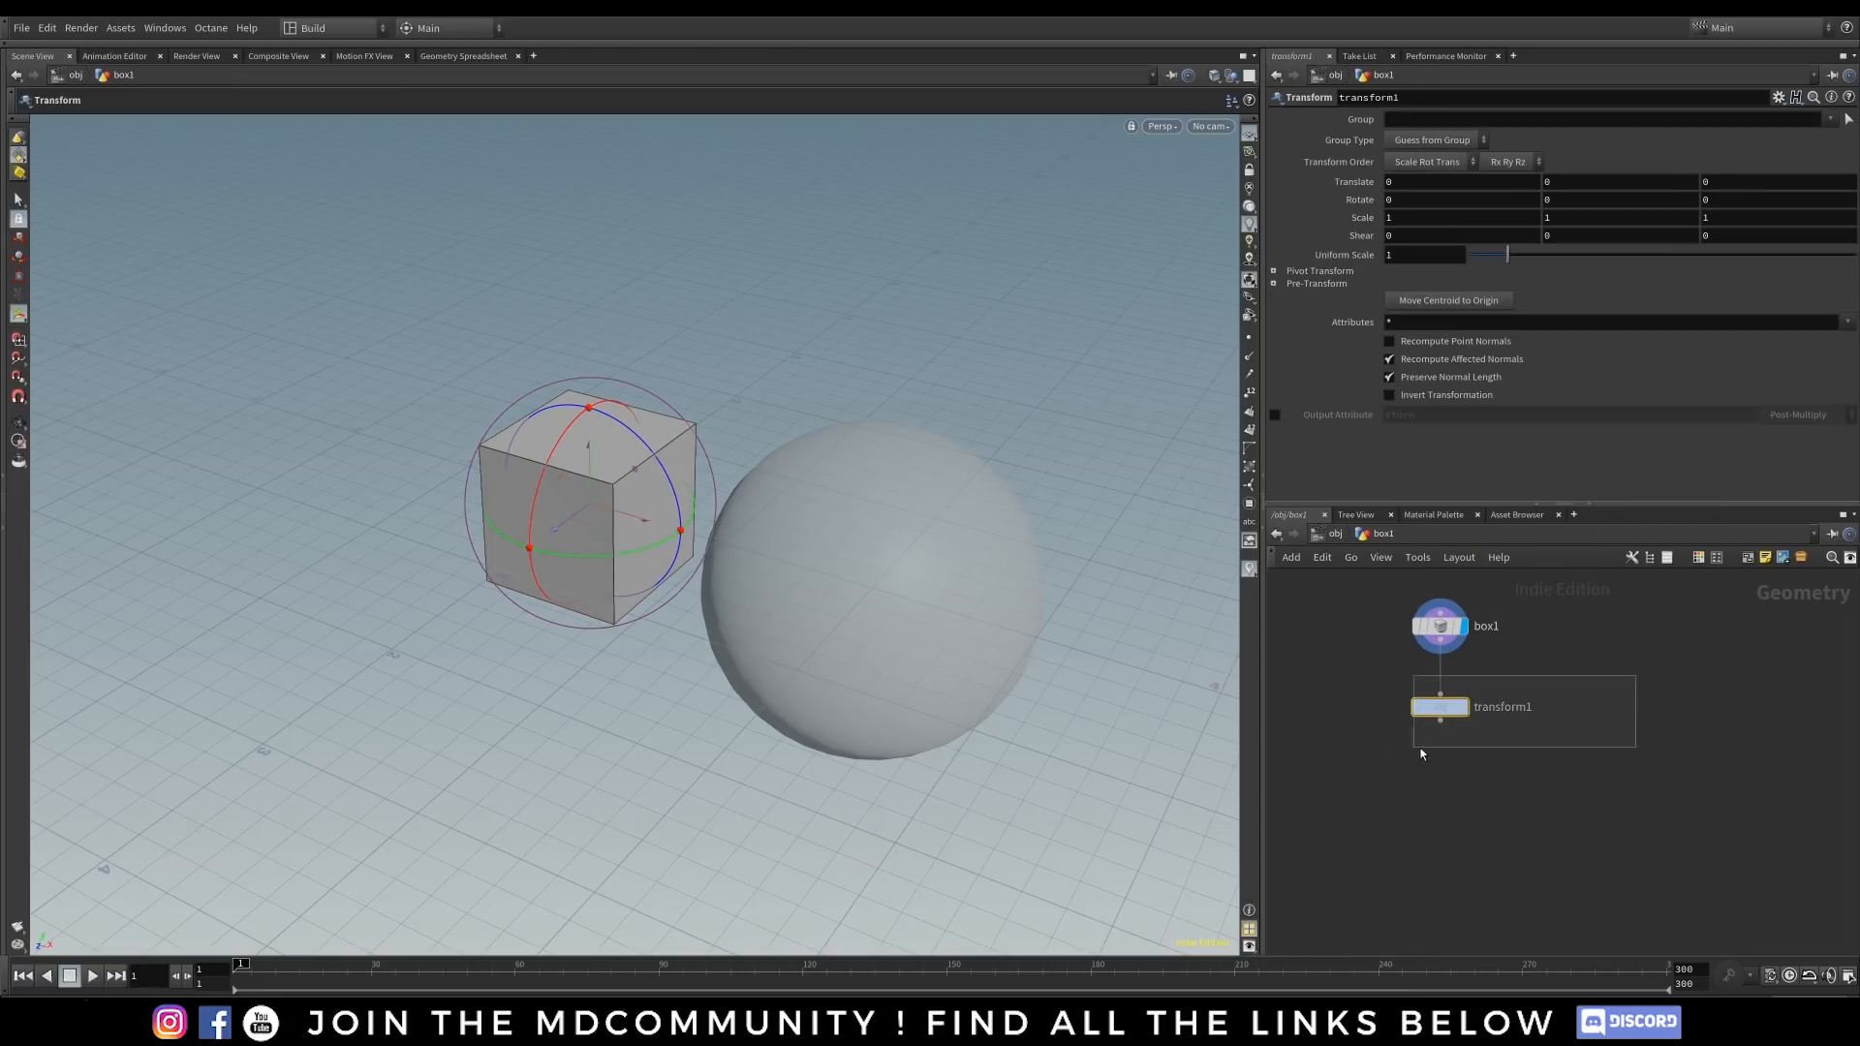
- Move the display flag from the box node to the Transform node
mouse_move(1465, 624)
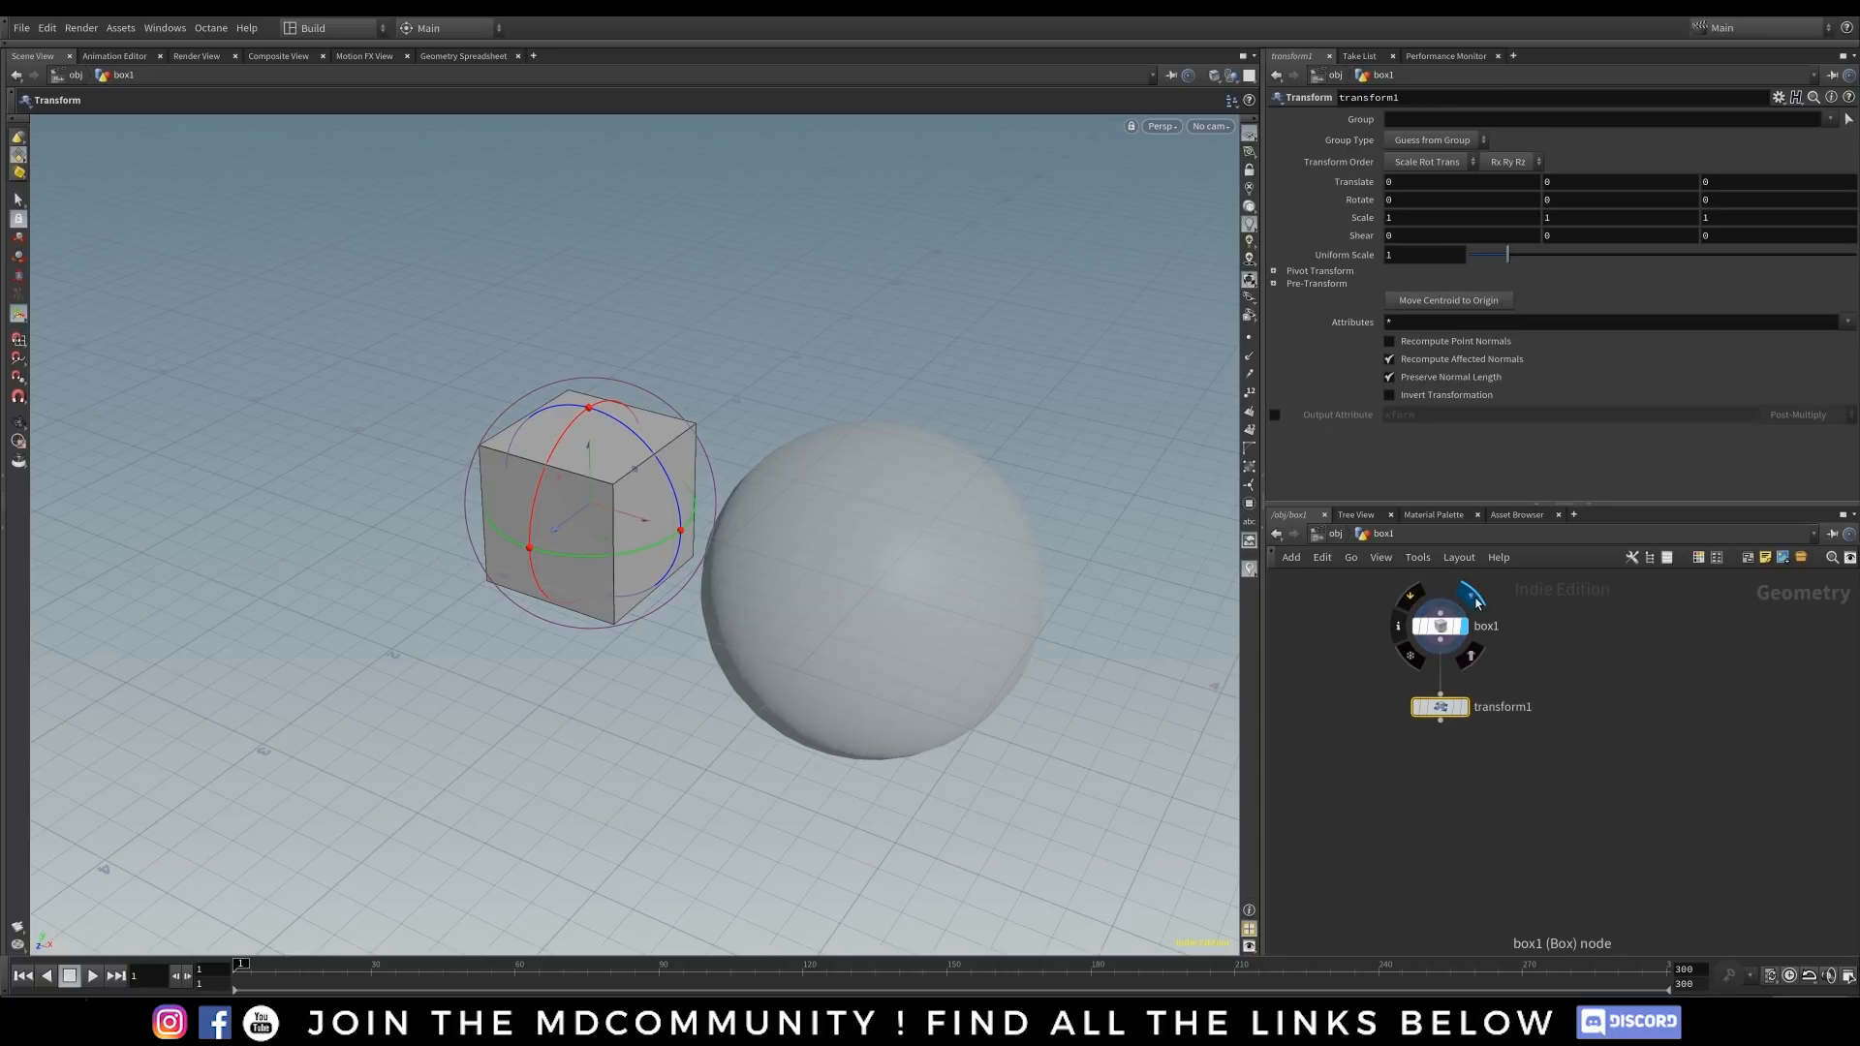
left_click(1465, 709)
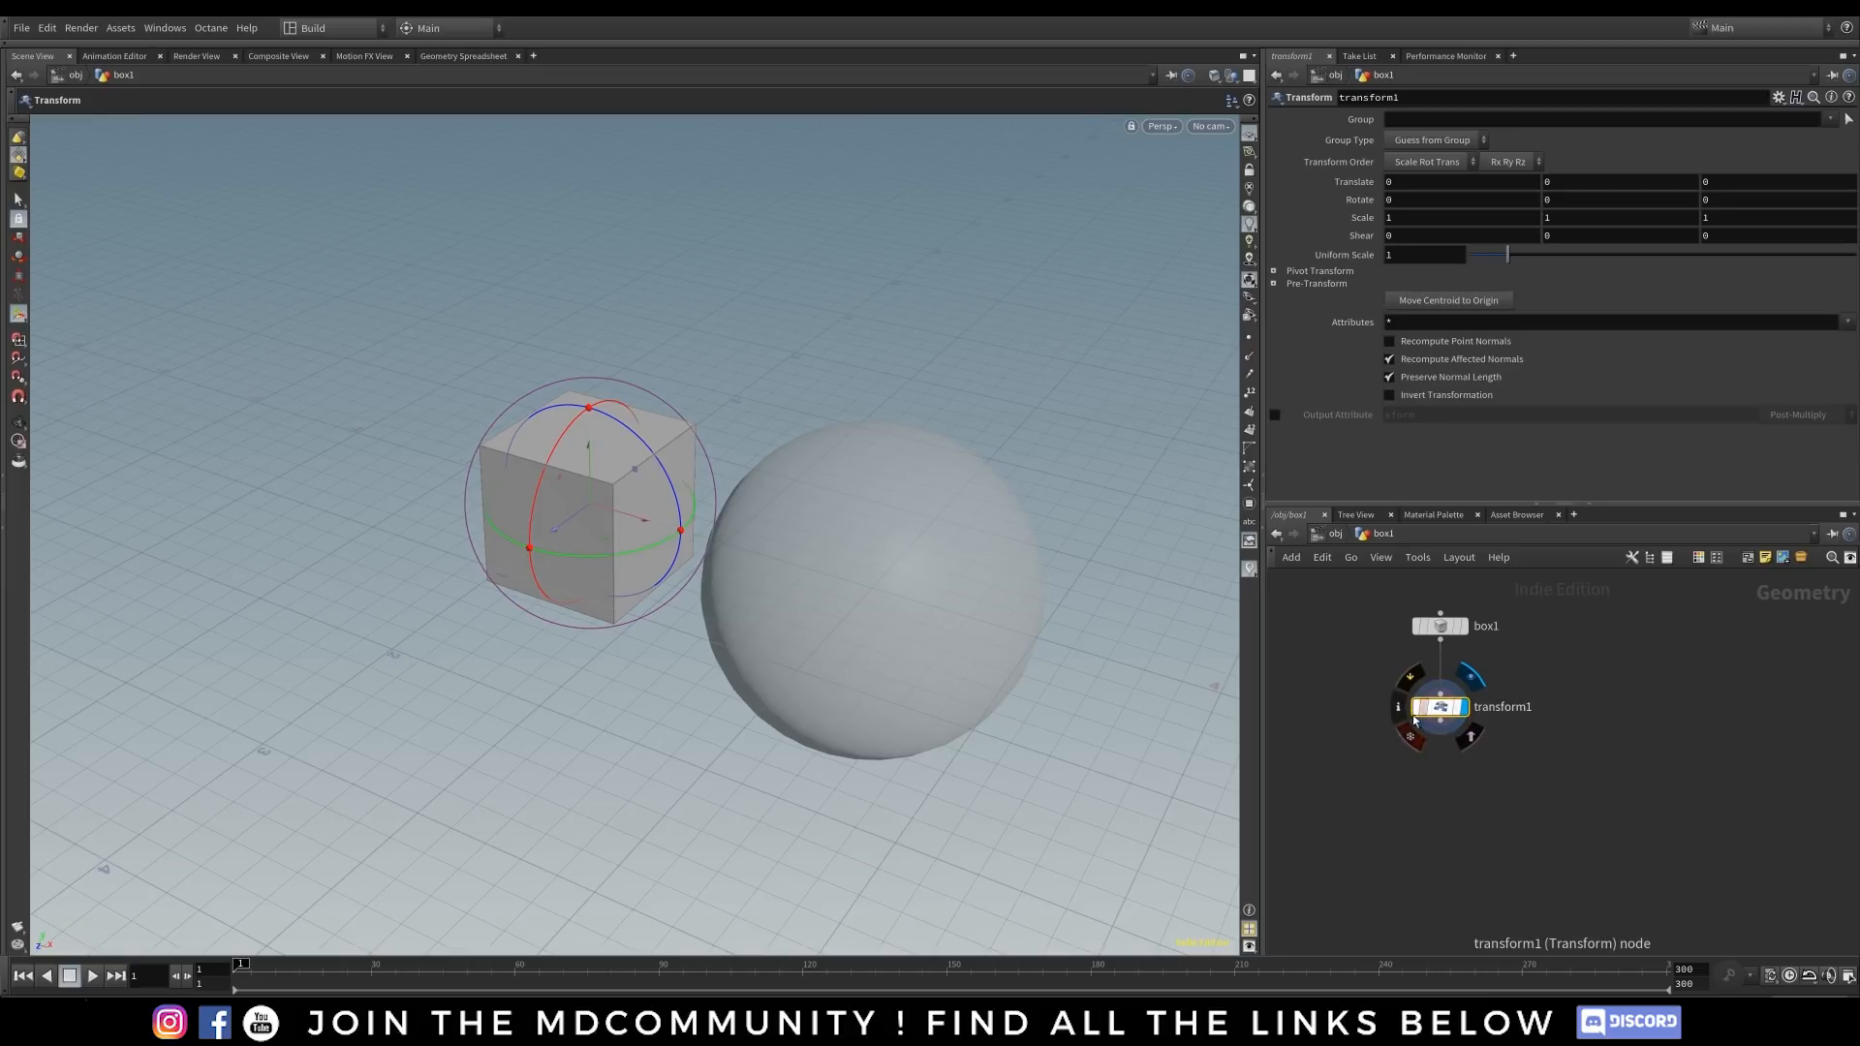
left_click(1644, 701)
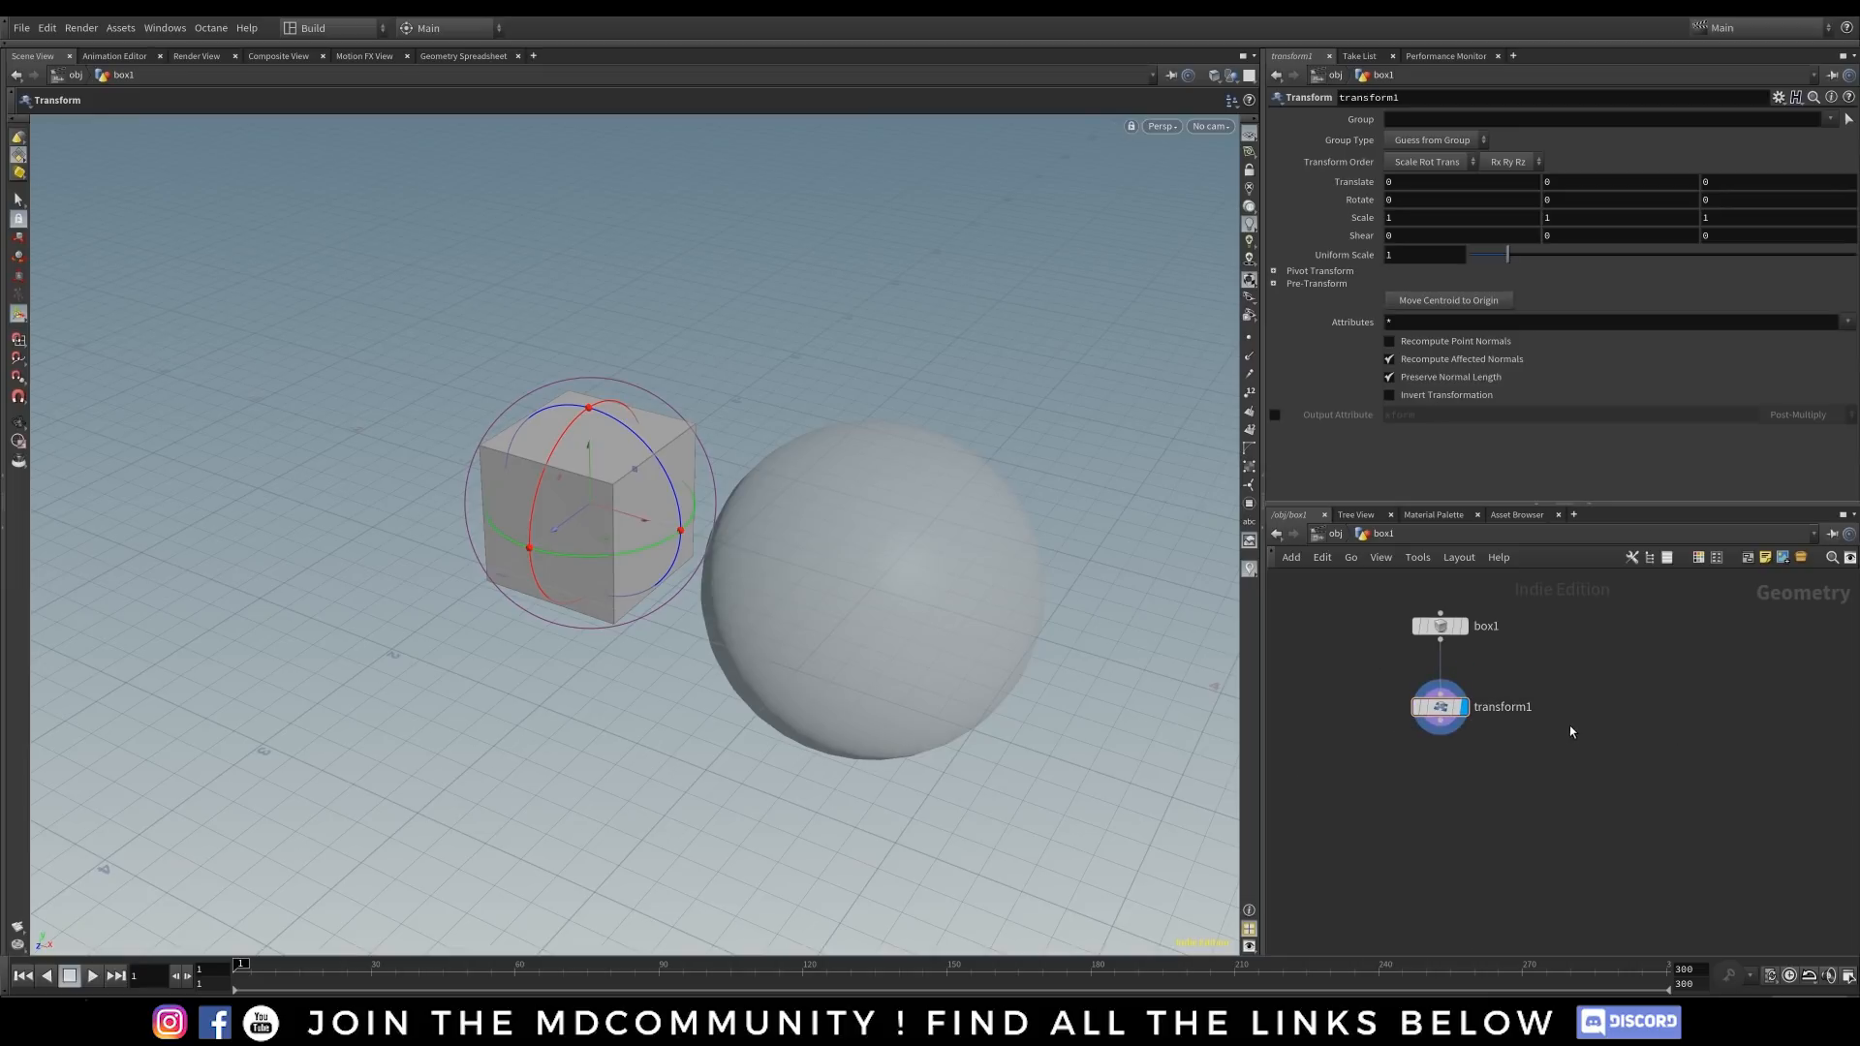
left_click_drag(1443, 706, 1436, 712)
- Set the box node's X size to 2
left_click(1441, 628)
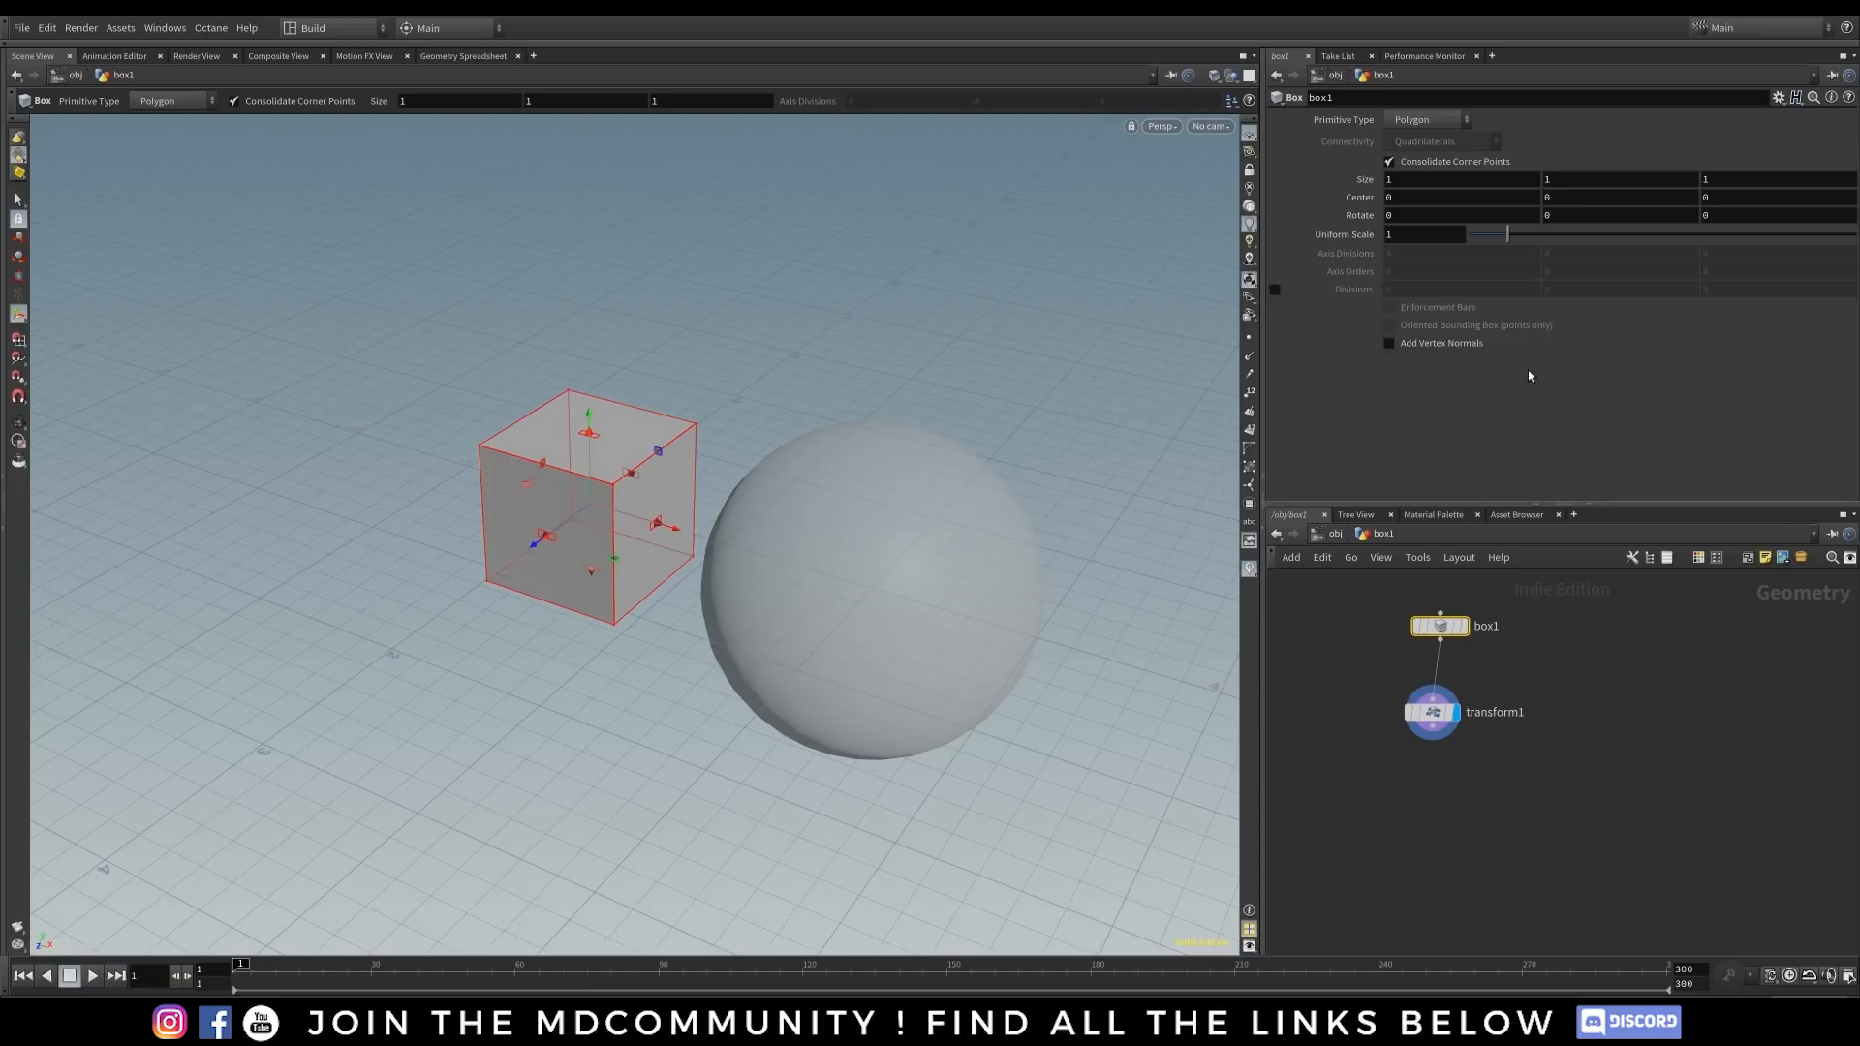
double_click(1388, 179)
type("2")
key("Return")
left_click_drag(544, 647, 602, 616, "alt")
- Try an X scale of 2 on the Transform node, compare it with the box node, and undo the scaling
left_click(1450, 712)
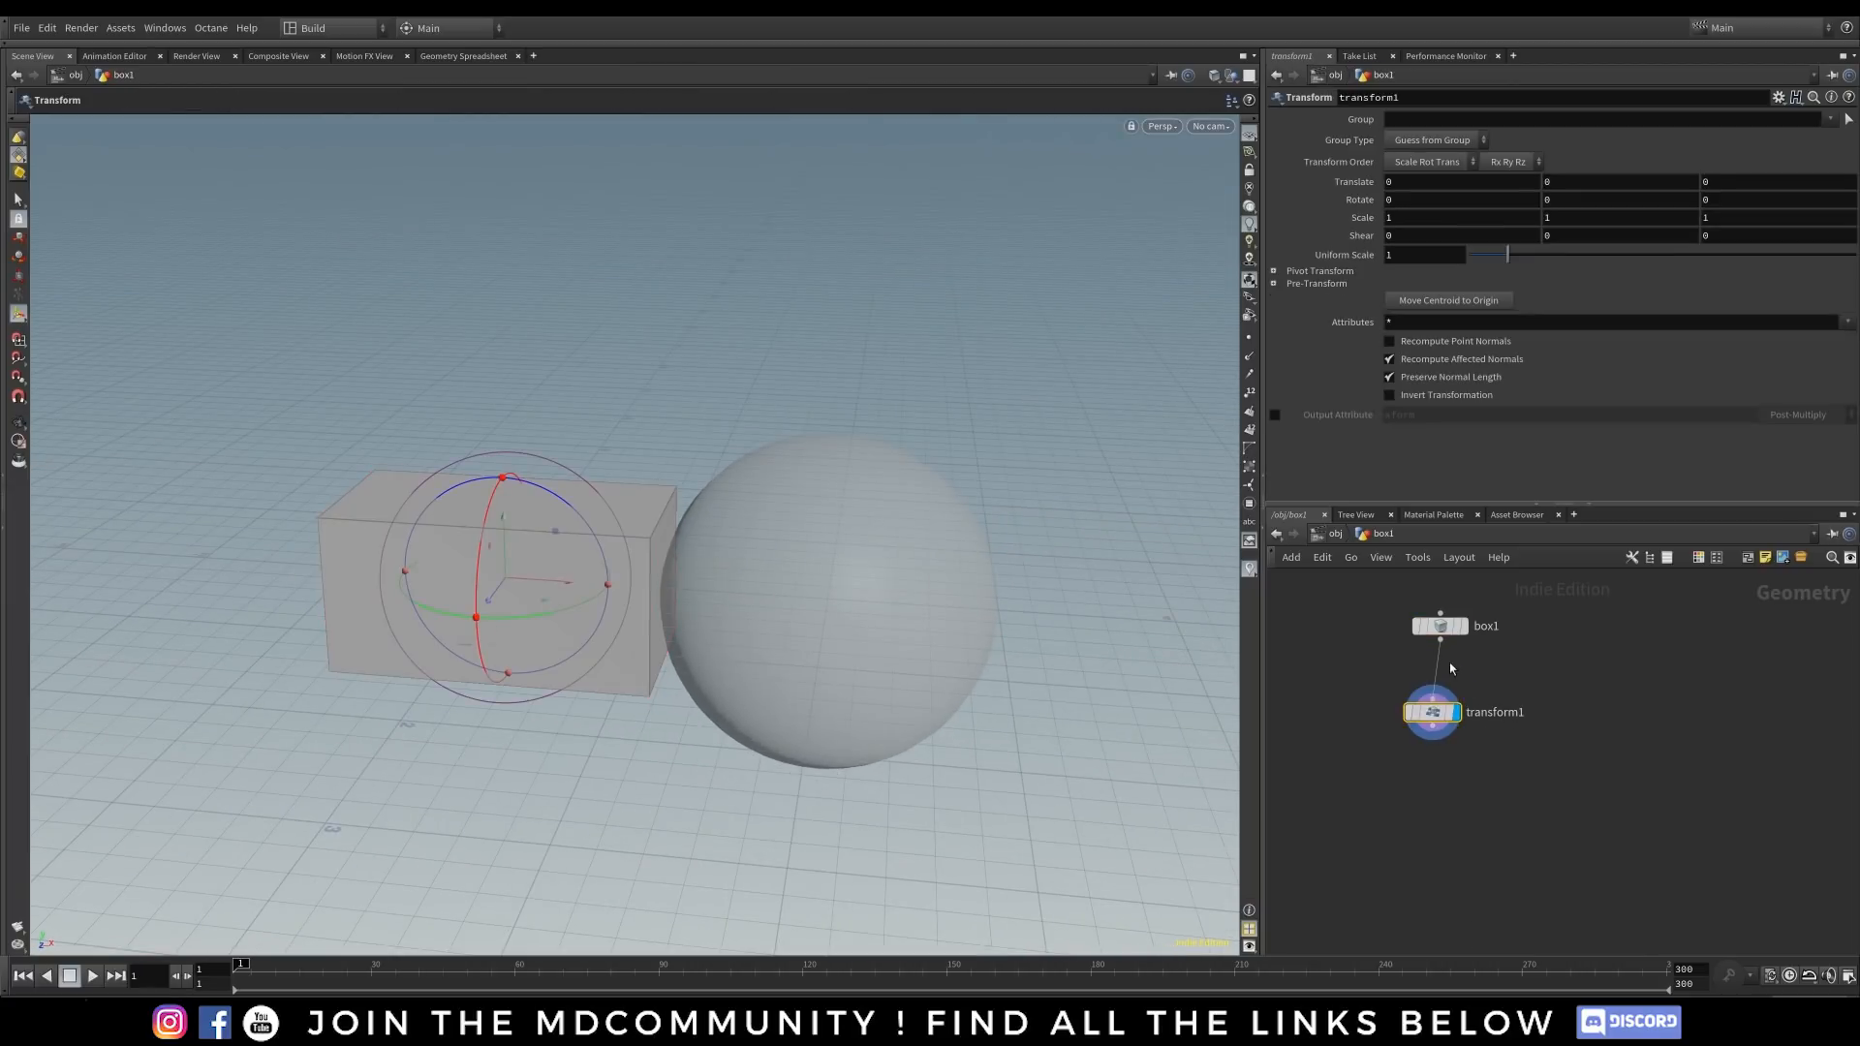
left_click(1394, 217)
key("Return")
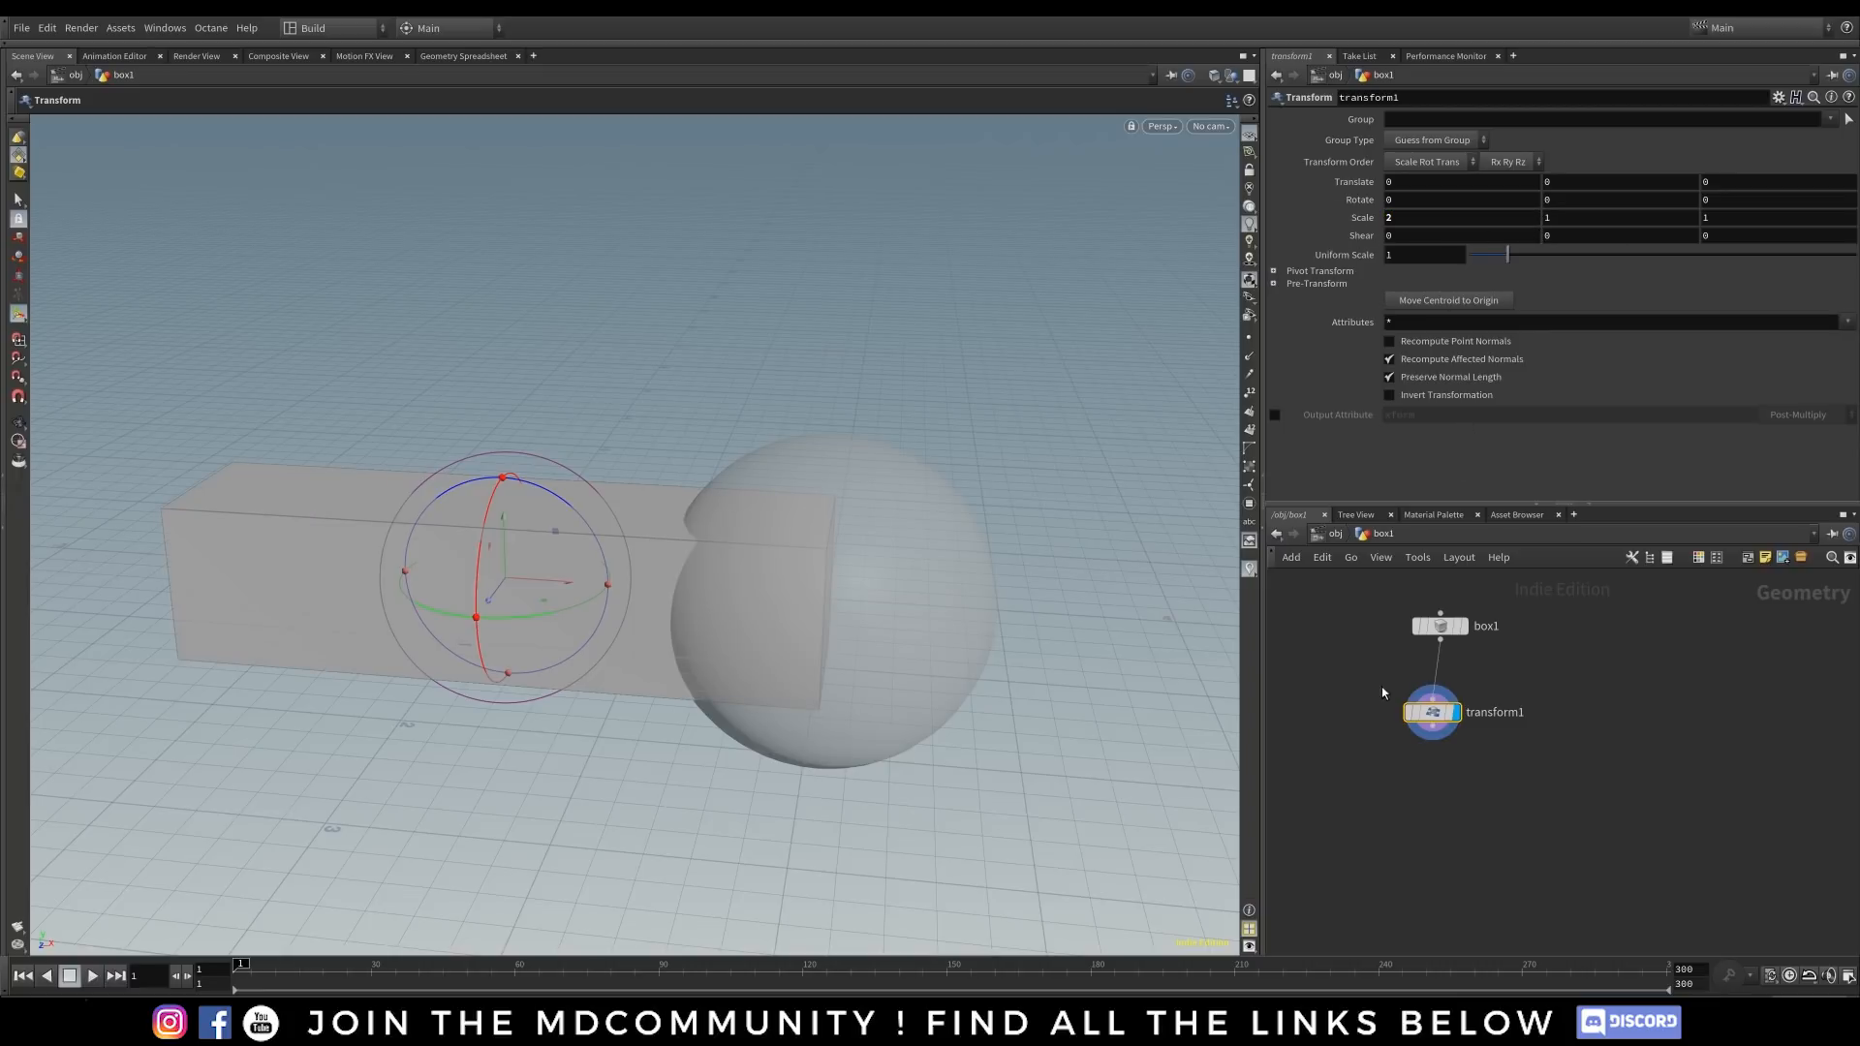
left_click_drag(1436, 630, 1412, 624)
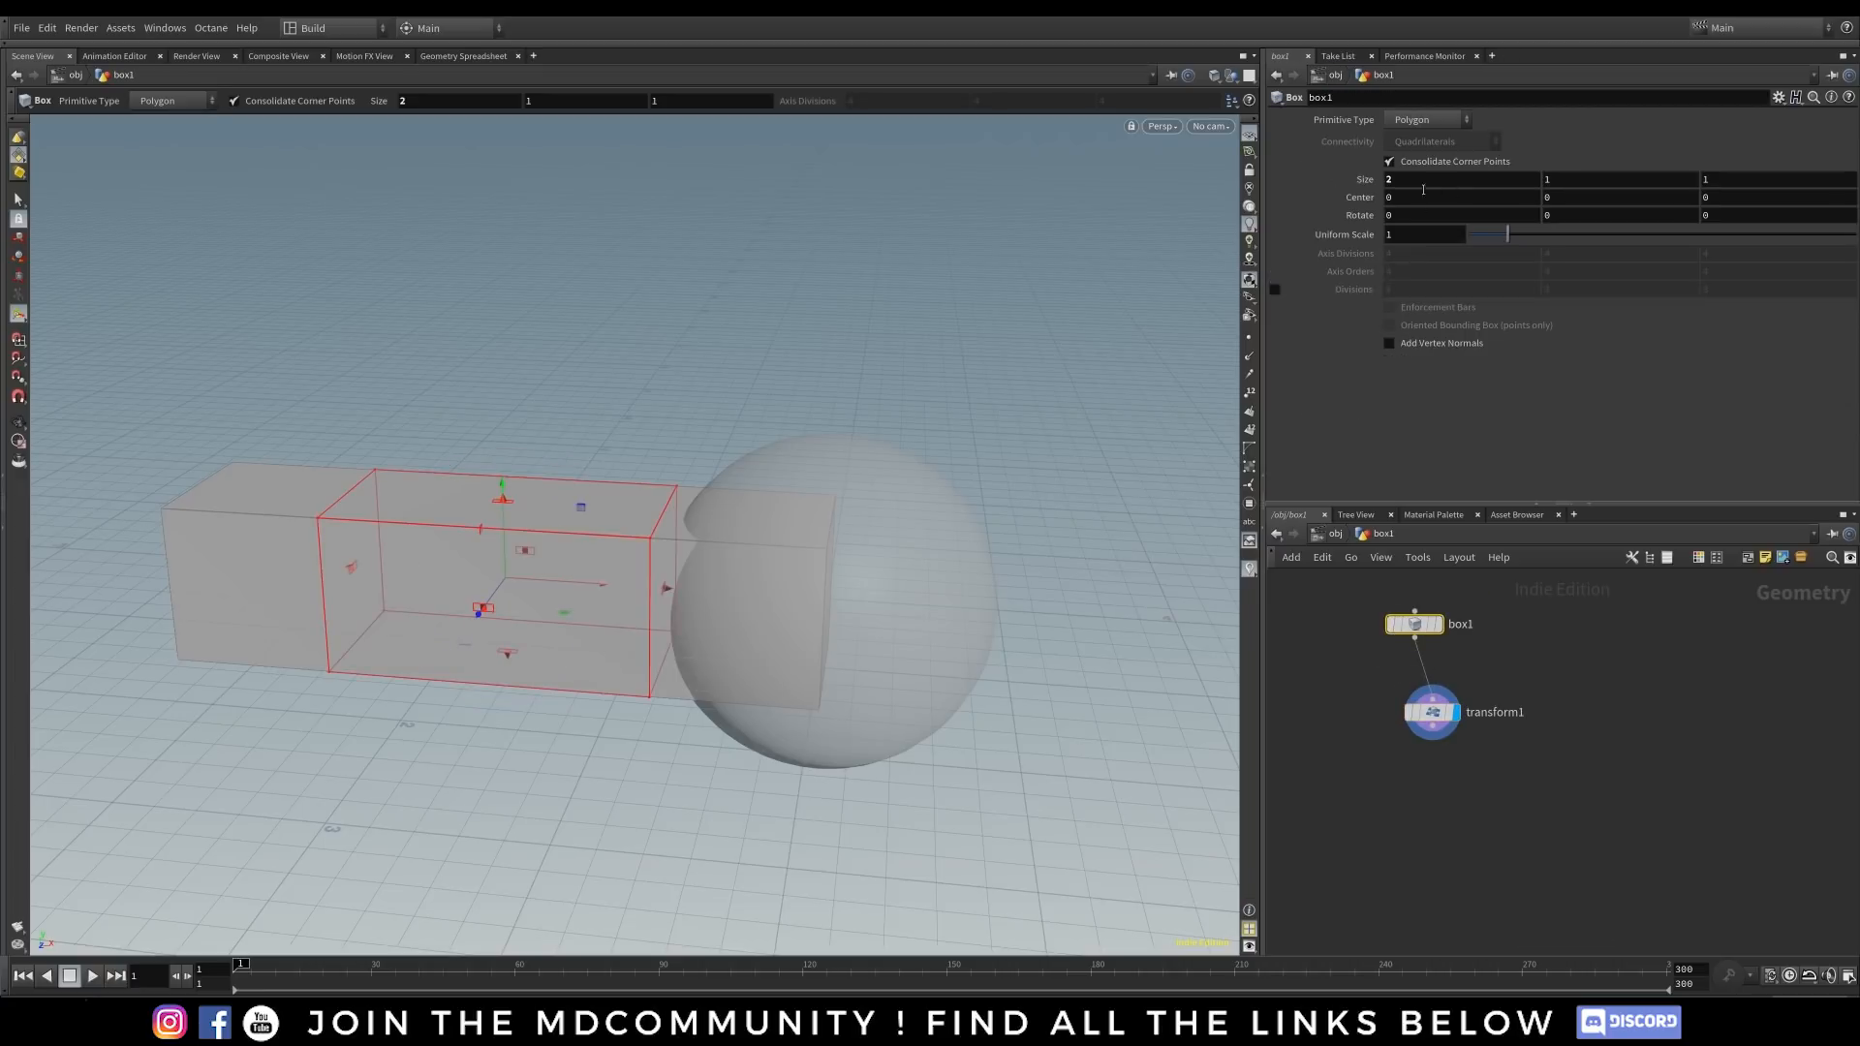
left_click(1431, 738)
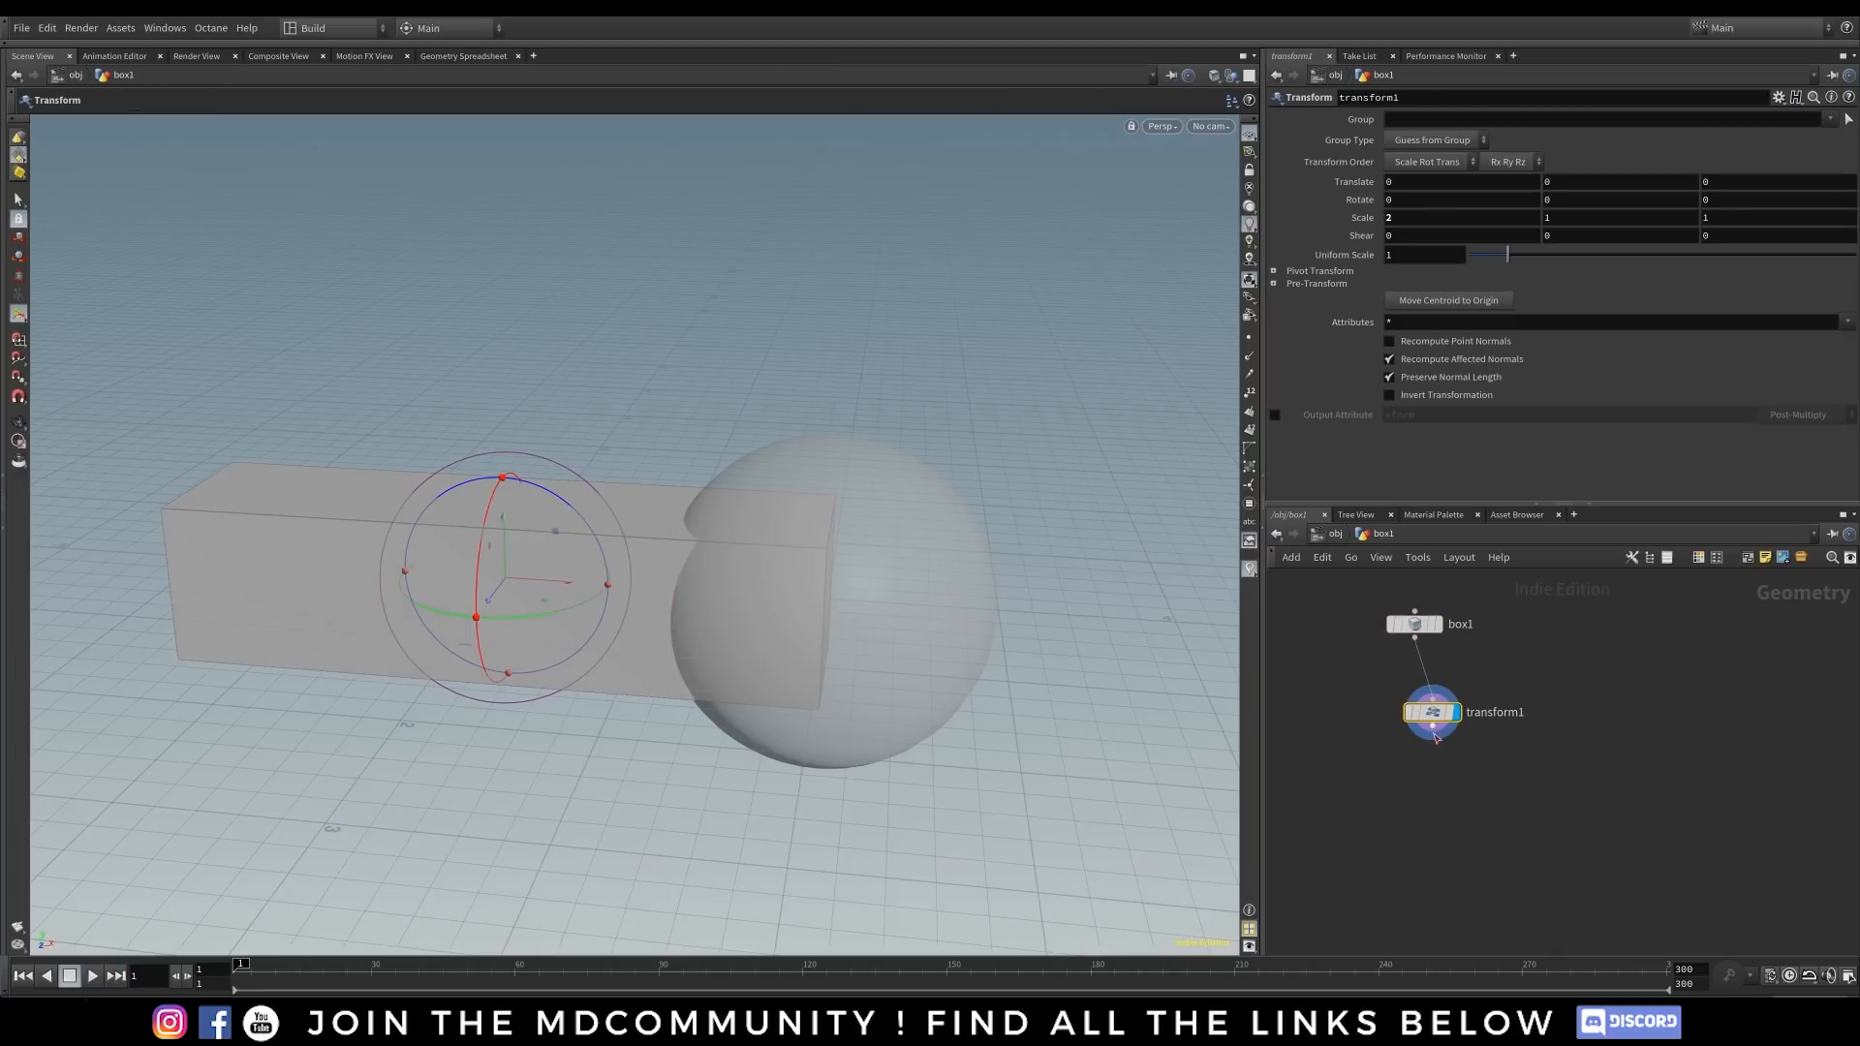
key("ctrl+z")
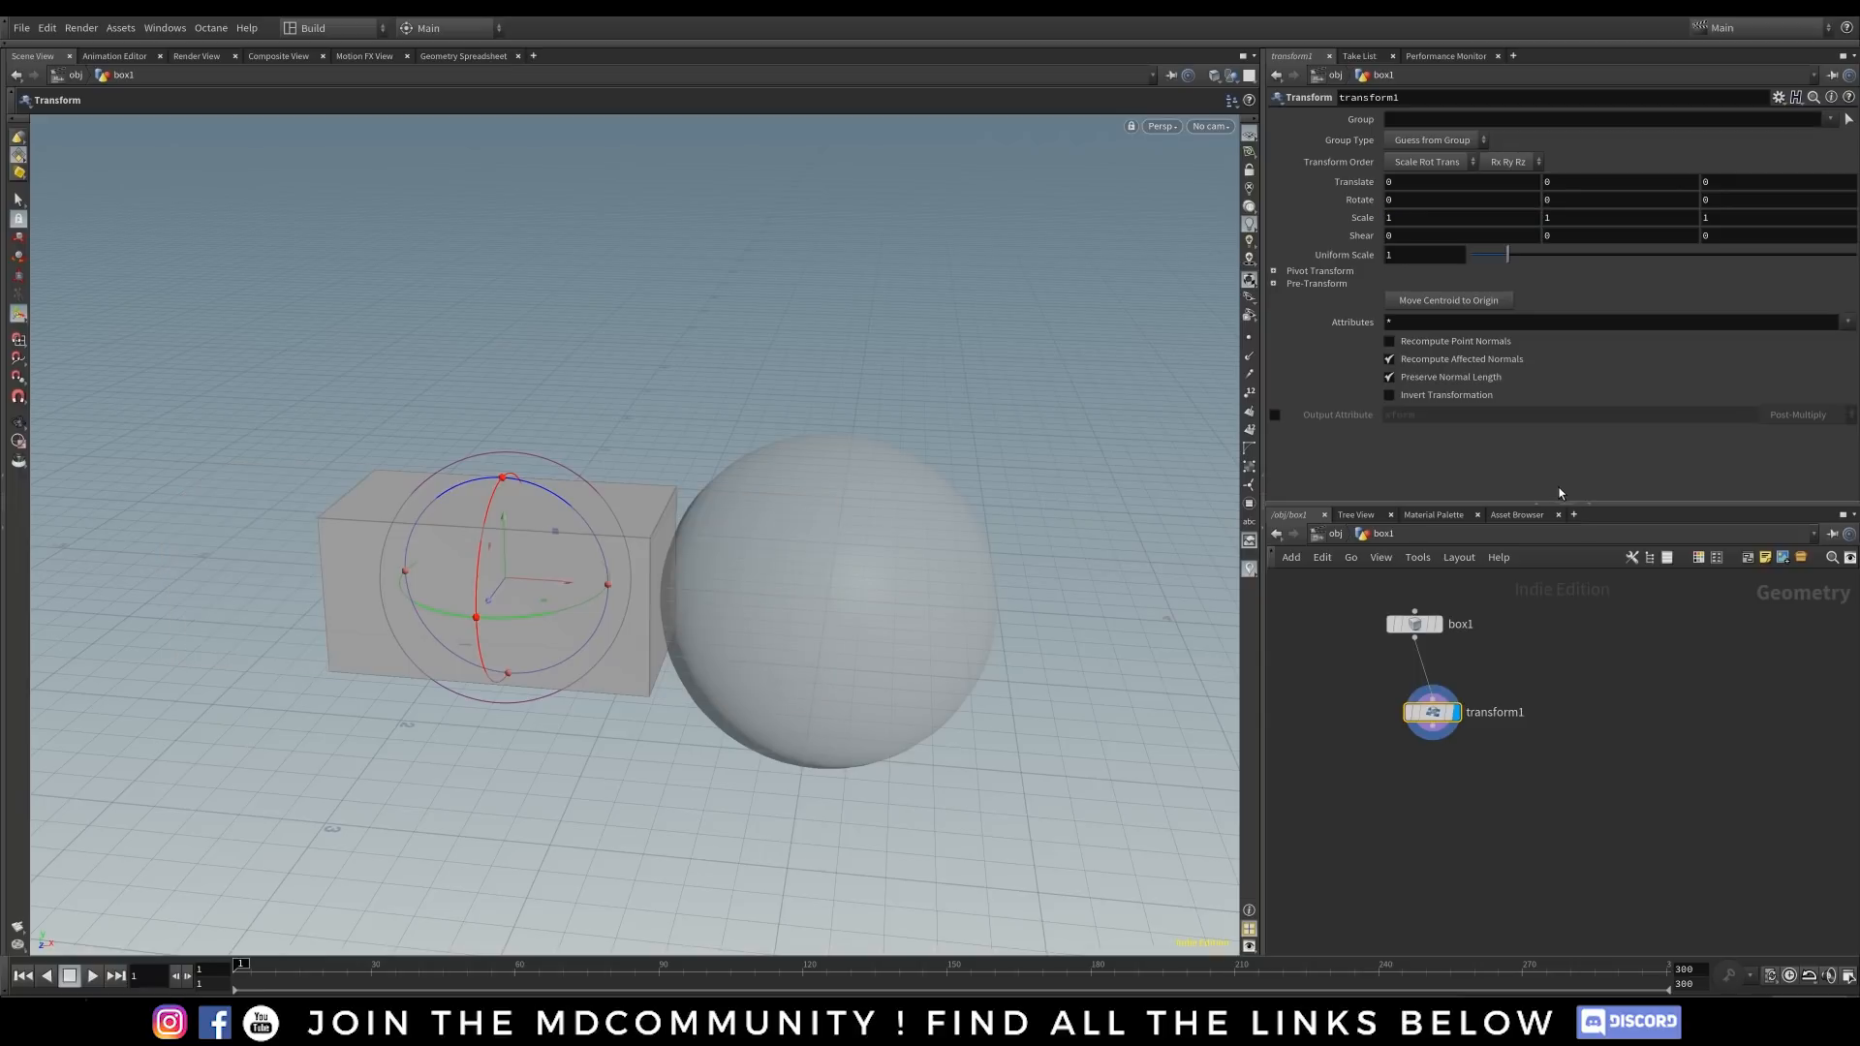
- Align the Transform node below the box node and box-select the nodes one after the other
left_click_drag(1431, 713, 1401, 719)
left_click_drag(1426, 631, 1412, 629)
left_click_drag(1508, 597, 1325, 656)
left_click_drag(1511, 689, 1310, 771)
left_click_drag(1473, 600, 1353, 661)
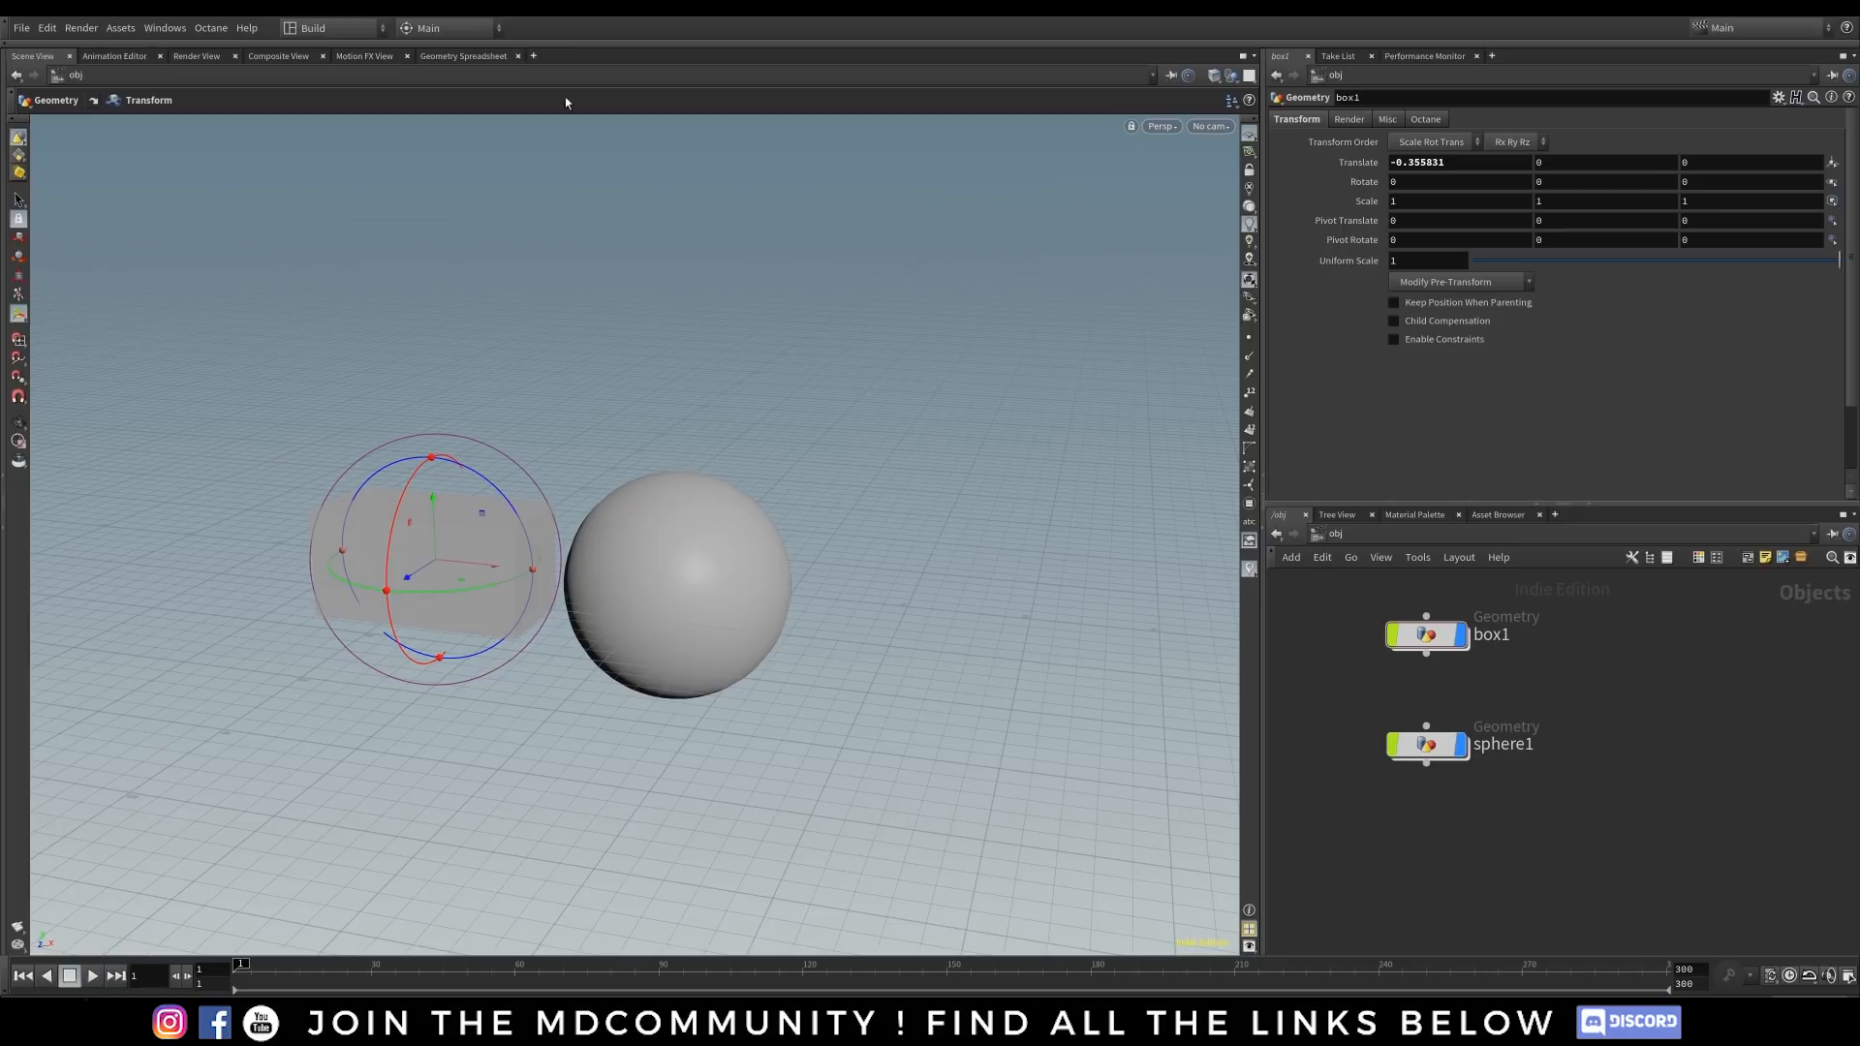
- Expand the tool shelves above the viewport and collapse them again
left_click(589, 42)
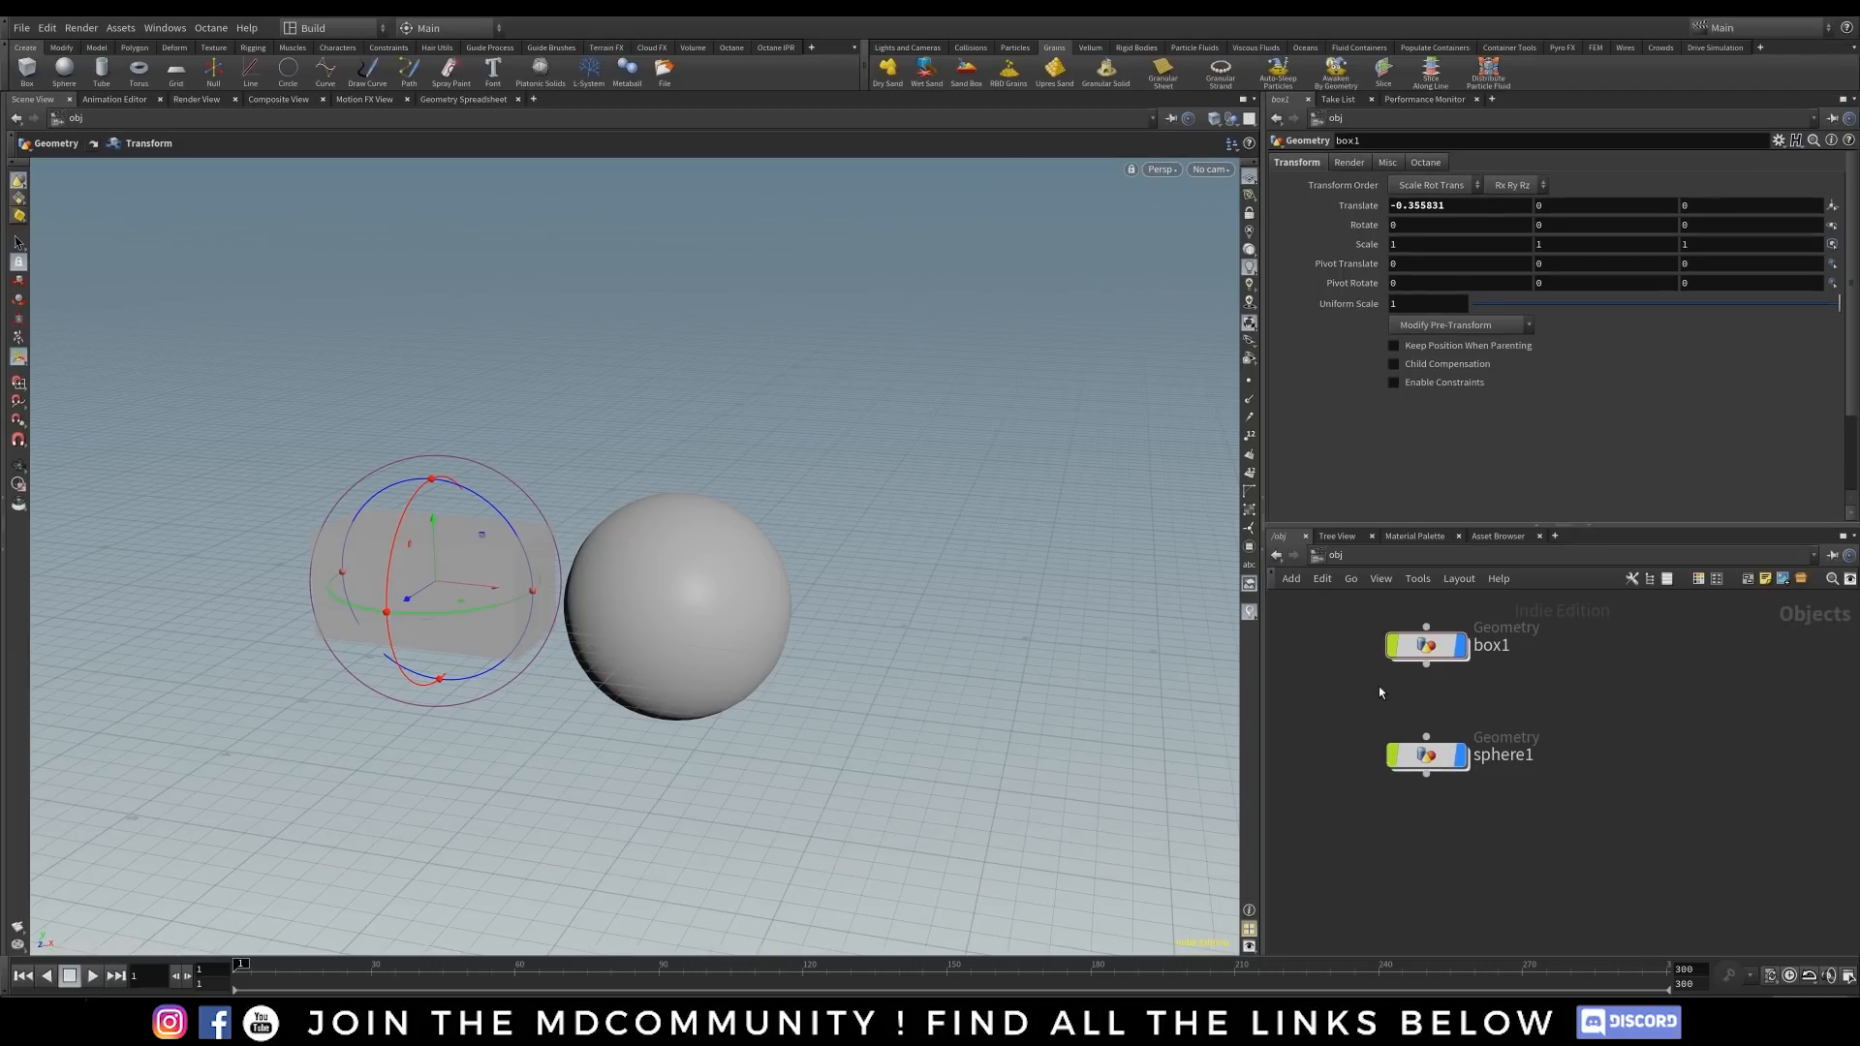
left_click(11, 64)
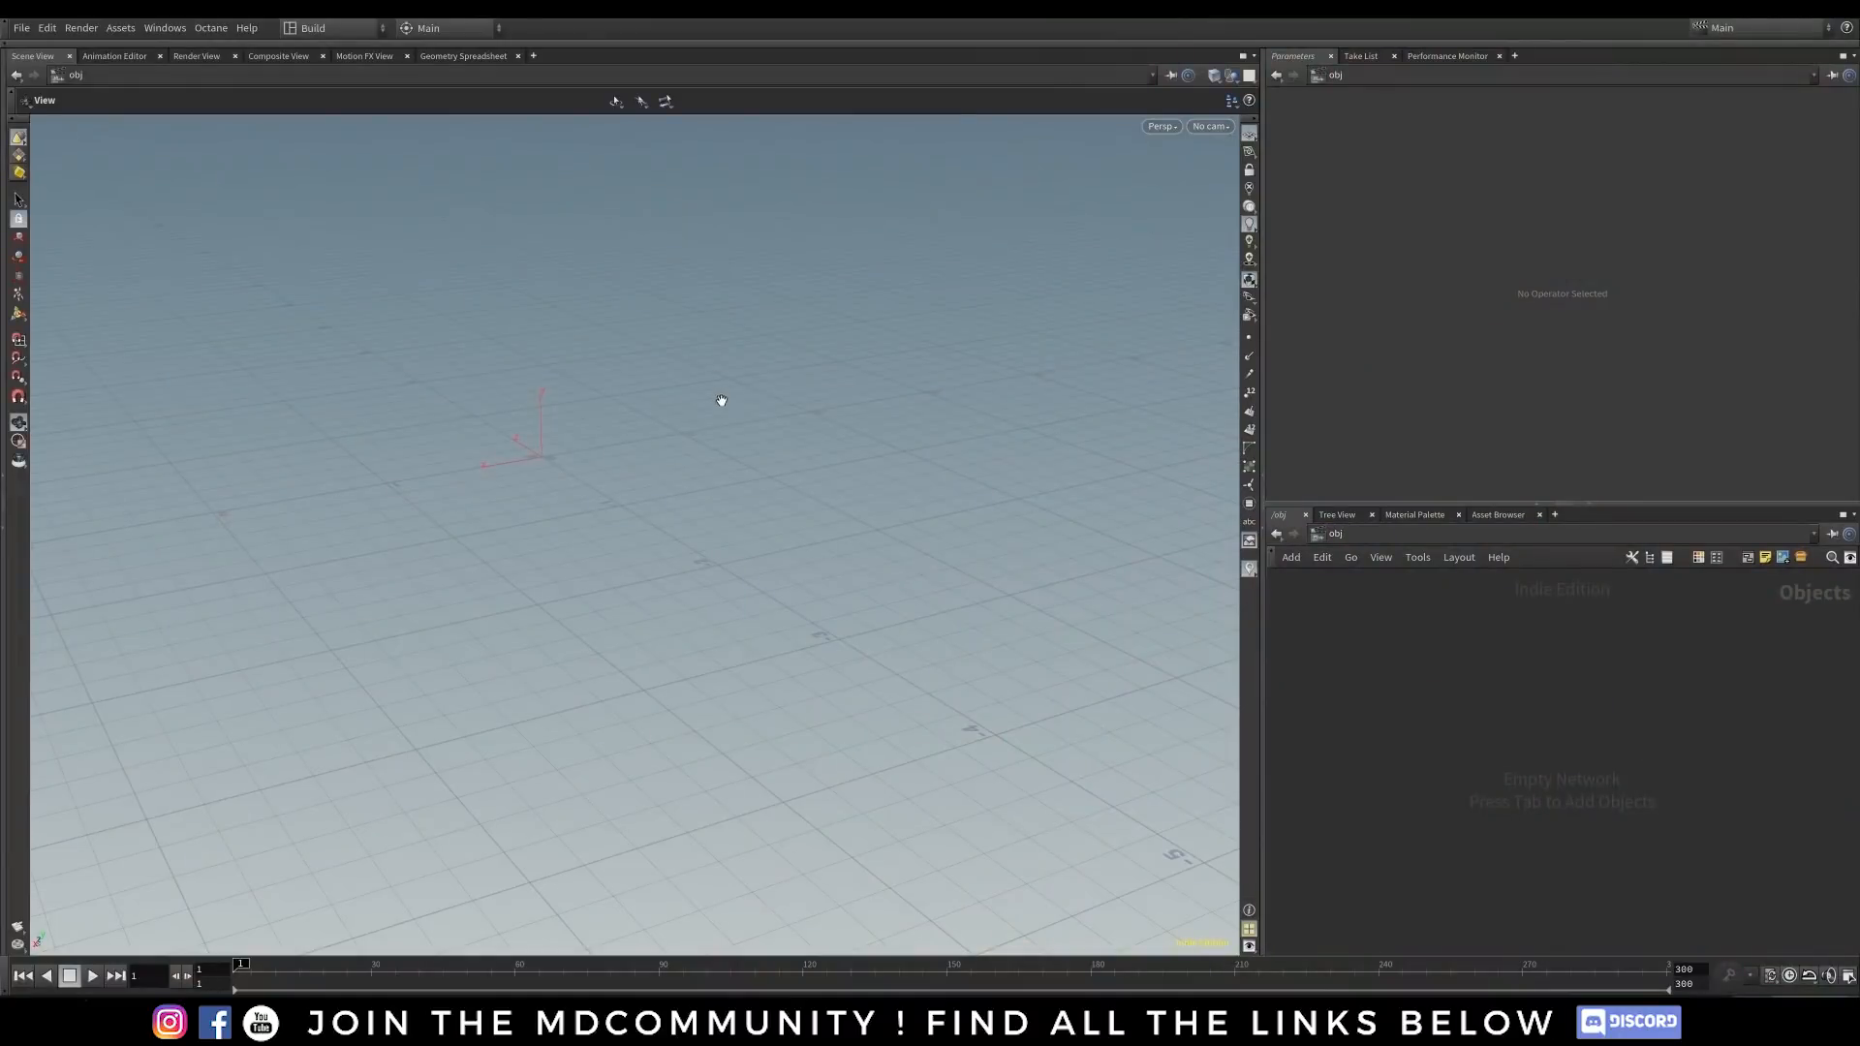
- Add a Geometry object to the empty object-level network
left_click_drag(722, 400, 971, 466)
key("Tab")
type("geo")
key("Return")
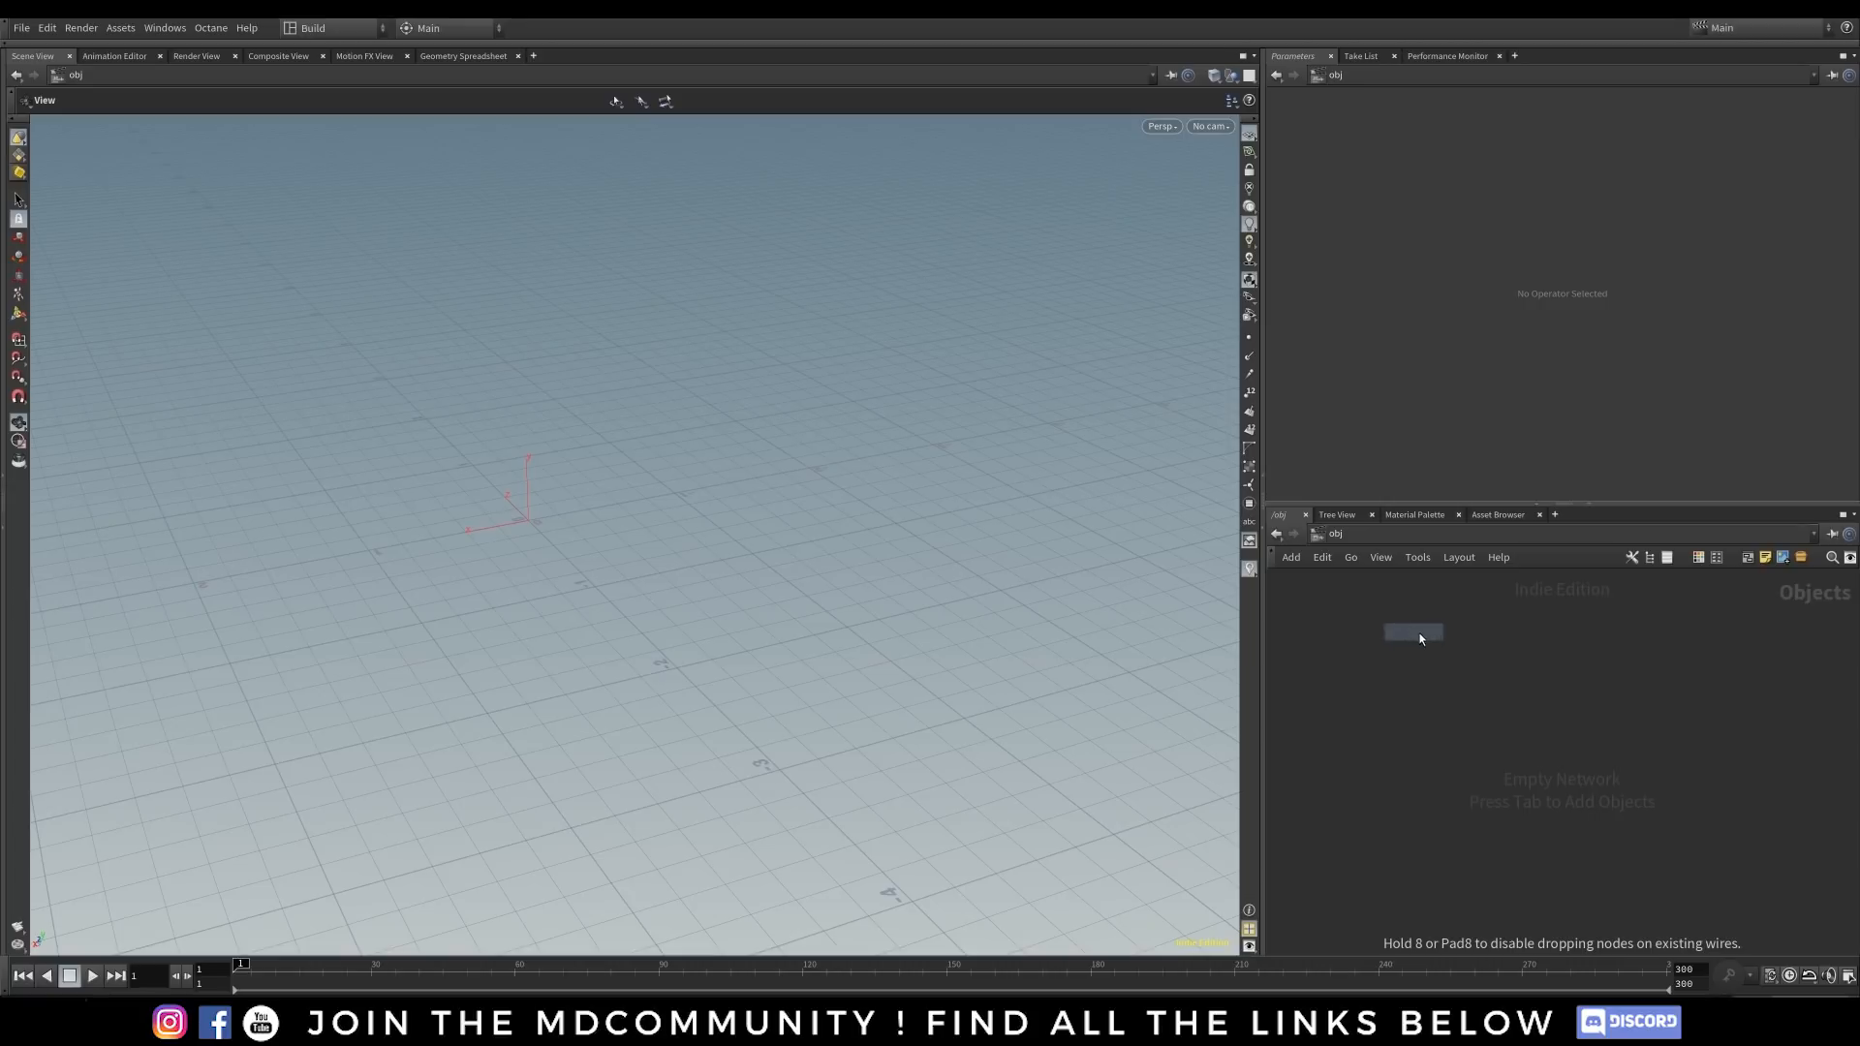
left_click(1411, 640)
- Rename the new geometry object to Particles and enter its network
double_click(1467, 632)
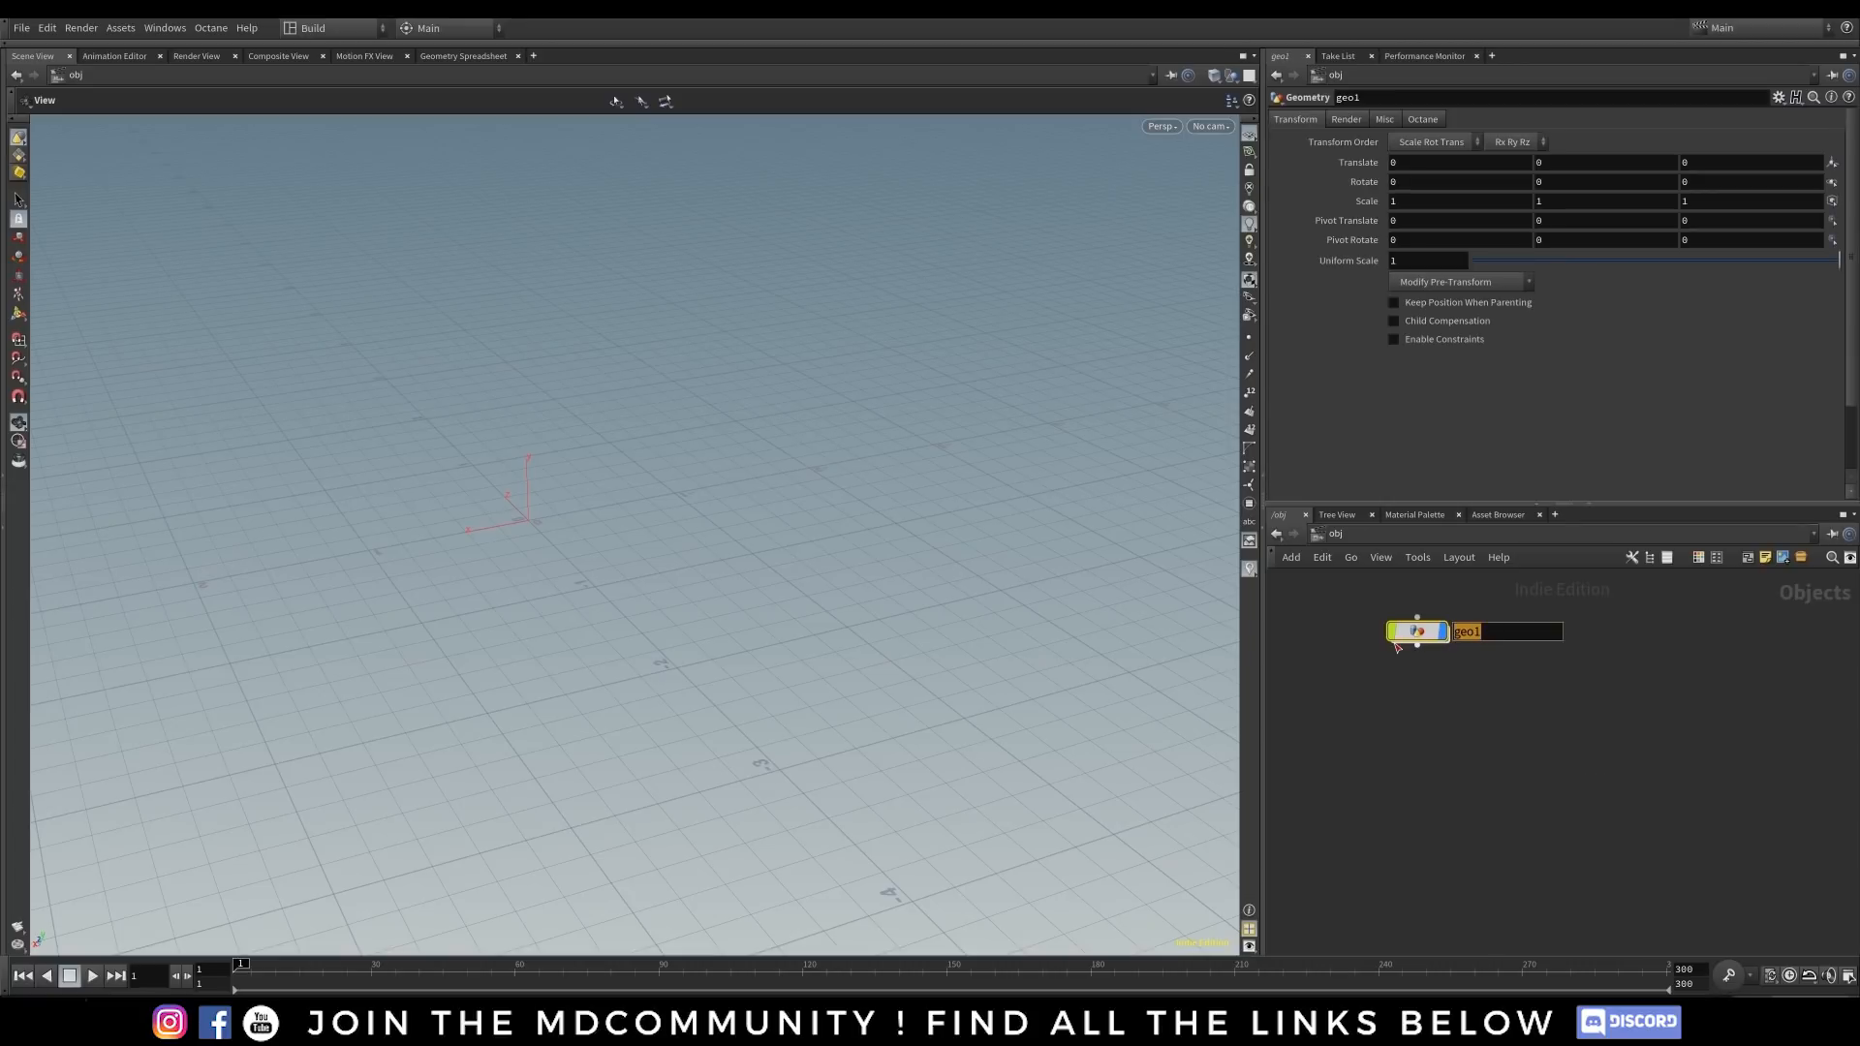
type("Partic")
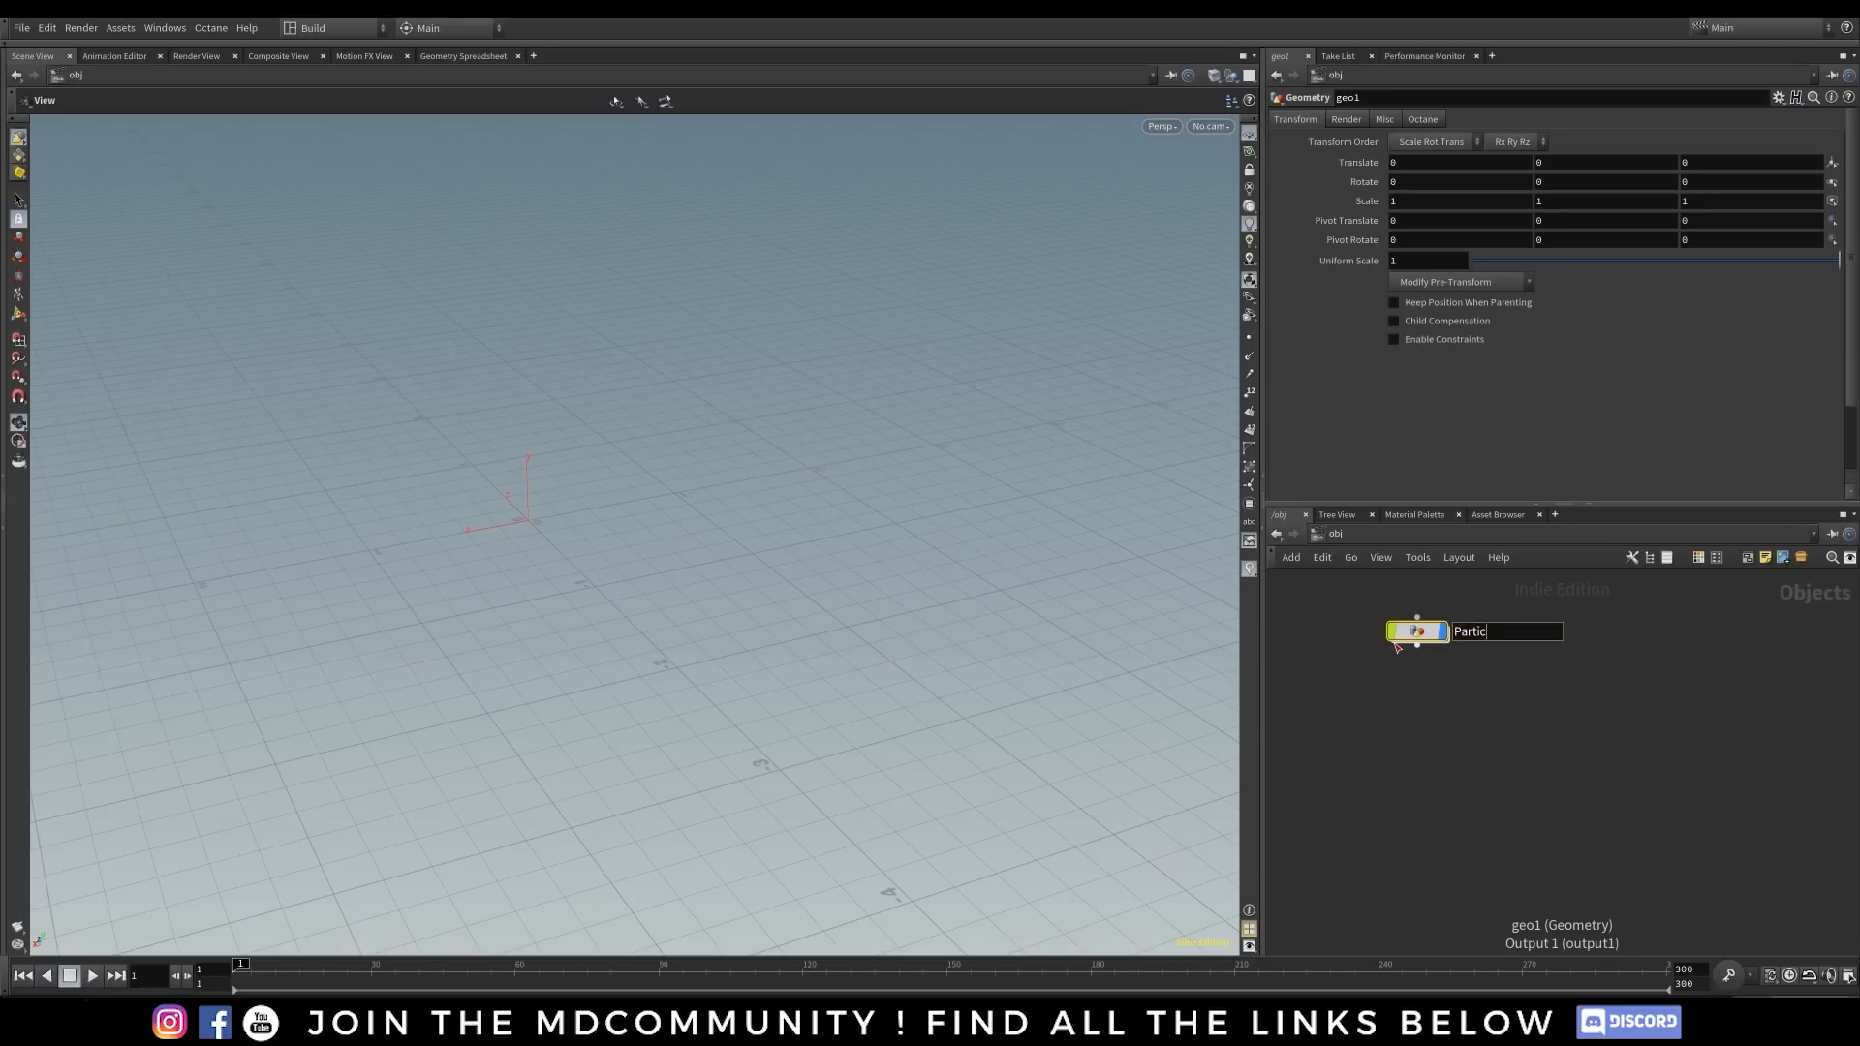
type("les")
key("Return")
key("Return")
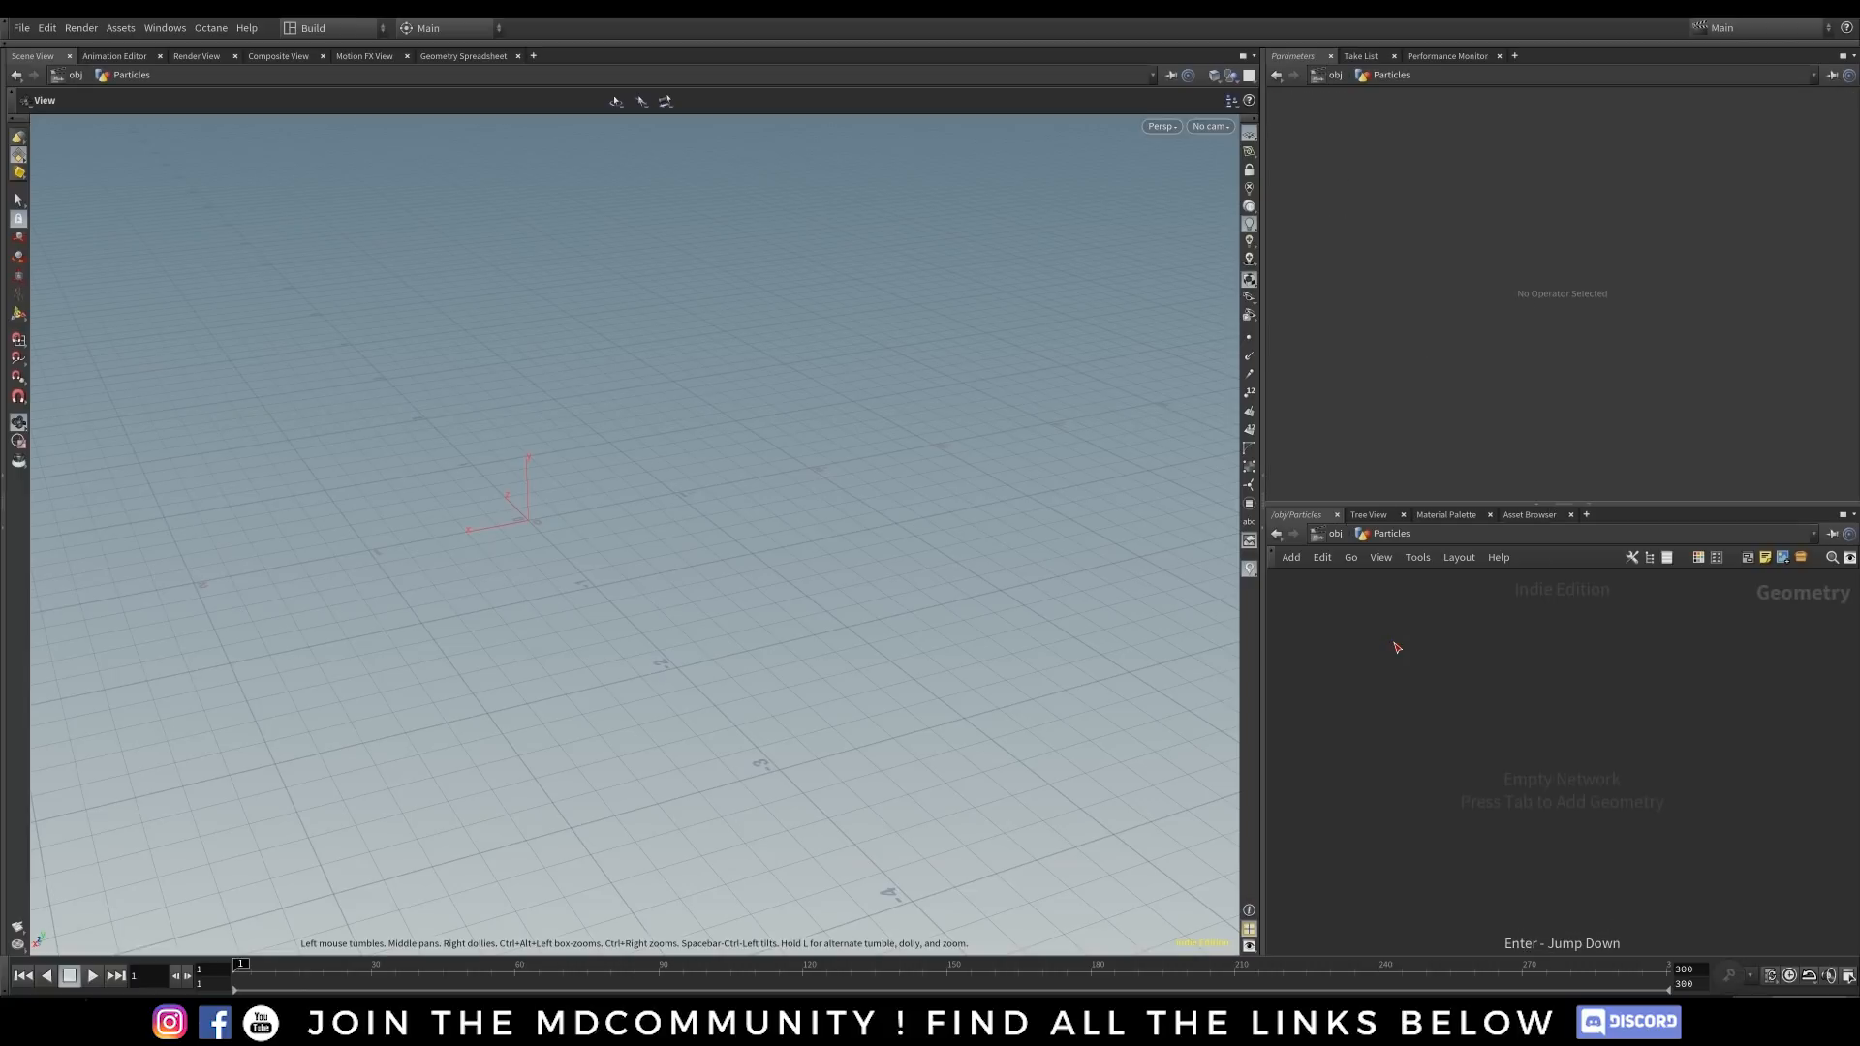
- Add a Grid node to the Particles network
key("Tab")
type("grid")
key("Return")
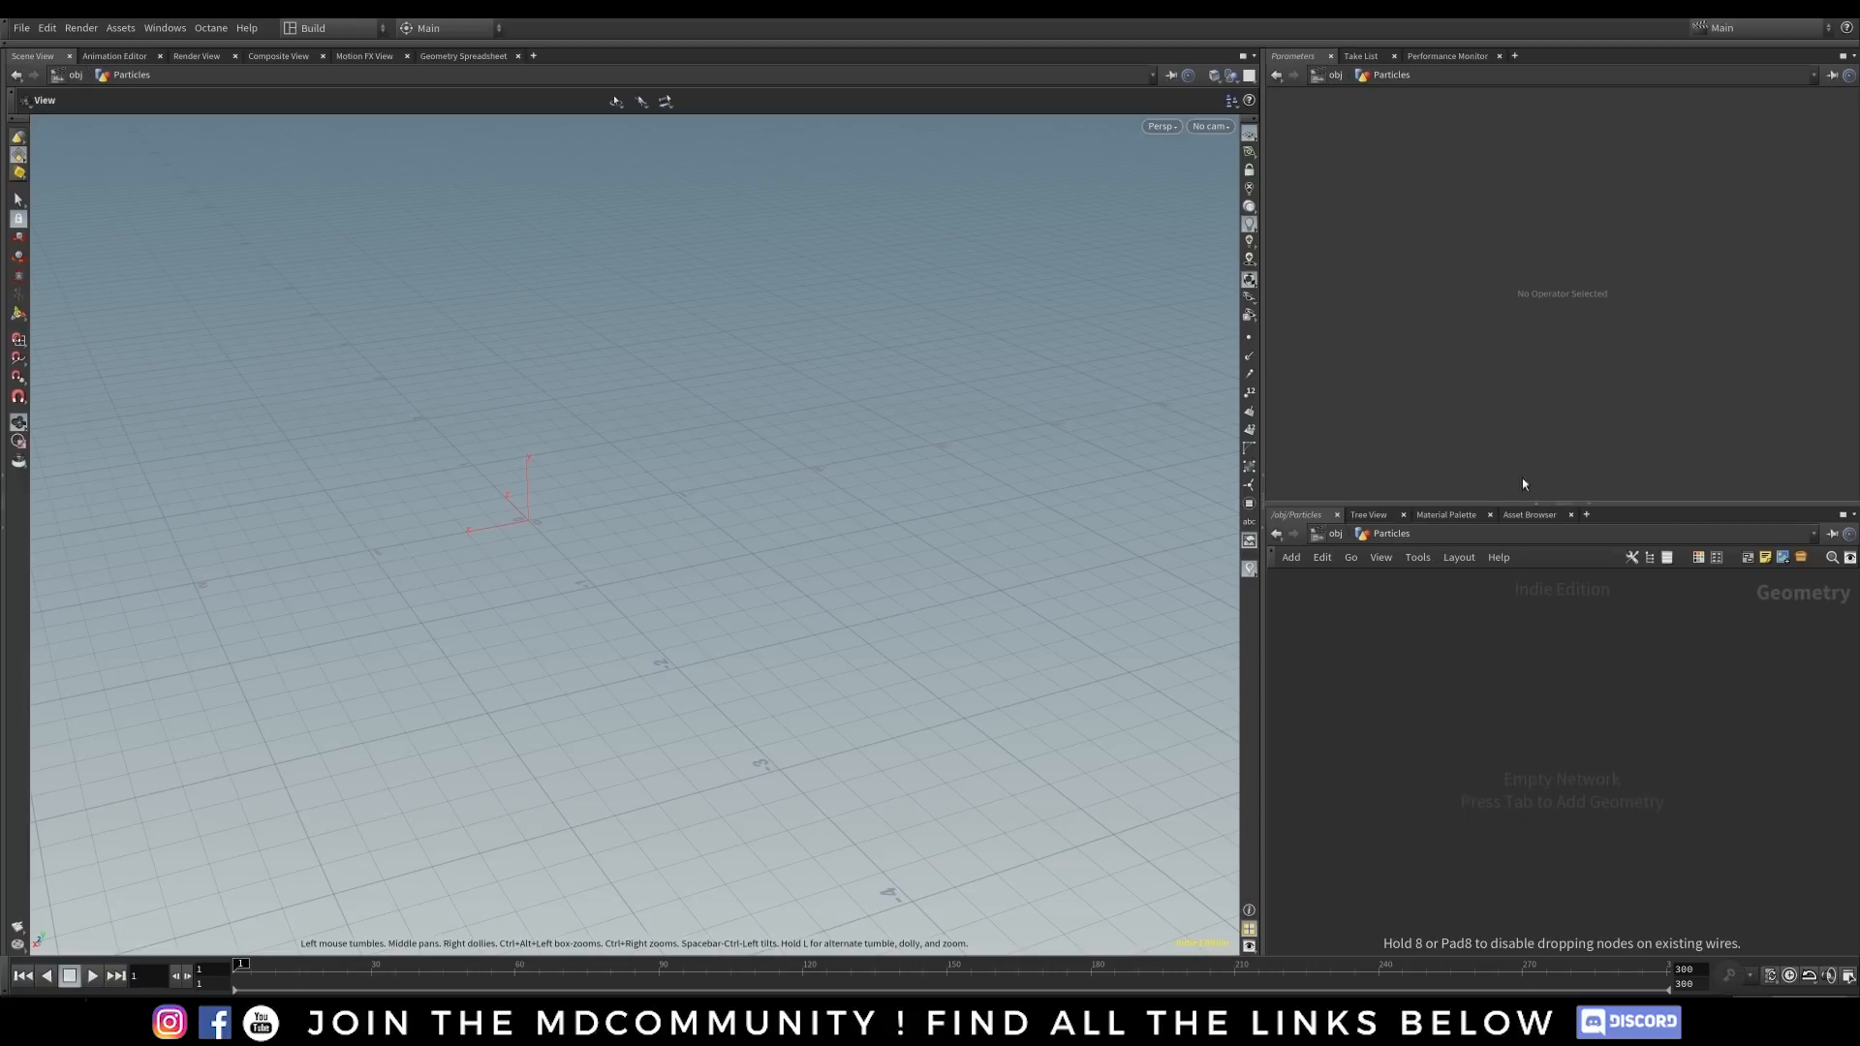
left_click(1439, 662)
left_click_drag(614, 480, 754, 593)
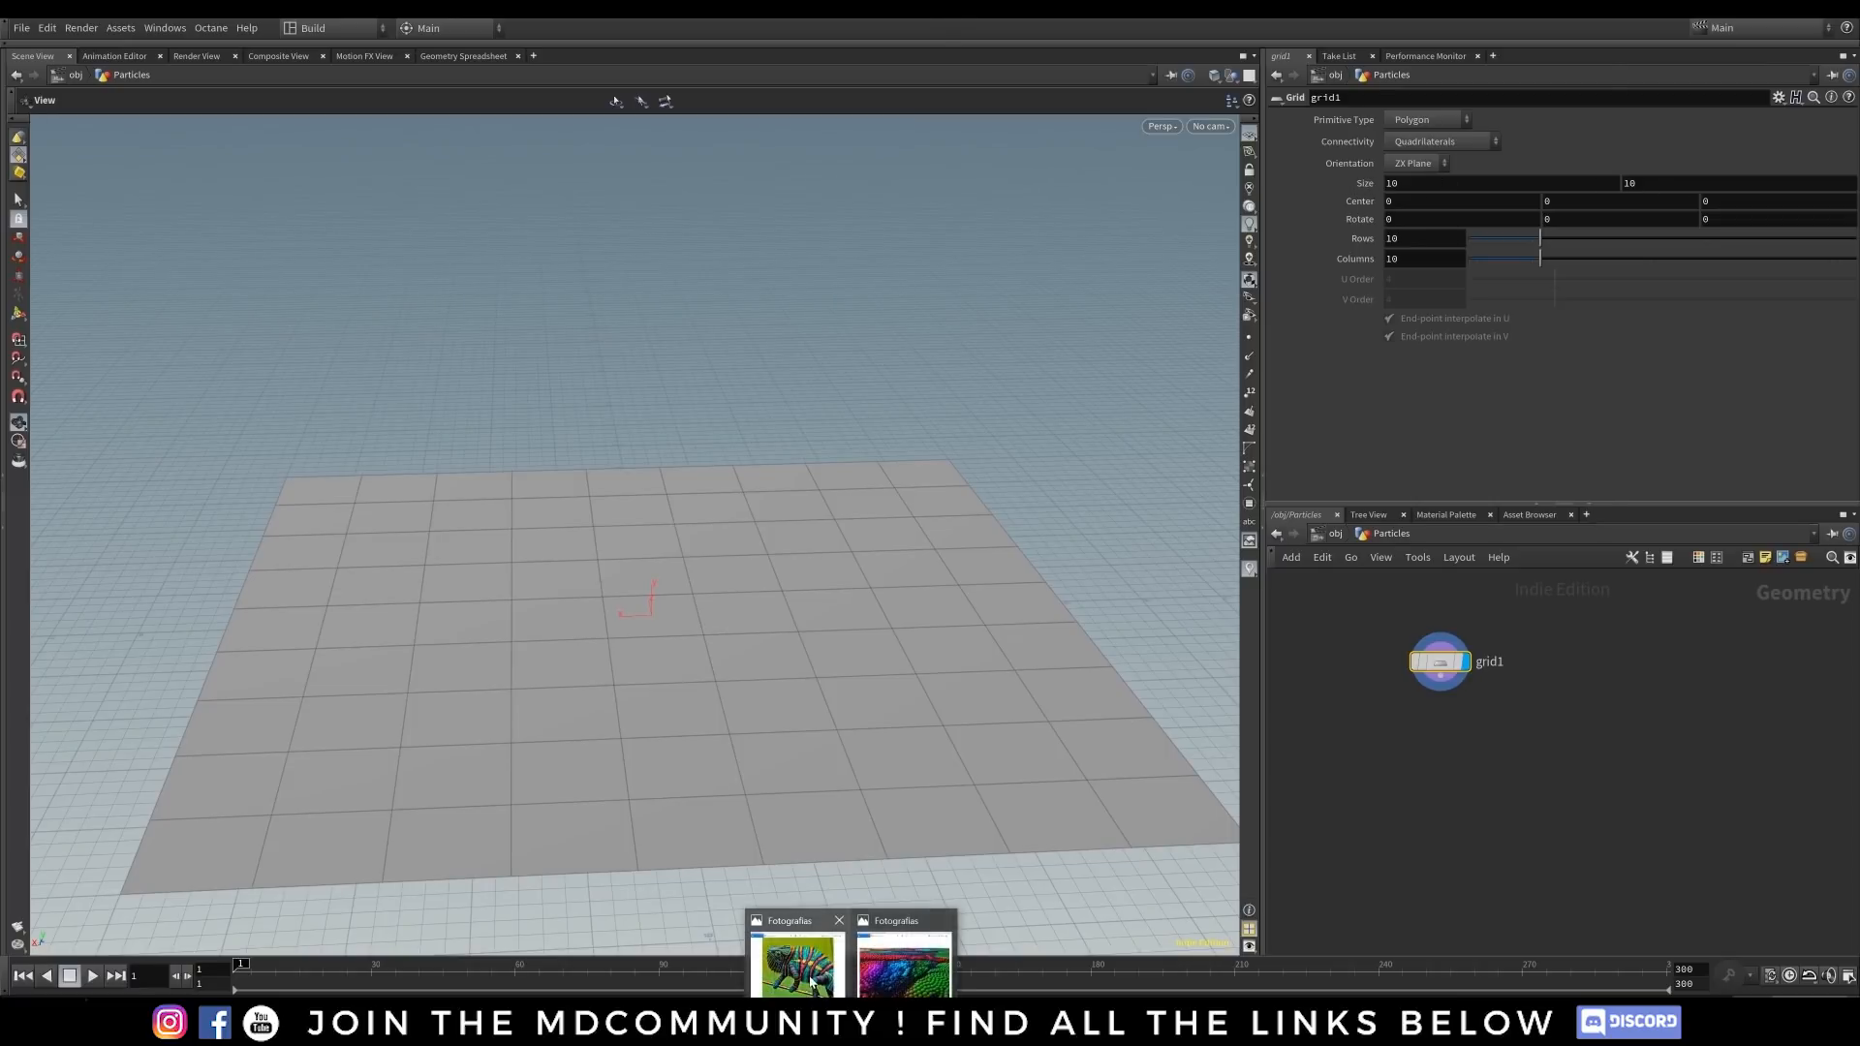
- Bring up chameleon.jpg in the photo viewer and return to the Houdini network
left_click(812, 944)
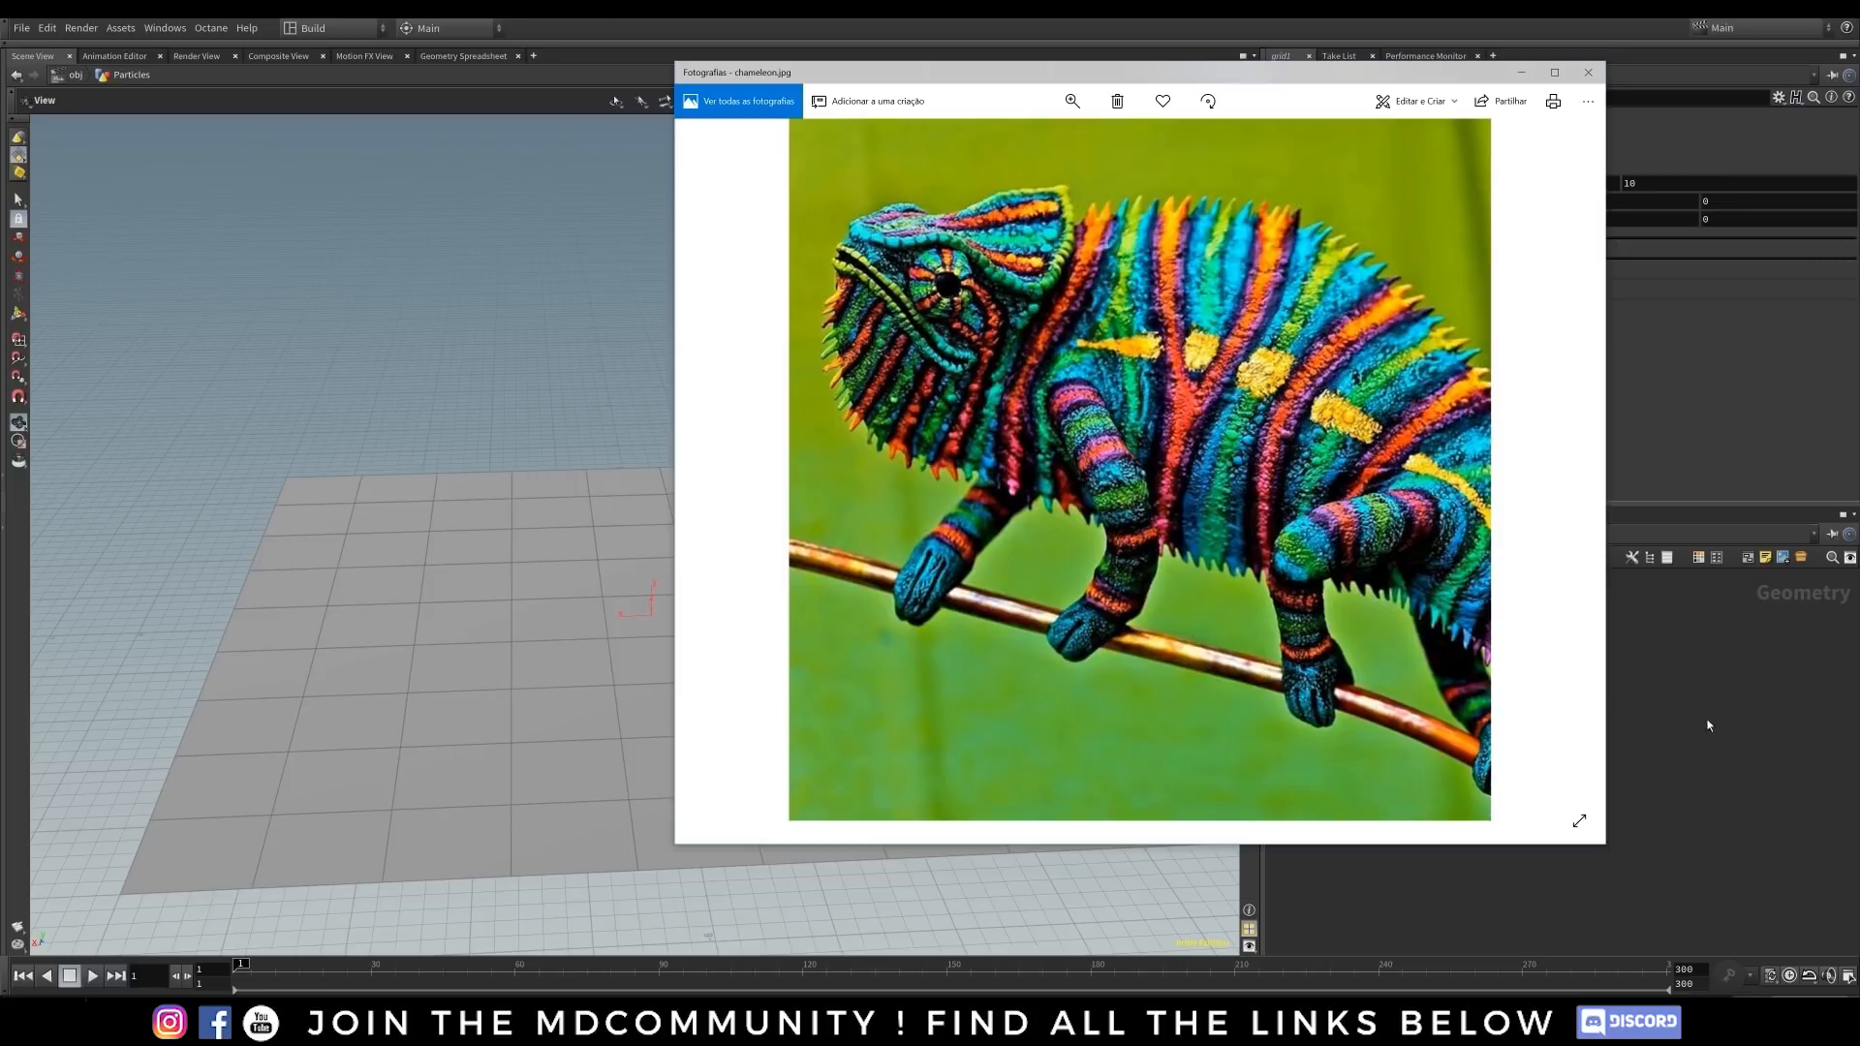
left_click(1741, 724)
- Branch a Scatter node off the grid node's output and place it below the grid
left_click_drag(1441, 688, 1428, 760)
key("Tab")
type("scat")
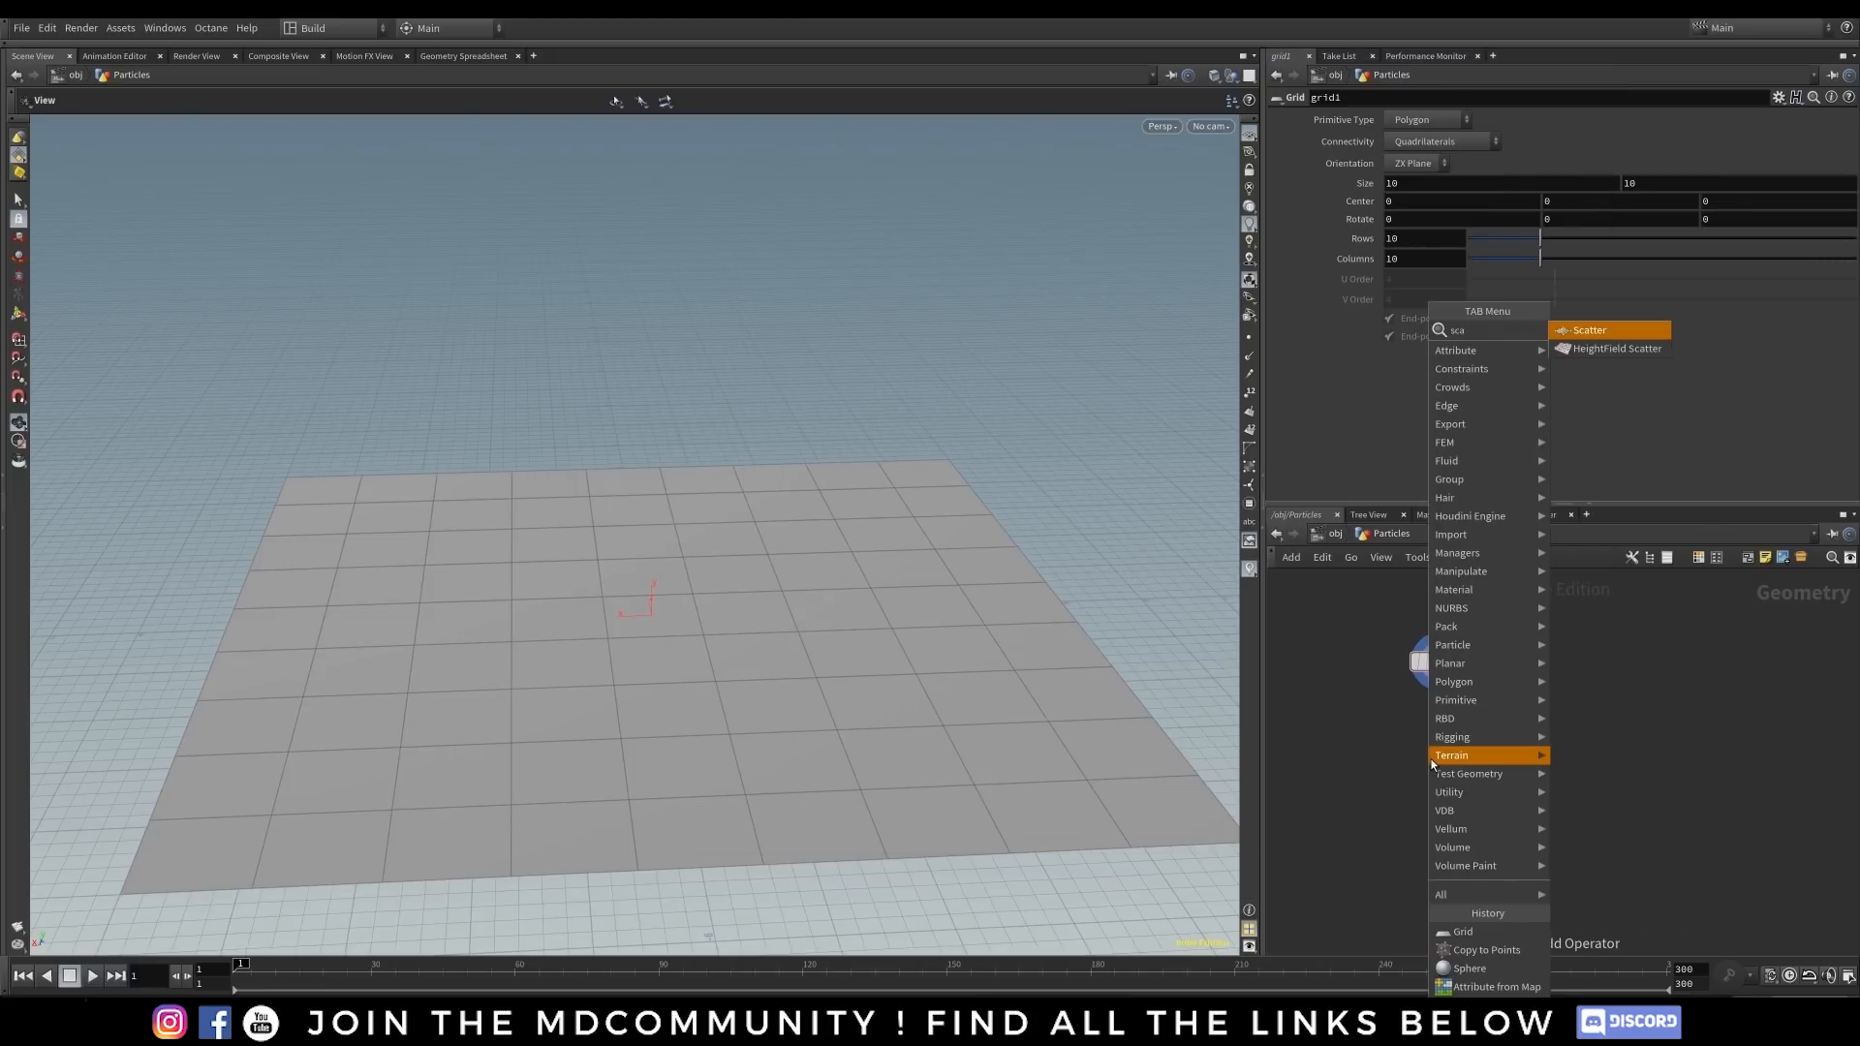
left_click(1601, 331)
left_click(1440, 753)
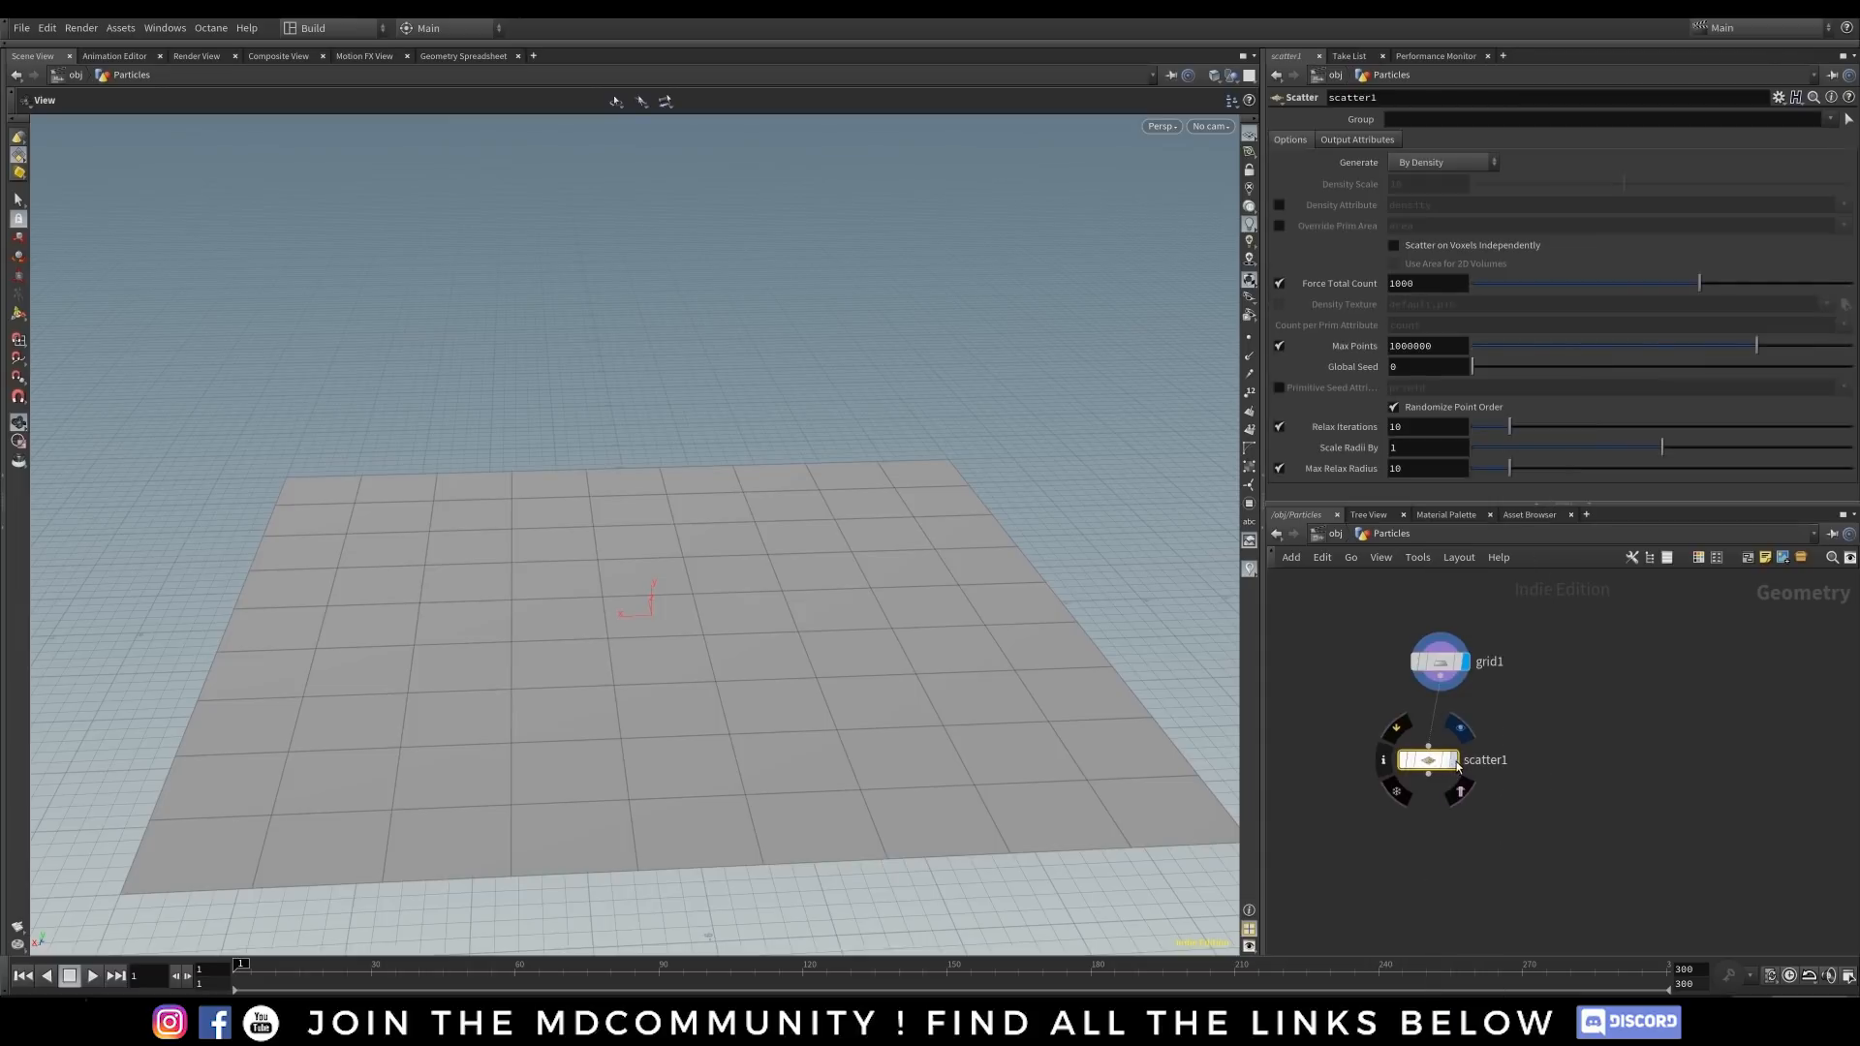
- Display the Scatter node and set its Force Total Count to 10000
left_click_drag(1396, 286, 1390, 285)
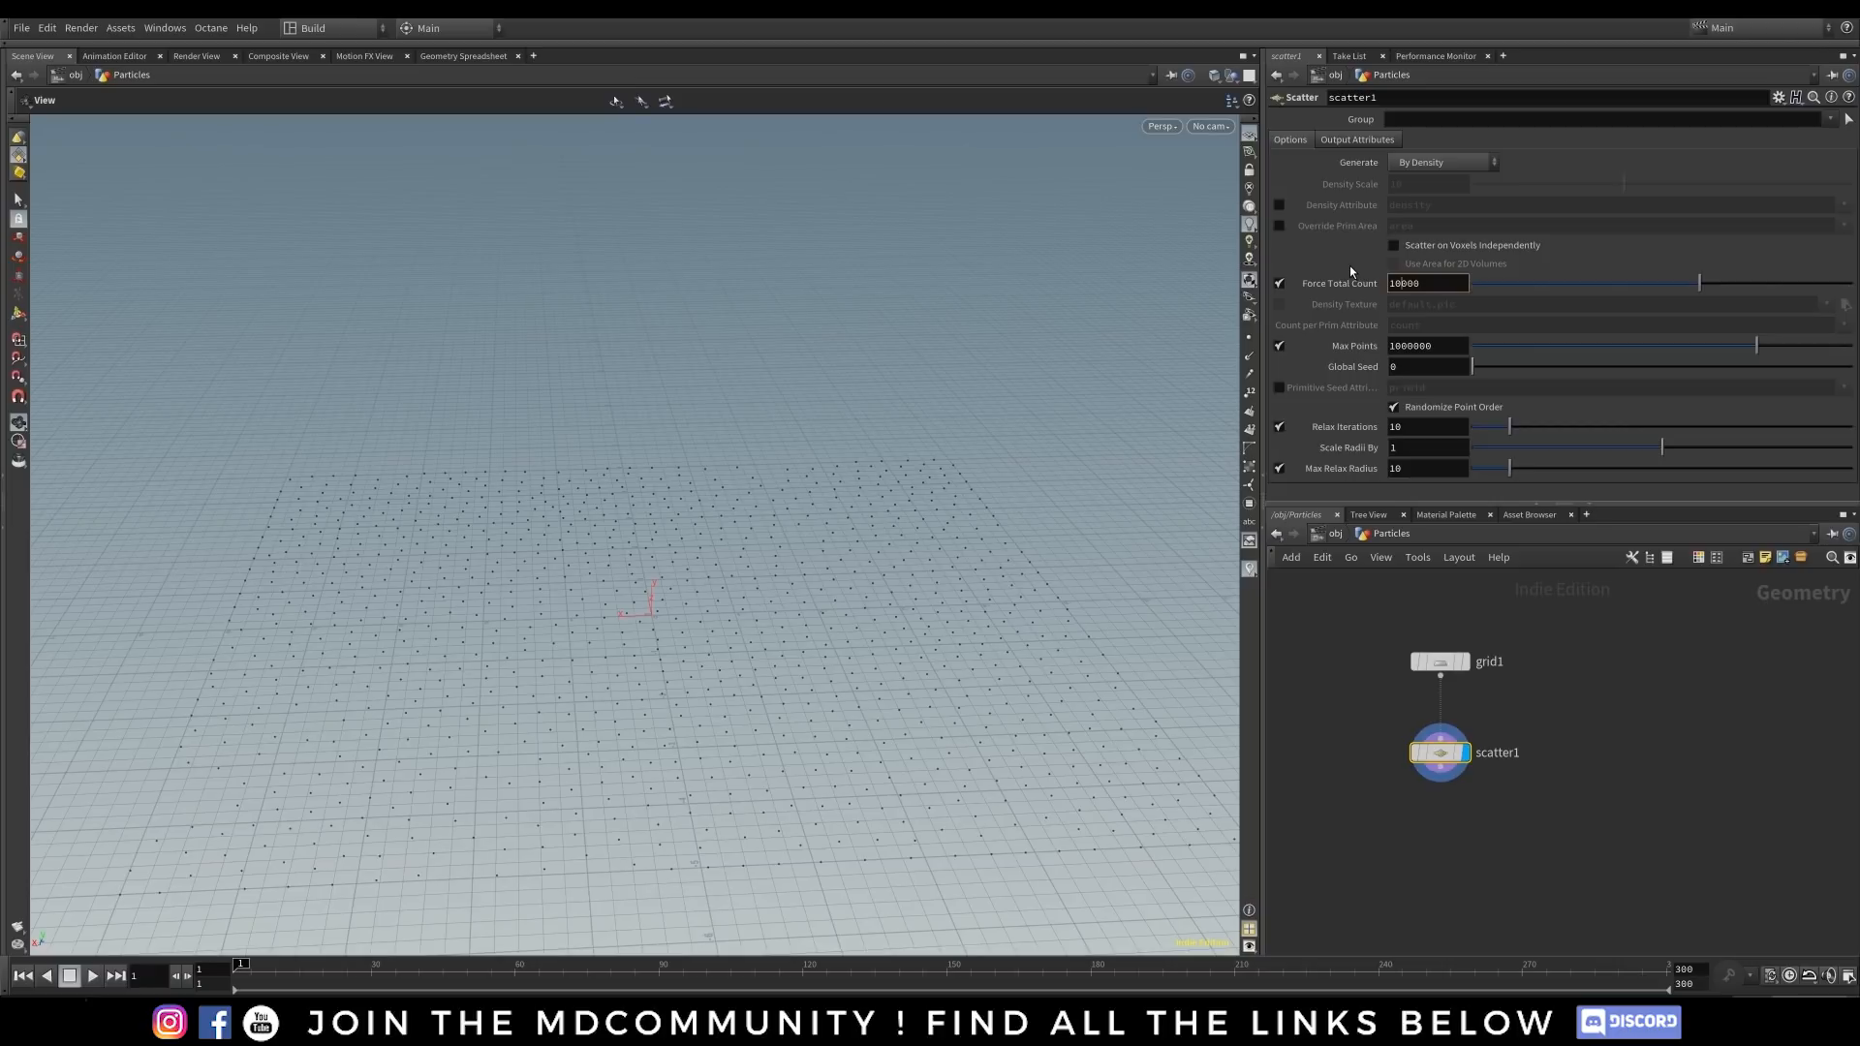
key("Return")
left_click_drag(833, 644, 413, 564)
- Shift the grid and Scatter nodes up slightly and add an Attribute from Map node below the Scatter node
left_click_drag(1445, 664, 1433, 647)
left_click_drag(1448, 756, 1441, 743)
key("Tab")
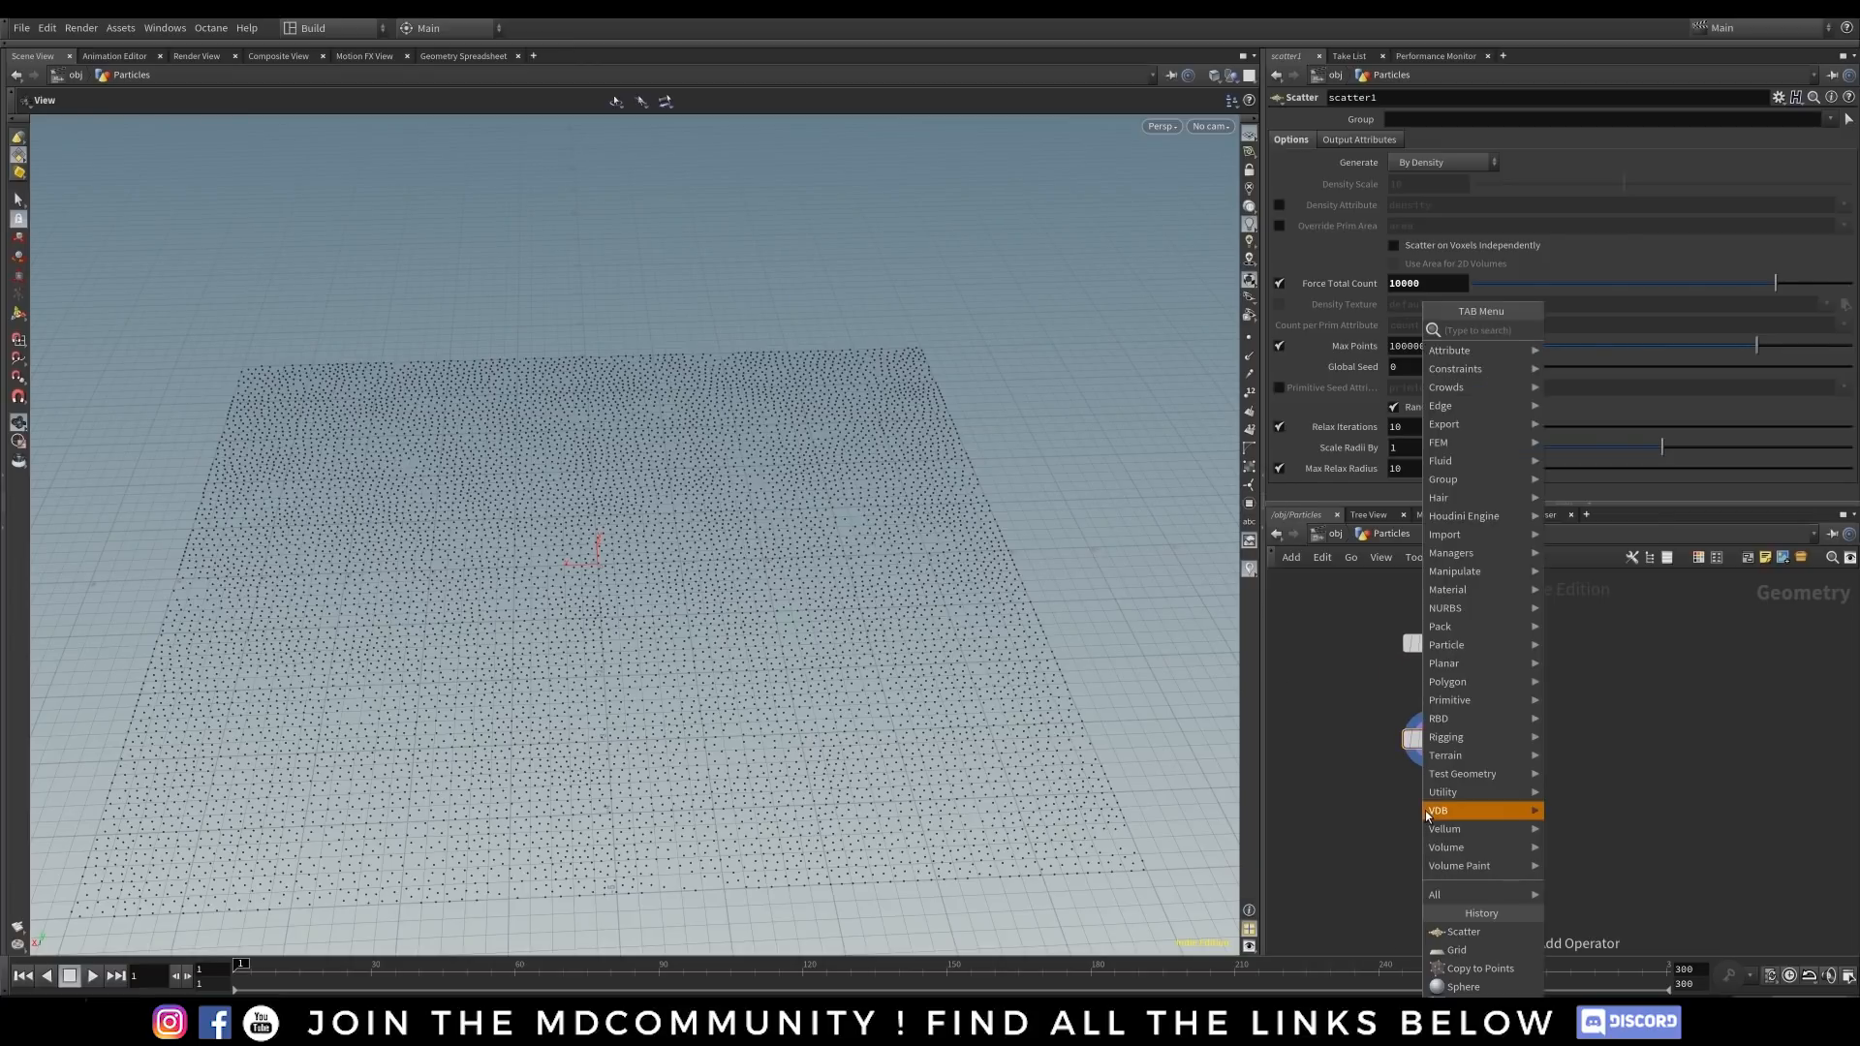
type("attrib")
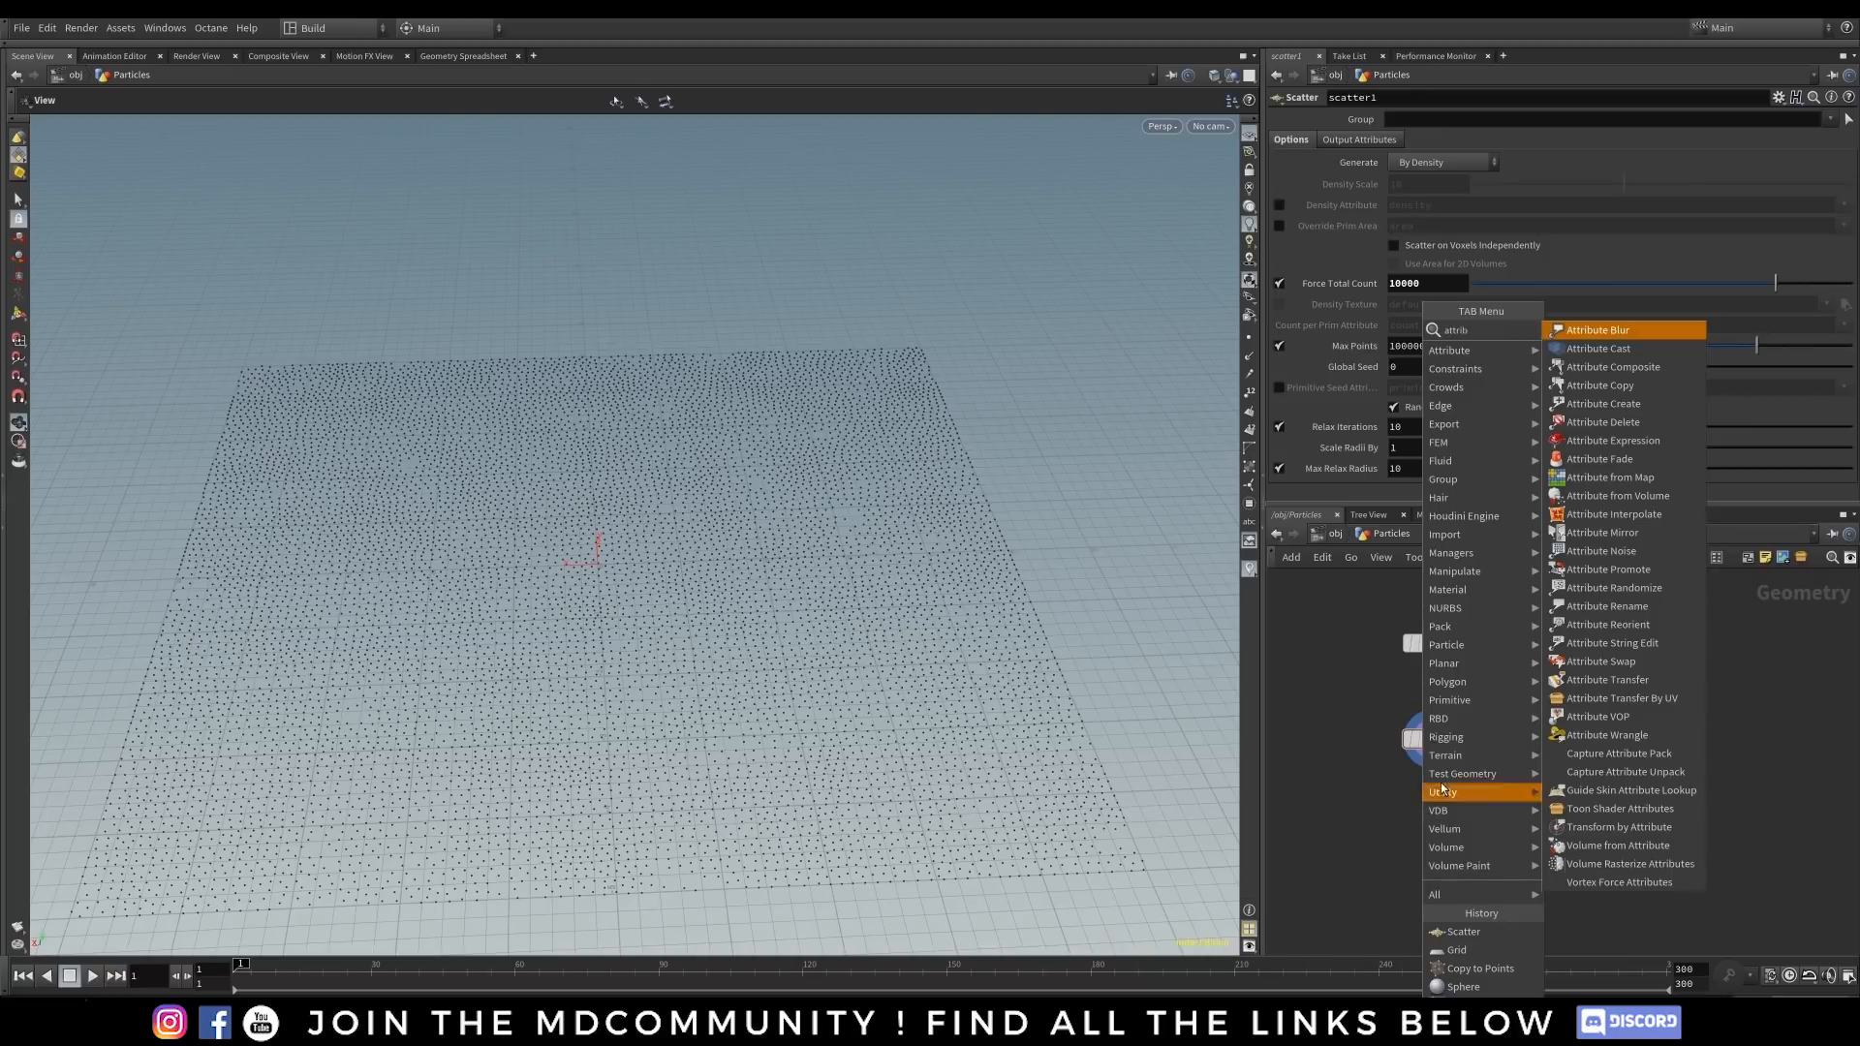
left_click(1648, 478)
left_click(1419, 796)
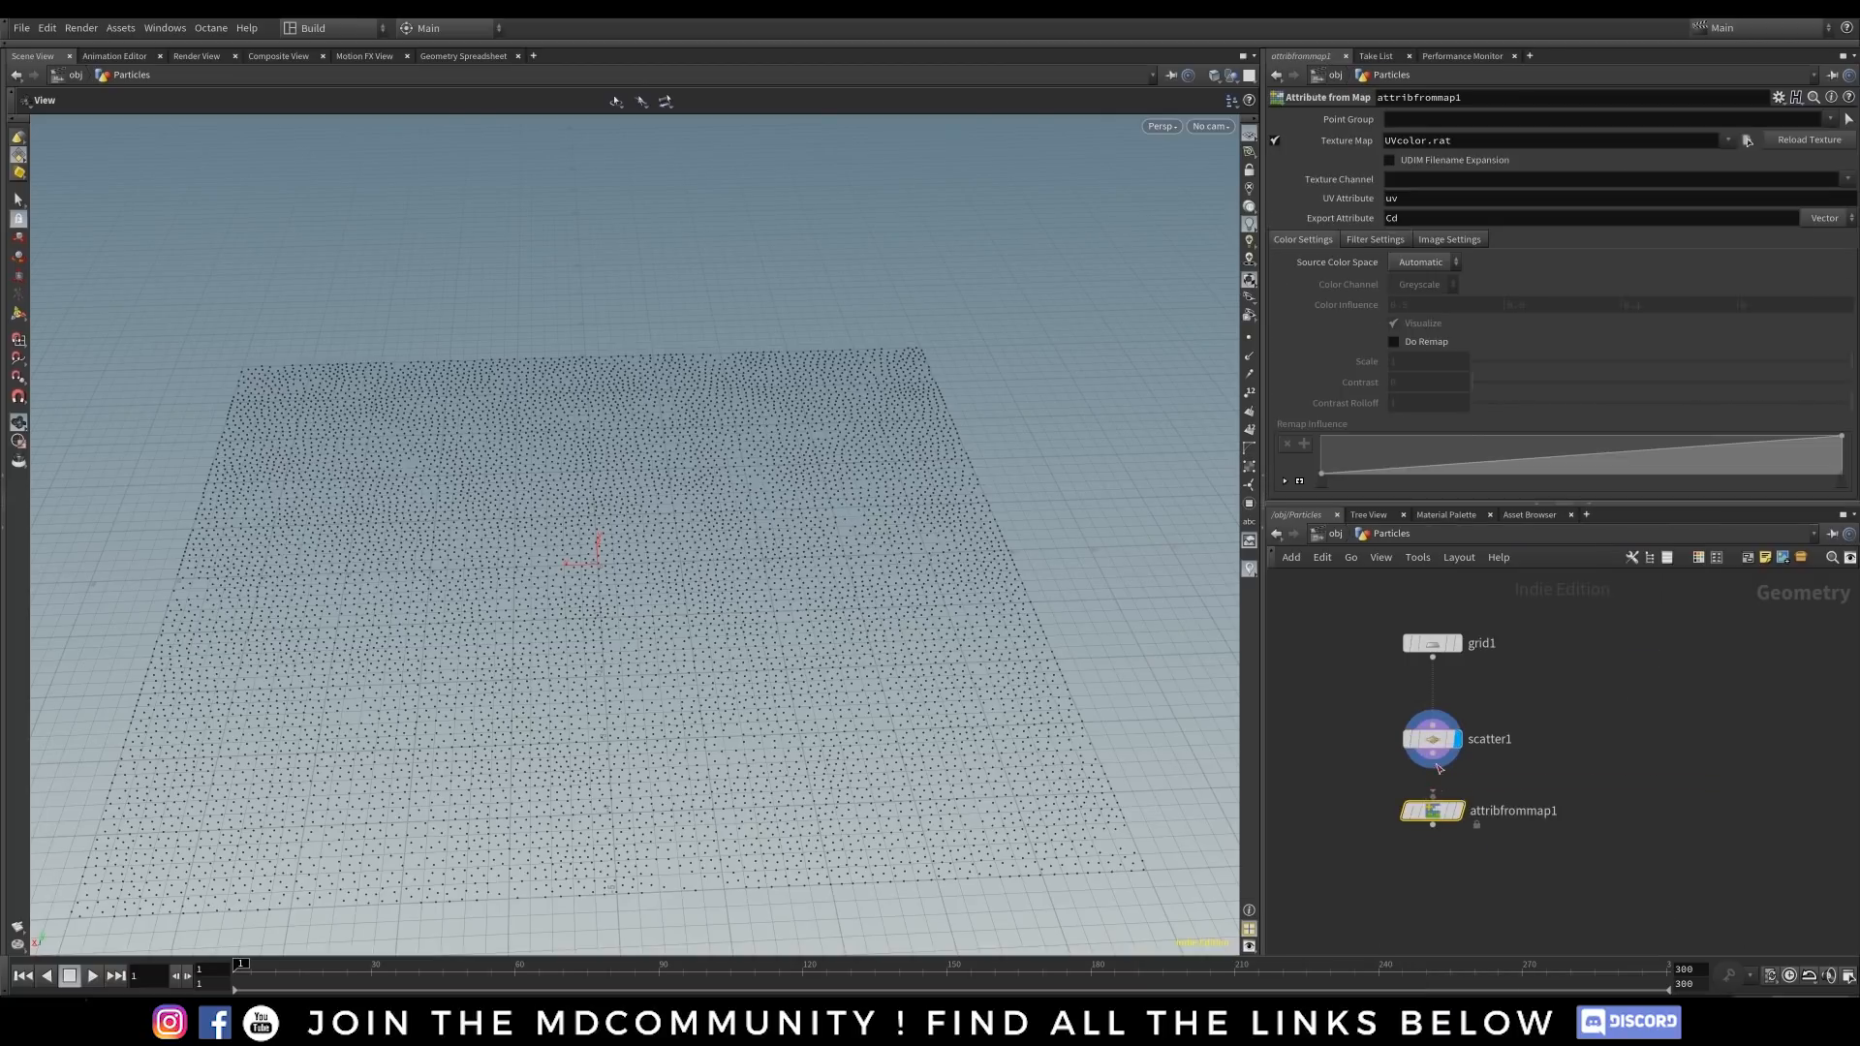
- Display the Attribute from Map node and load chameleon.jpg as its texture map
left_click(1461, 814)
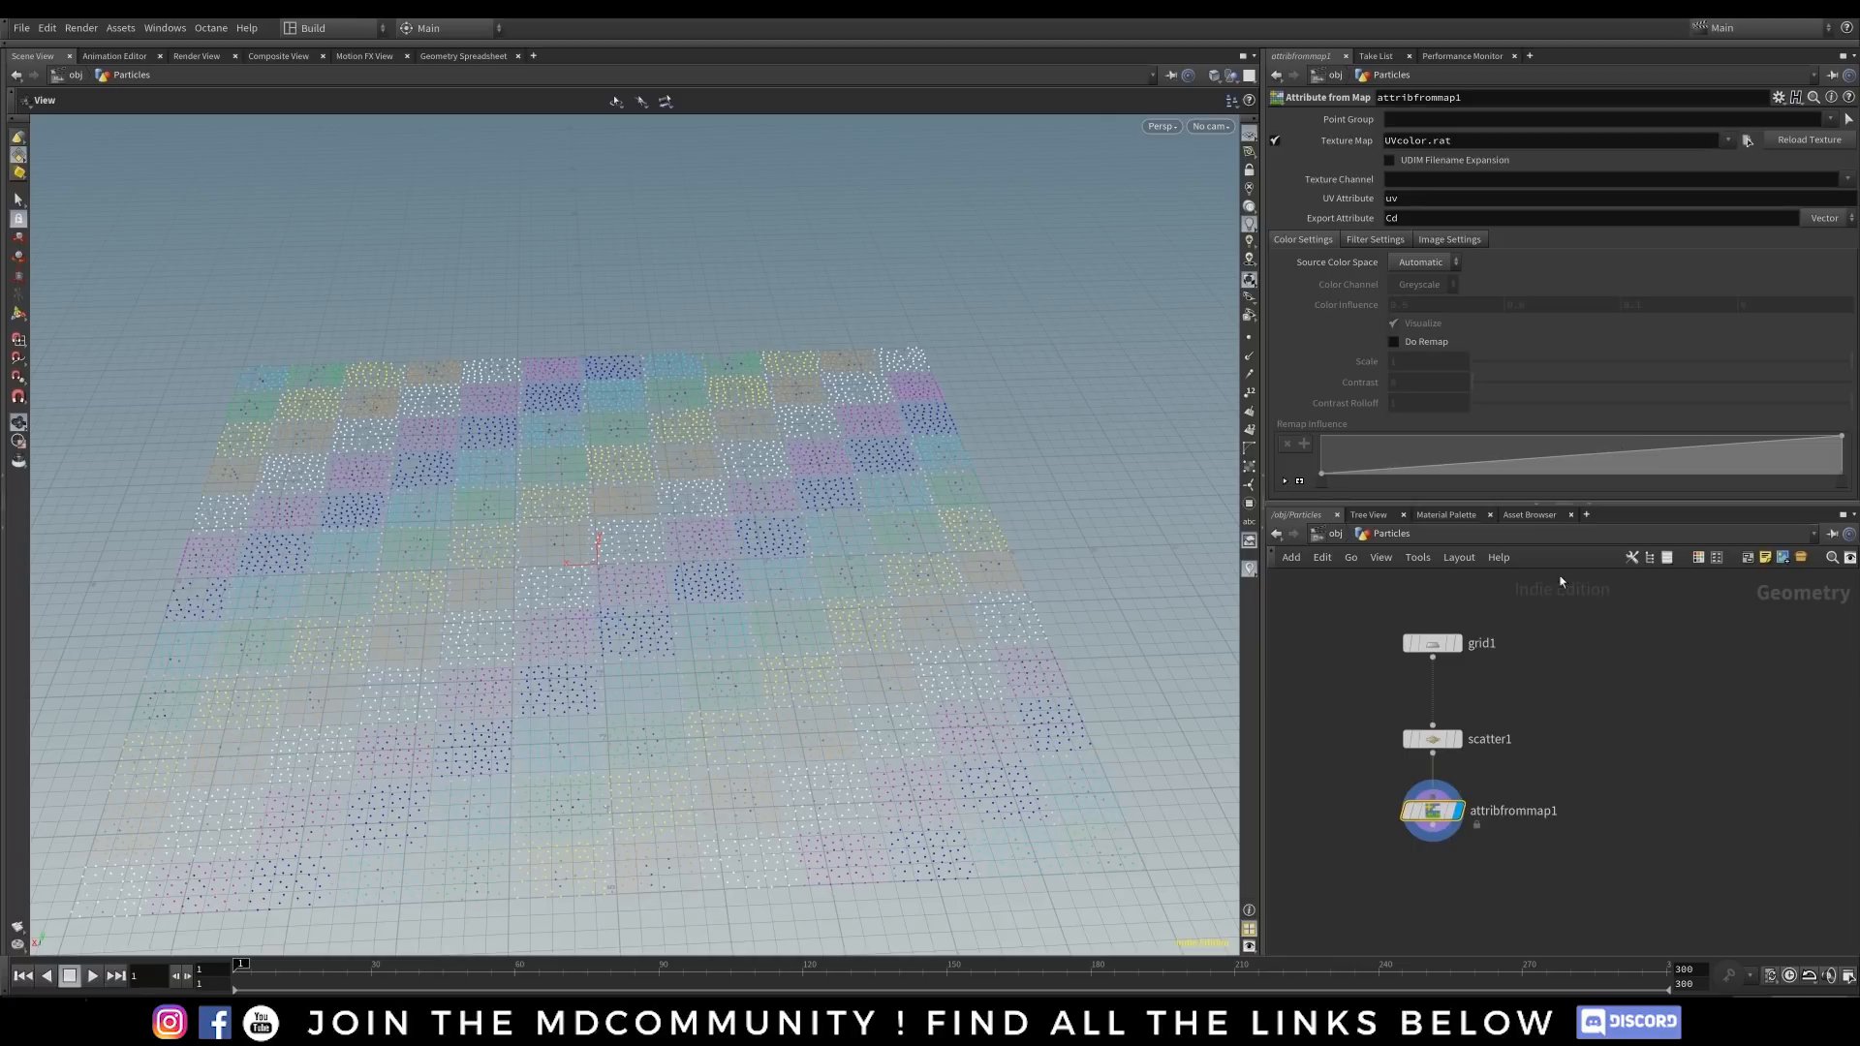
left_click(1748, 141)
left_click(1452, 101)
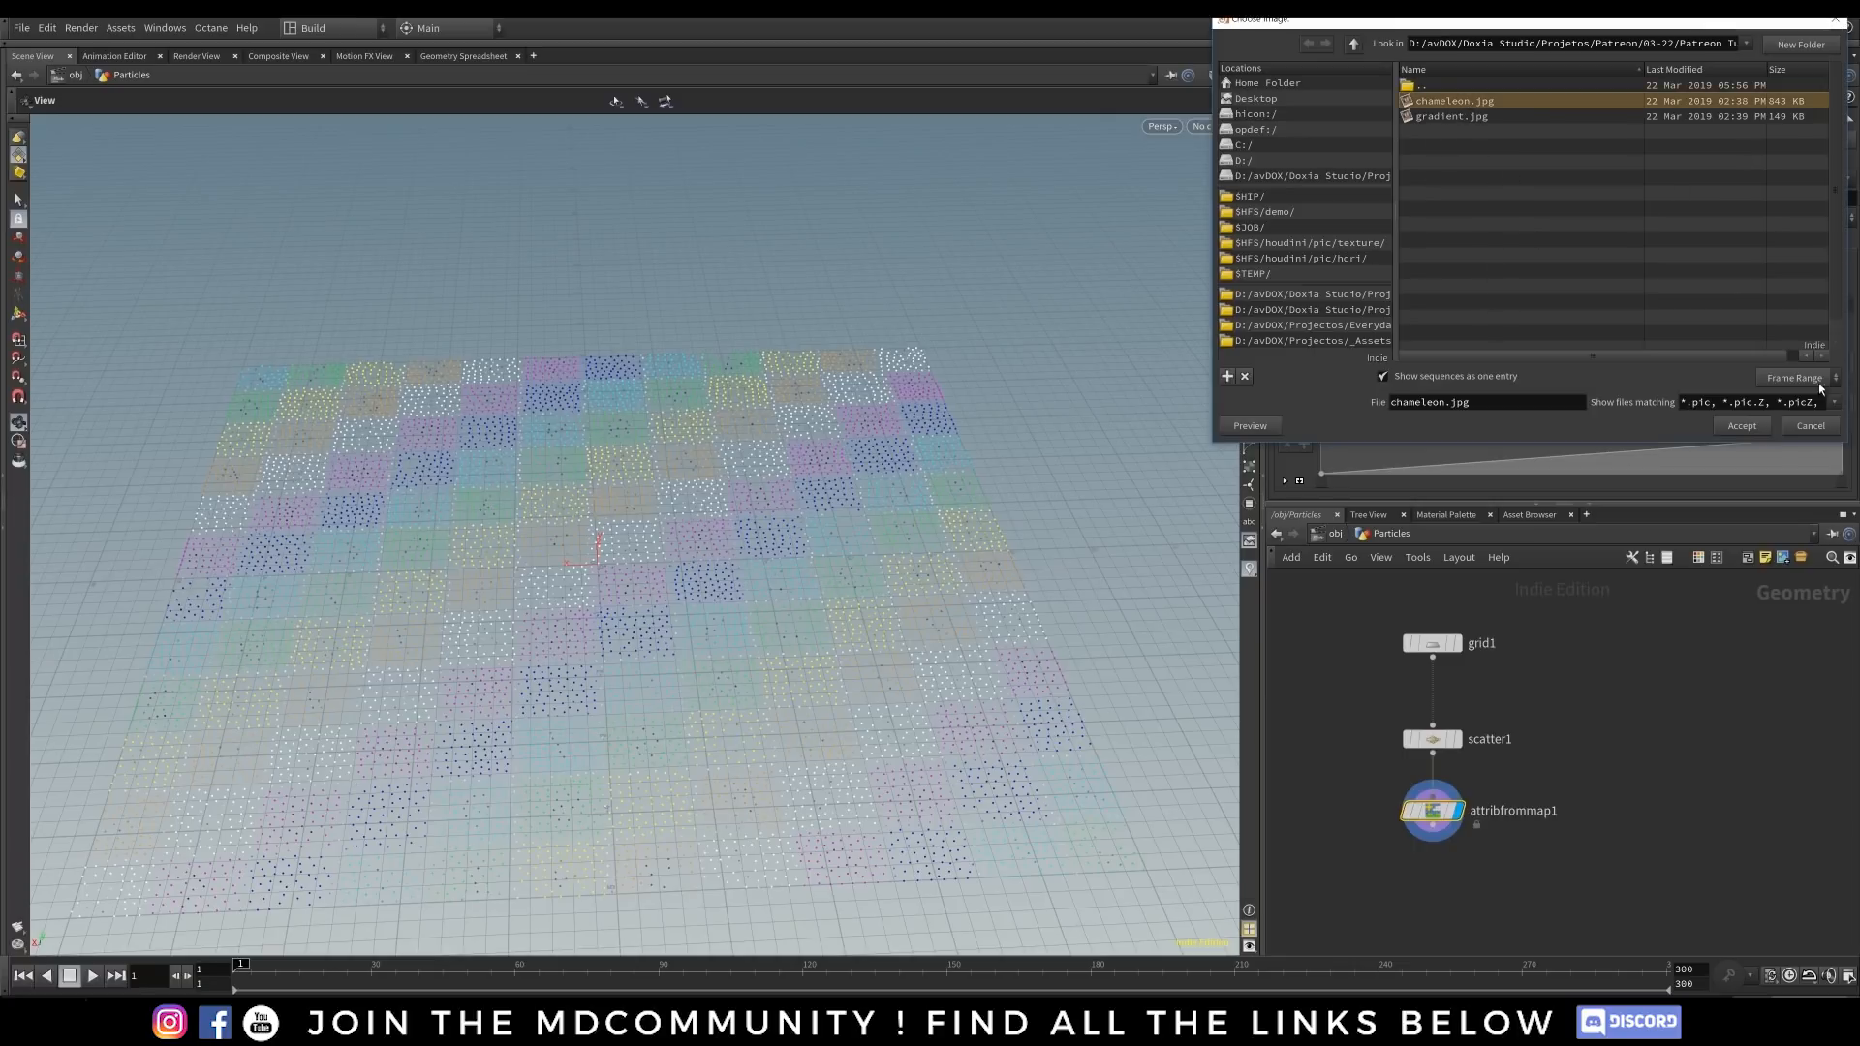
left_click(1740, 425)
left_click_drag(625, 520, 610, 643)
right_click_drag(610, 643, 880, 485)
middle_click_drag(880, 485, 655, 569)
left_click_drag(656, 569, 727, 477)
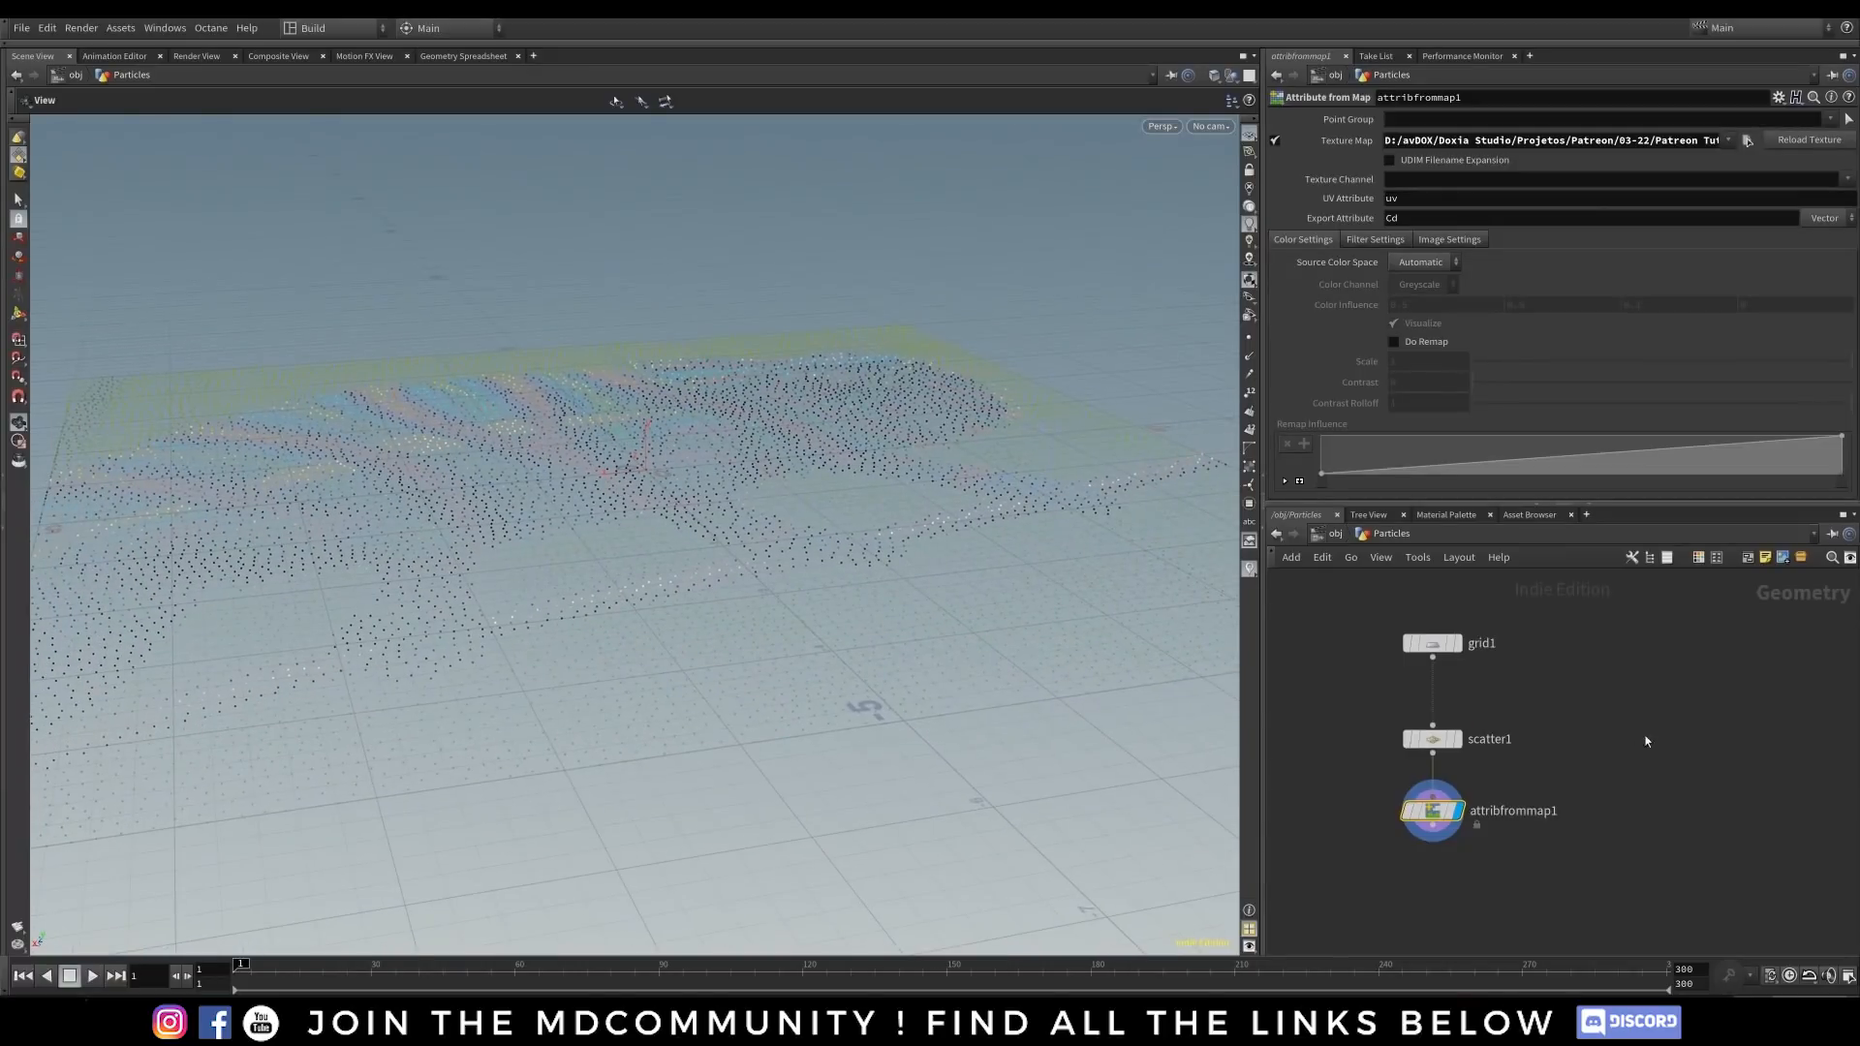
- Add a Sphere node beside the Attribute from Map node
middle_click_drag(1632, 752, 1665, 697)
middle_click_drag(1391, 747, 1424, 739)
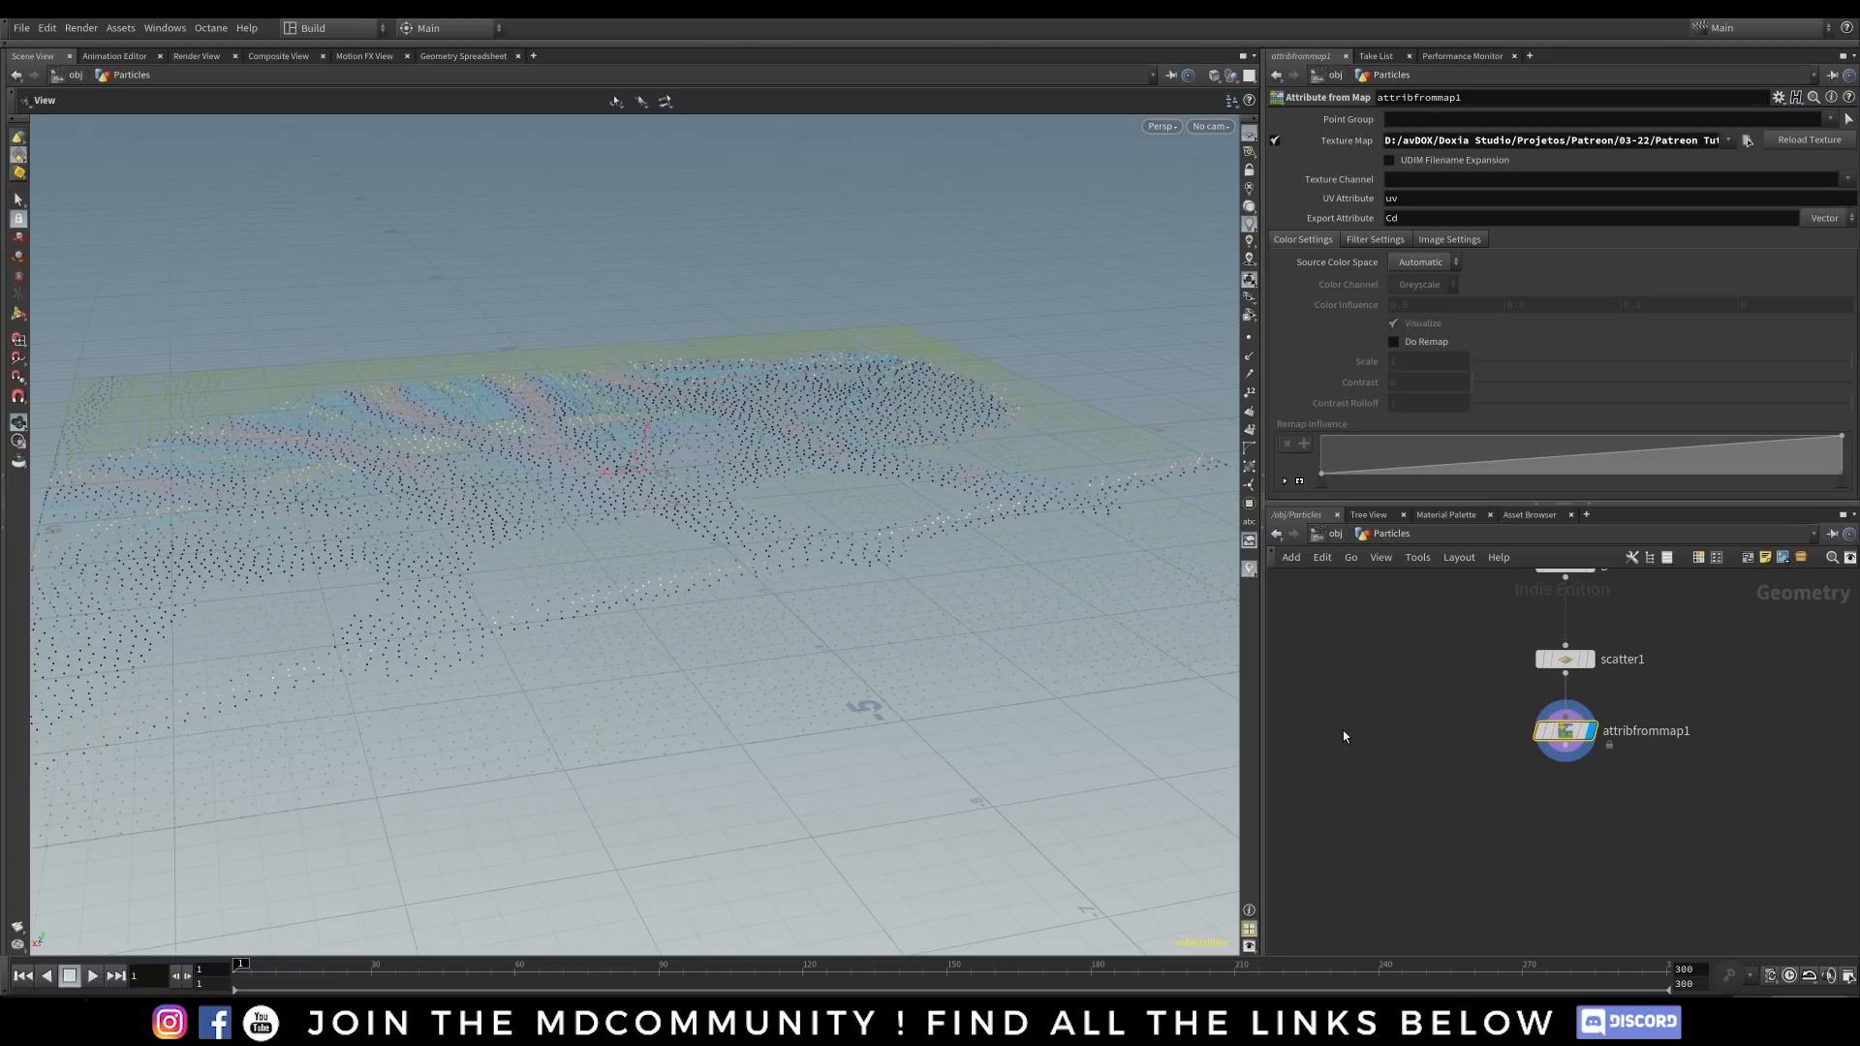
key("Tab")
type("sphe")
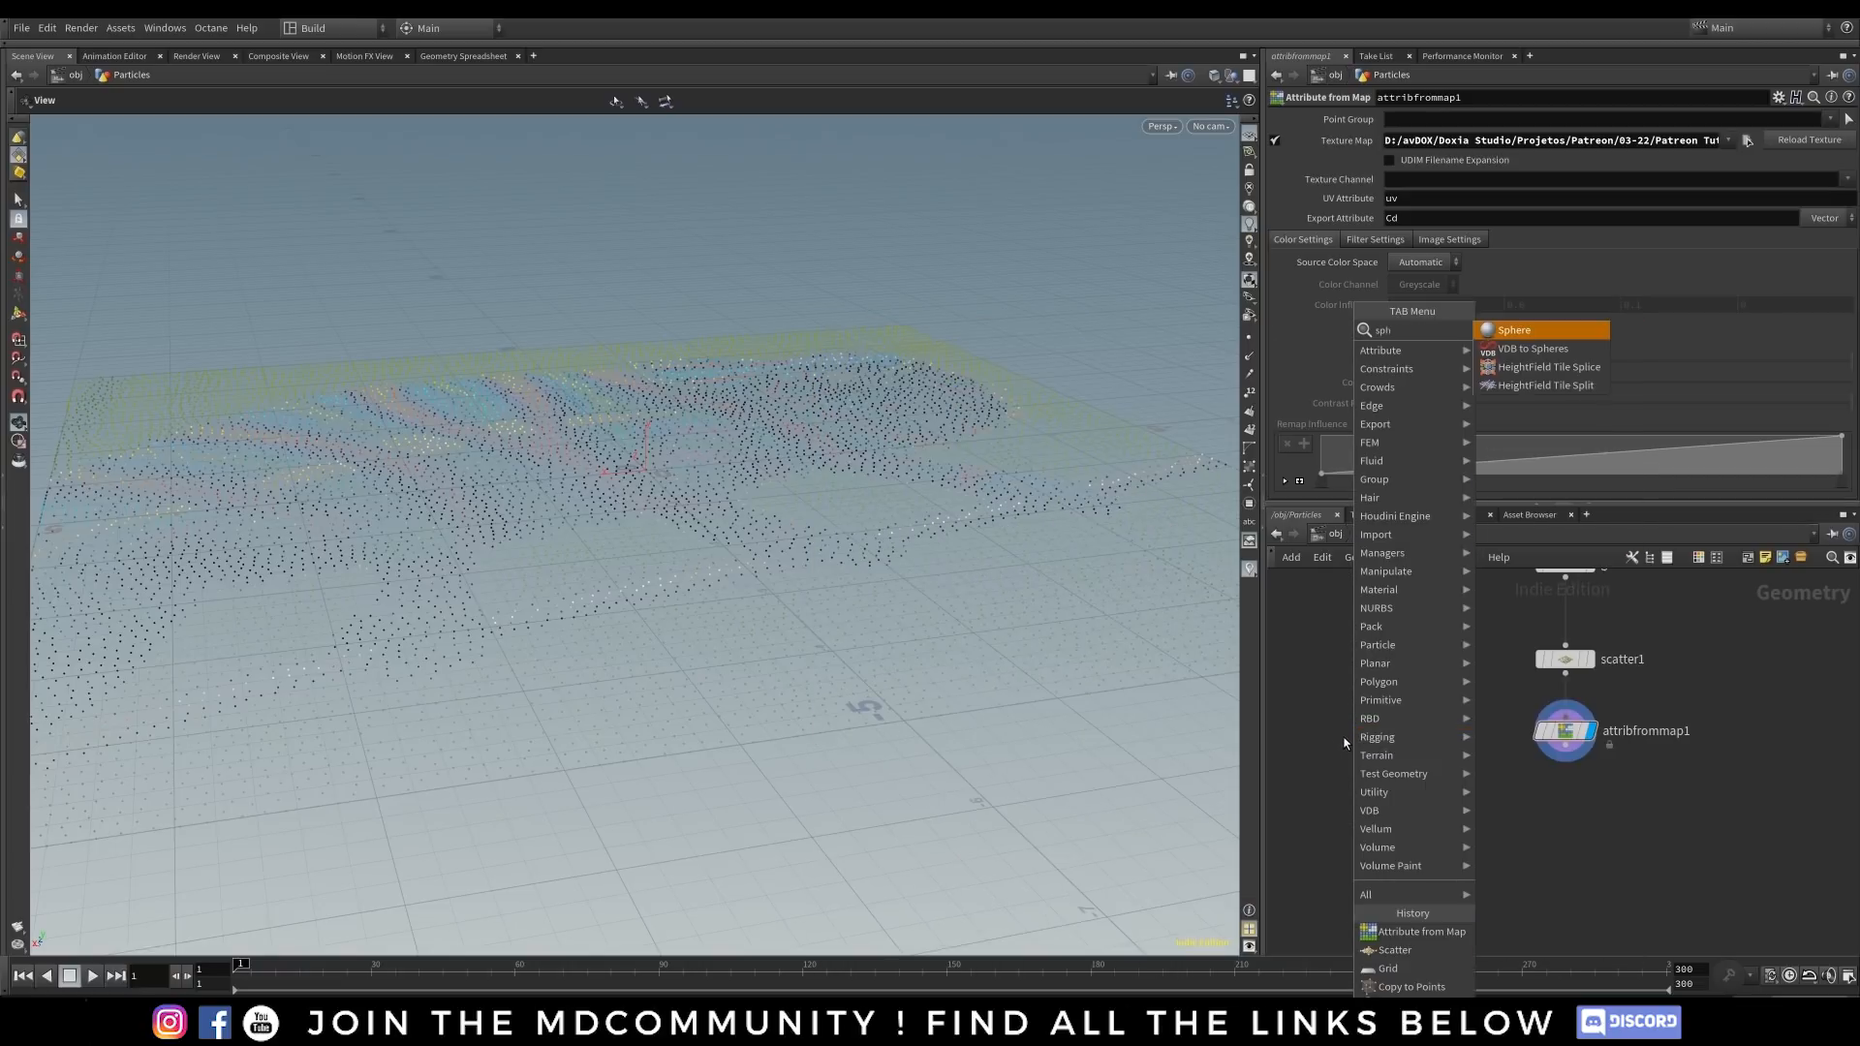
left_click(1513, 330)
left_click(1382, 705)
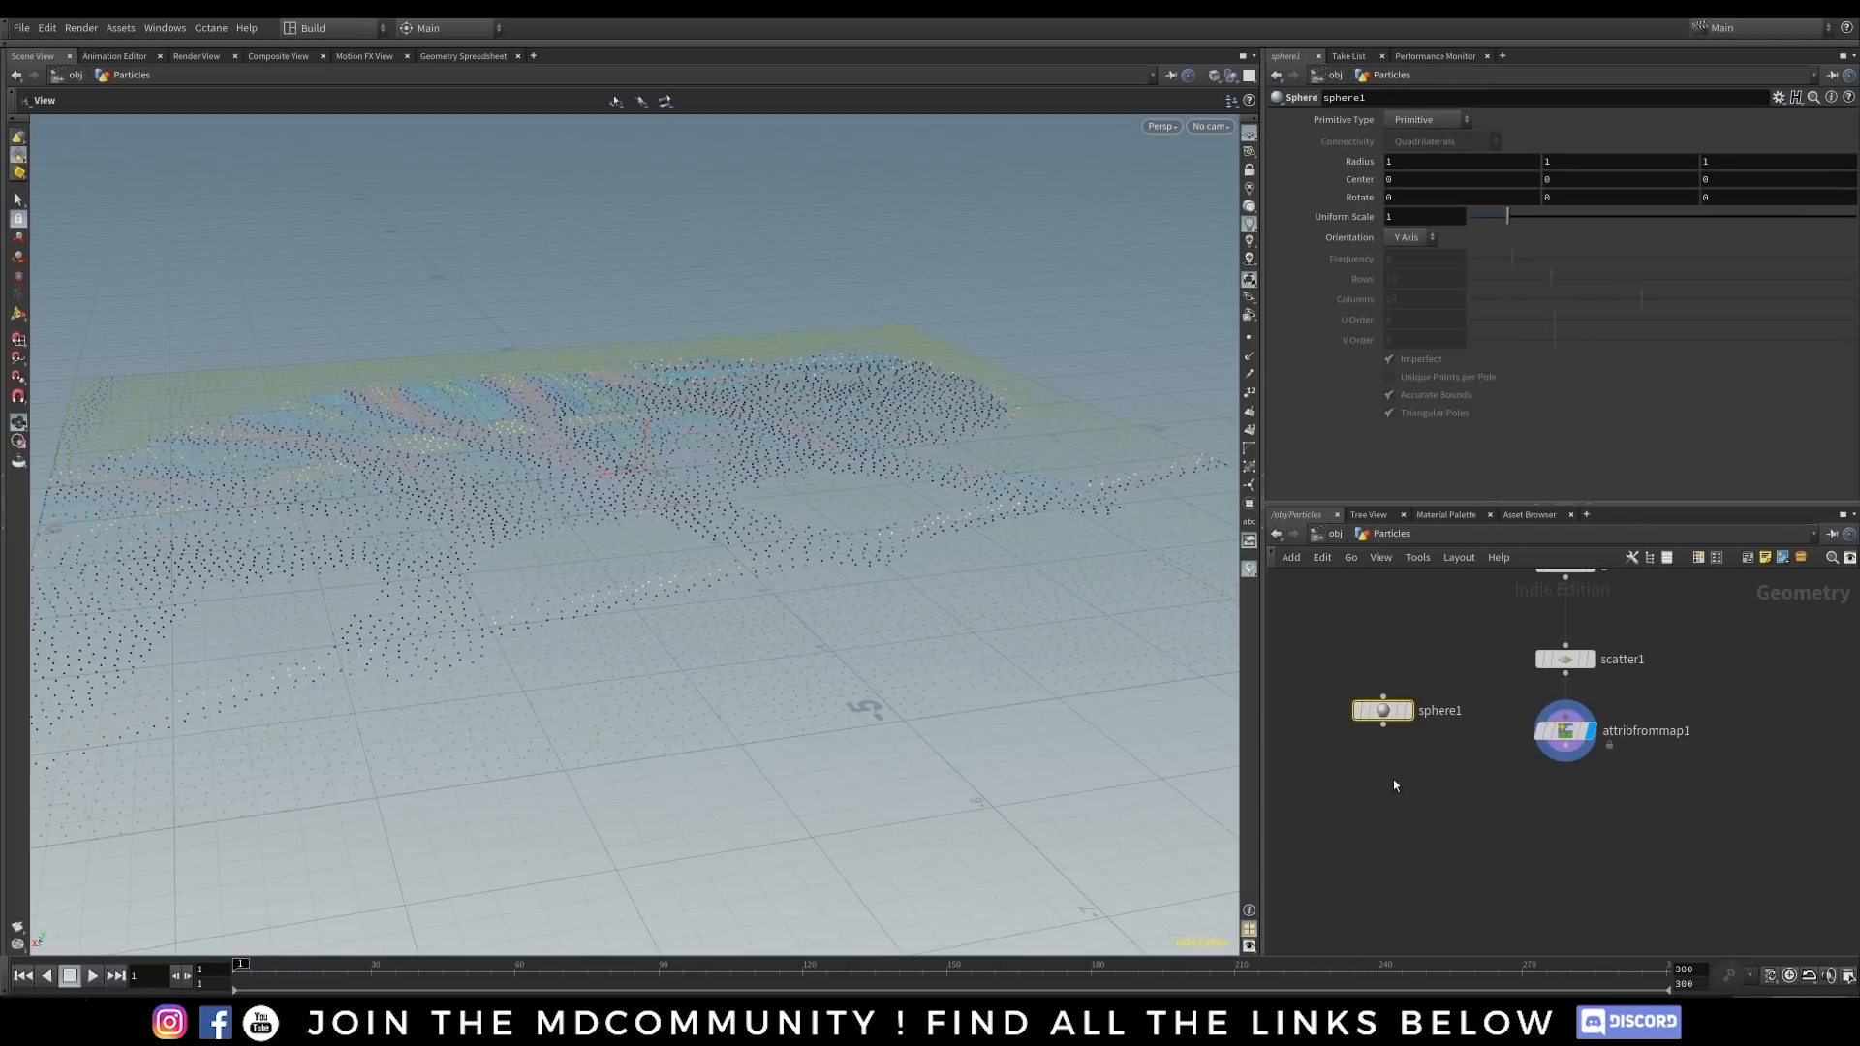
- Add a Copy to Points node, feed it the sphere as primitives and Attribute from Map as target points, and display it
key("Tab")
type("copy to")
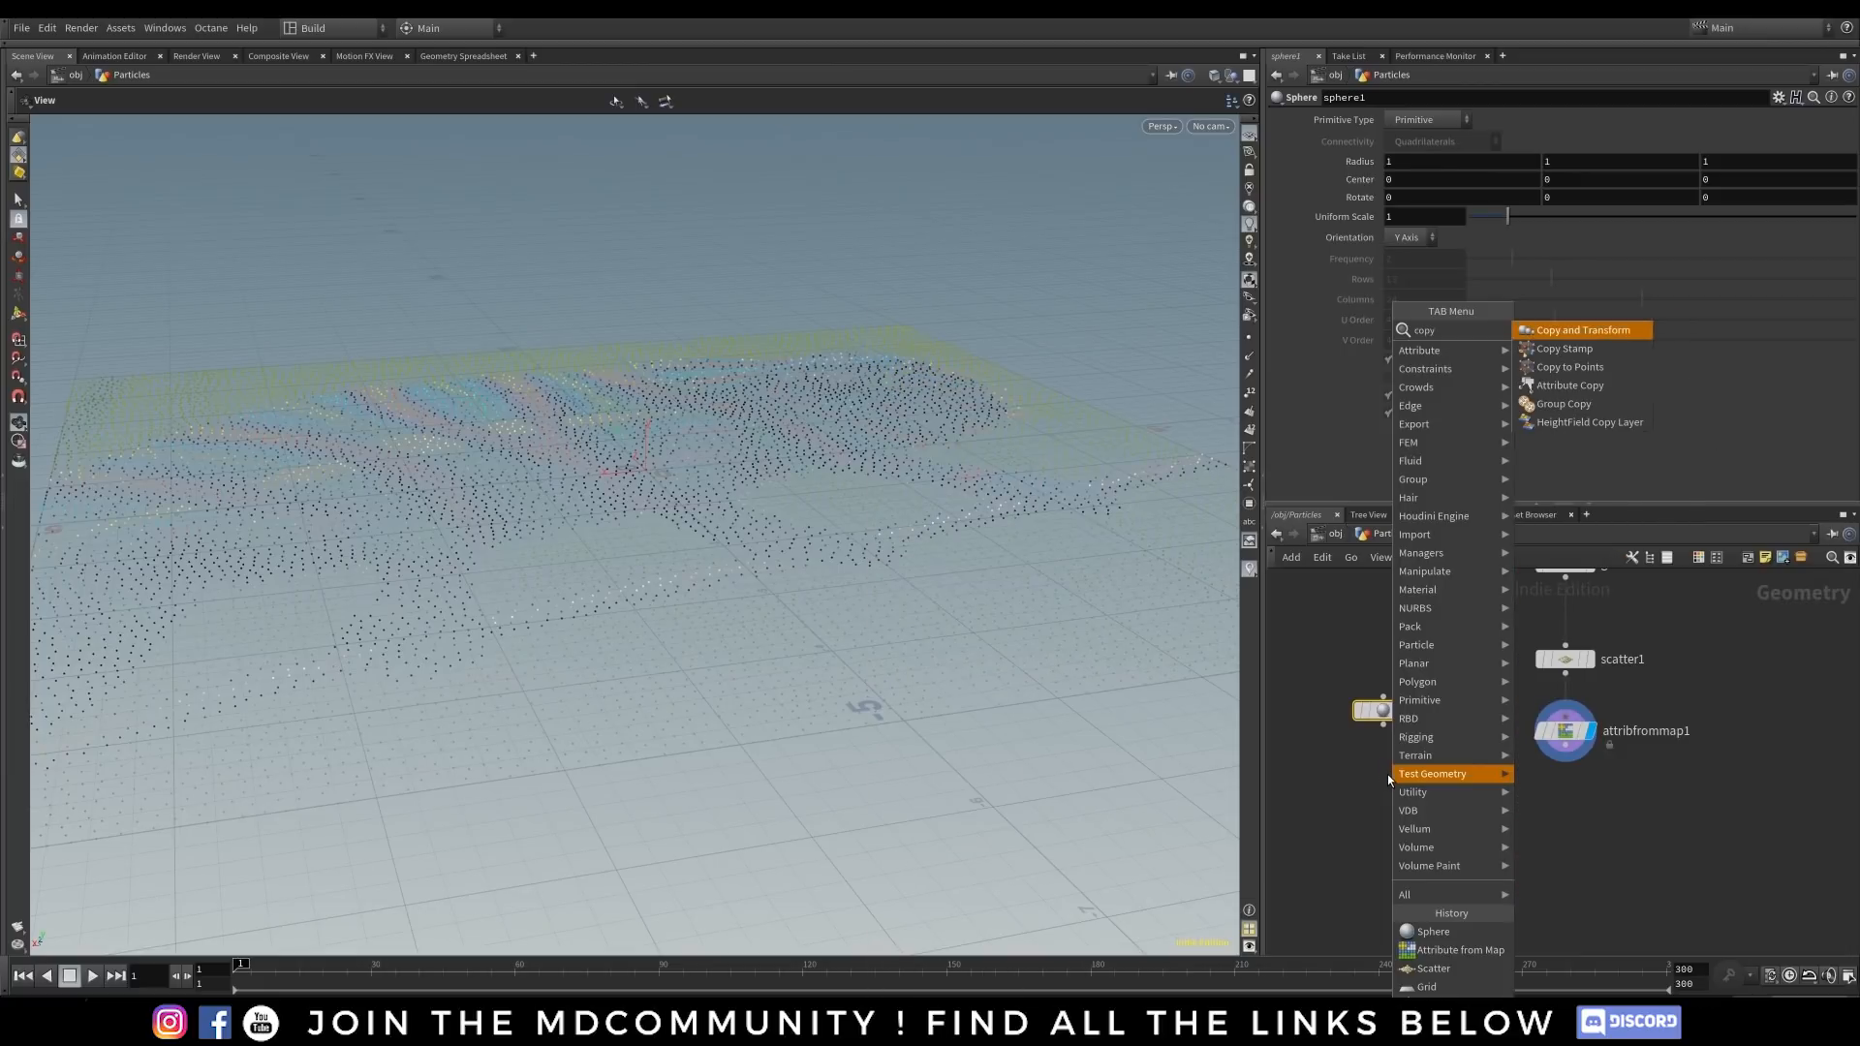
left_click(1567, 330)
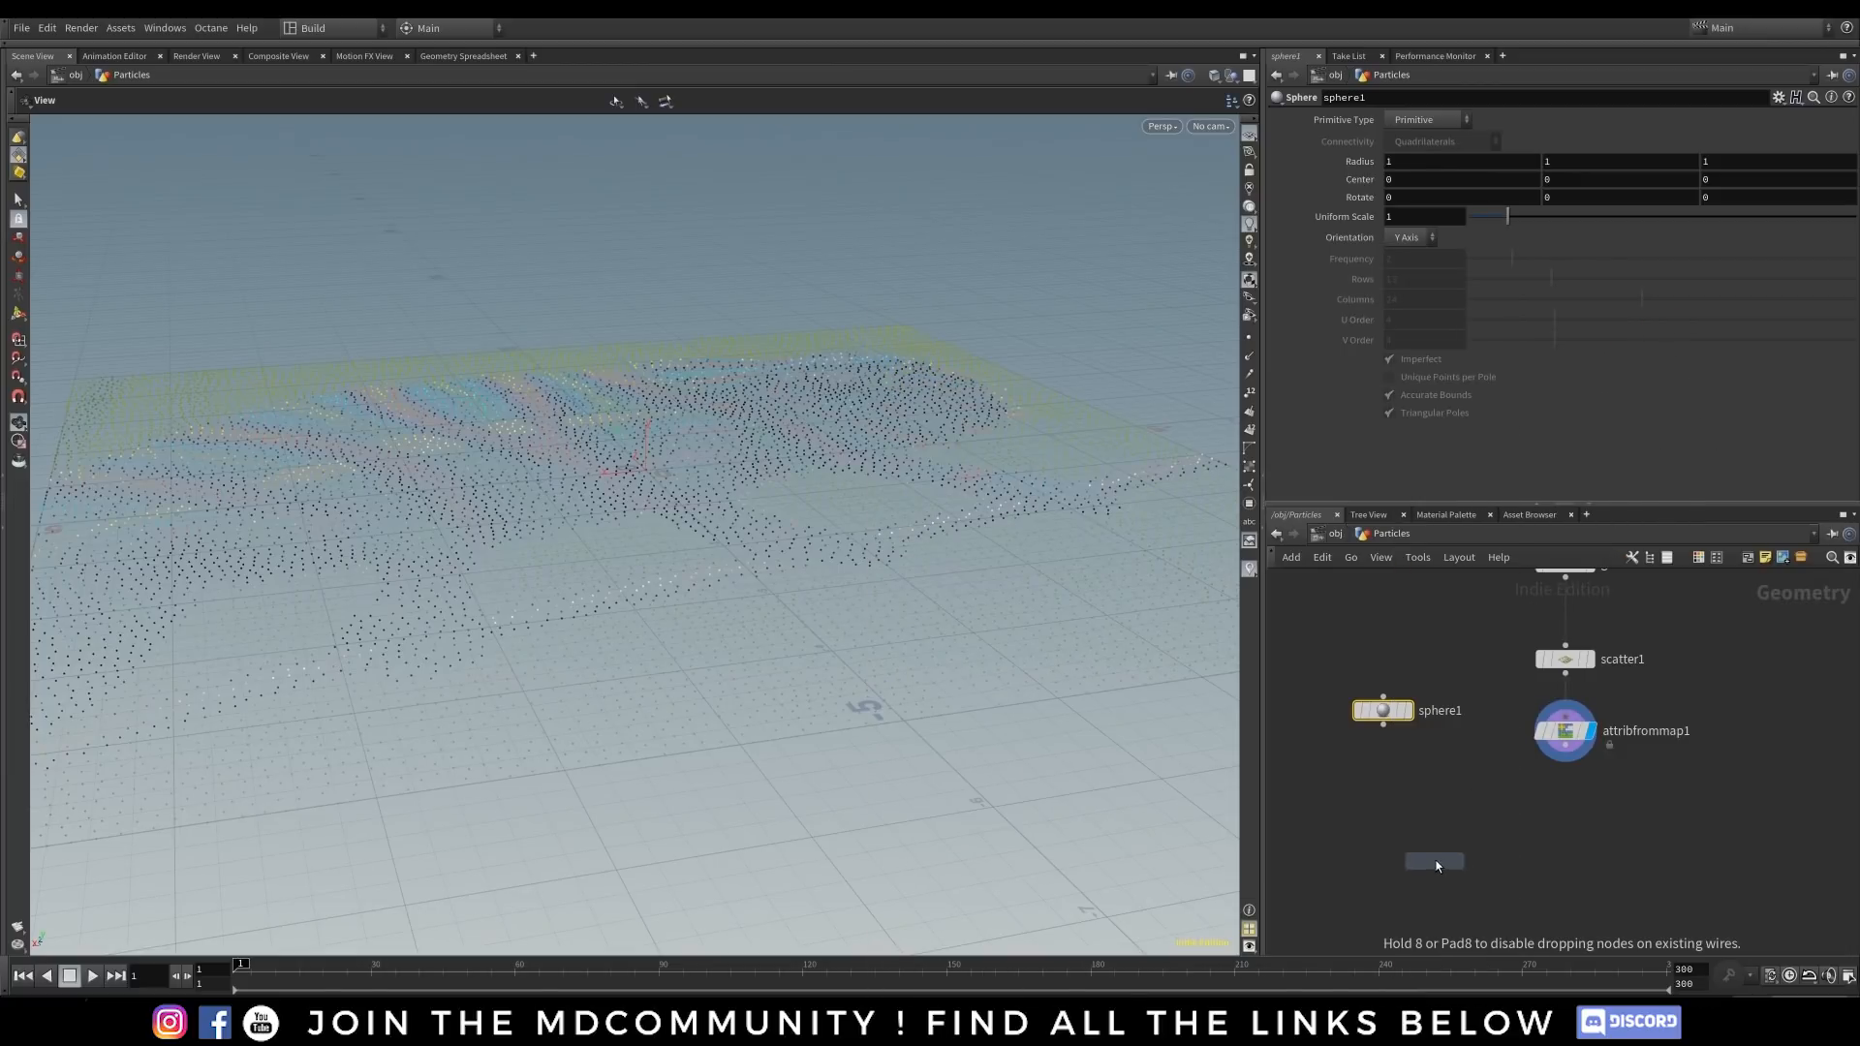
left_click(1437, 854)
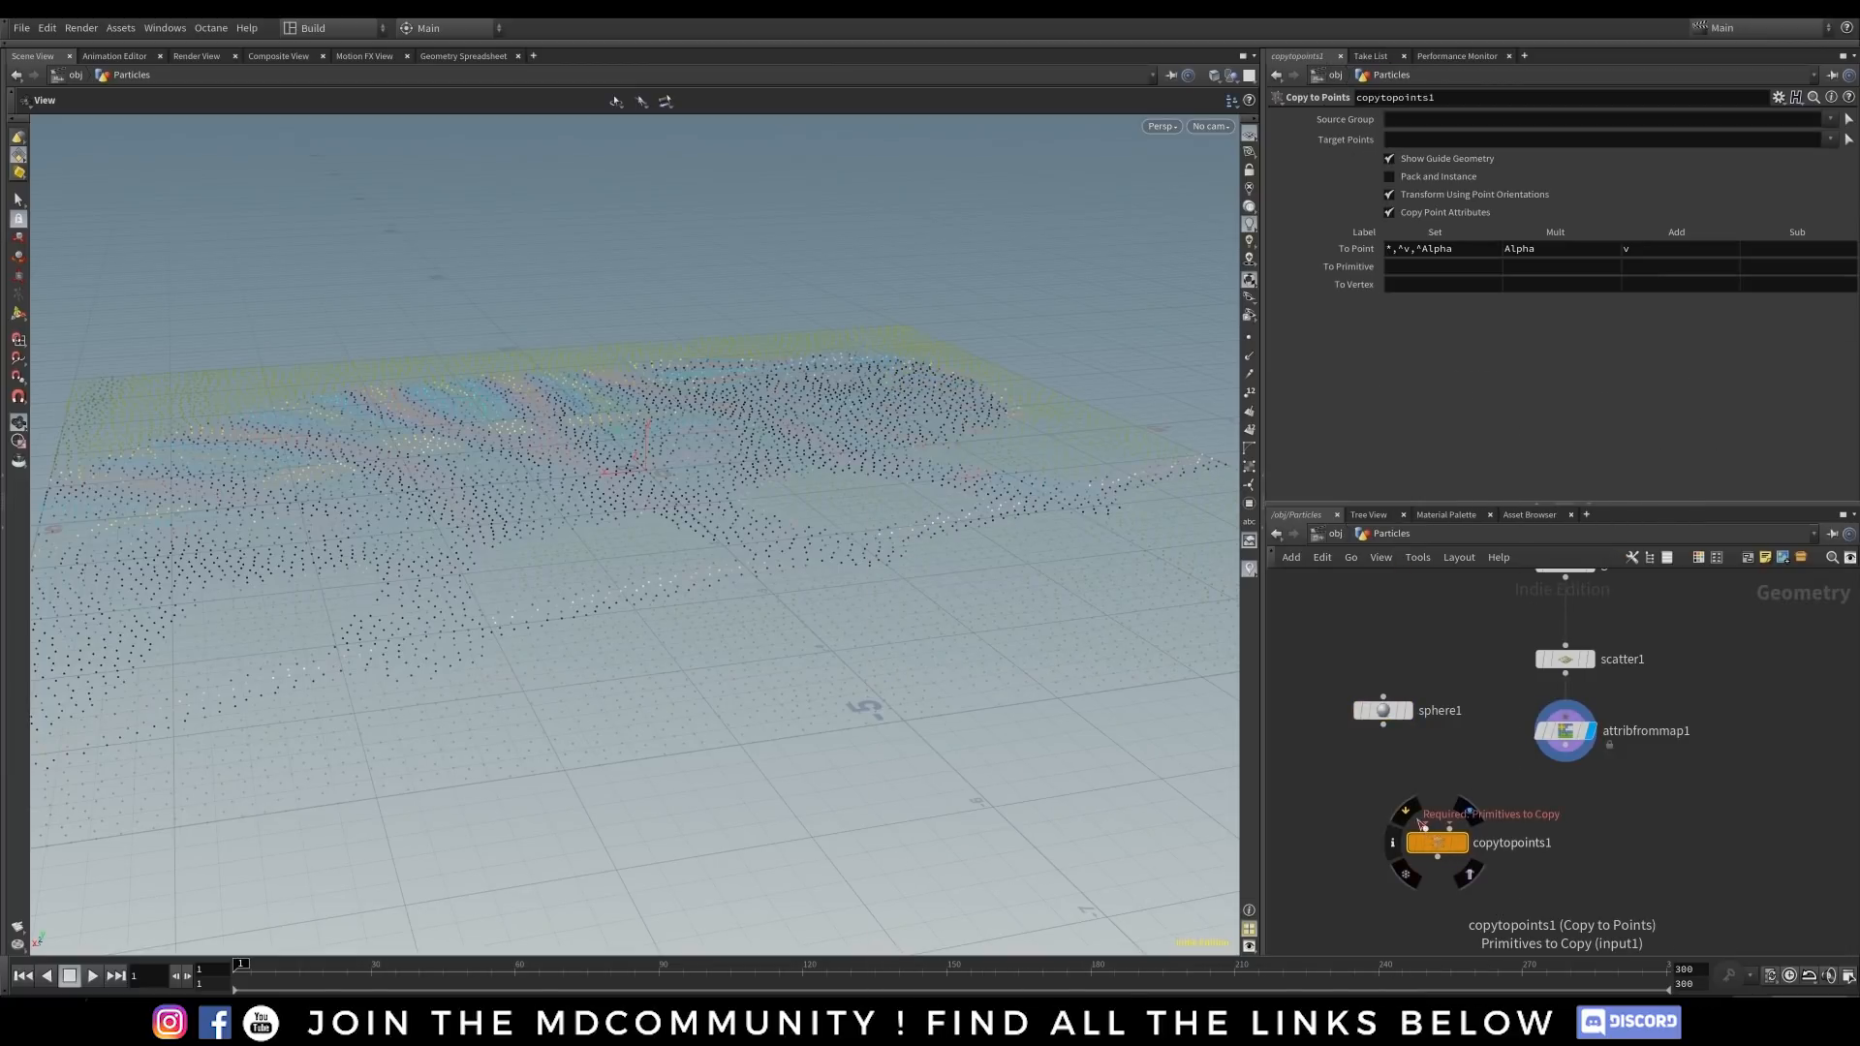
left_click_drag(1383, 722, 1425, 830)
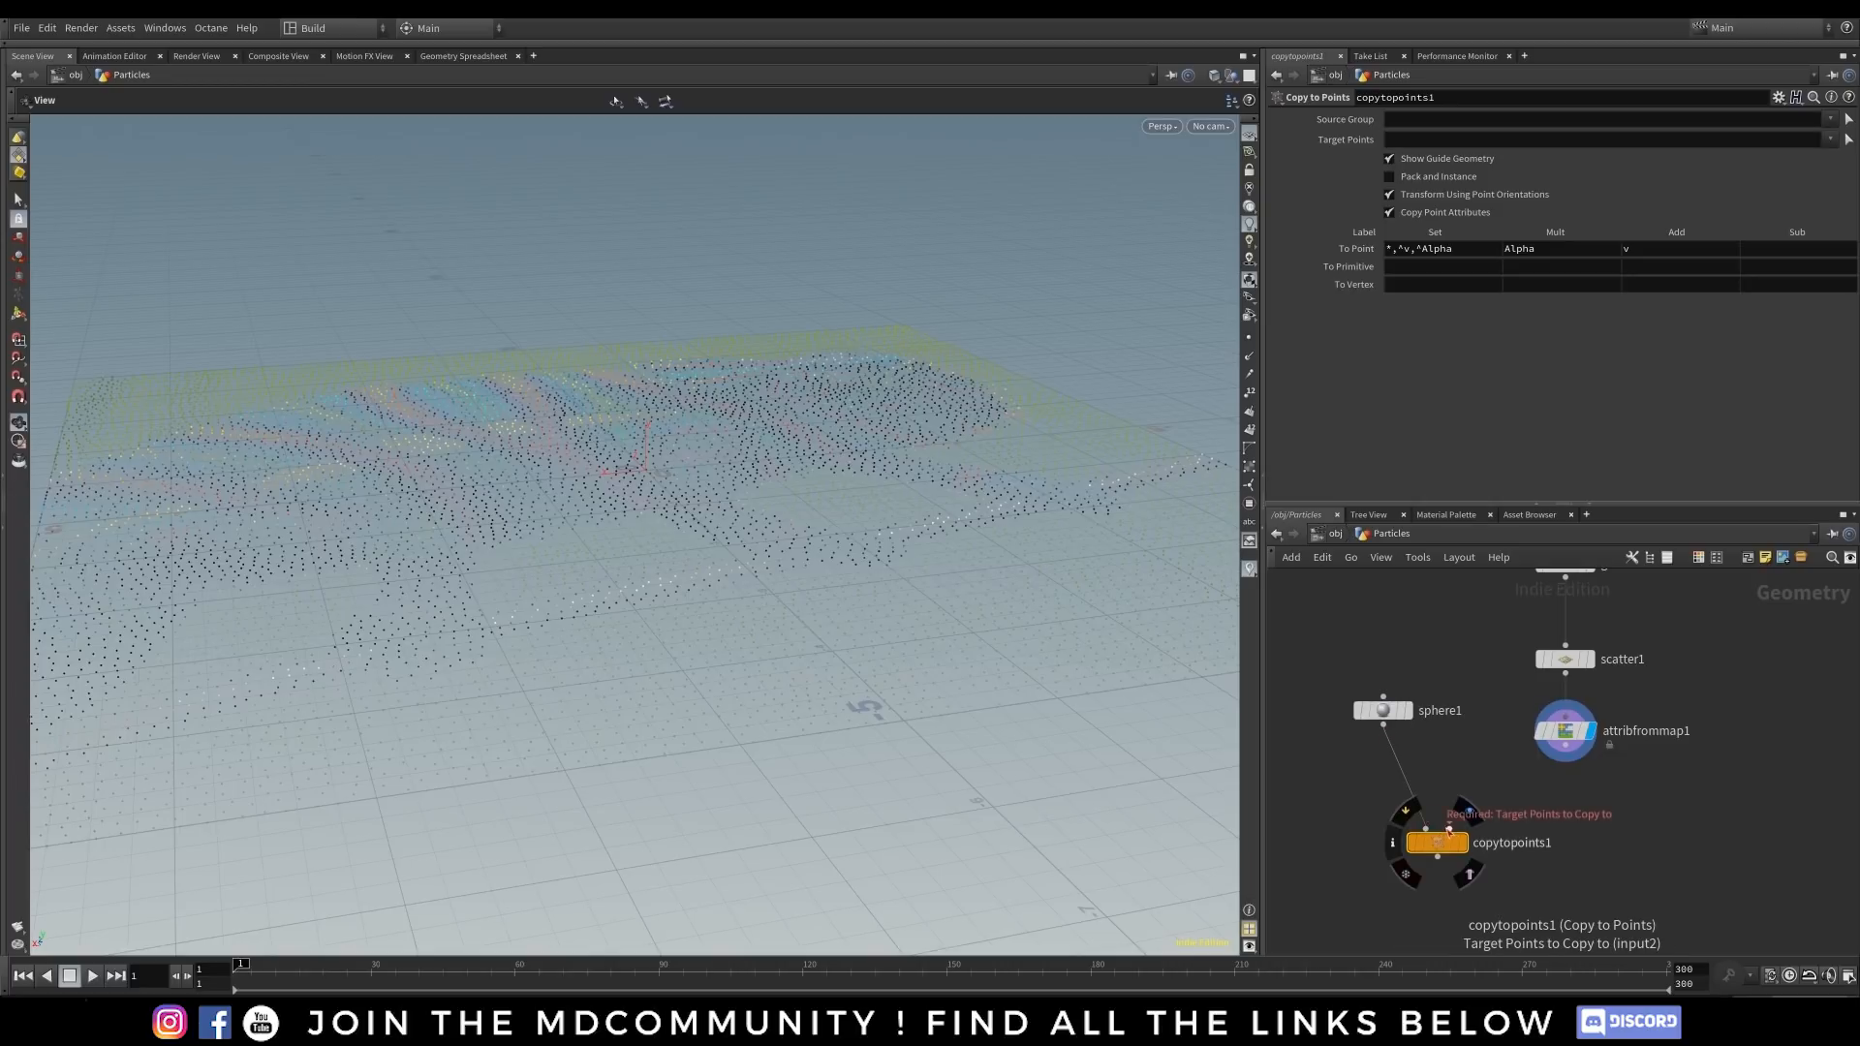
left_click_drag(1450, 829, 1565, 763)
left_click(1463, 842)
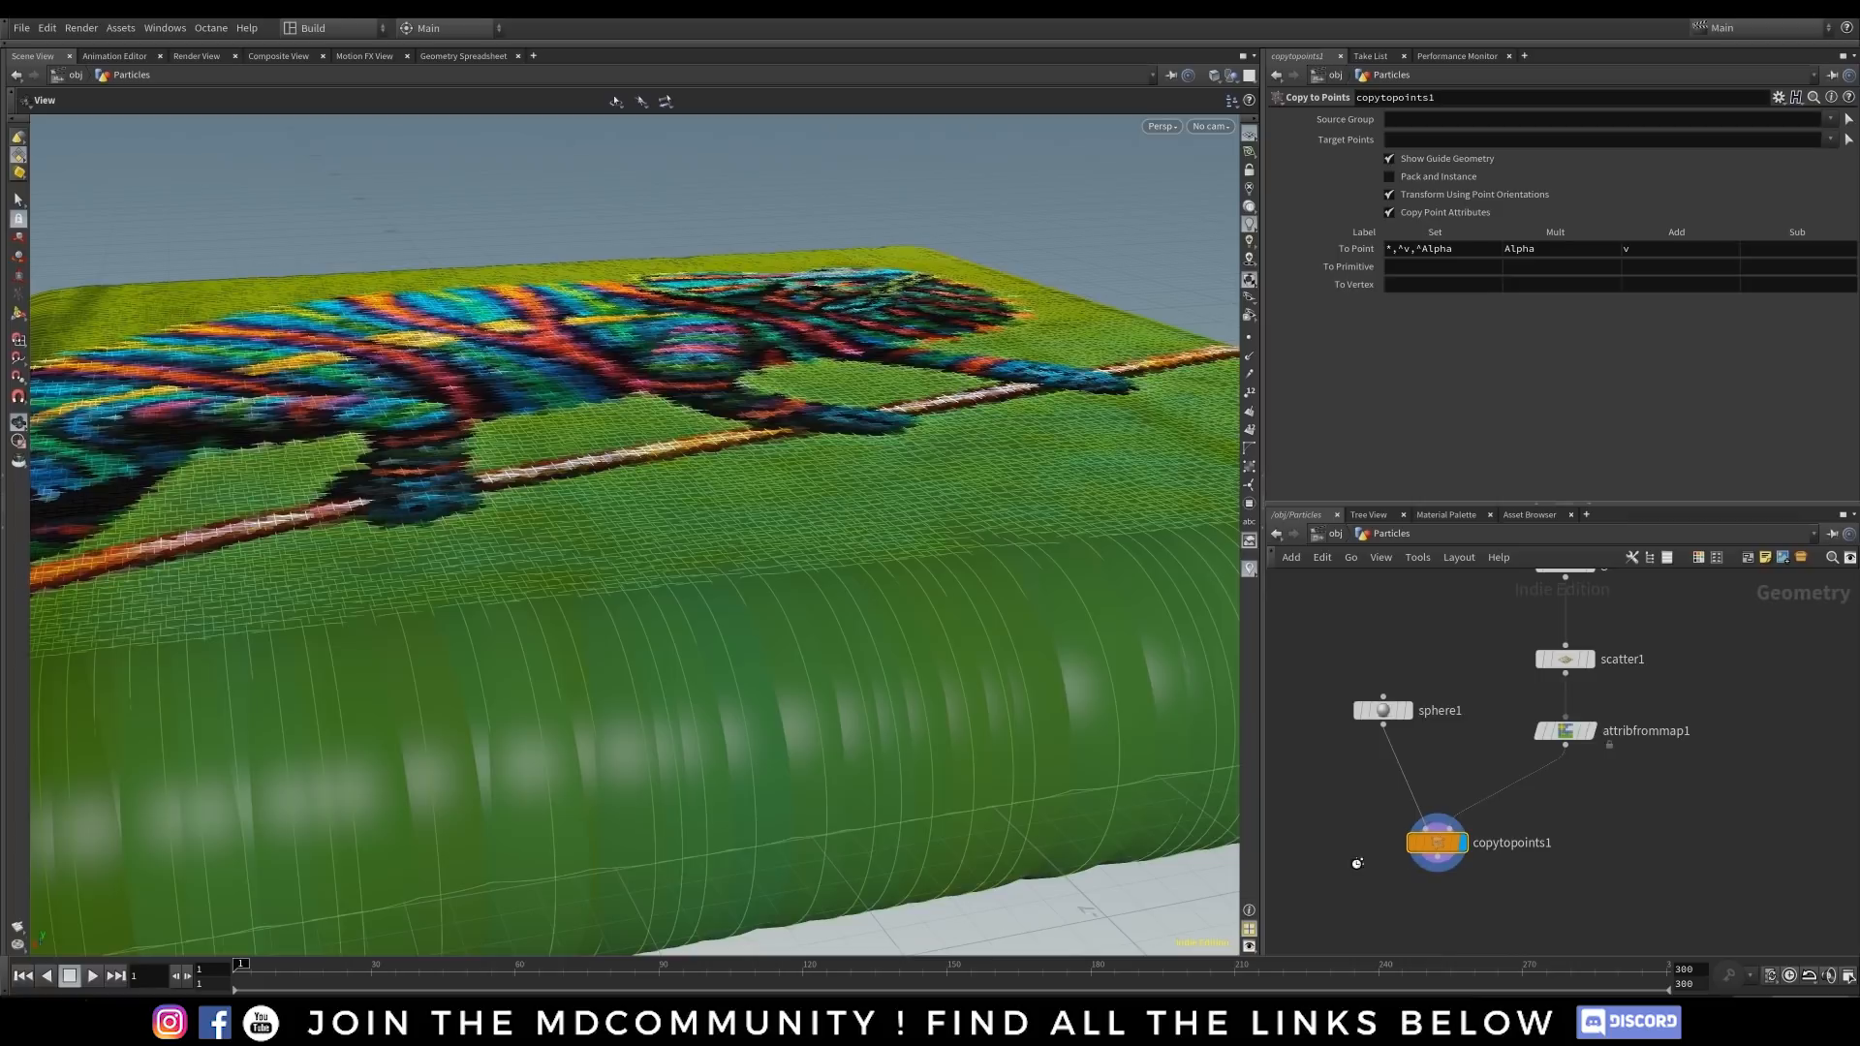
- Set the sphere's Uniform Scale to 0.05
left_click_drag(1383, 713, 1365, 718)
left_click(1429, 212)
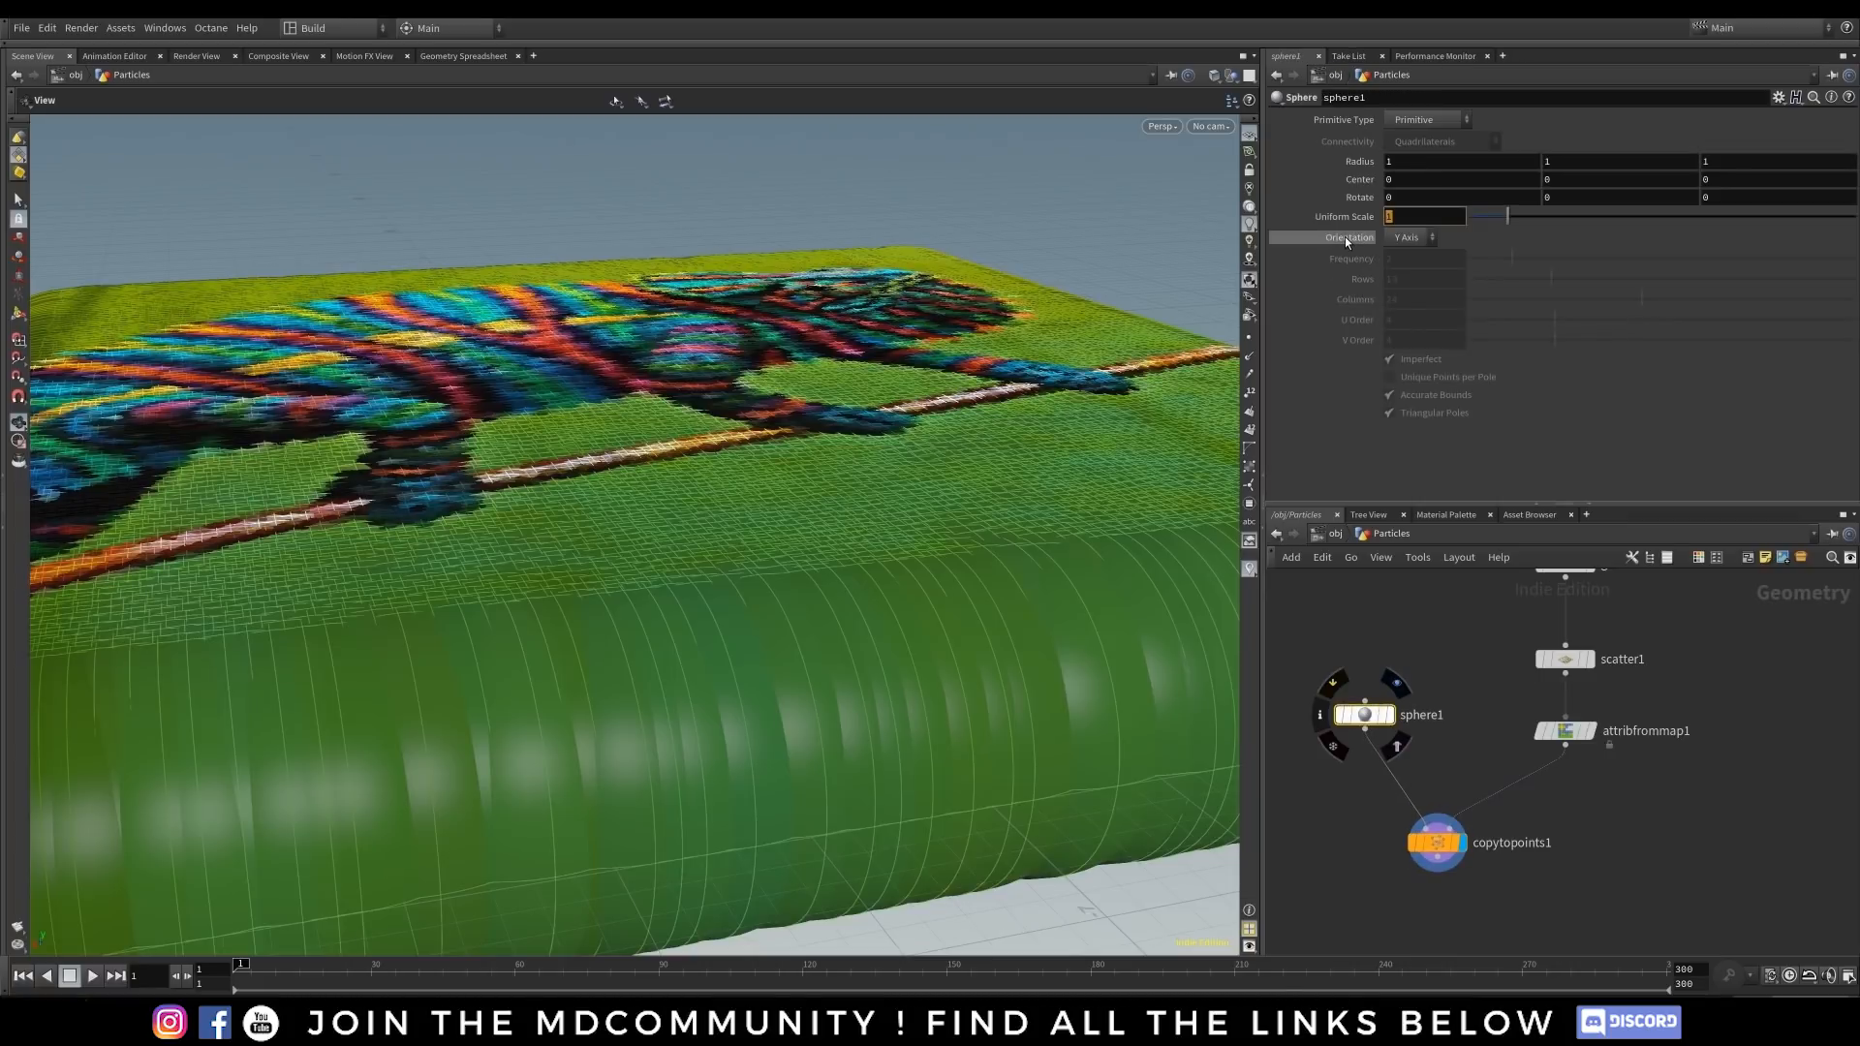
type("0.05")
key("Return")
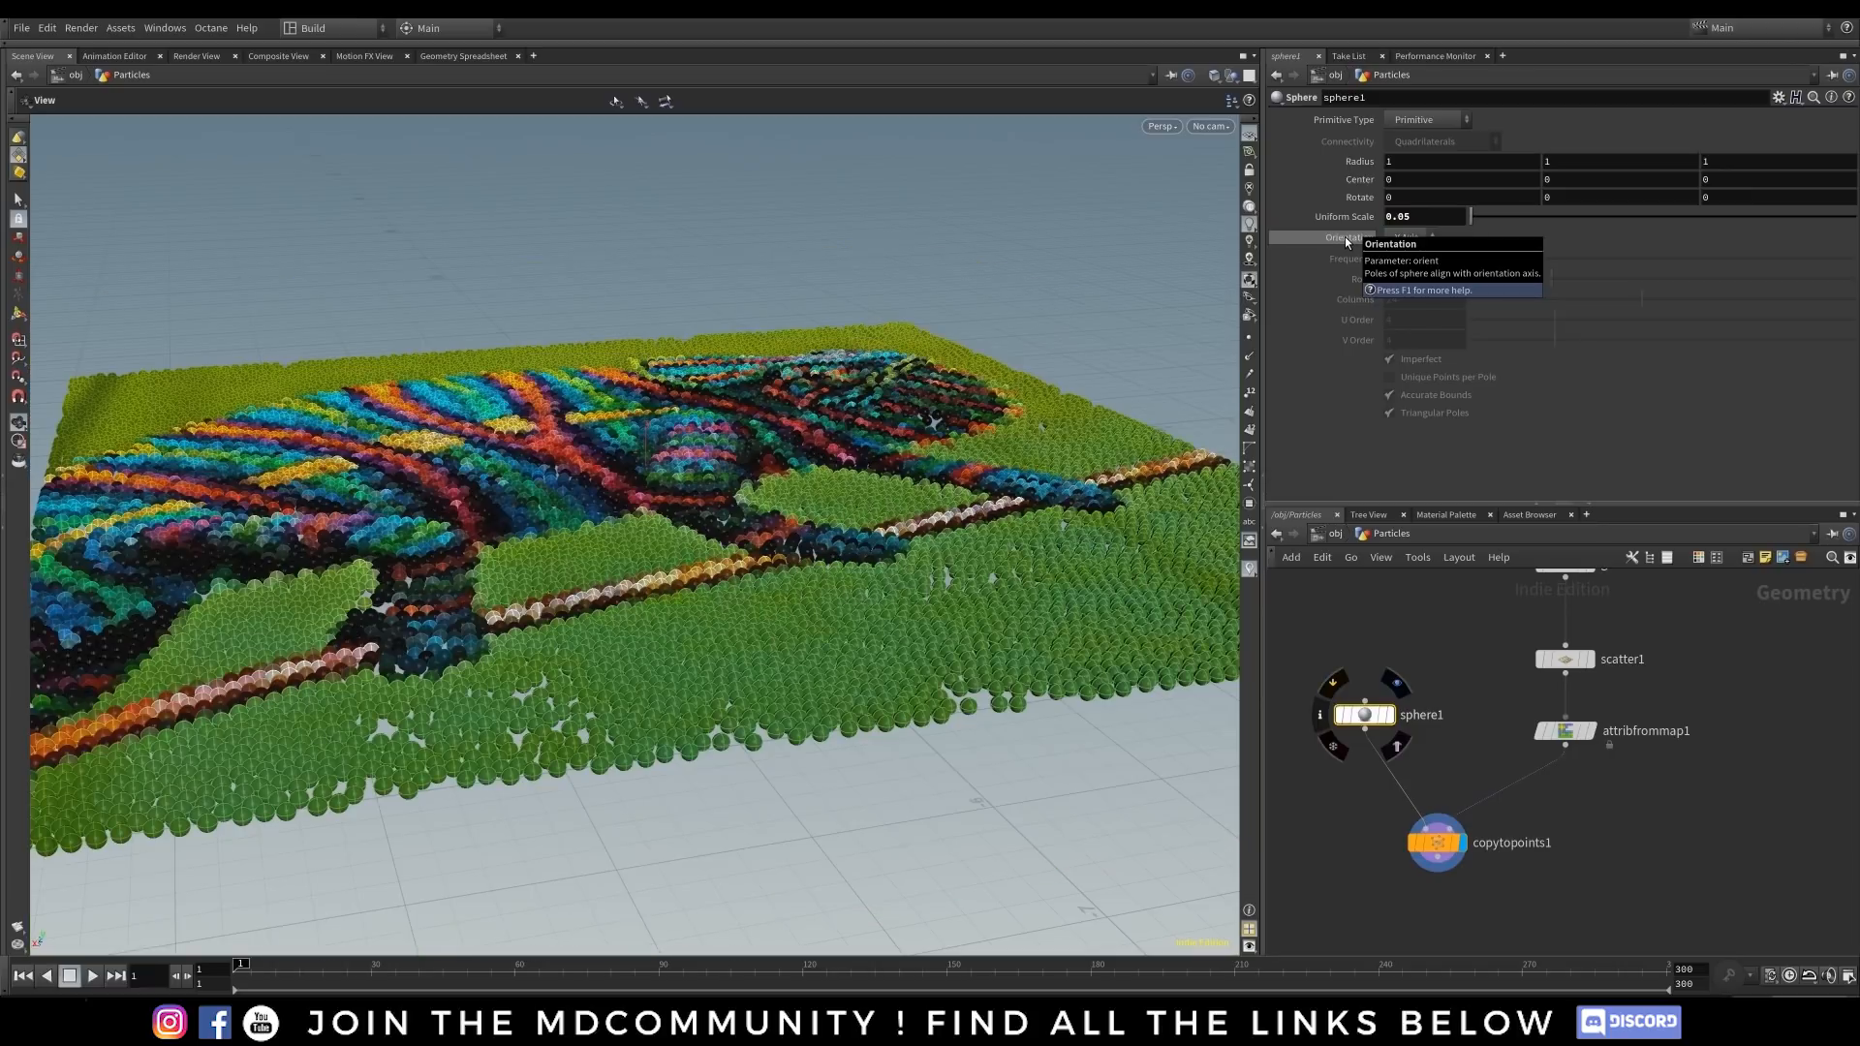
left_click_drag(578, 577, 619, 677)
scroll(640, 620, "down", 3)
left_click_drag(665, 557, 558, 598)
left_click_drag(592, 521, 606, 534)
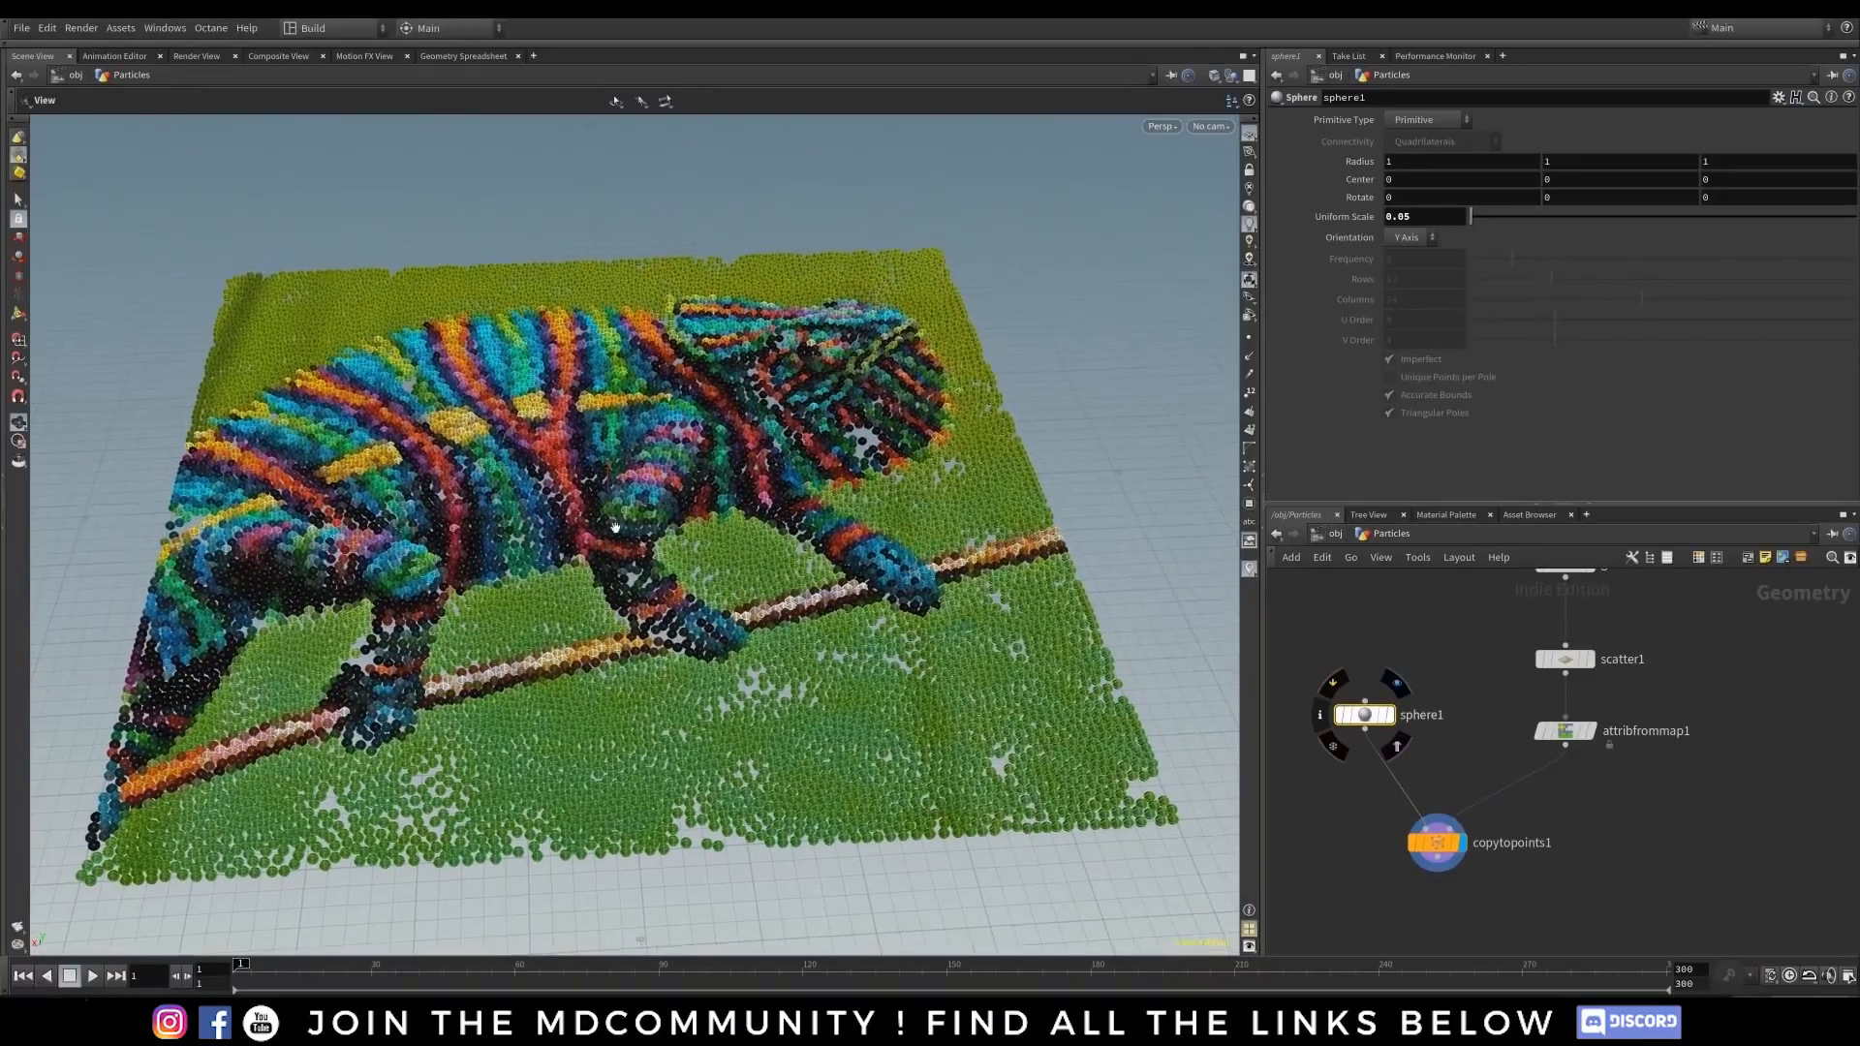
- Set the viewport shading to Smooth Shaded
left_click(1212, 77)
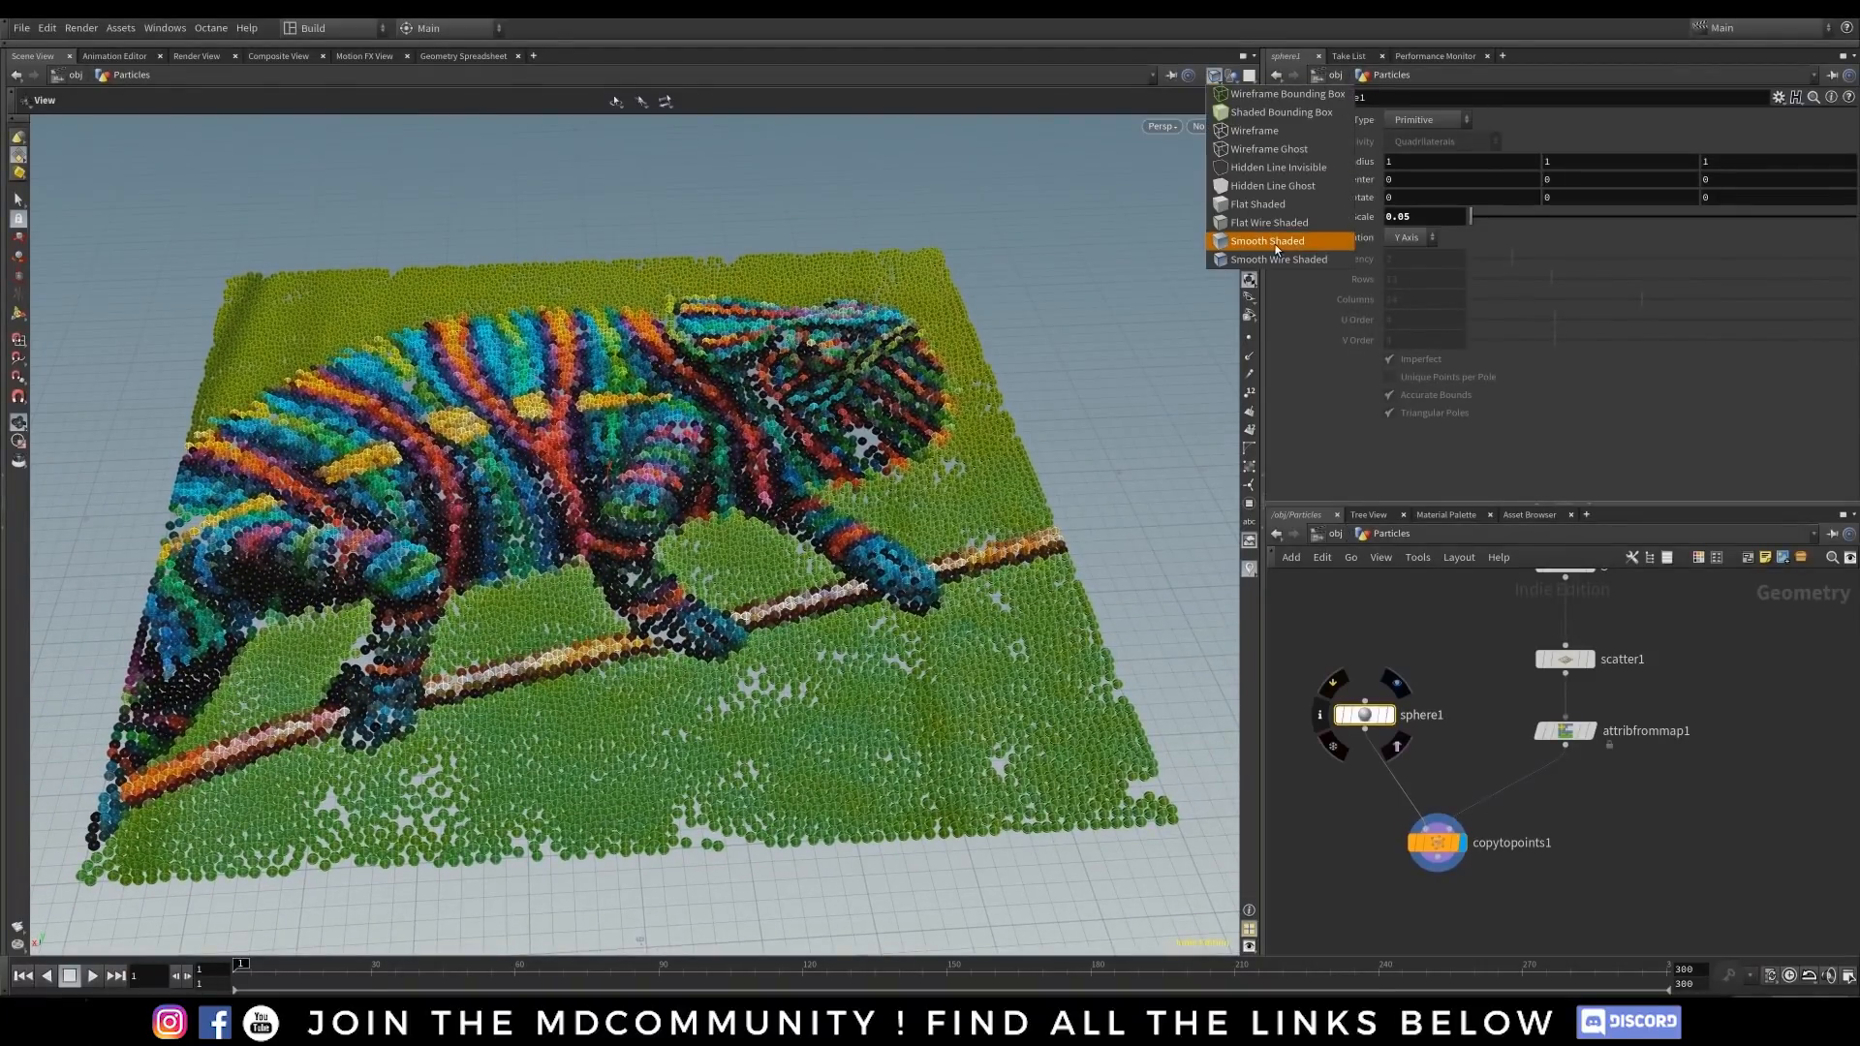
left_click(1252, 242)
scroll(643, 572, "up", 5)
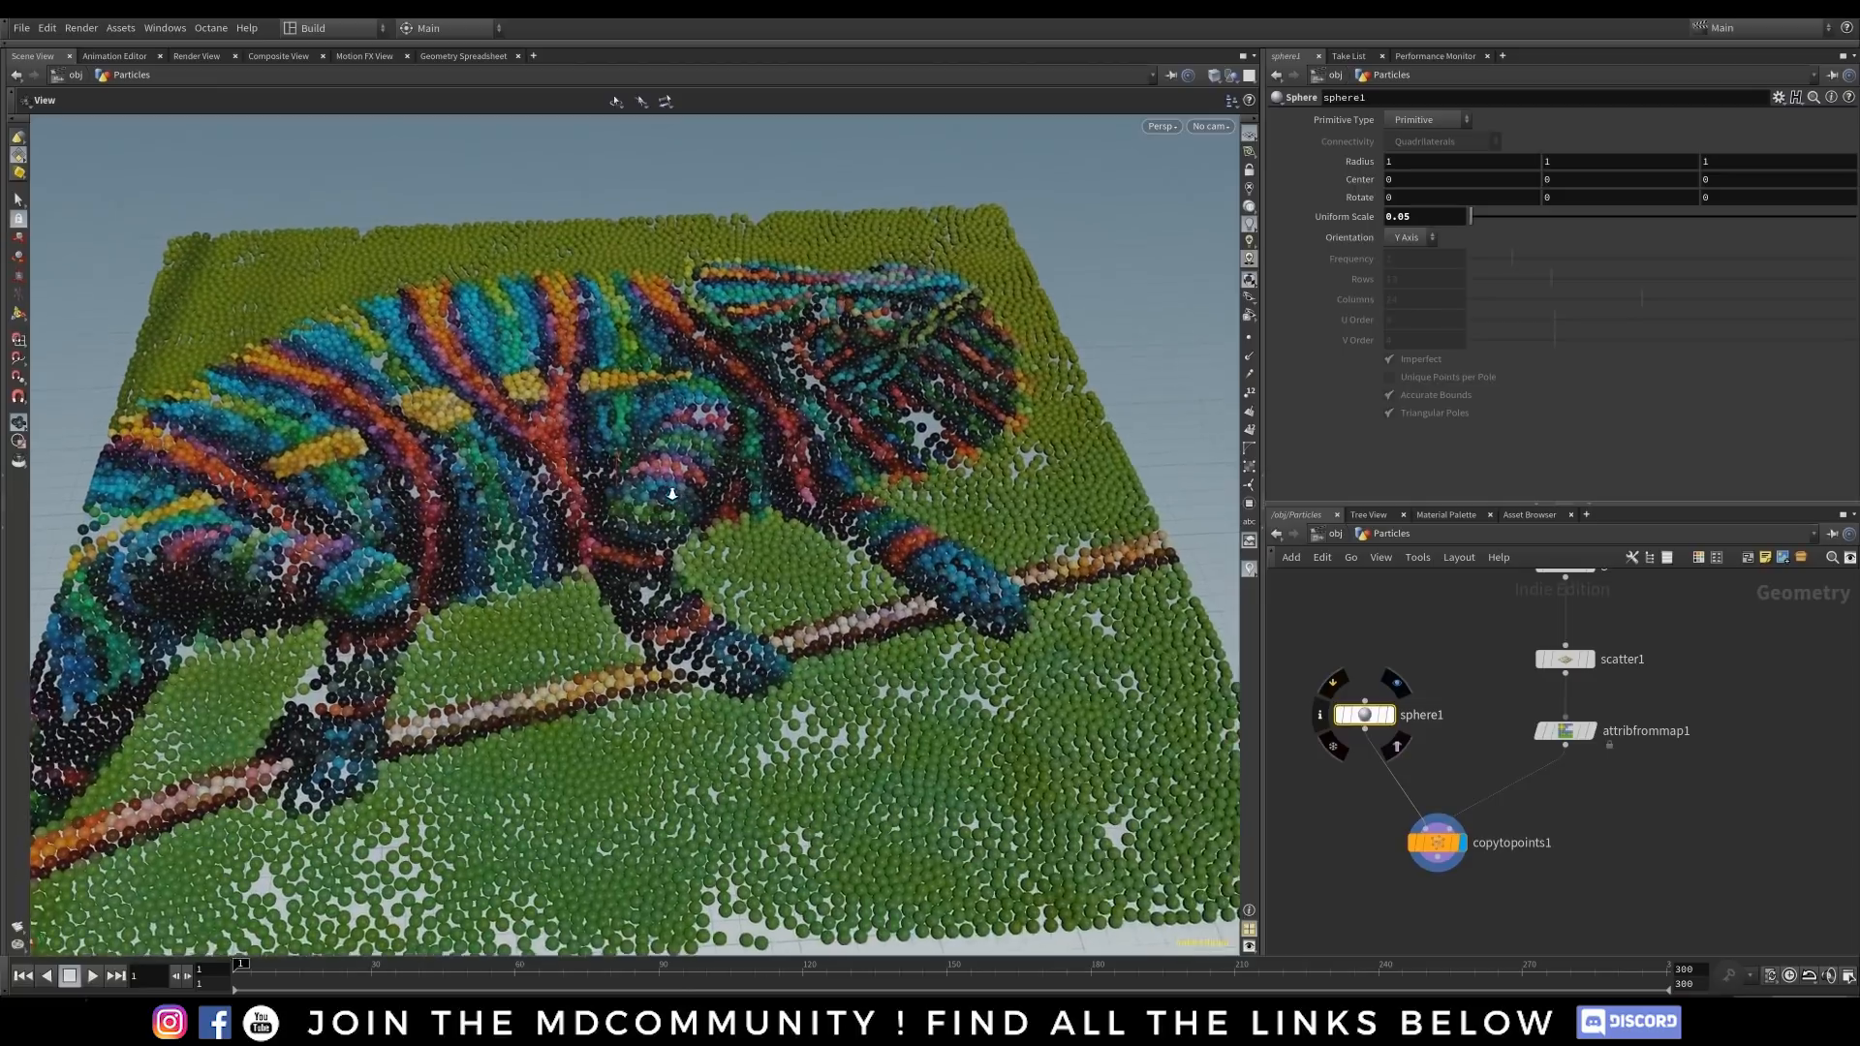
left_click_drag(641, 570, 645, 563)
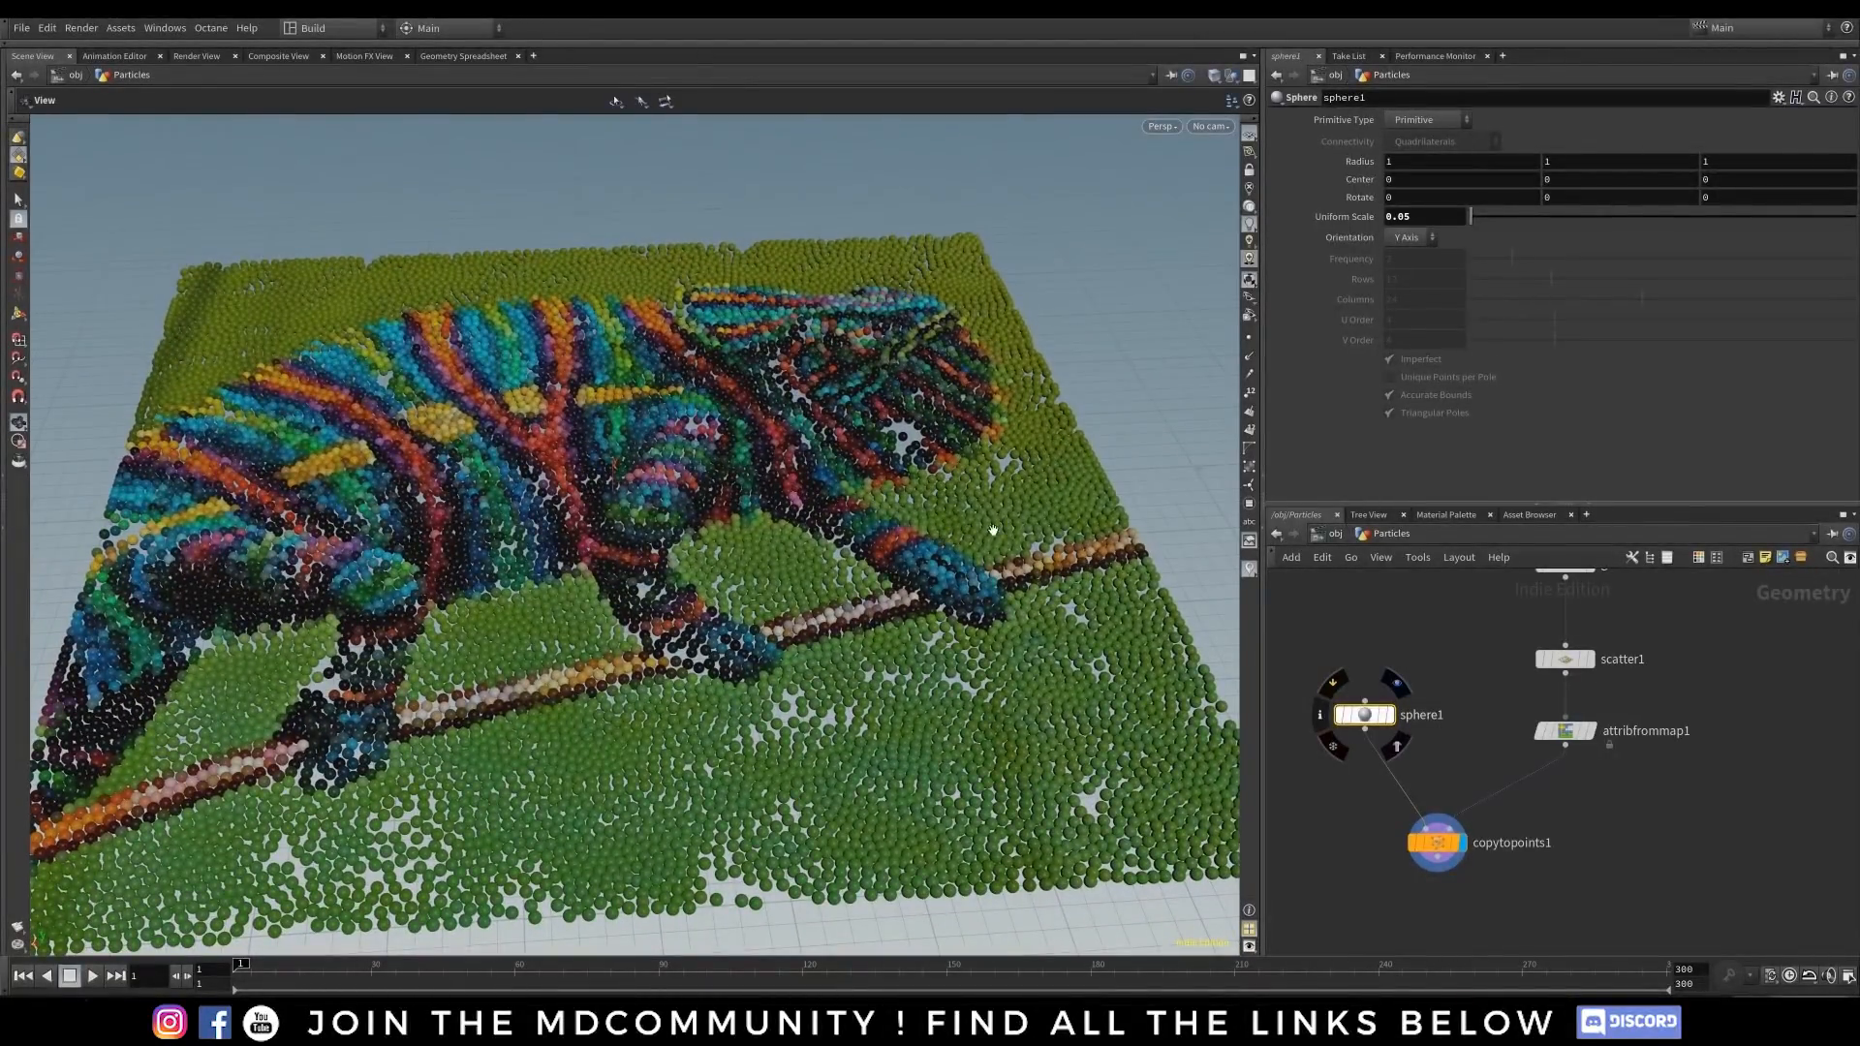
left_click_drag(766, 563, 646, 554)
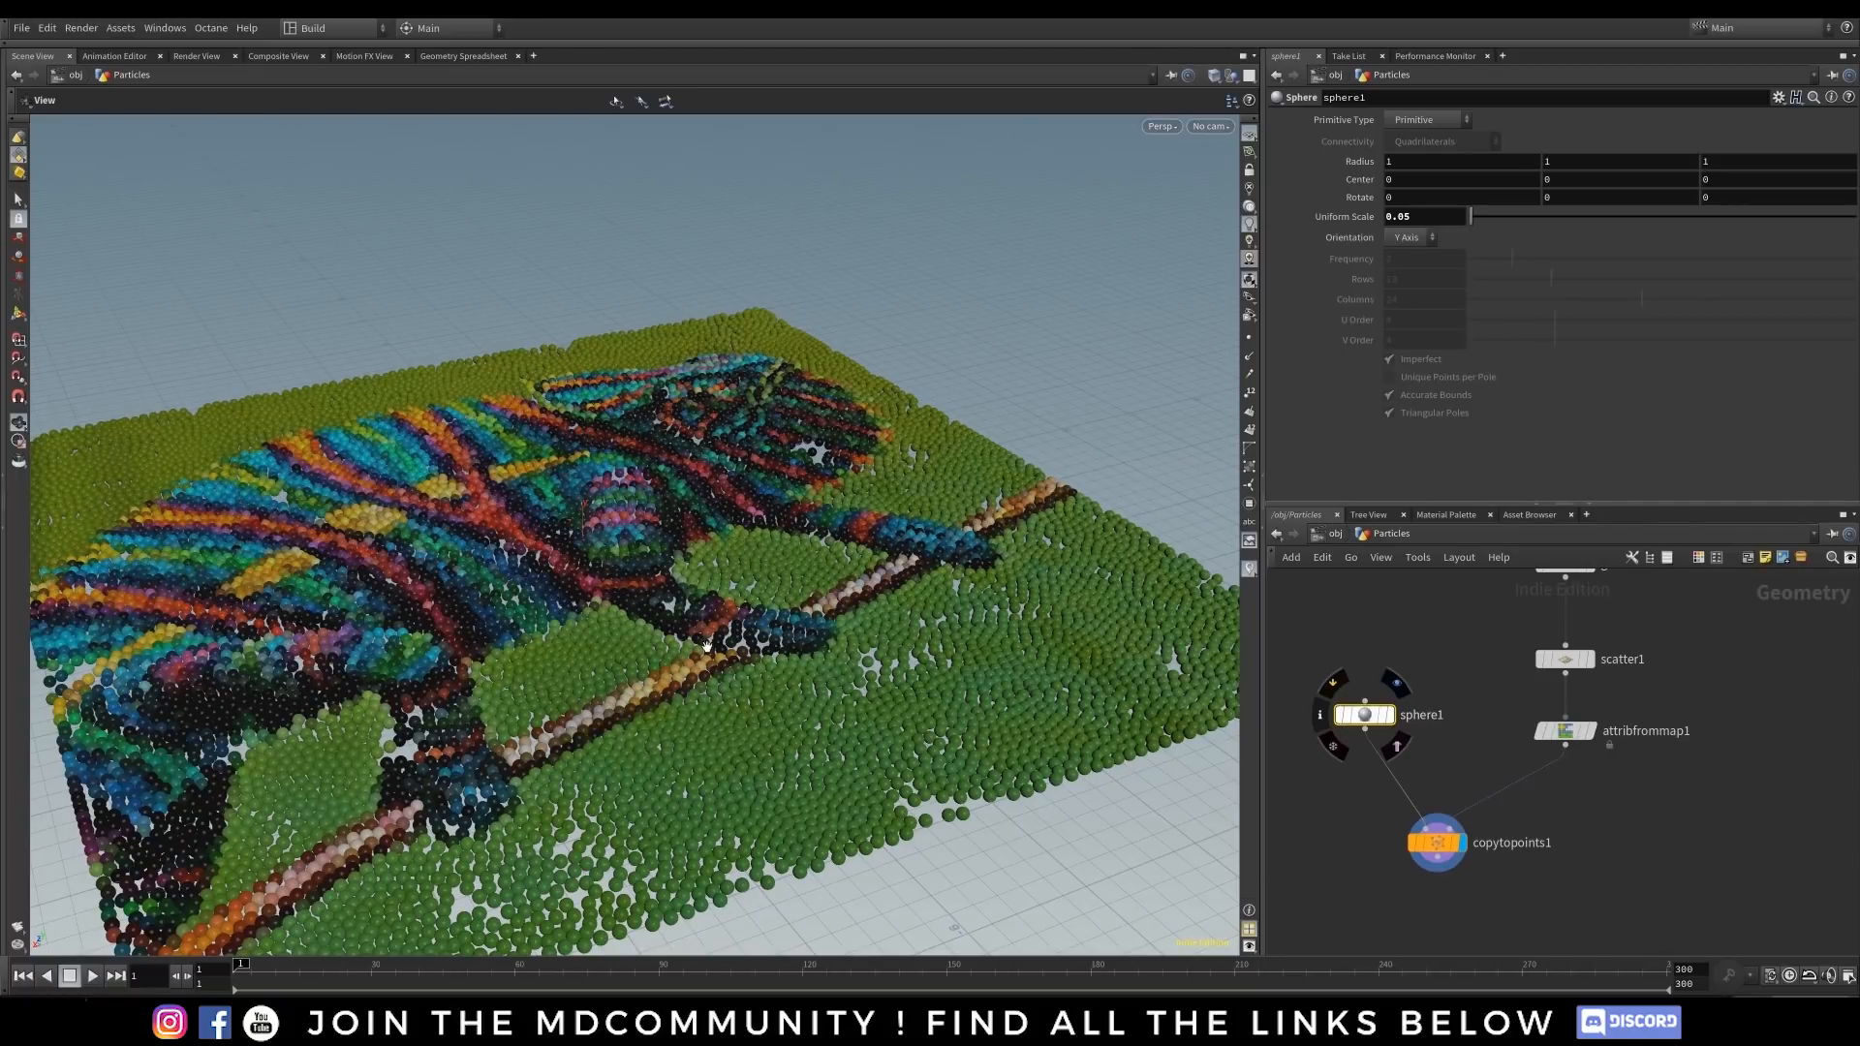
scroll(705, 654, "up", 5)
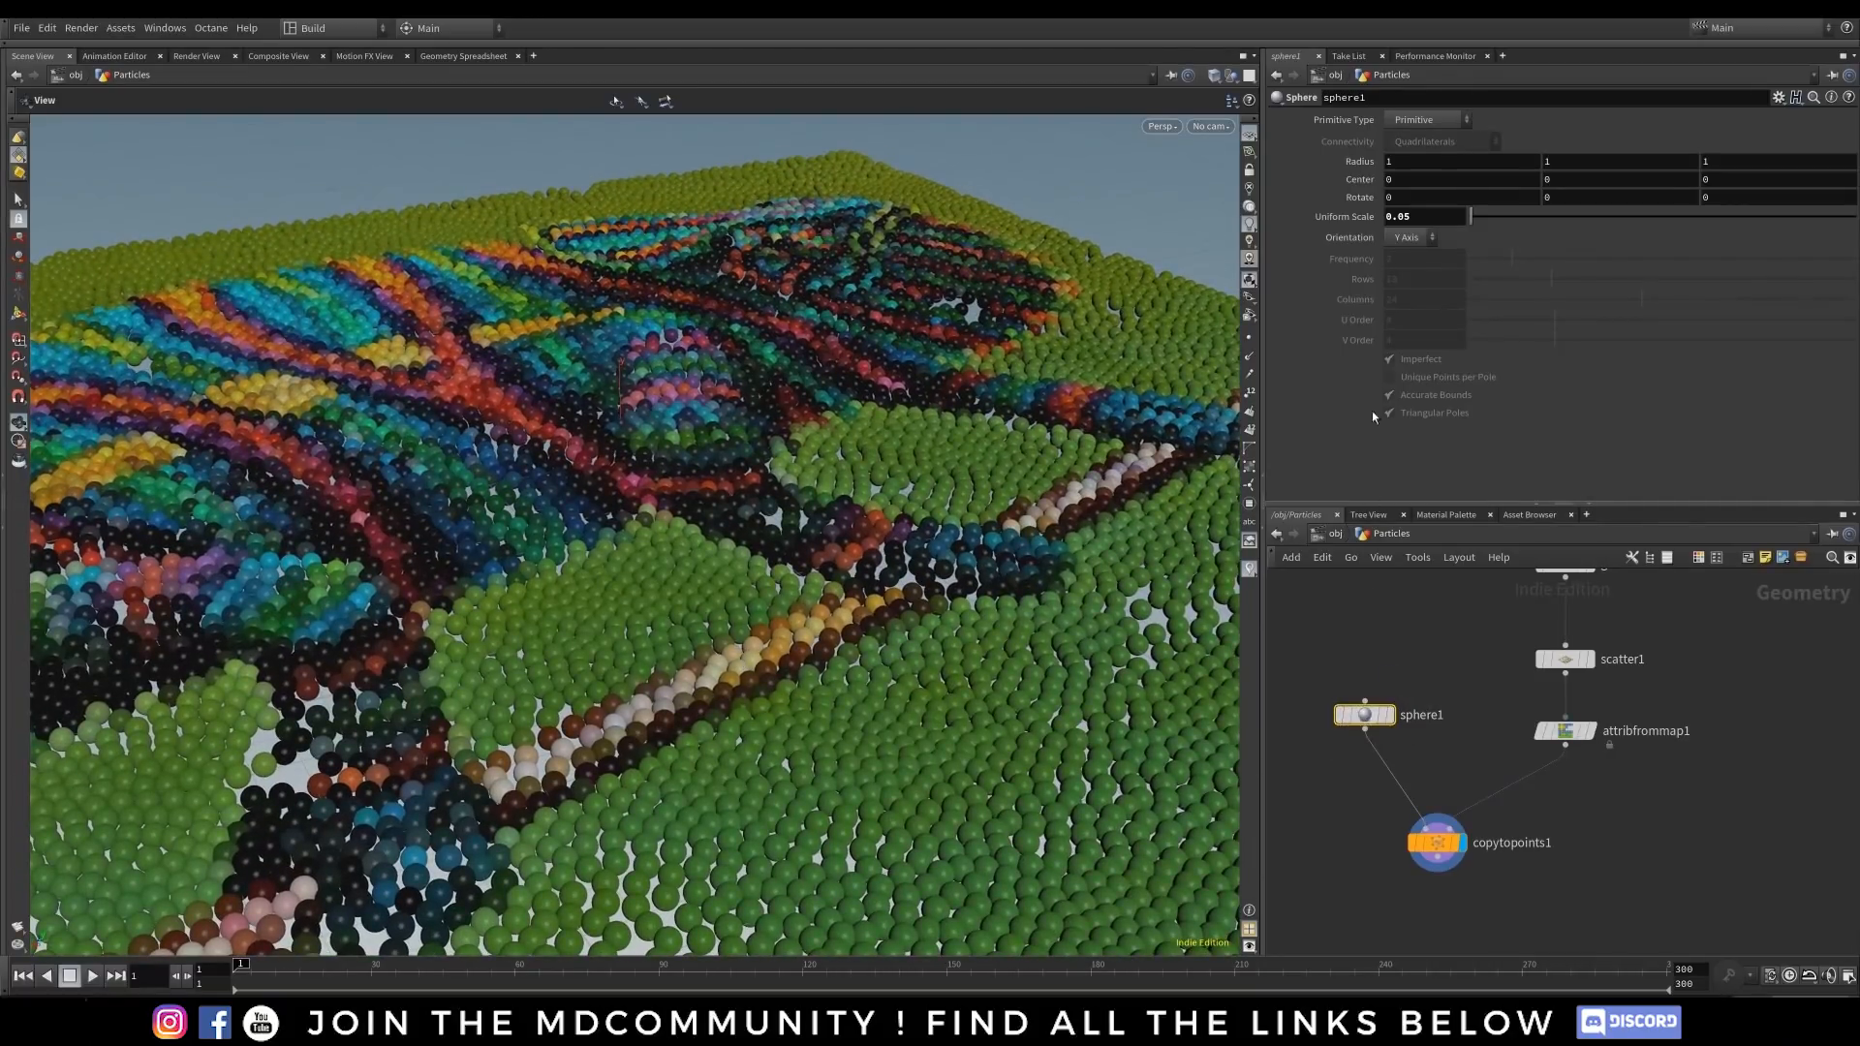
left_click_drag(1395, 216, 1389, 217)
left_click(1351, 634)
left_click_drag(831, 571, 598, 574)
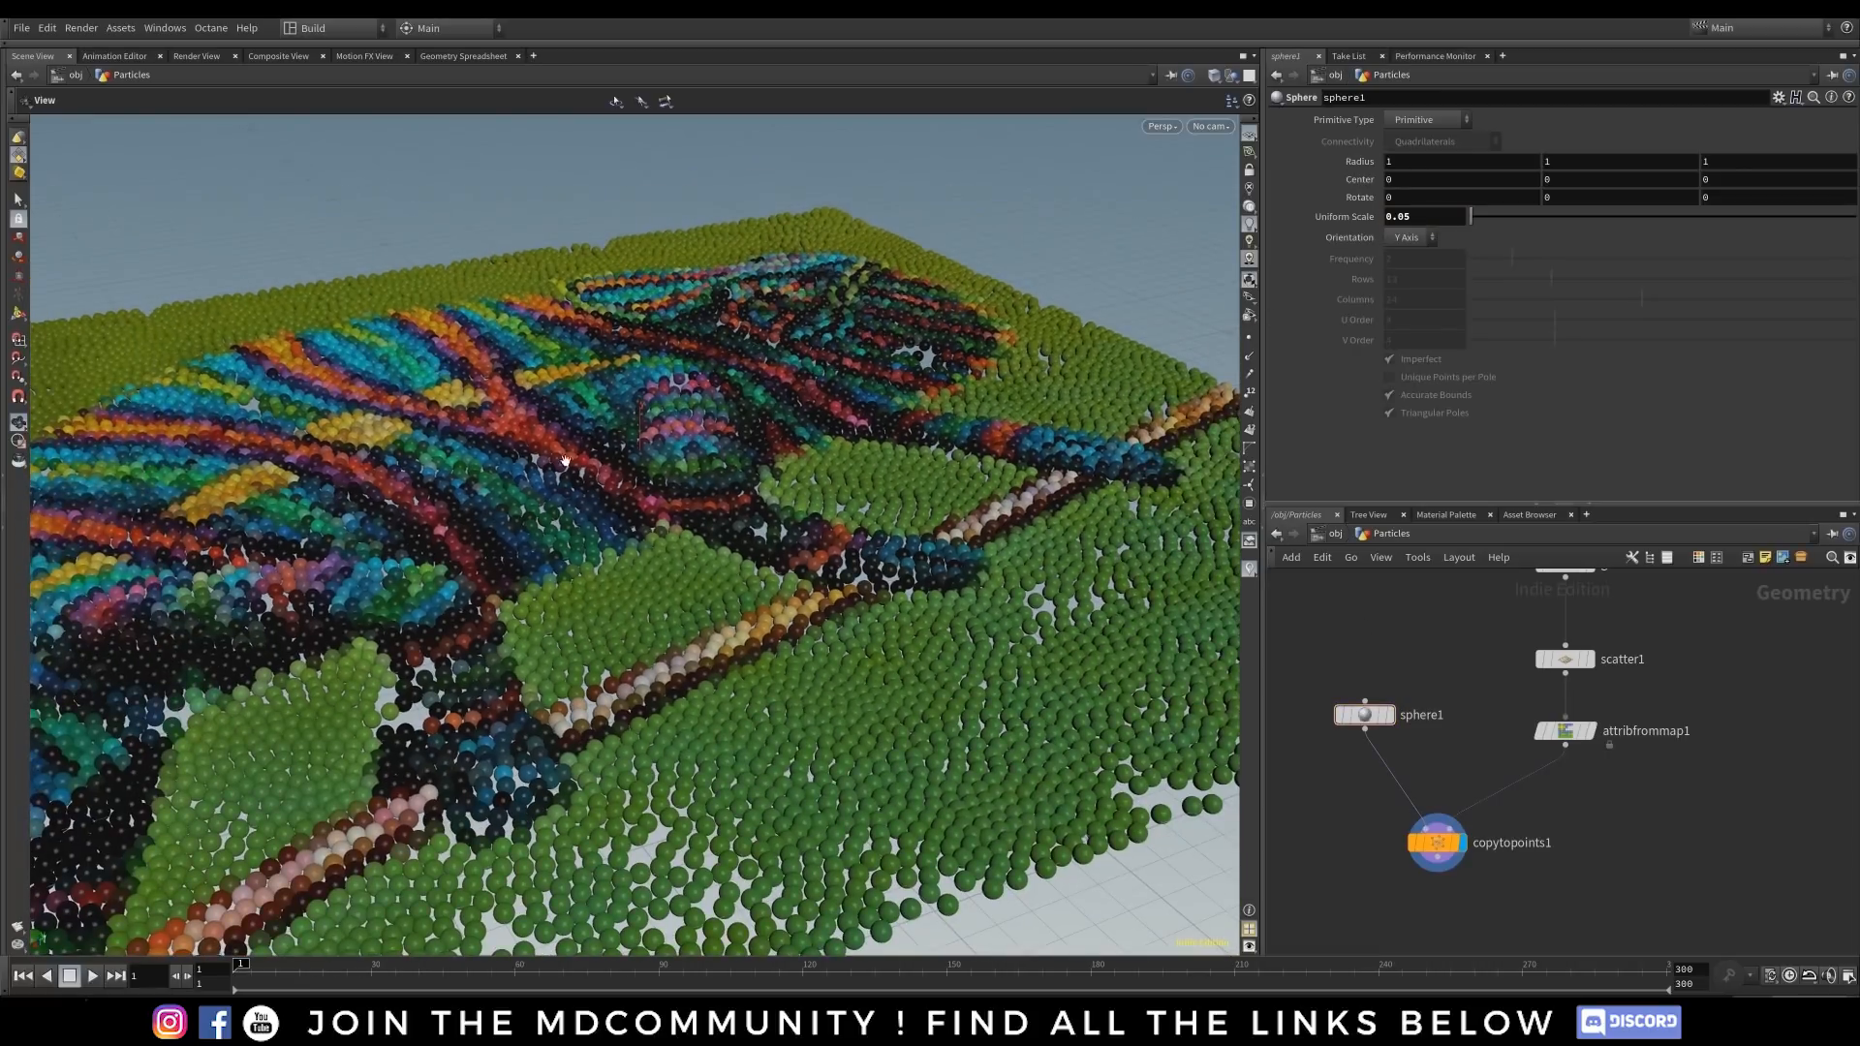
left_click_drag(479, 602, 751, 847)
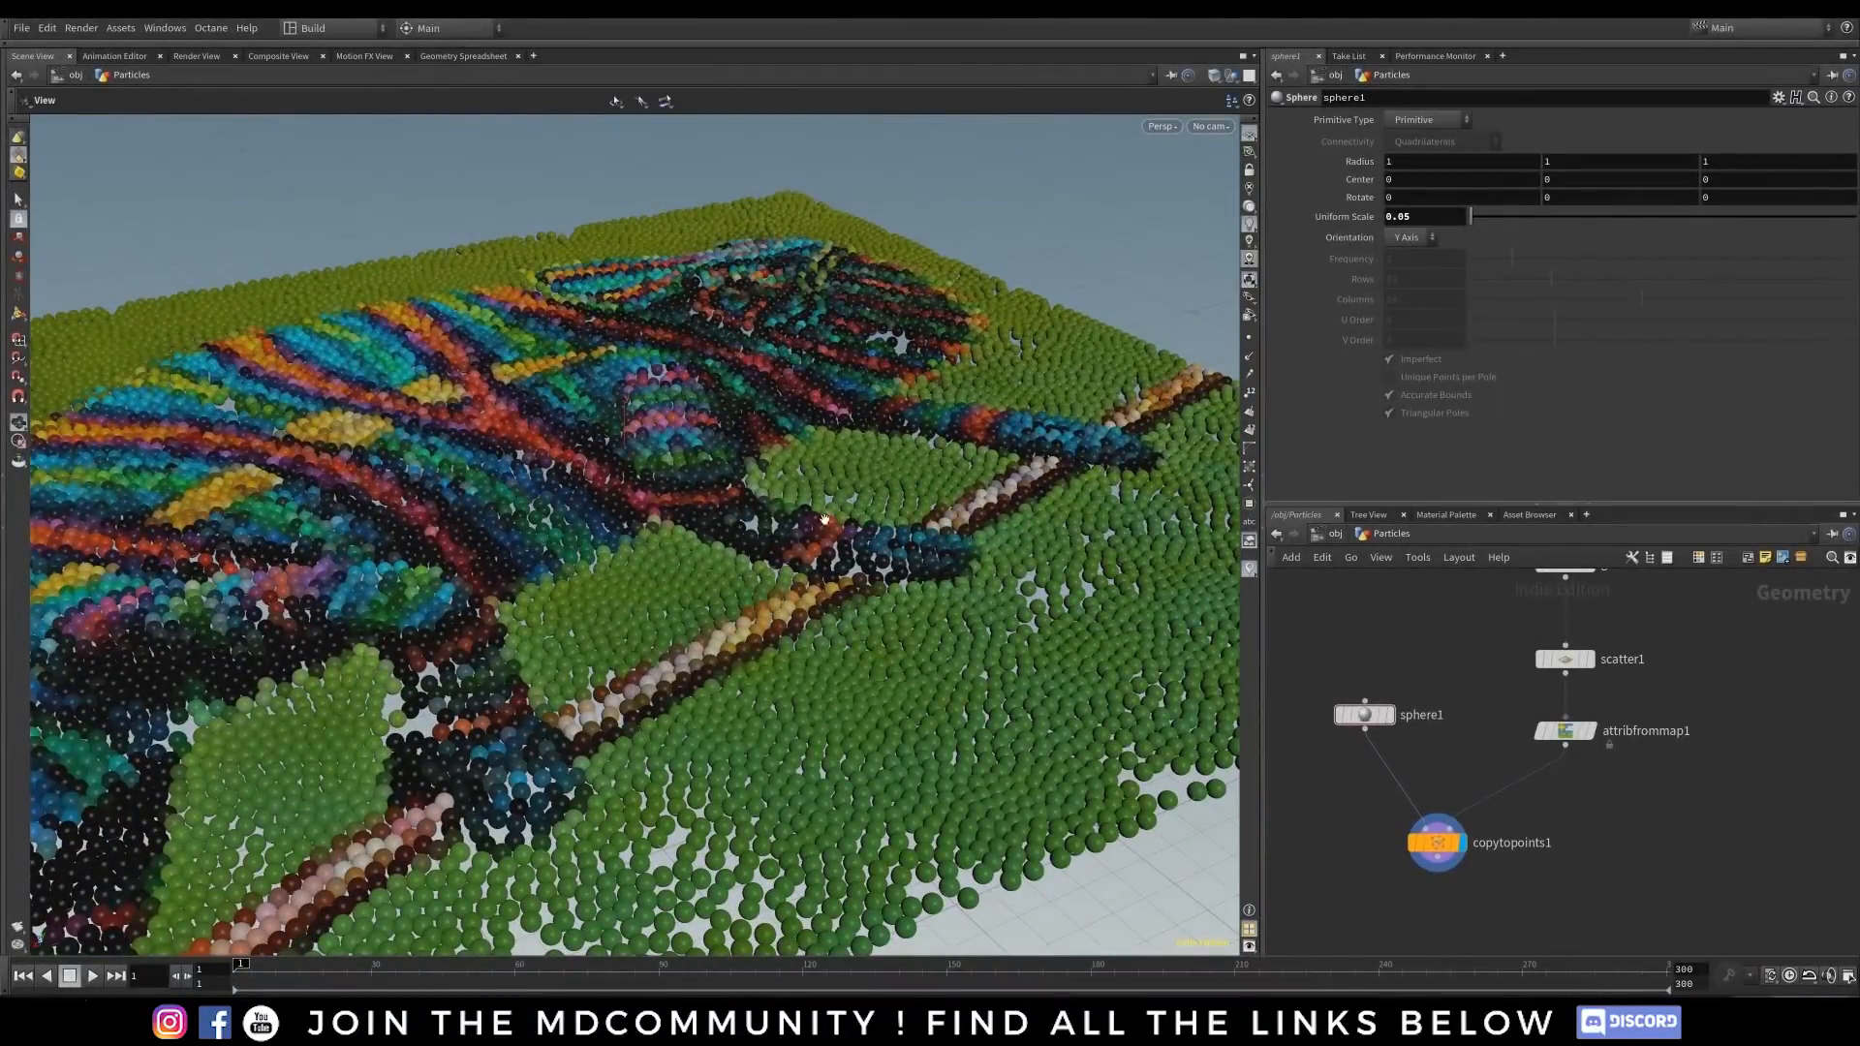
- Bring up the PixelBalls reference render in the photo viewer and return to Houdini
mouse_move(854, 1022)
left_click(904, 954)
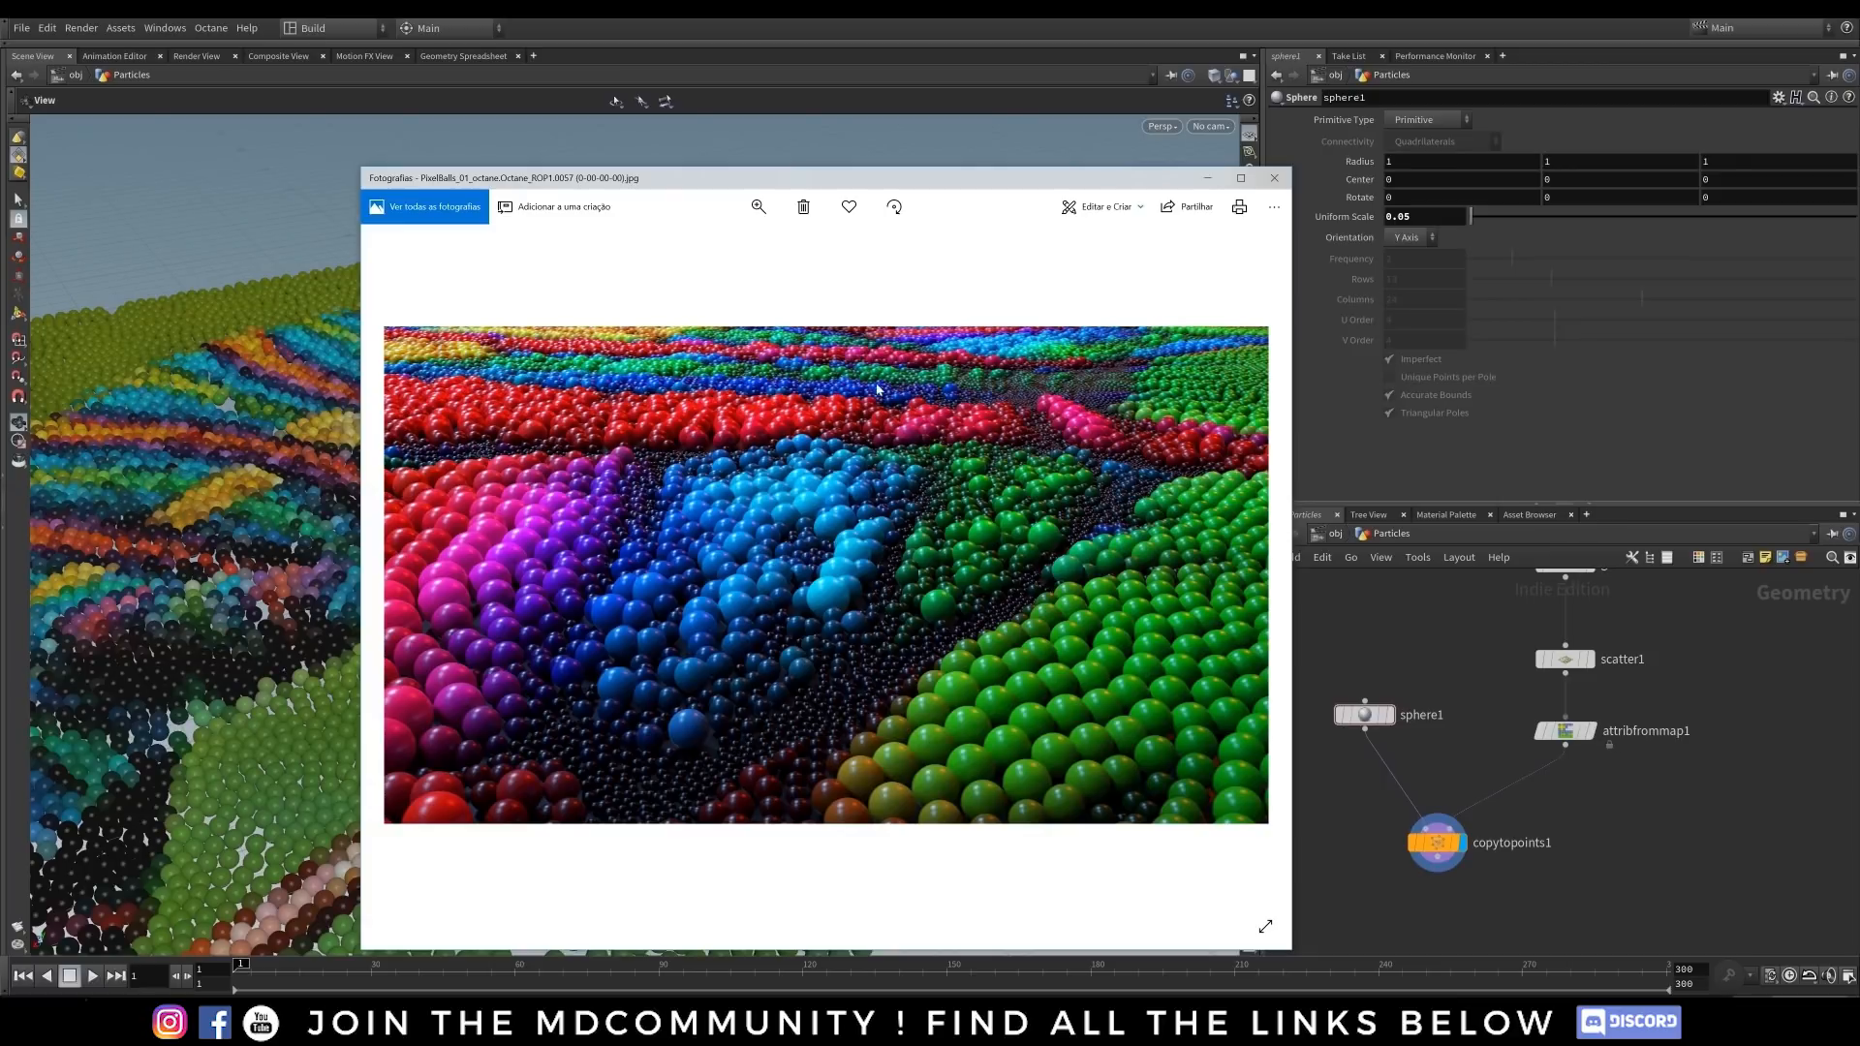
left_click(1435, 654)
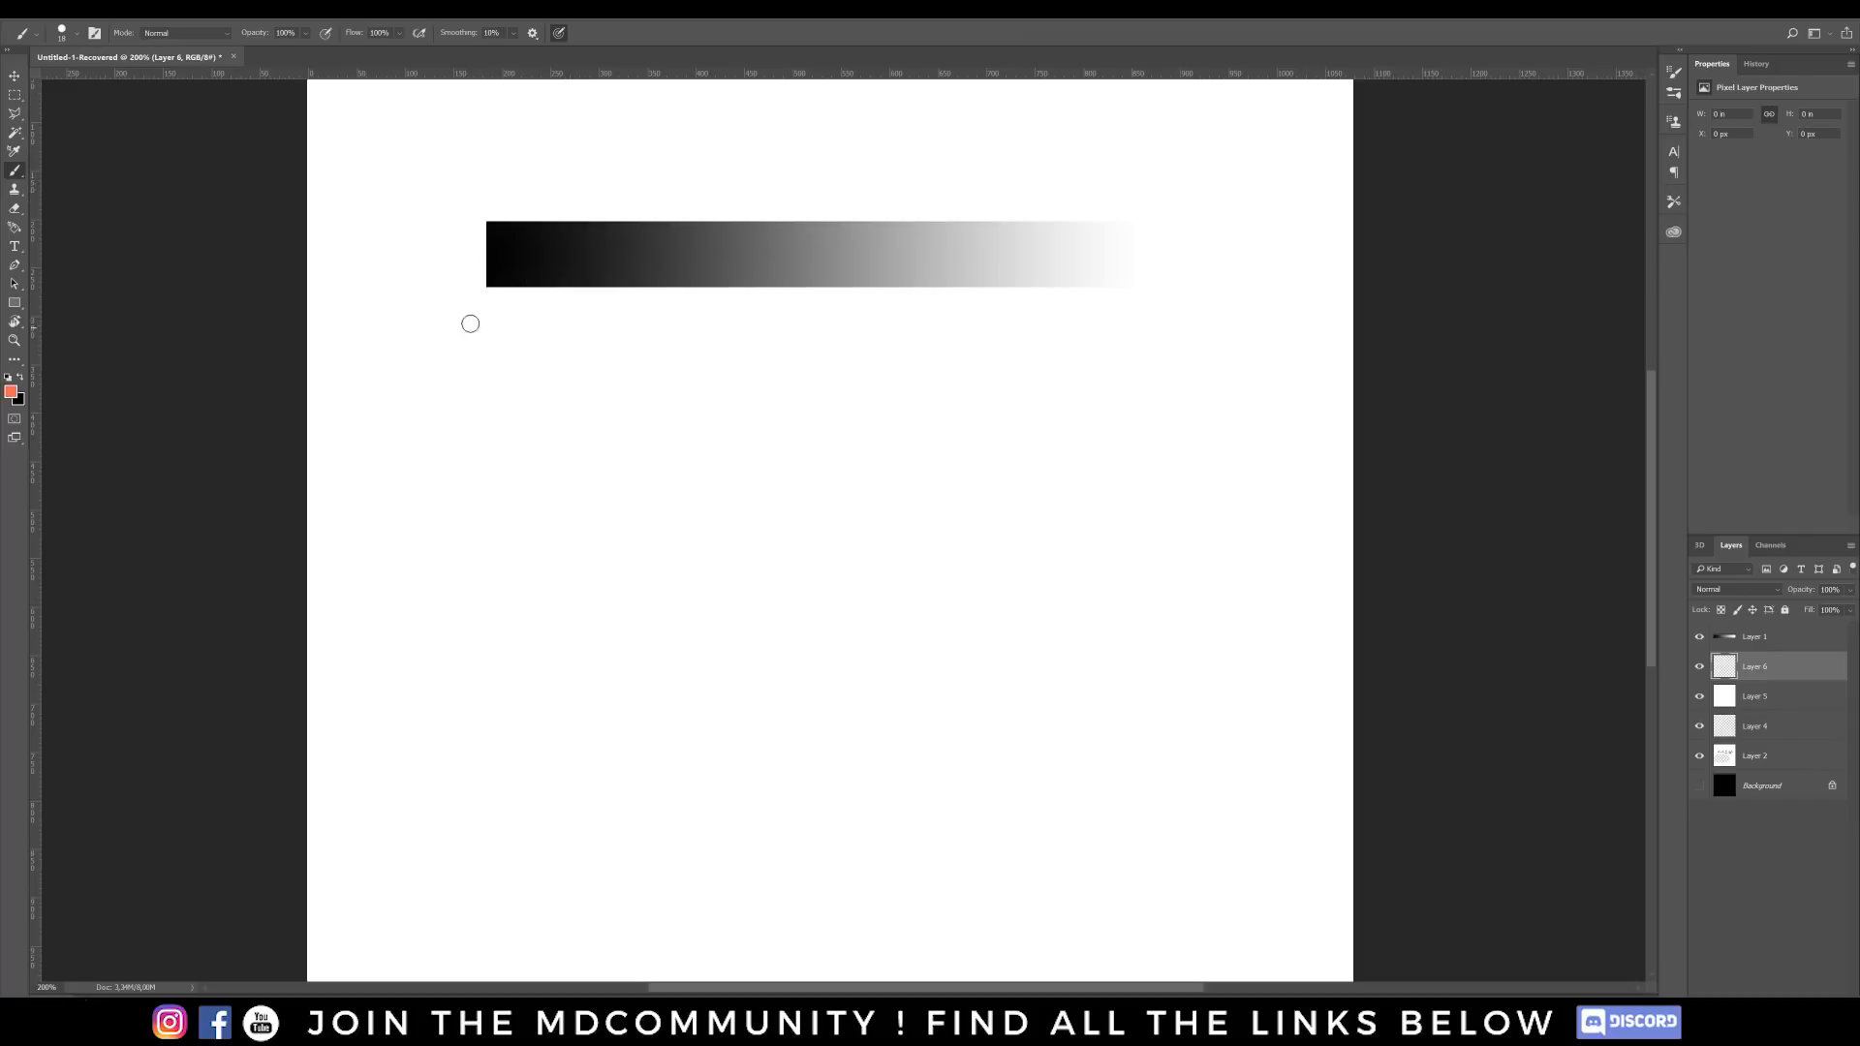
- In Photoshop, paint an orange dot below the gradient's black end, a down arrow and large circle at its white end, and a long arrow between
left_click(484, 331)
mouse_move(1178, 240)
left_mouse_down()
mouse_move(1177, 321)
mouse_move(1202, 327)
left_mouse_up()
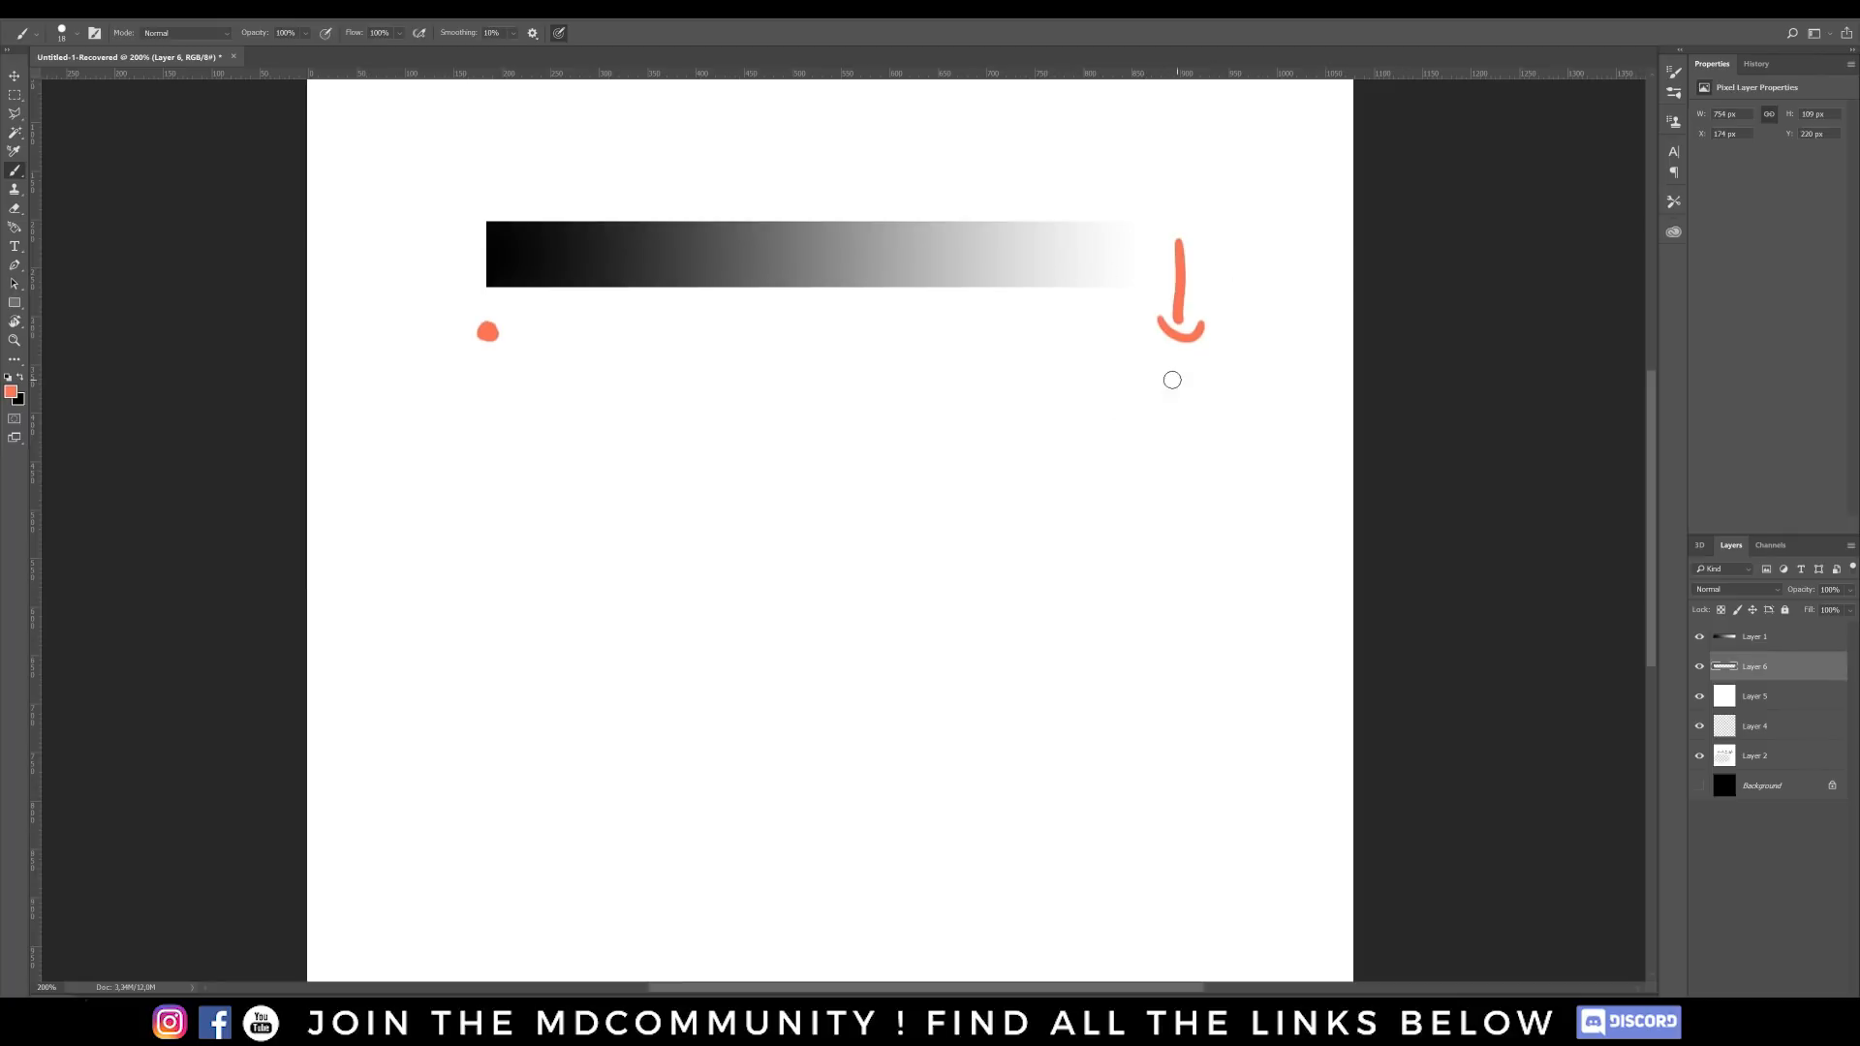
mouse_move(1189, 360)
left_mouse_down()
mouse_move(1203, 443)
mouse_move(1183, 358)
left_mouse_up()
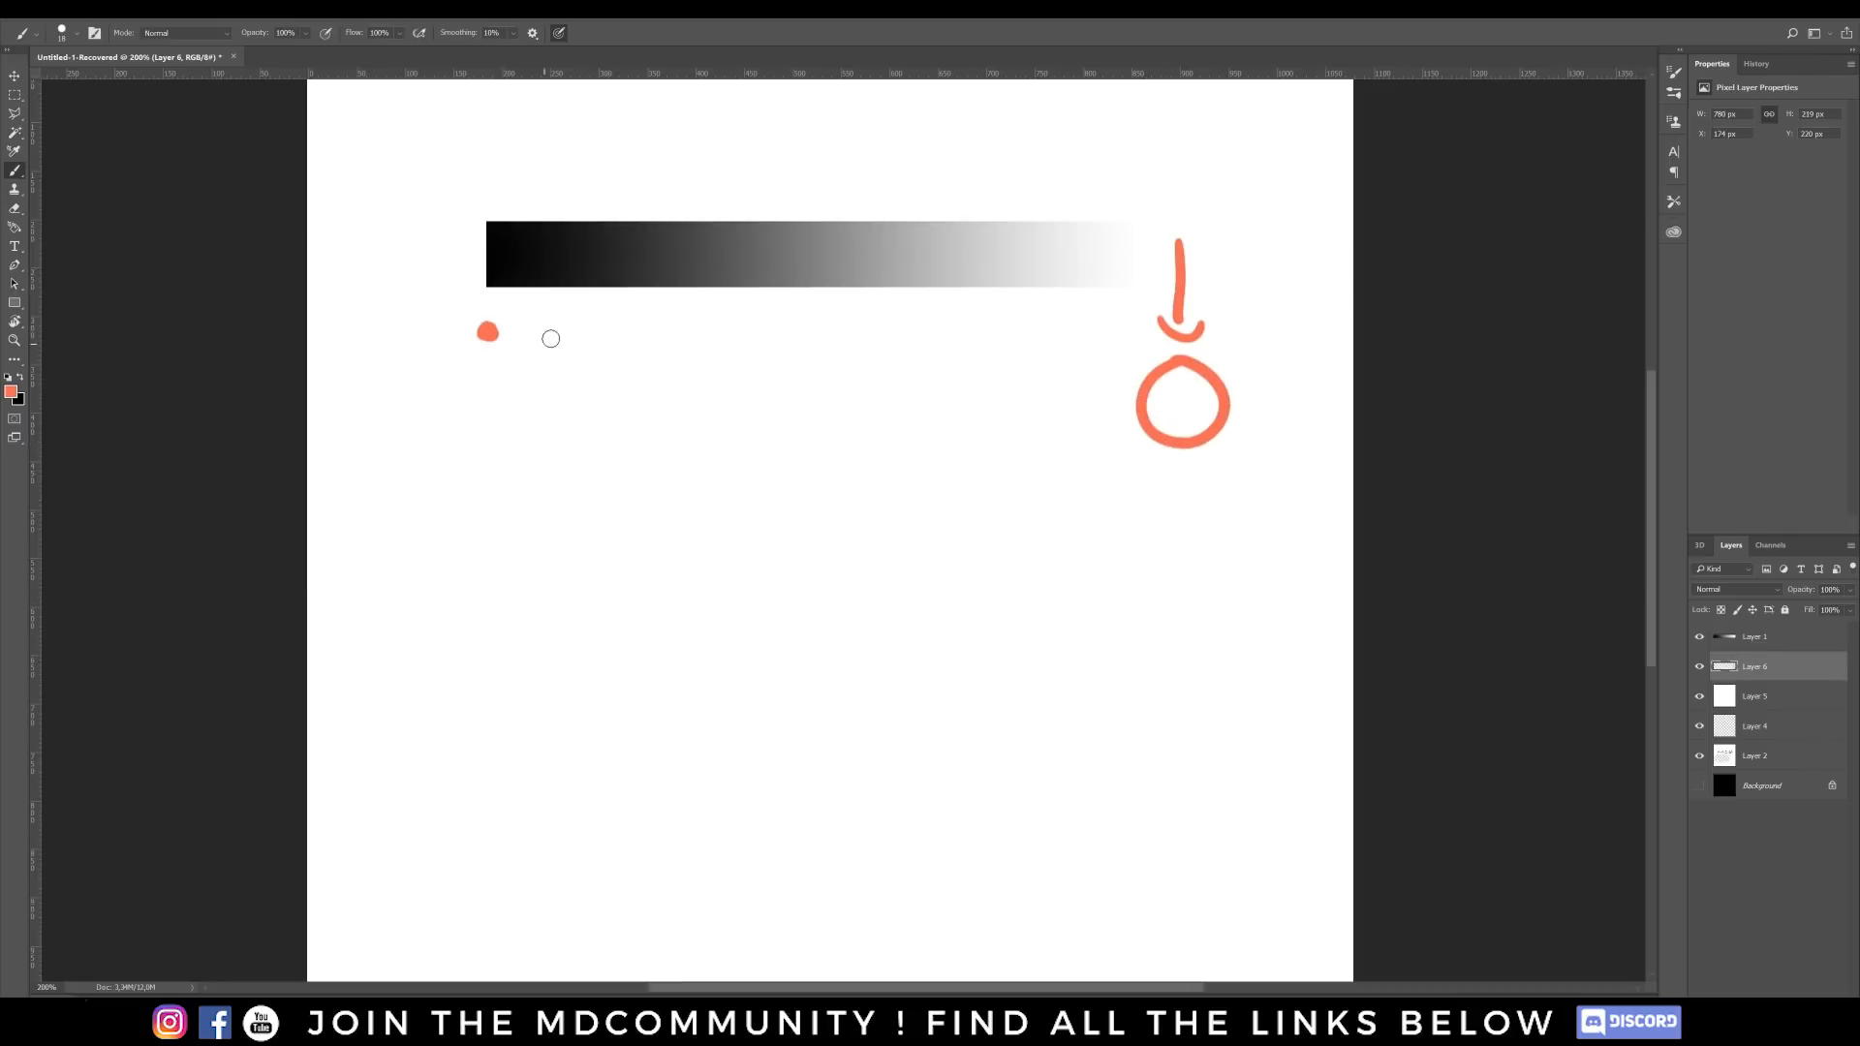
mouse_move(492, 394)
left_mouse_down()
mouse_move(1094, 475)
mouse_move(1051, 507)
left_mouse_up()
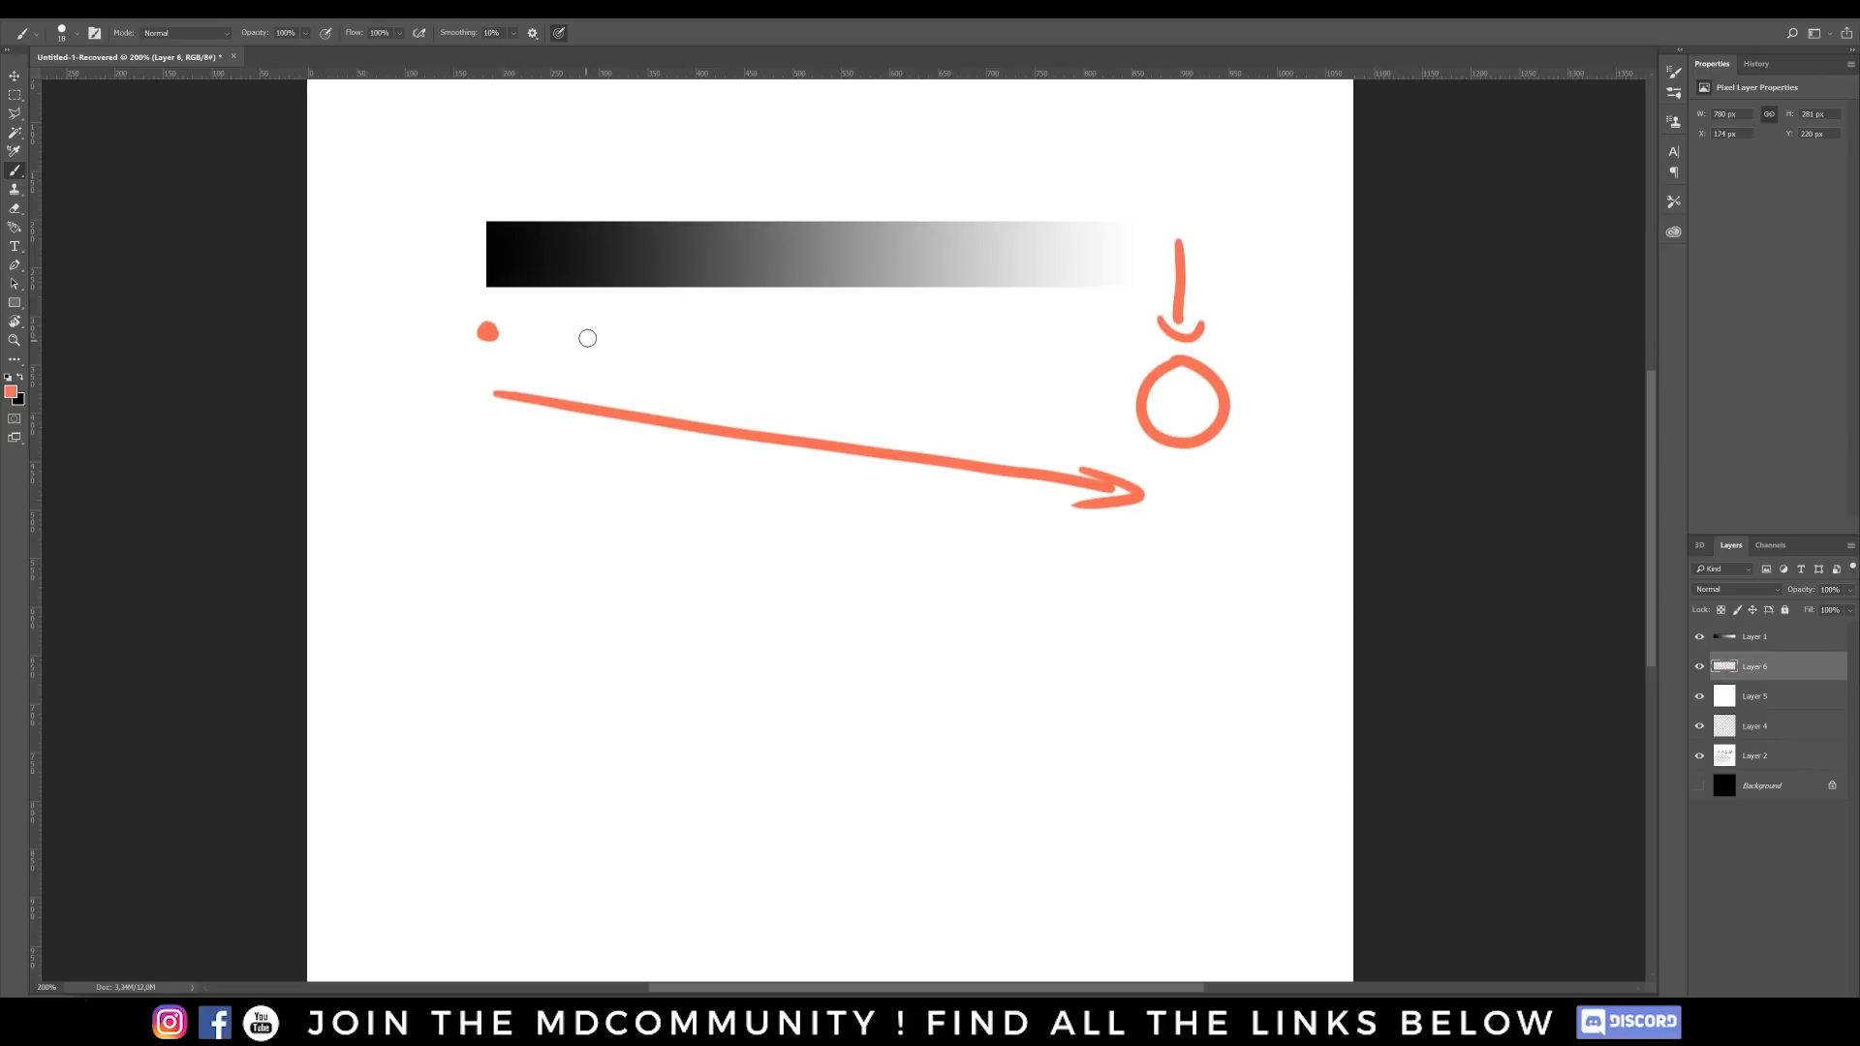
- Paint a row of progressively larger orange circles between the small dot and the large circle
left_click_drag(554, 337, 557, 341)
left_click_drag(691, 347, 683, 358)
left_click_drag(883, 366, 920, 378)
mouse_move(1051, 356)
left_mouse_down()
mouse_move(1089, 383)
mouse_move(1048, 348)
left_mouse_up()
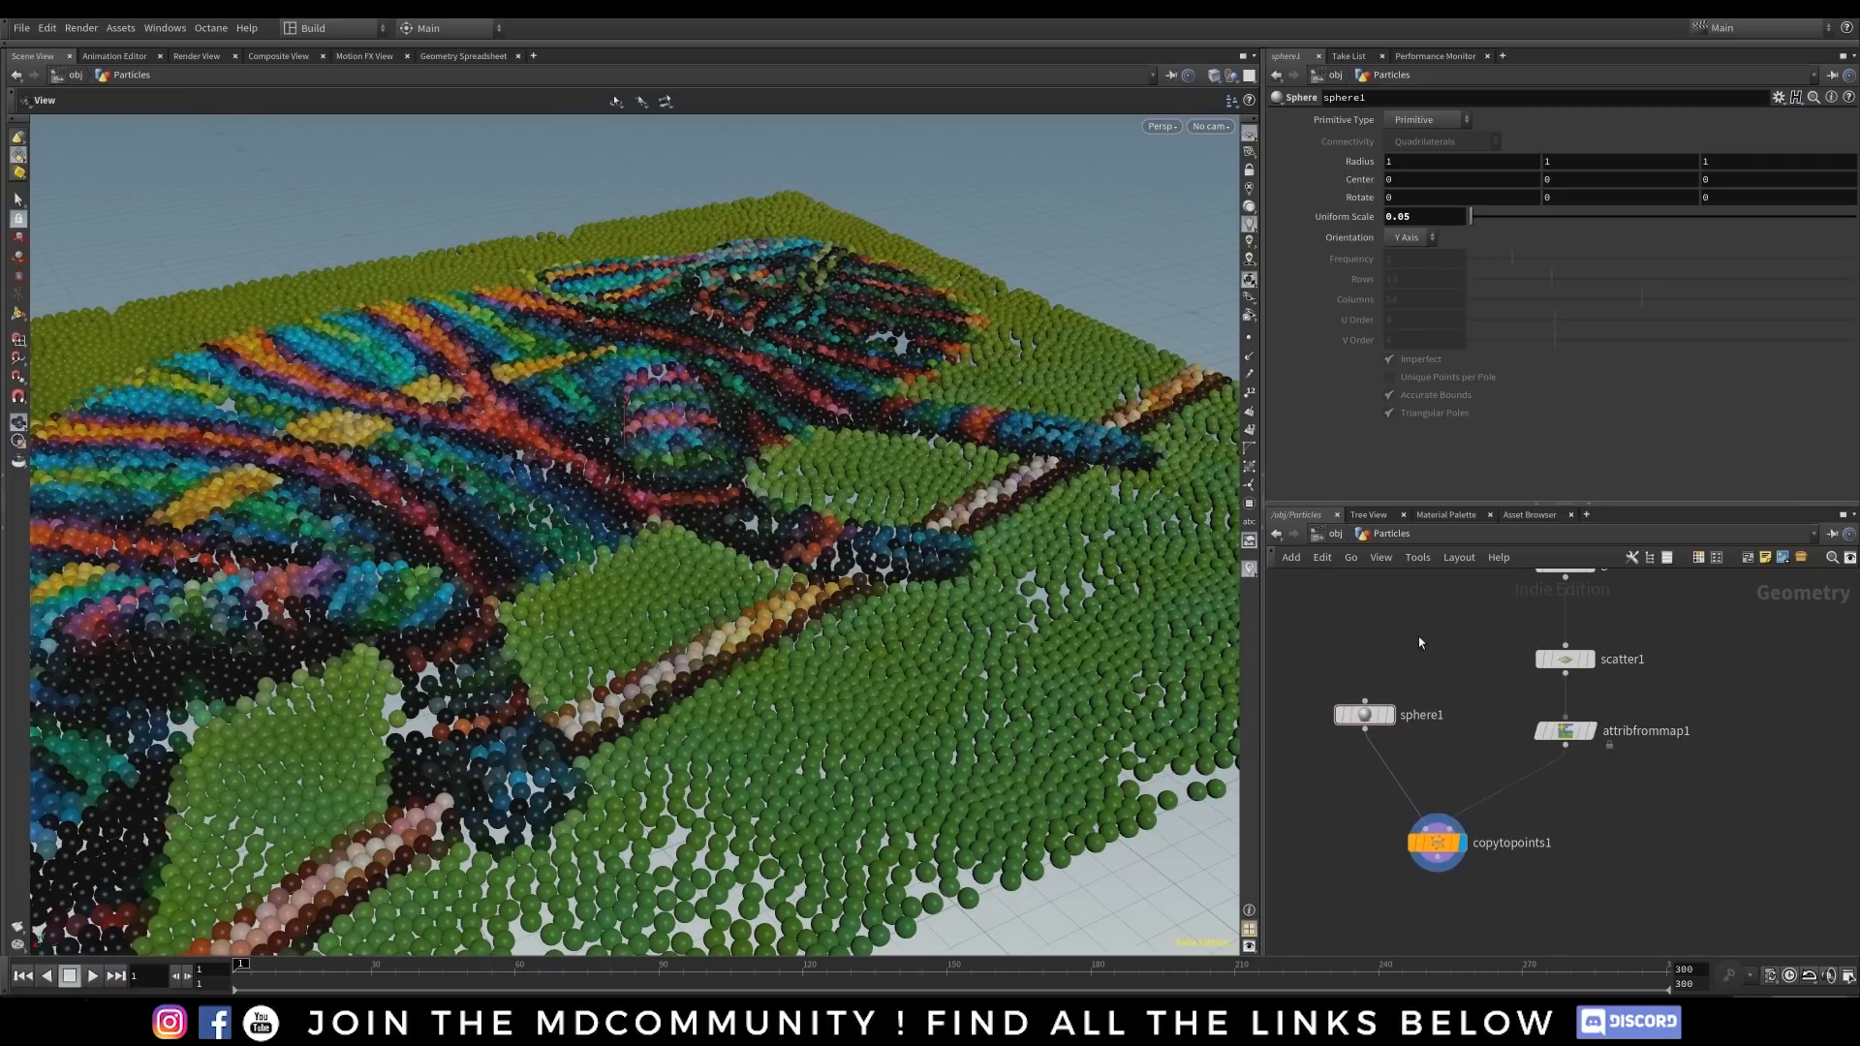
- Return to Houdini, add a Point Wrangle node below Attribute from Map, wire it to that node's output and display it
left_click_drag(692, 588, 655, 585)
middle_click_drag(1600, 794, 1569, 708)
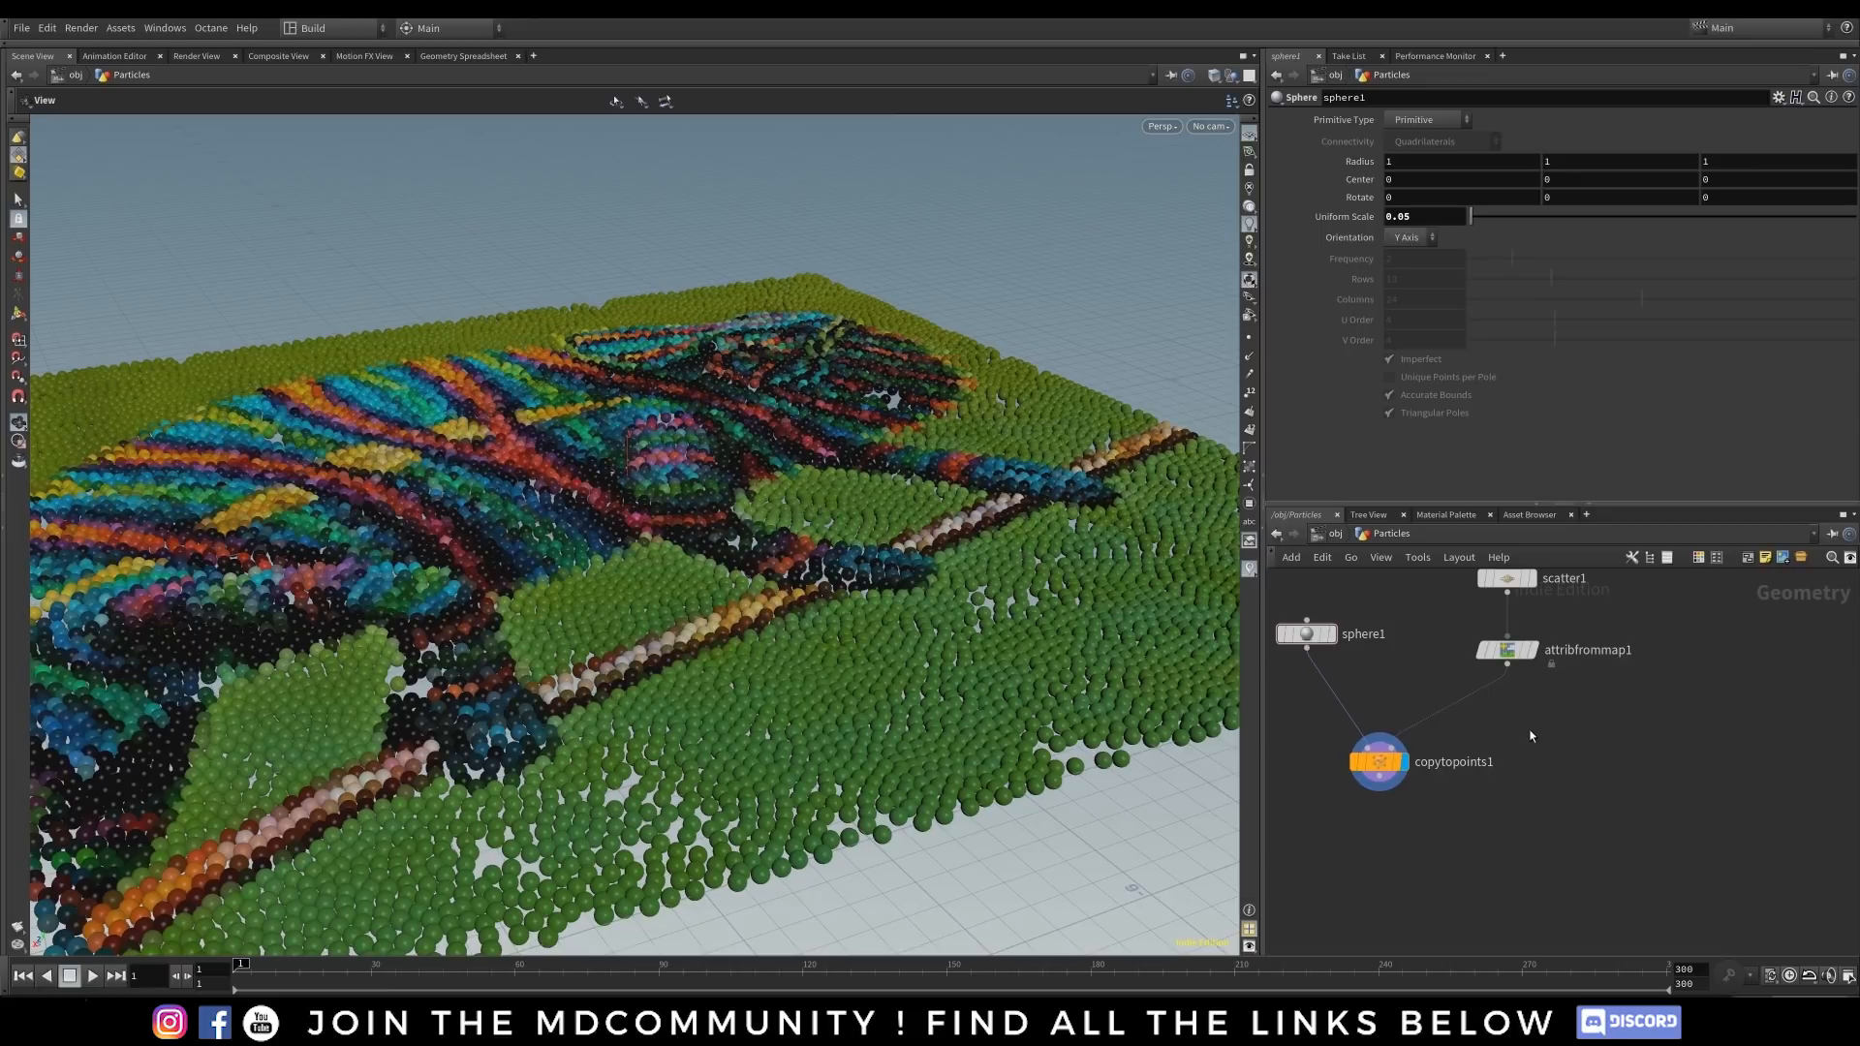
key("Tab")
type("point")
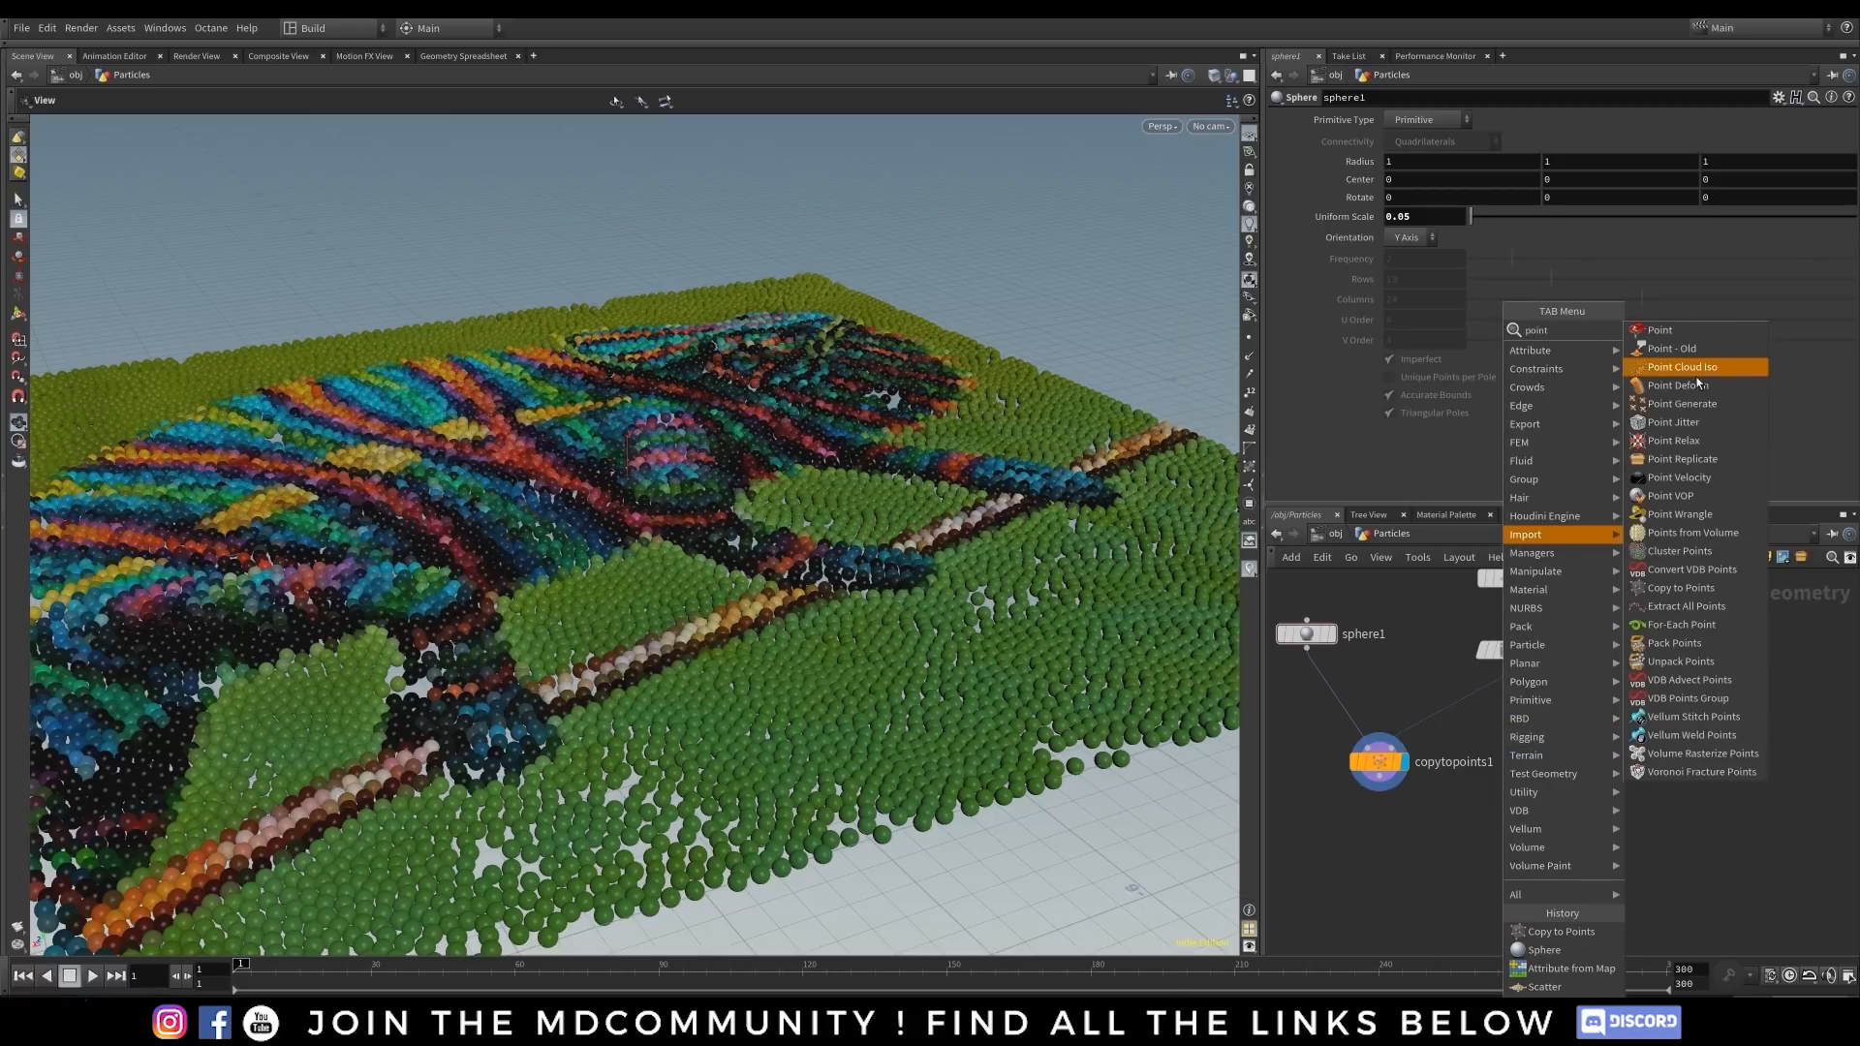
left_click(1705, 517)
left_click(1528, 732)
left_click_drag(1503, 735, 1514, 727)
left_click(1328, 238)
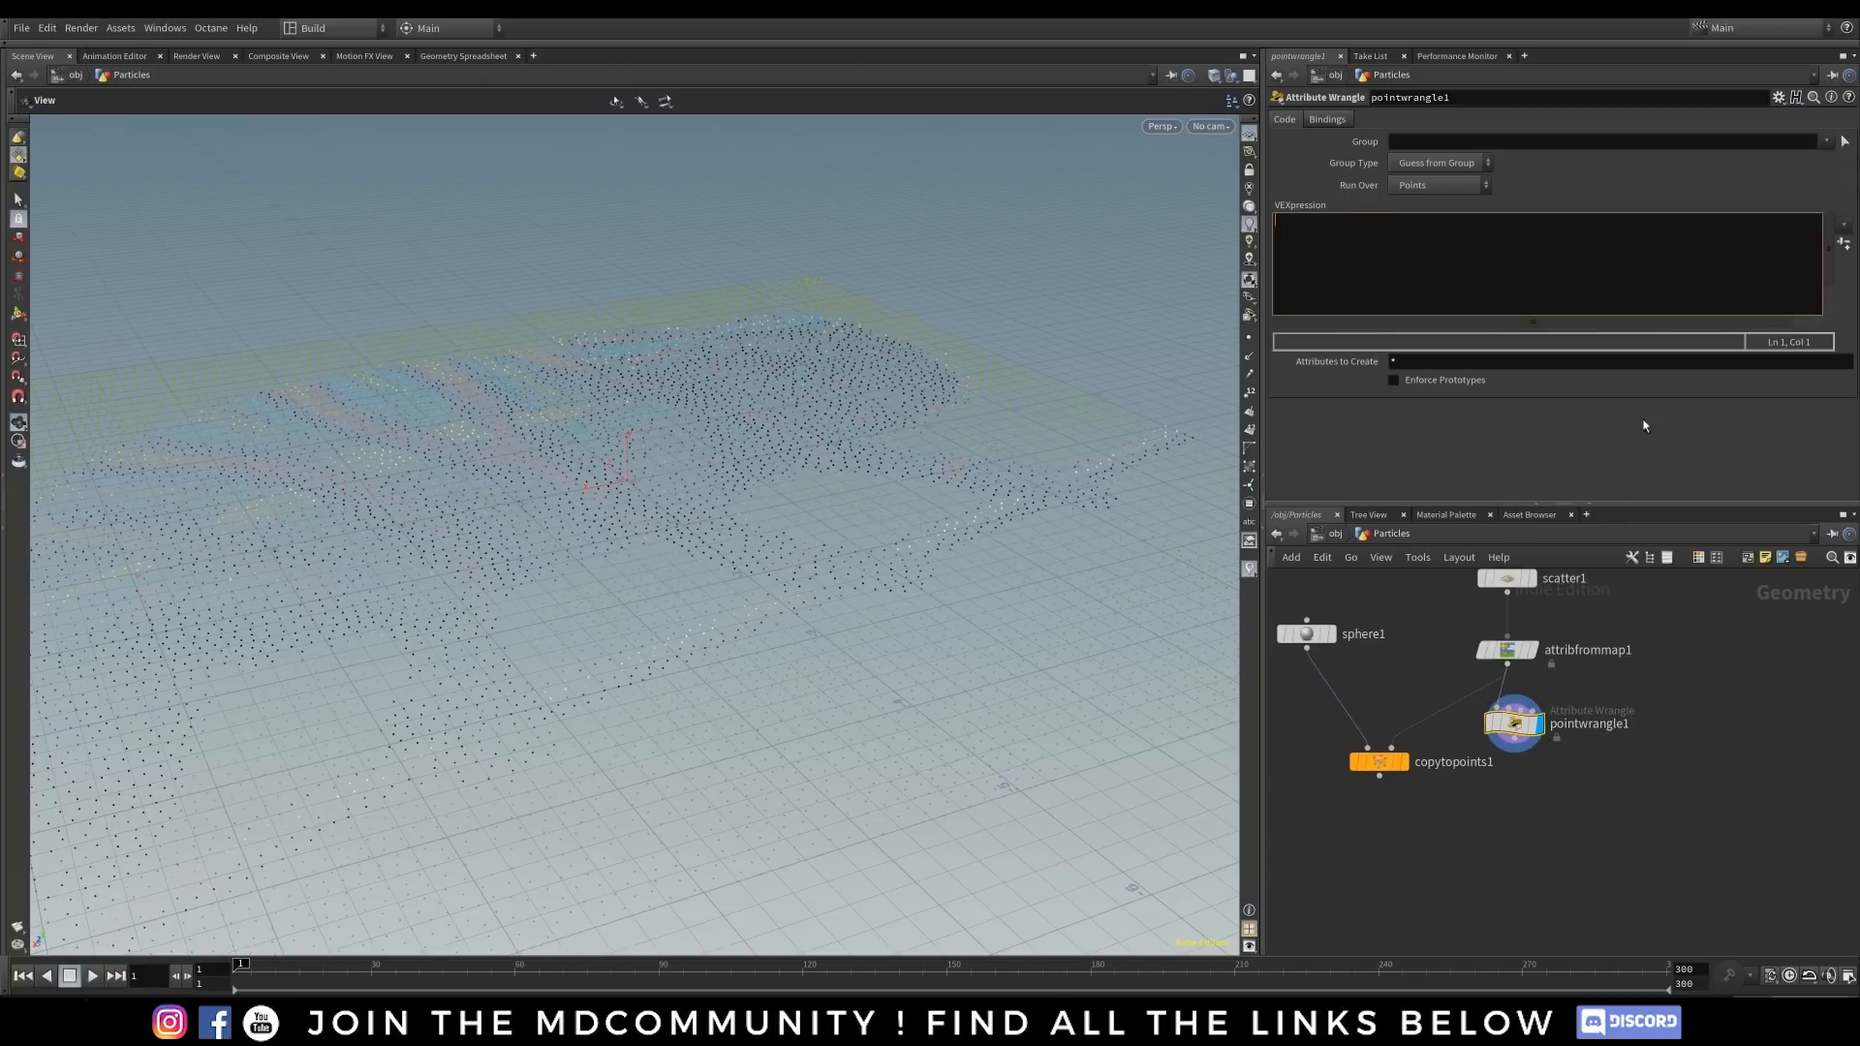
left_click(463, 55)
middle_click_drag(1429, 606, 1420, 654)
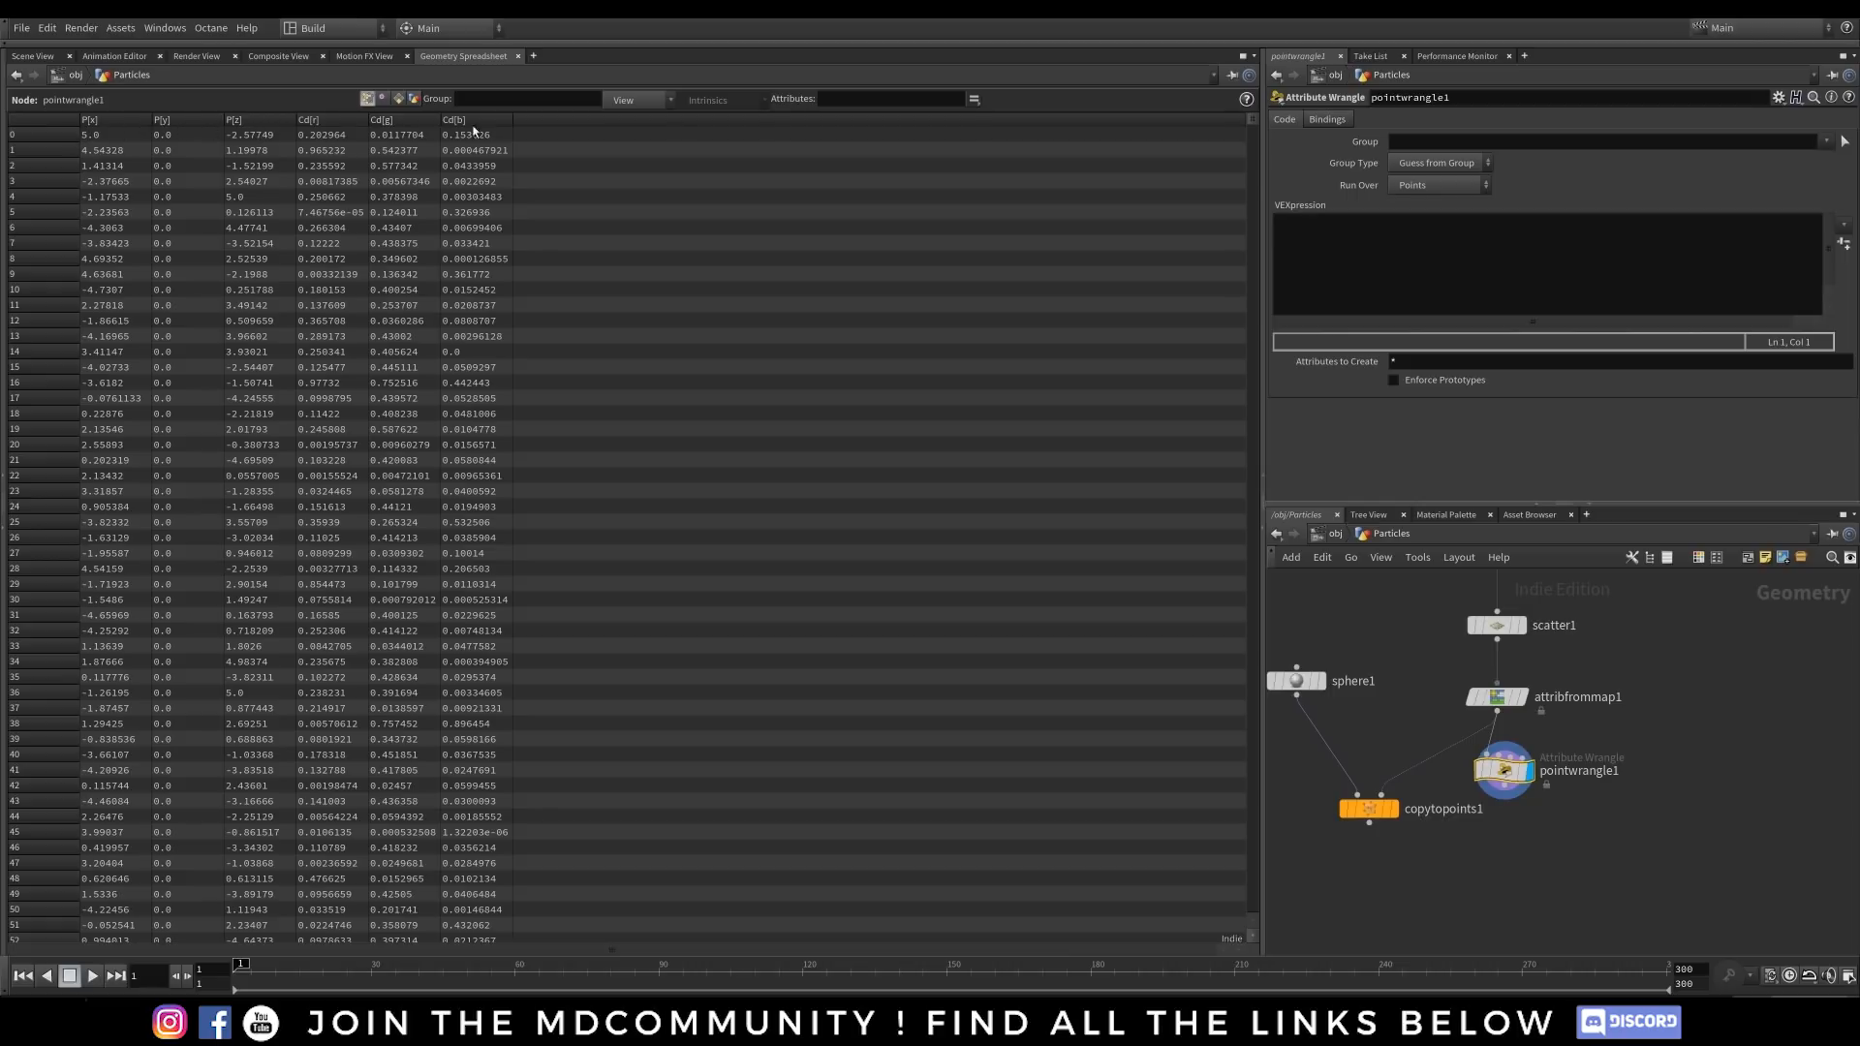
left_click(1311, 236)
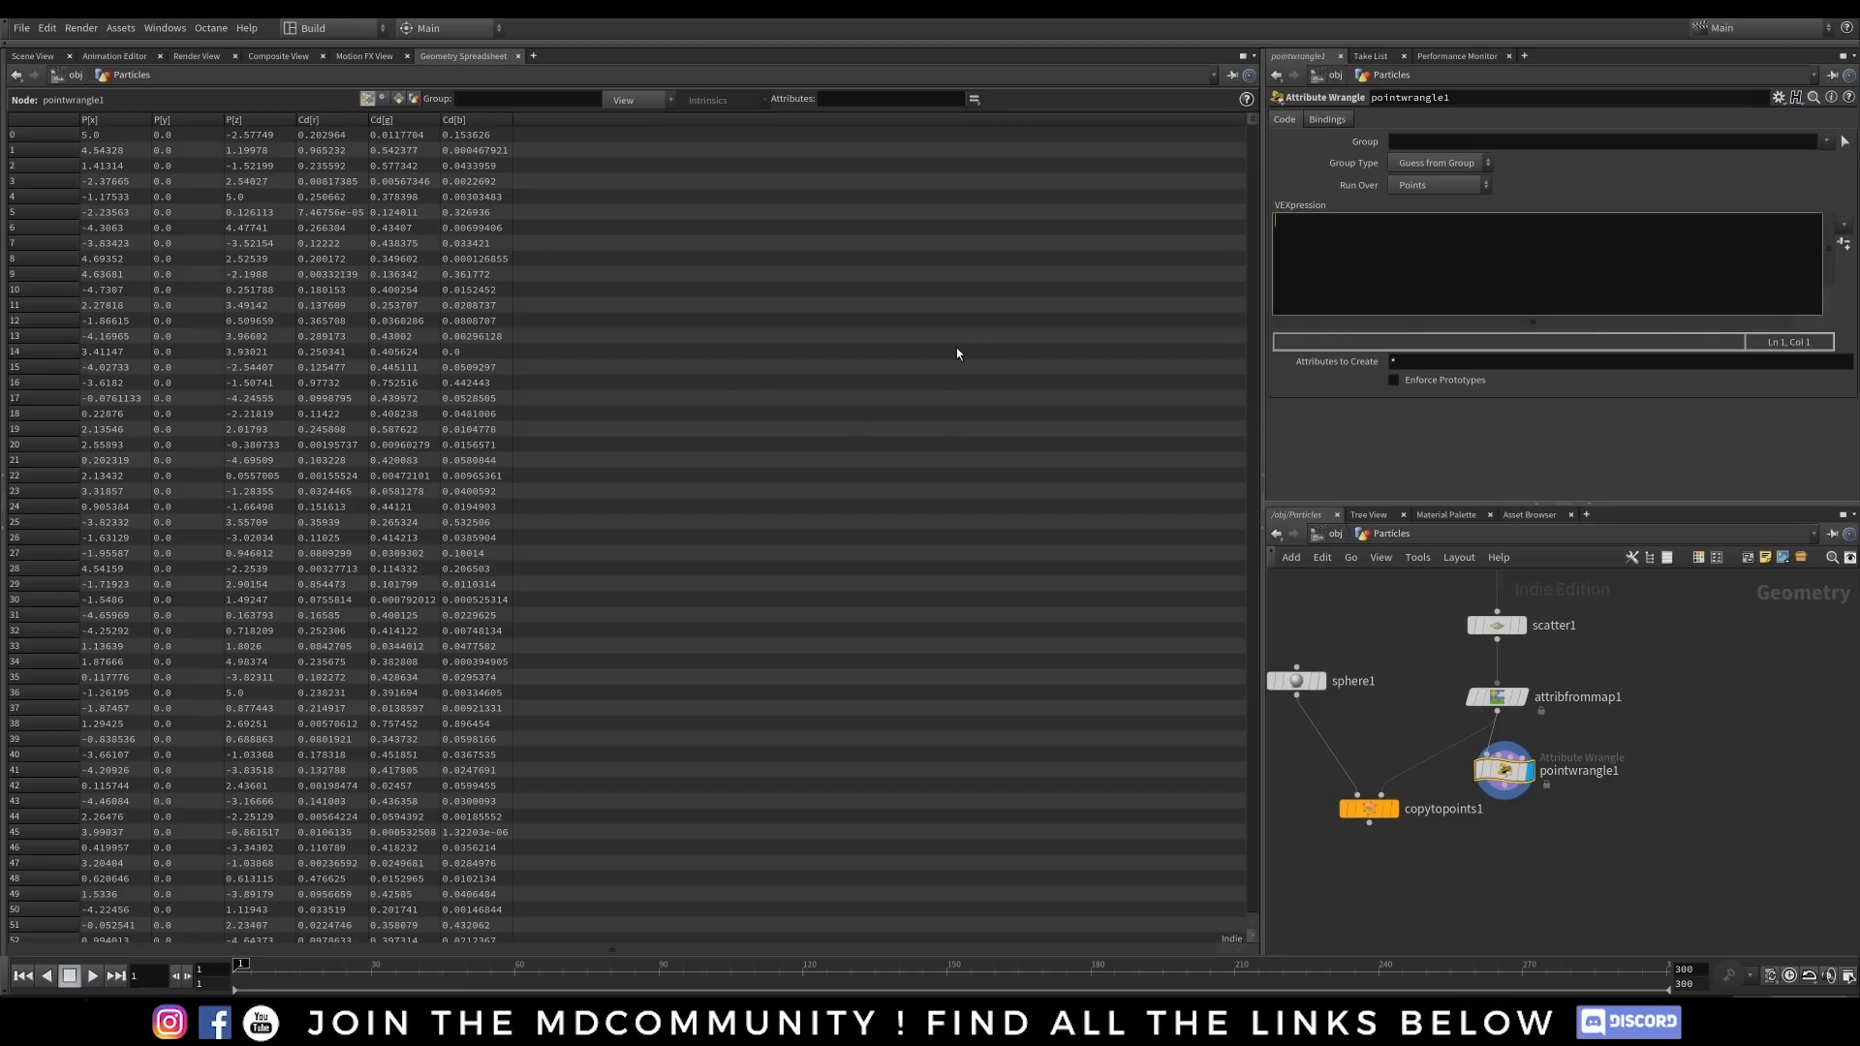
type("@pscale =")
left_click(1446, 441)
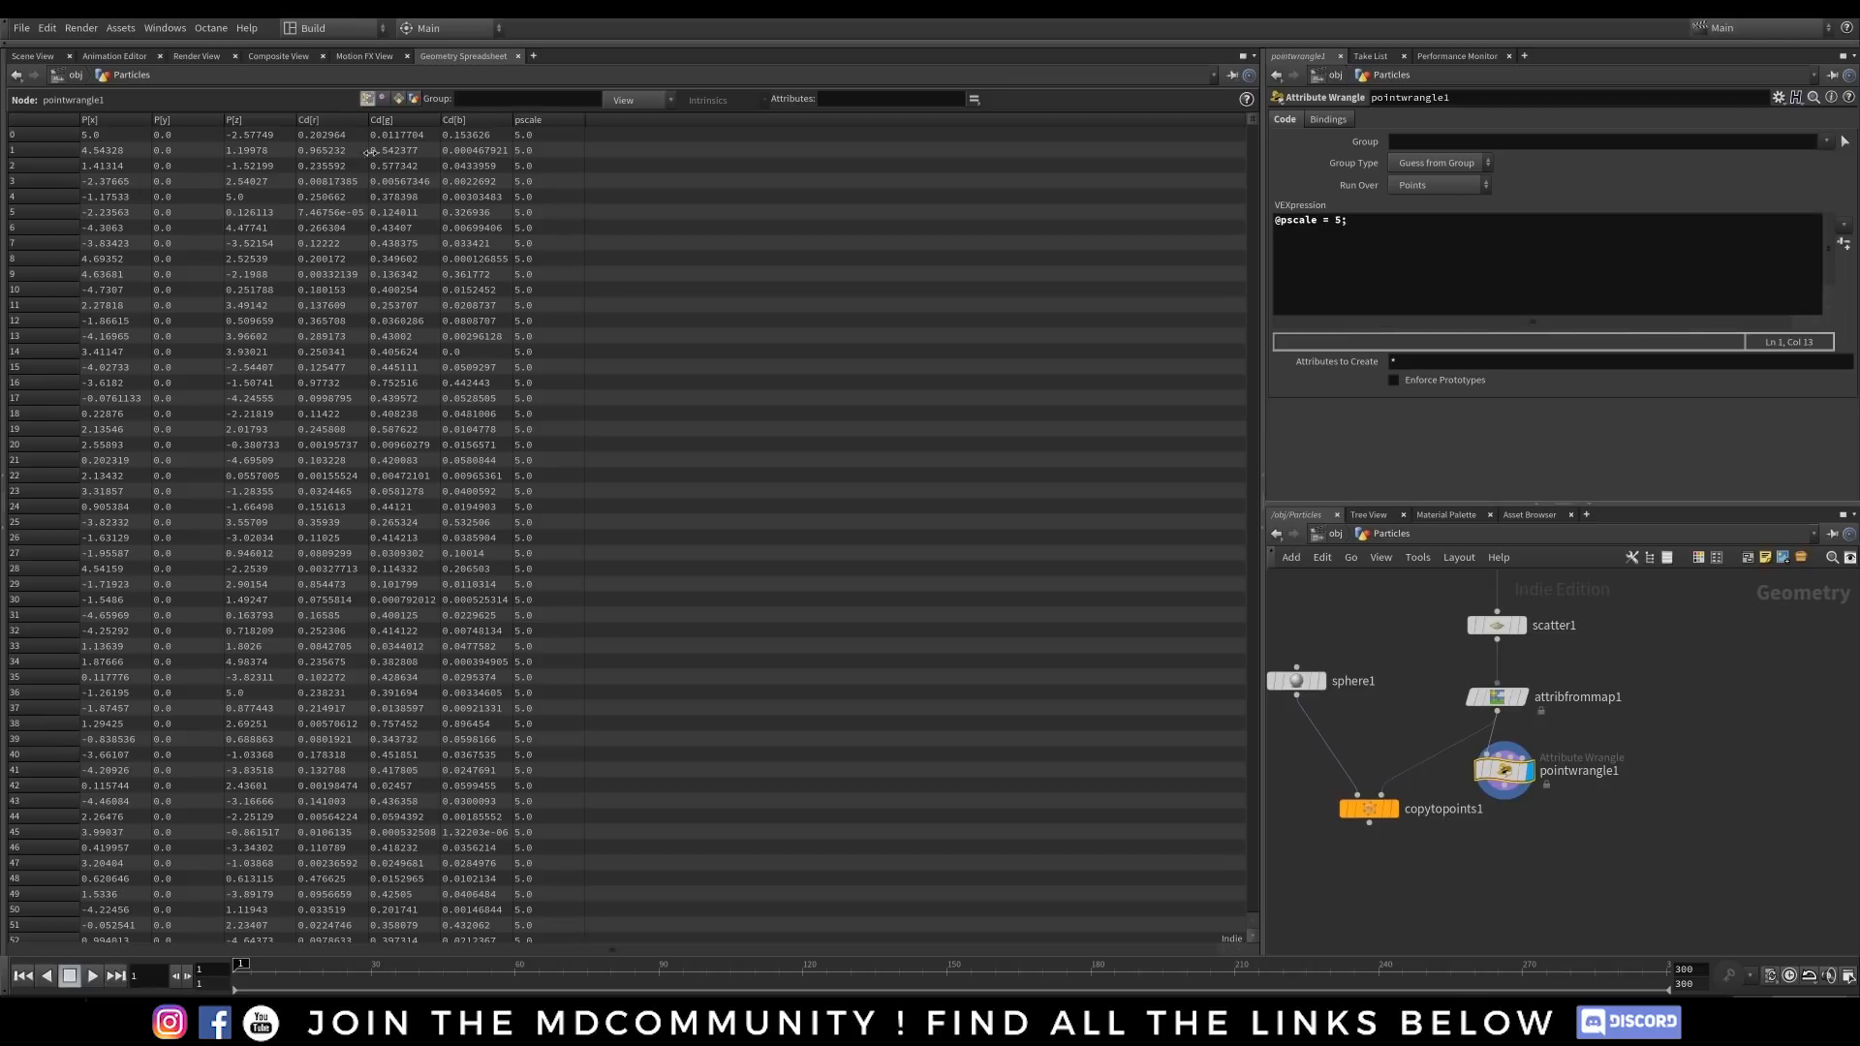
- In the Scene View, feed the point wrangle into Copy to Points' target points input, display Copy to Points and tidy the node layout
left_click(32, 55)
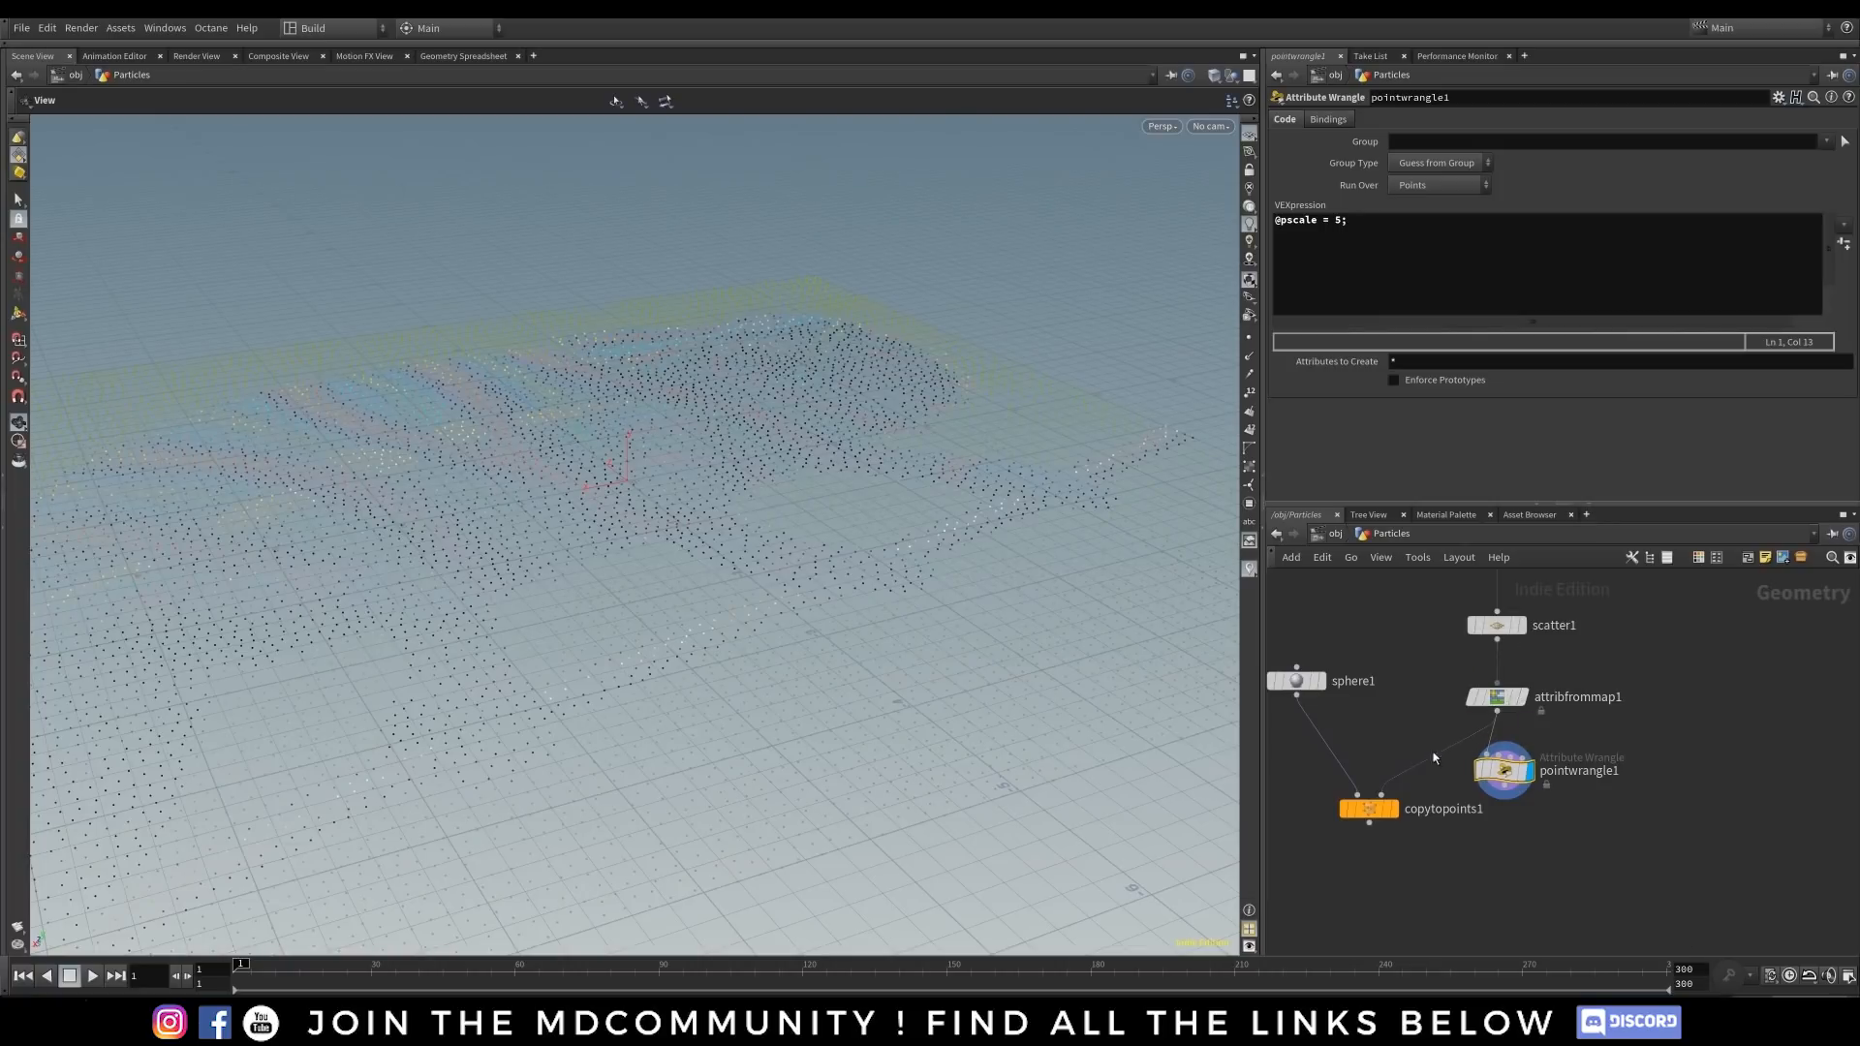
mouse_move(1526, 789)
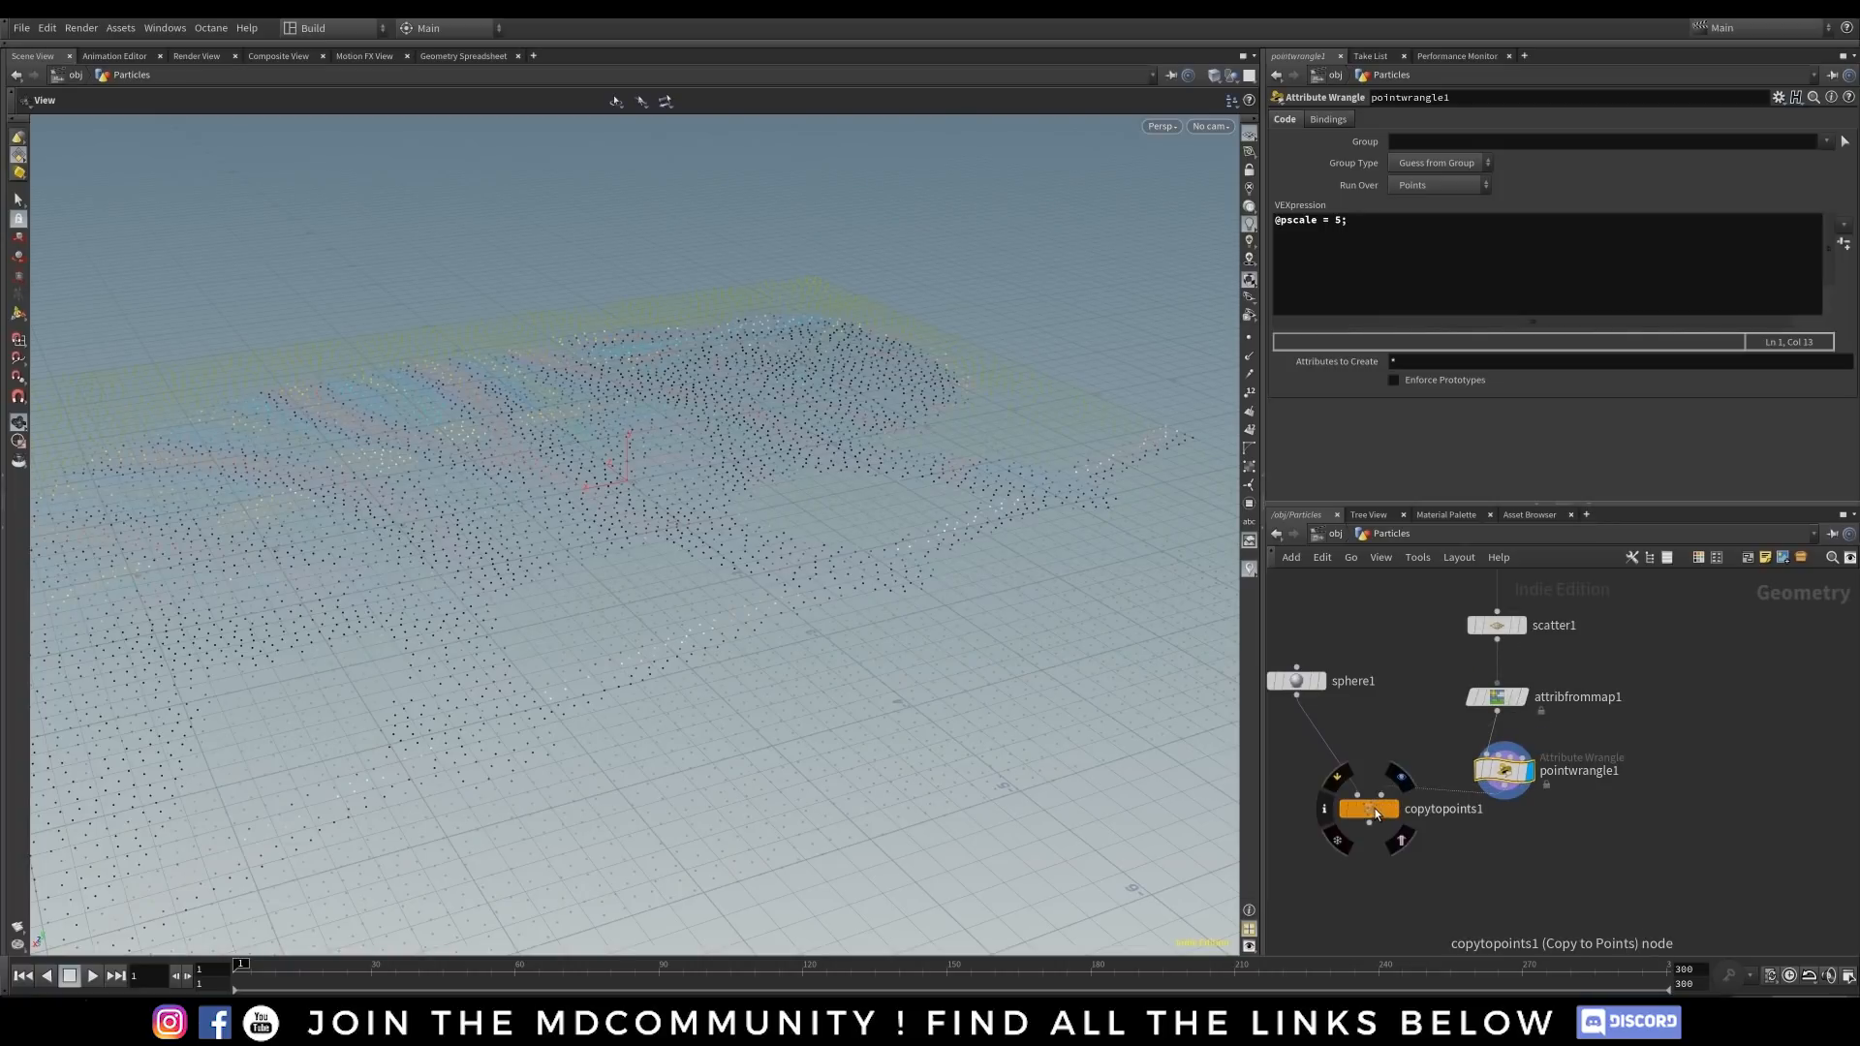
left_click_drag(1369, 809, 1353, 848)
left_click(1376, 851)
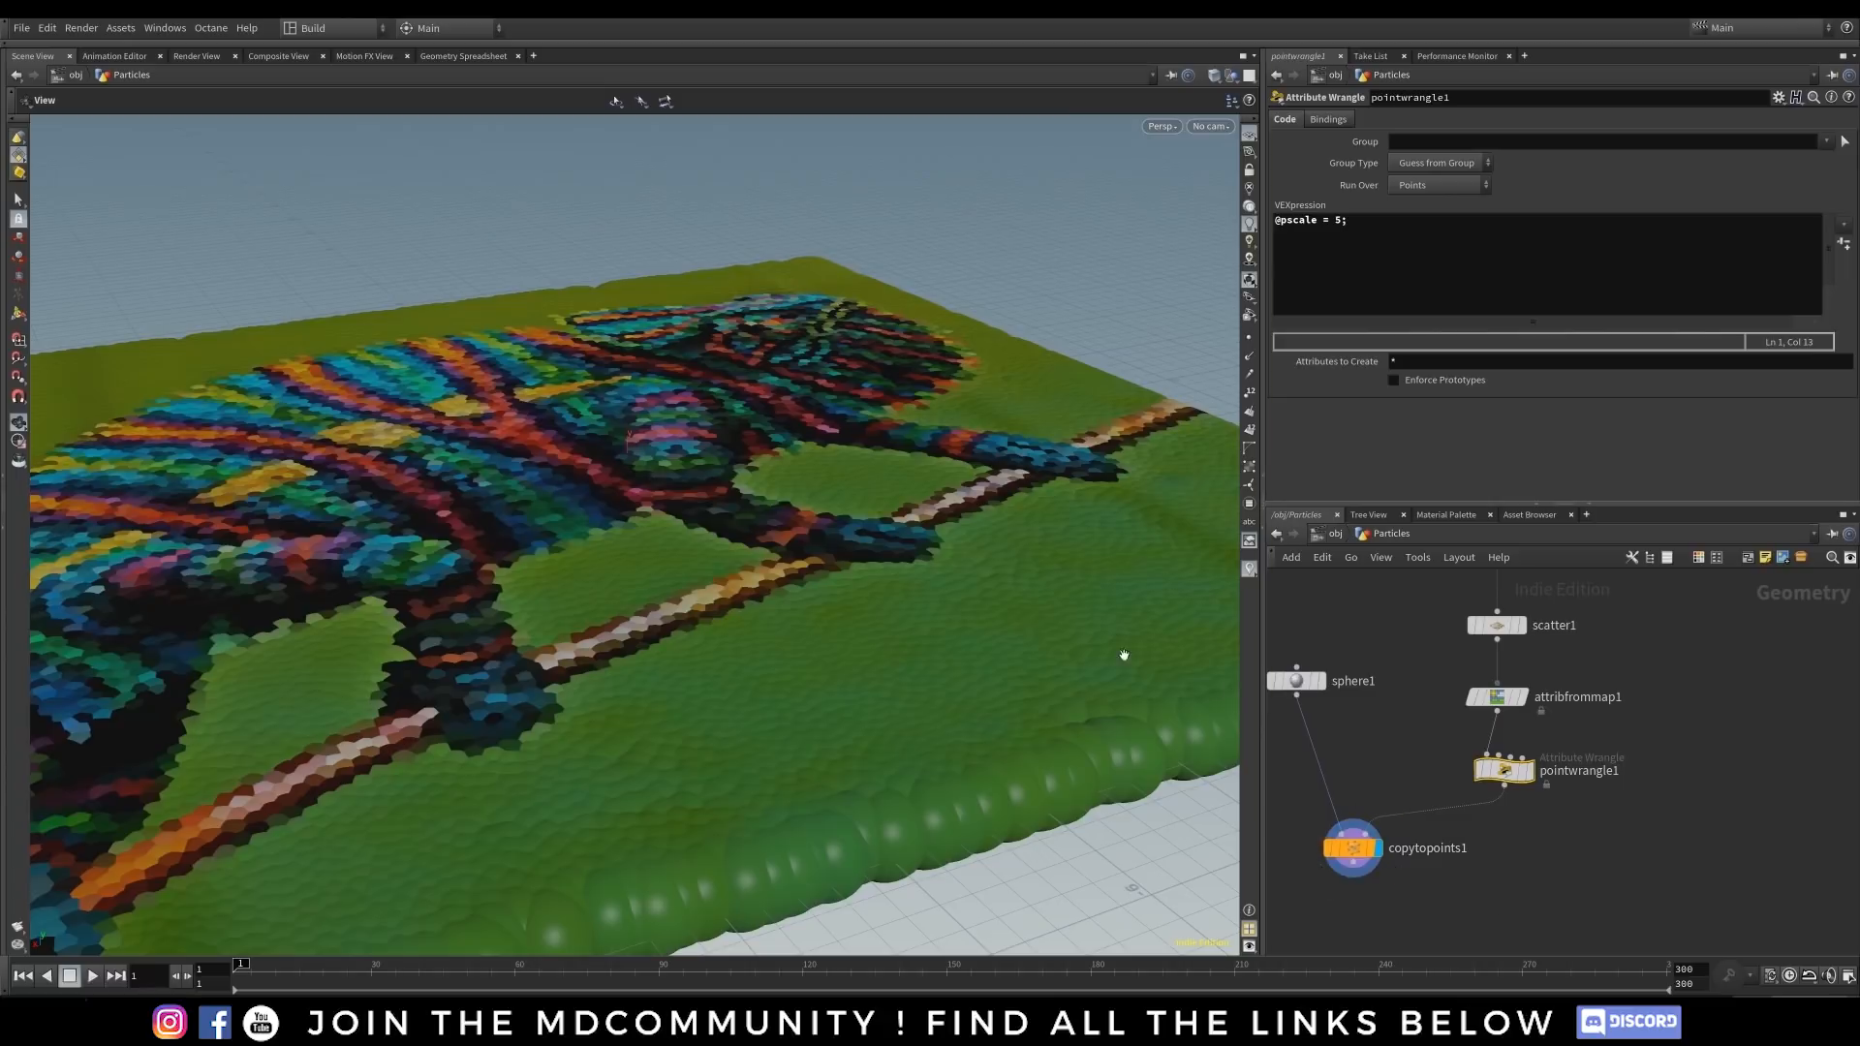
left_click_drag(1298, 690, 1324, 736)
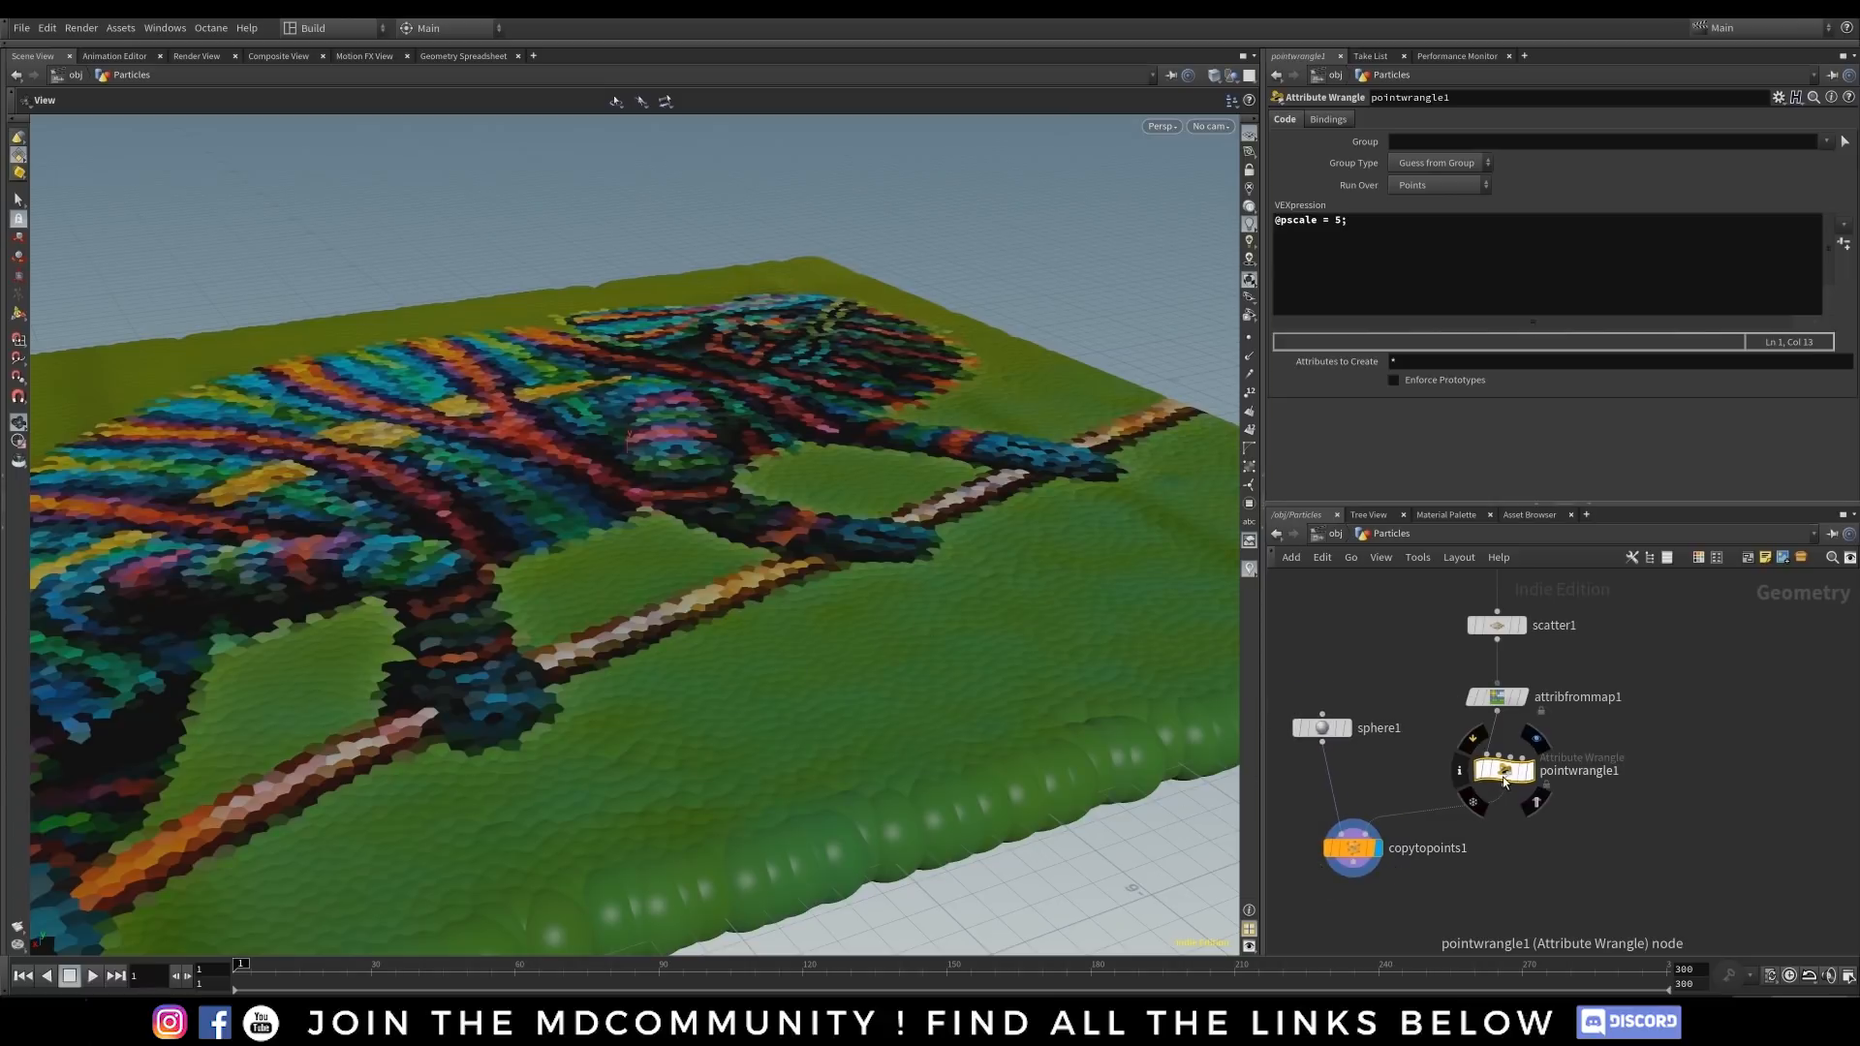
double_click(1337, 221)
type("2")
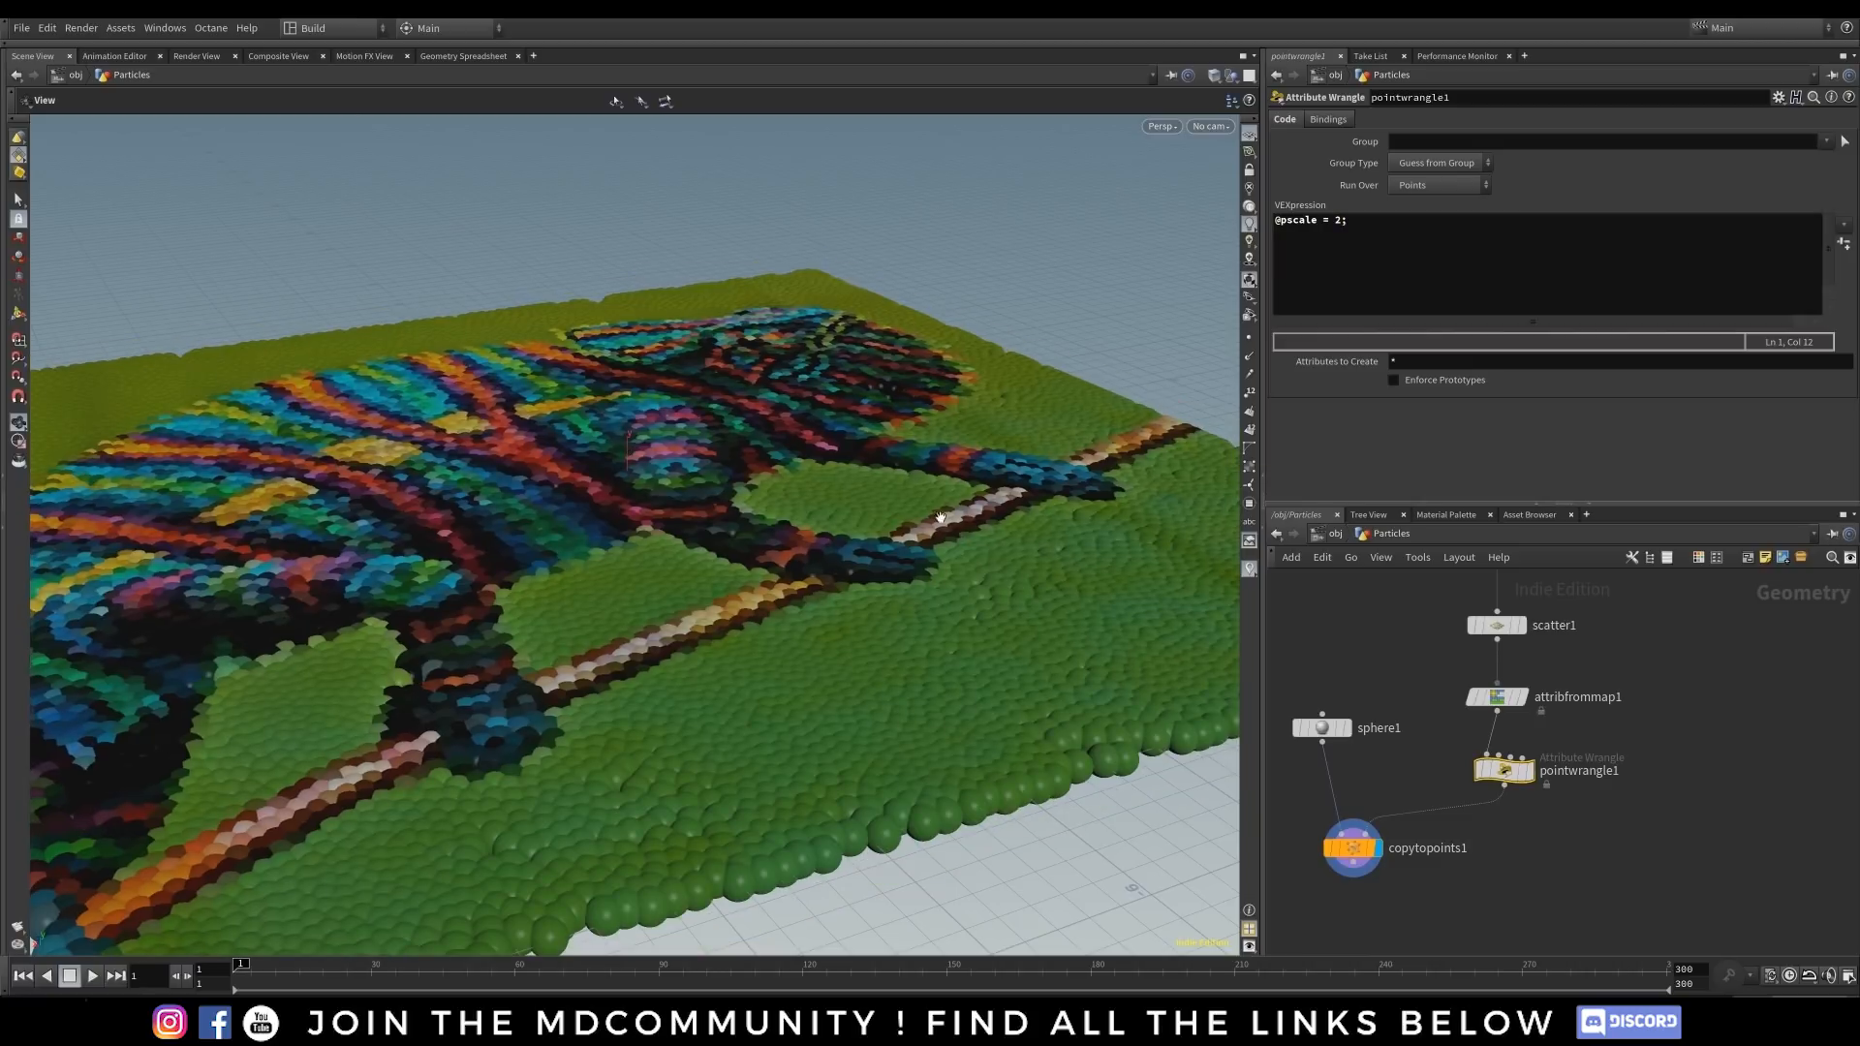
double_click(1336, 221)
type("0.5")
key("Return")
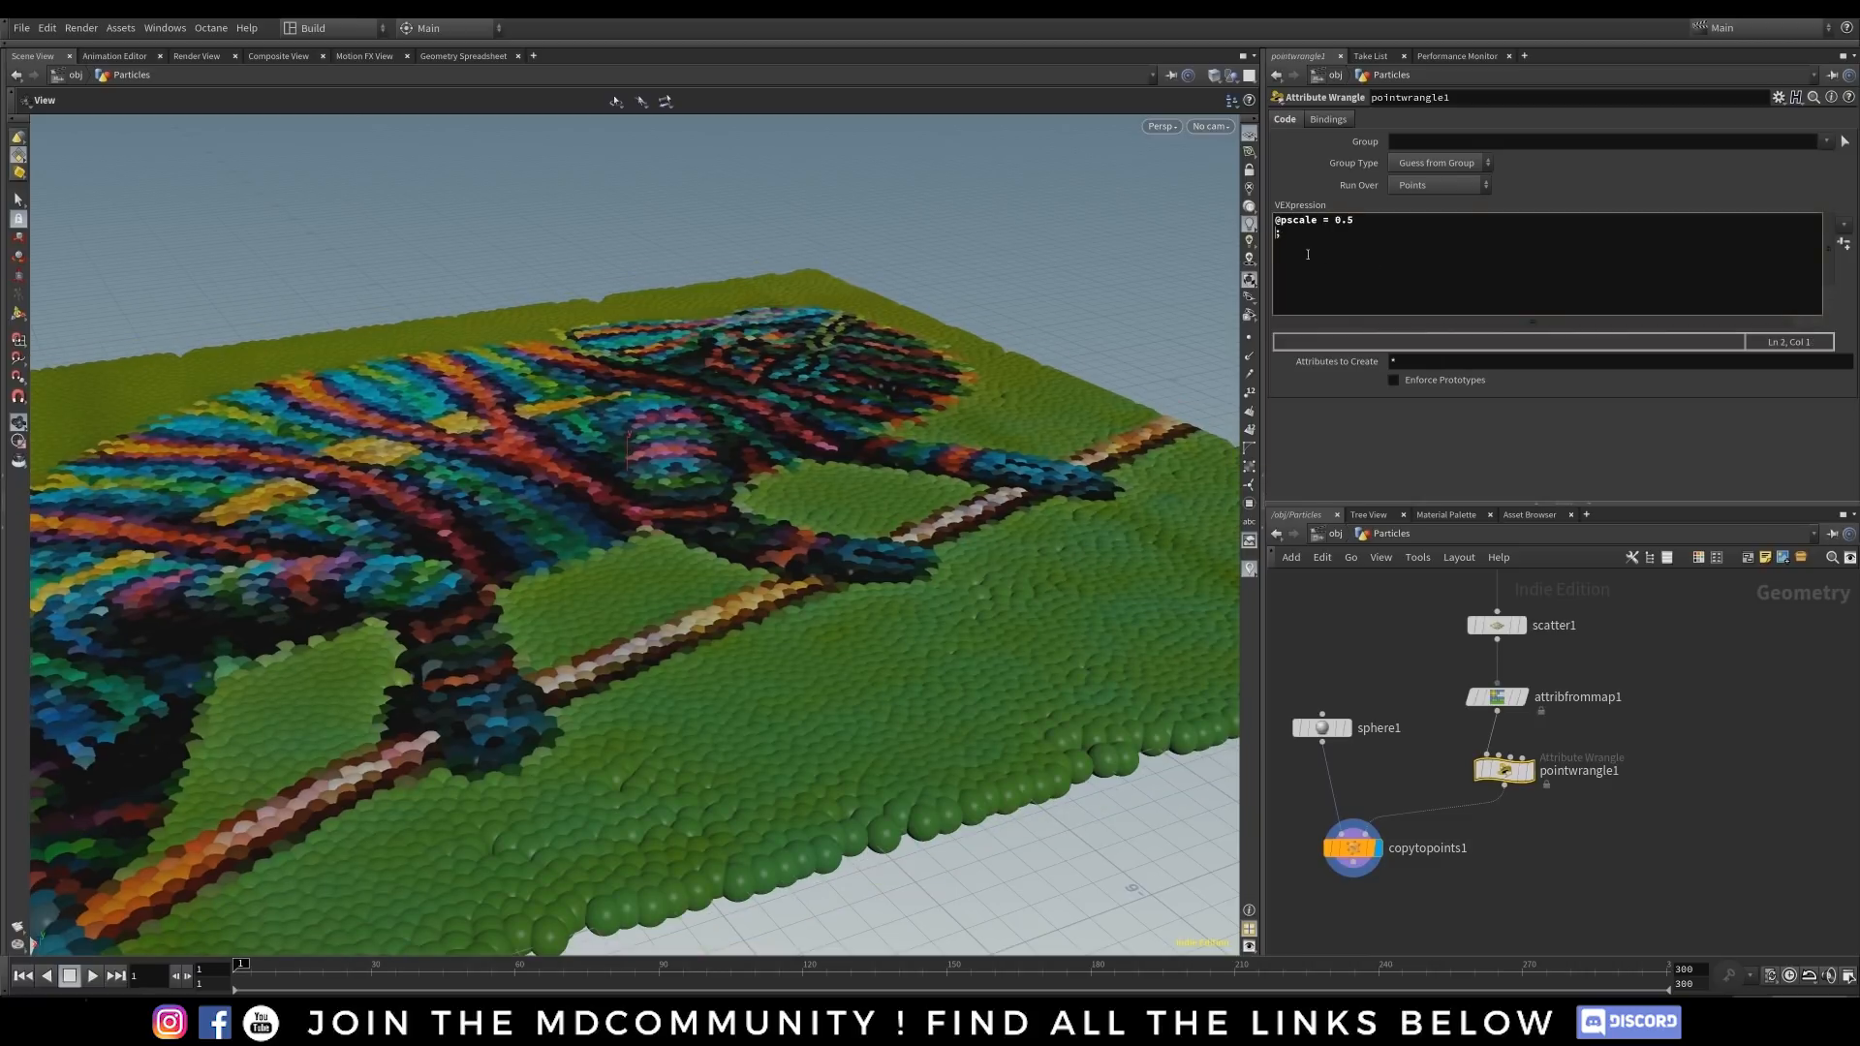
key("BackSpace")
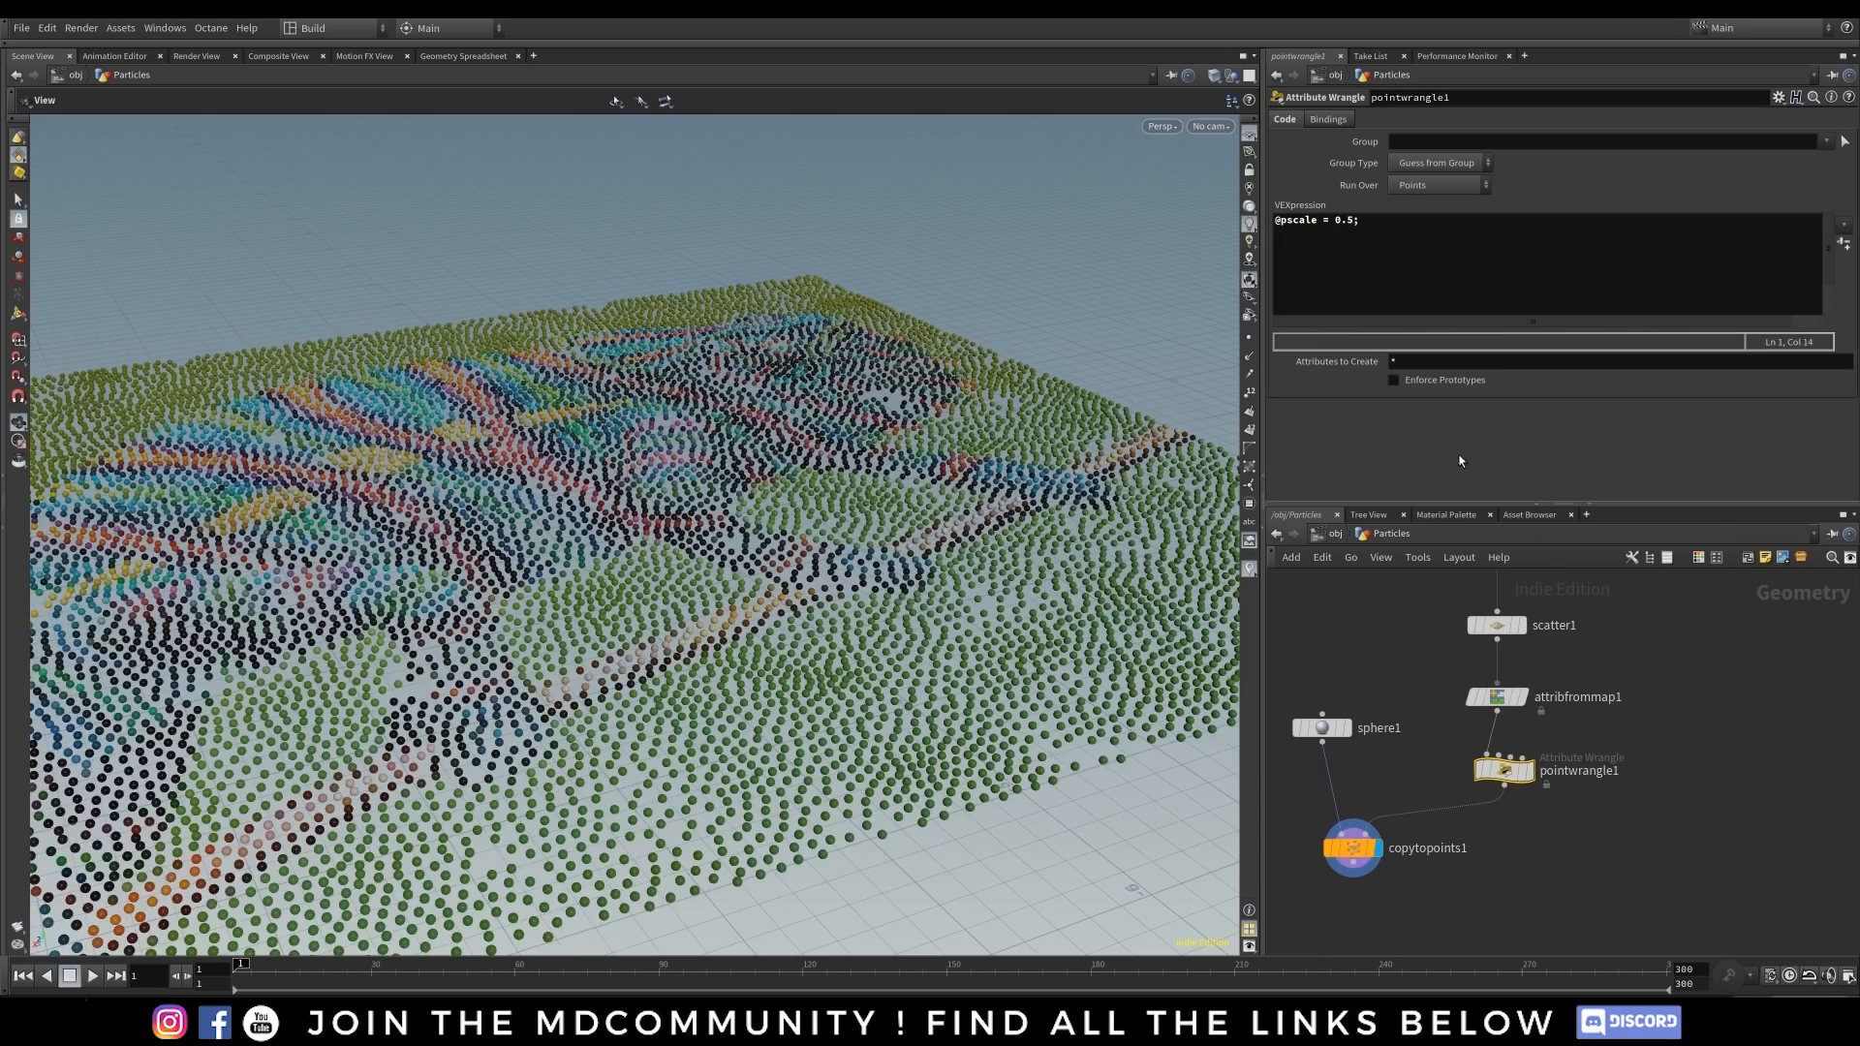
left_click_drag(571, 581, 676, 562)
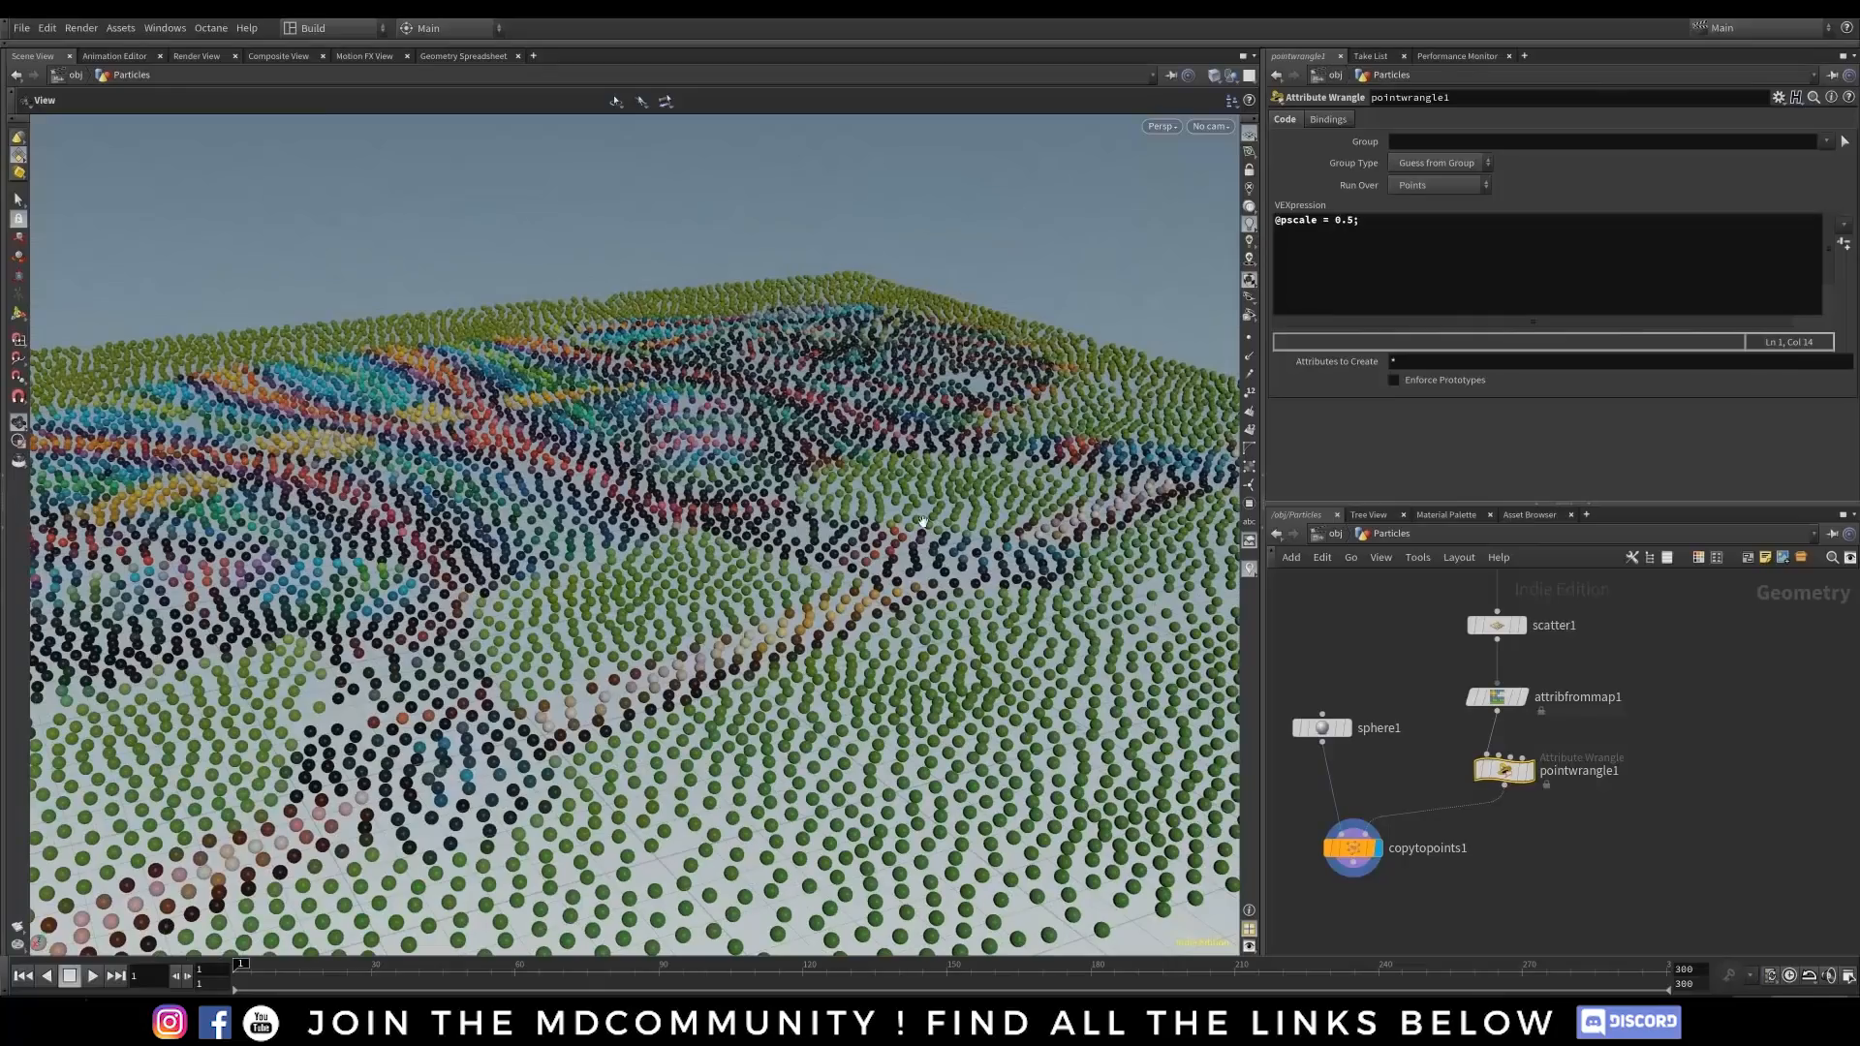
left_click_drag(1098, 567, 1049, 579)
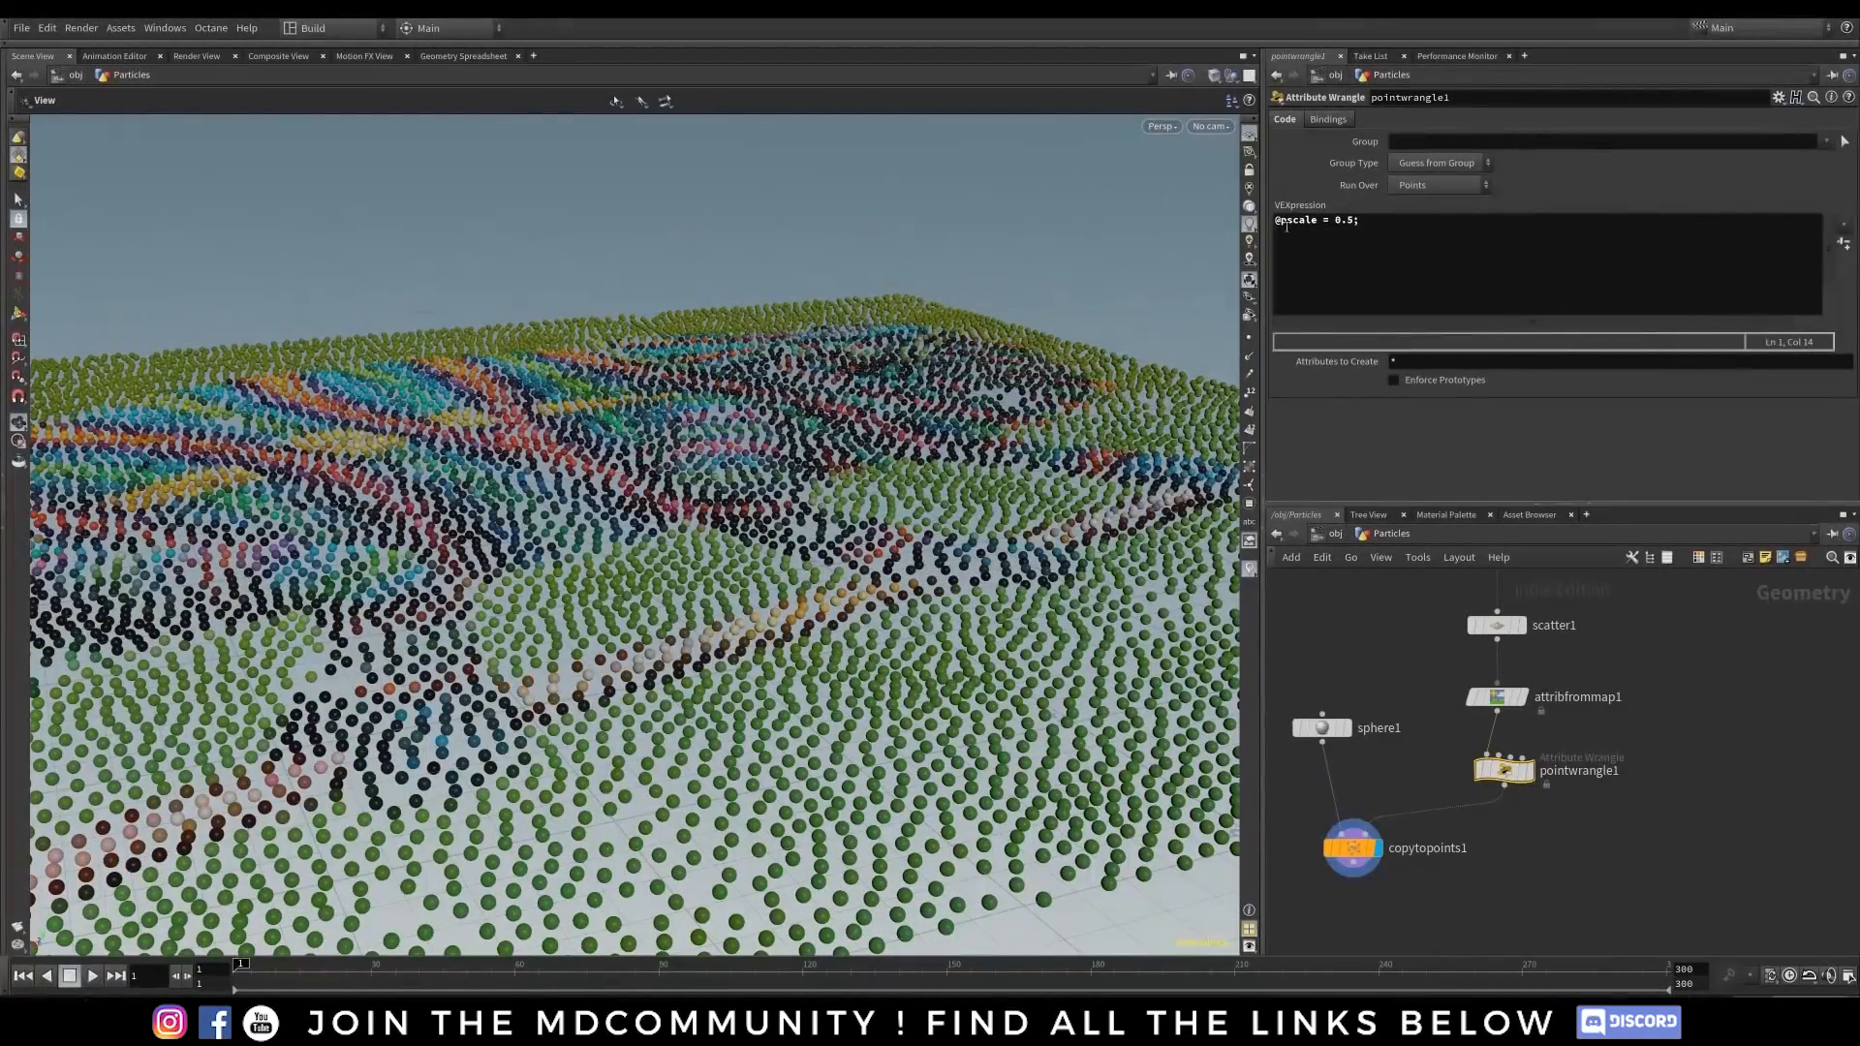
left_click(1280, 222)
key("Return")
key("Return")
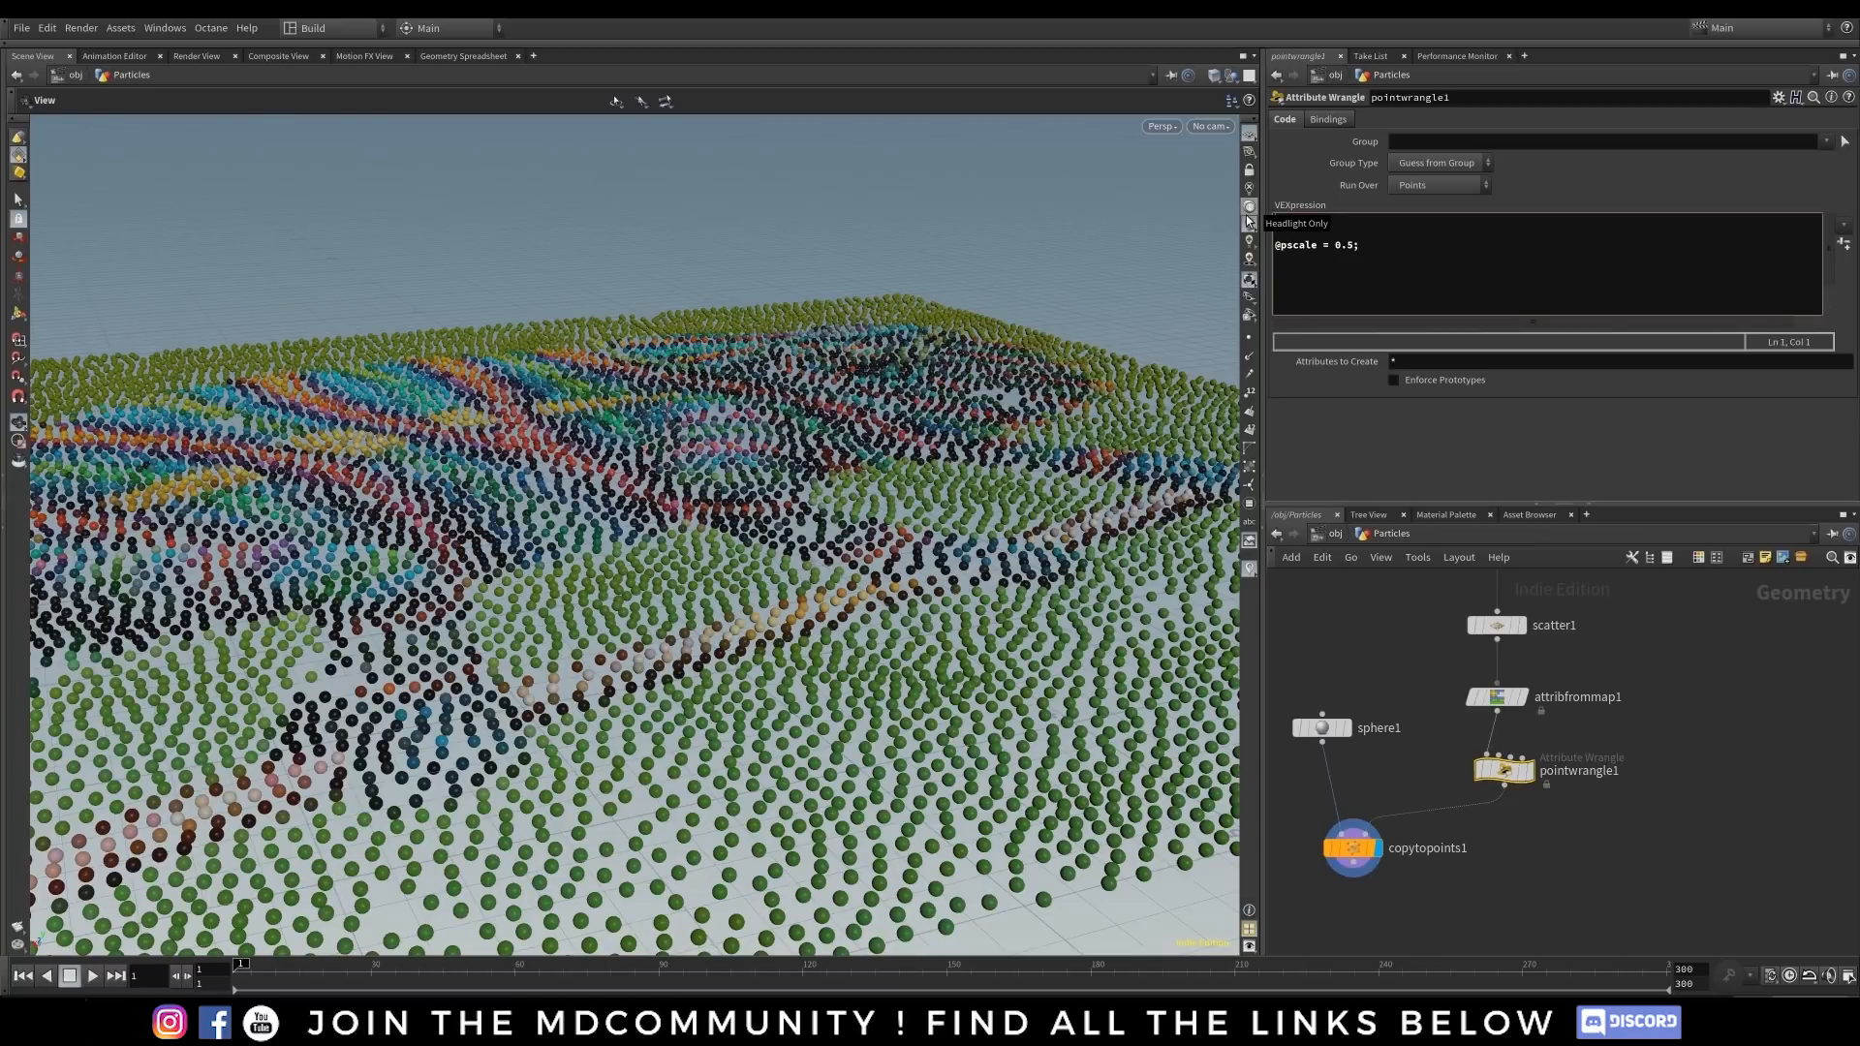
left_click(911, 963)
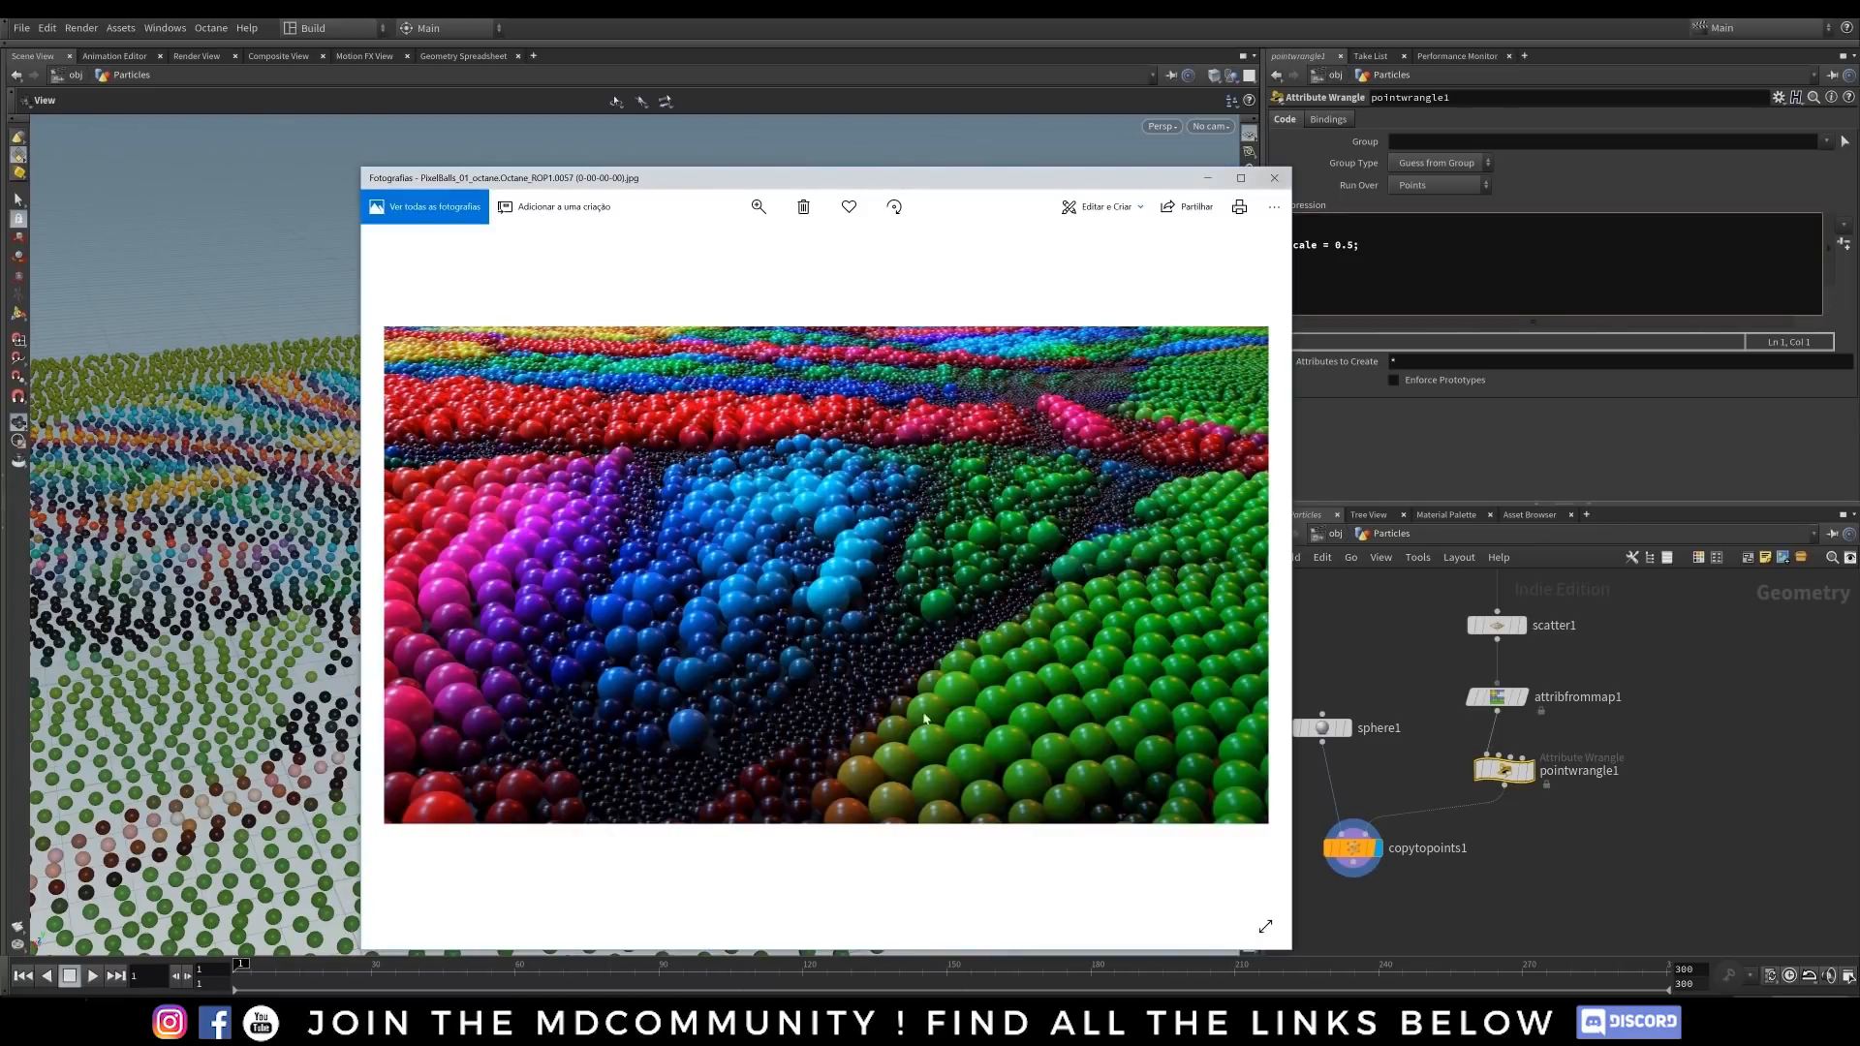
left_click(1207, 178)
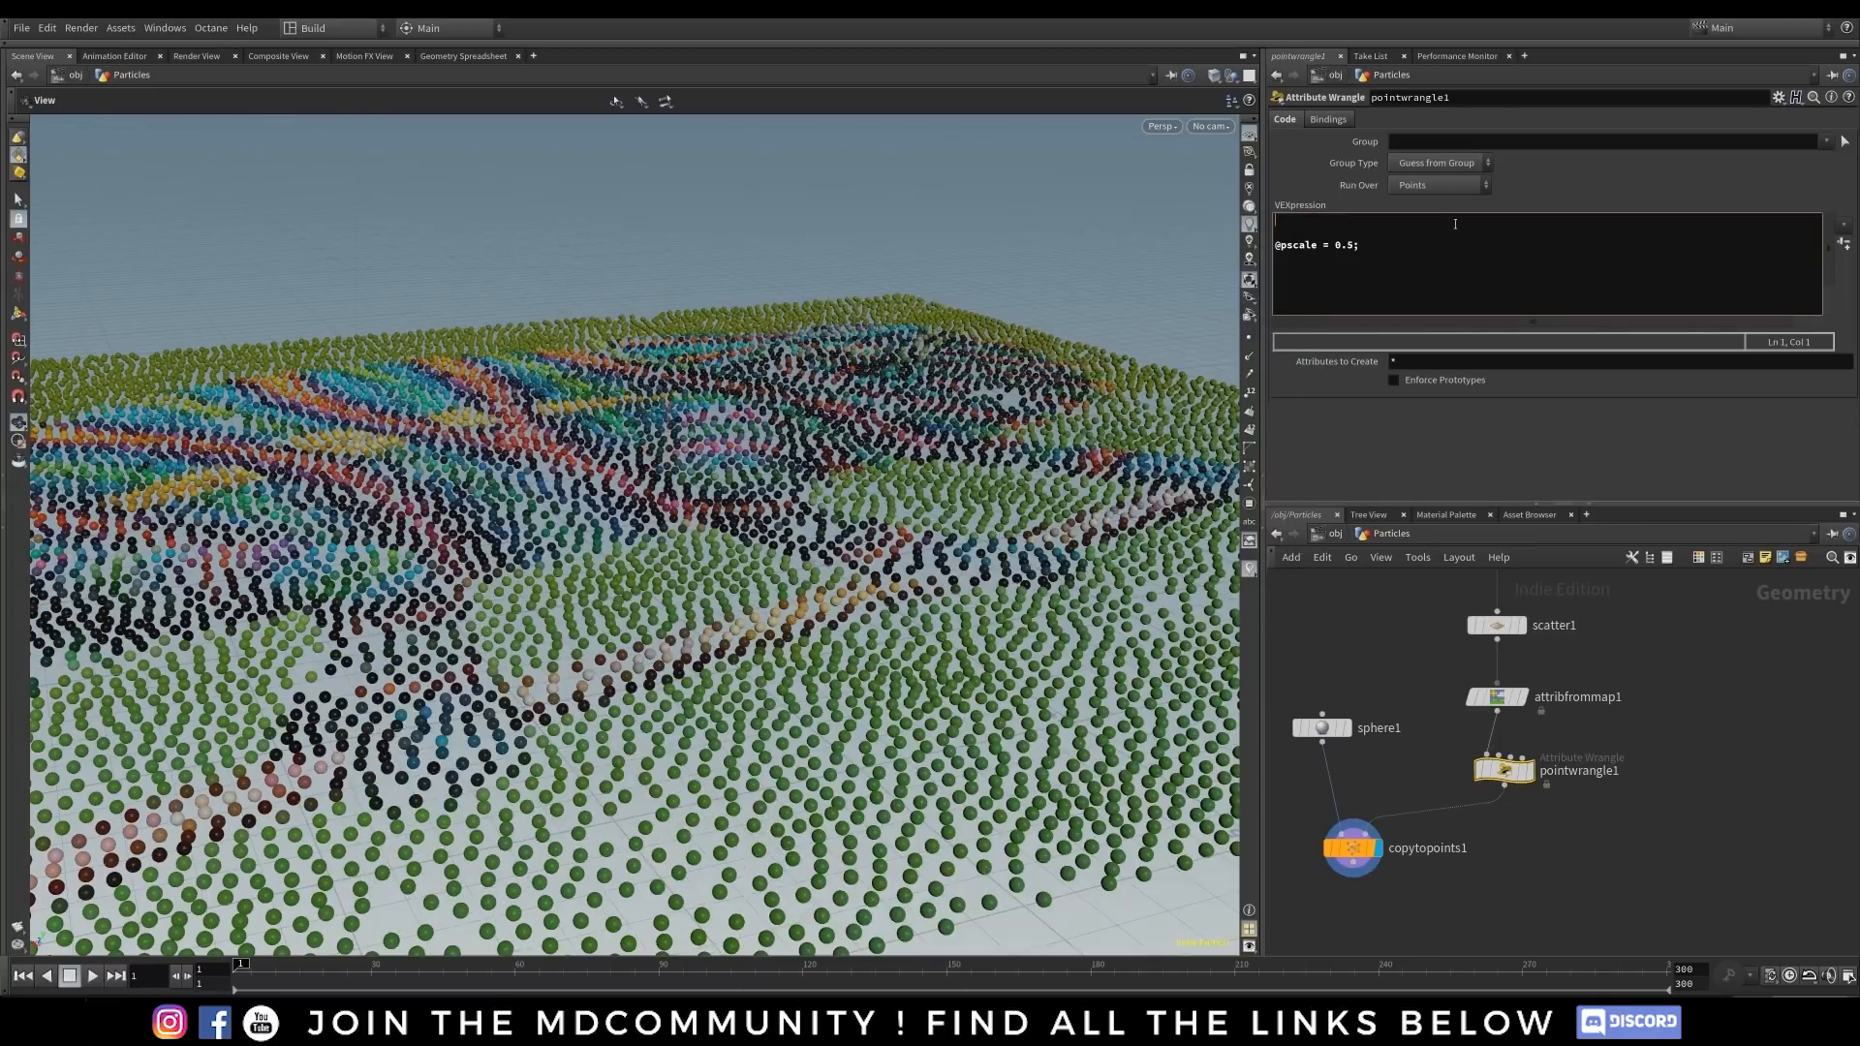
left_click(476, 56)
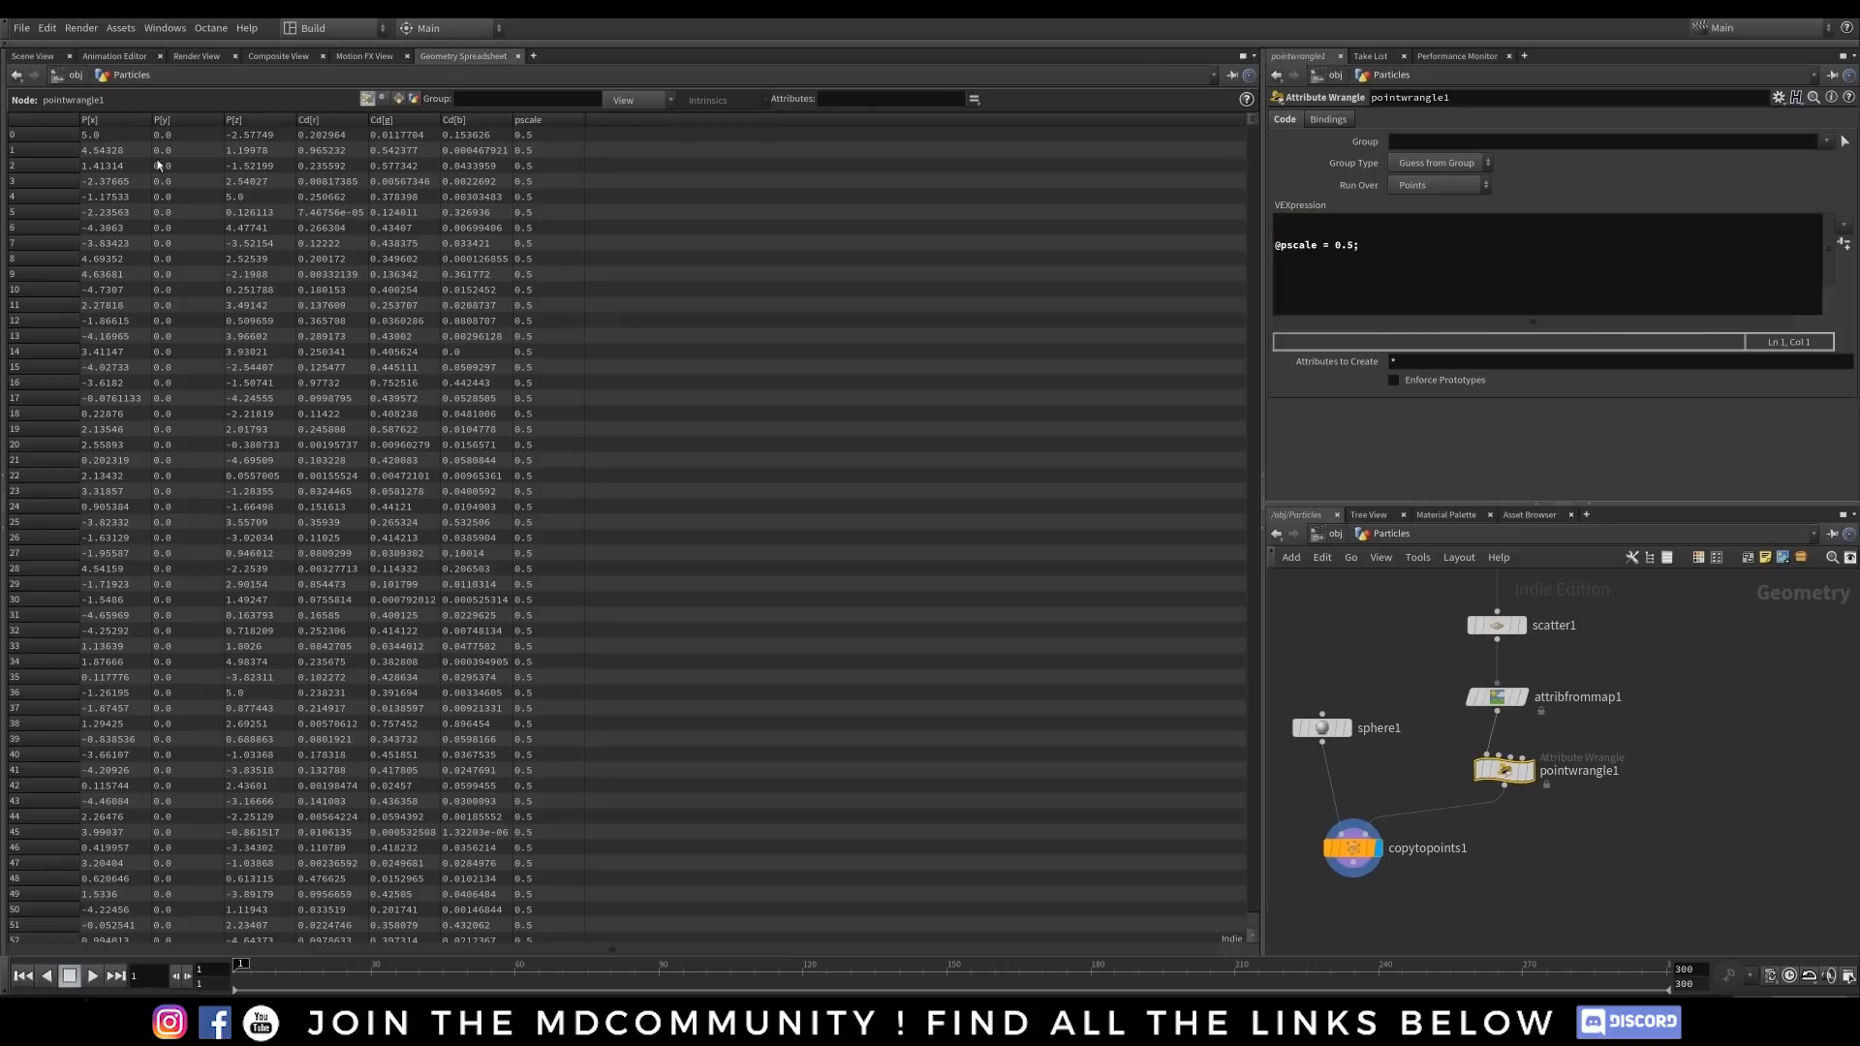
left_click(35, 56)
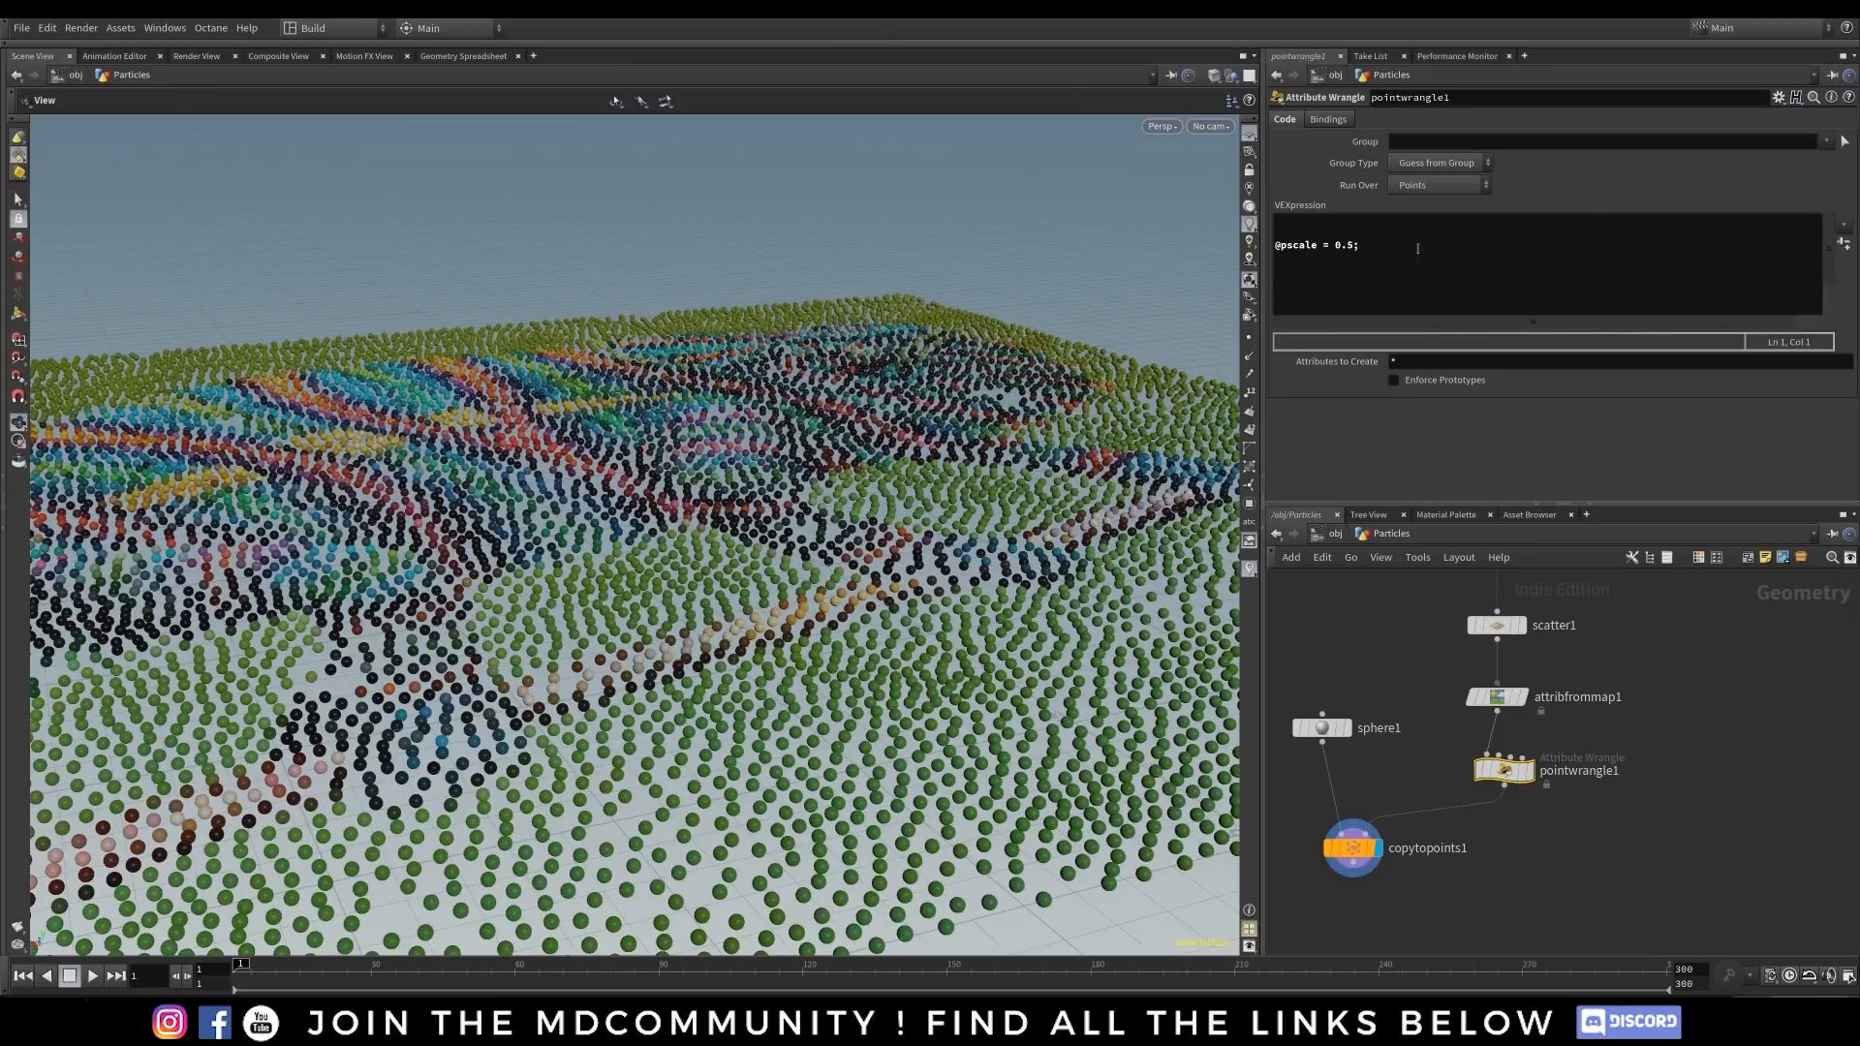
left_click(1313, 227)
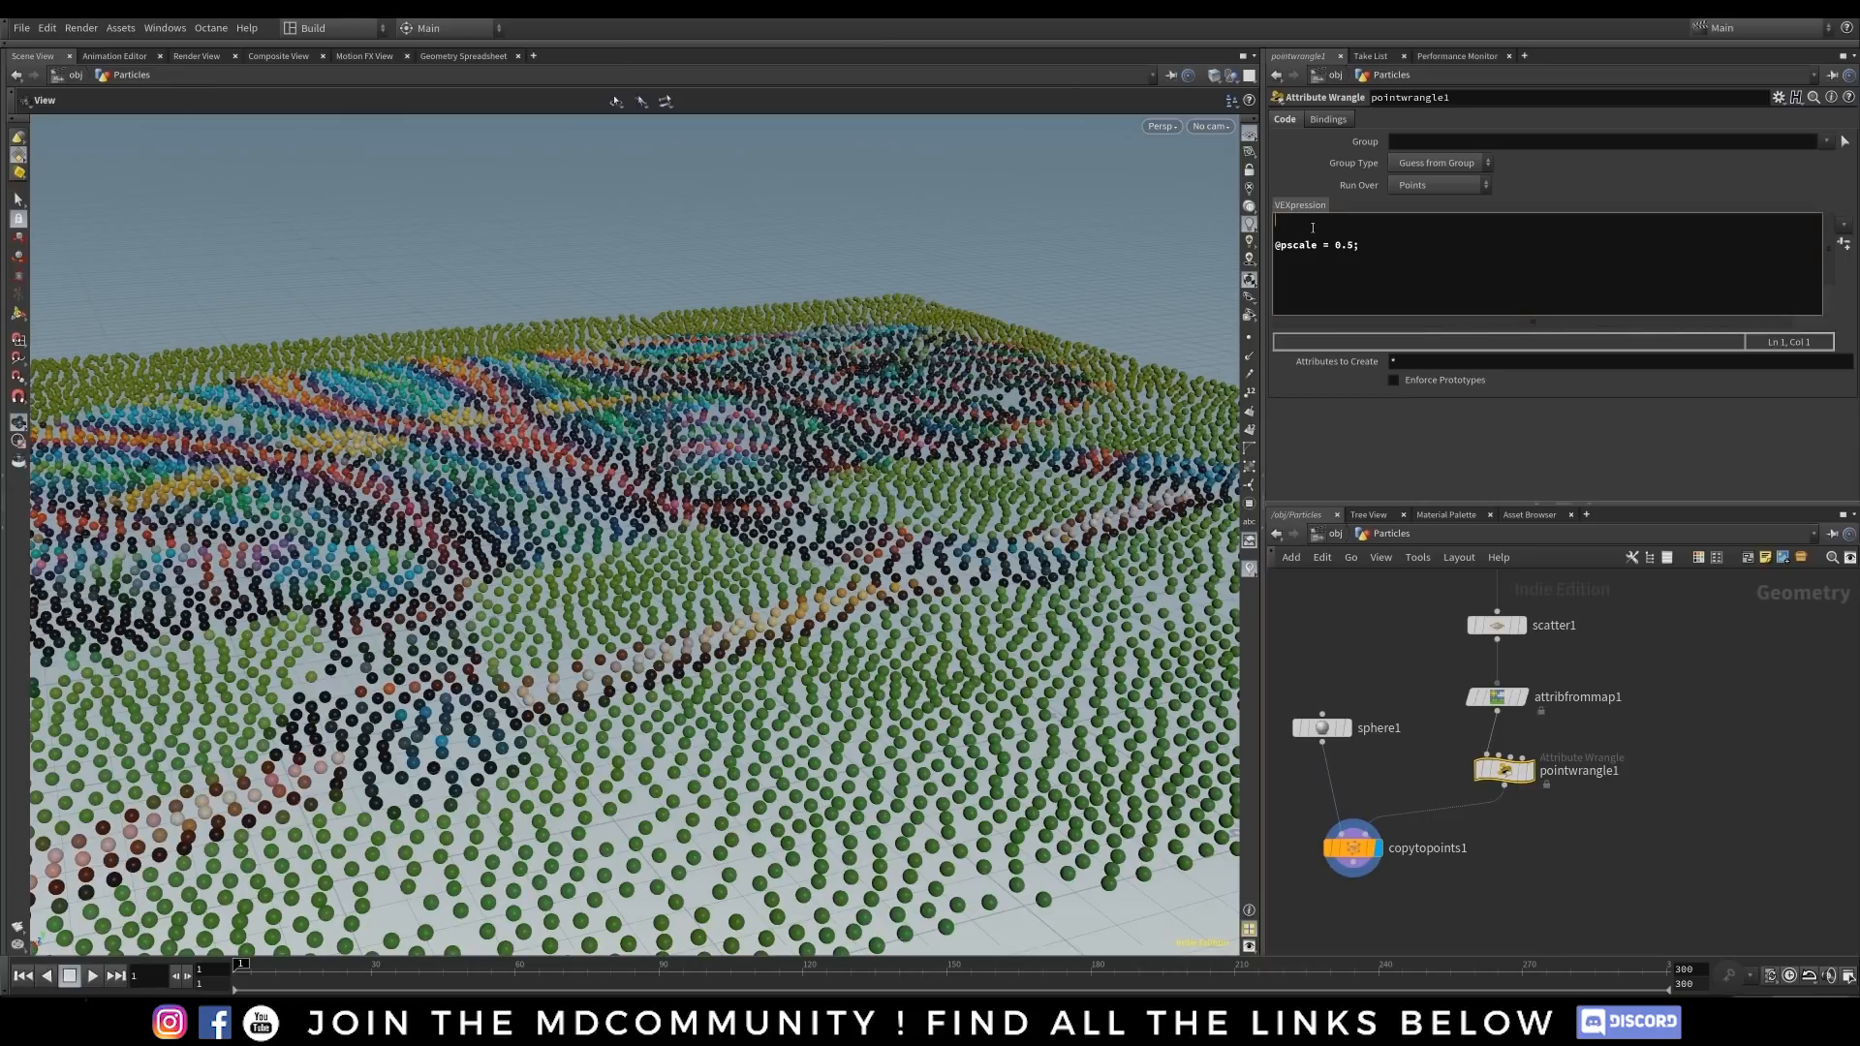
type("vector hsv = rg")
type("btohsv(@Cd);")
left_click(1446, 239)
left_click_drag(1355, 221, 1449, 223)
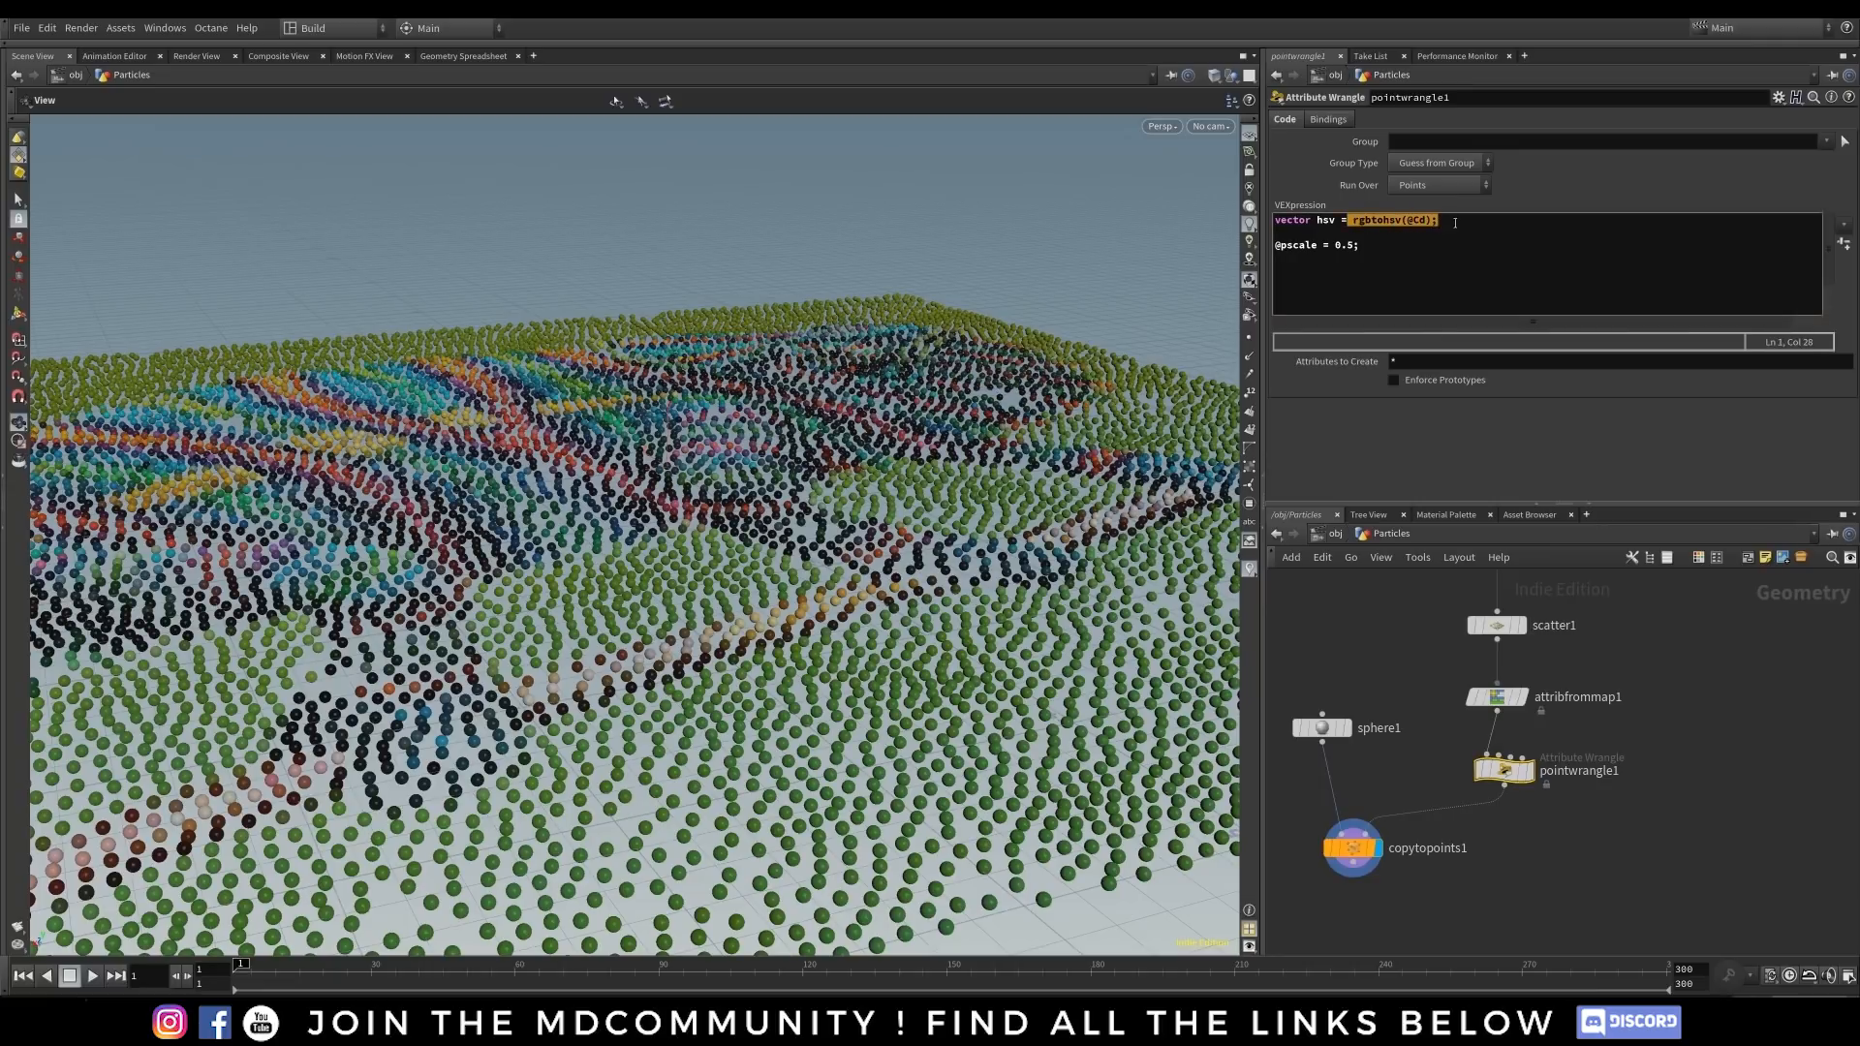
left_click(1386, 219)
key("shift+Right")
- Add the statement float bright = hsv.z; on the second line of the VEXpression
left_click(1372, 237)
type("float bright")
type("= hsv.")
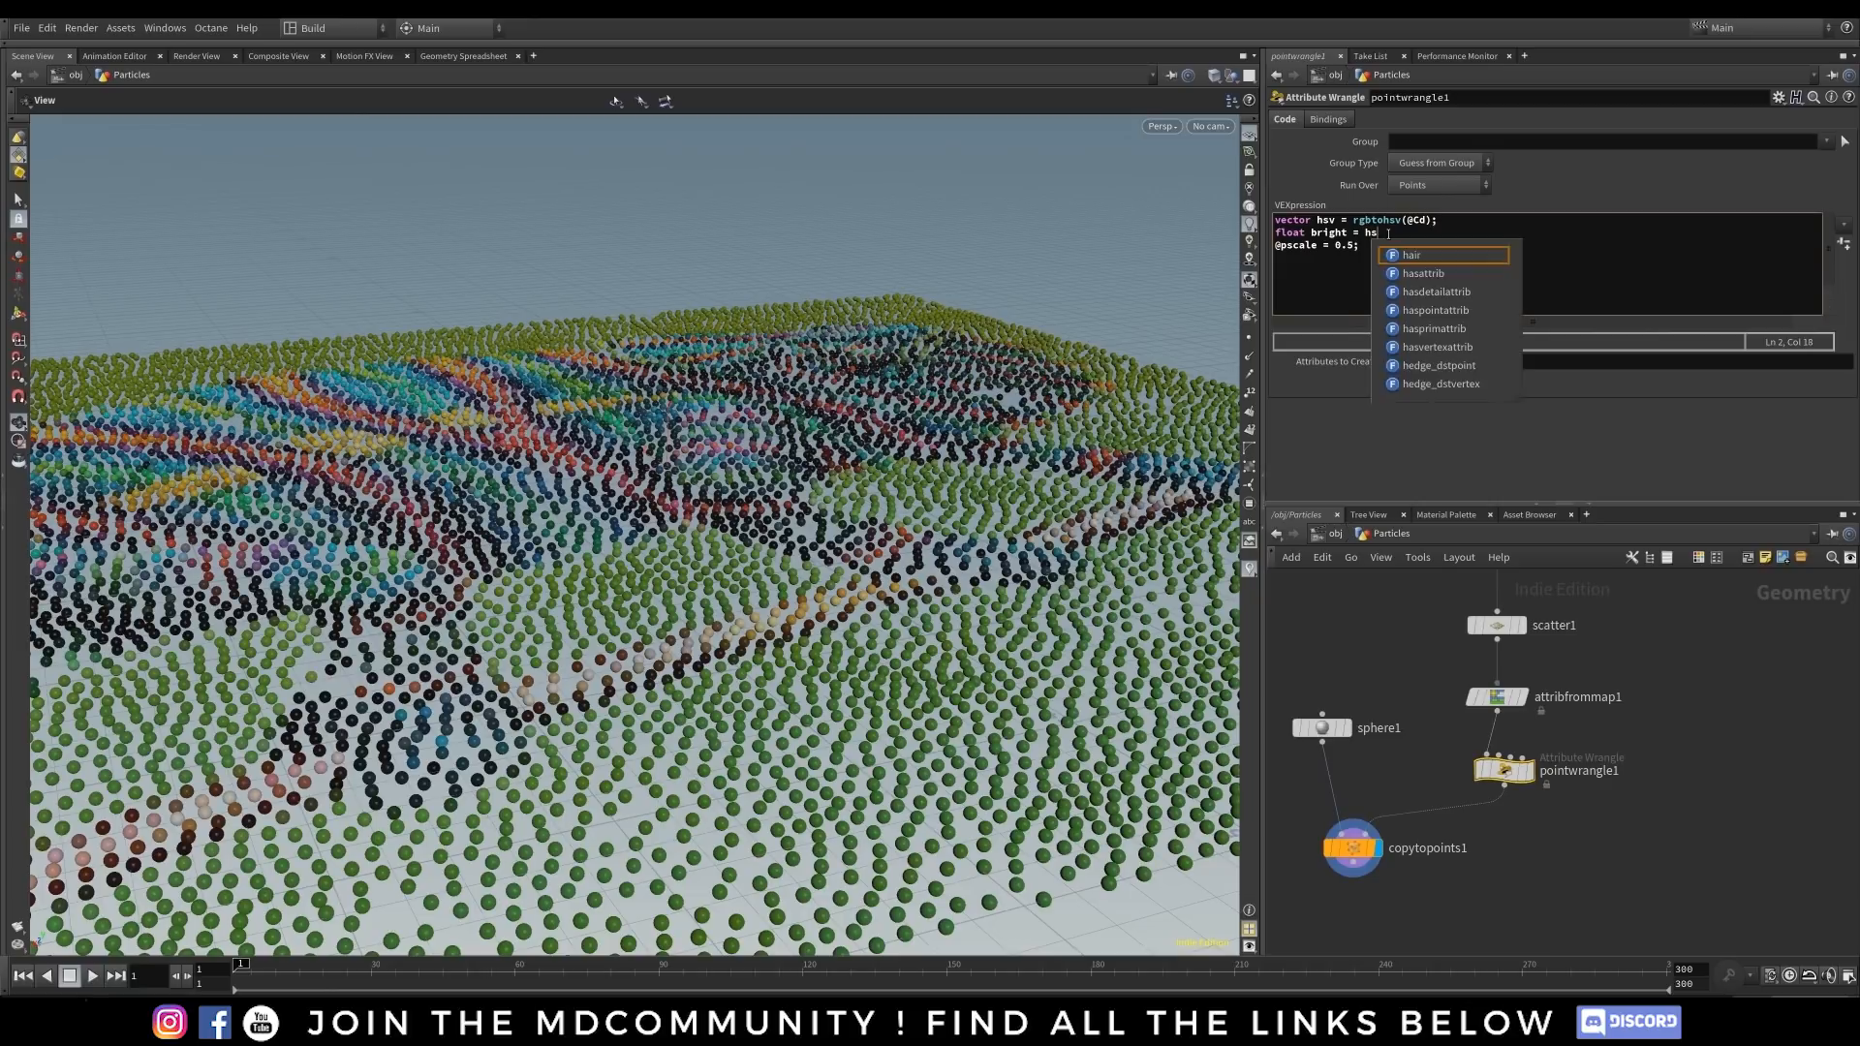
left_click_drag(1313, 220, 1340, 220)
left_click(1416, 235)
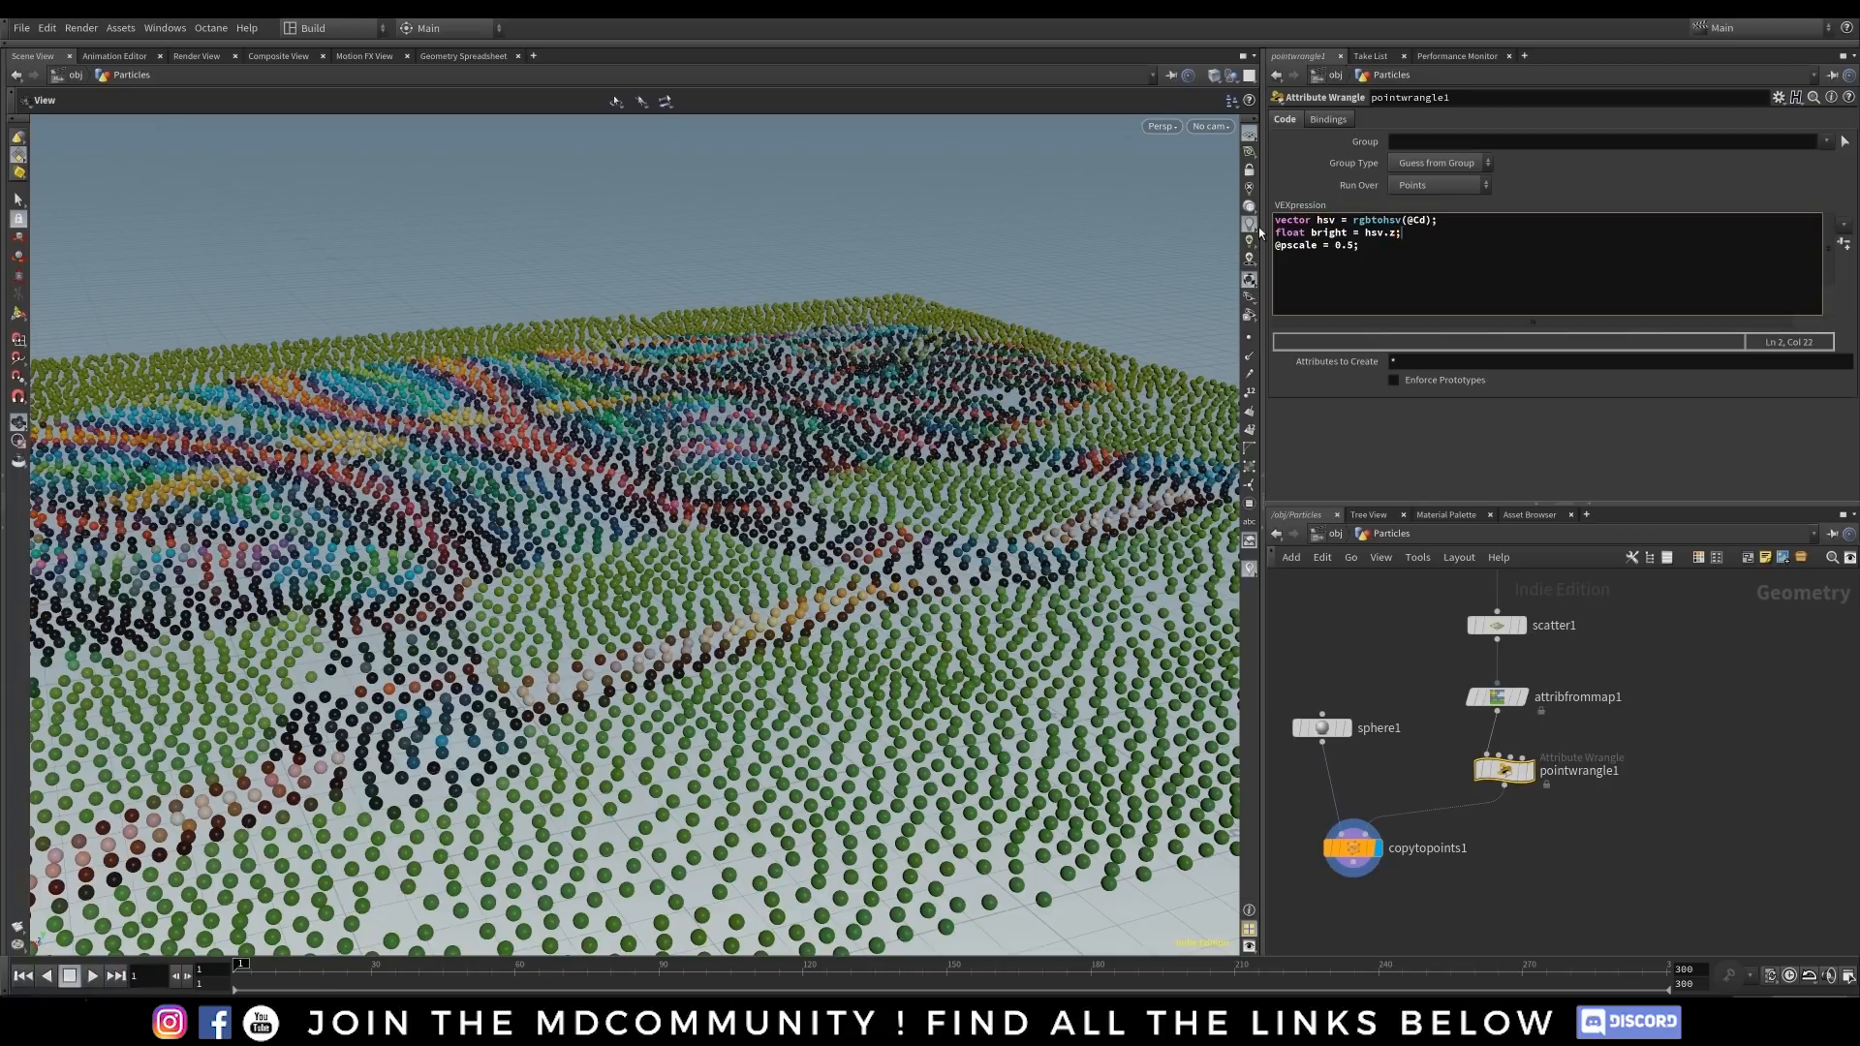
key("Return")
left_click(1355, 259)
left_click_drag(1356, 259, 1336, 257)
type("bright")
left_click(1343, 435)
- Examine the brightness-scaled spheres up close from several angles and compare them with the PixelBalls reference render
left_click_drag(471, 491, 733, 456)
right_click_drag(733, 455, 673, 504)
middle_click_drag(674, 504, 740, 524)
left_click_drag(740, 524, 558, 543)
right_click_drag(480, 674, 585, 587)
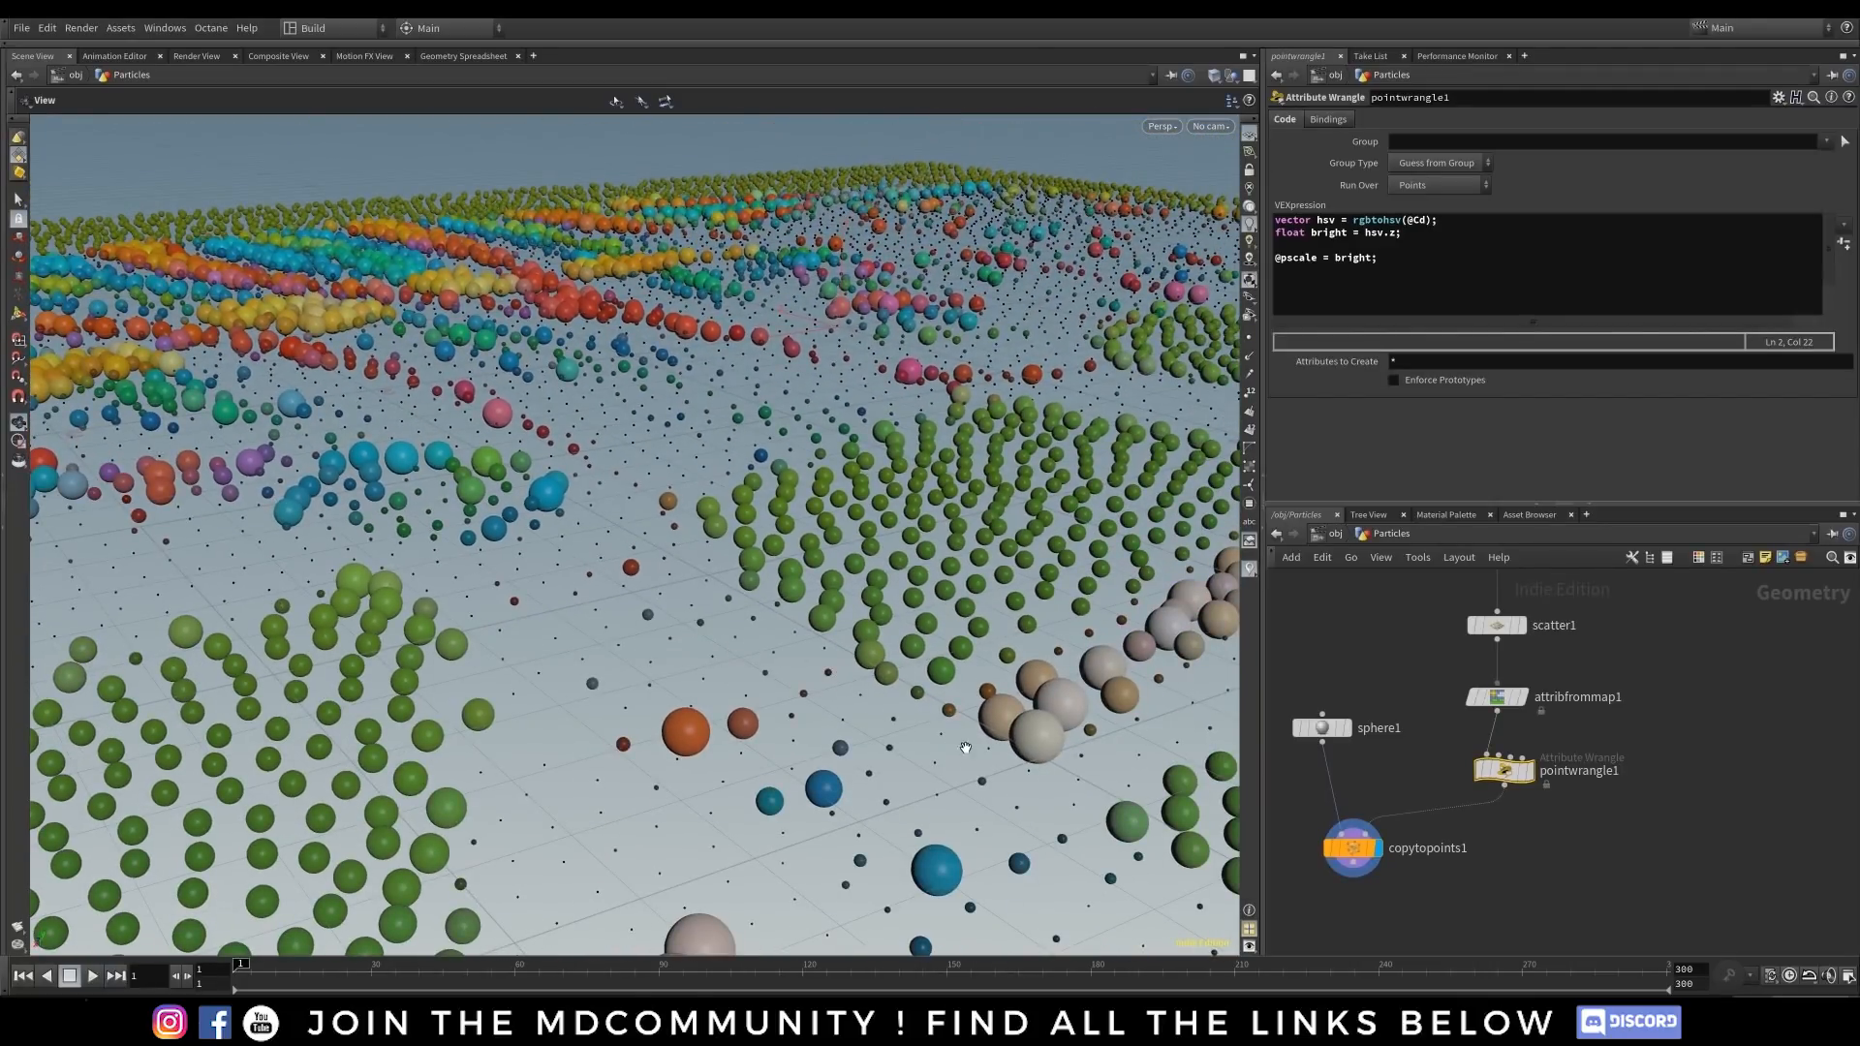
left_click_drag(748, 593, 645, 630)
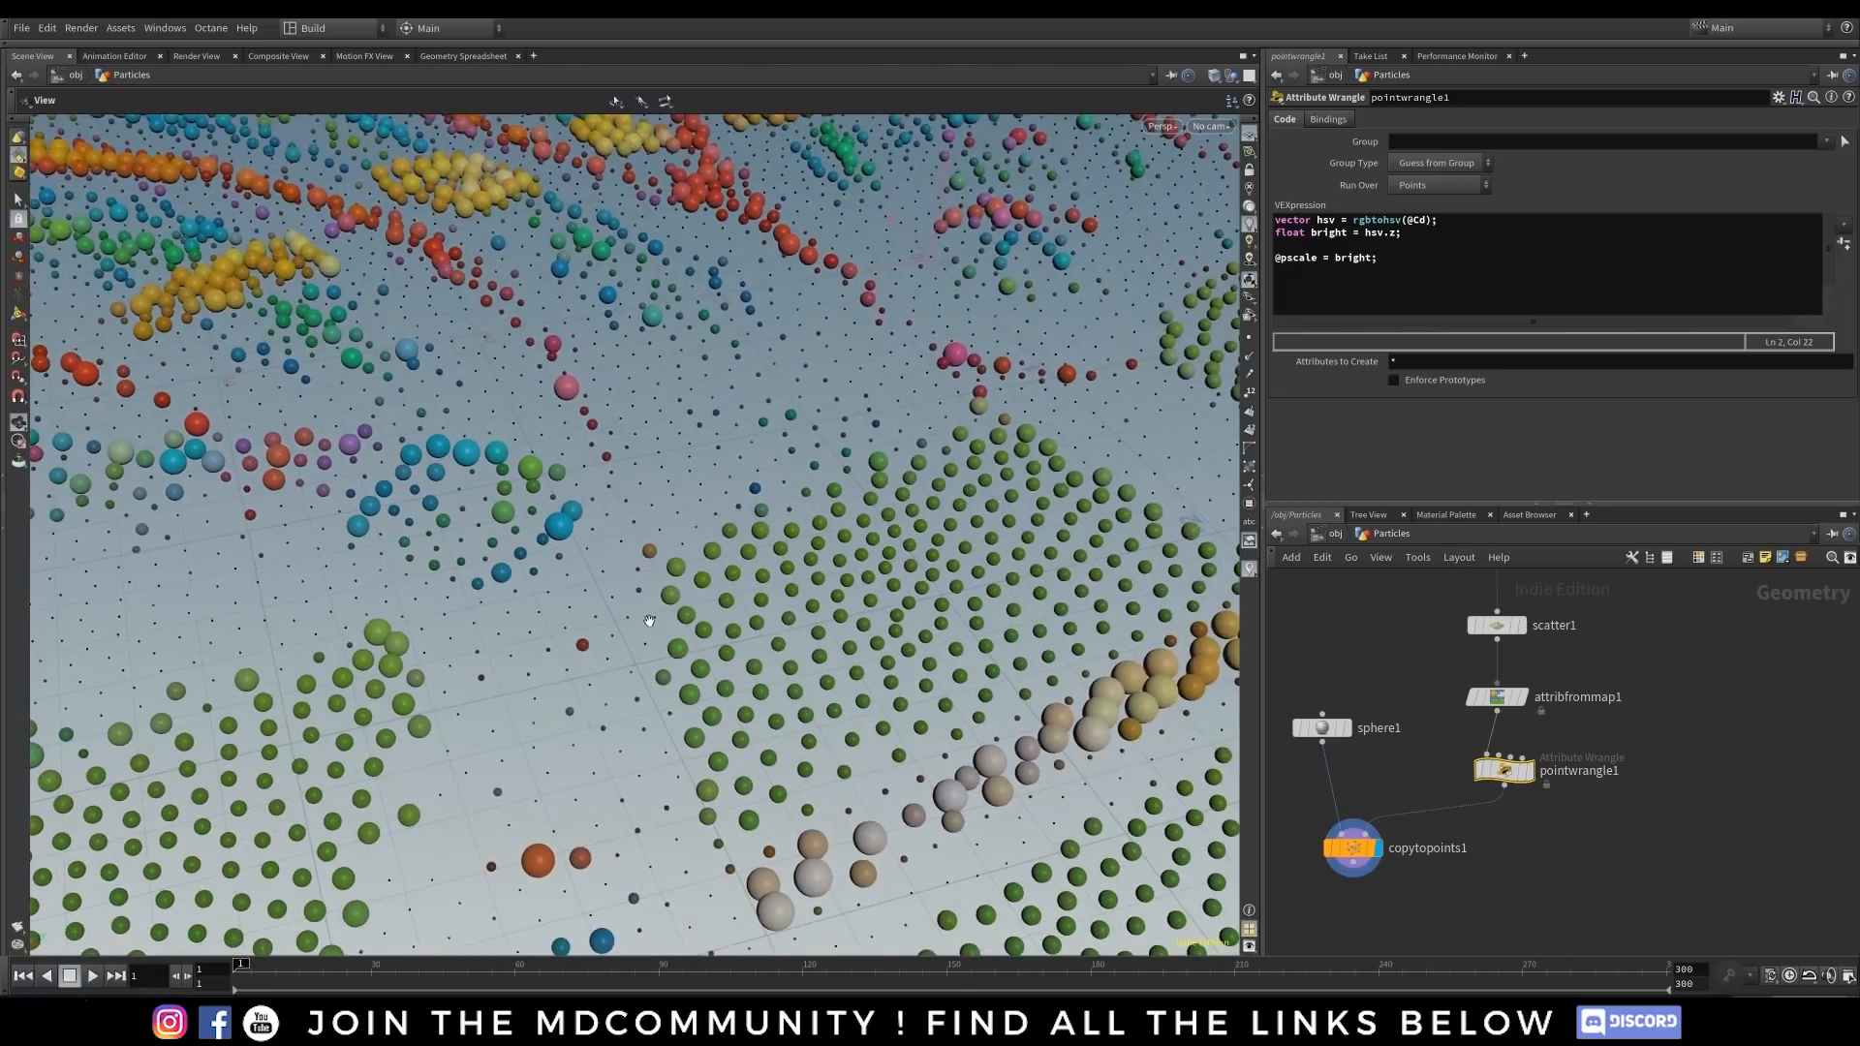
mouse_move(852, 1027)
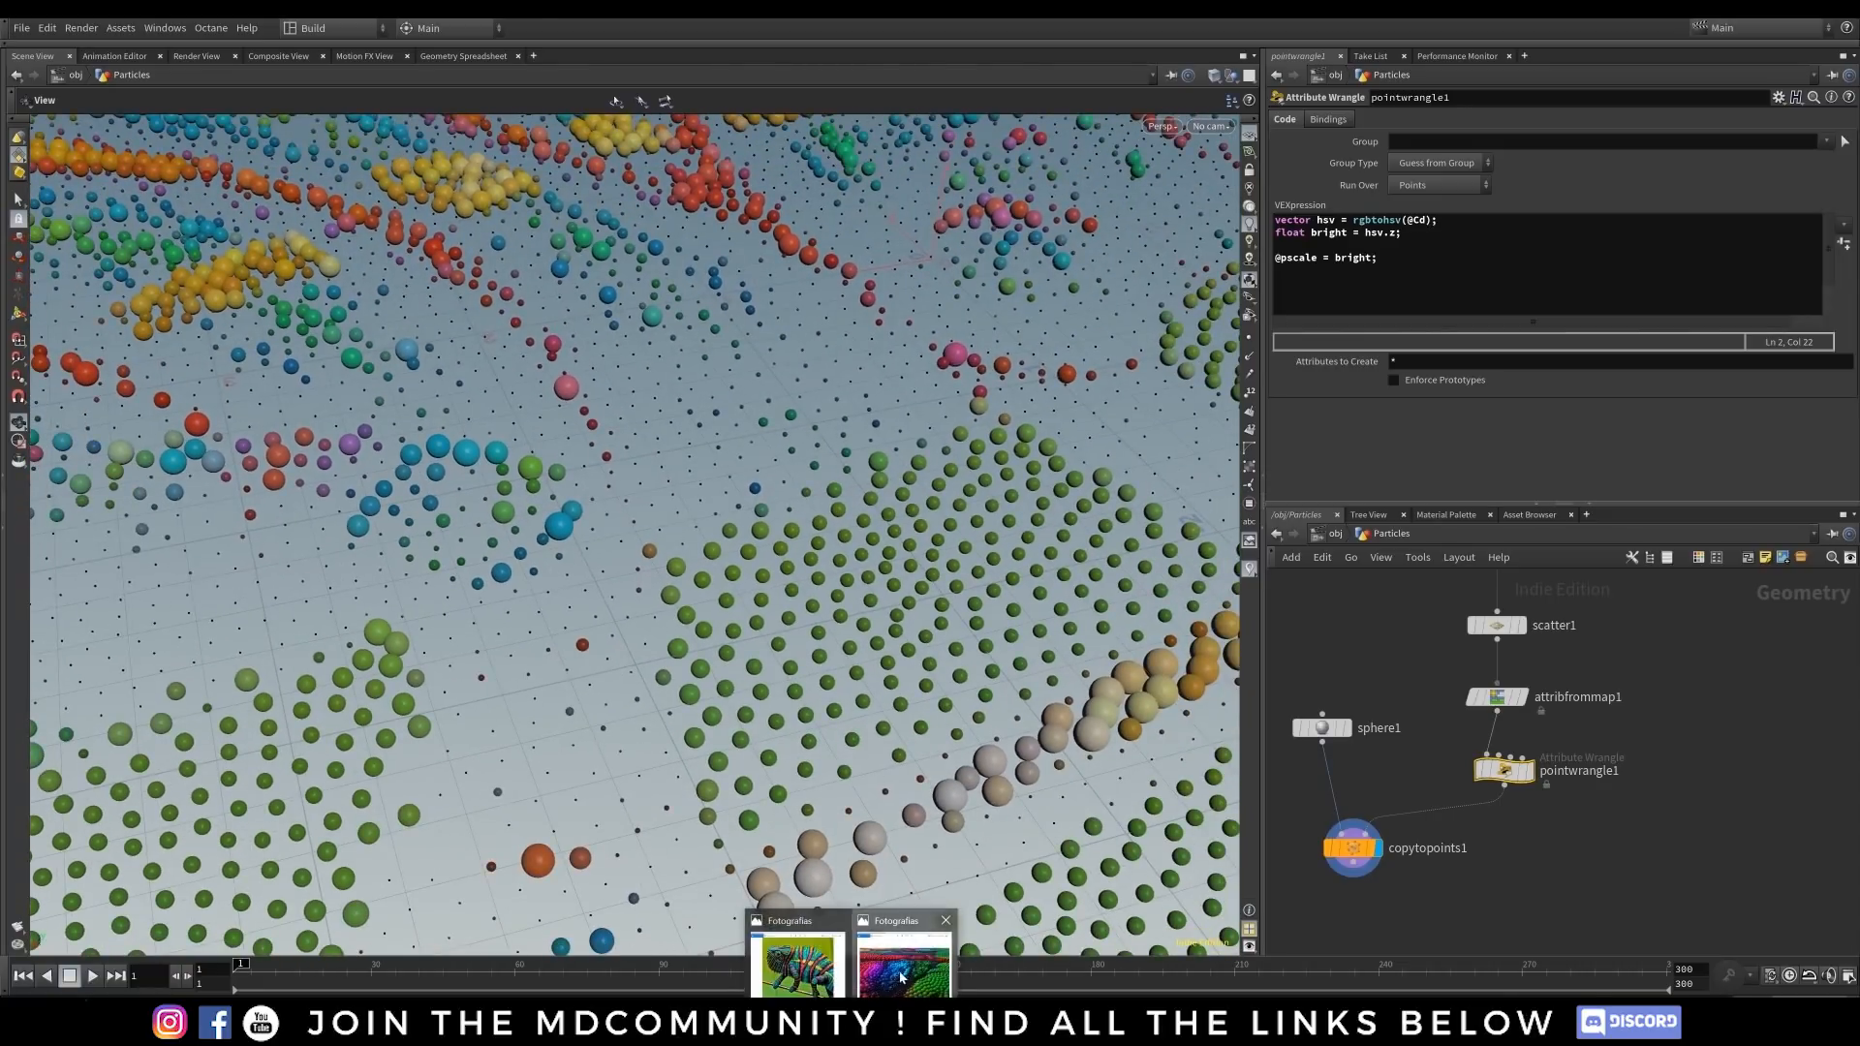
left_click(903, 920)
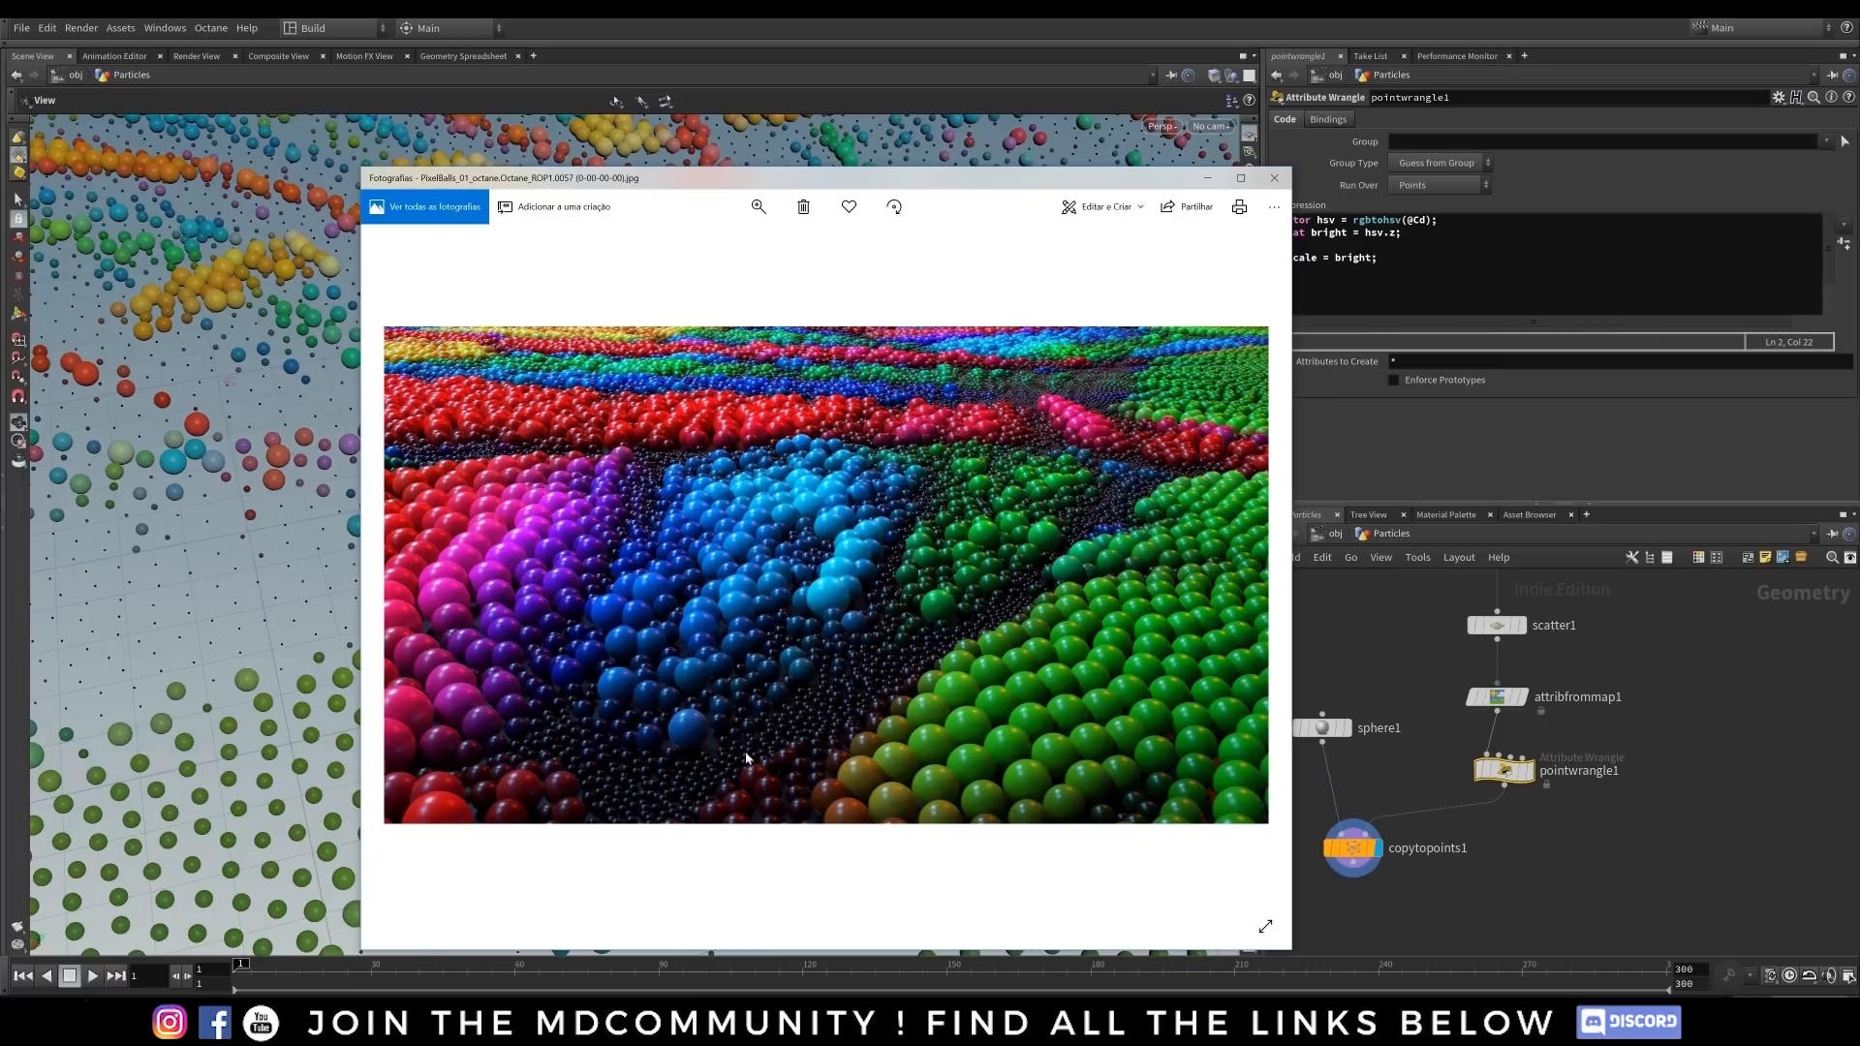
left_click(1380, 662)
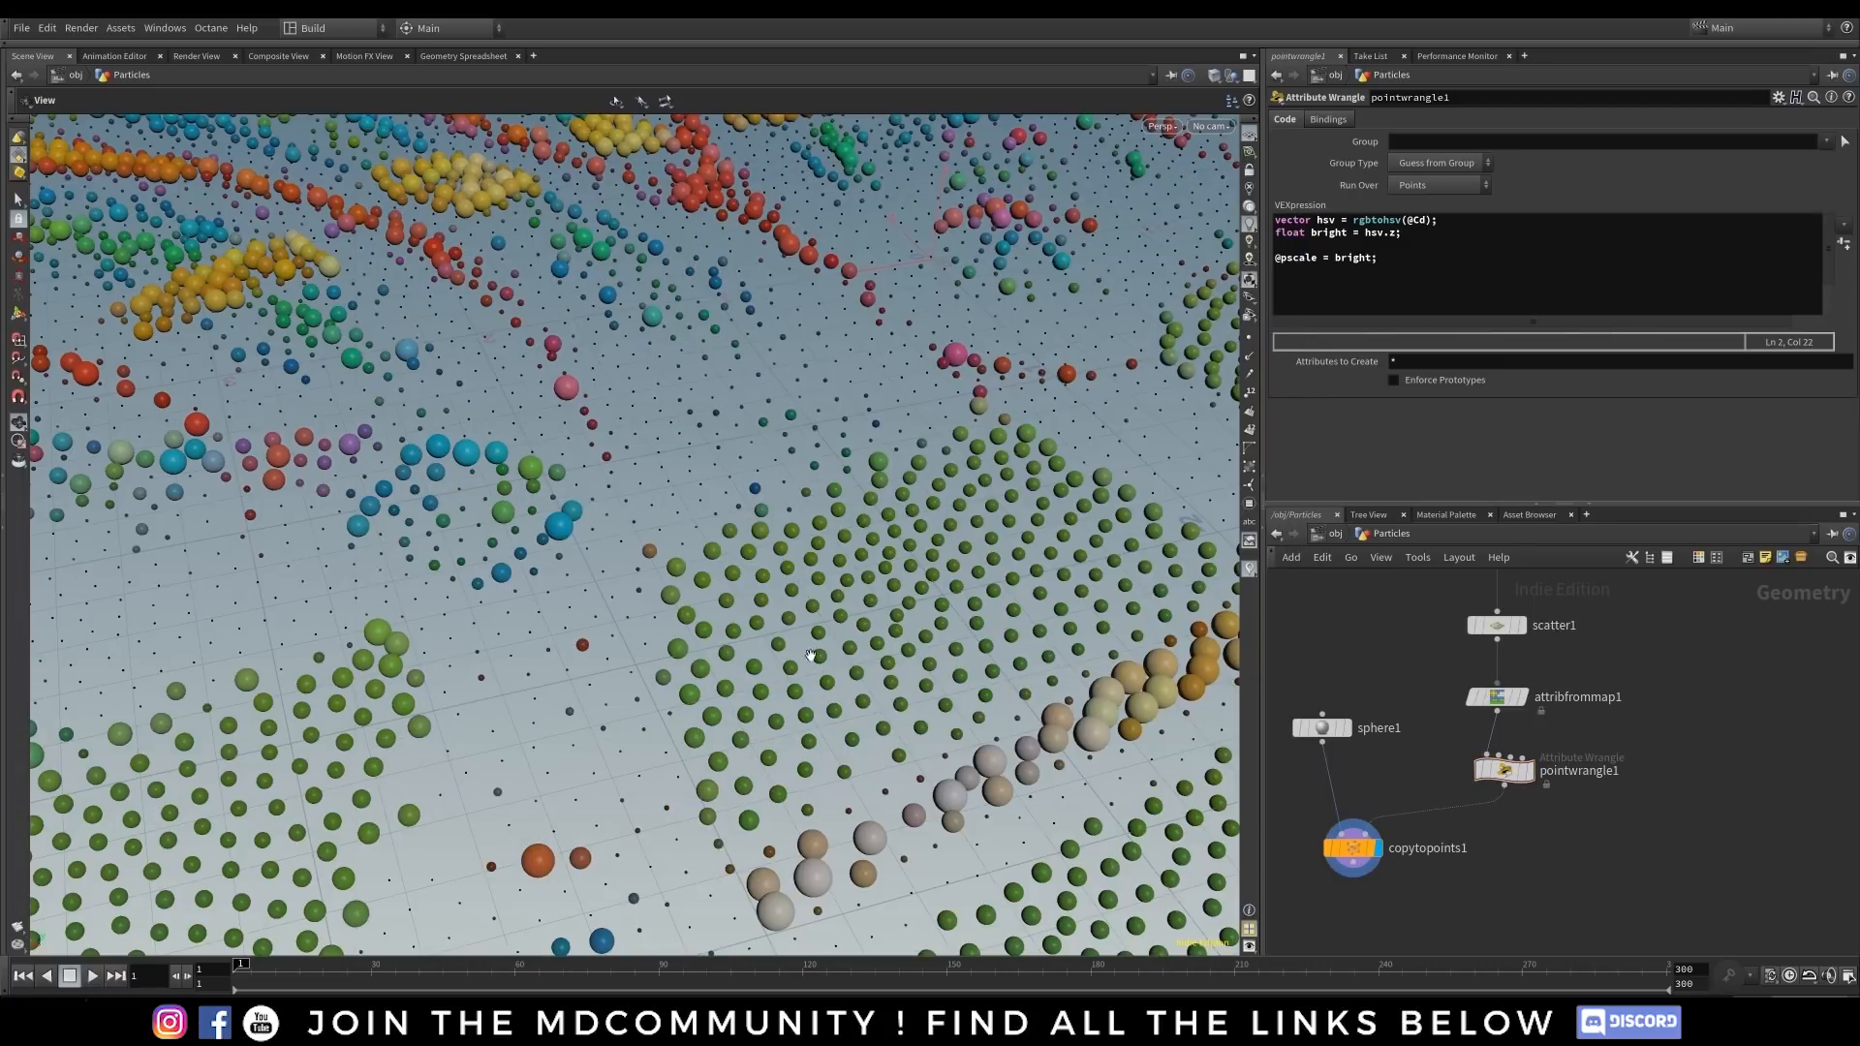
left_click_drag(1292, 233, 1299, 246)
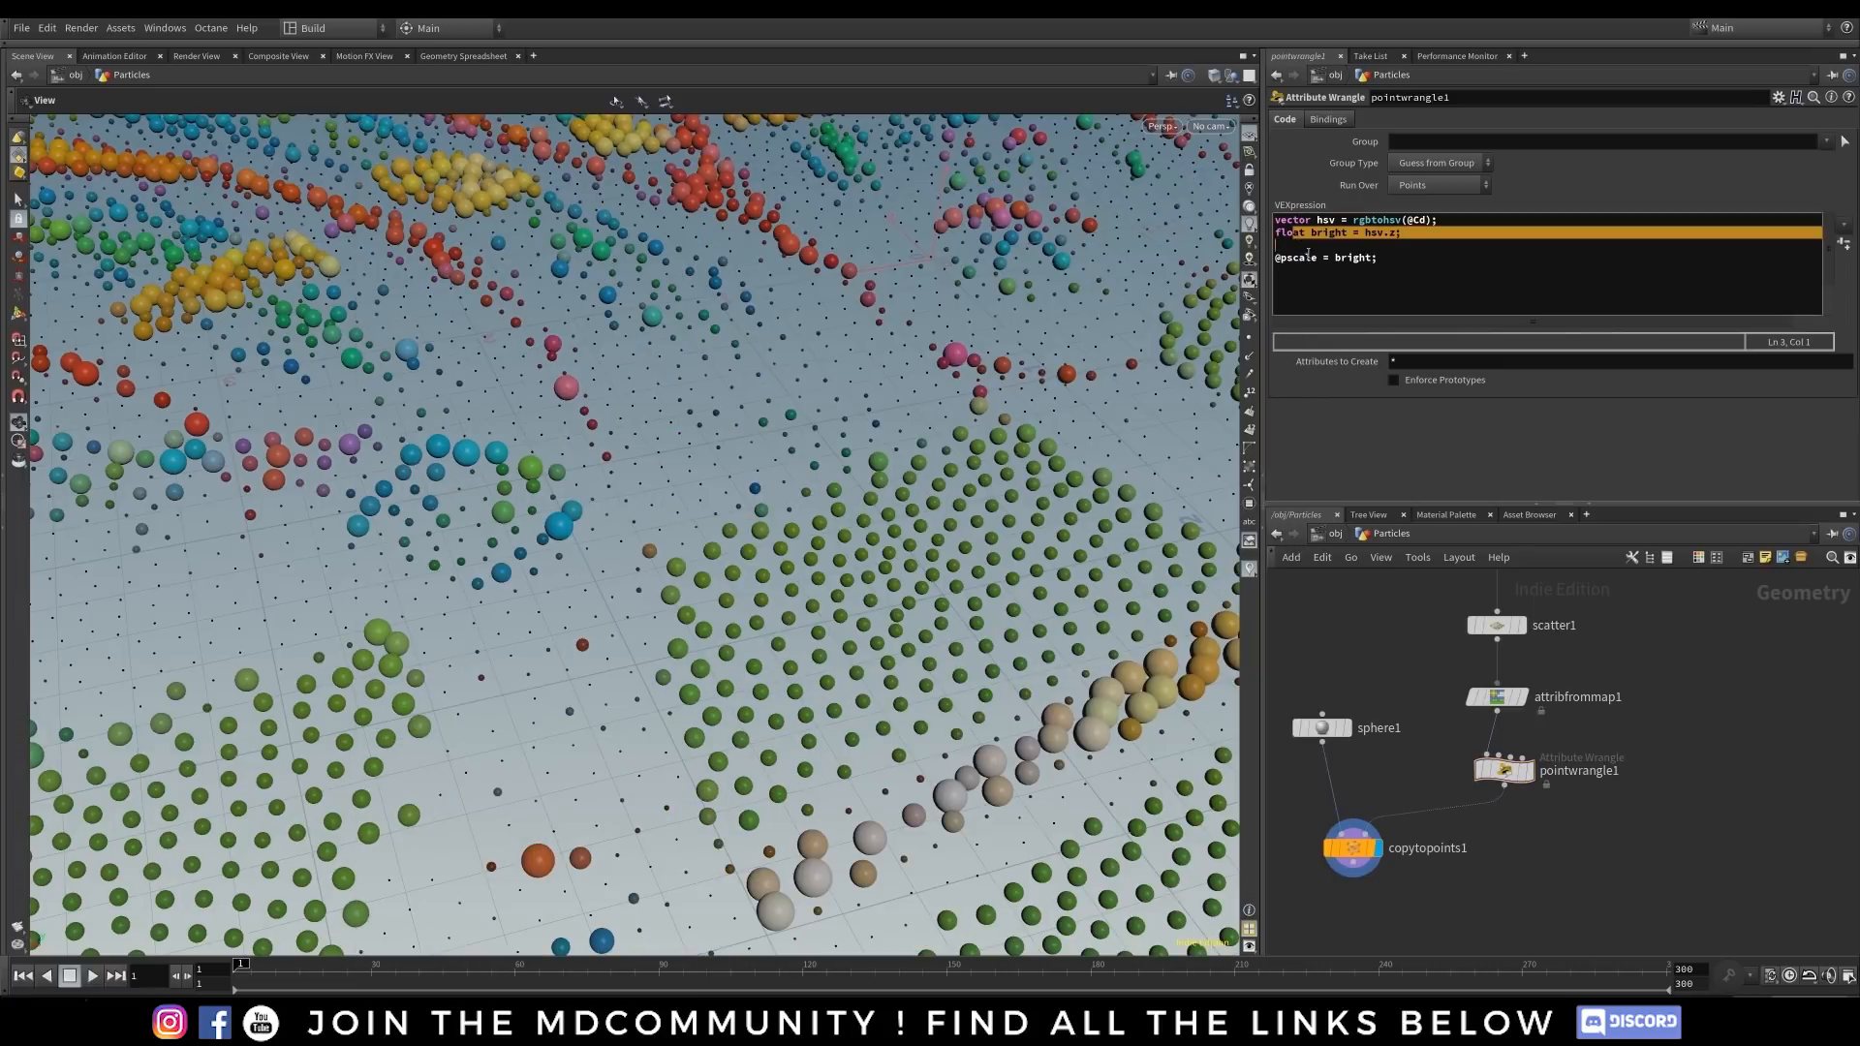
left_click(1308, 251)
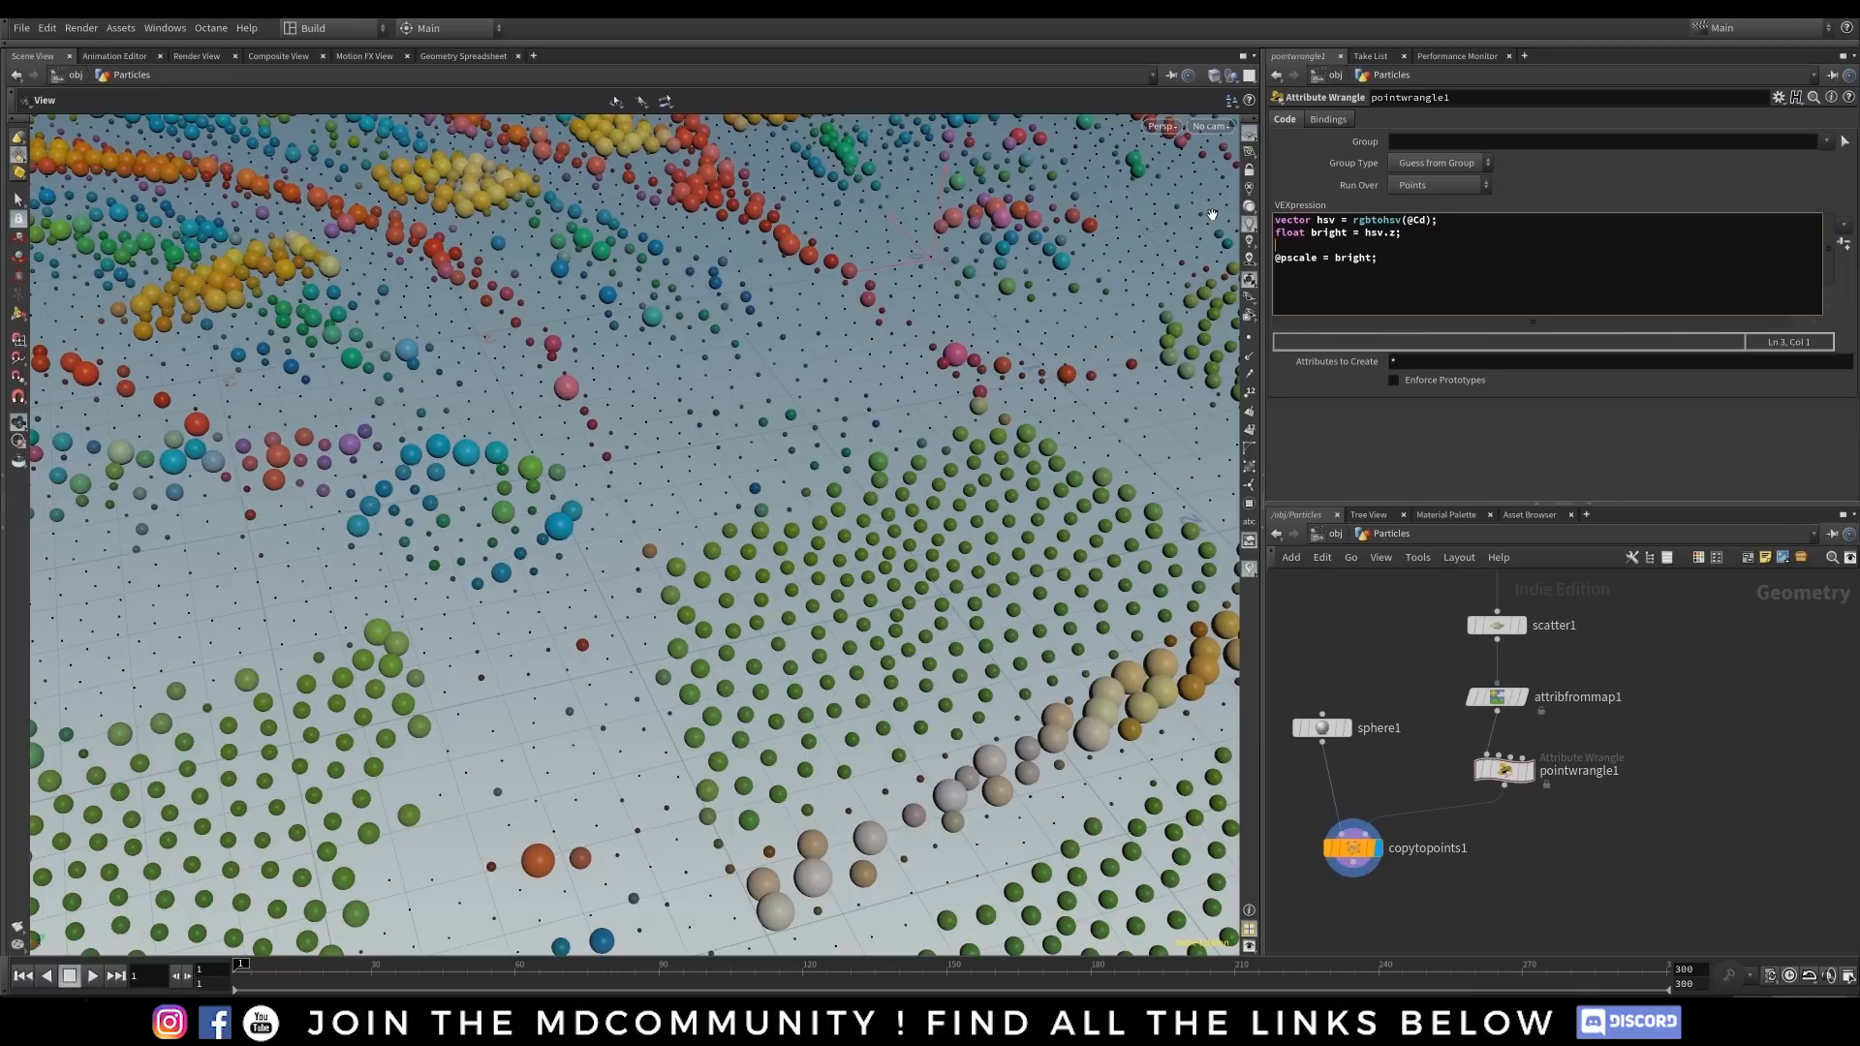
key("Return")
type("float fitSize = fit(")
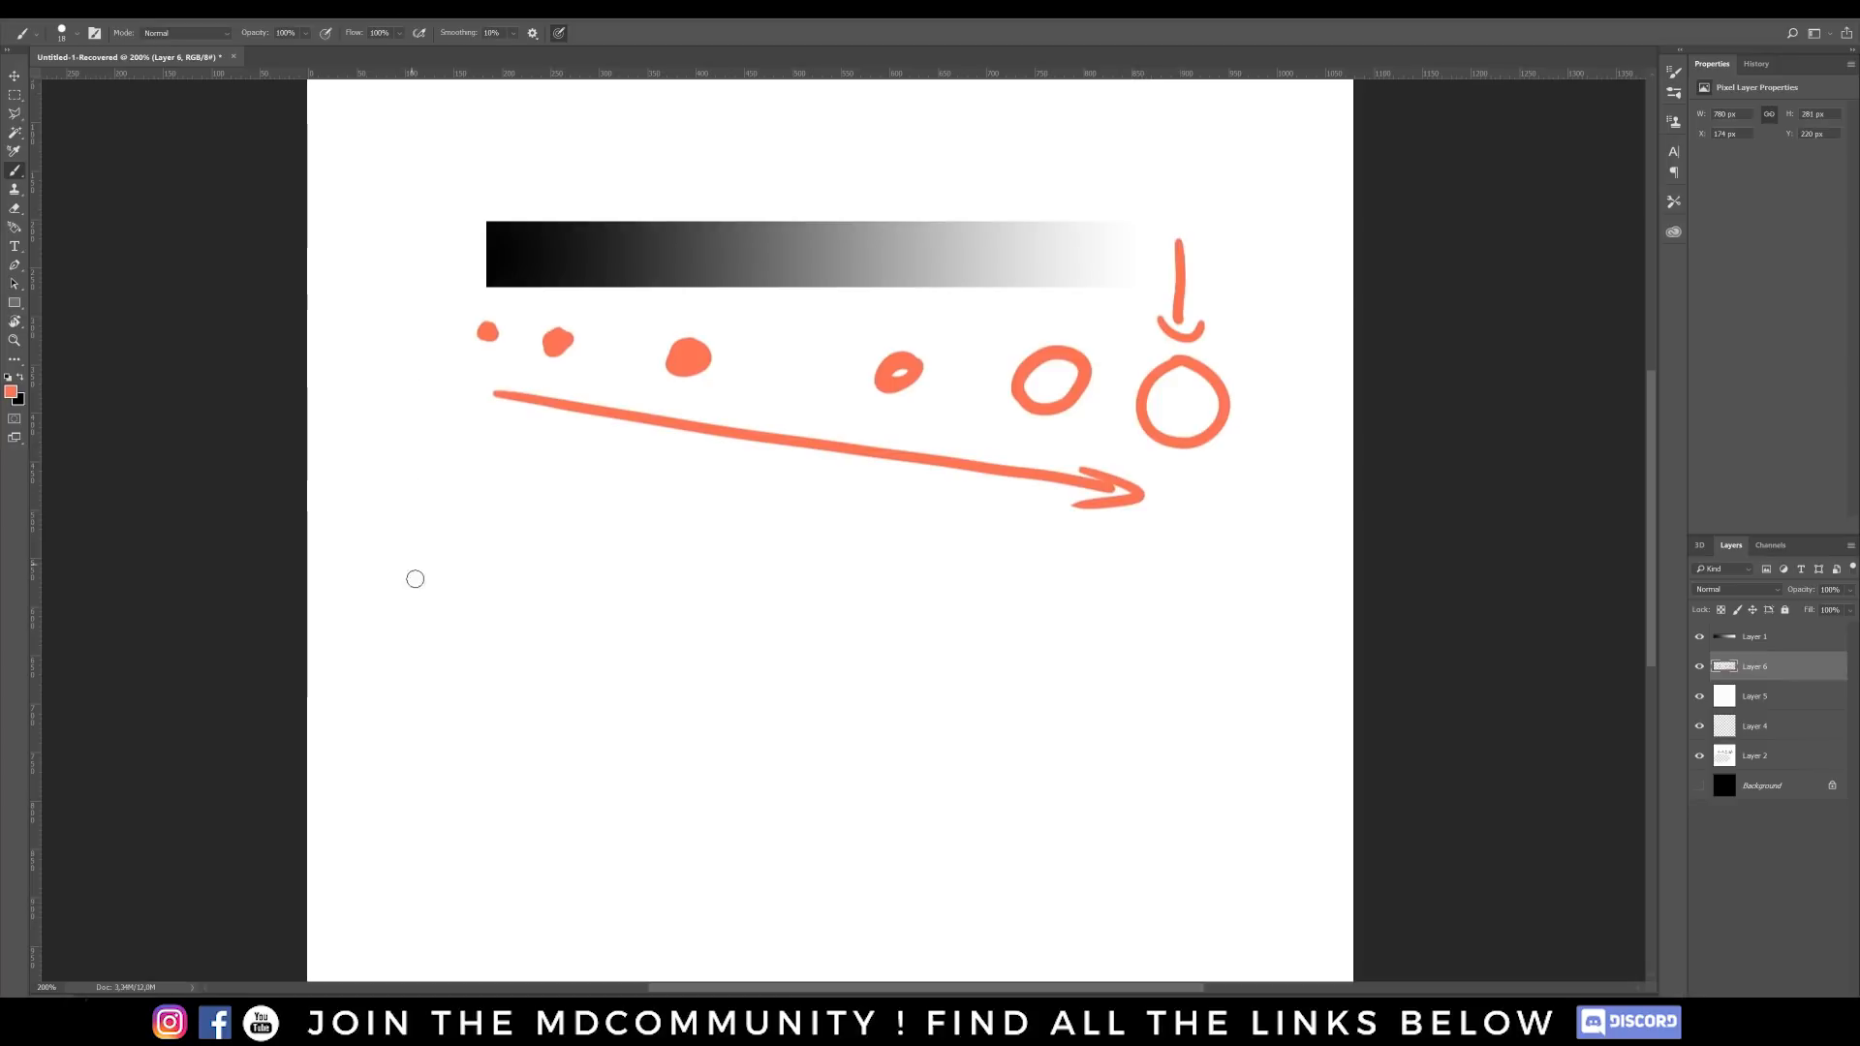
- In Photoshop, handwrite "Fit" below the circle diagram and a "0 → 1" range labelled "bright" under it
mouse_move(472, 548)
left_mouse_down()
mouse_move(471, 582)
mouse_move(486, 546)
left_mouse_up()
mouse_move(454, 567)
left_mouse_down()
mouse_move(504, 585)
mouse_move(559, 530)
left_mouse_up()
left_click(508, 555)
left_click_drag(540, 535, 538, 562)
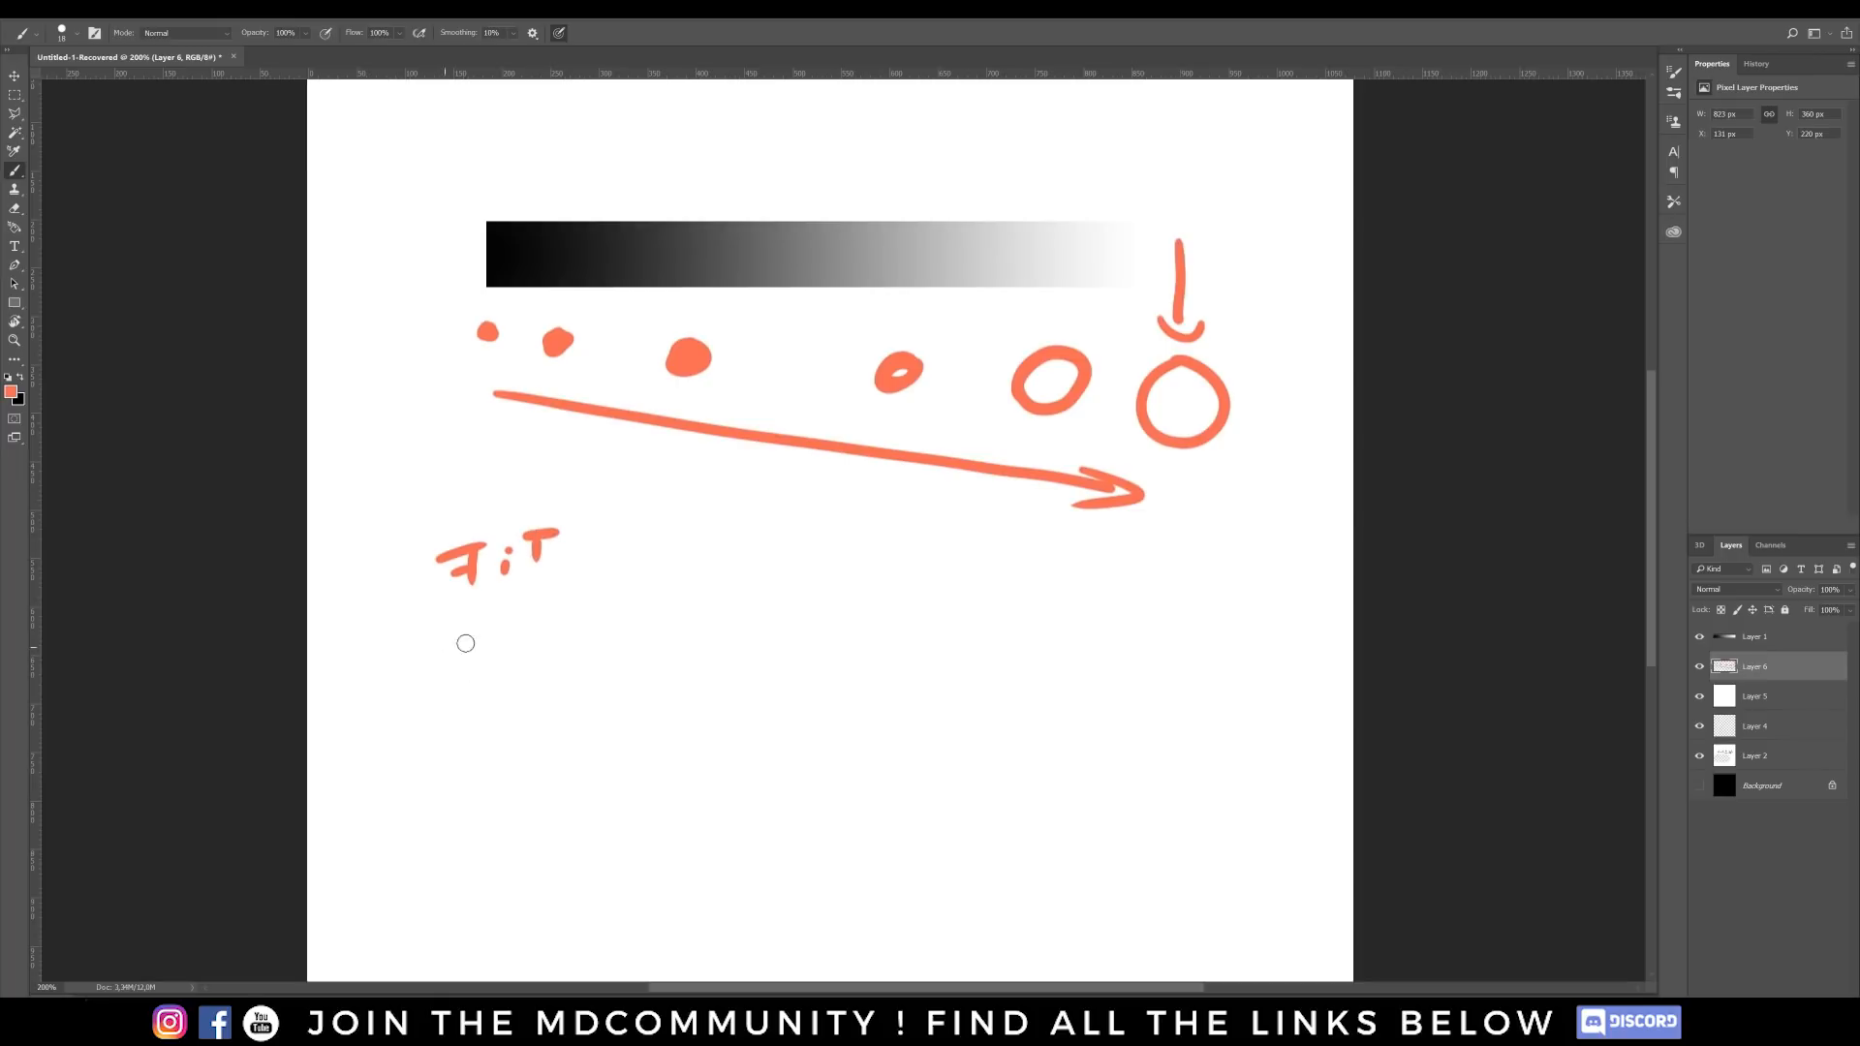
mouse_move(492, 642)
left_mouse_down()
mouse_move(520, 675)
mouse_move(496, 641)
mouse_move(804, 689)
left_mouse_up()
mouse_move(621, 577)
left_mouse_down()
mouse_move(623, 608)
mouse_move(726, 585)
mouse_move(761, 609)
left_mouse_up()
left_click_drag(766, 593, 789, 569)
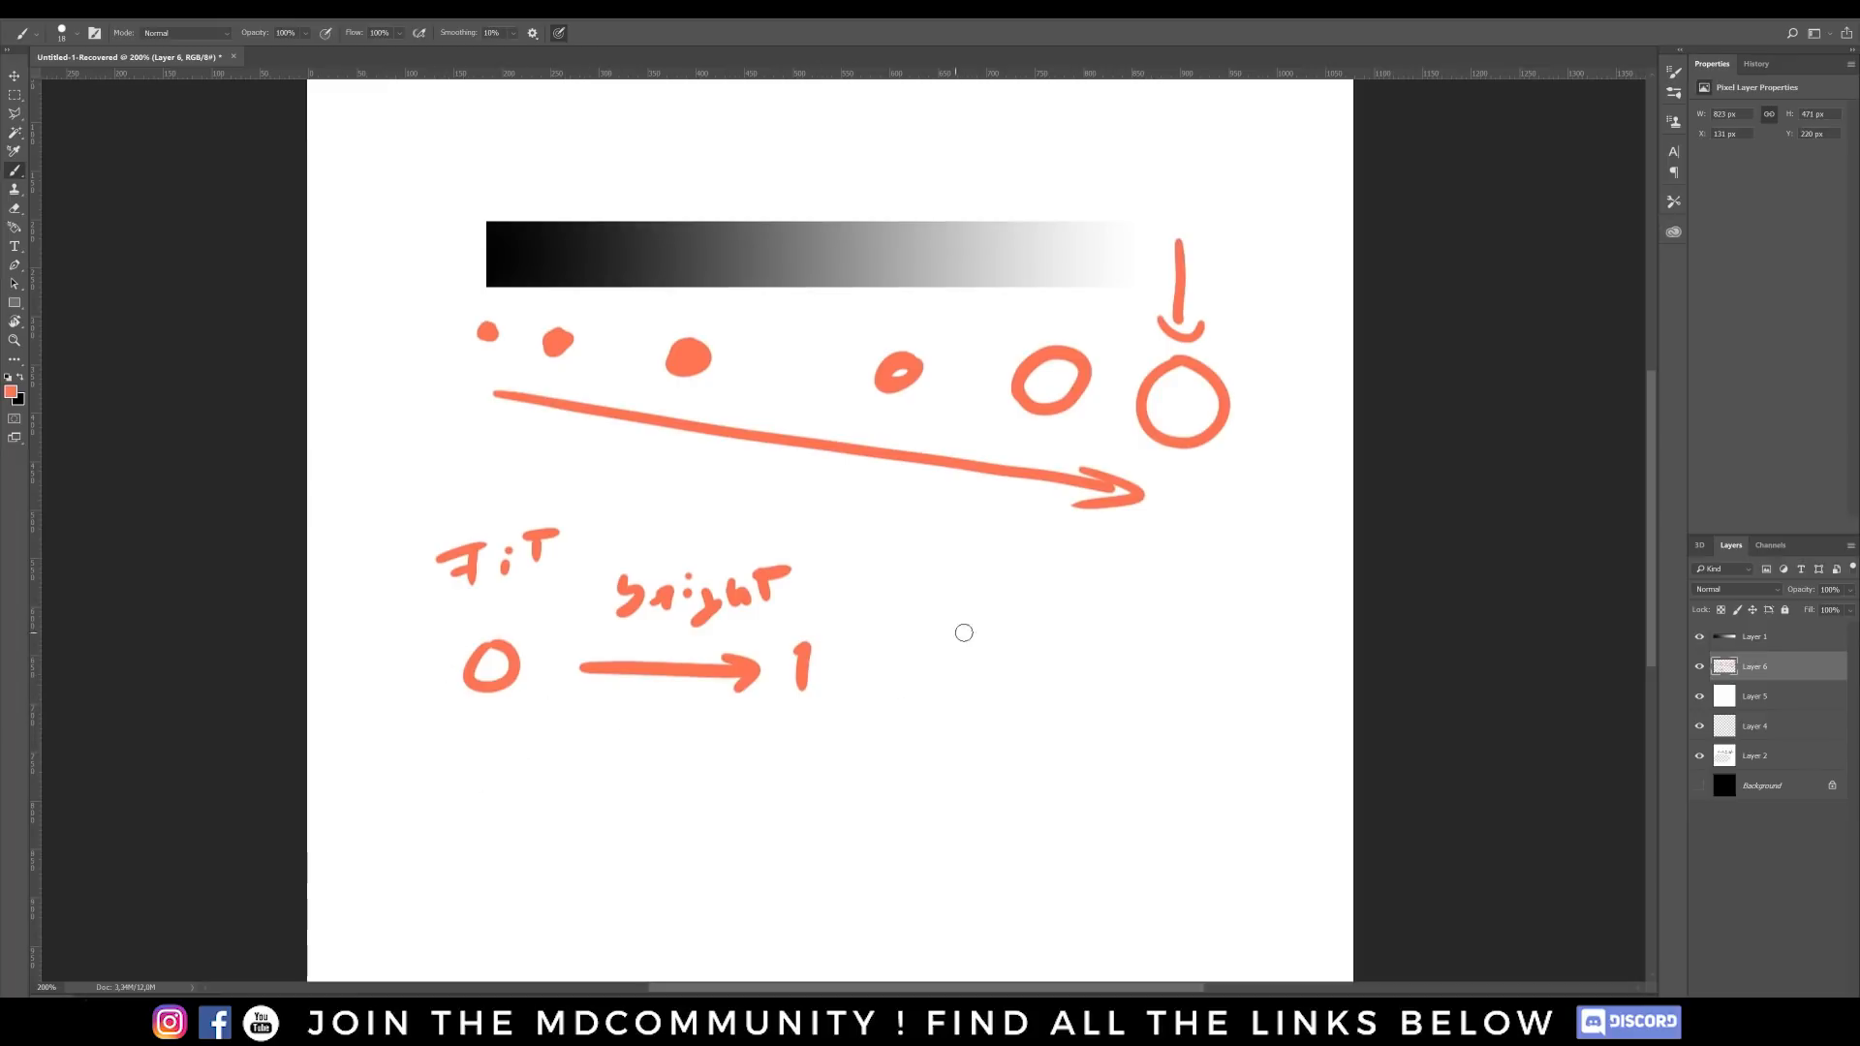
- Handwrite the target range "0,1 → 3" beneath the 0 to 1 range
mouse_move(465, 748)
left_mouse_down()
mouse_move(448, 786)
mouse_move(476, 749)
mouse_move(495, 821)
left_mouse_up()
mouse_move(528, 755)
left_mouse_down()
mouse_move(538, 794)
mouse_move(726, 762)
mouse_move(729, 780)
mouse_move(813, 741)
mouse_move(765, 802)
left_mouse_up()
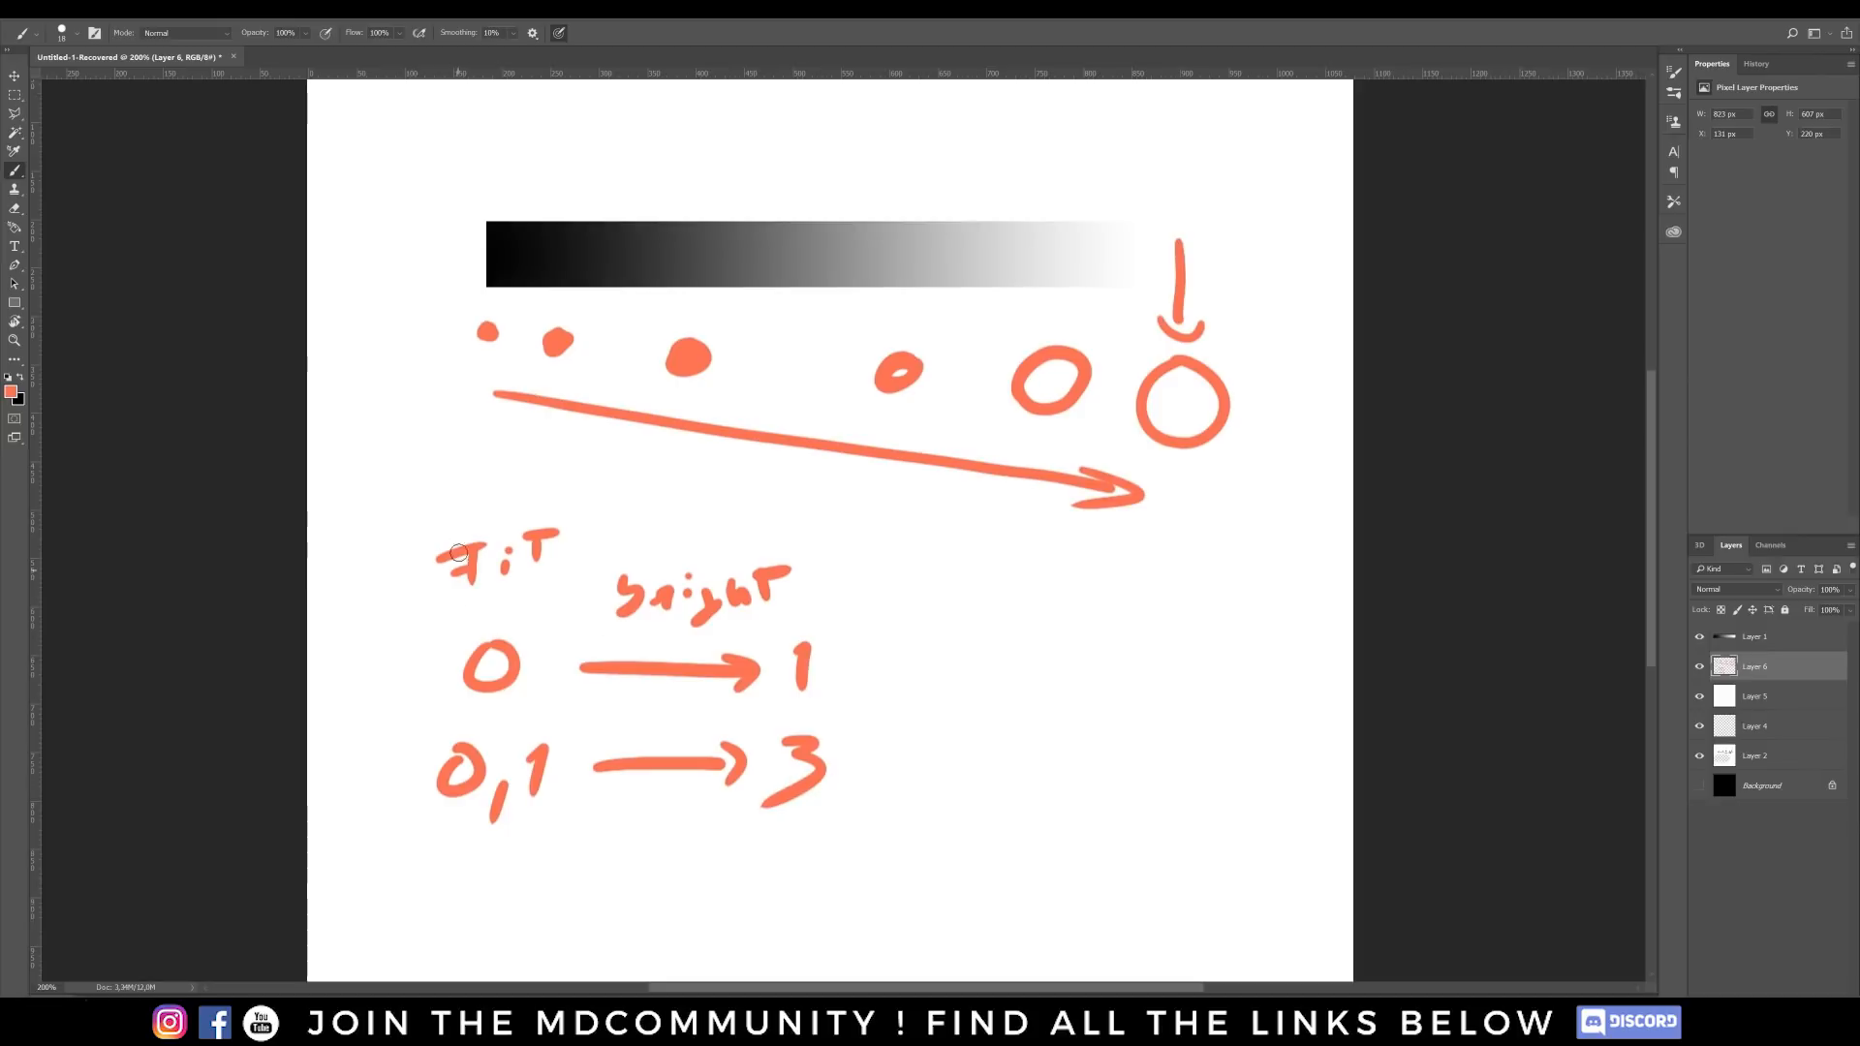
left_click_drag(452, 571, 481, 564)
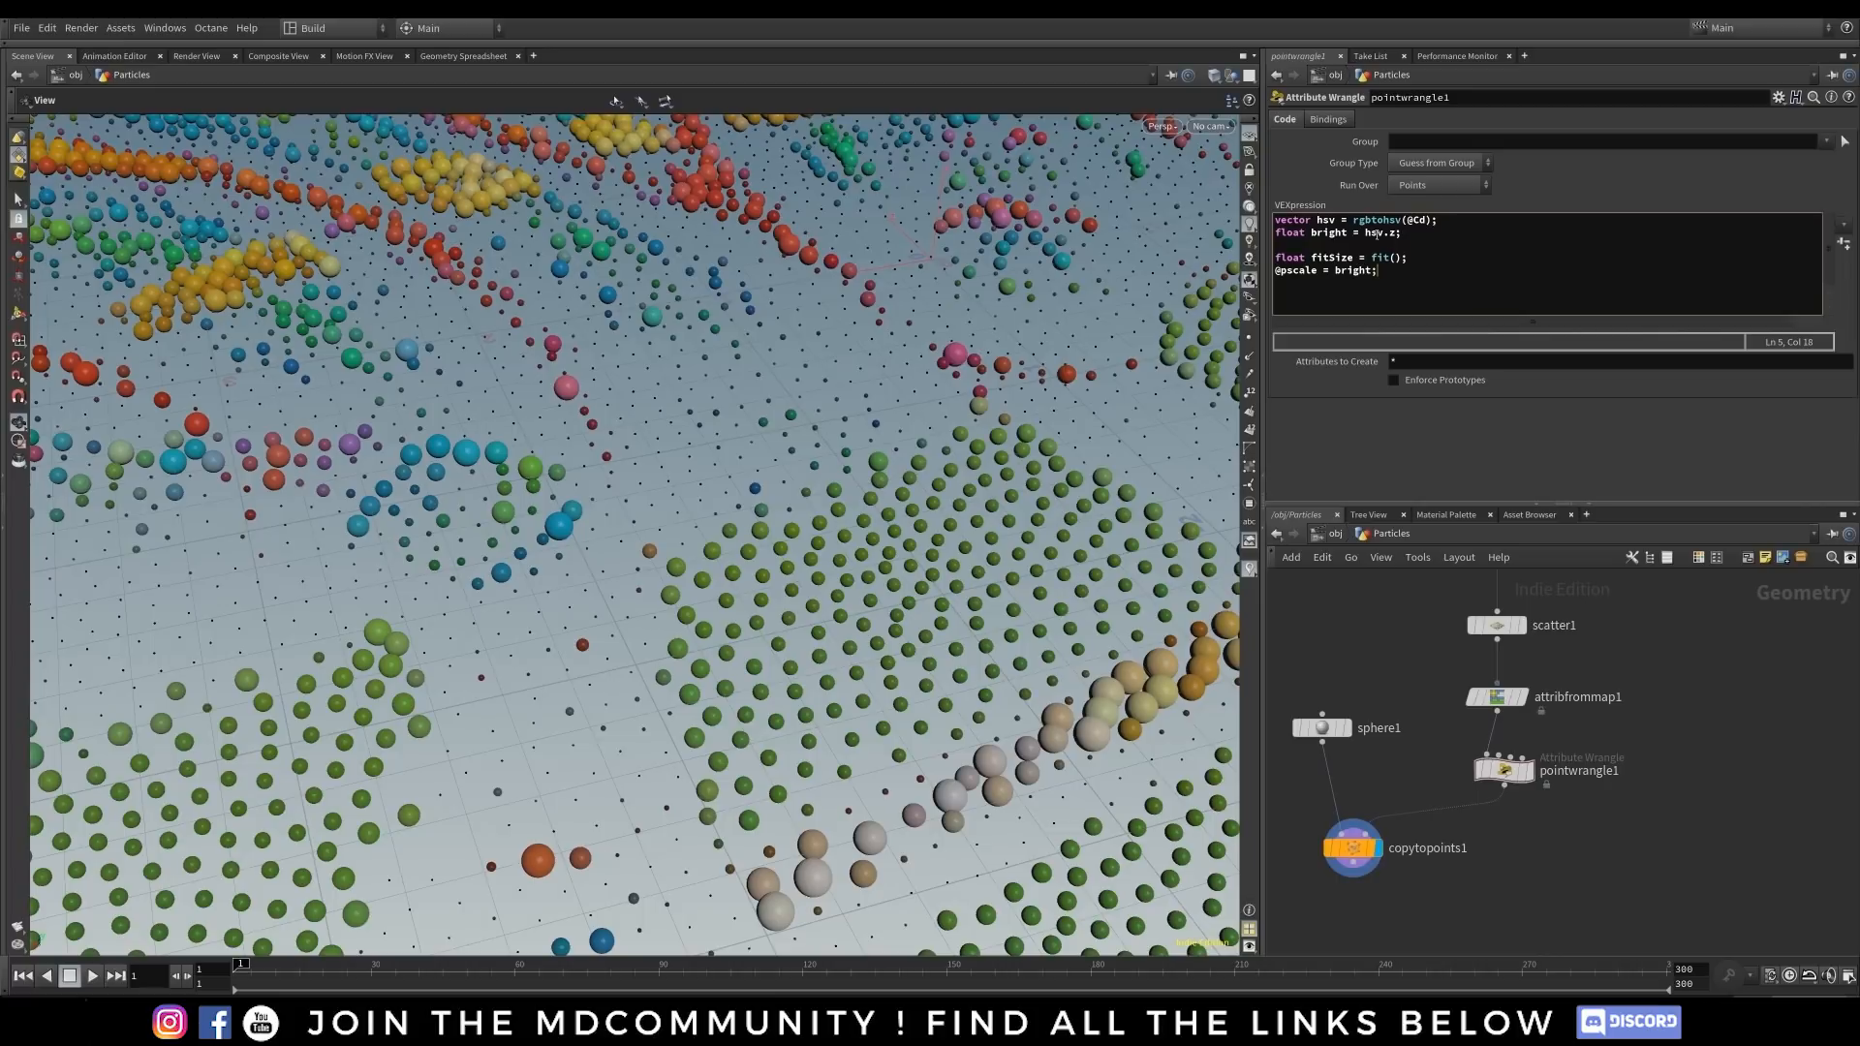
- Return to Houdini and fill the fitSize fit() call with the arguments bright, 0, 1, 0.1, 0.6
left_click_drag(1407, 258, 1346, 245)
left_click(1341, 247)
double_click(1374, 258)
left_click(1396, 258)
type("bright, 0, 1, 0.1, 0.6")
double_click(1362, 270)
type("fitSize")
left_click_drag(720, 532, 736, 417)
- Set the fit() function's output minimum to 0.5 and its output maximum to 1.6
left_click(1495, 257)
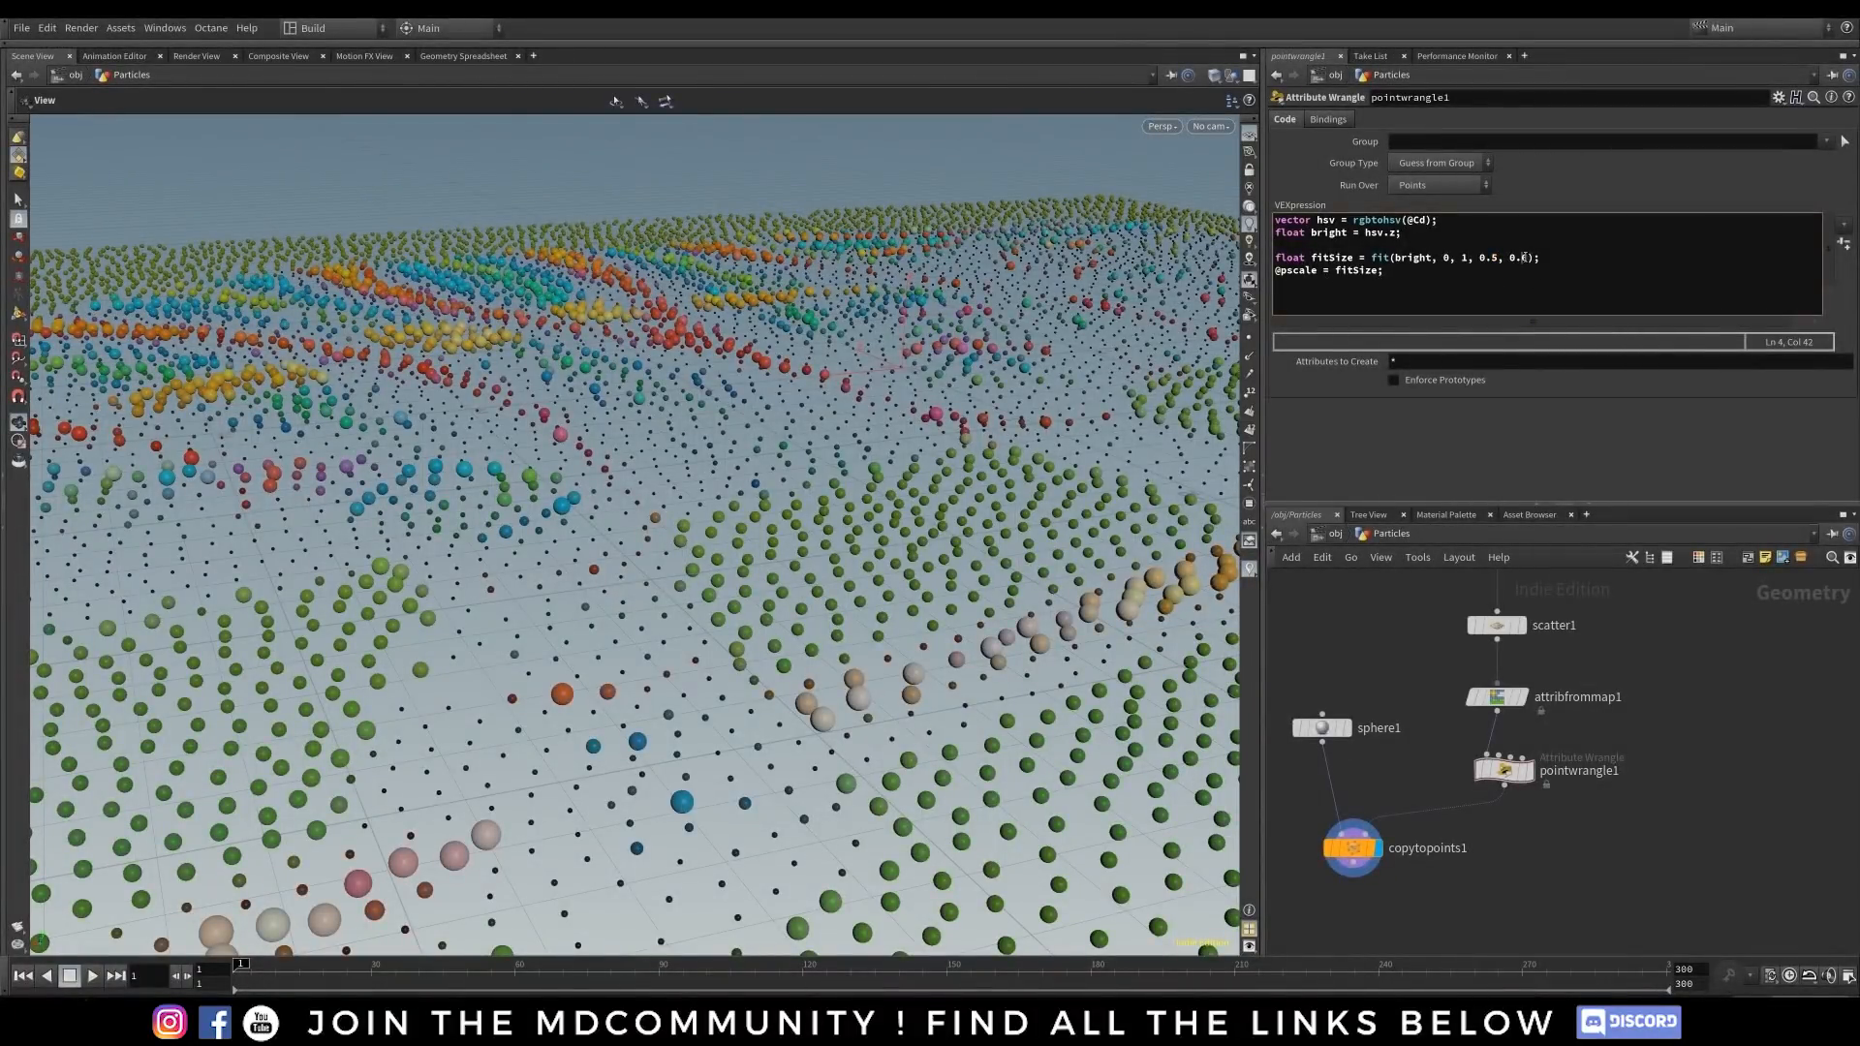
left_click(1510, 257)
type("1")
- Inspect the refitted sphere sizes across the chameleon and its background, both up close and from farther away
left_click_drag(661, 544, 562, 527)
left_click_drag(743, 524, 575, 508)
middle_click_drag(711, 371, 754, 535)
middle_click_drag(472, 337, 676, 605)
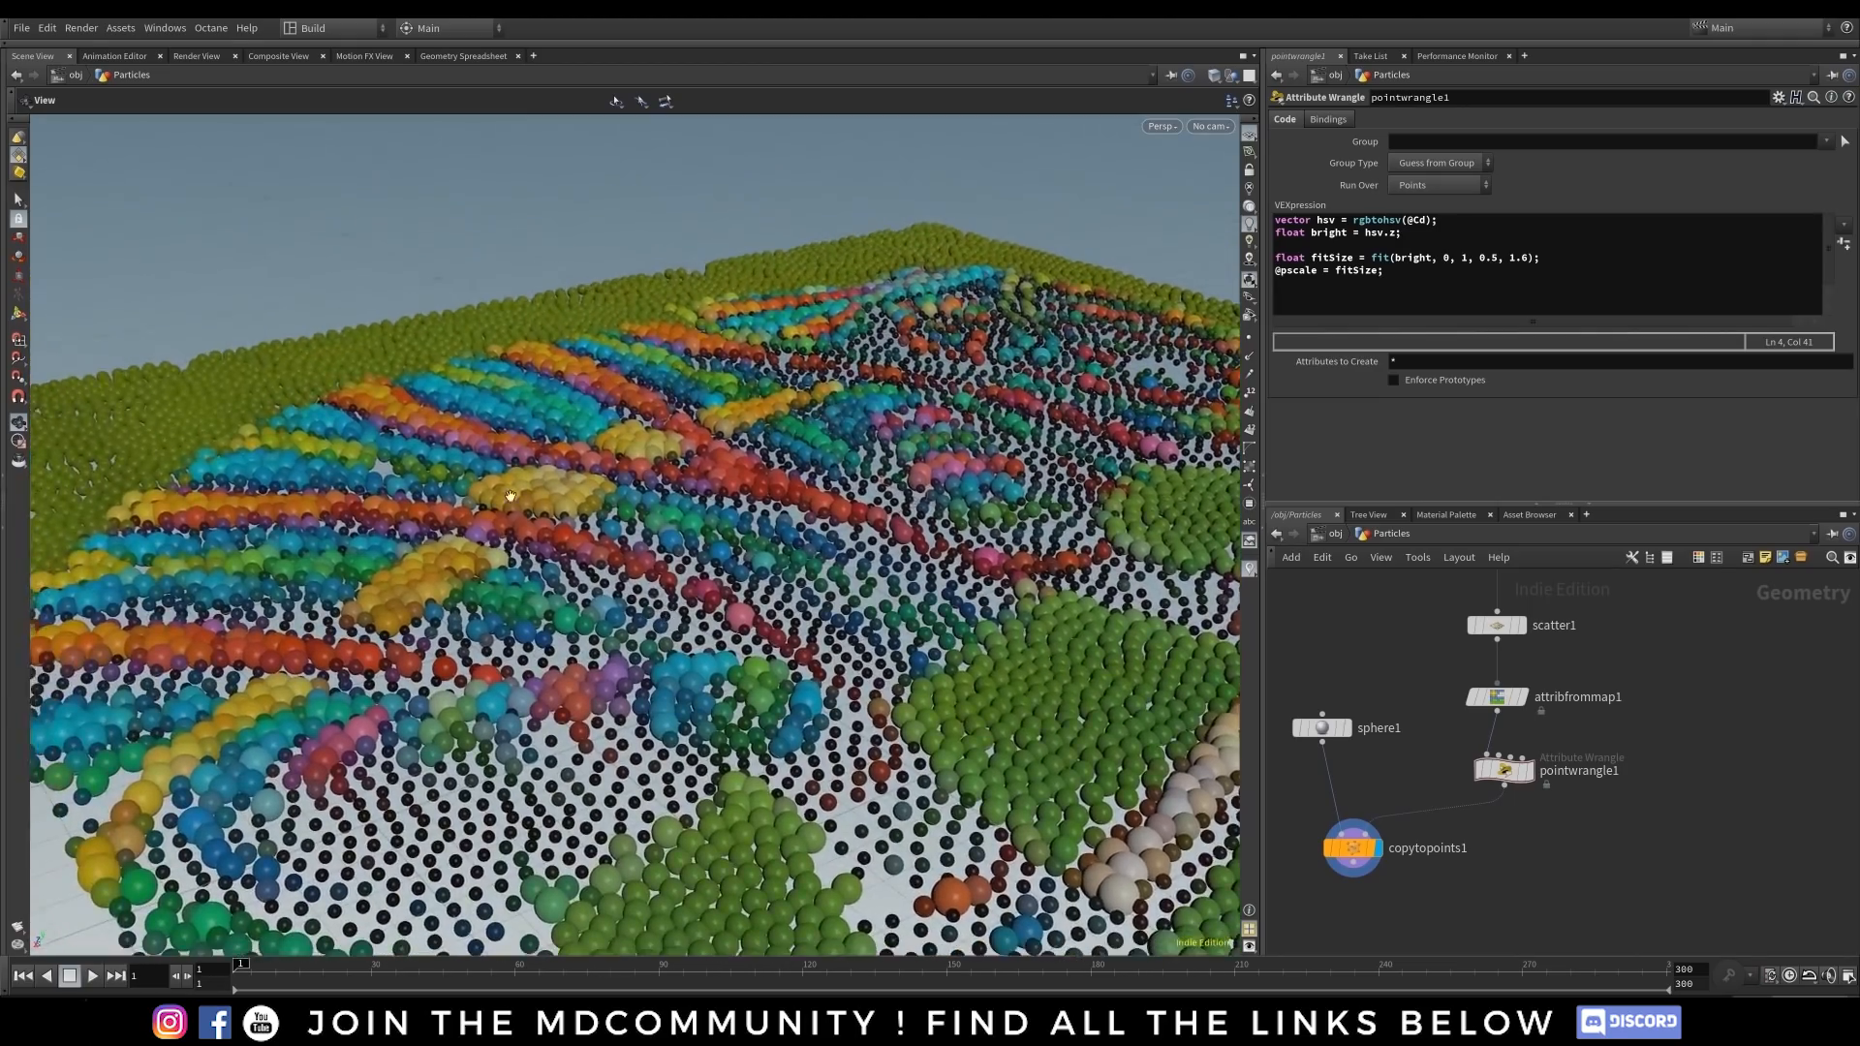
scroll(580, 465, "up", 6)
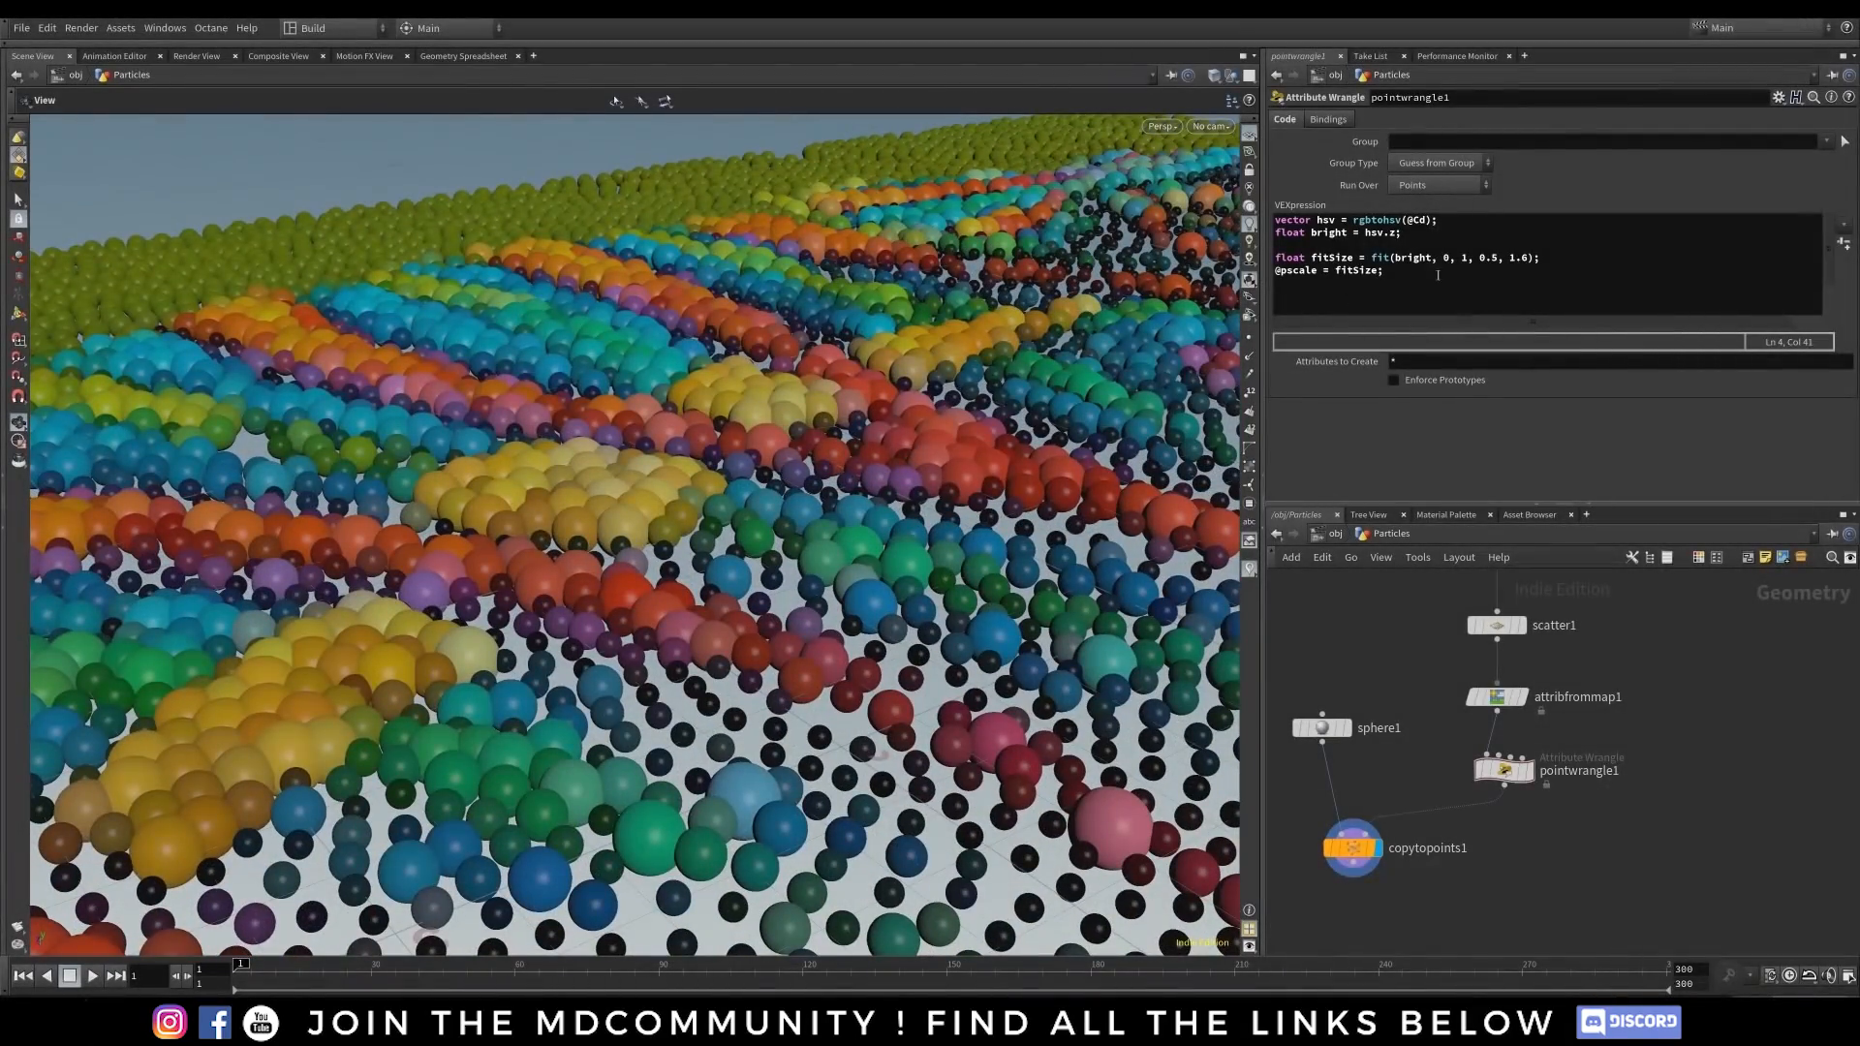
left_click_drag(643, 501, 542, 639)
scroll(581, 659, "down", 4)
middle_click_drag(648, 689, 648, 508)
left_click_drag(647, 507, 583, 494)
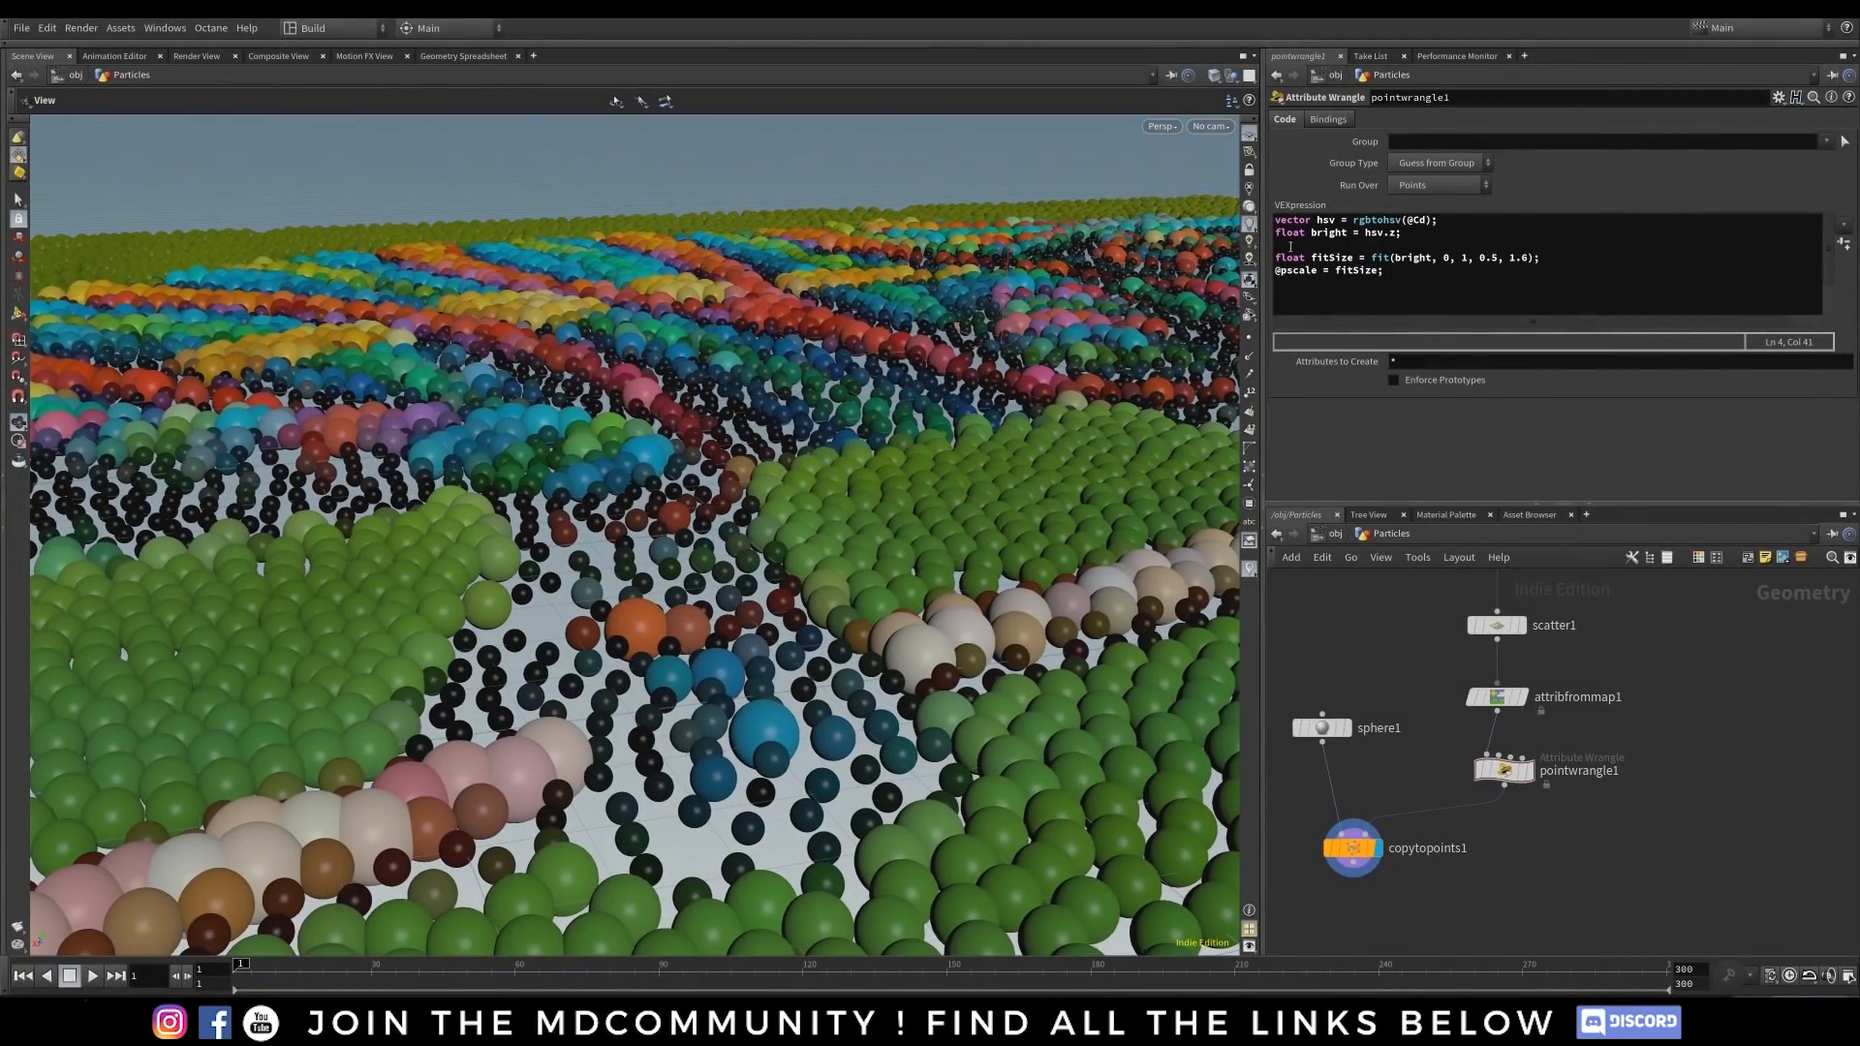
left_click(1344, 246)
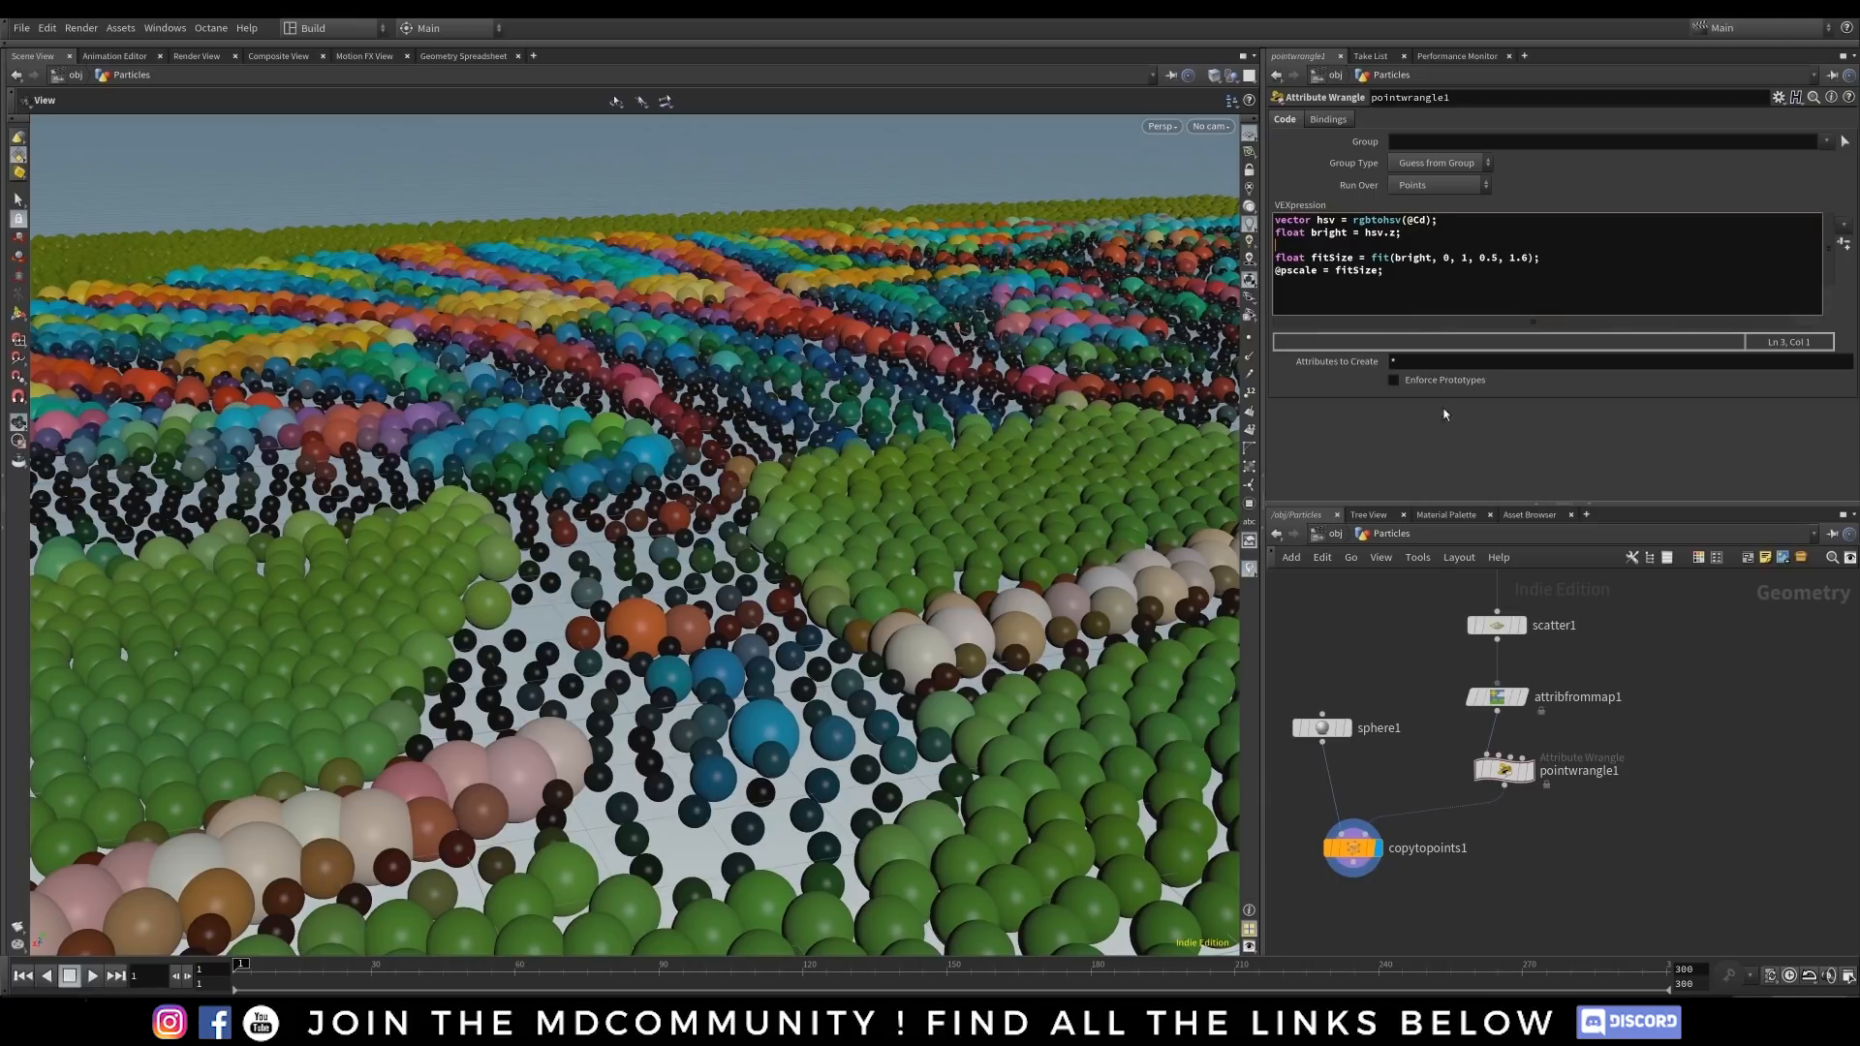
- Declare float sizeMin = chf("size_min"); above the fitSize line in the pointwrangle1 code
left_click(1477, 258)
left_click_drag(1479, 258, 1528, 257)
left_click(1341, 250)
type("loat sizeMin = chf")
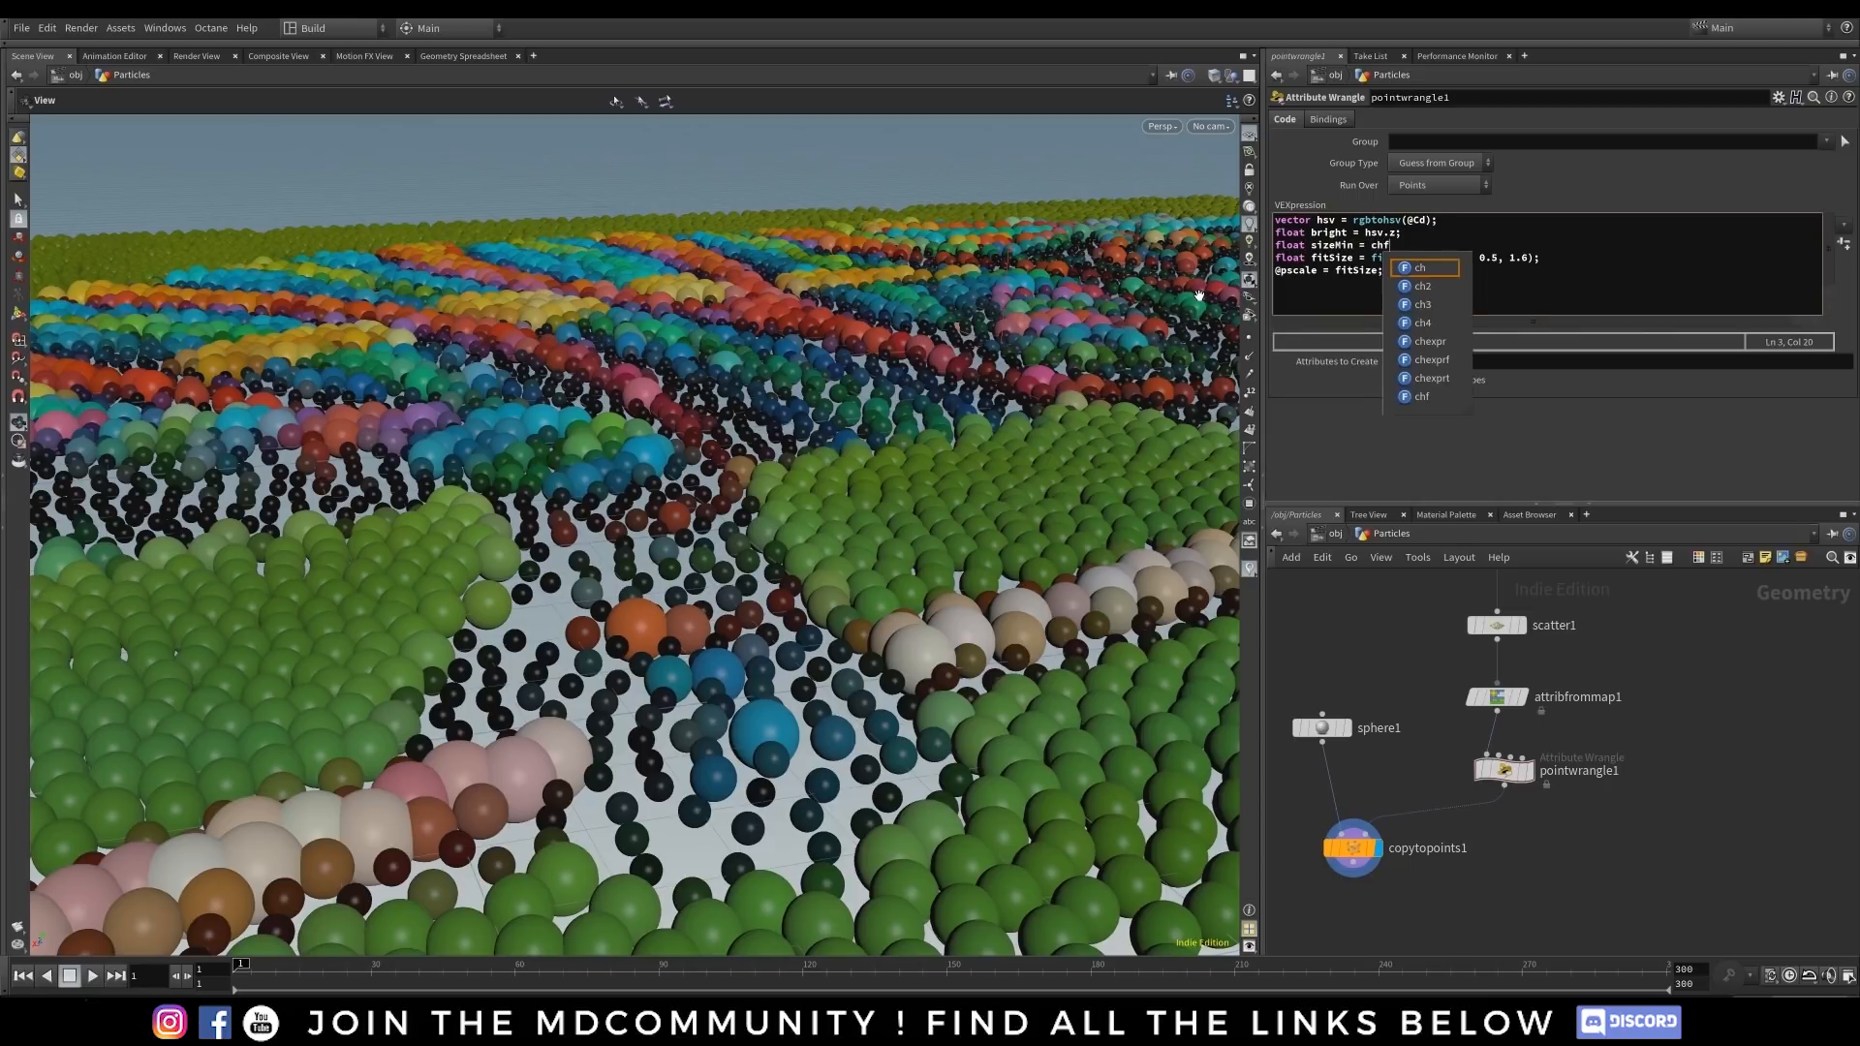
type("(\"size_min")
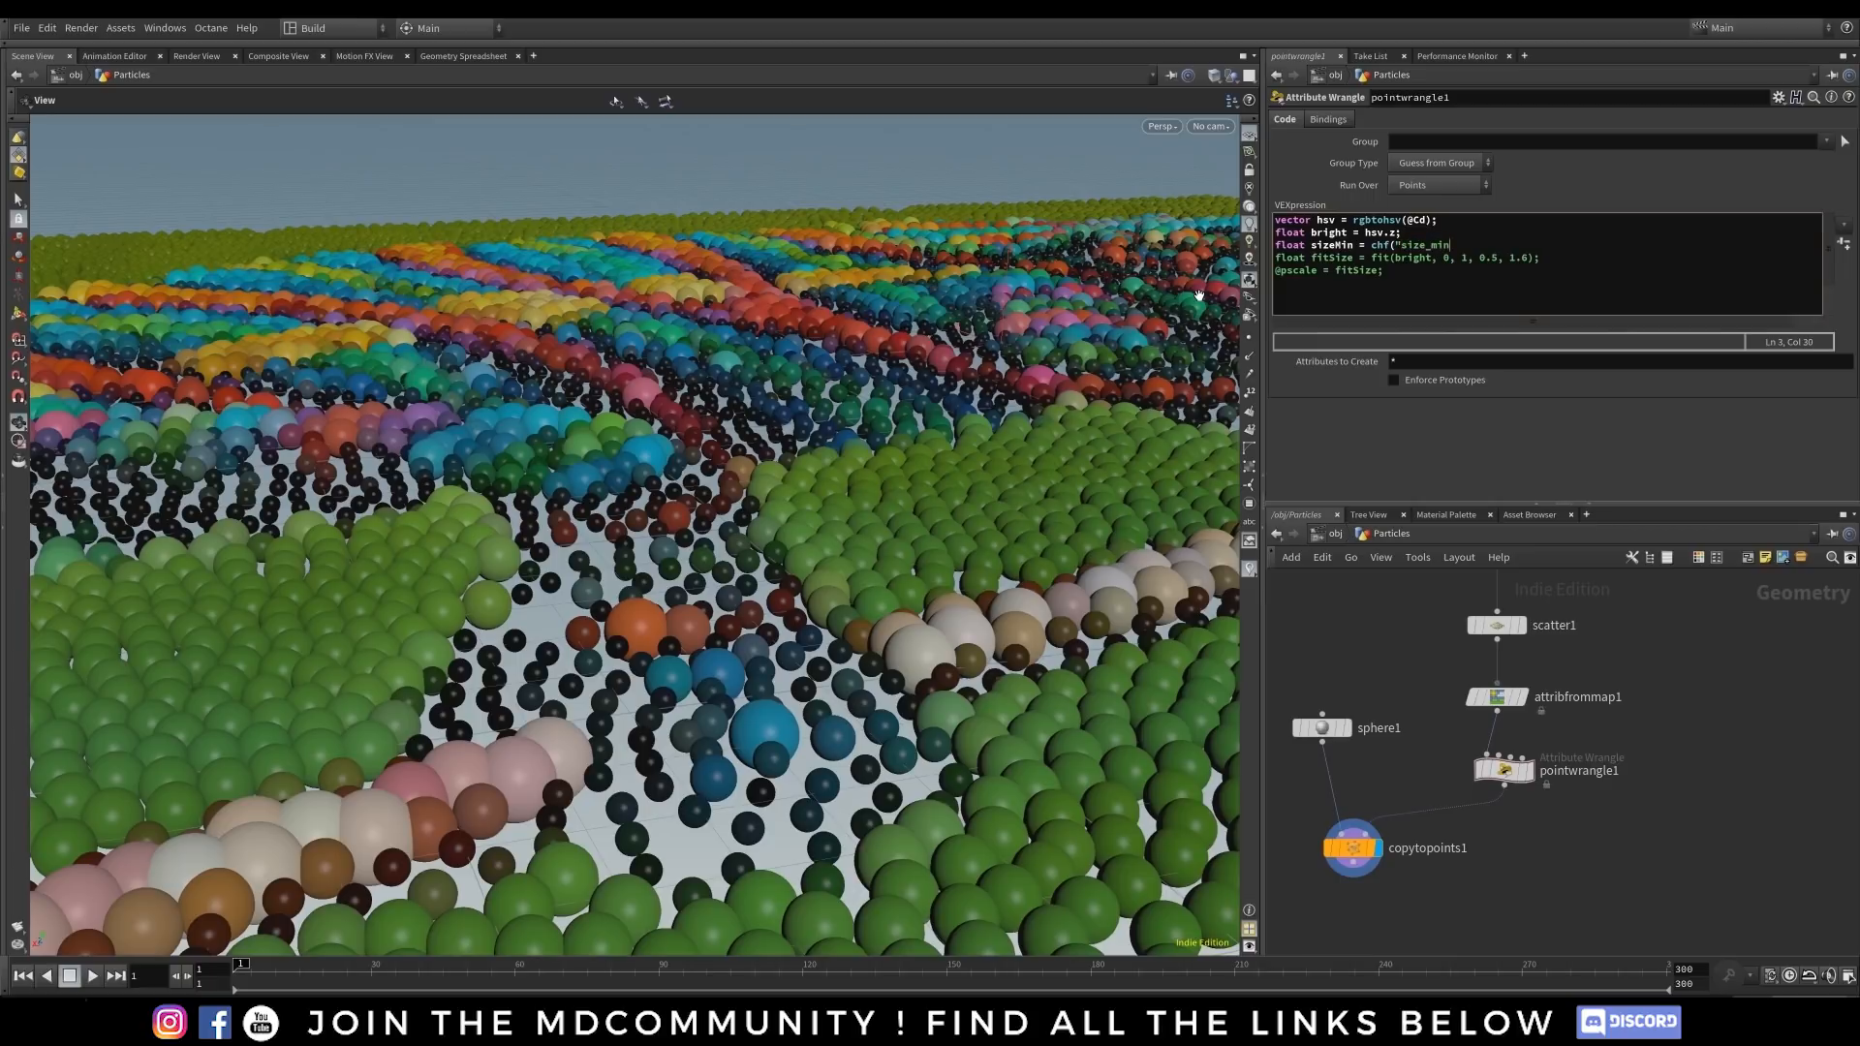
type("\");")
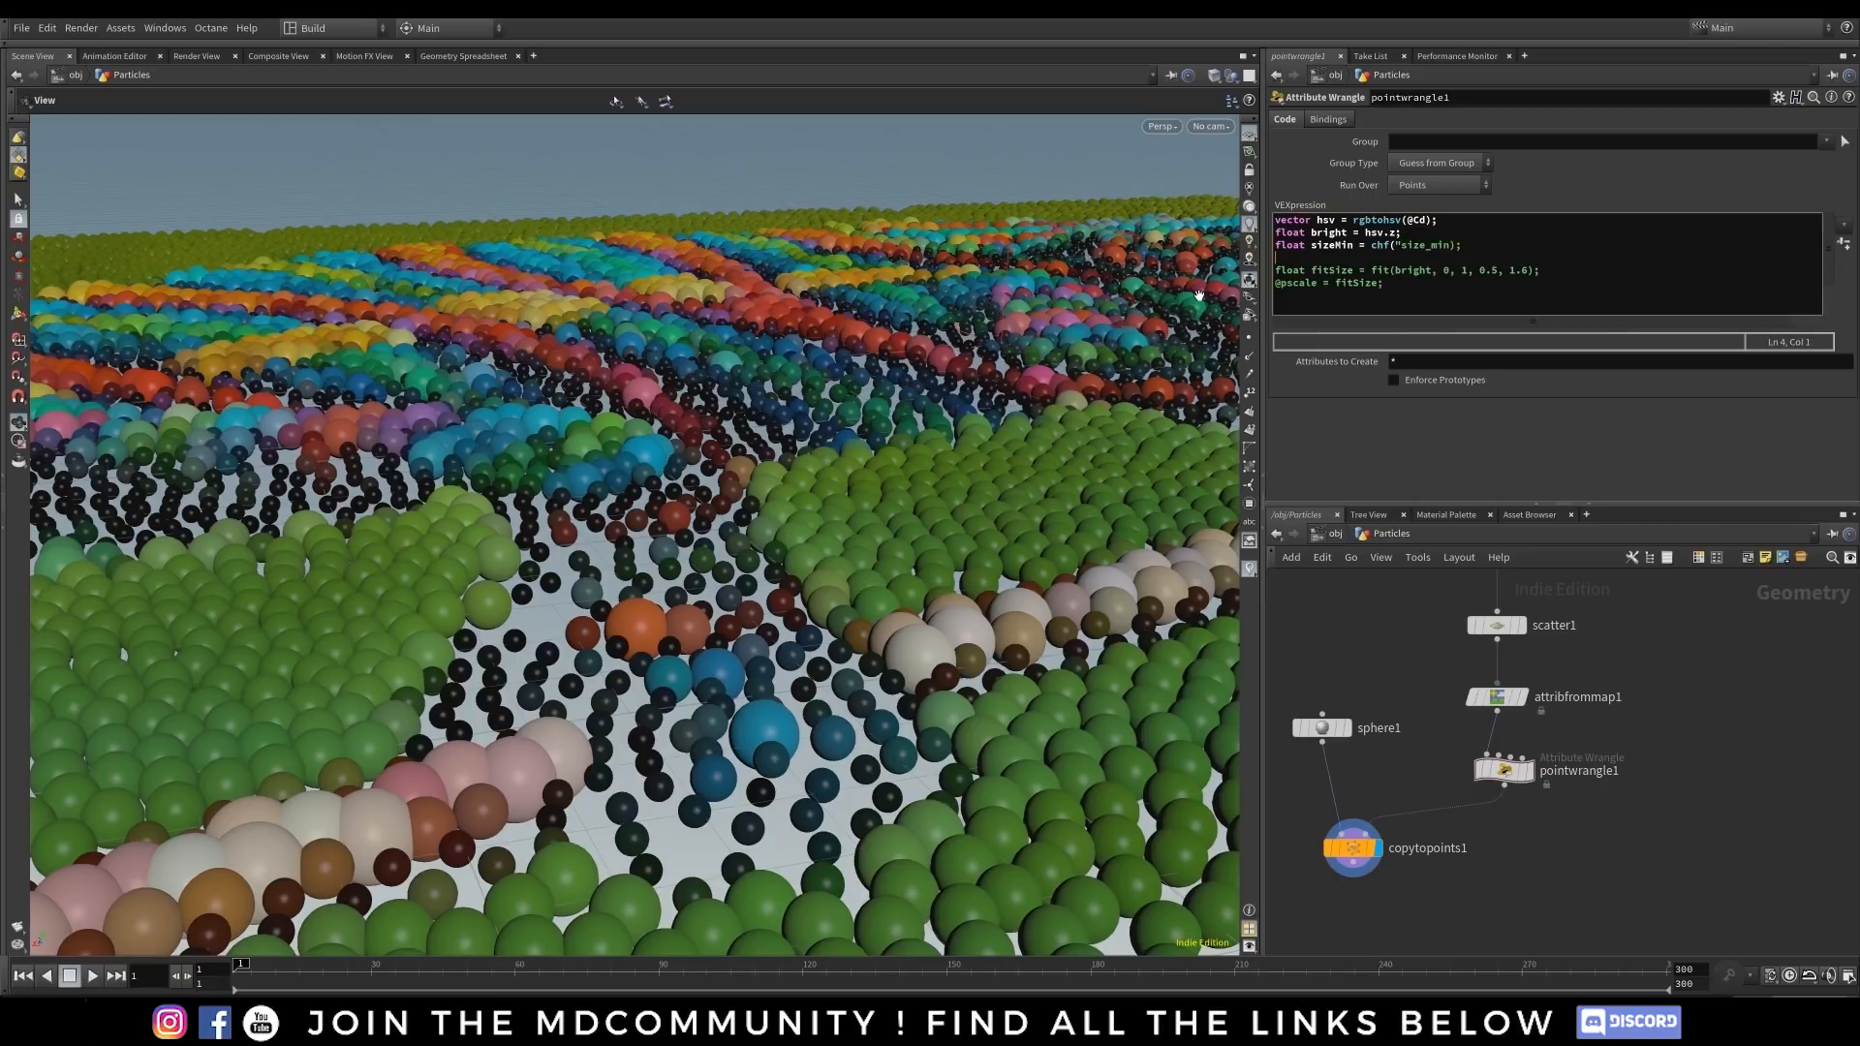
key("BackSpace")
key("BackSpace")
type(");")
key("Return")
- Declare float sizeMax = chf("size_max"); directly below the sizeMin declaration
type("float sizeMax")
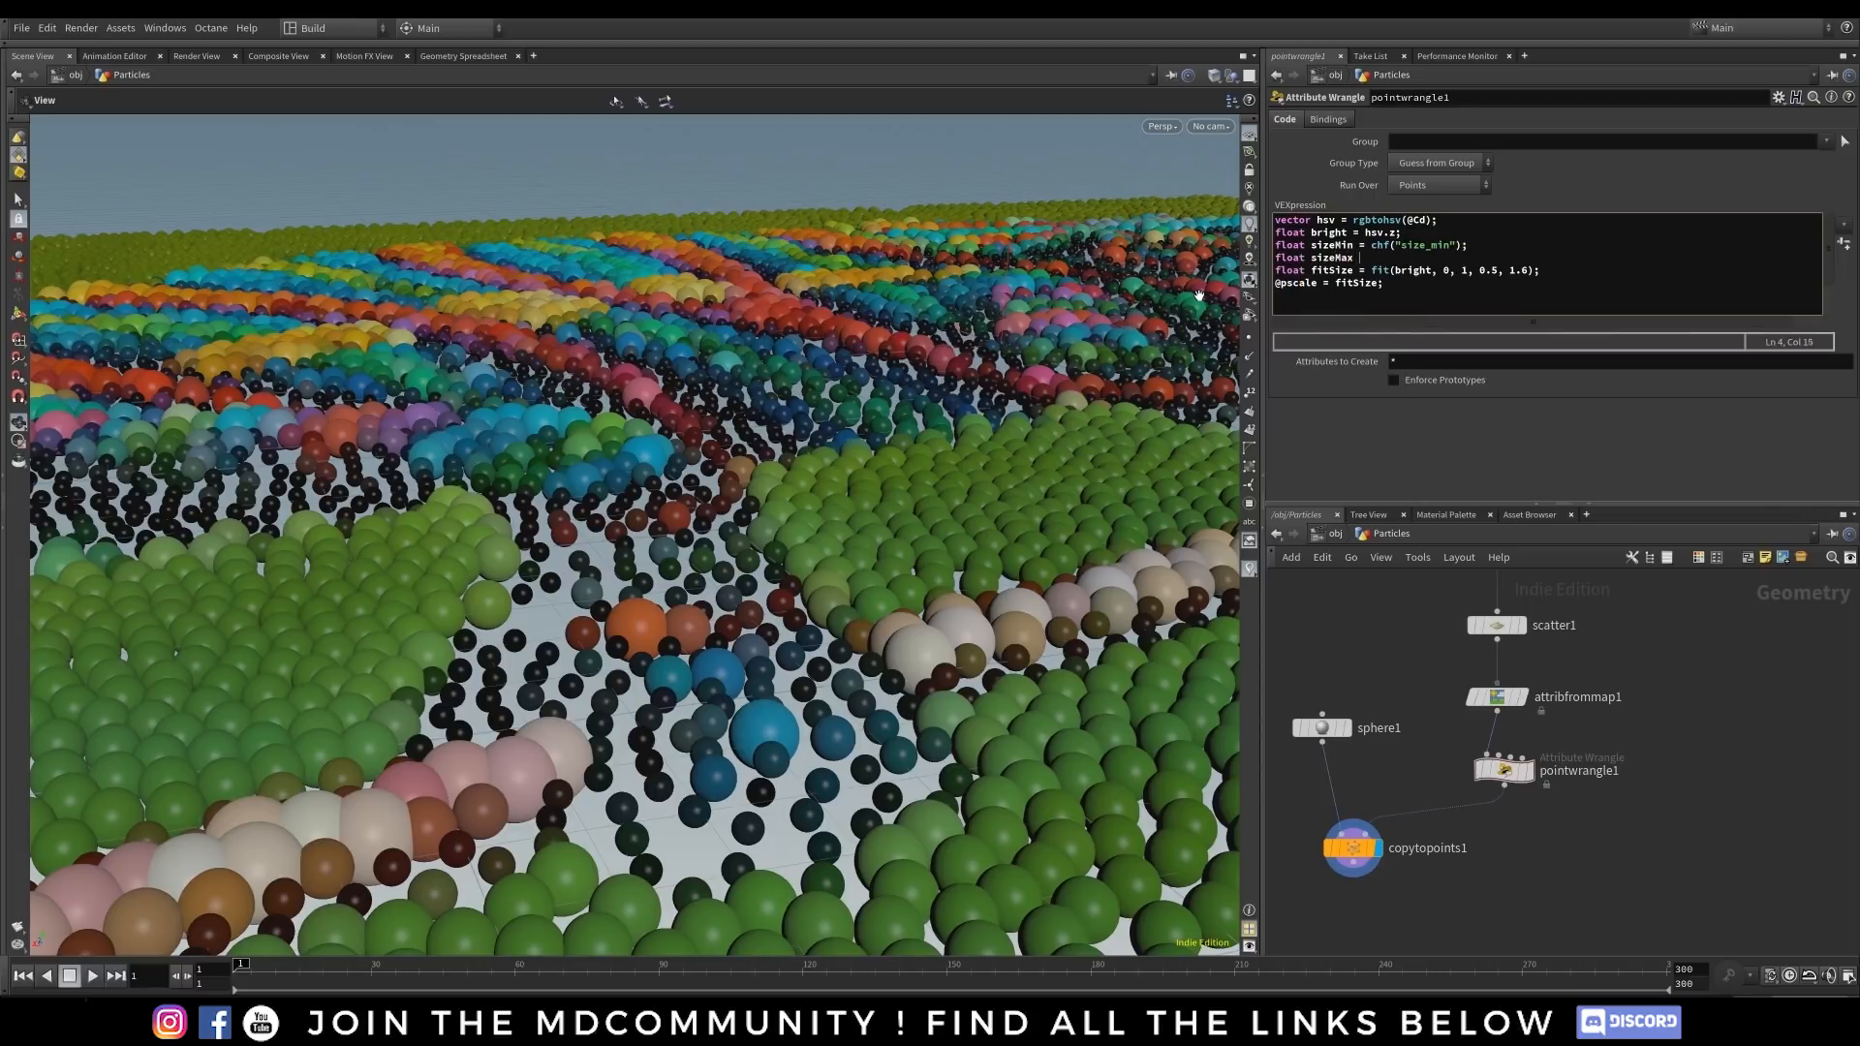
type(" = cha")
type("(\"size_max\");")
- Replace the fit() output limits with sizeMin and sizeMax, and generate the wrangle's Size Min and Size Max parameters from the code
left_click_drag(1528, 270, 1480, 271)
type("sizeMin, sizeMax")
left_click(1843, 243)
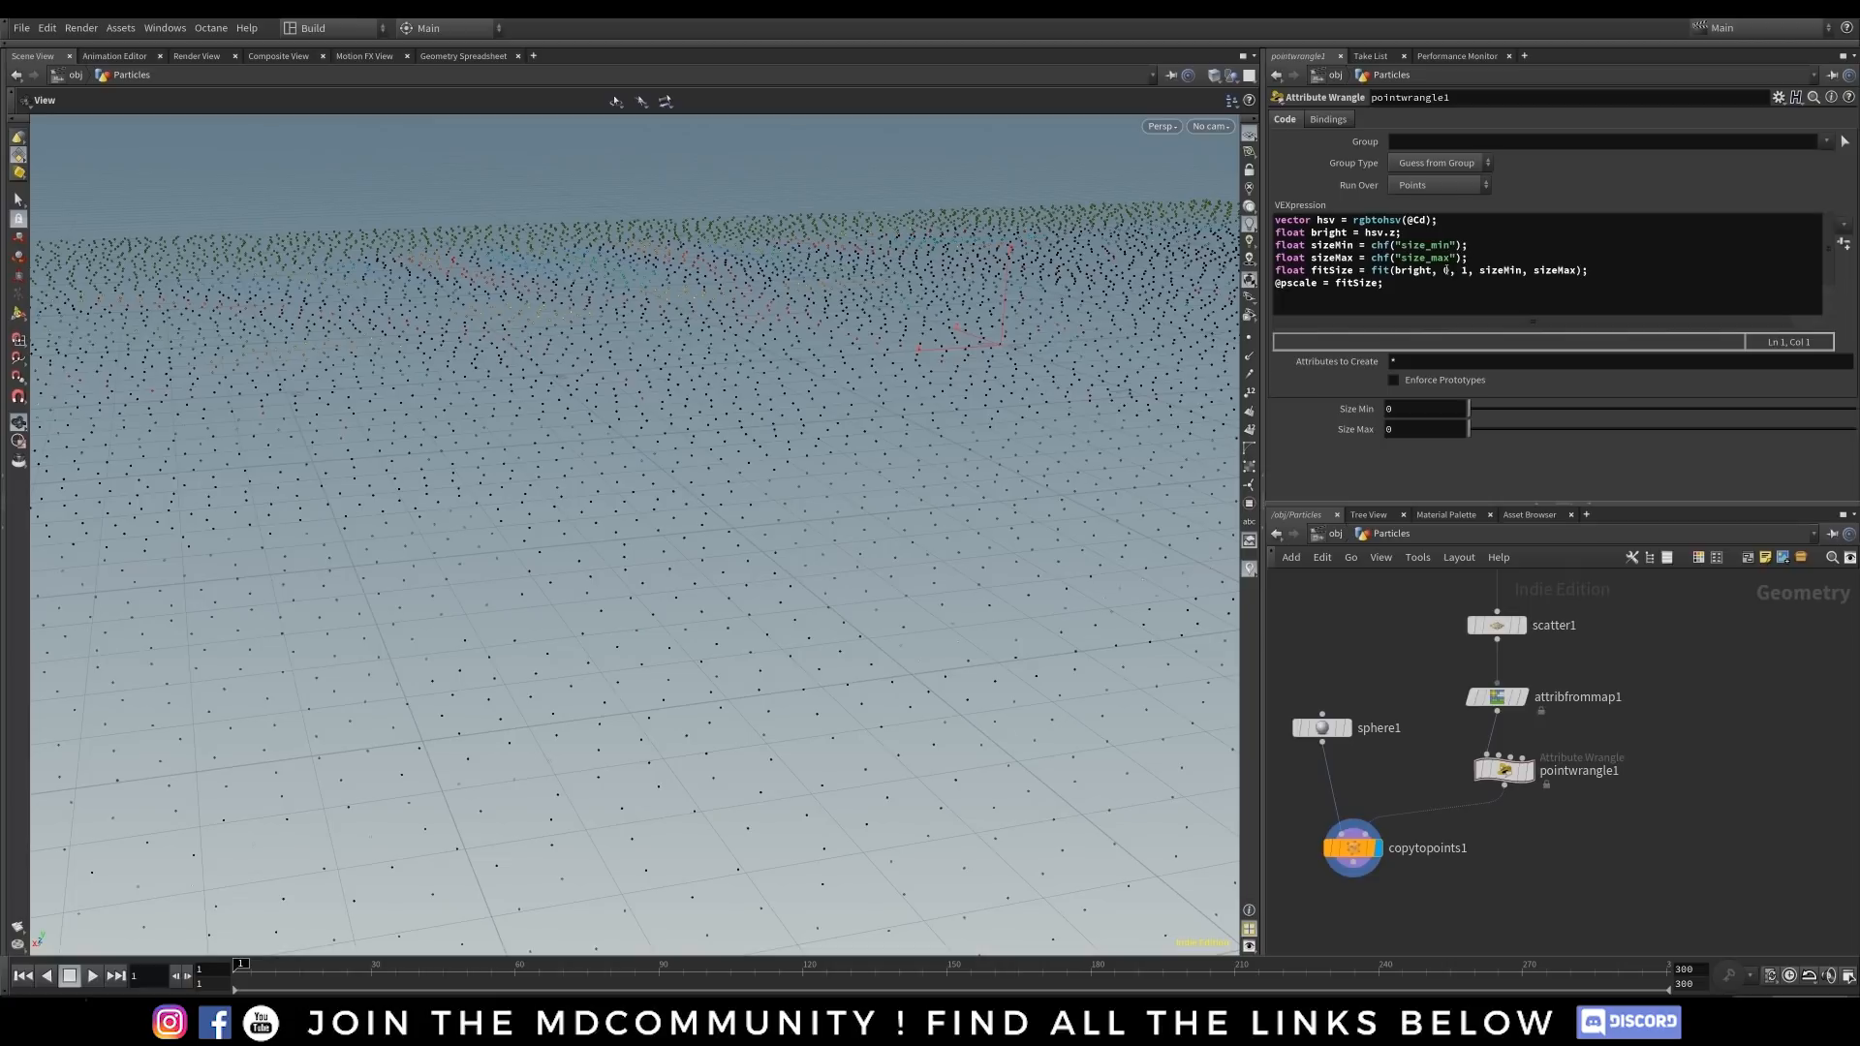
- Set Size Min to 0.01 and Size Max to 0.5 and view the spheres from a higher angle
left_click(1450, 409)
key("Return")
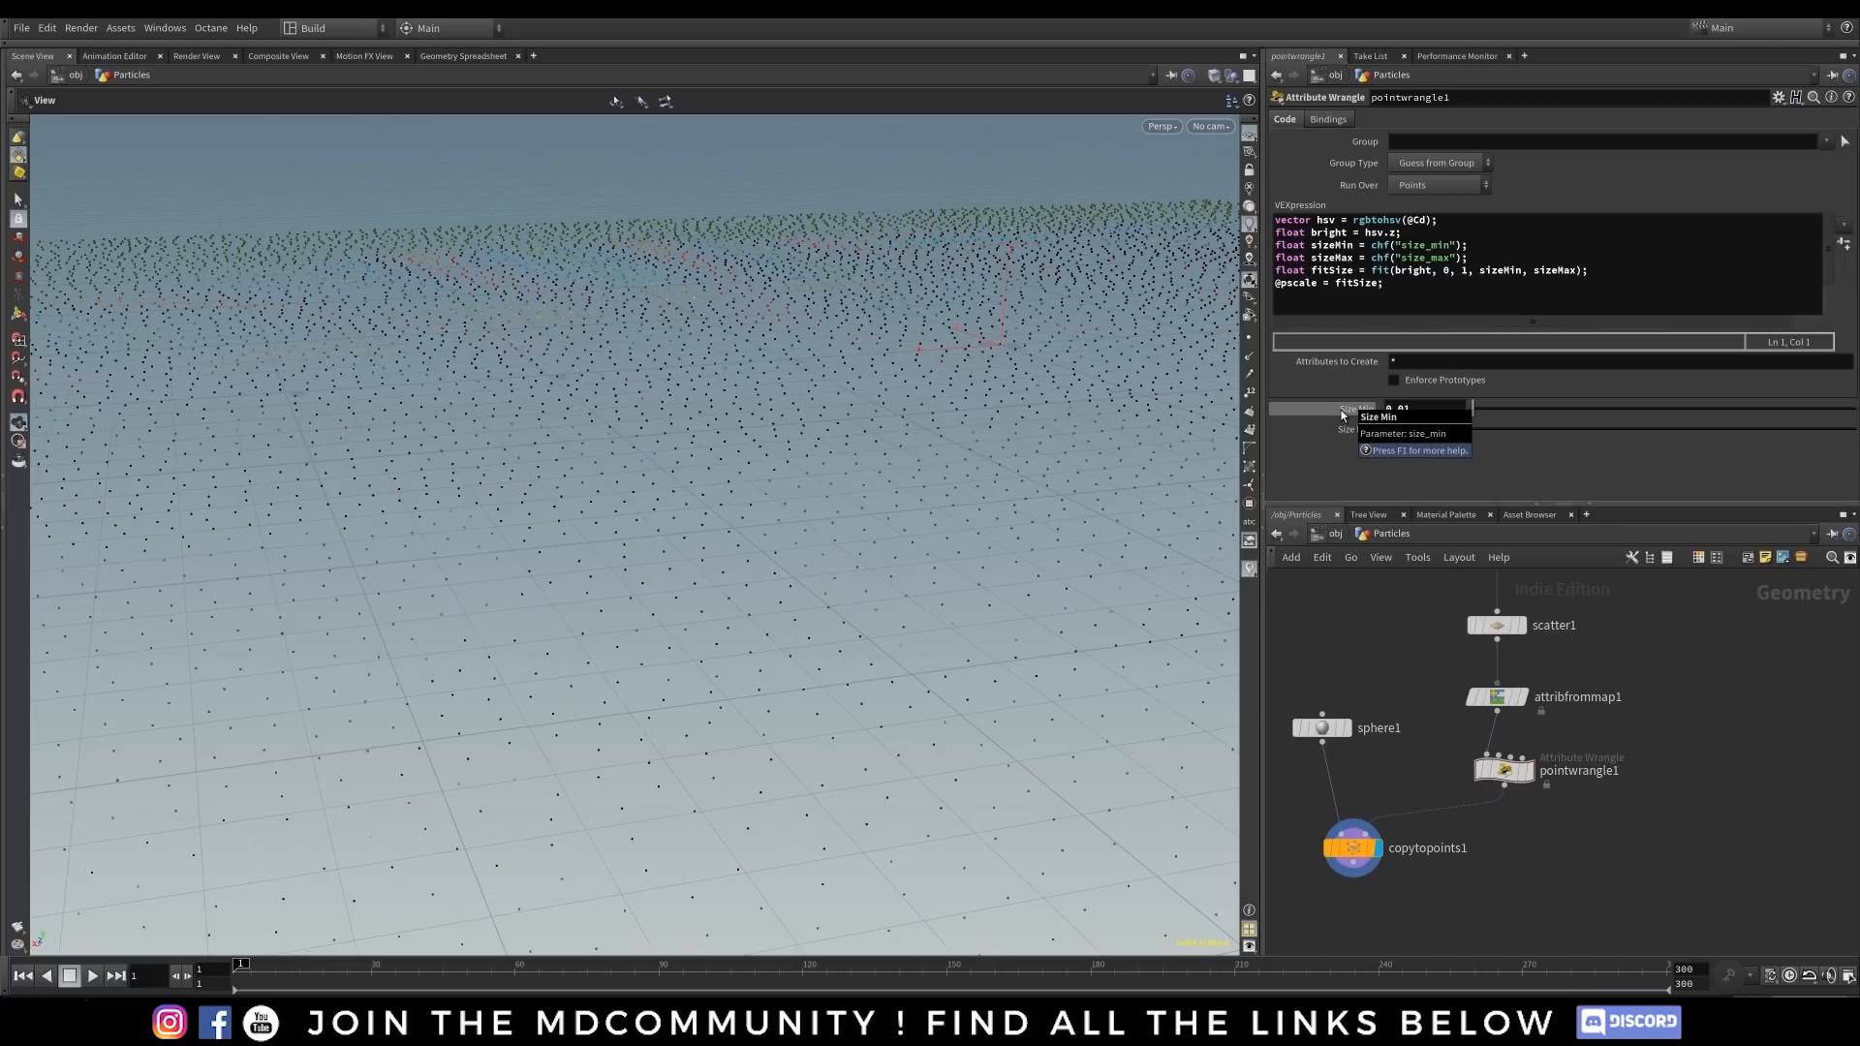
key("Return")
mouse_move(779, 456)
left_mouse_down()
mouse_move(928, 481)
mouse_move(717, 533)
mouse_move(797, 481)
left_mouse_up()
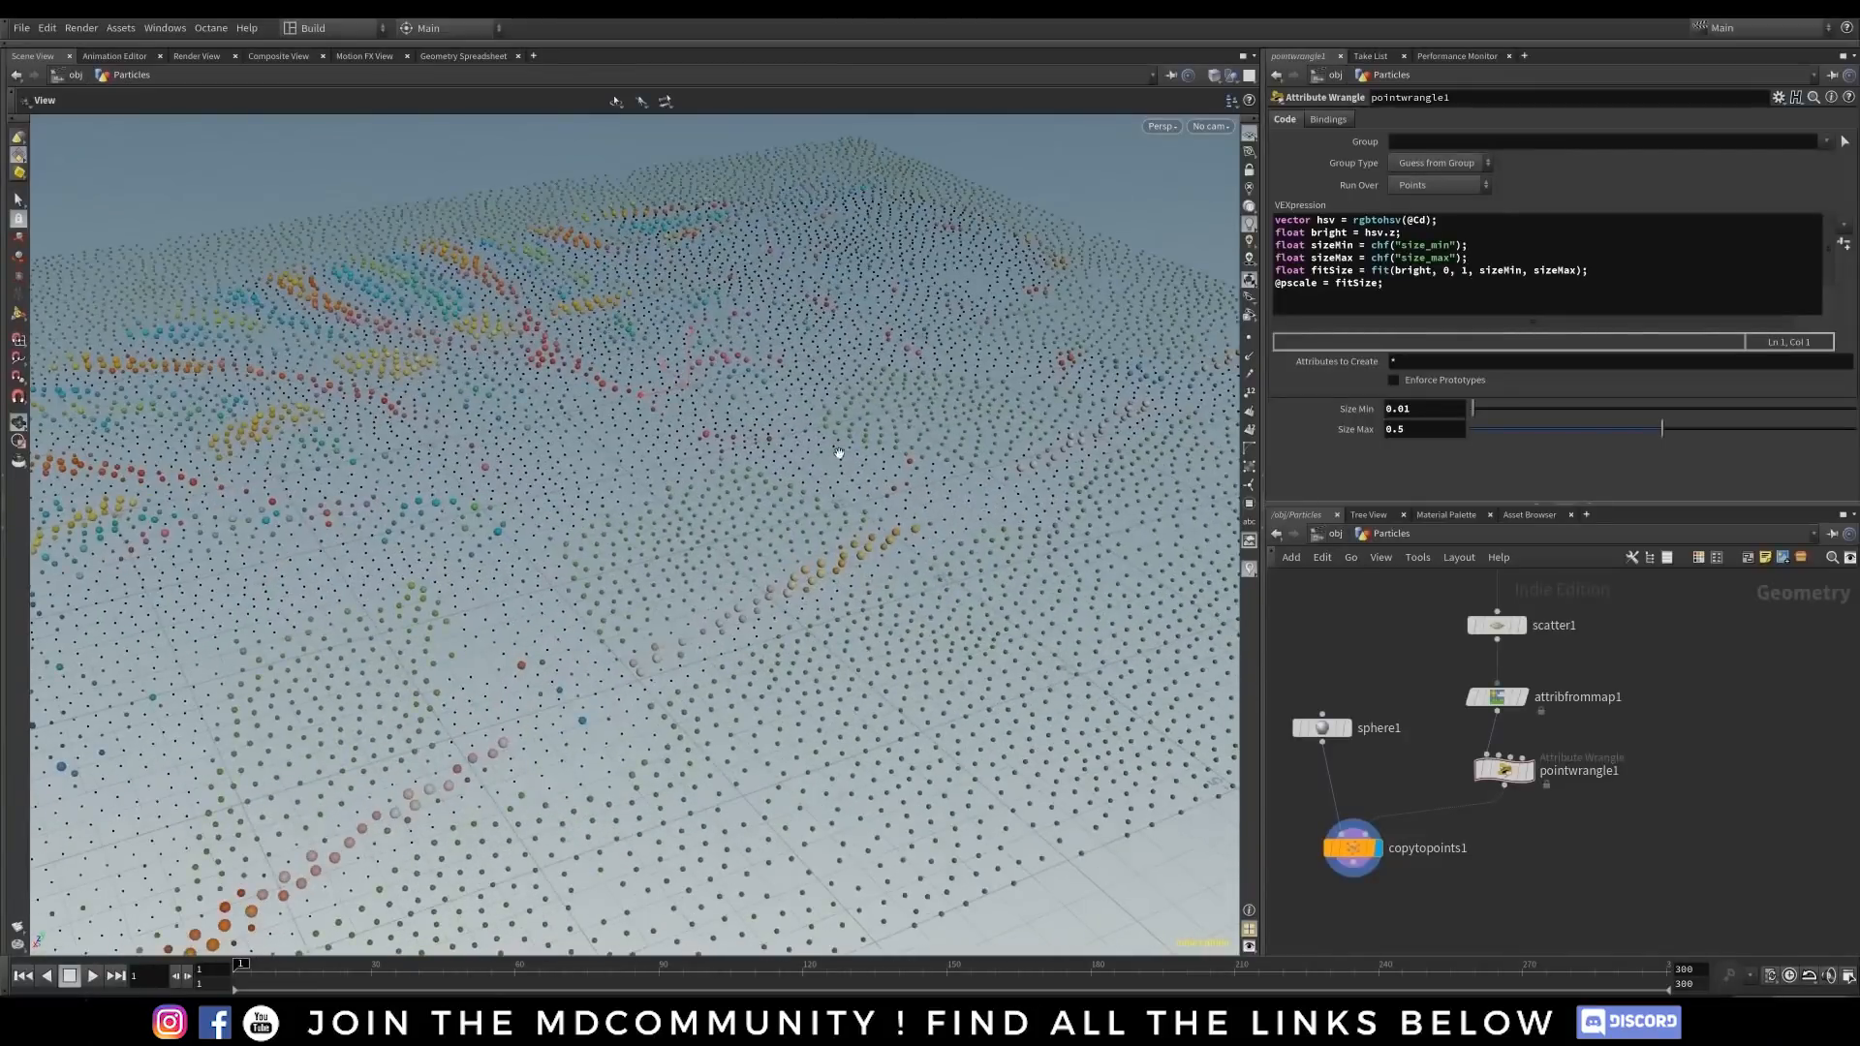
- Try larger sphere sizes with Size Min at 0.184 and Size Max at 0.569
left_click_drag(1476, 408, 1617, 437)
left_click(1469, 293)
left_click_drag(1470, 294, 1424, 290)
left_click_drag(1490, 406, 1563, 413)
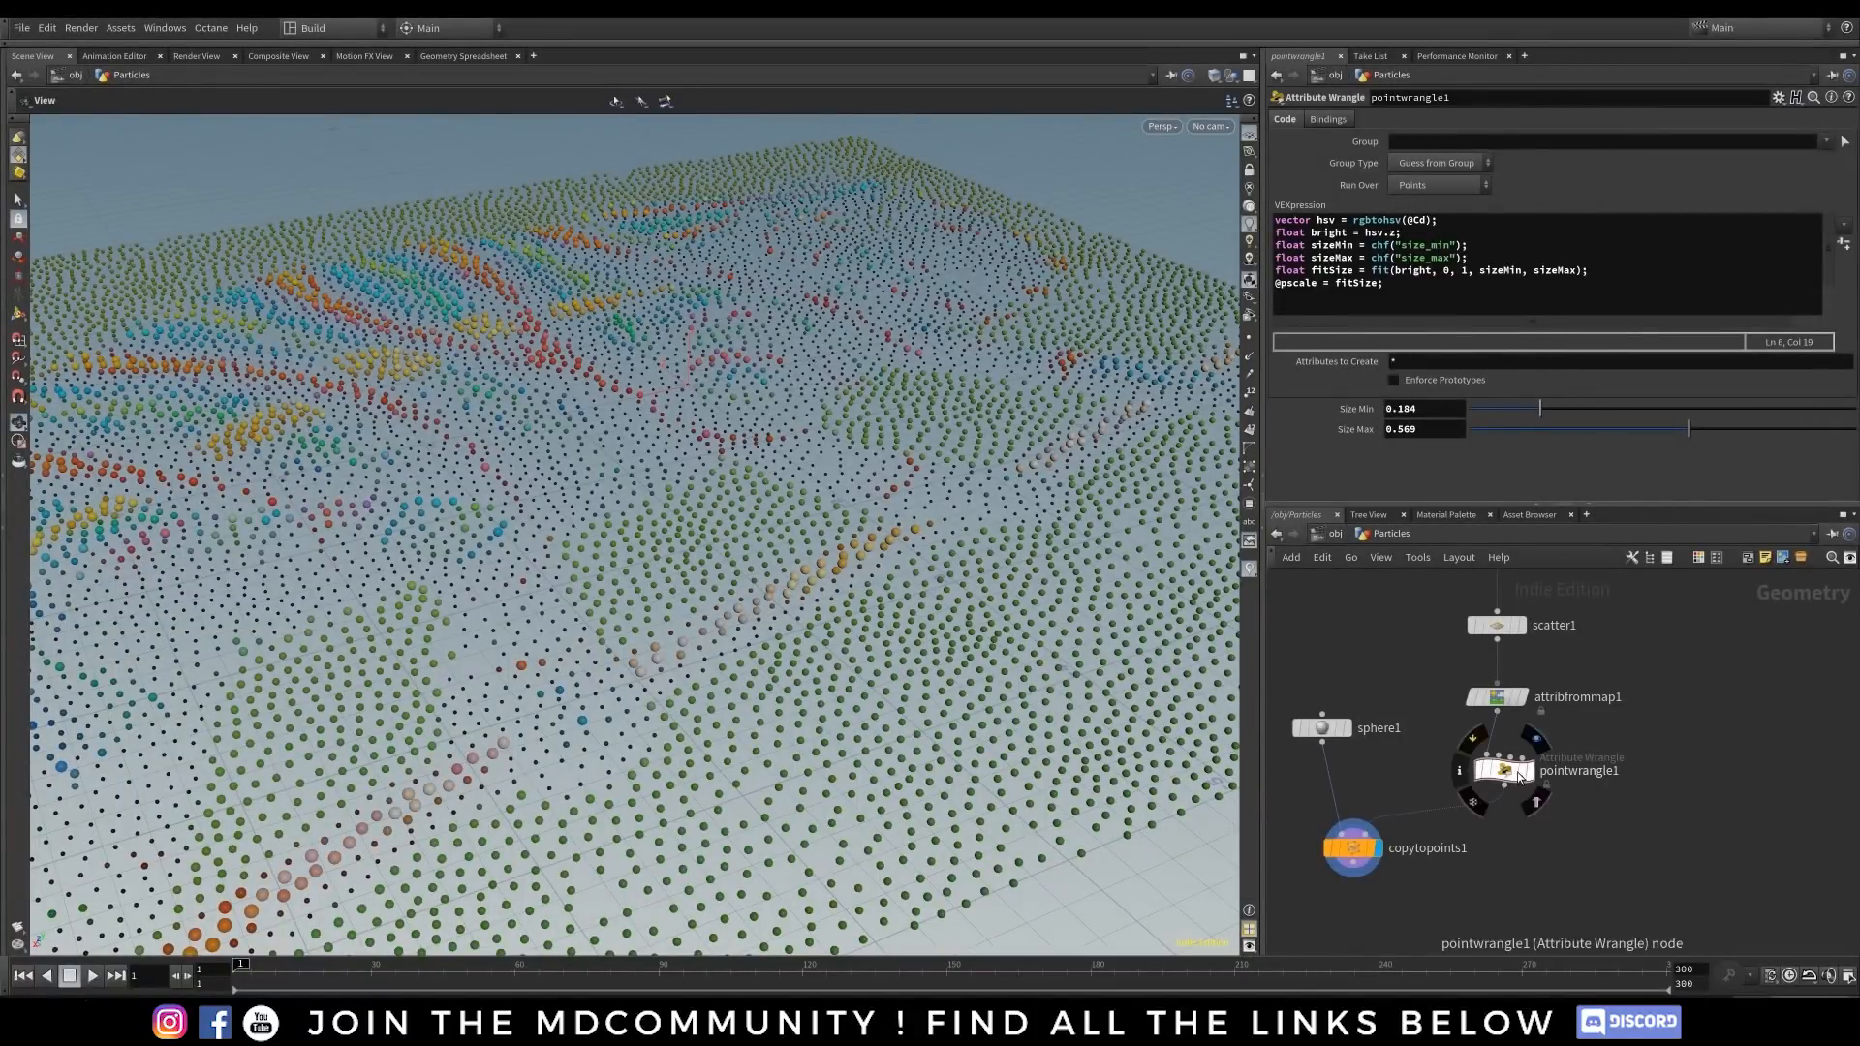
- Review the Run Over choices of pointwrangle1 and move copytopoints1 farther below it in the network
middle_click_drag(1750, 754, 1686, 656)
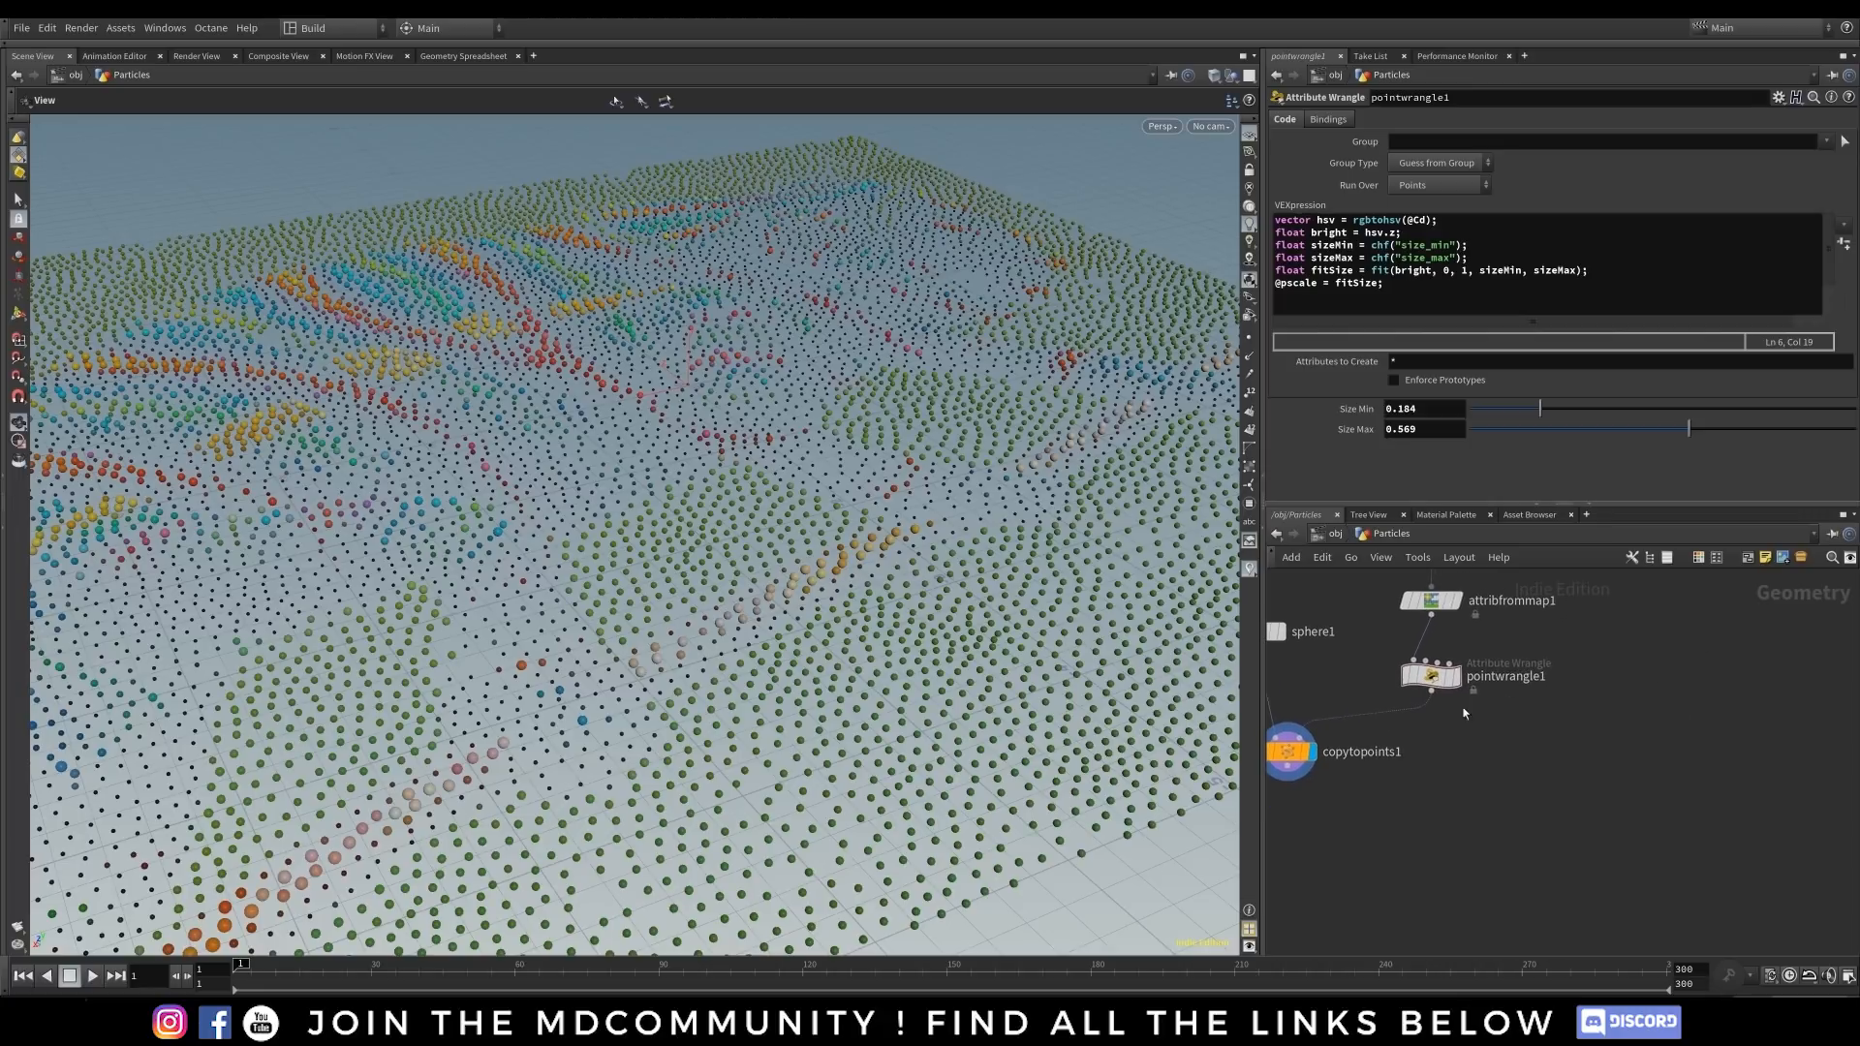
left_click(1469, 180)
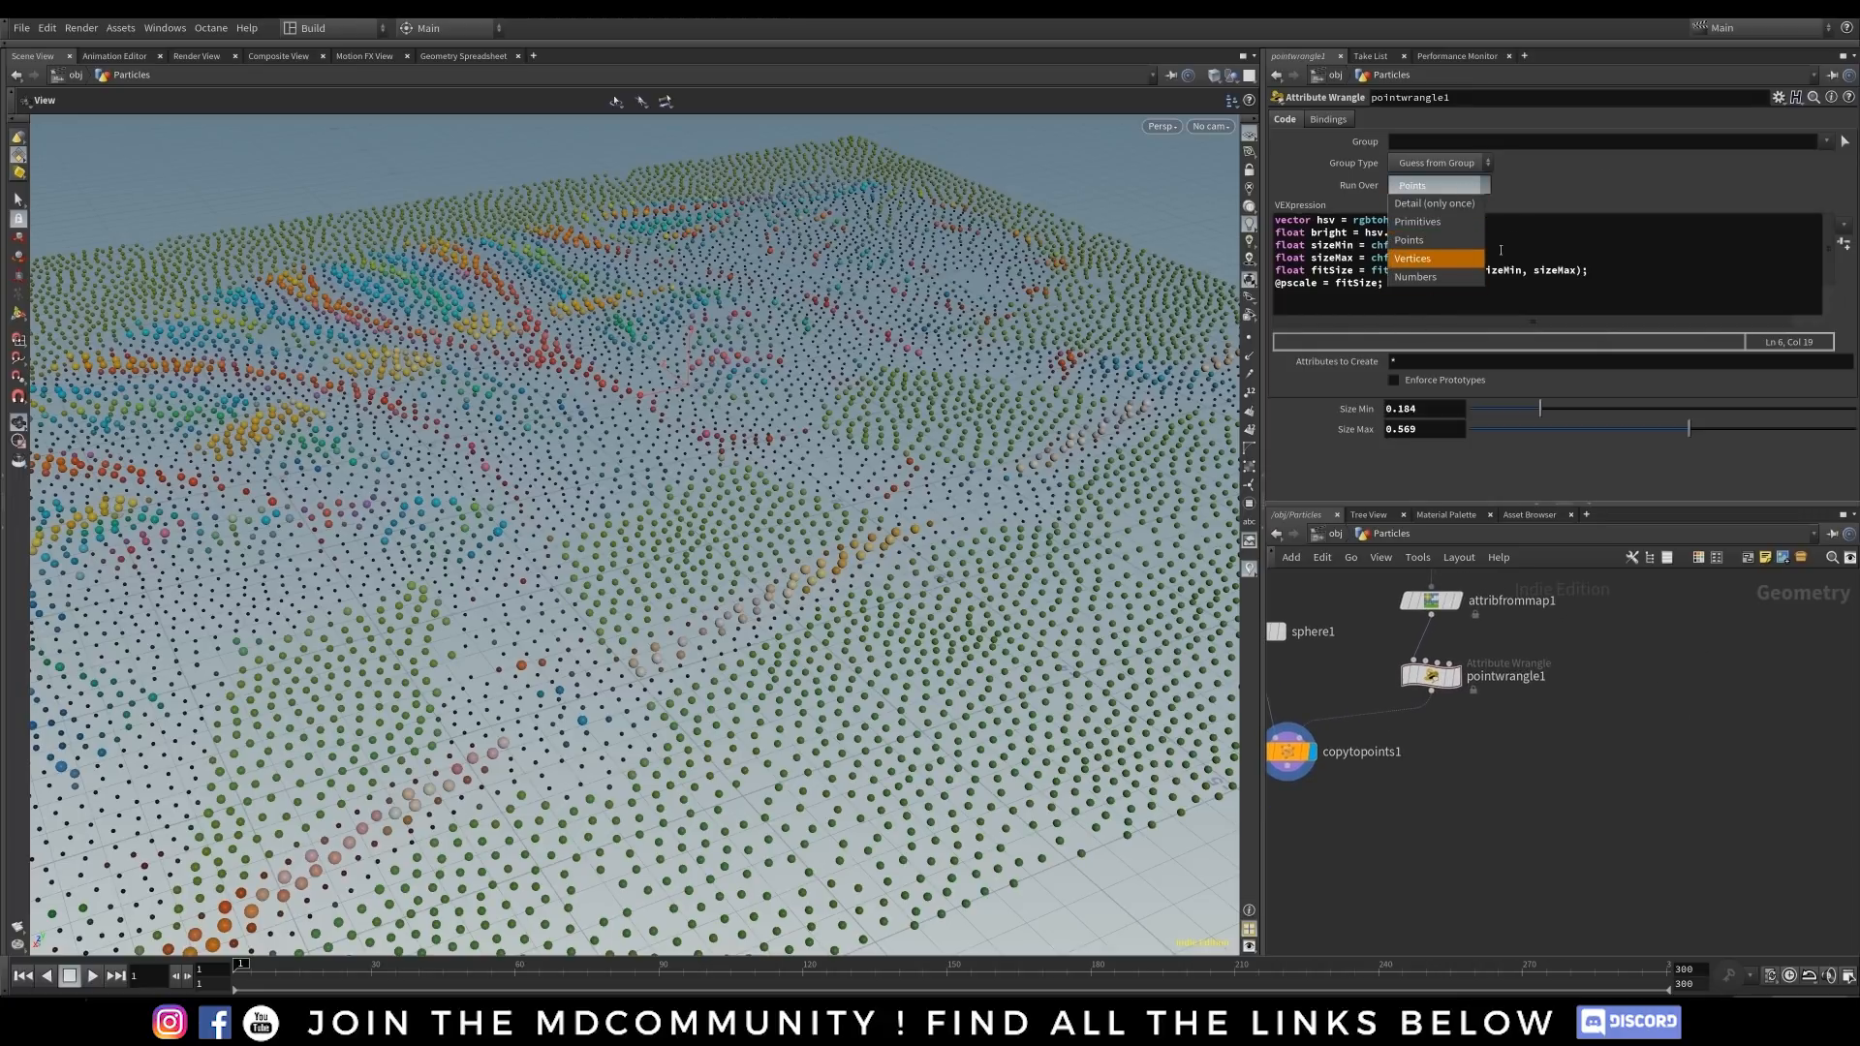
left_click(1603, 186)
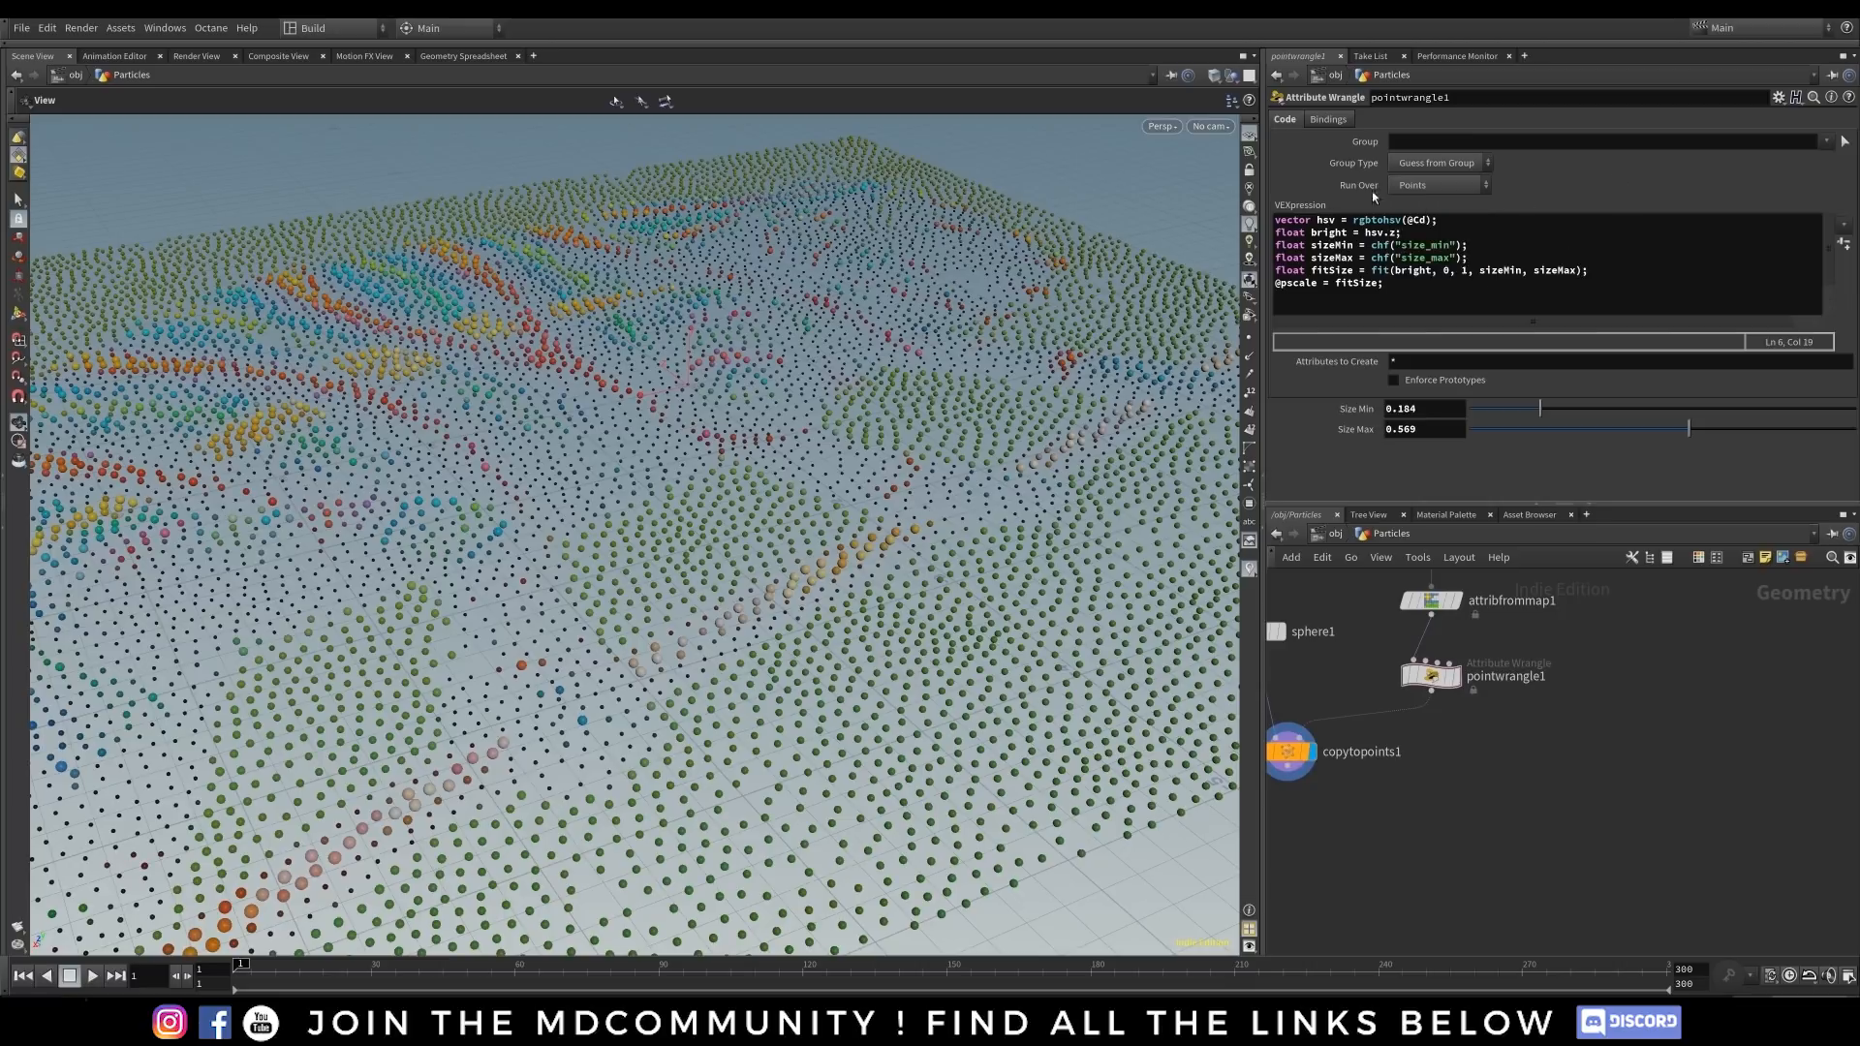
middle_click_drag(1367, 773, 1428, 806)
left_click_drag(1347, 784, 1317, 845)
middle_click_drag(1563, 781, 1519, 883)
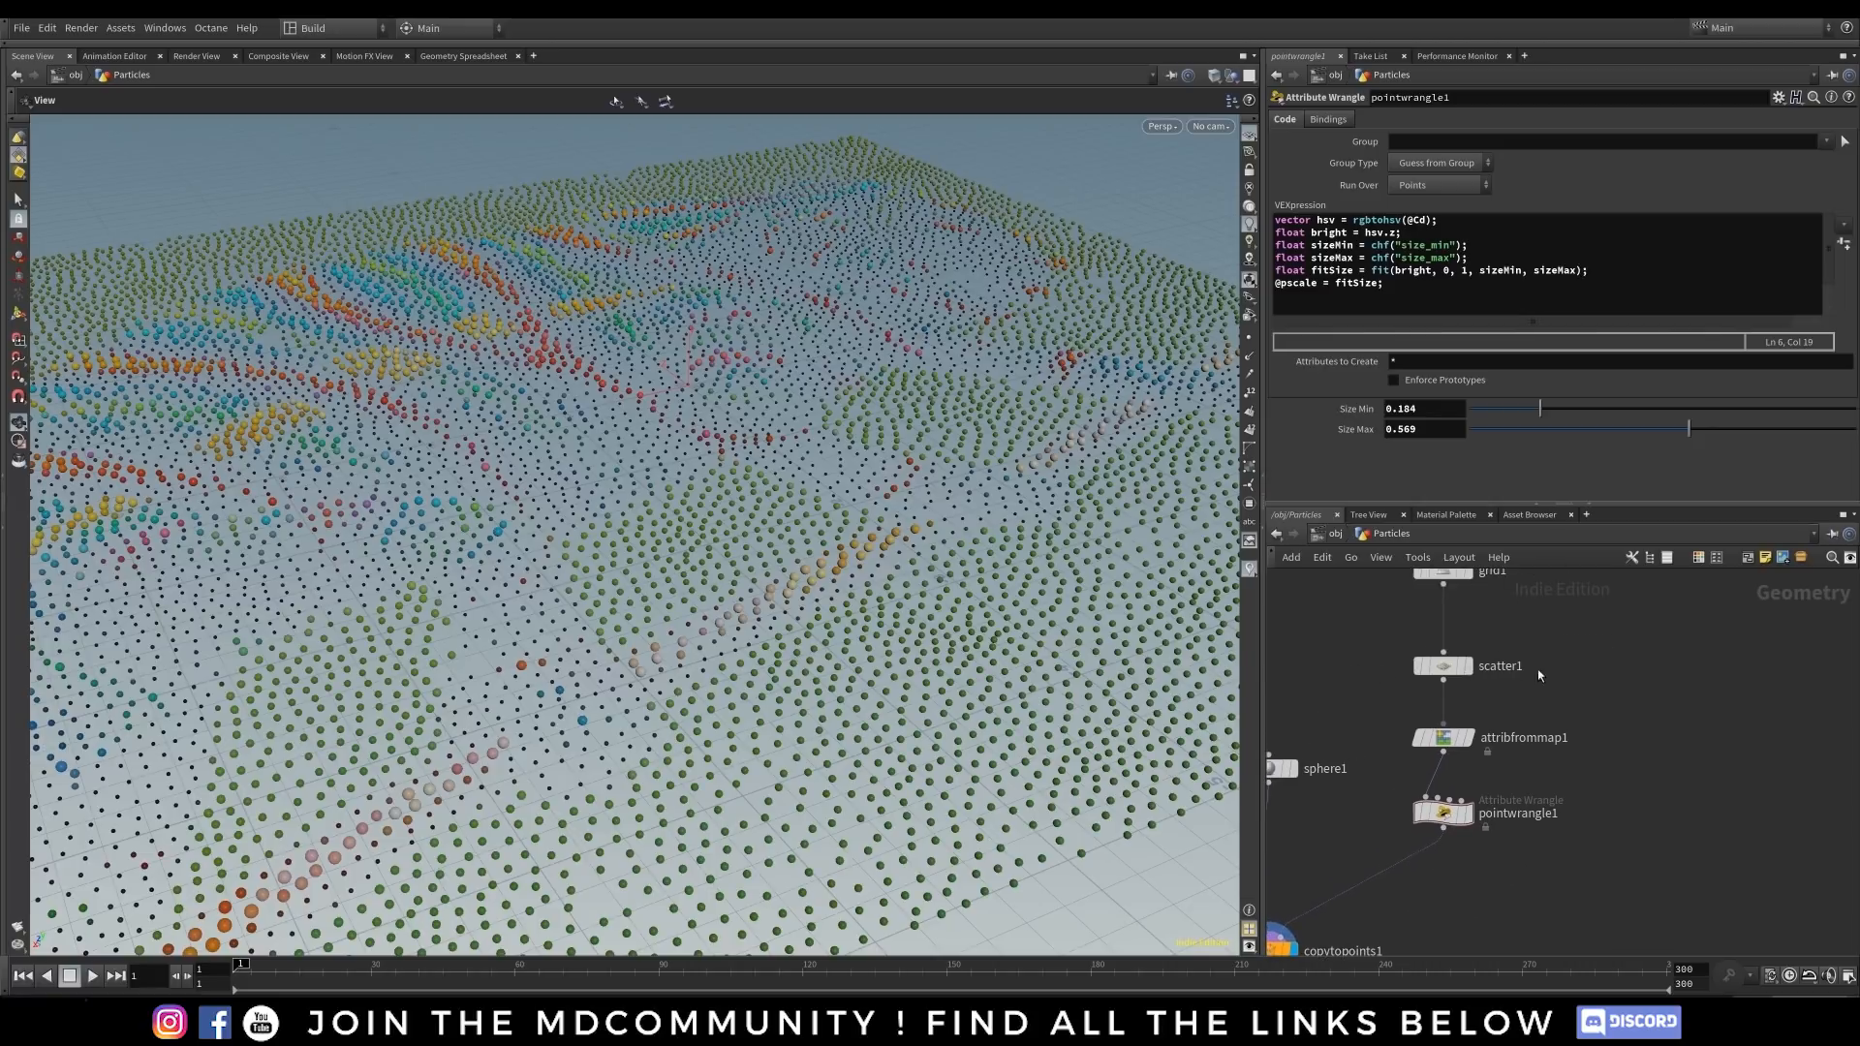
- Set the Force Total Count of scatter1 to 50000 and inspect the denser spheres up close
left_click(1443, 665)
left_click(1398, 284)
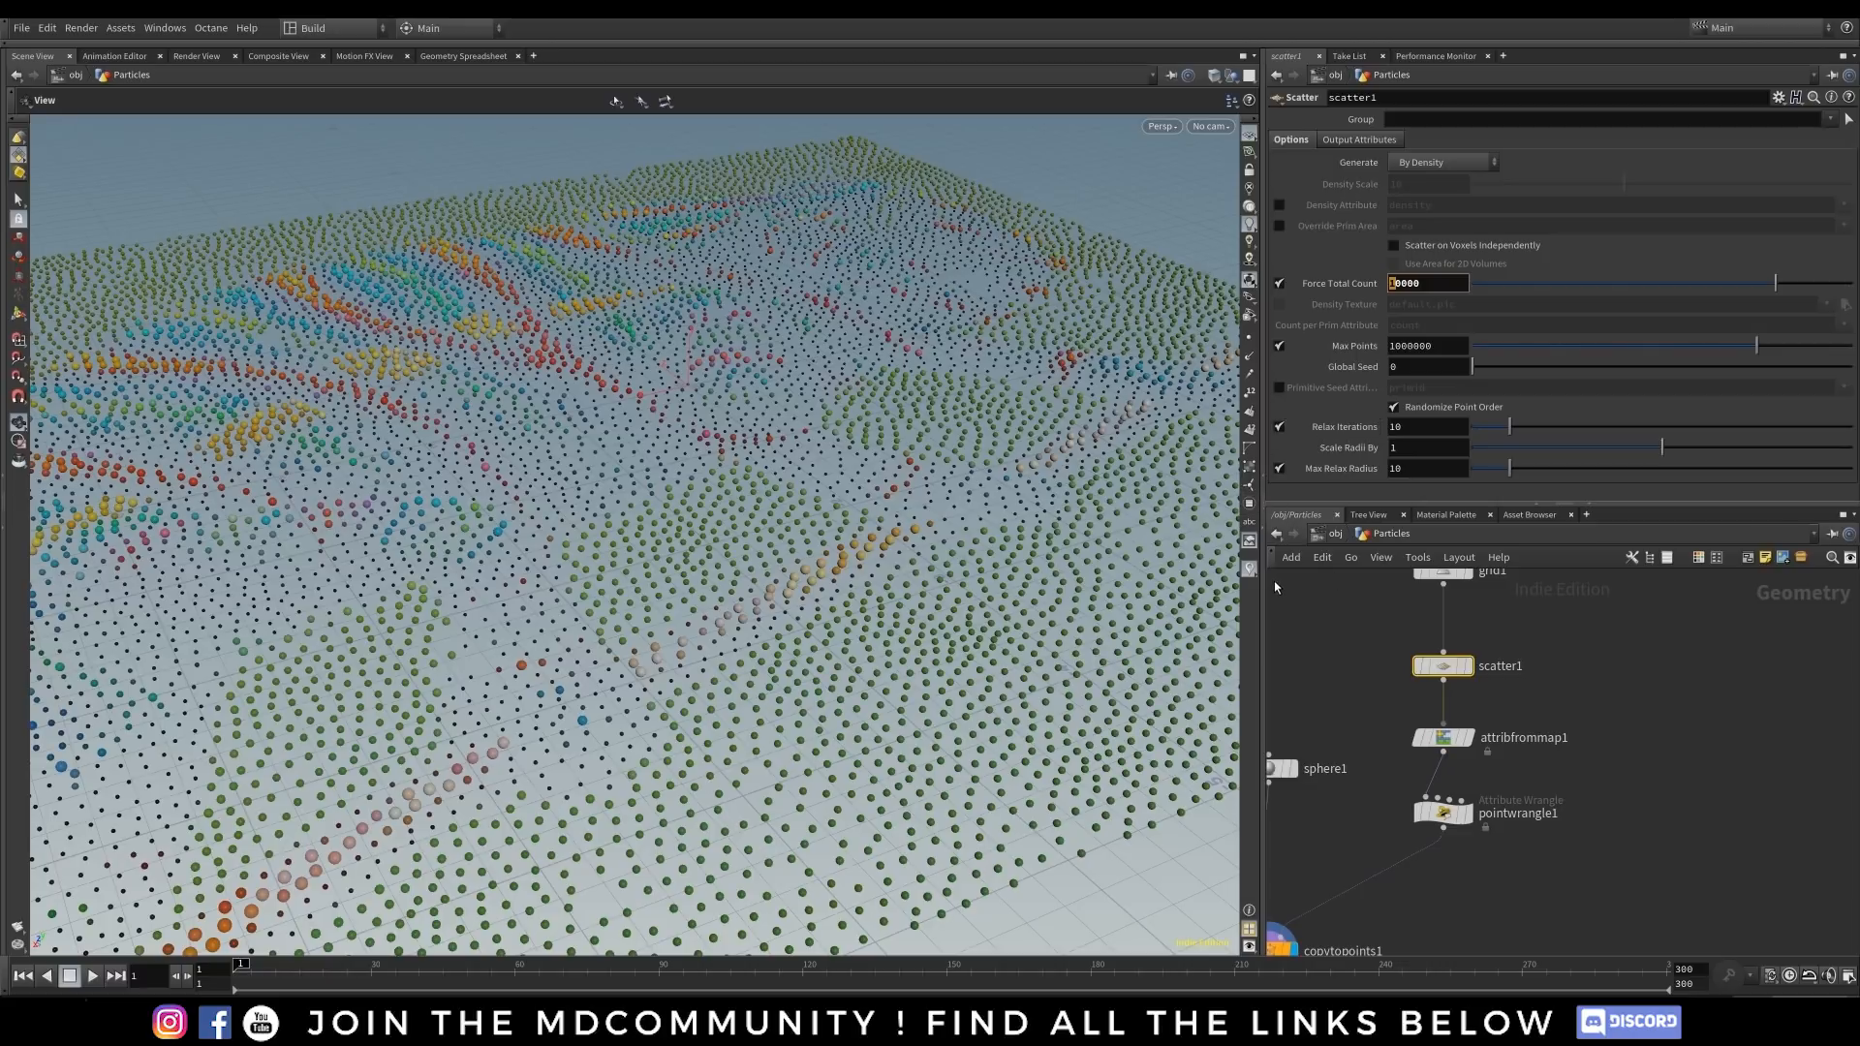
key("Return")
middle_click_drag(1344, 700, 1378, 656)
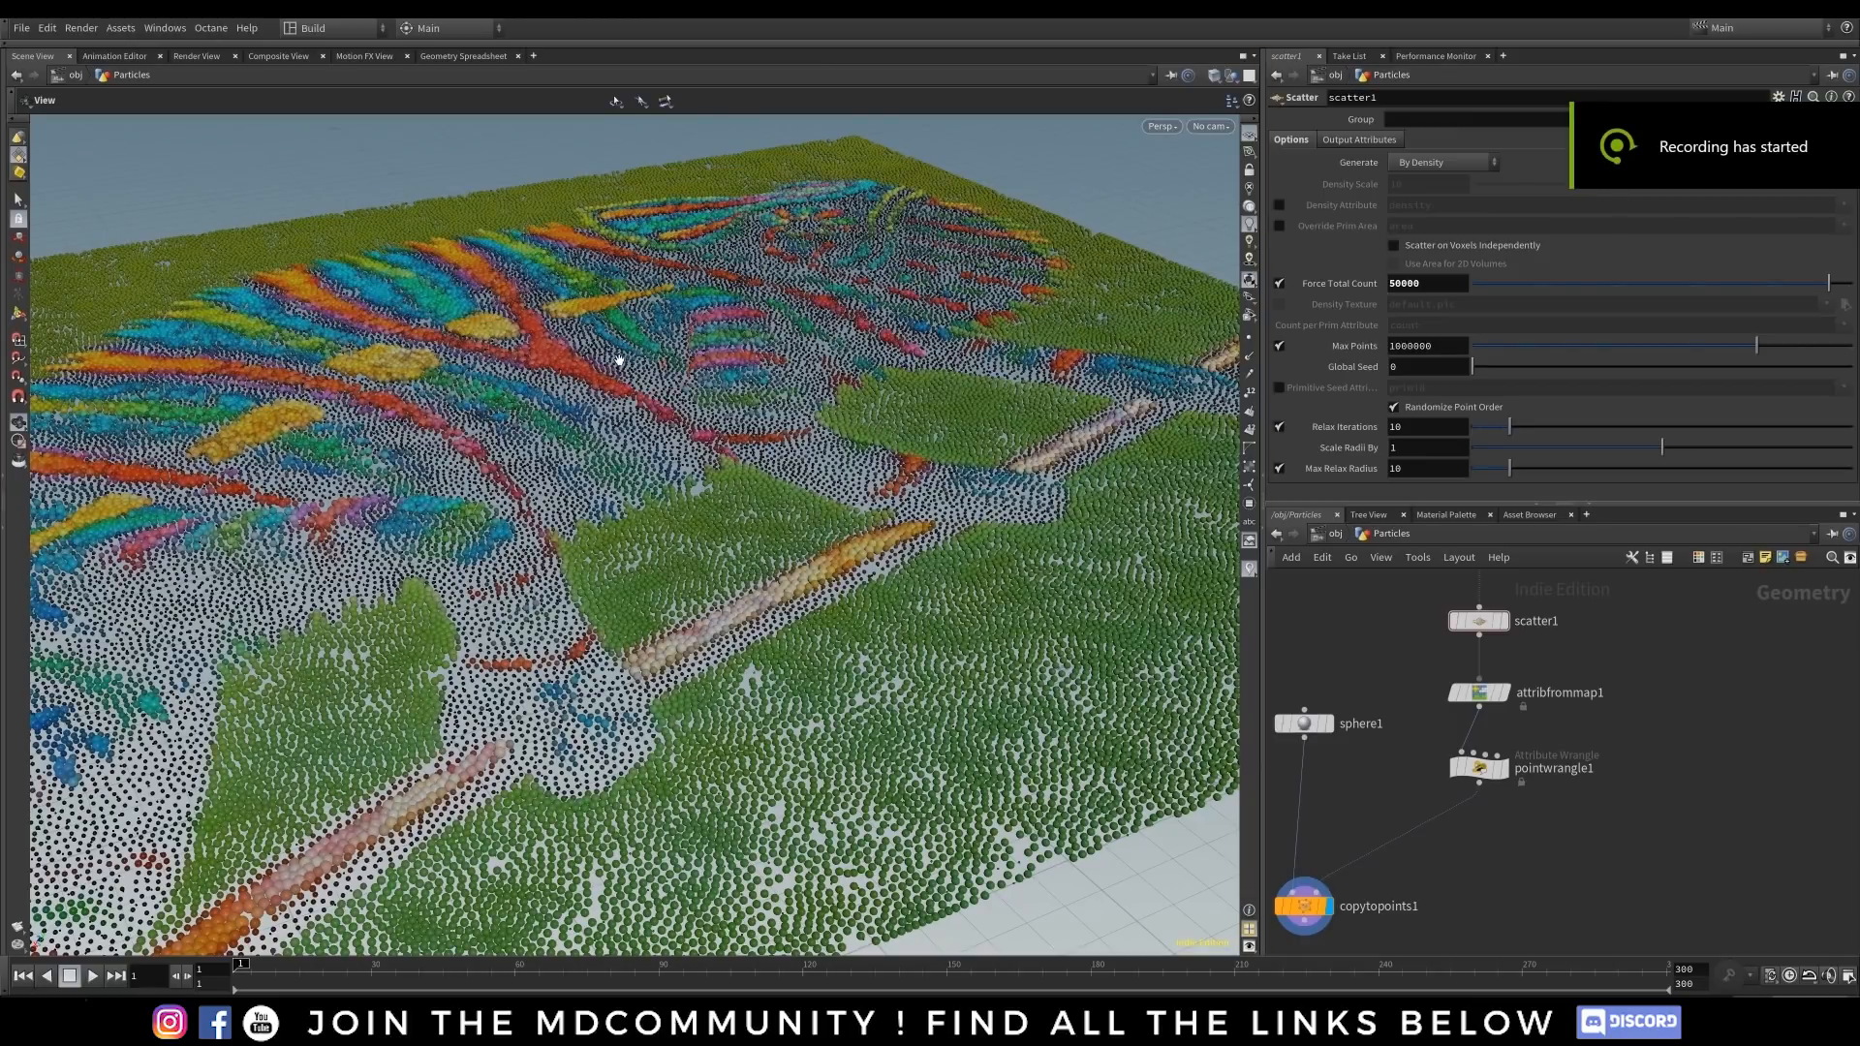
left_click_drag(619, 313, 715, 543)
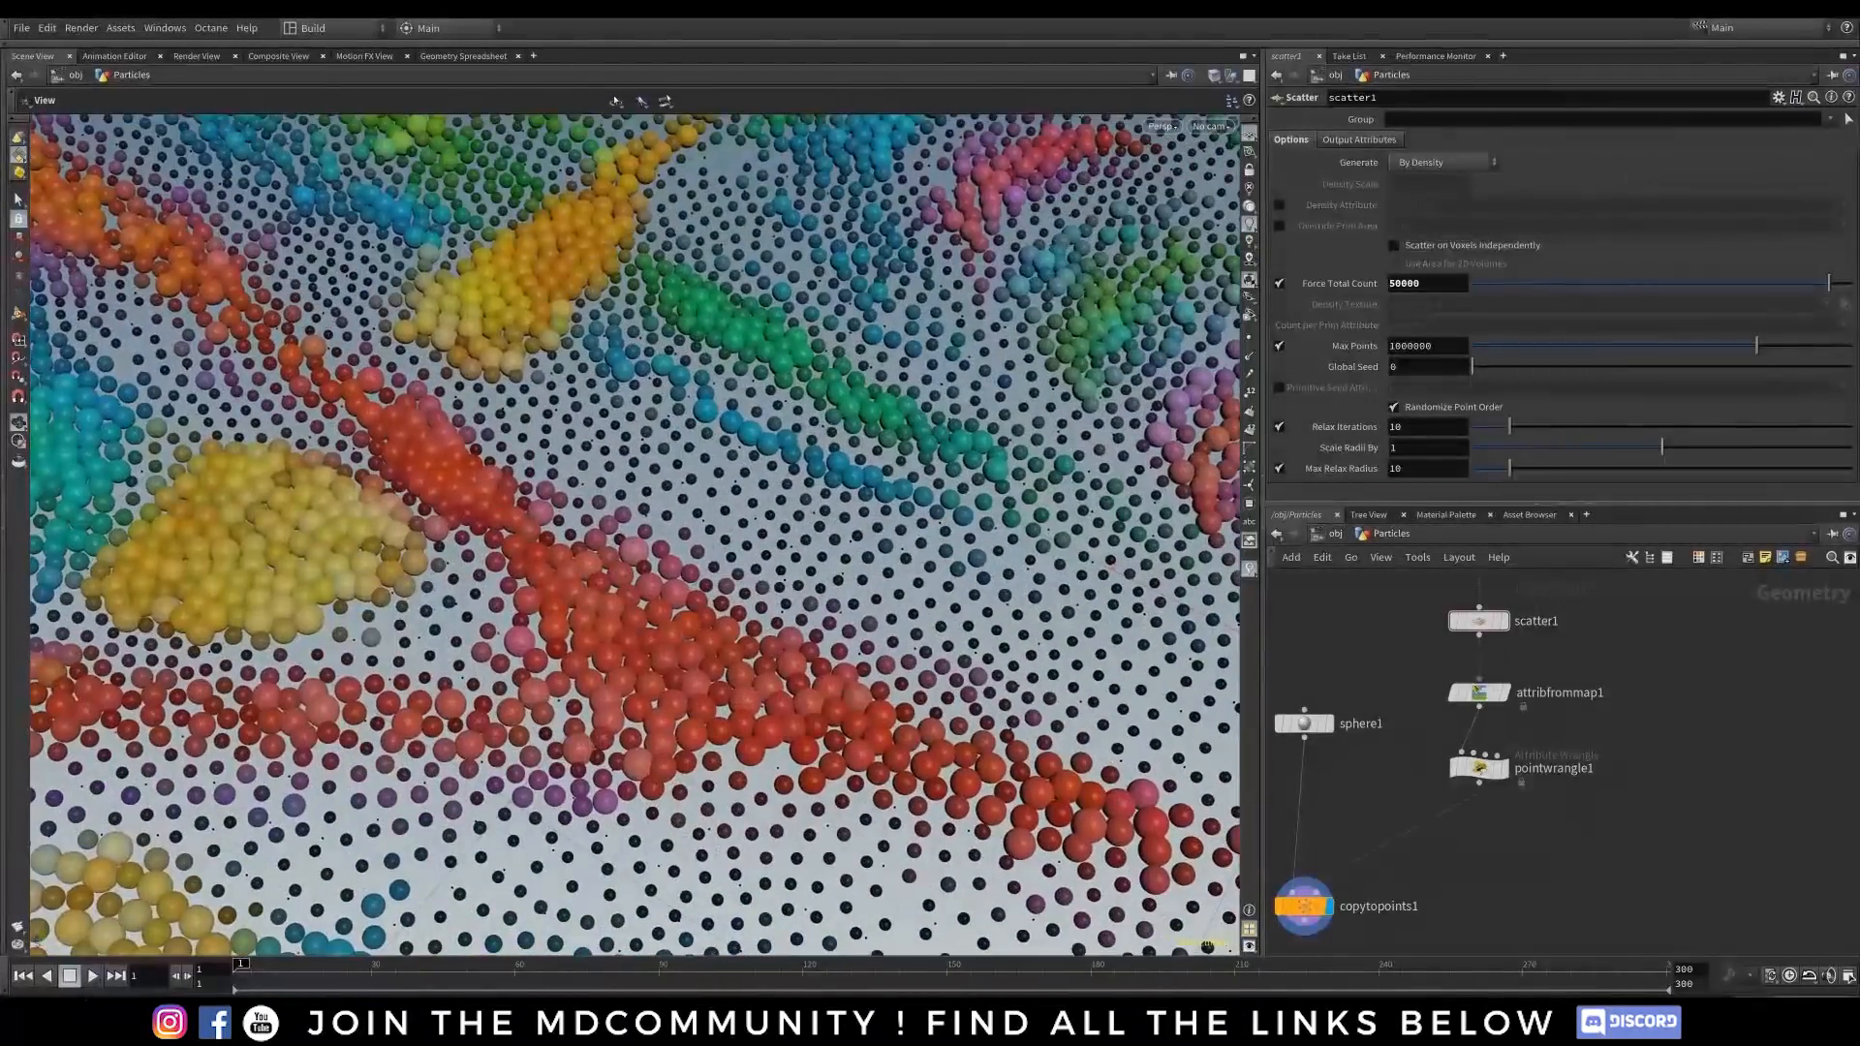
- Raise Size Max on pointwrangle1 to 0.902 and inspect the larger spheres up close and from farther away
left_click(1479, 768)
left_click_drag(1697, 428, 1817, 426)
right_click_drag(556, 661, 733, 516)
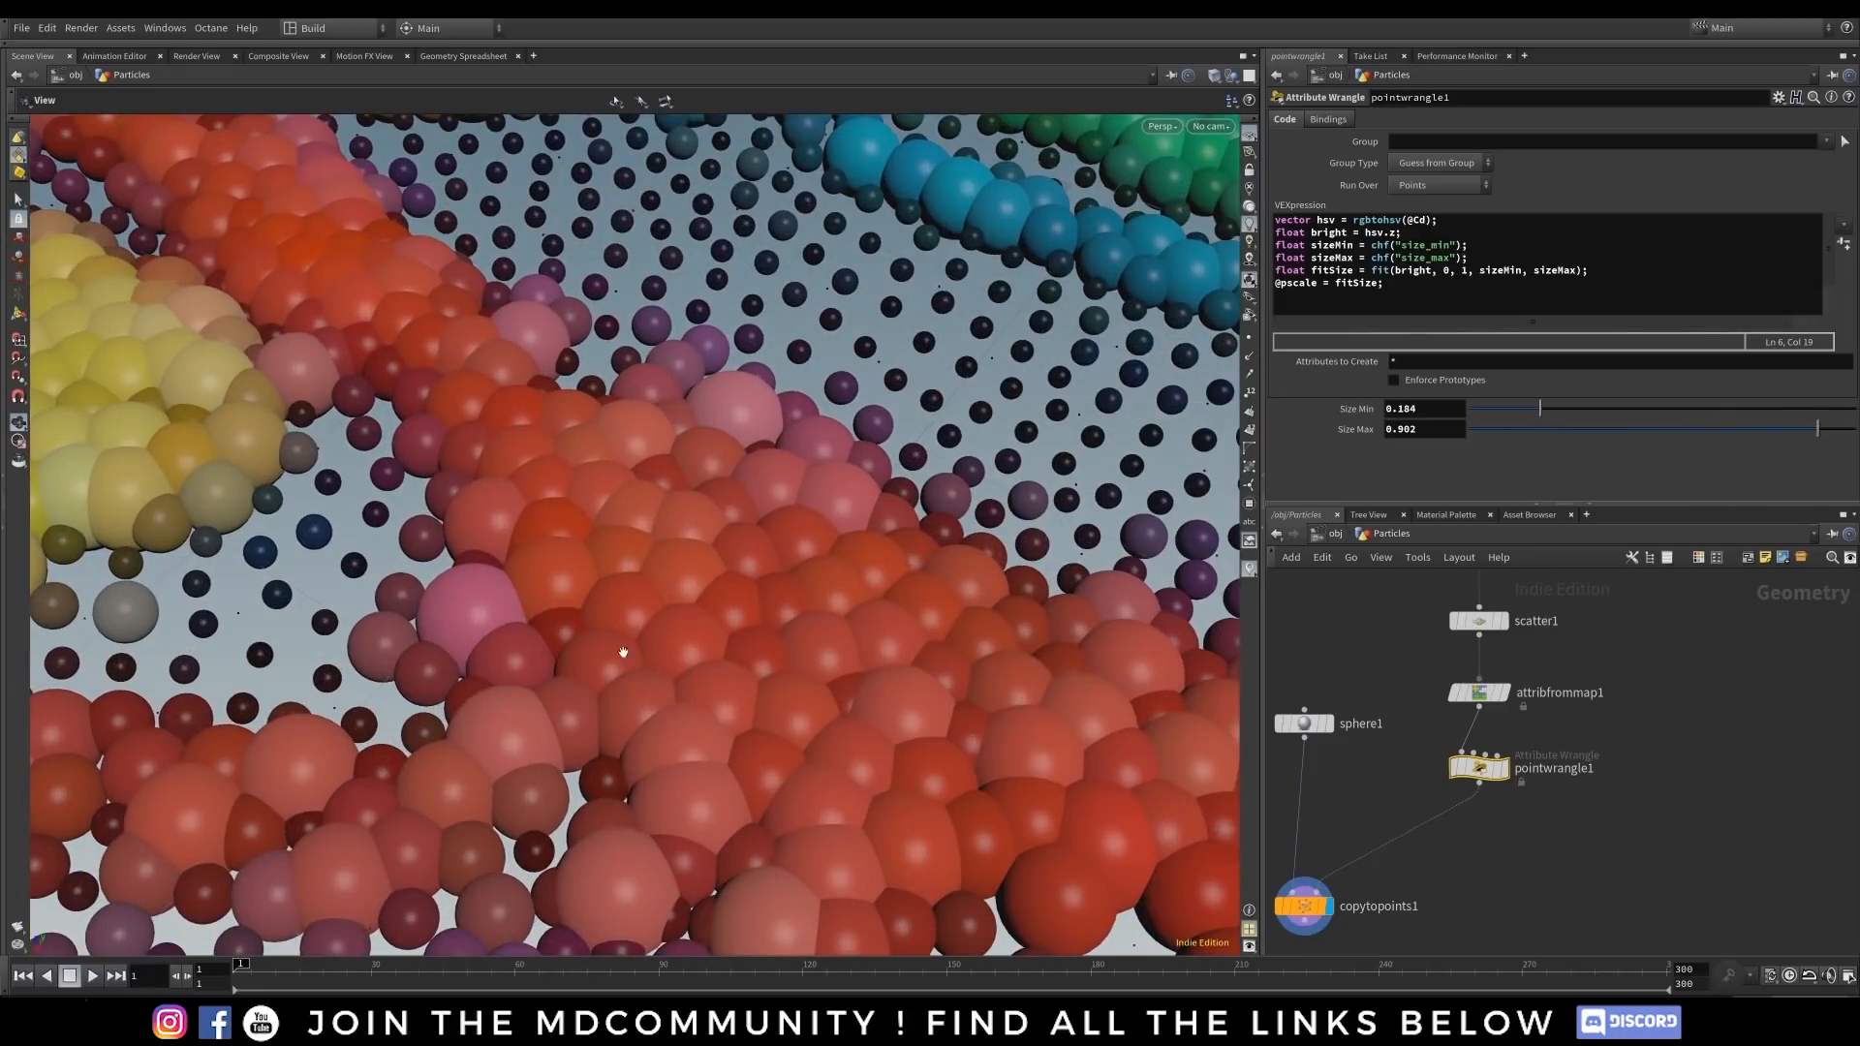
right_click_drag(981, 588, 407, 655)
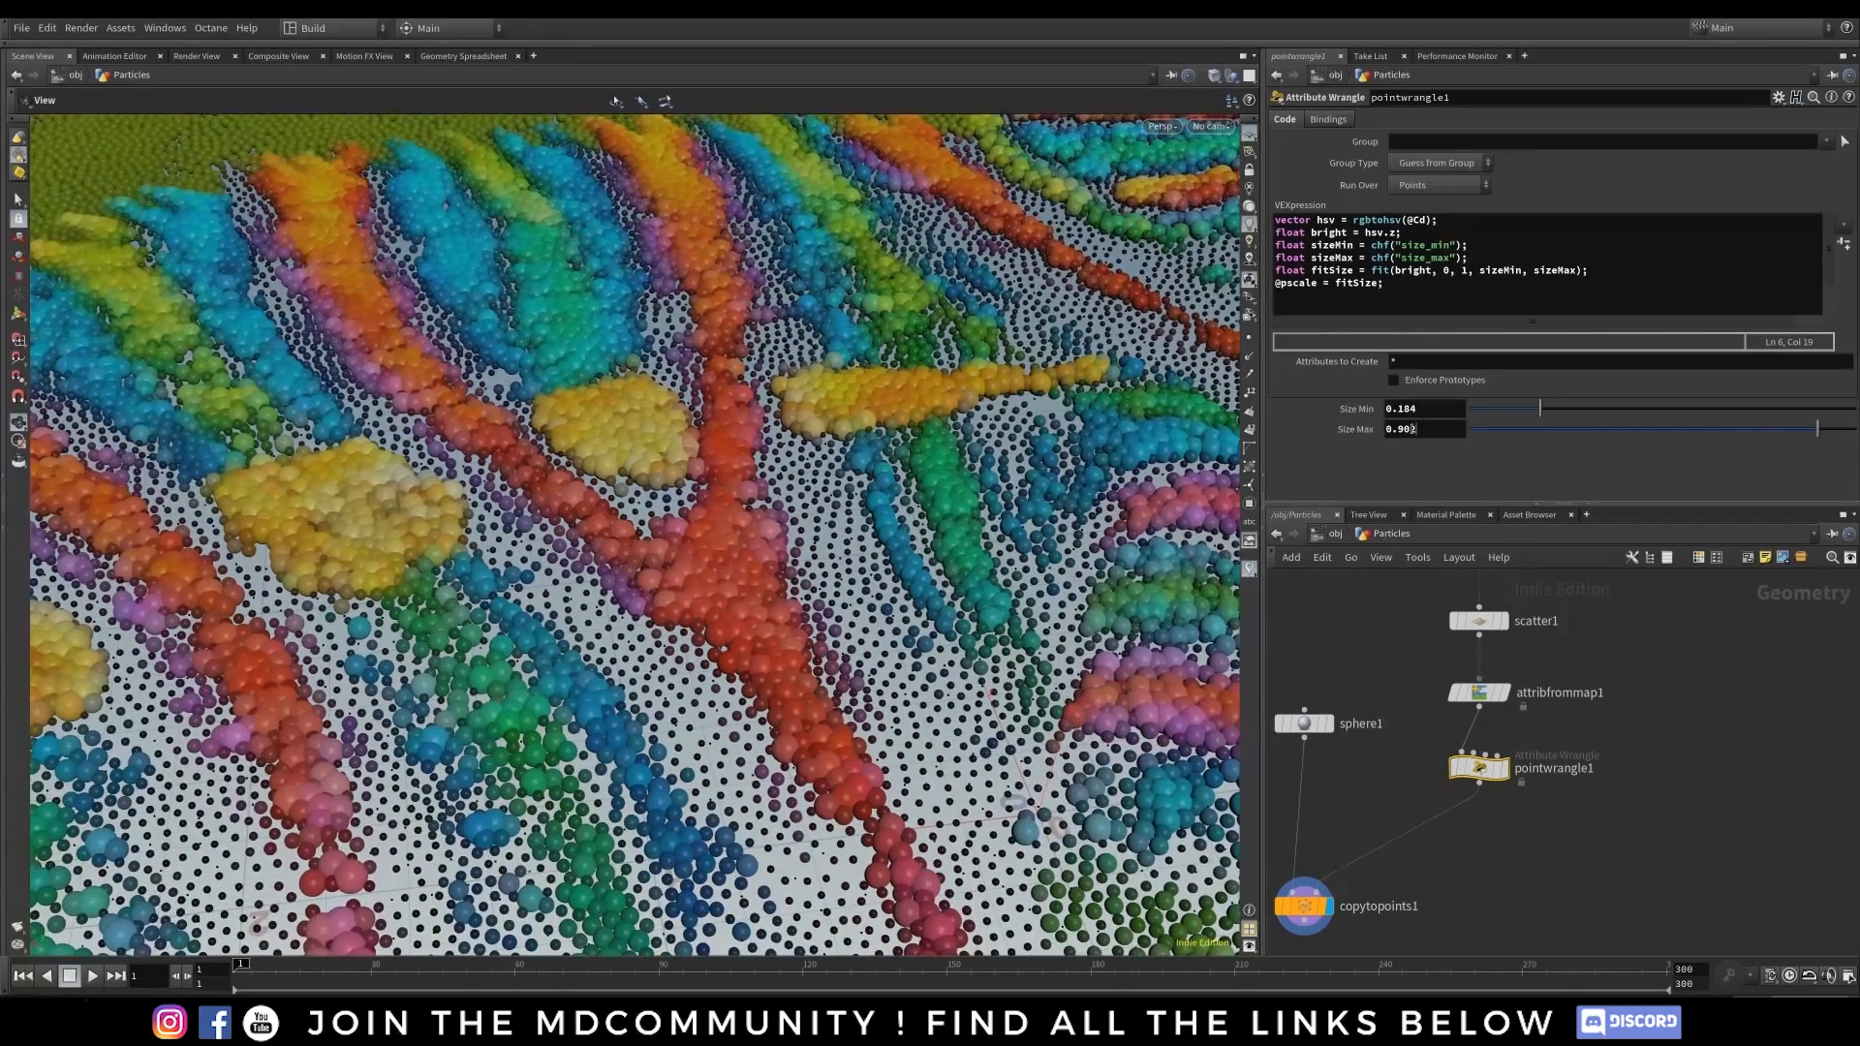
- Compare the Uniform Scale of sphere1 with the Size Min and Size Max values of pointwrangle1
left_click(1304, 722)
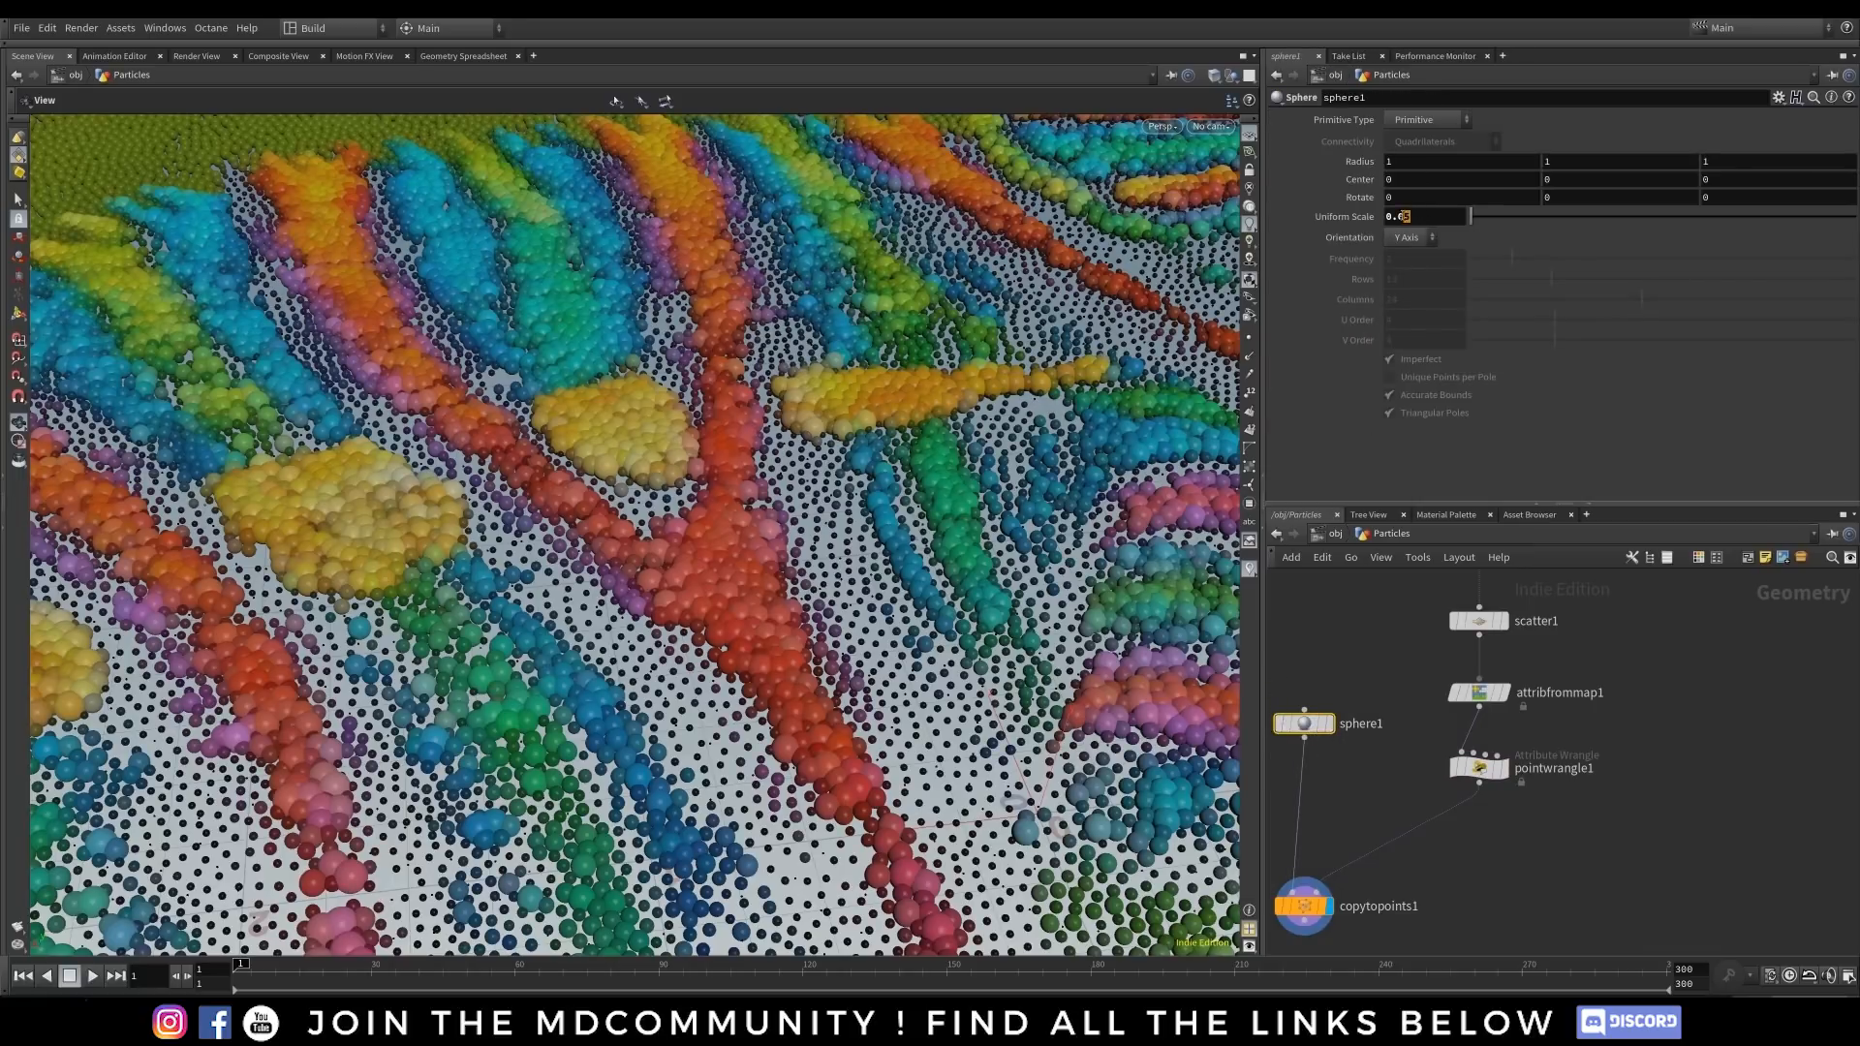
mouse_move(1304, 733)
left_click_drag(1300, 728, 1300, 733)
left_click_drag(1310, 906, 1323, 906)
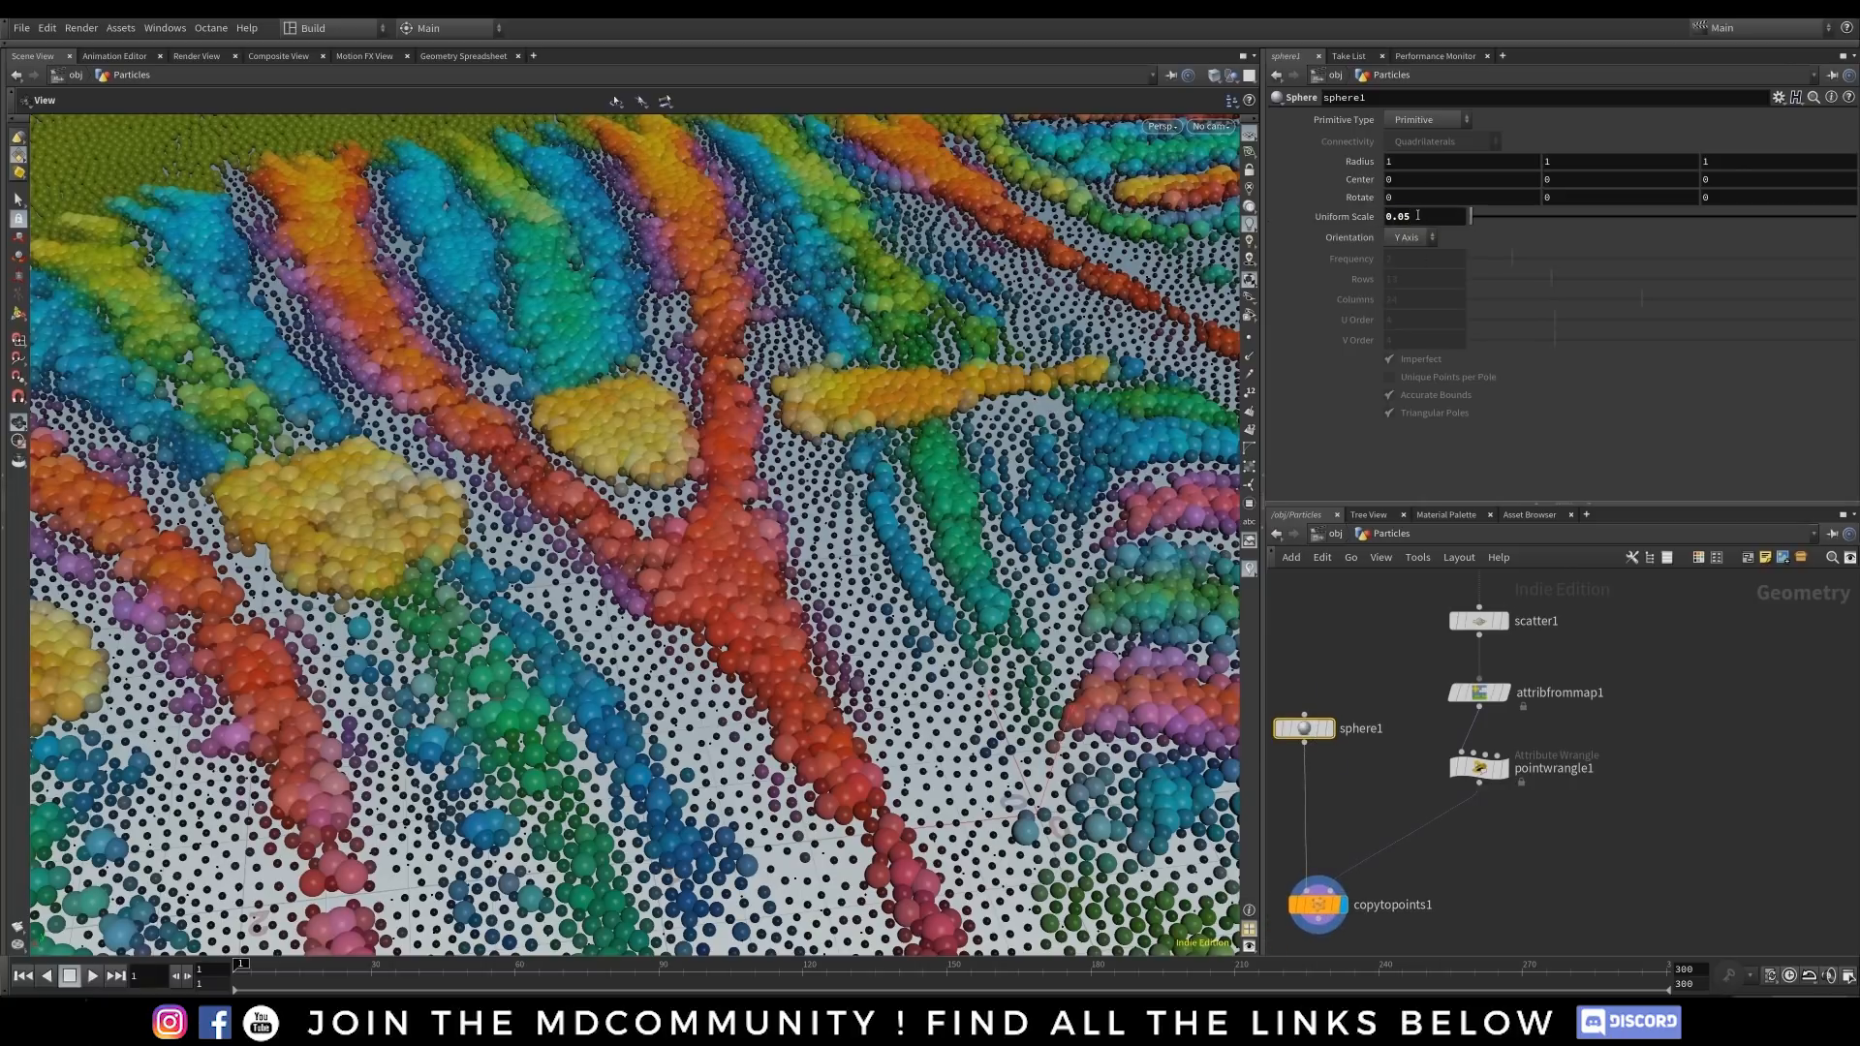
left_click(1483, 768)
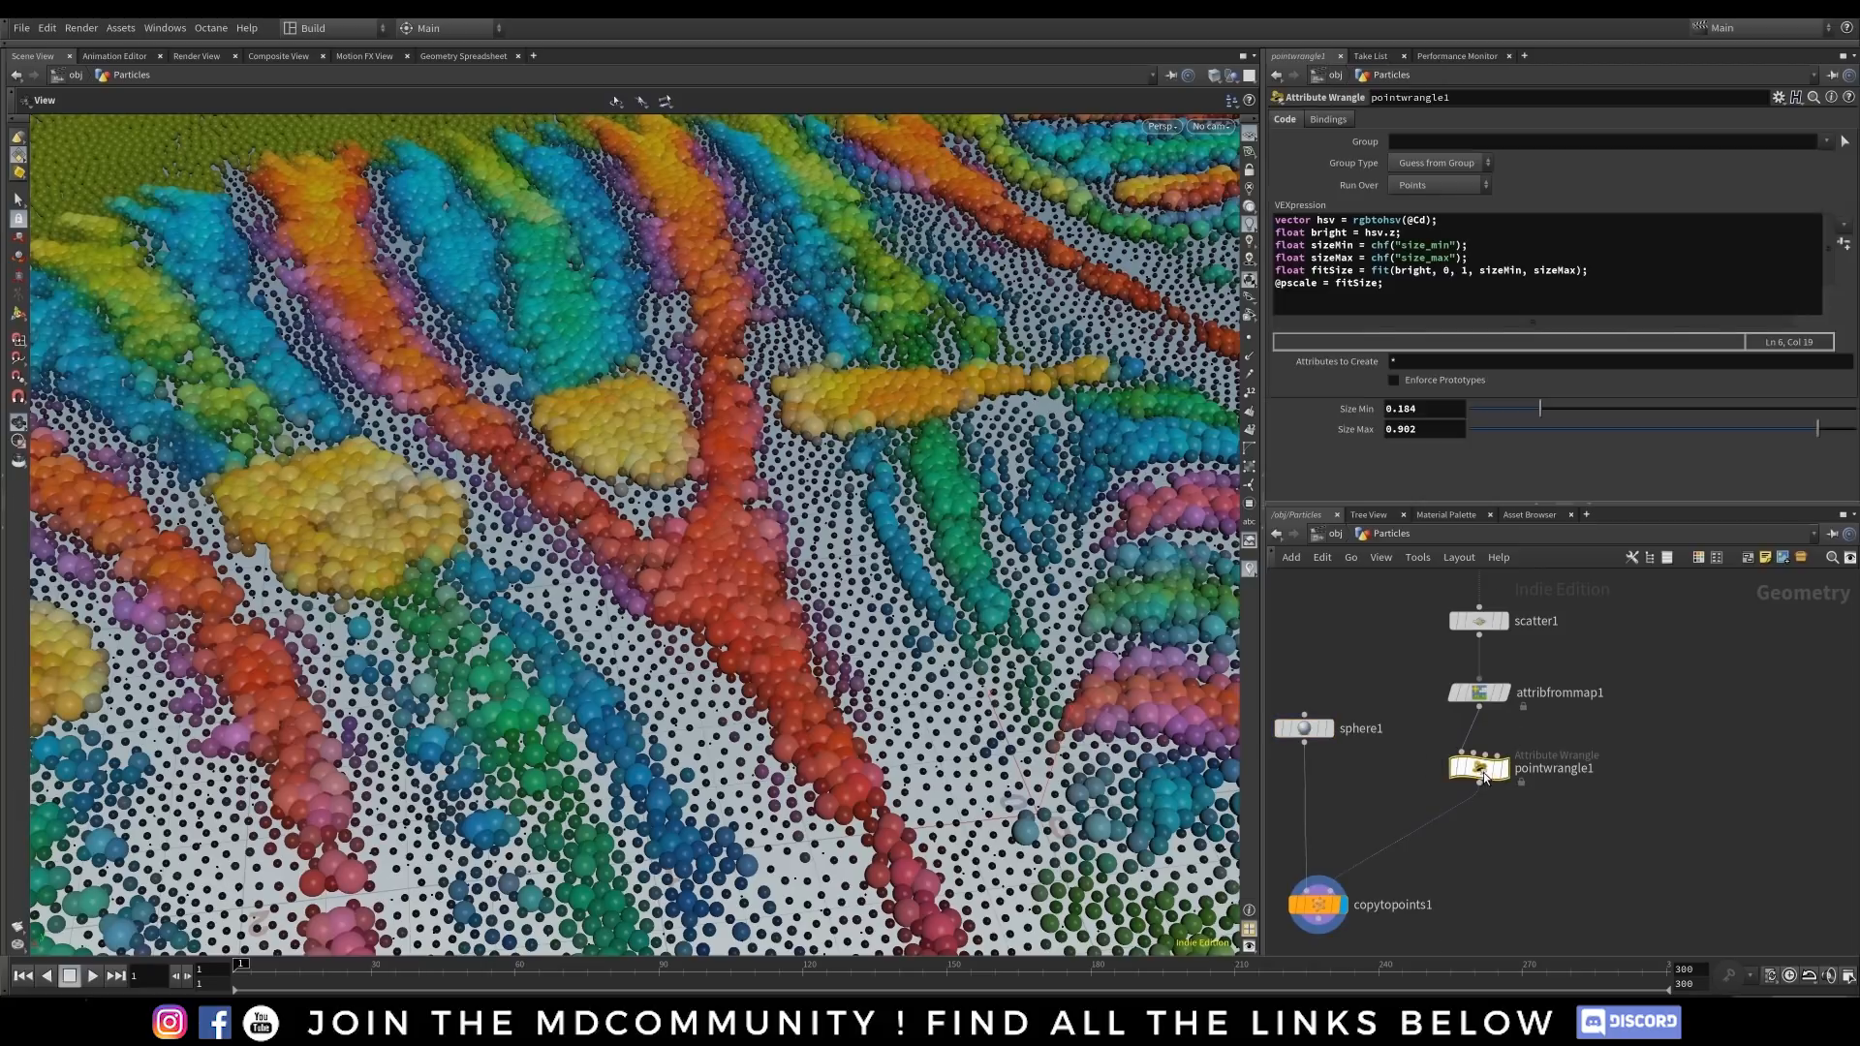
double_click(1385, 429)
left_click(1415, 496)
- Set the Uniform Scale of sphere1 to 1
left_click(1301, 736)
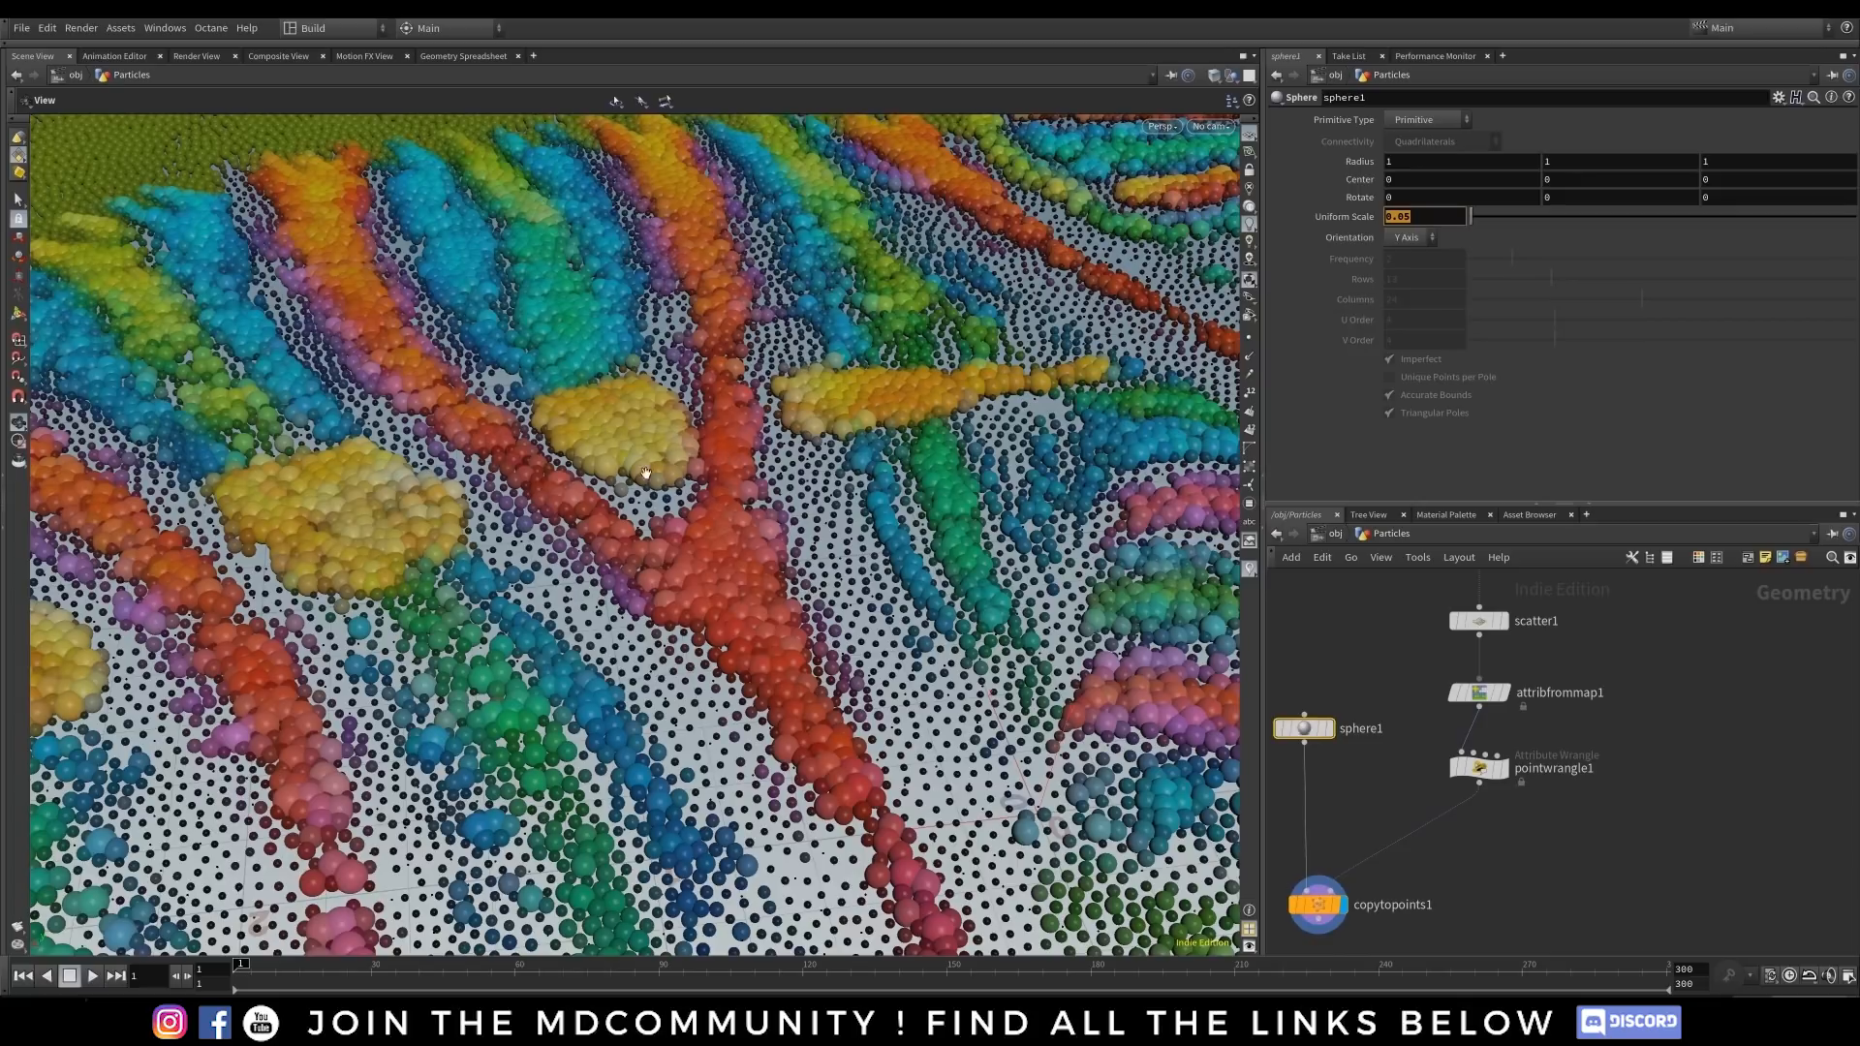
left_click(1303, 729)
key("ctrl+z")
- Reduce Size Min to 0.016 and Size Max to 0.138 on pointwrangle1
left_click(1486, 775)
left_click_drag(1546, 435, 1480, 407)
mouse_move(1486, 766)
left_mouse_down()
mouse_move(1472, 772)
mouse_move(1489, 763)
left_mouse_up()
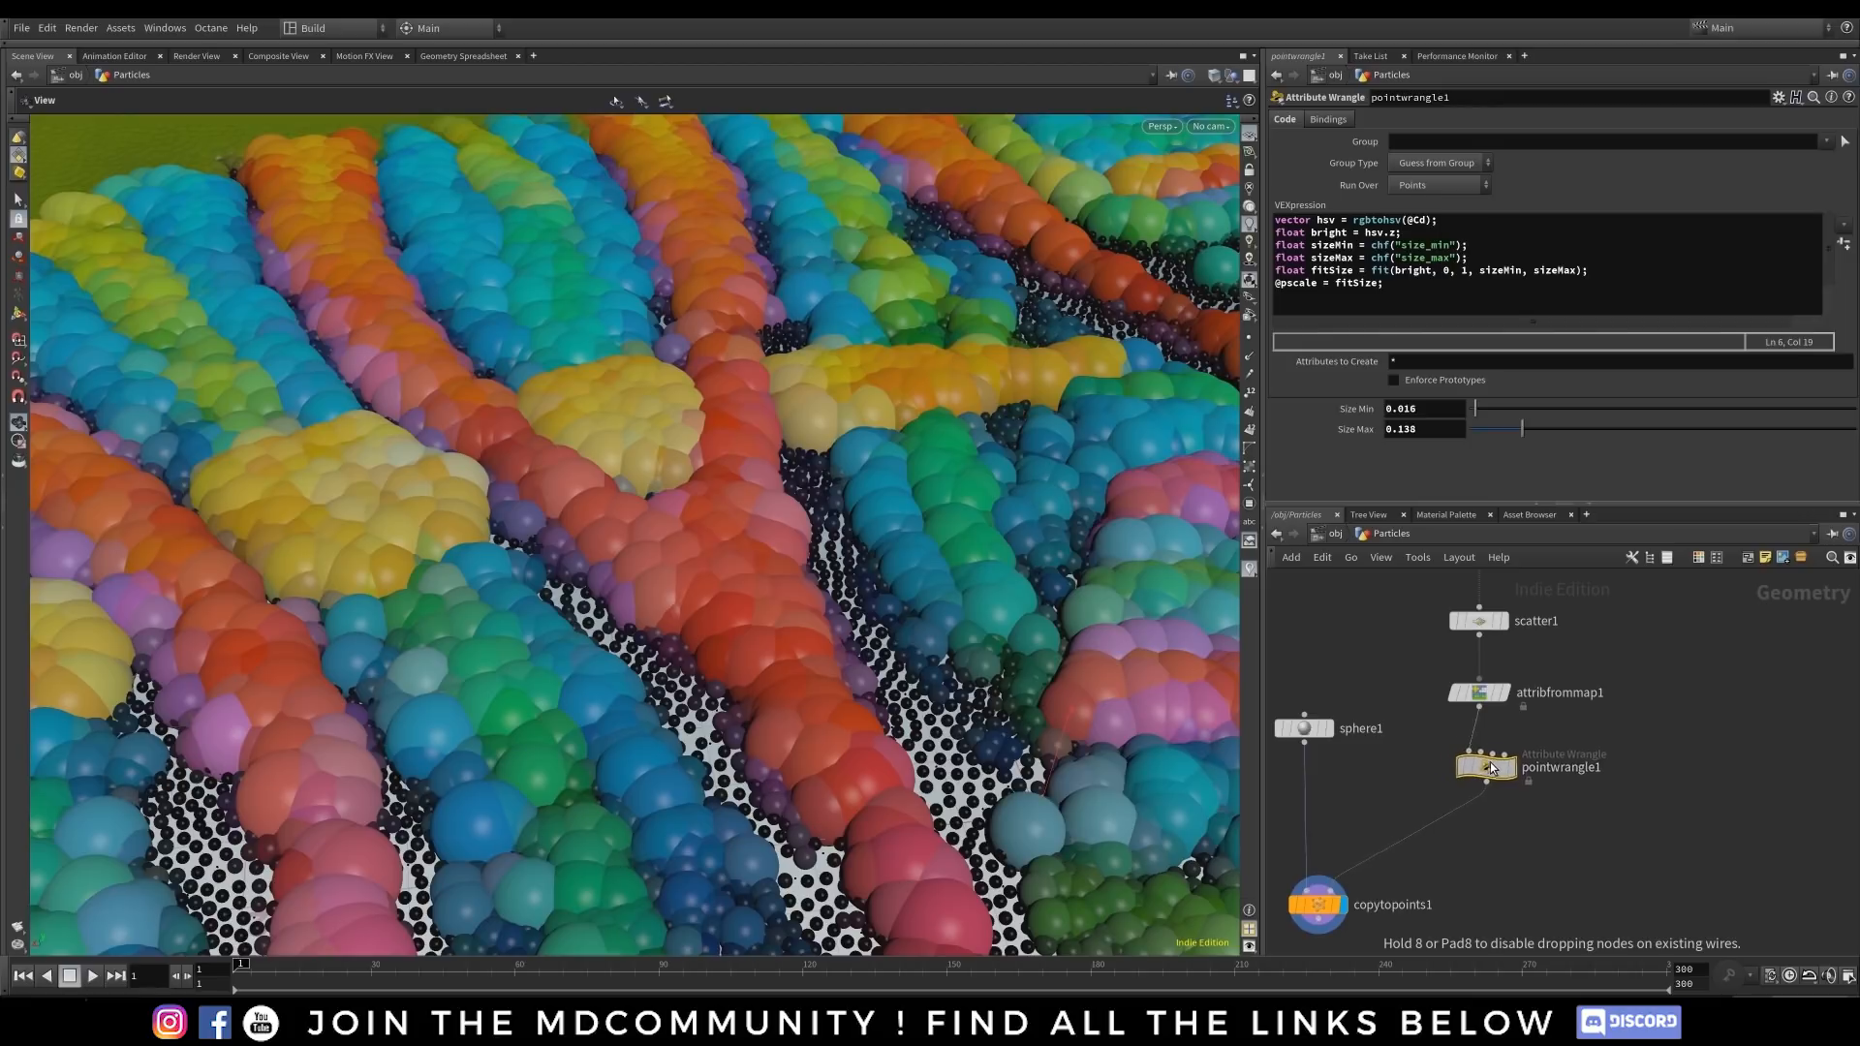
- Reposition sphere1 above copytopoints1 in the network and view the spheres across the whole chameleon
left_click_drag(1305, 728, 1292, 760)
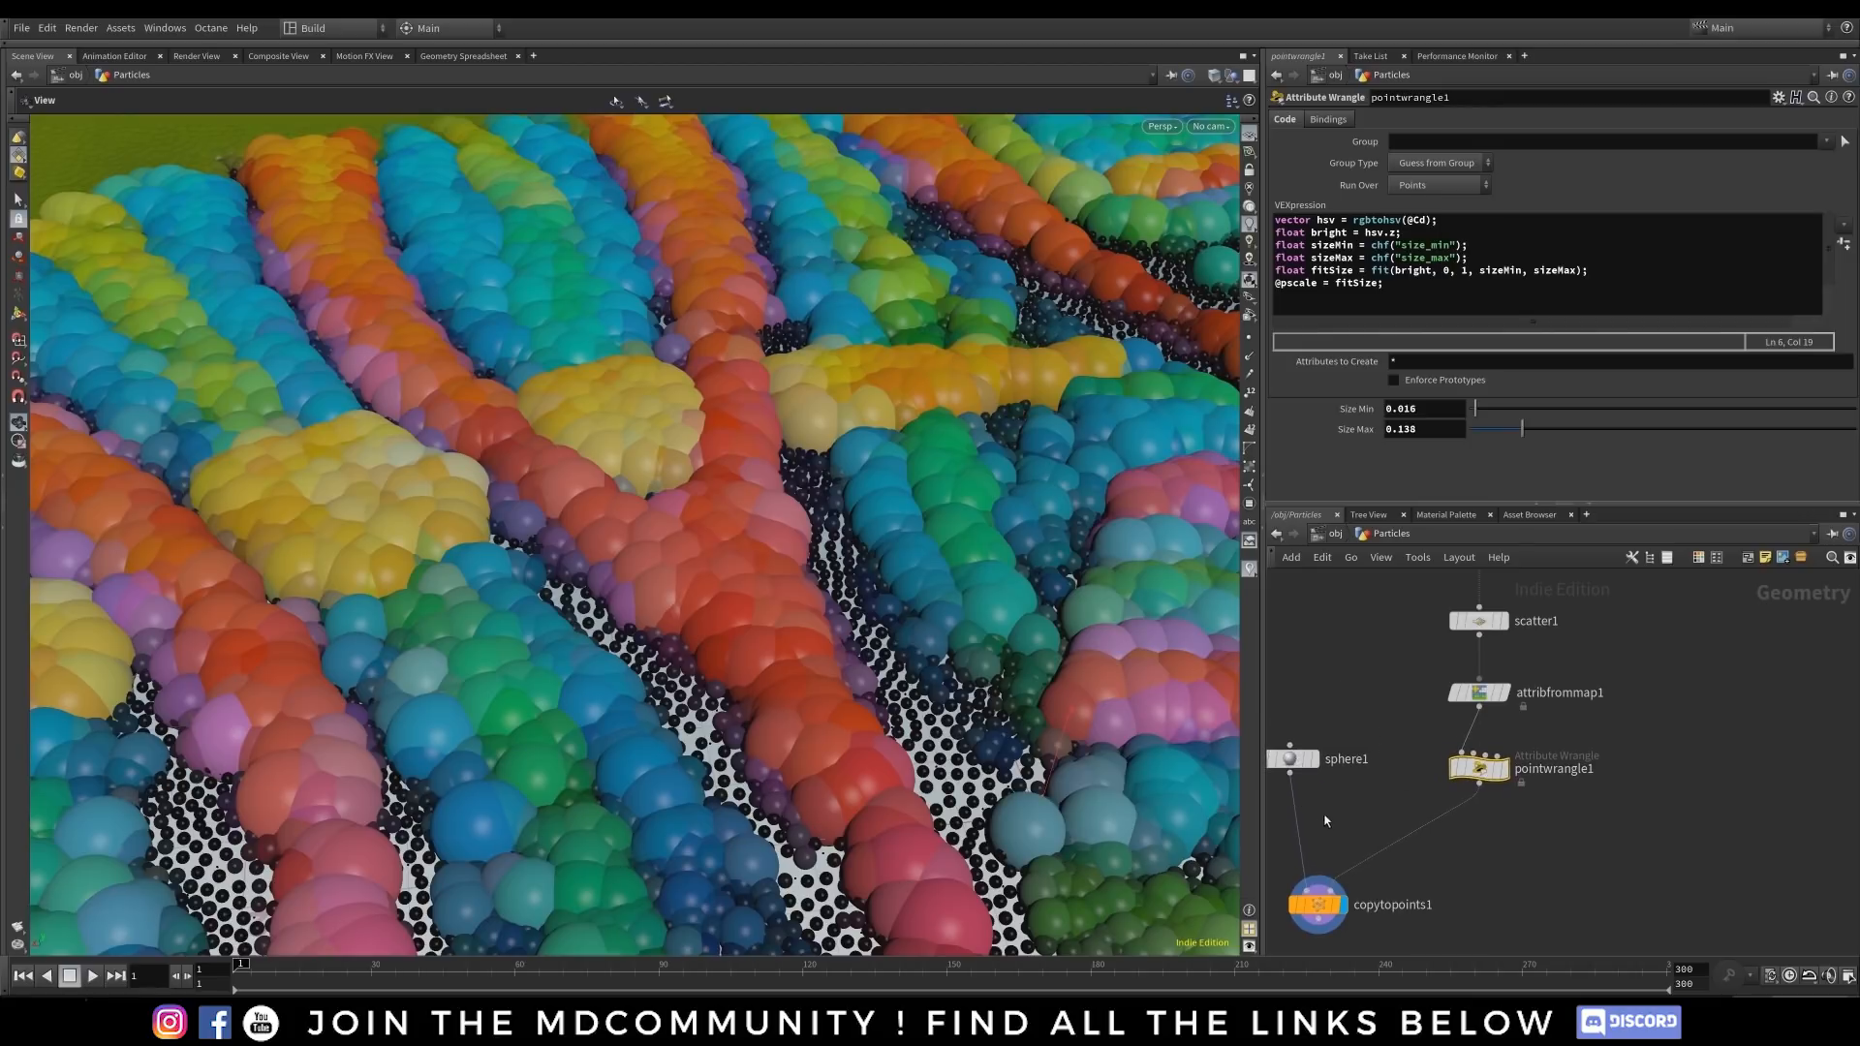
middle_click_drag(1321, 820, 1410, 732)
left_click_drag(1384, 684, 1329, 728)
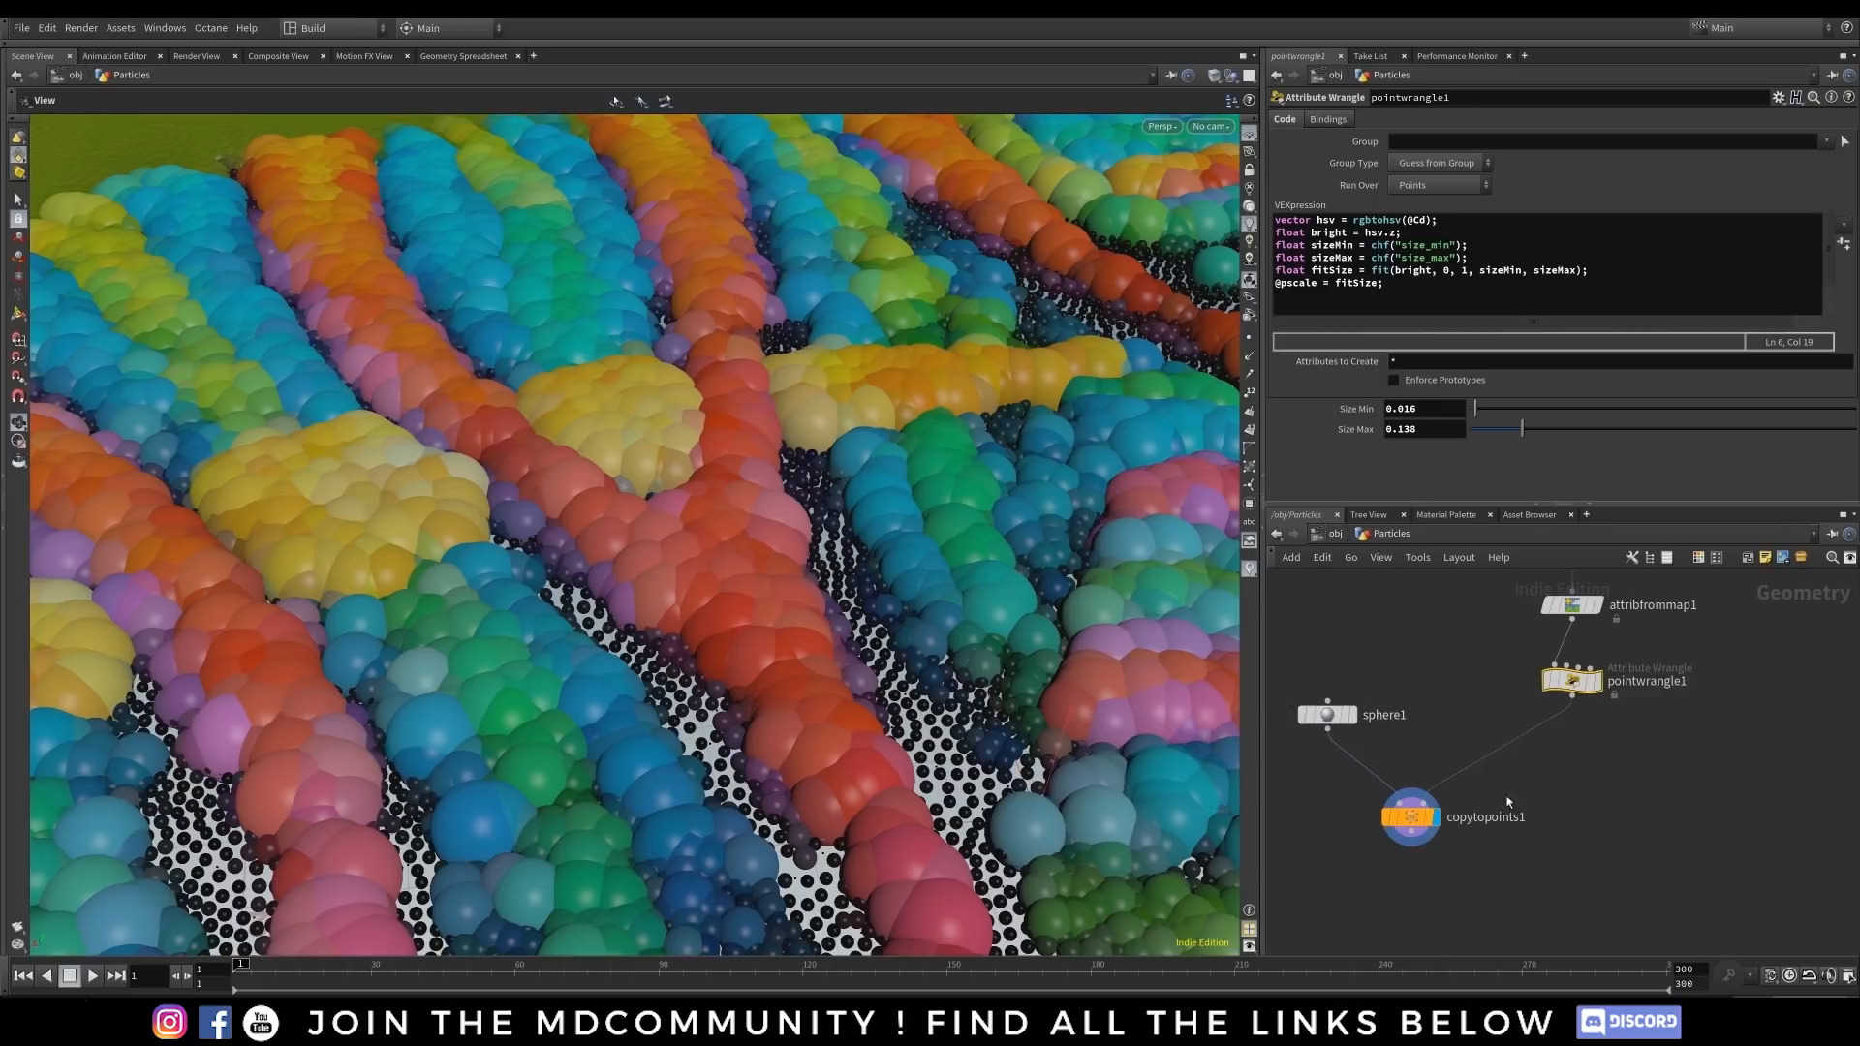
right_click_drag(925, 709, 706, 760)
left_click_drag(706, 760, 780, 641)
- Set Size Max to 0.04 and Size Min first to 0.05, then 0.005, on pointwrangle1, and inspect the spheres up close
left_click(1327, 714)
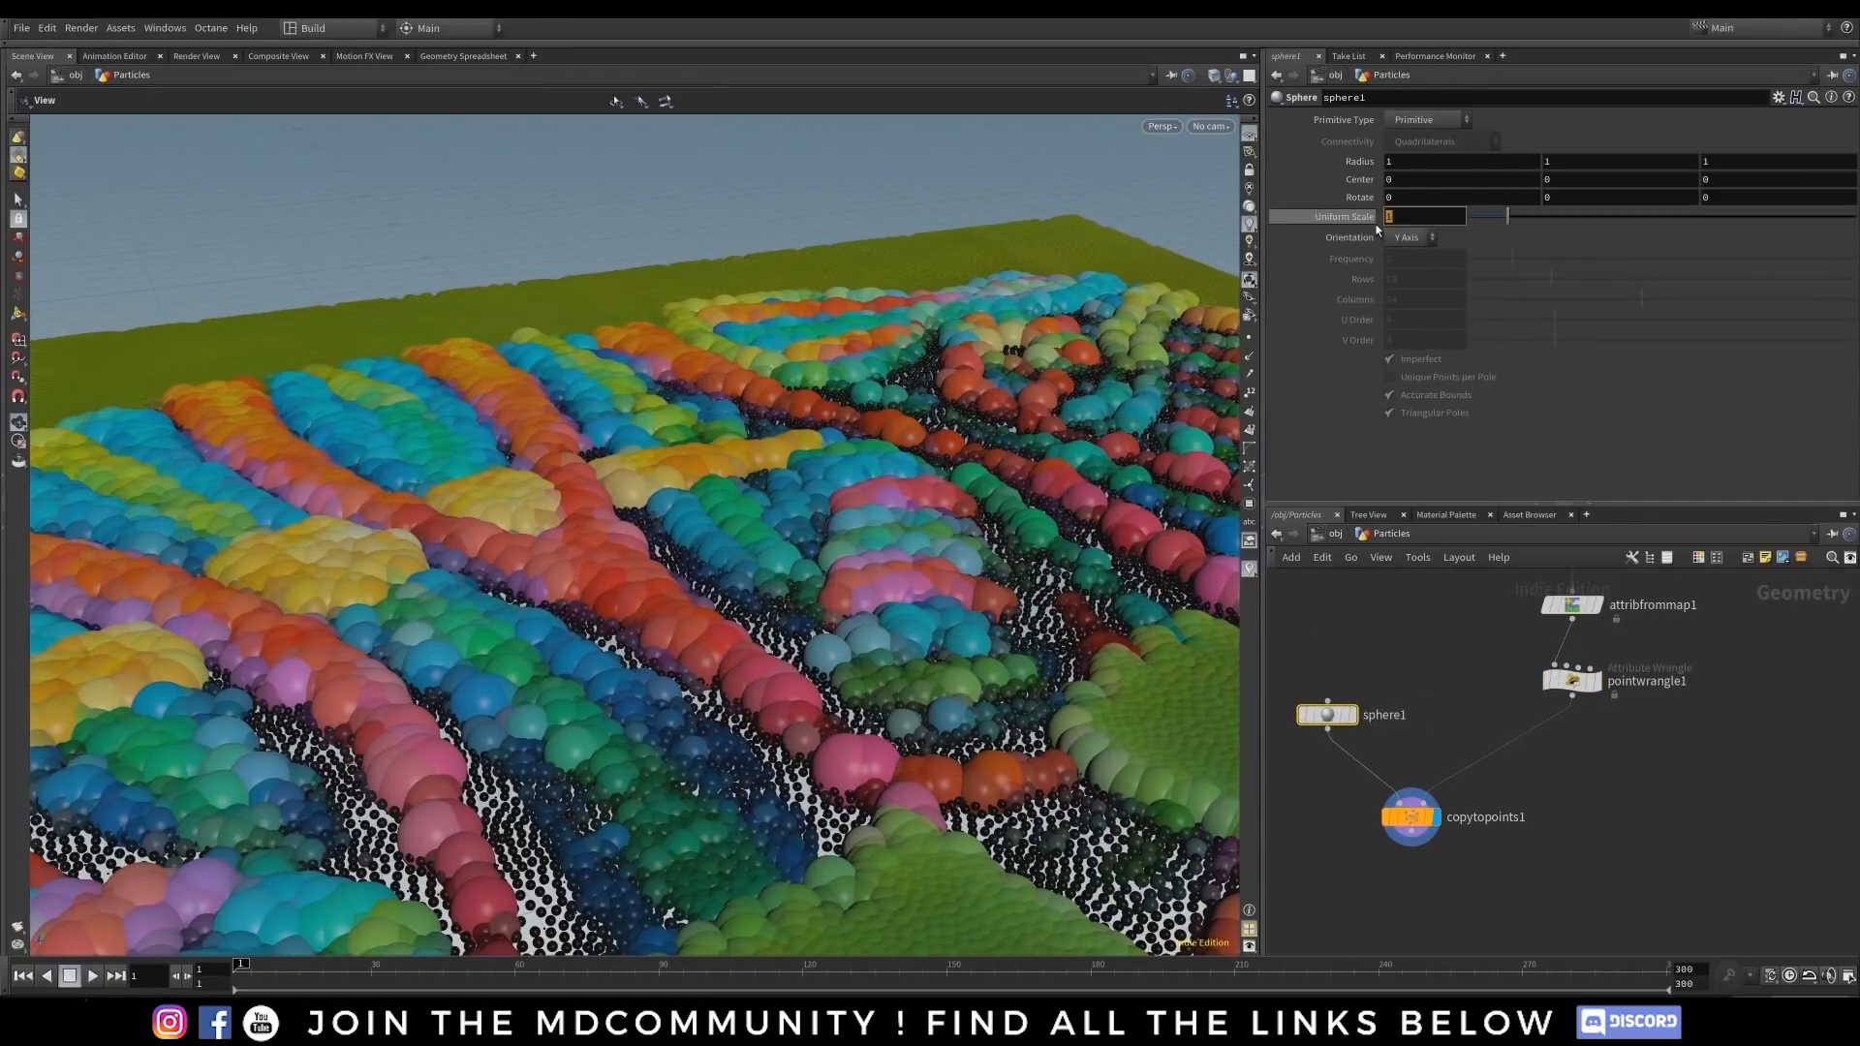
left_click(1583, 682)
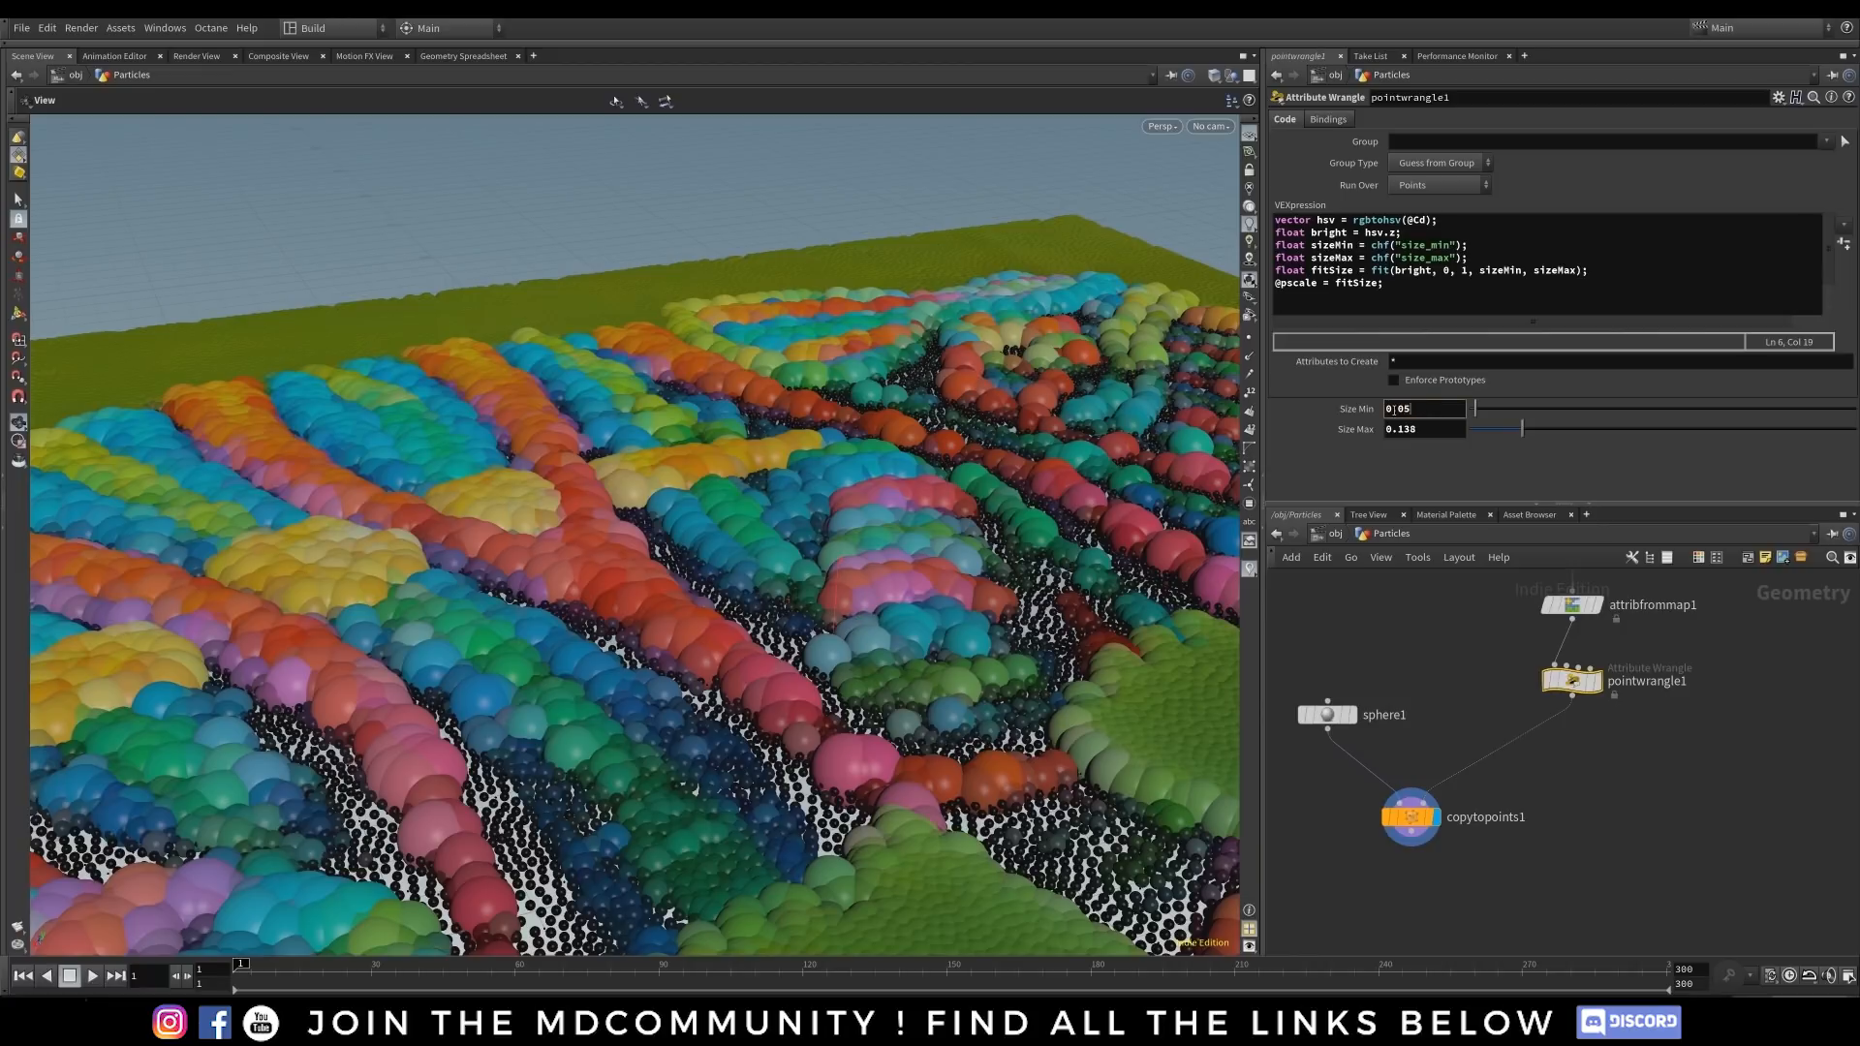
key("Tab")
type("0")
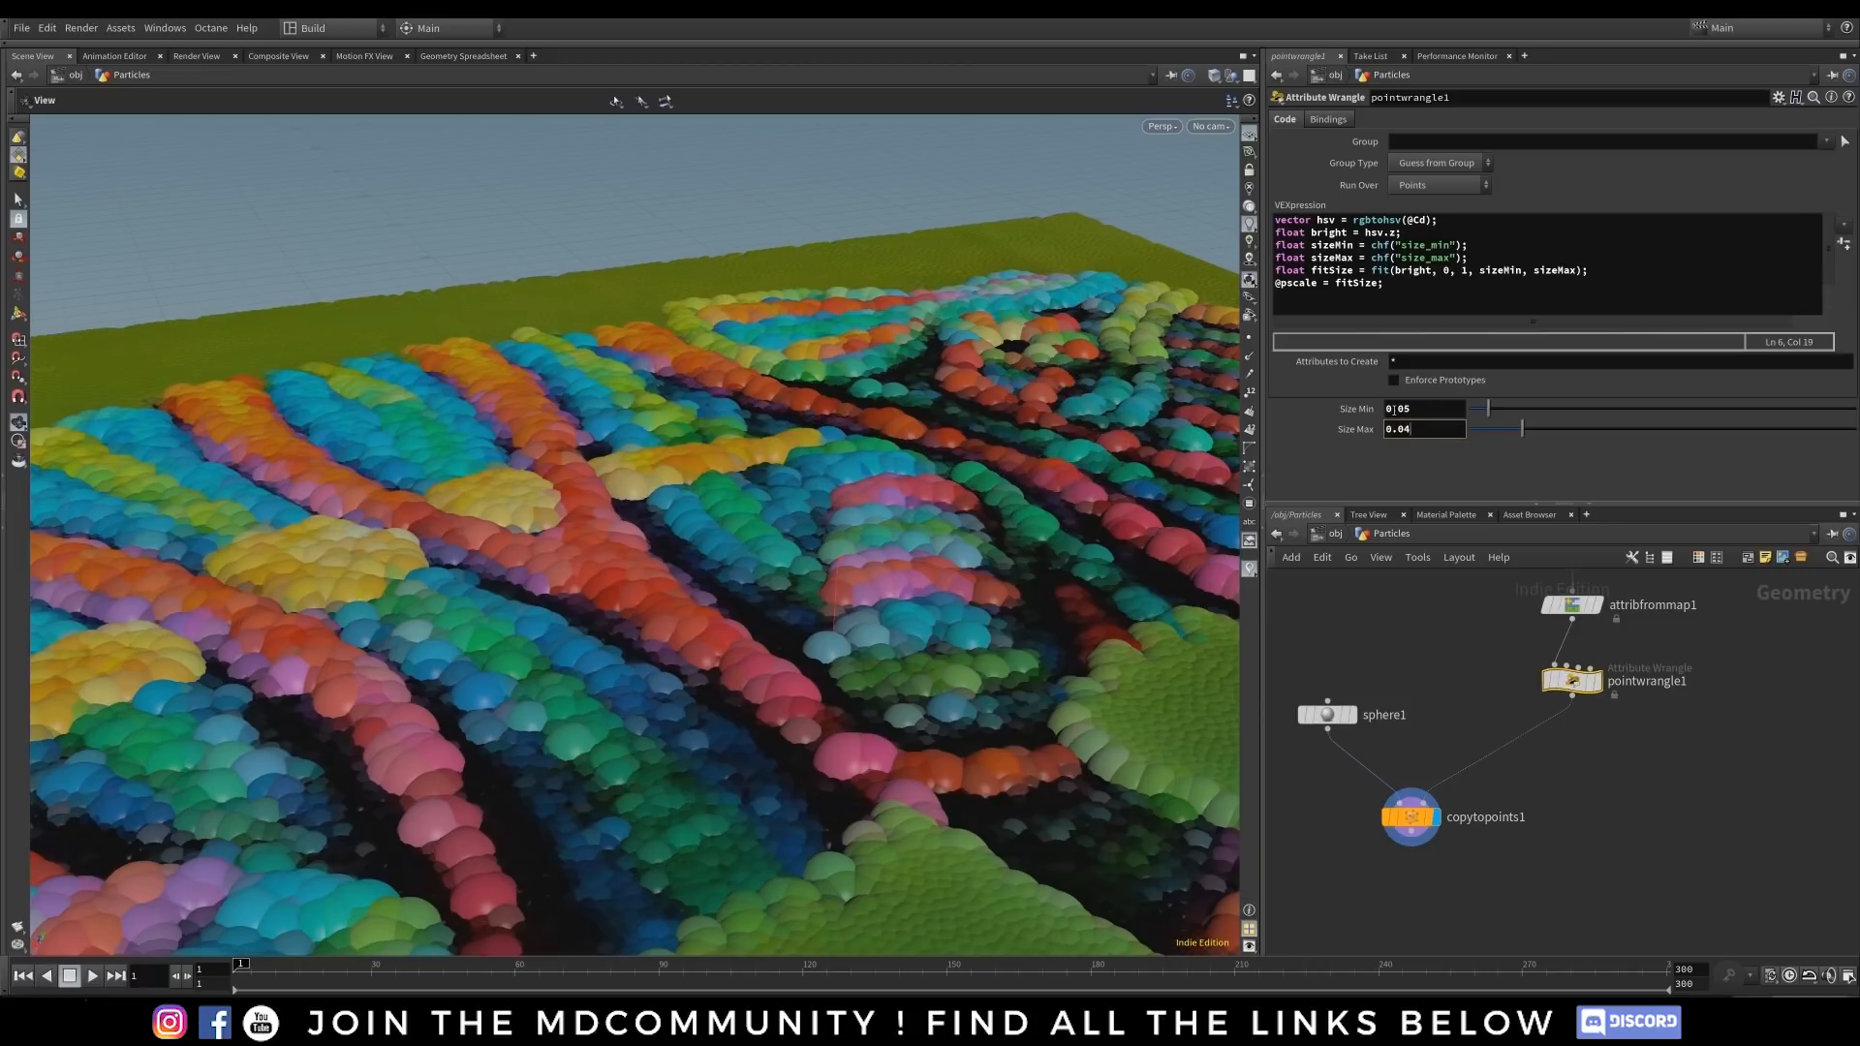
key("Return")
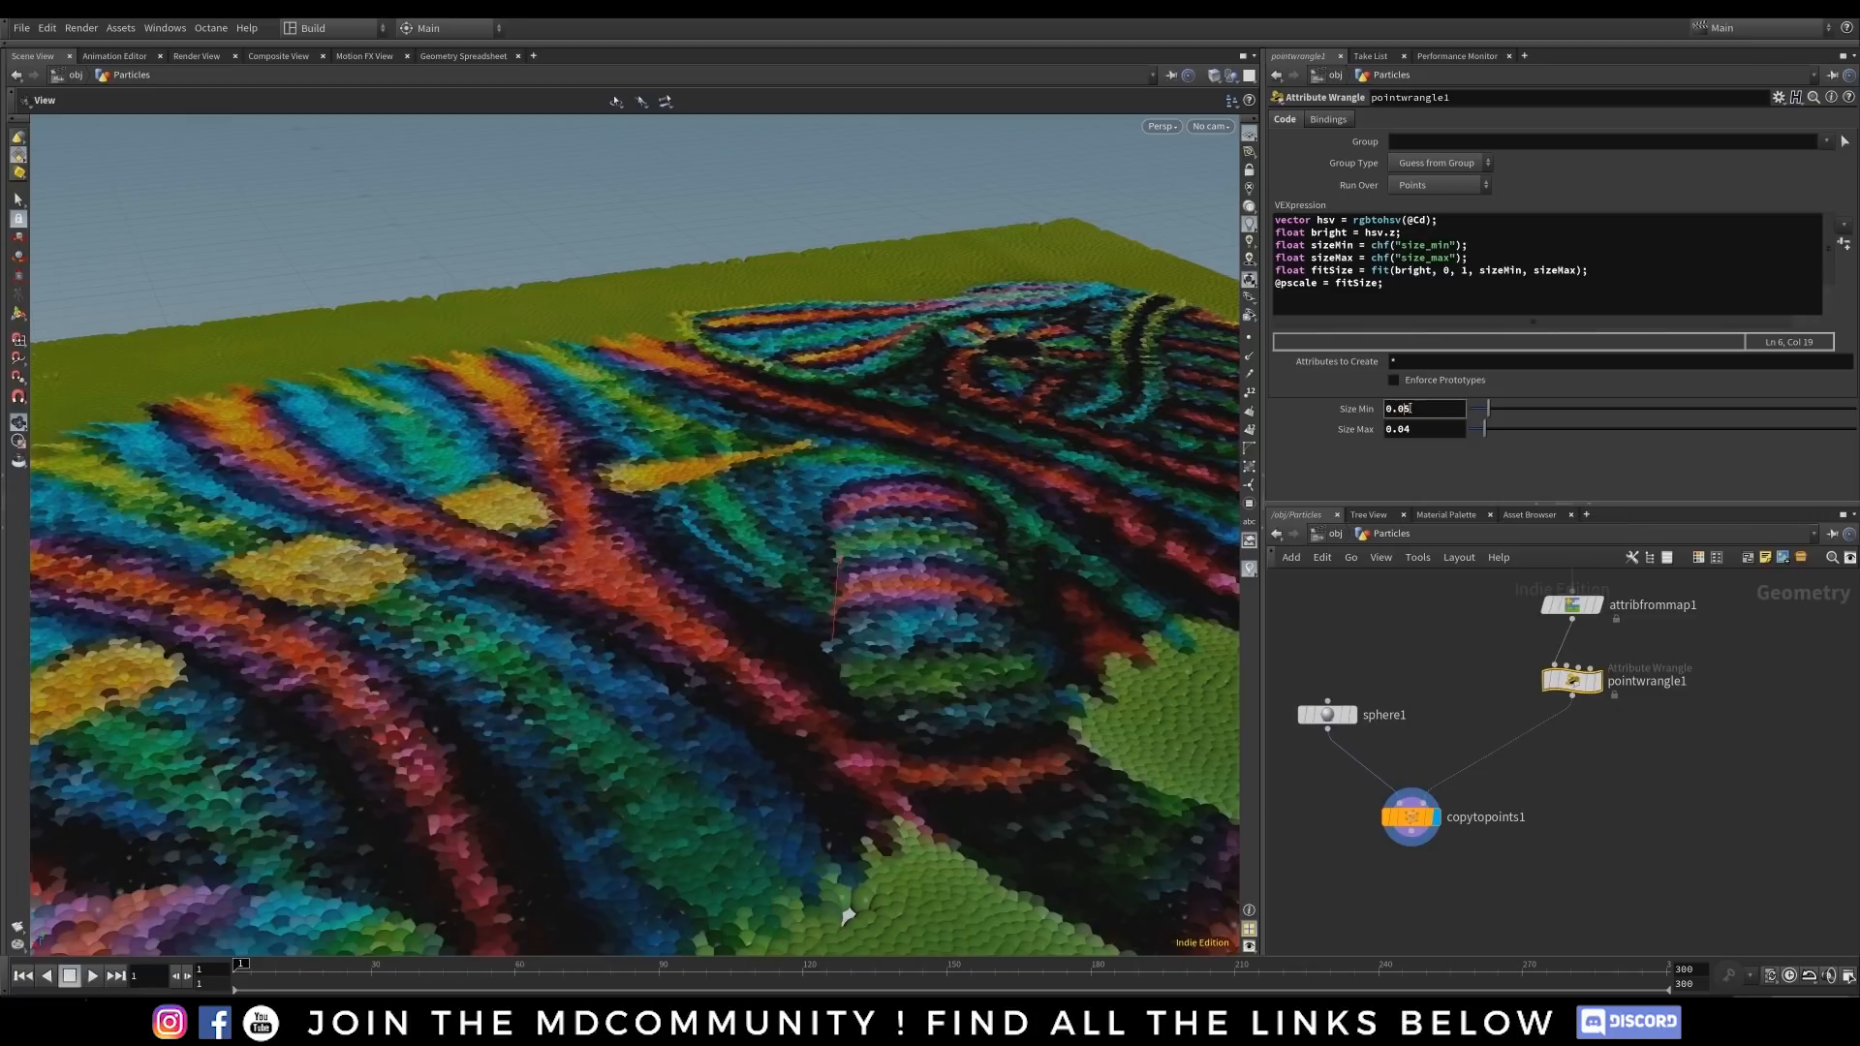
type("0")
key("Return")
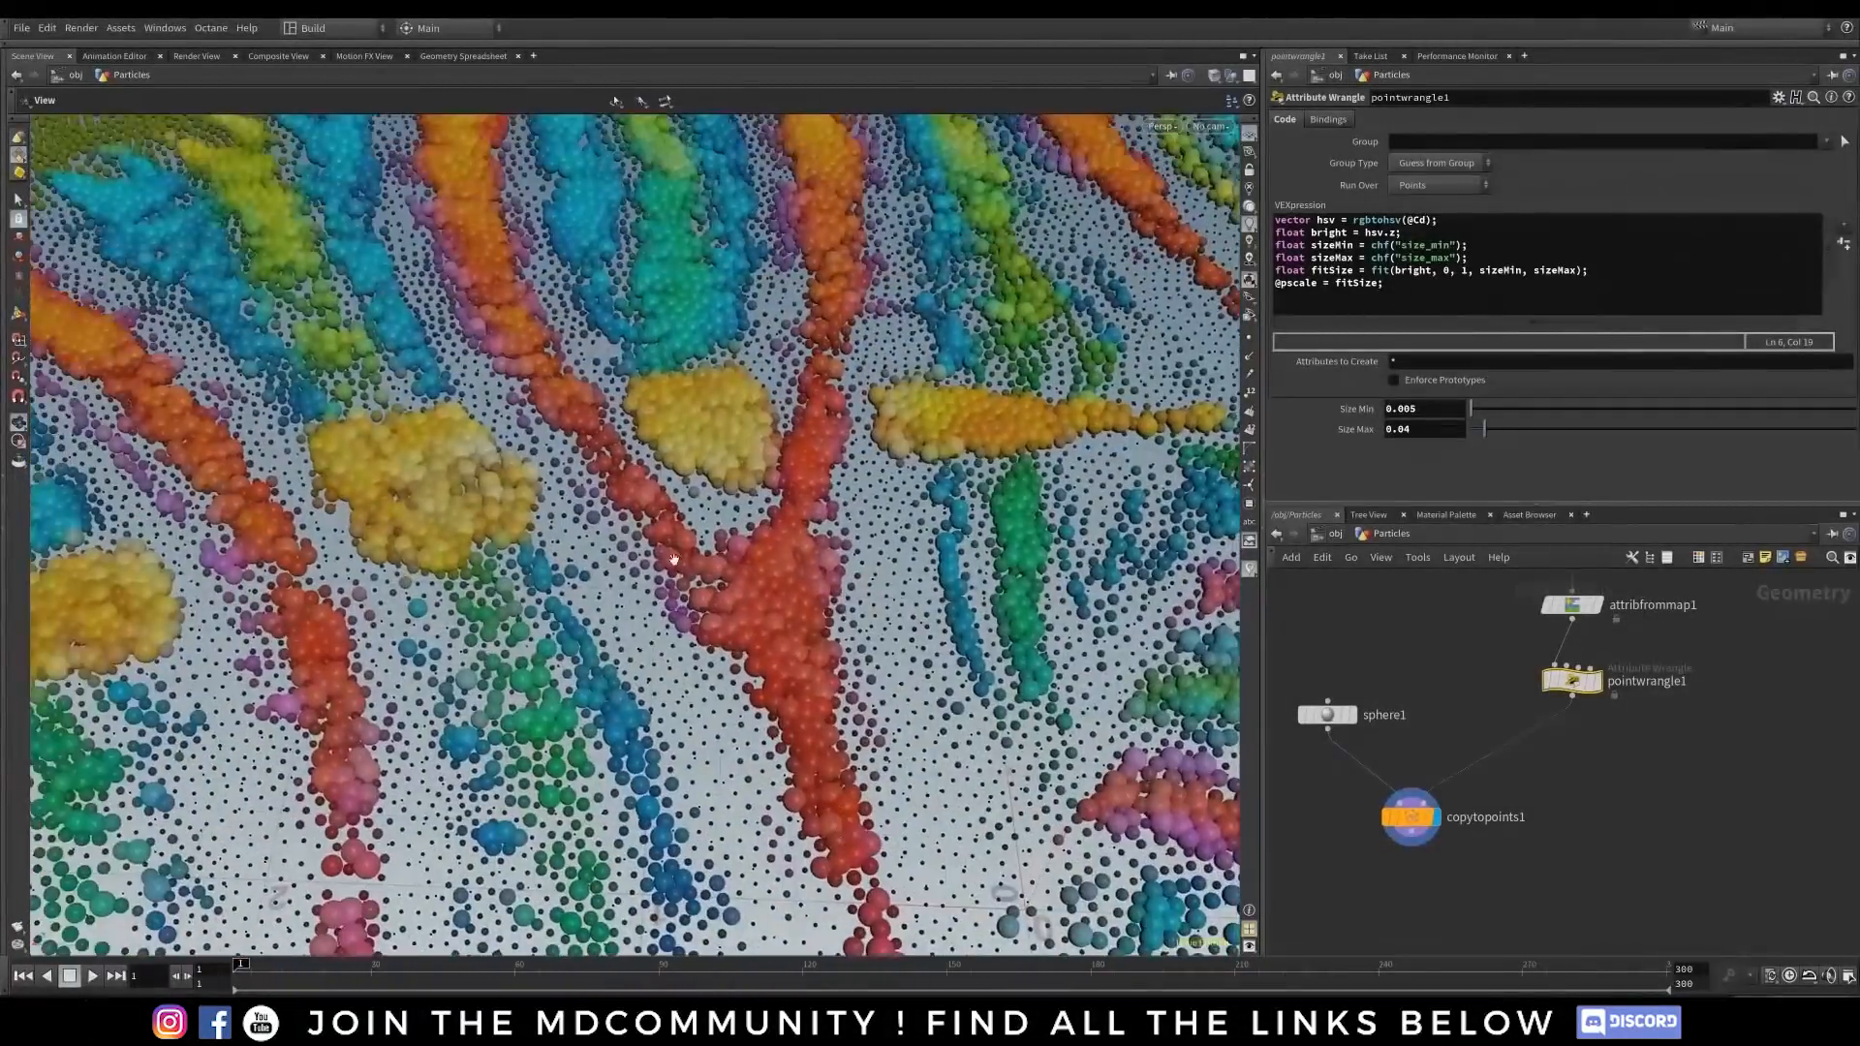
middle_click_drag(674, 559, 726, 656)
scroll(470, 533, "up", 4)
left_click_drag(470, 547, 568, 596)
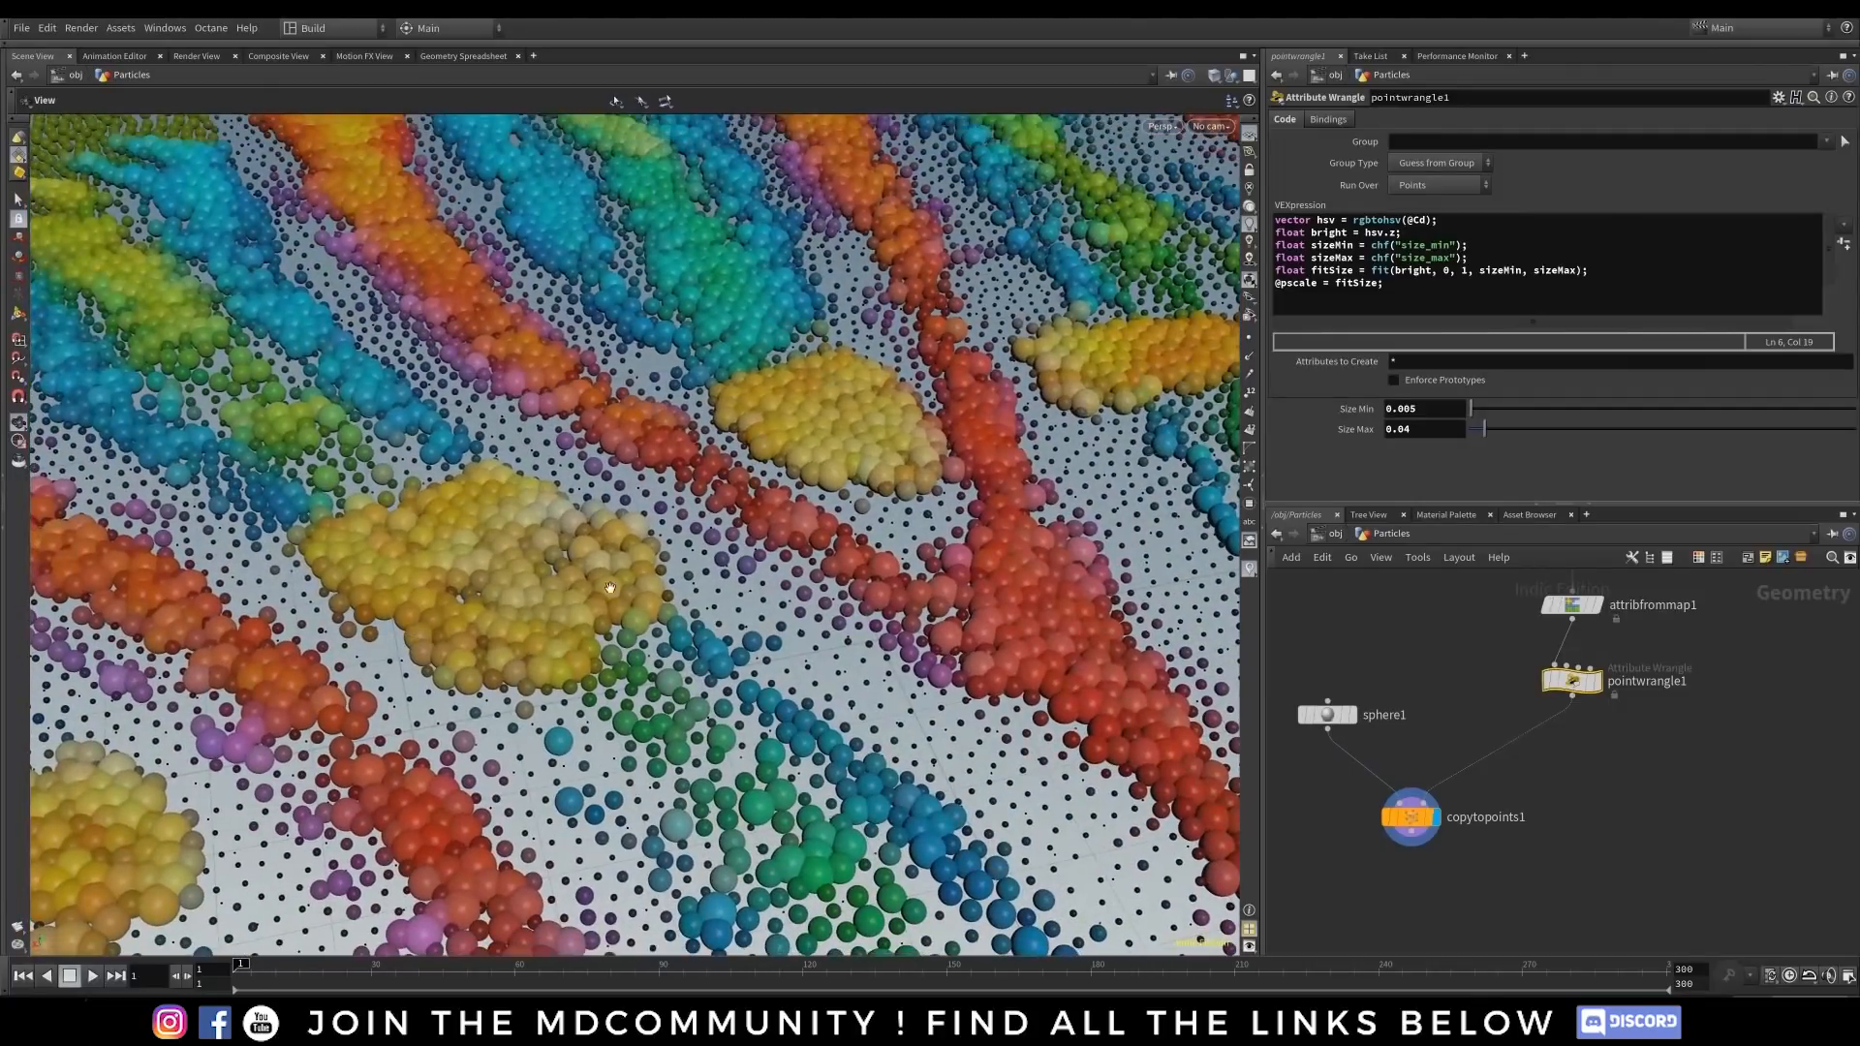
- Insert a POP Network node between pointwrangle1 and copytopoints1 and go inside it
middle_click_drag(1597, 736, 1555, 740)
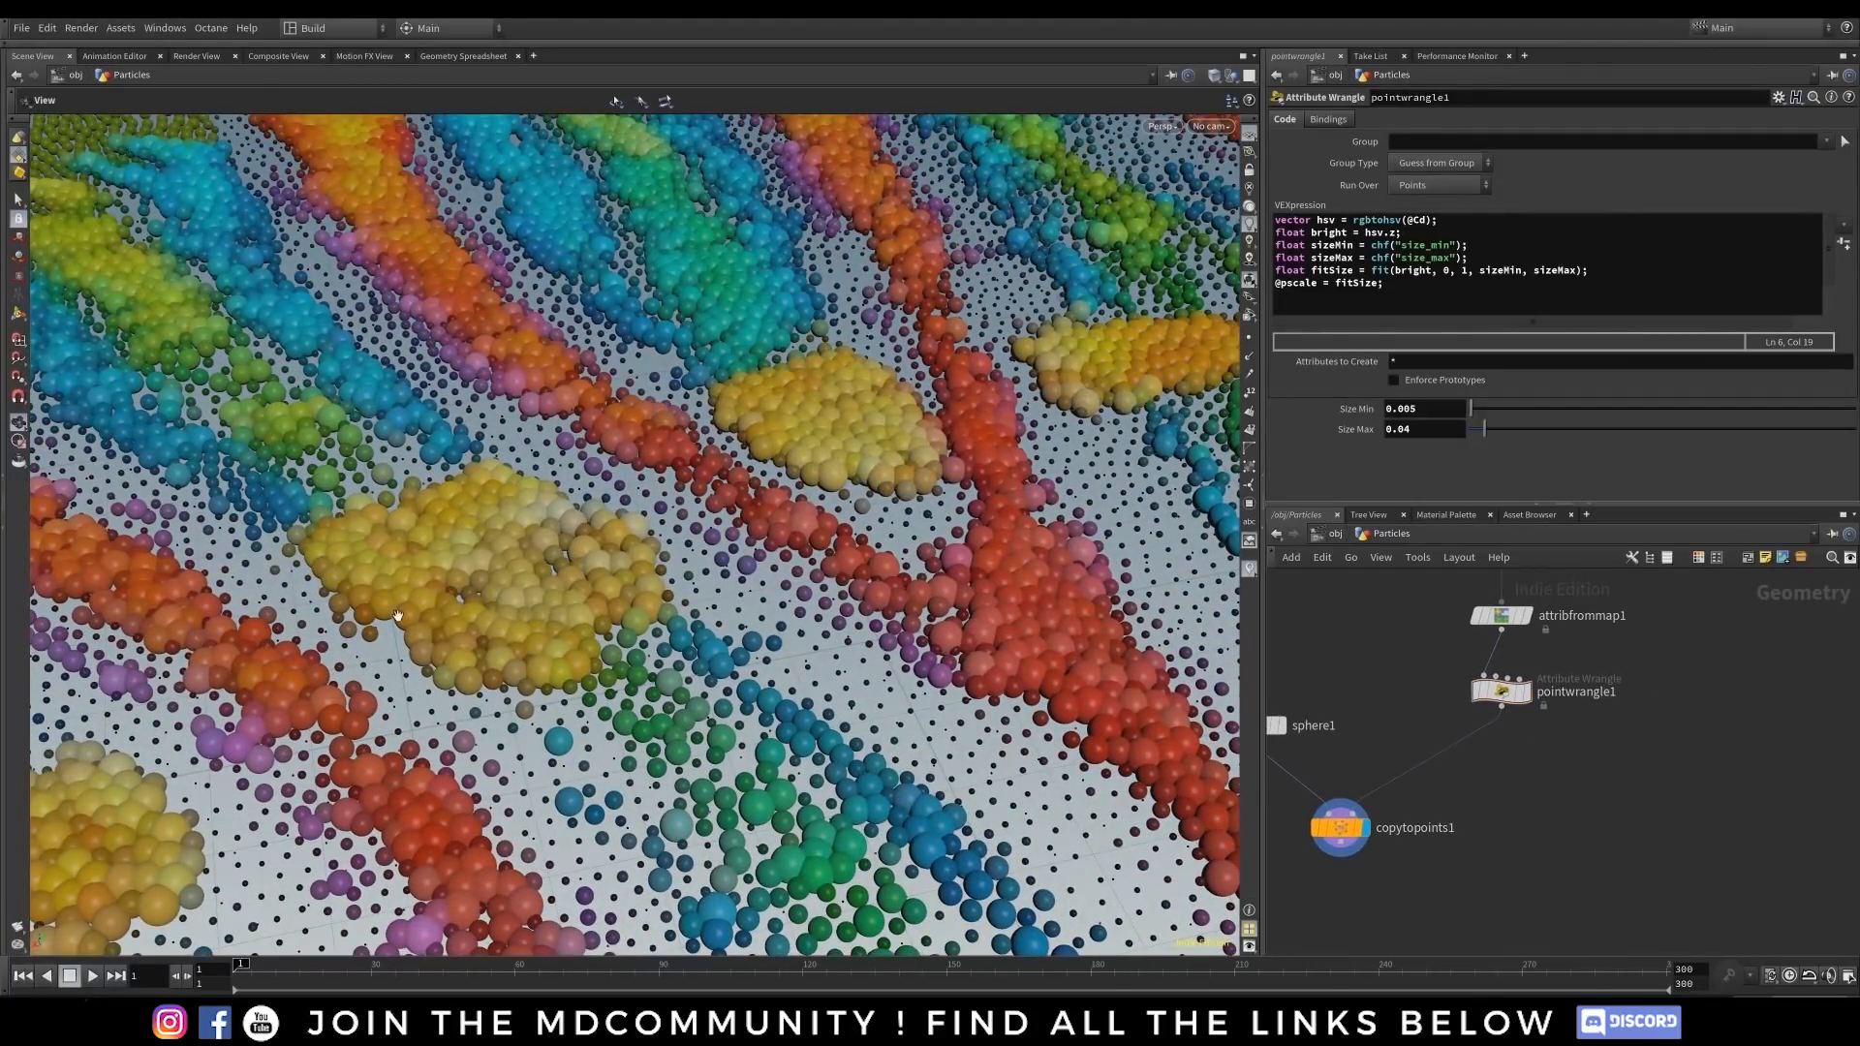
key("Tab")
type("popn")
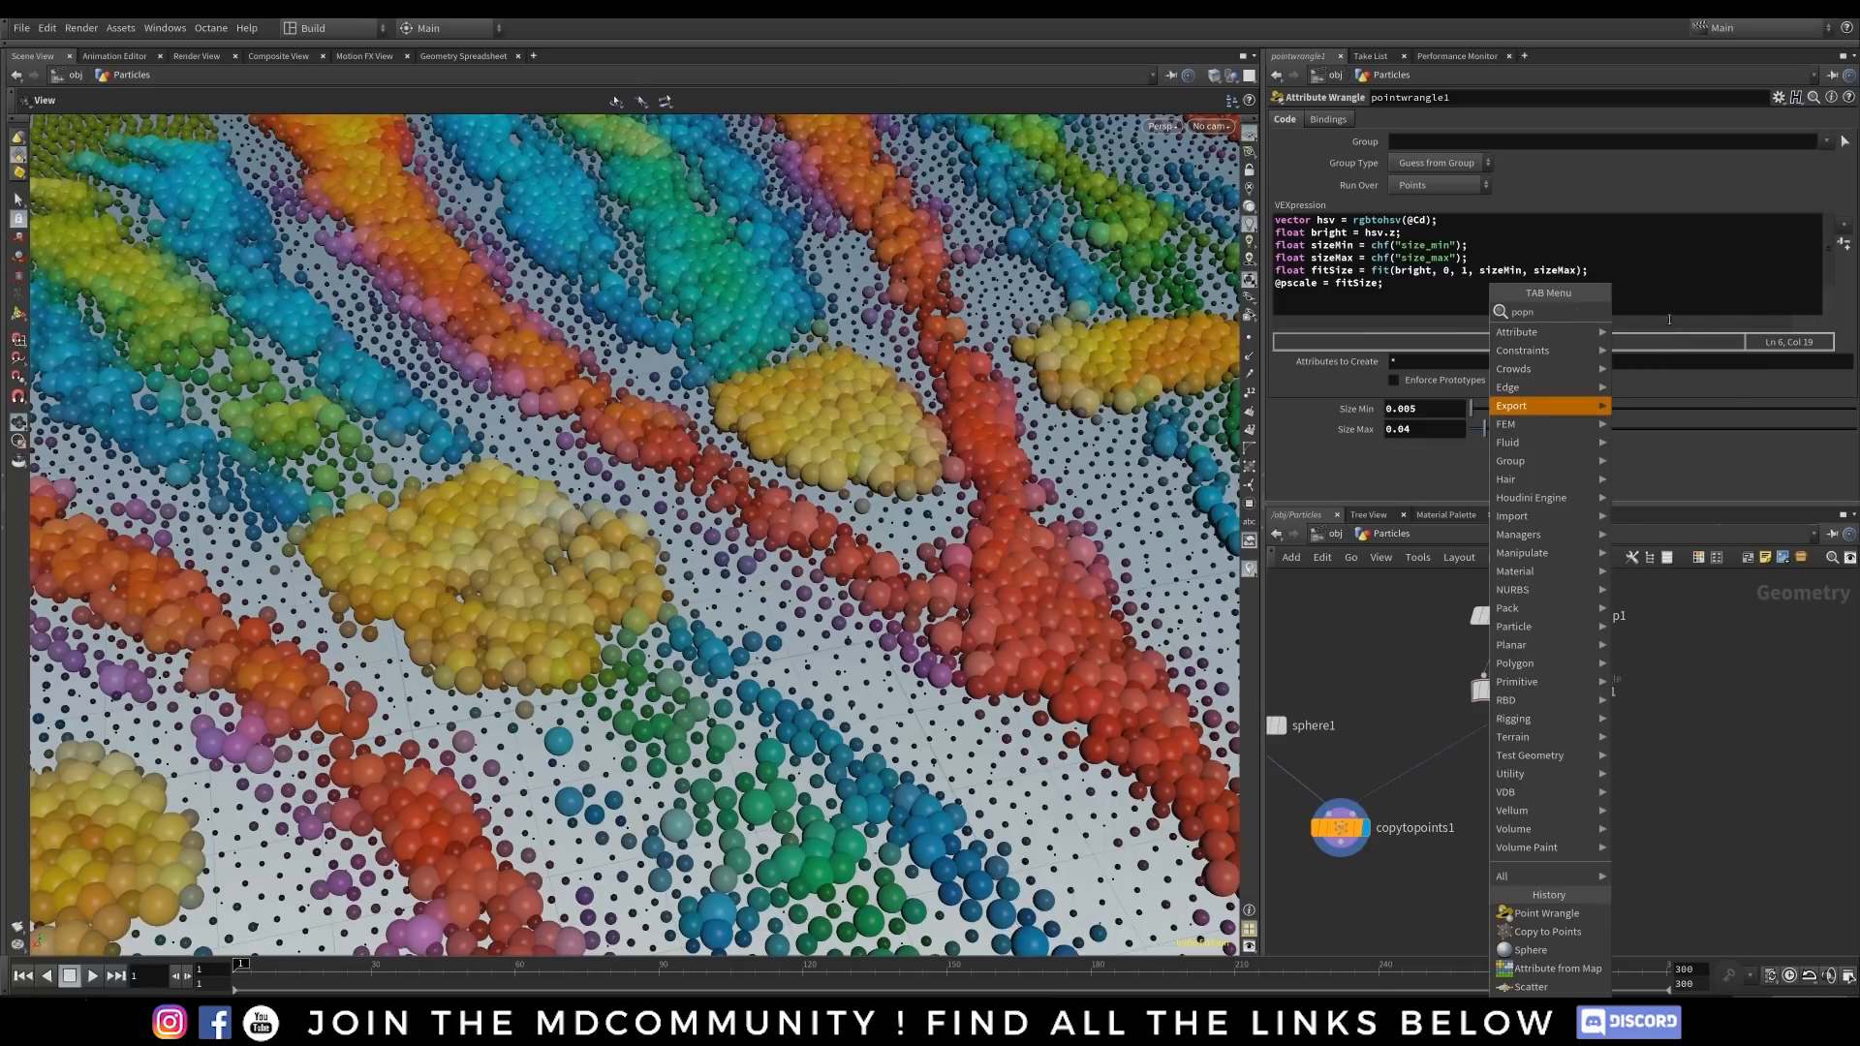
left_click(1663, 312)
left_click(1492, 765)
left_click_drag(1505, 708, 1473, 753)
left_click_drag(1492, 767, 1366, 826)
left_click_drag(1482, 765, 1465, 765)
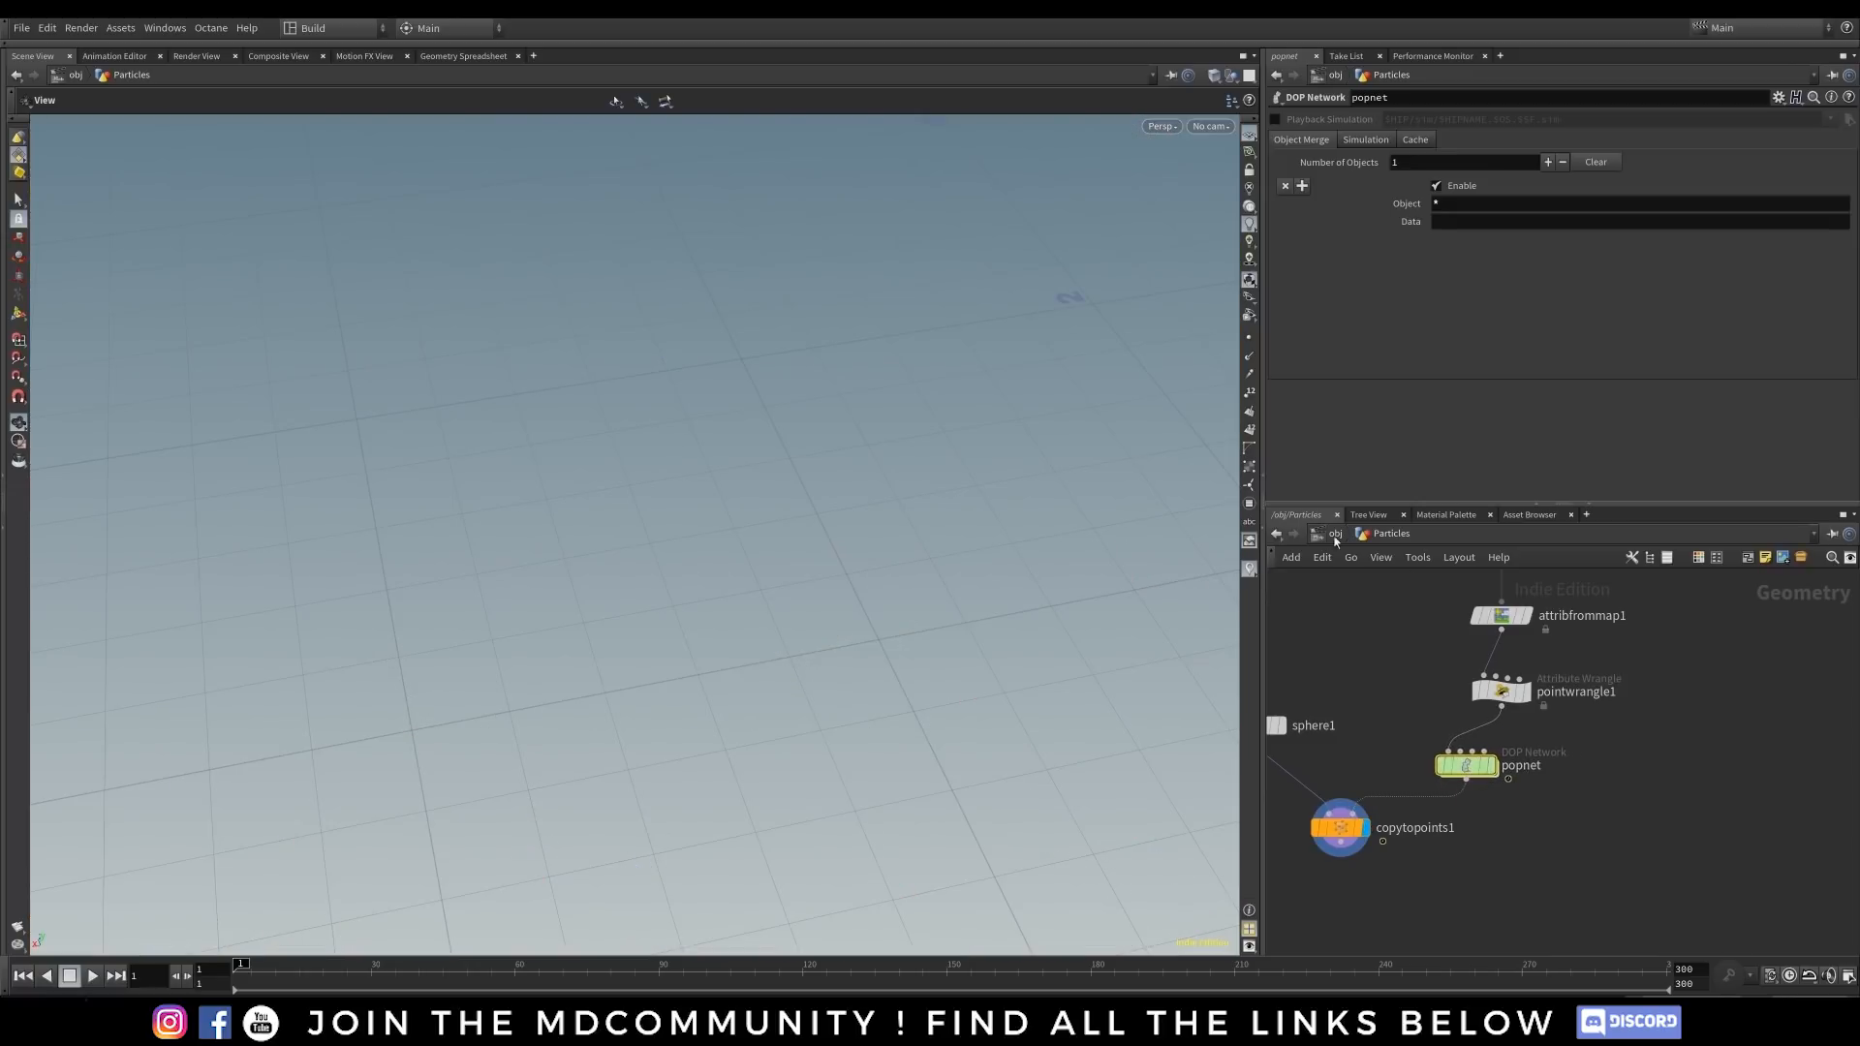
mouse_move(1468, 763)
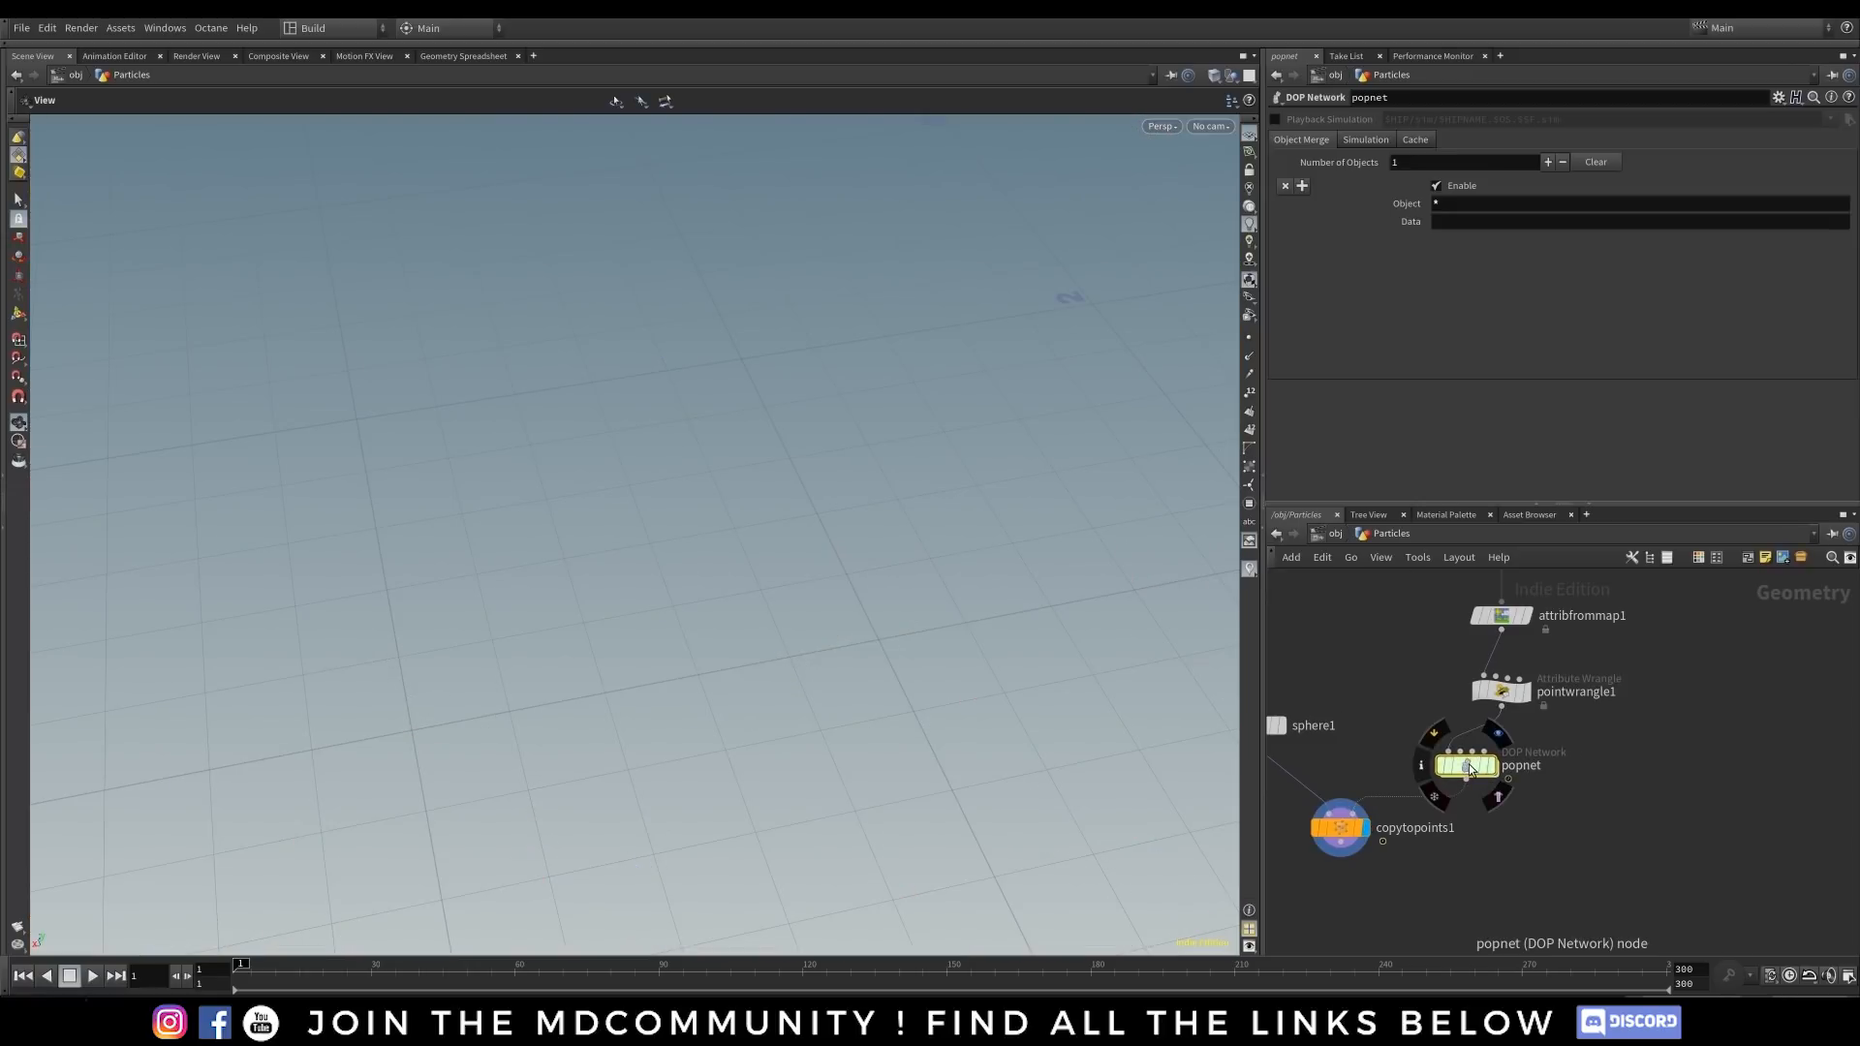
double_click(1468, 763)
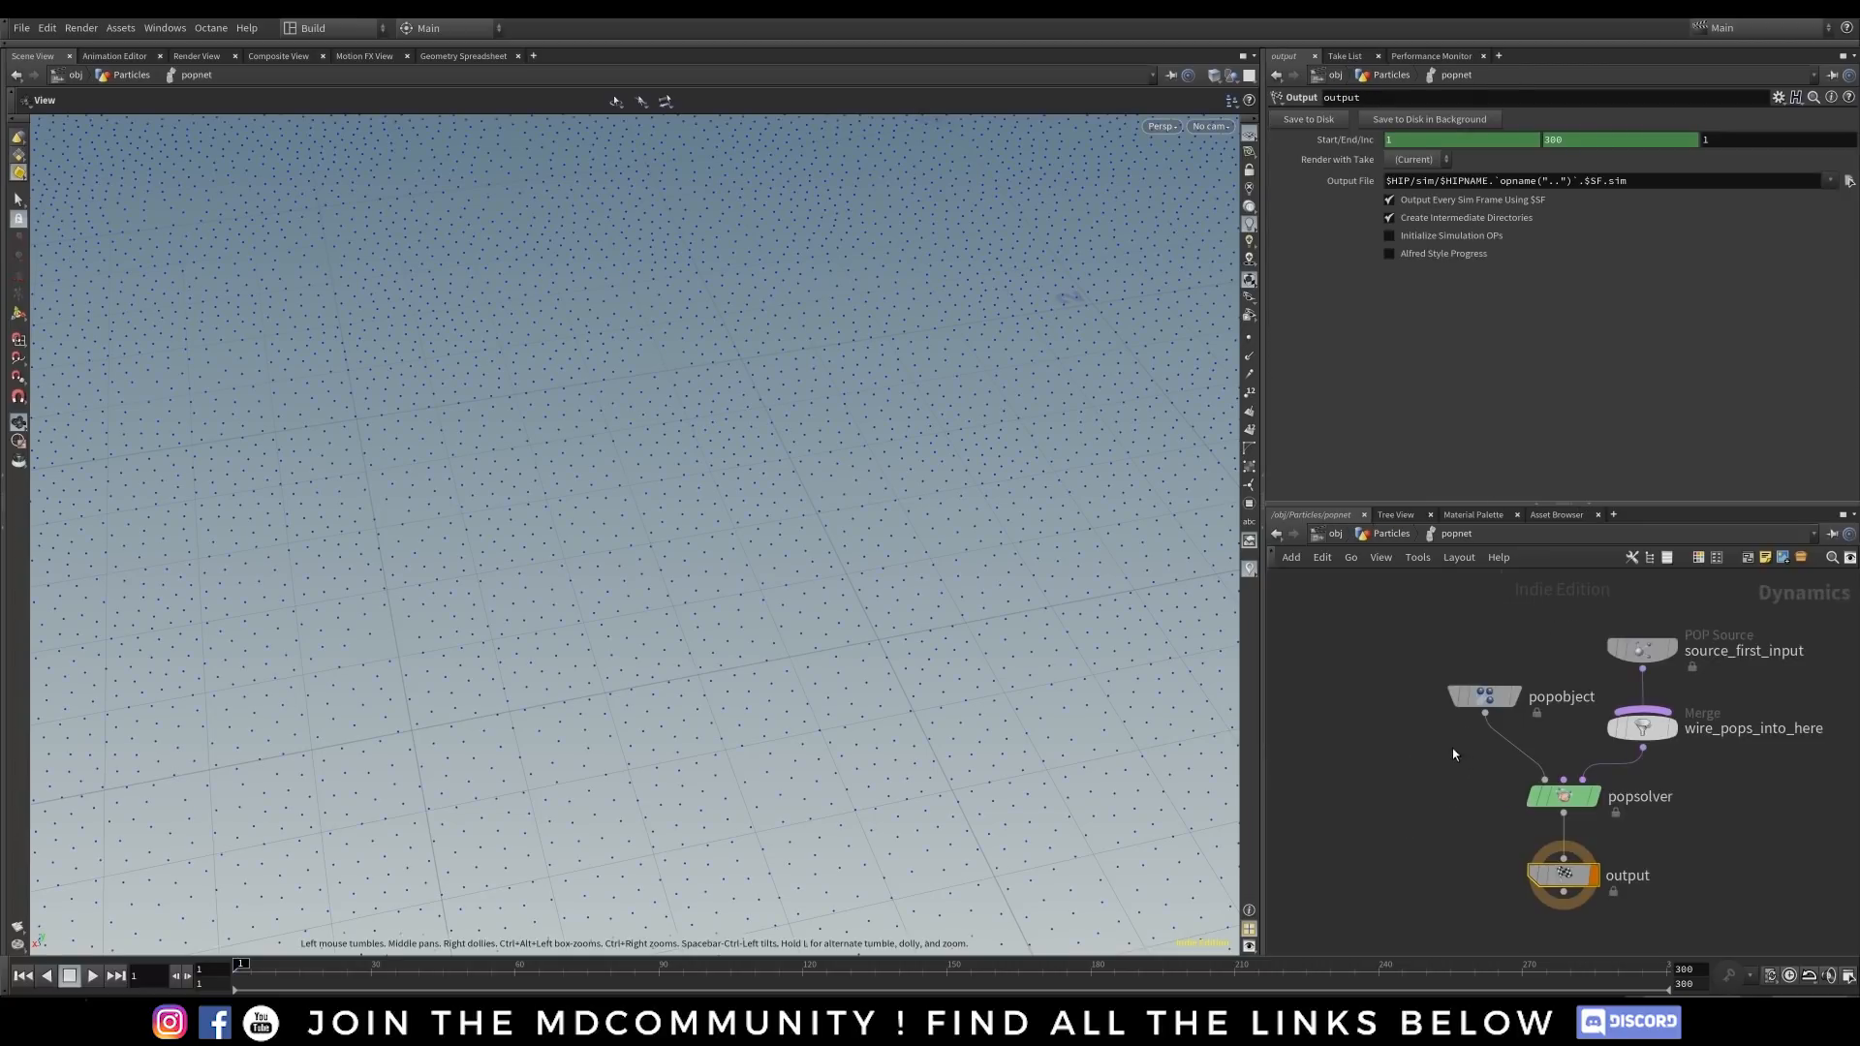
- Spread out popobject and source_first_input in the network, and set the source's Emission Type to All Points
left_click_drag(1484, 695, 1386, 684)
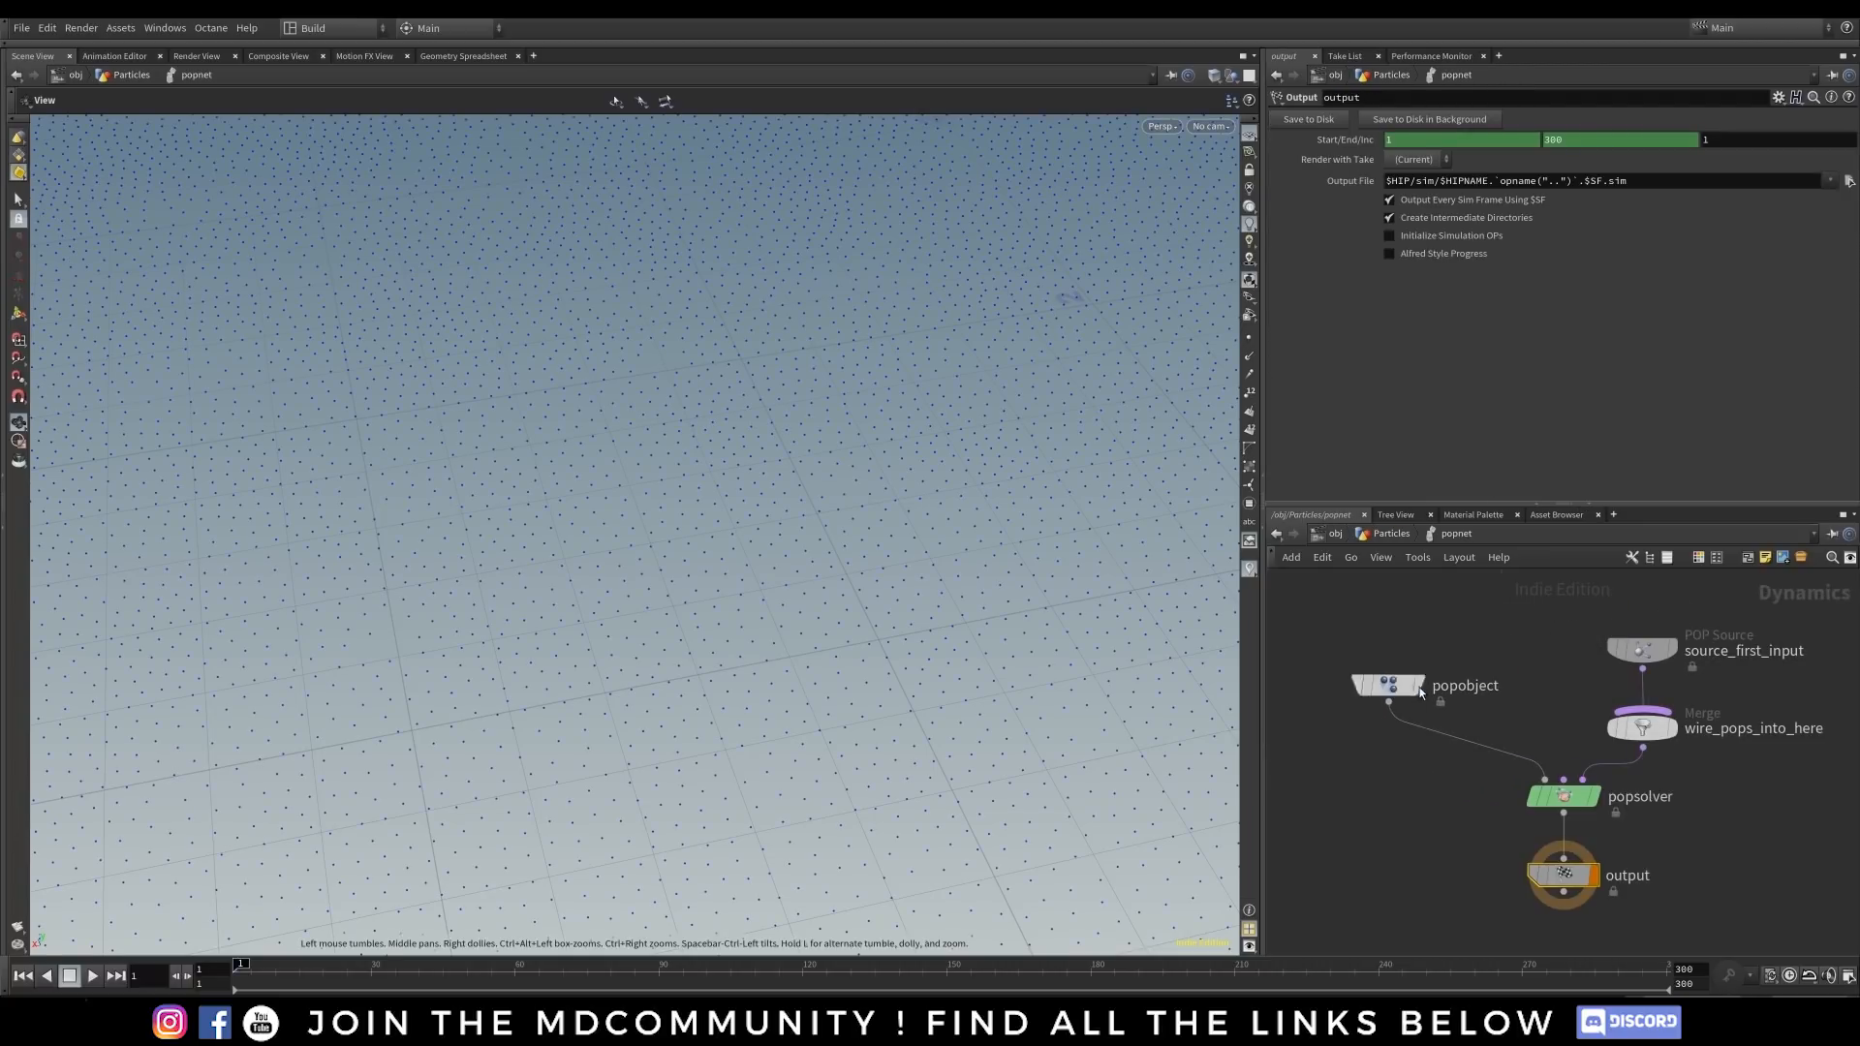
left_click(1647, 652)
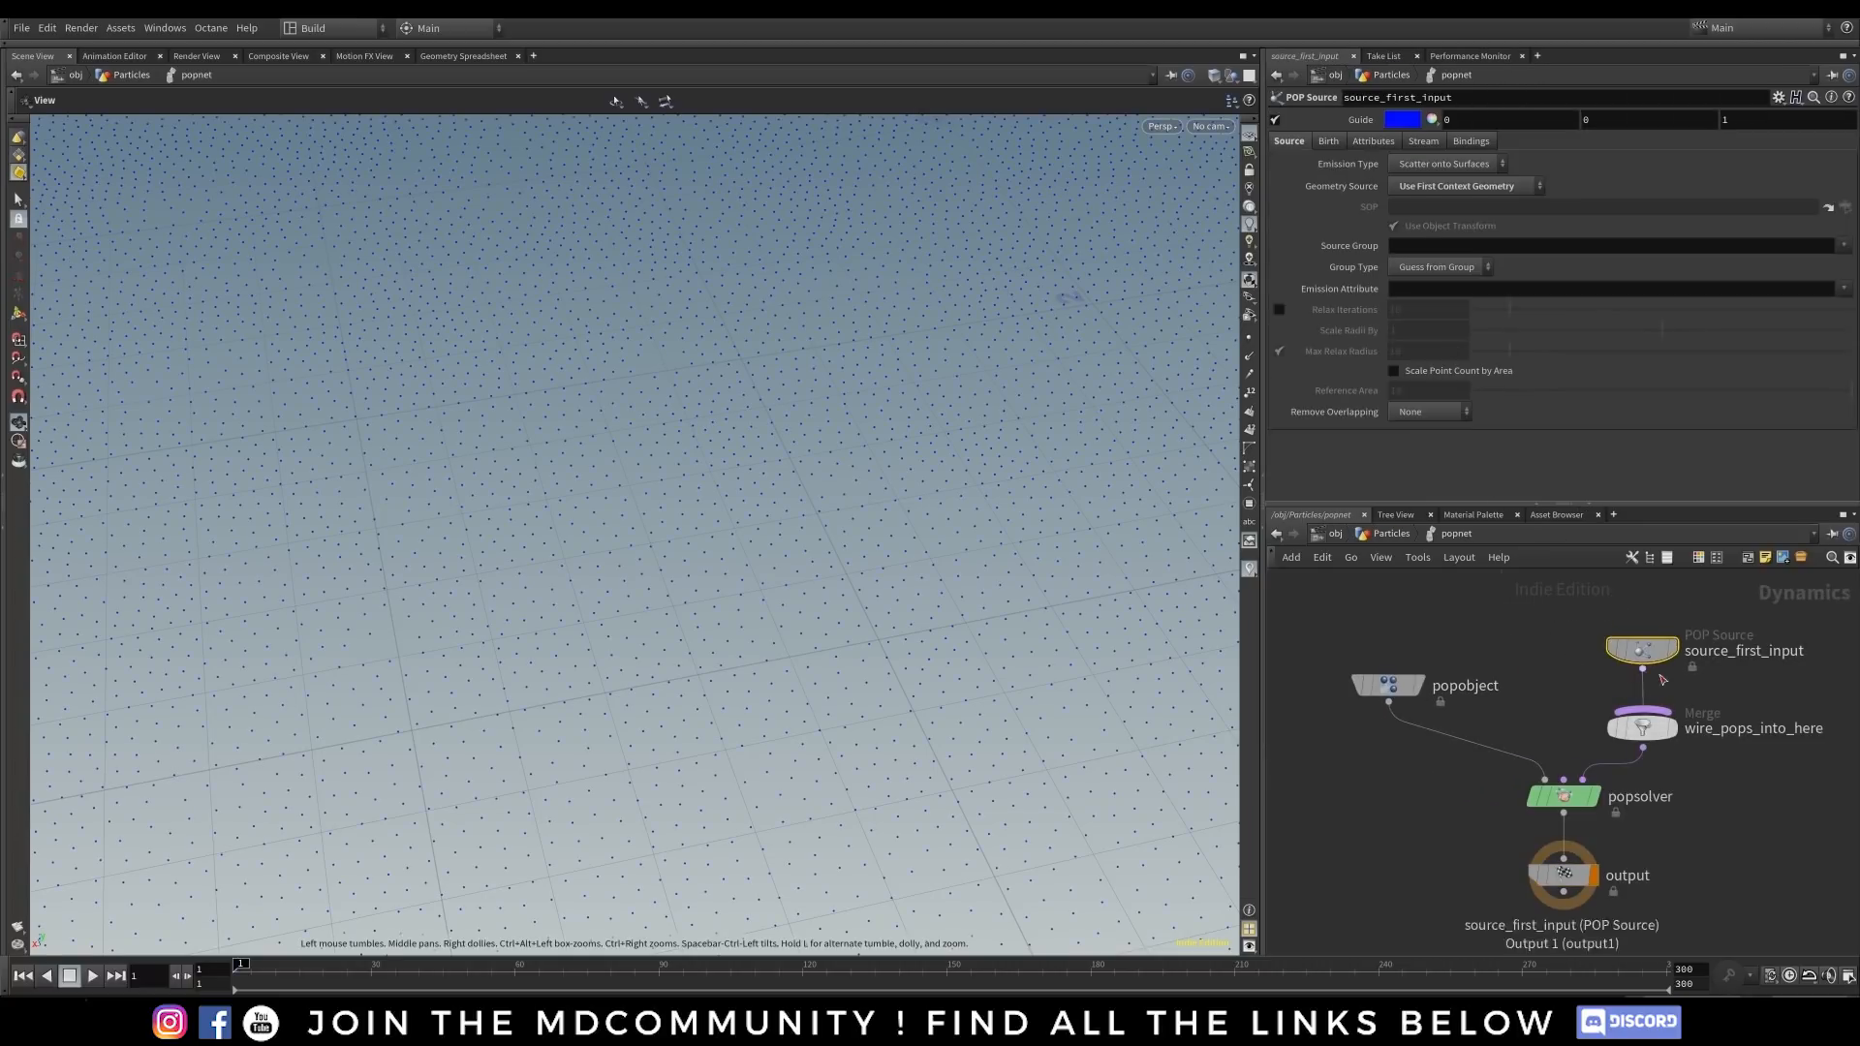
left_click_drag(1669, 652, 1641, 628)
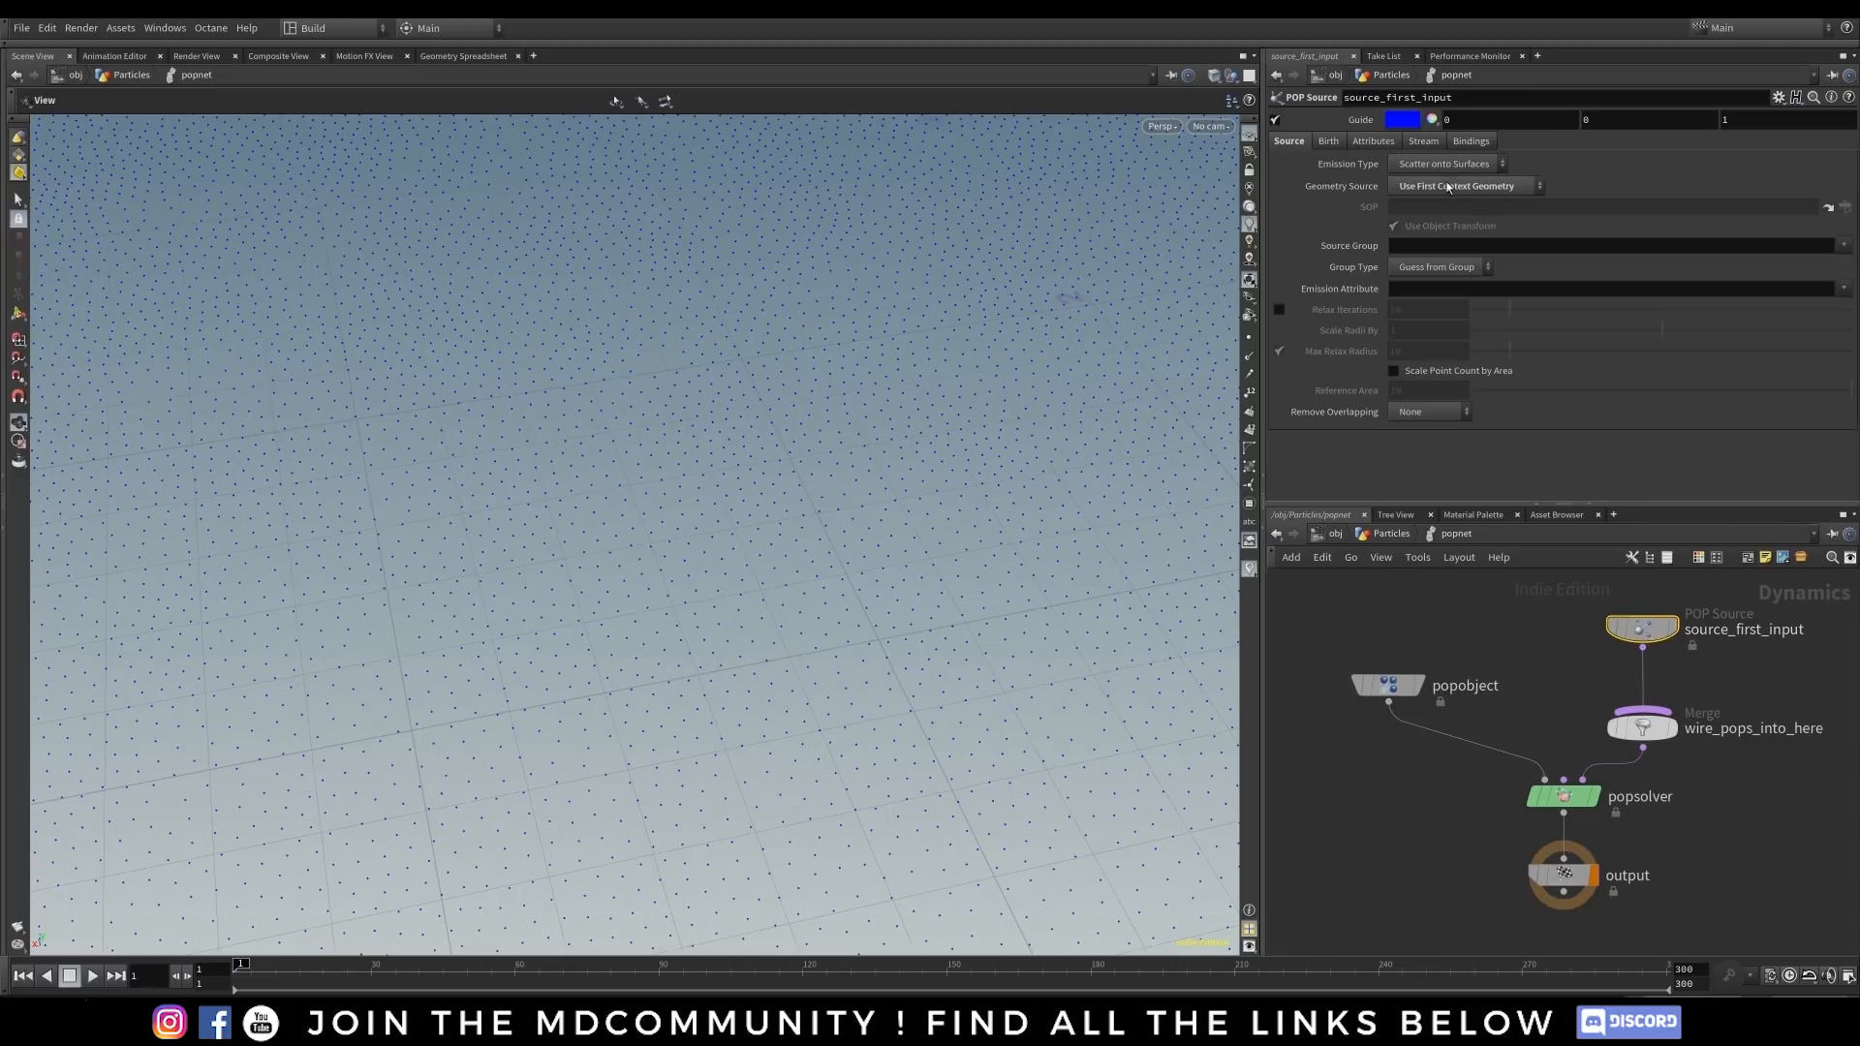
left_click(1477, 166)
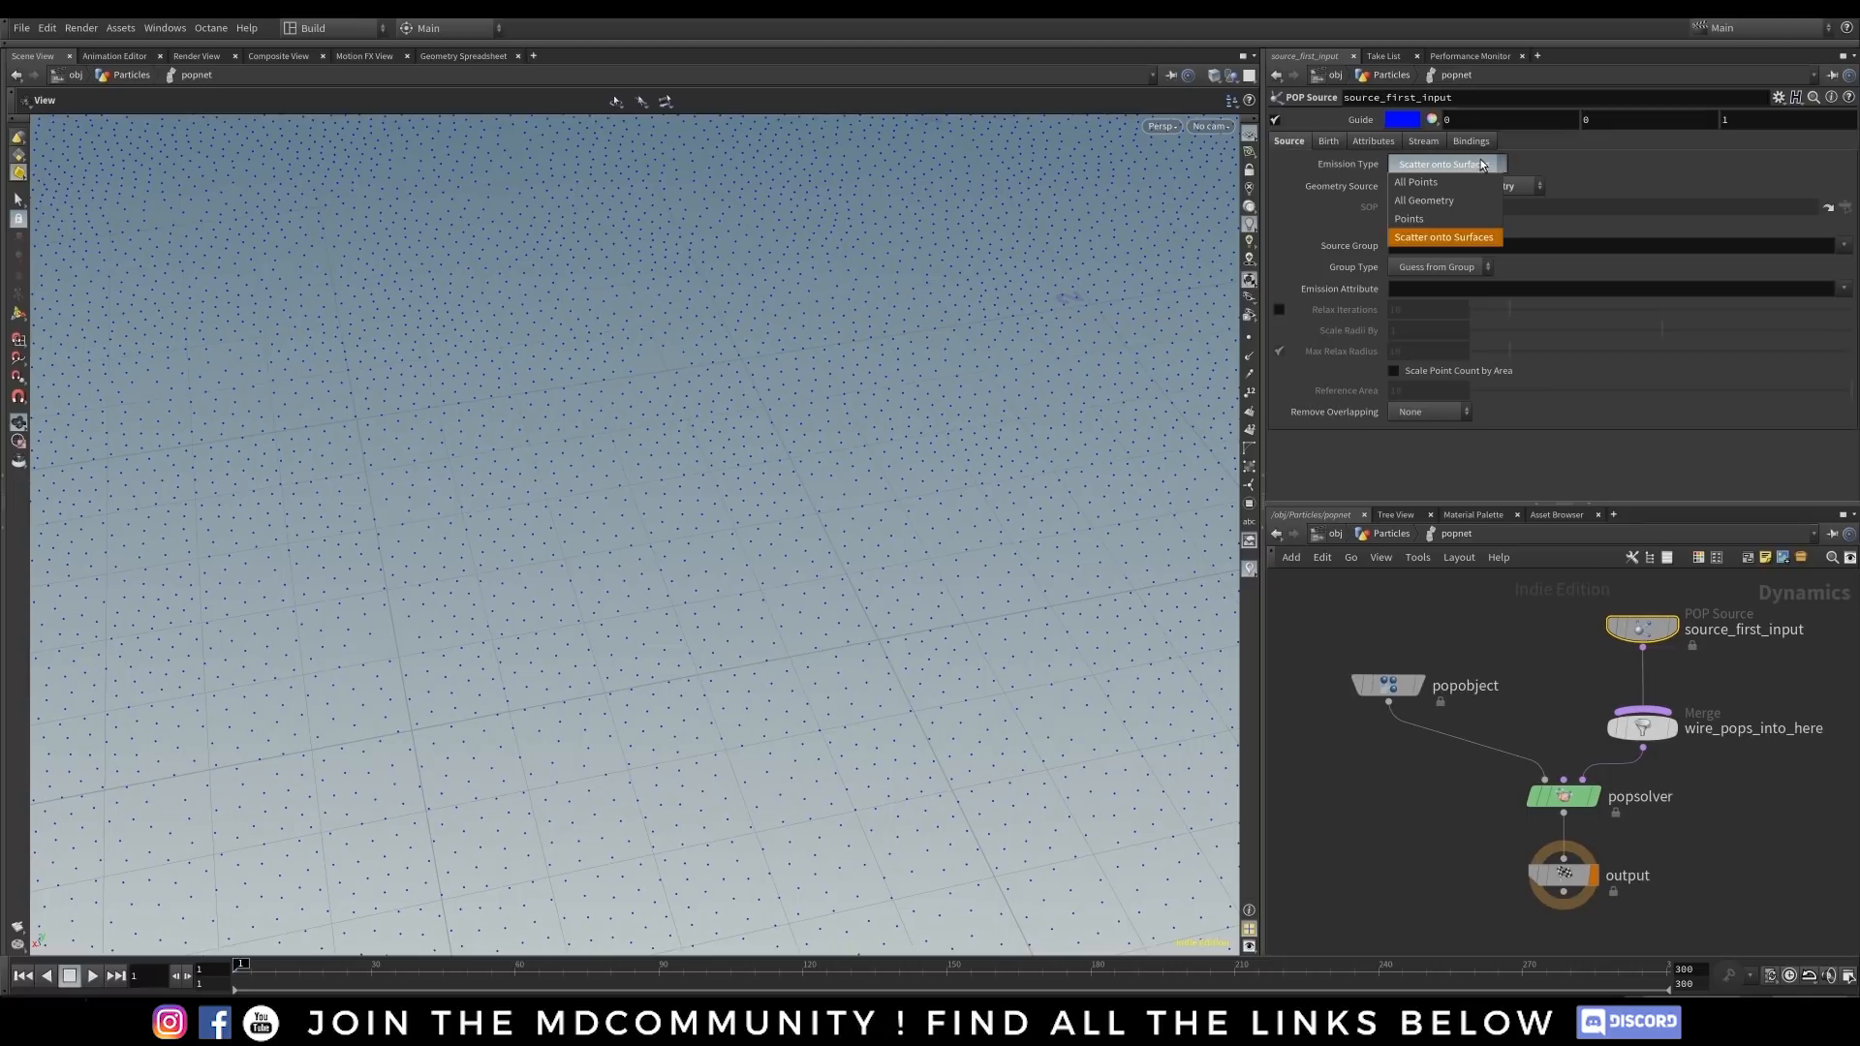
left_click(1473, 180)
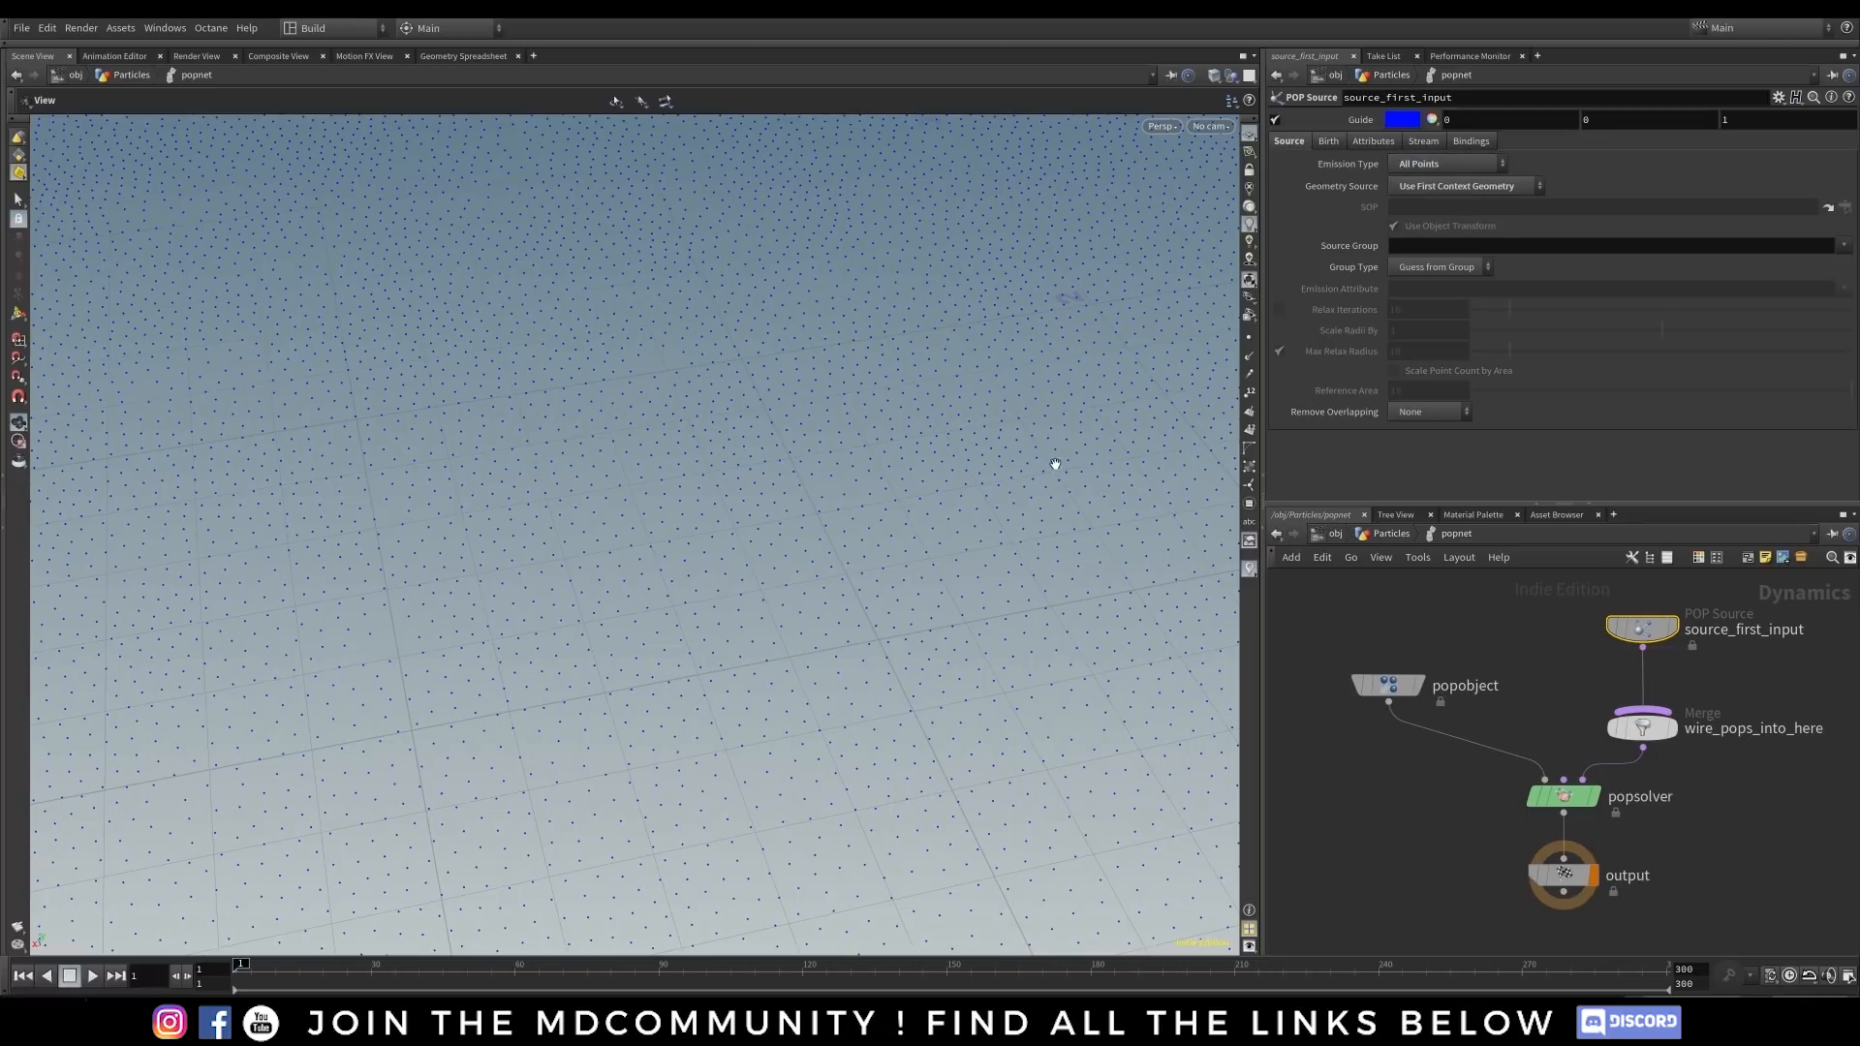
- Return to the Particles network, make popnet the displayed node, and go back inside it
key("u")
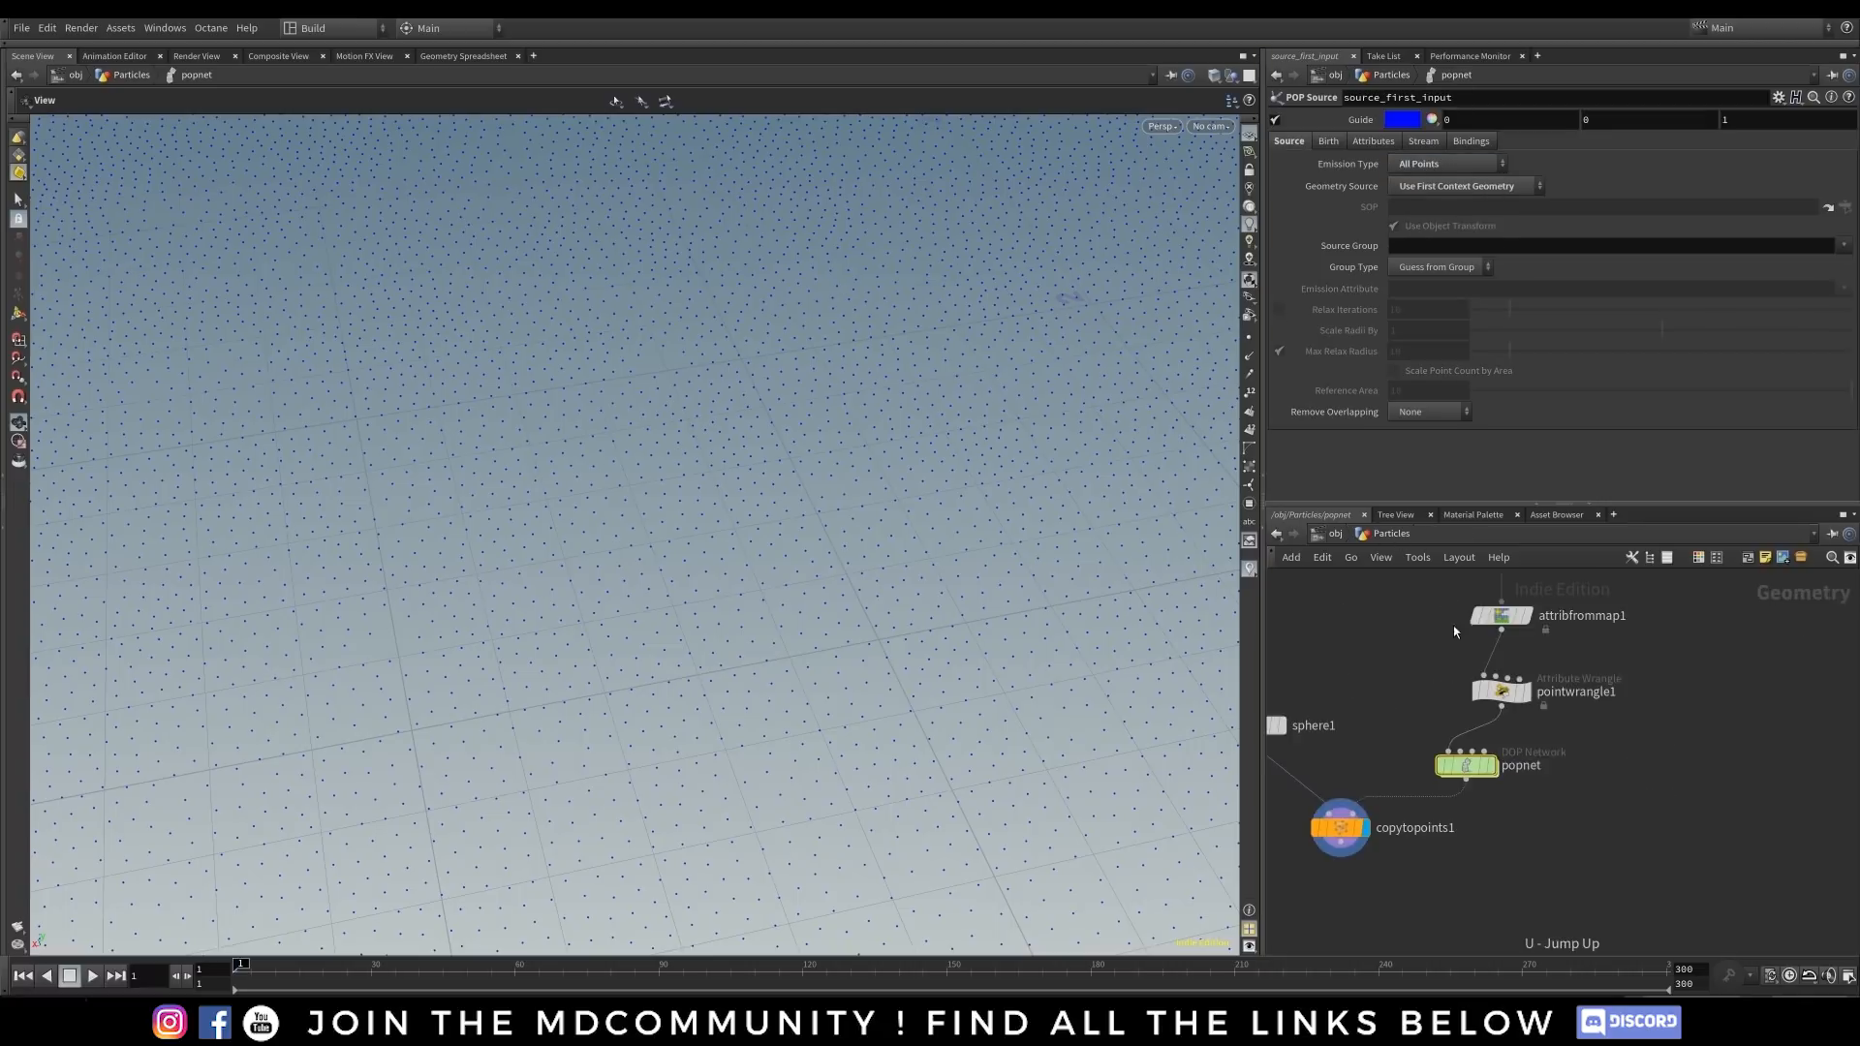
left_click(1506, 696)
left_click(1477, 768)
left_click(1492, 766)
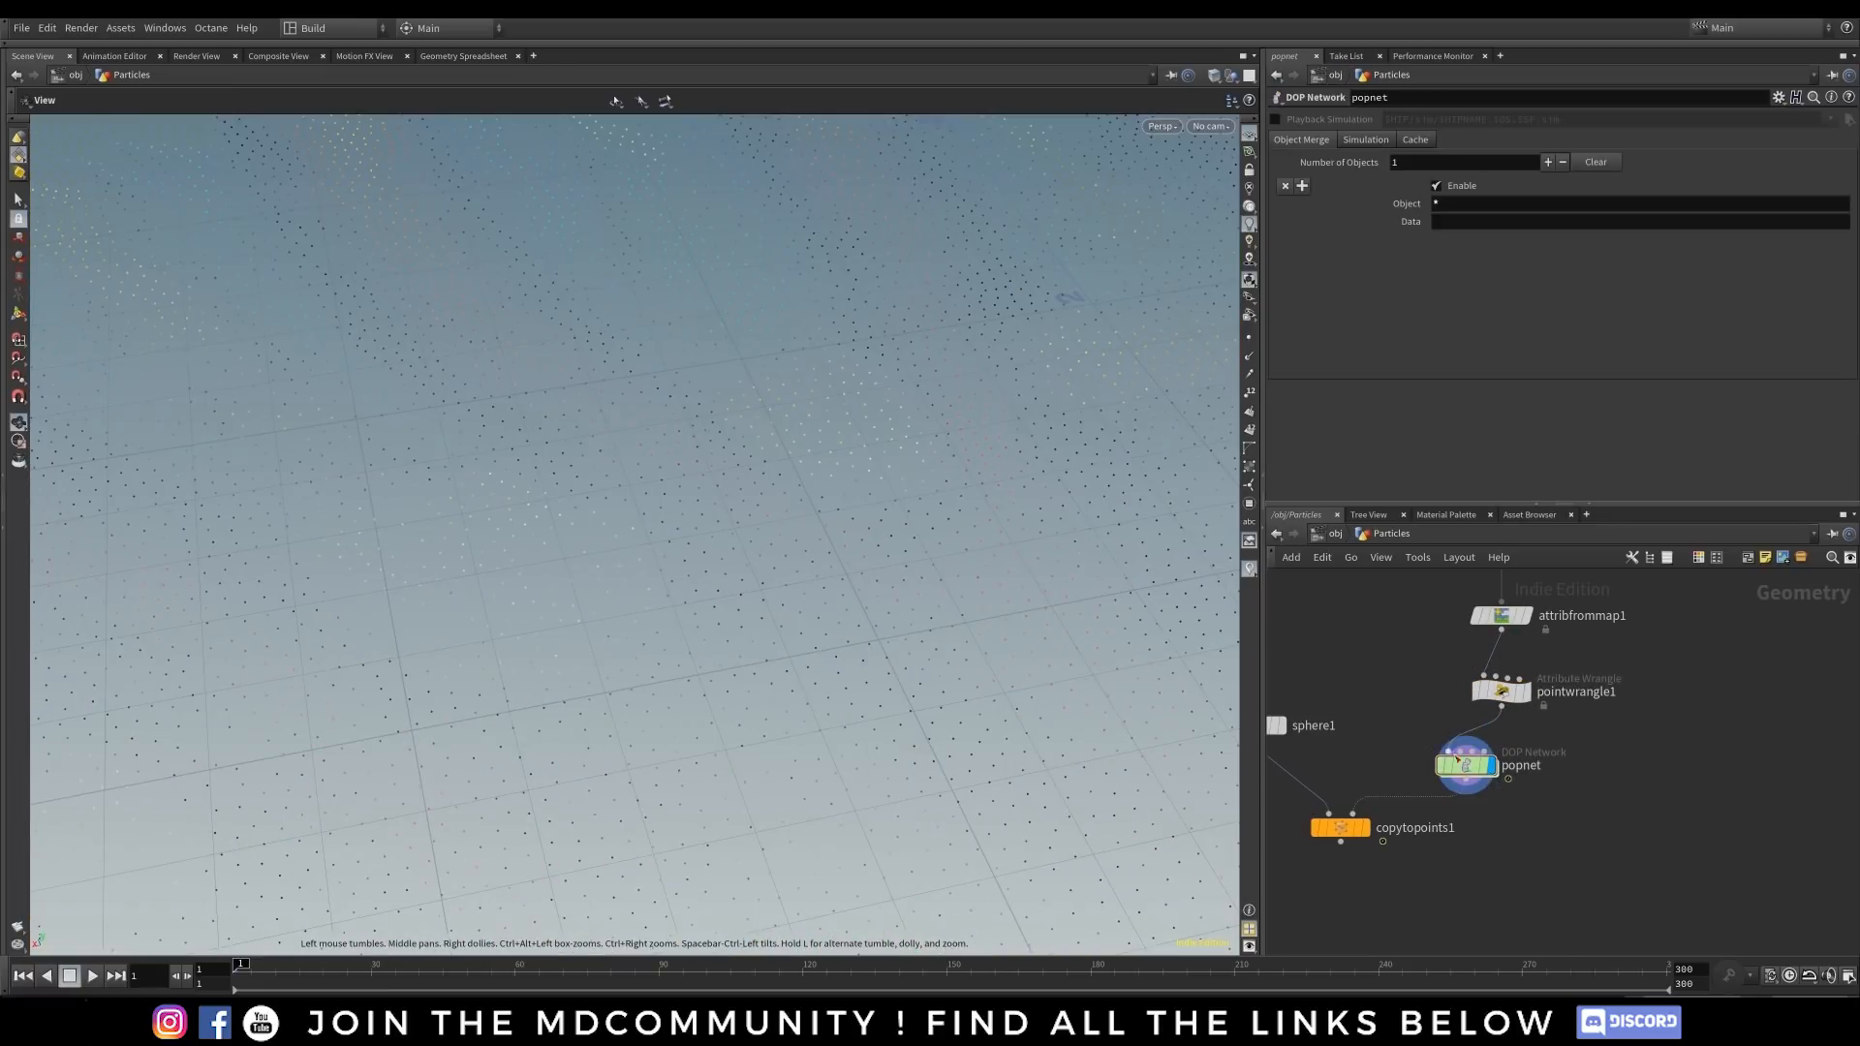
double_click(1466, 764)
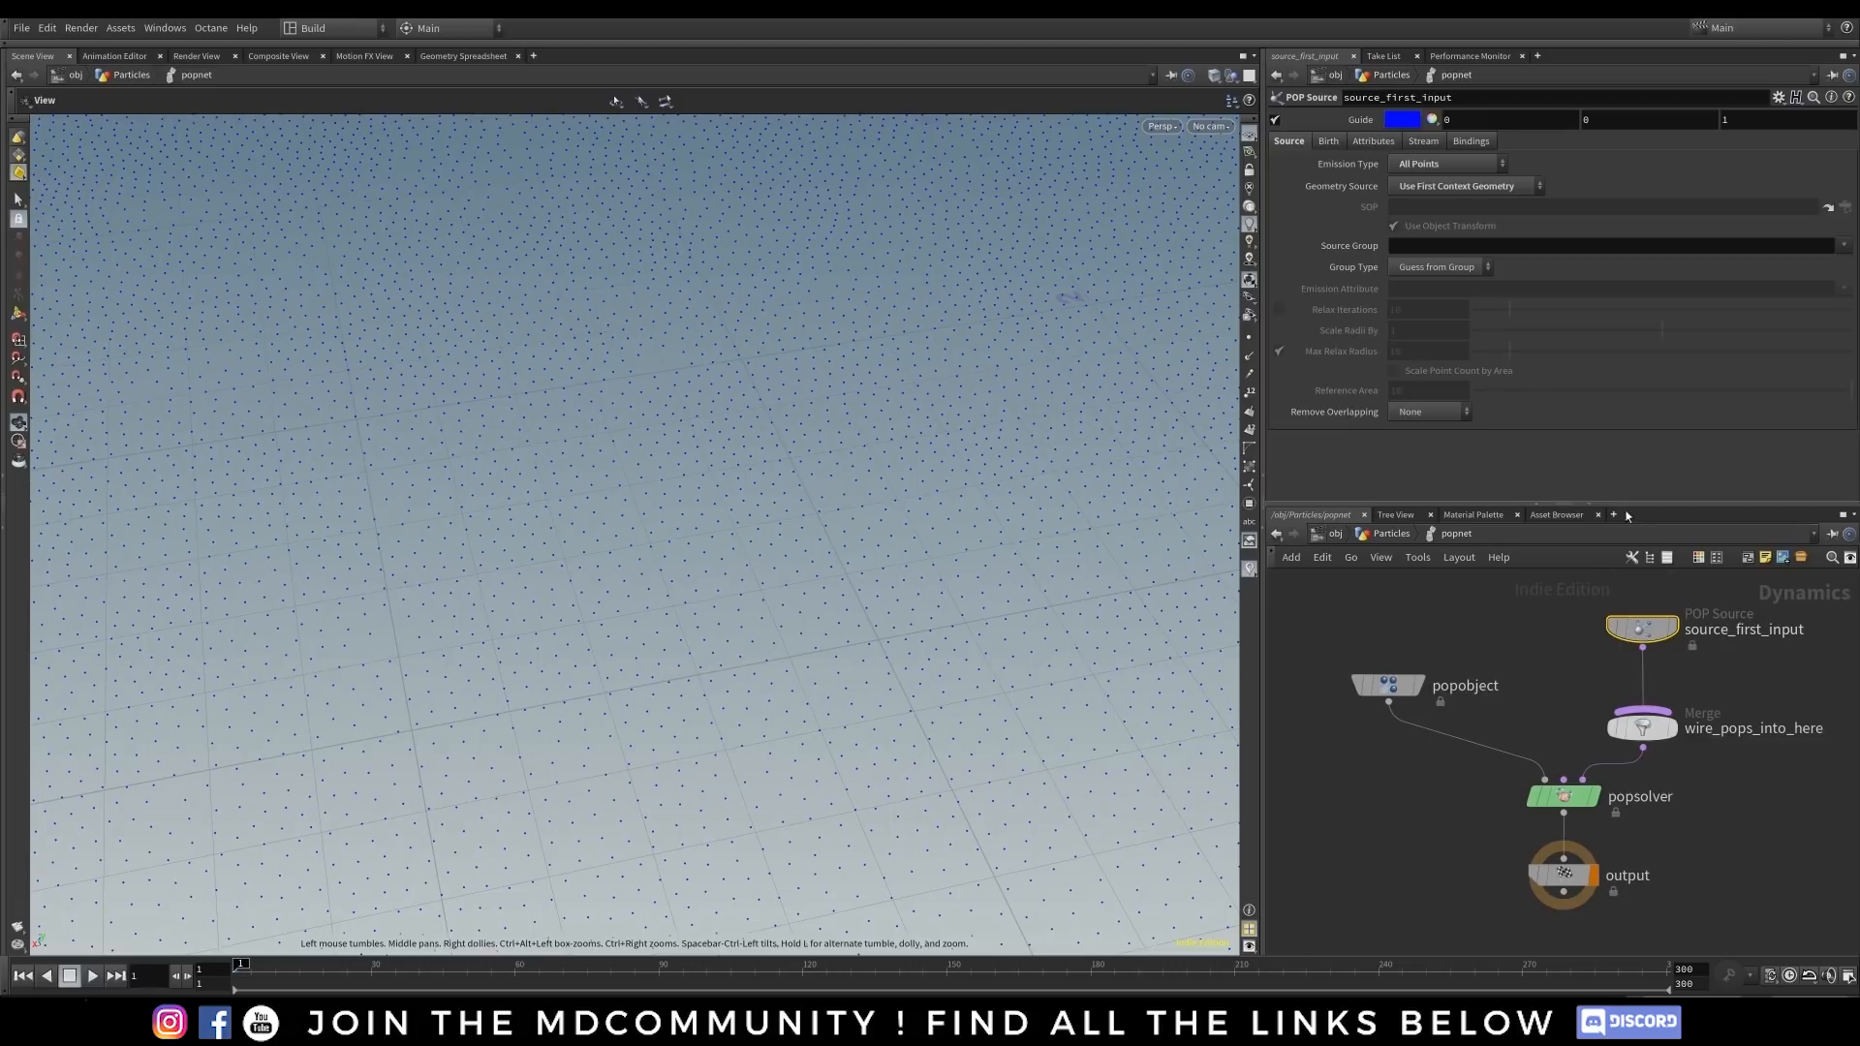
- Turn off the guide display on source_first_input and view the coloured points across the whole chameleon
left_click(1275, 119)
right_click_drag(886, 426, 427, 496)
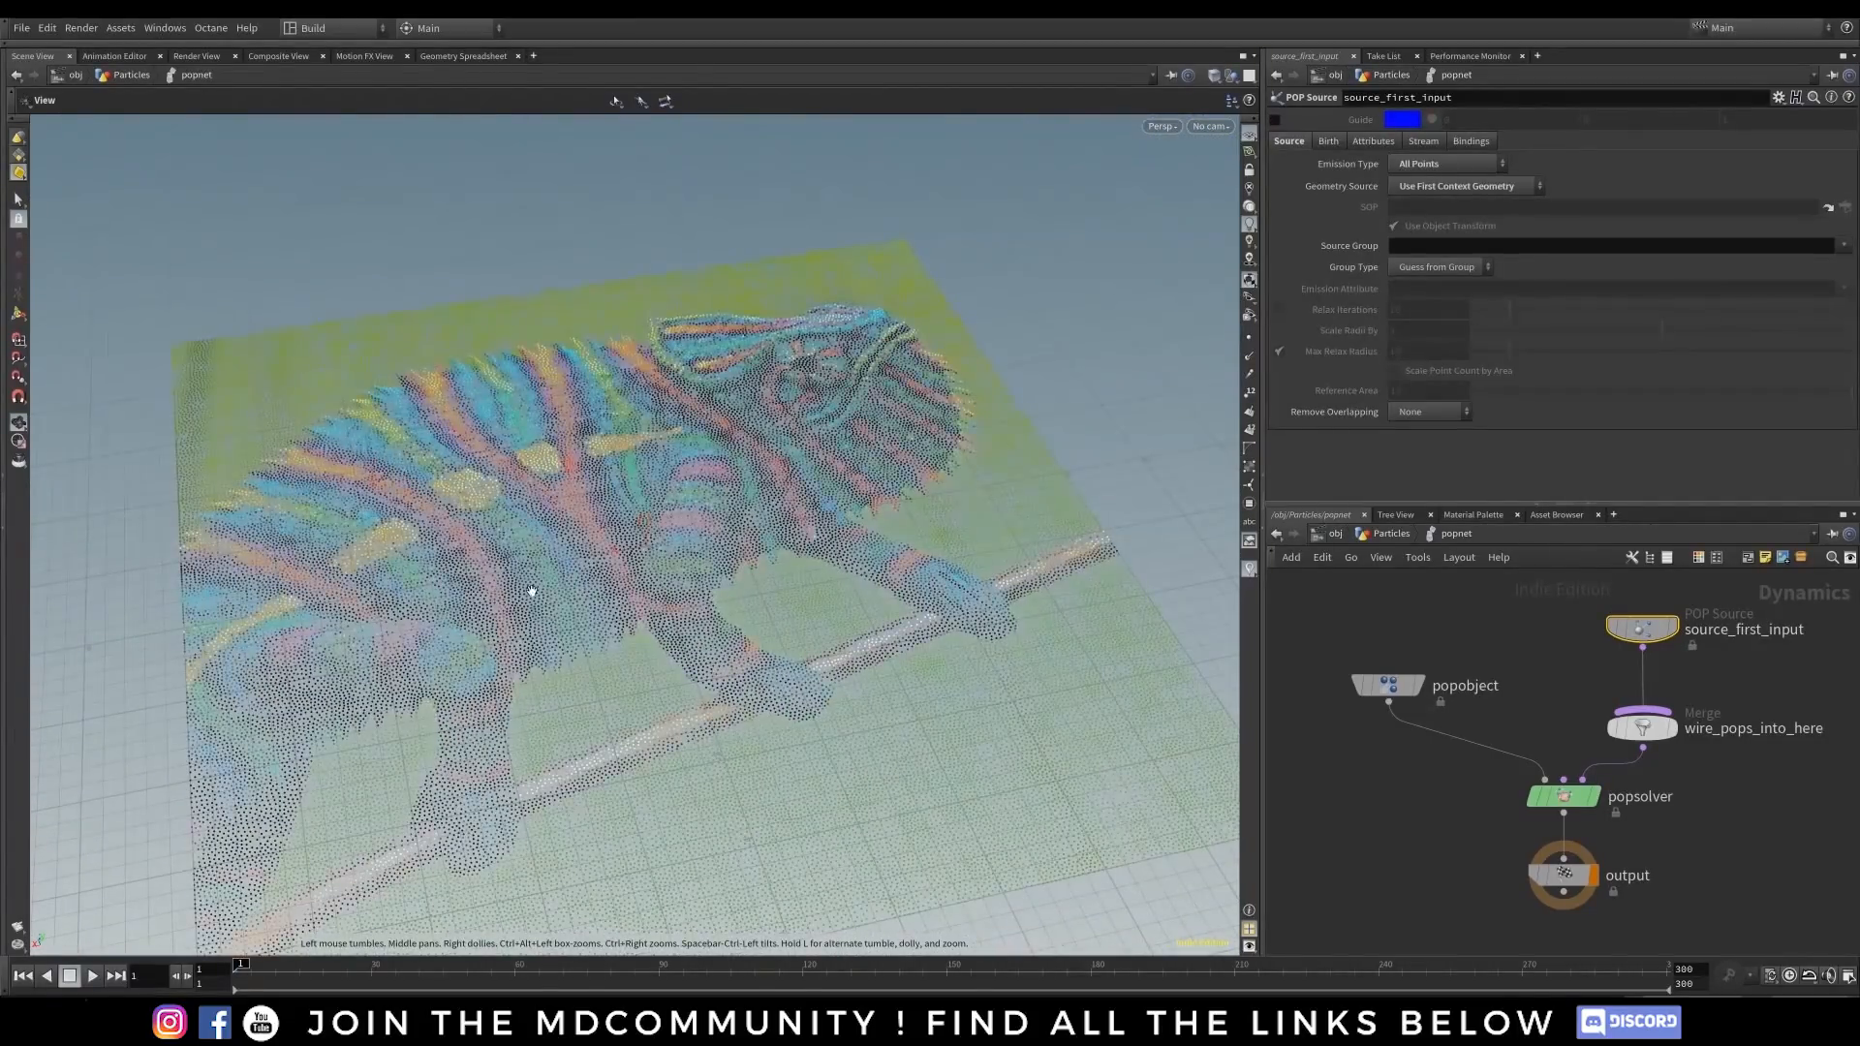
right_click_drag(830, 585, 783, 547)
left_click_drag(755, 590, 733, 571)
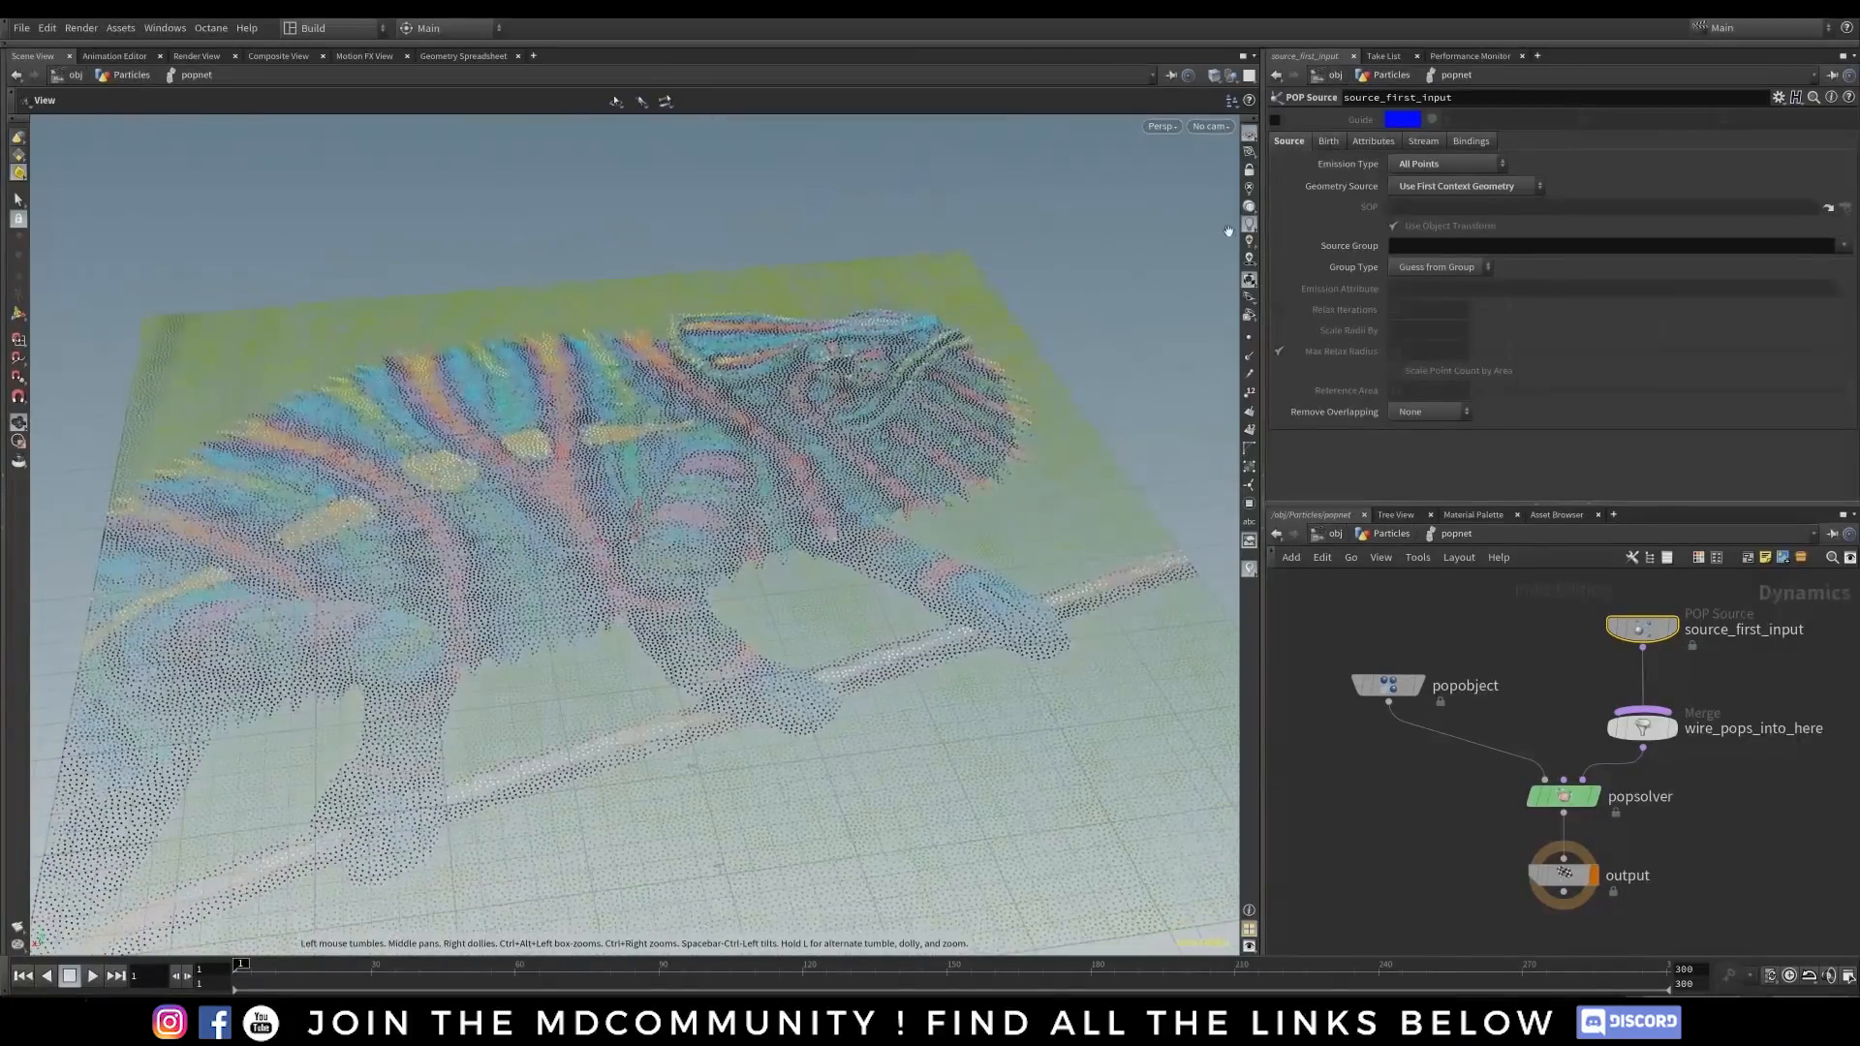
- Keyframe the source's Impulse Activation to 1 at frame 1 and 0 at frame 2
left_click(1328, 141)
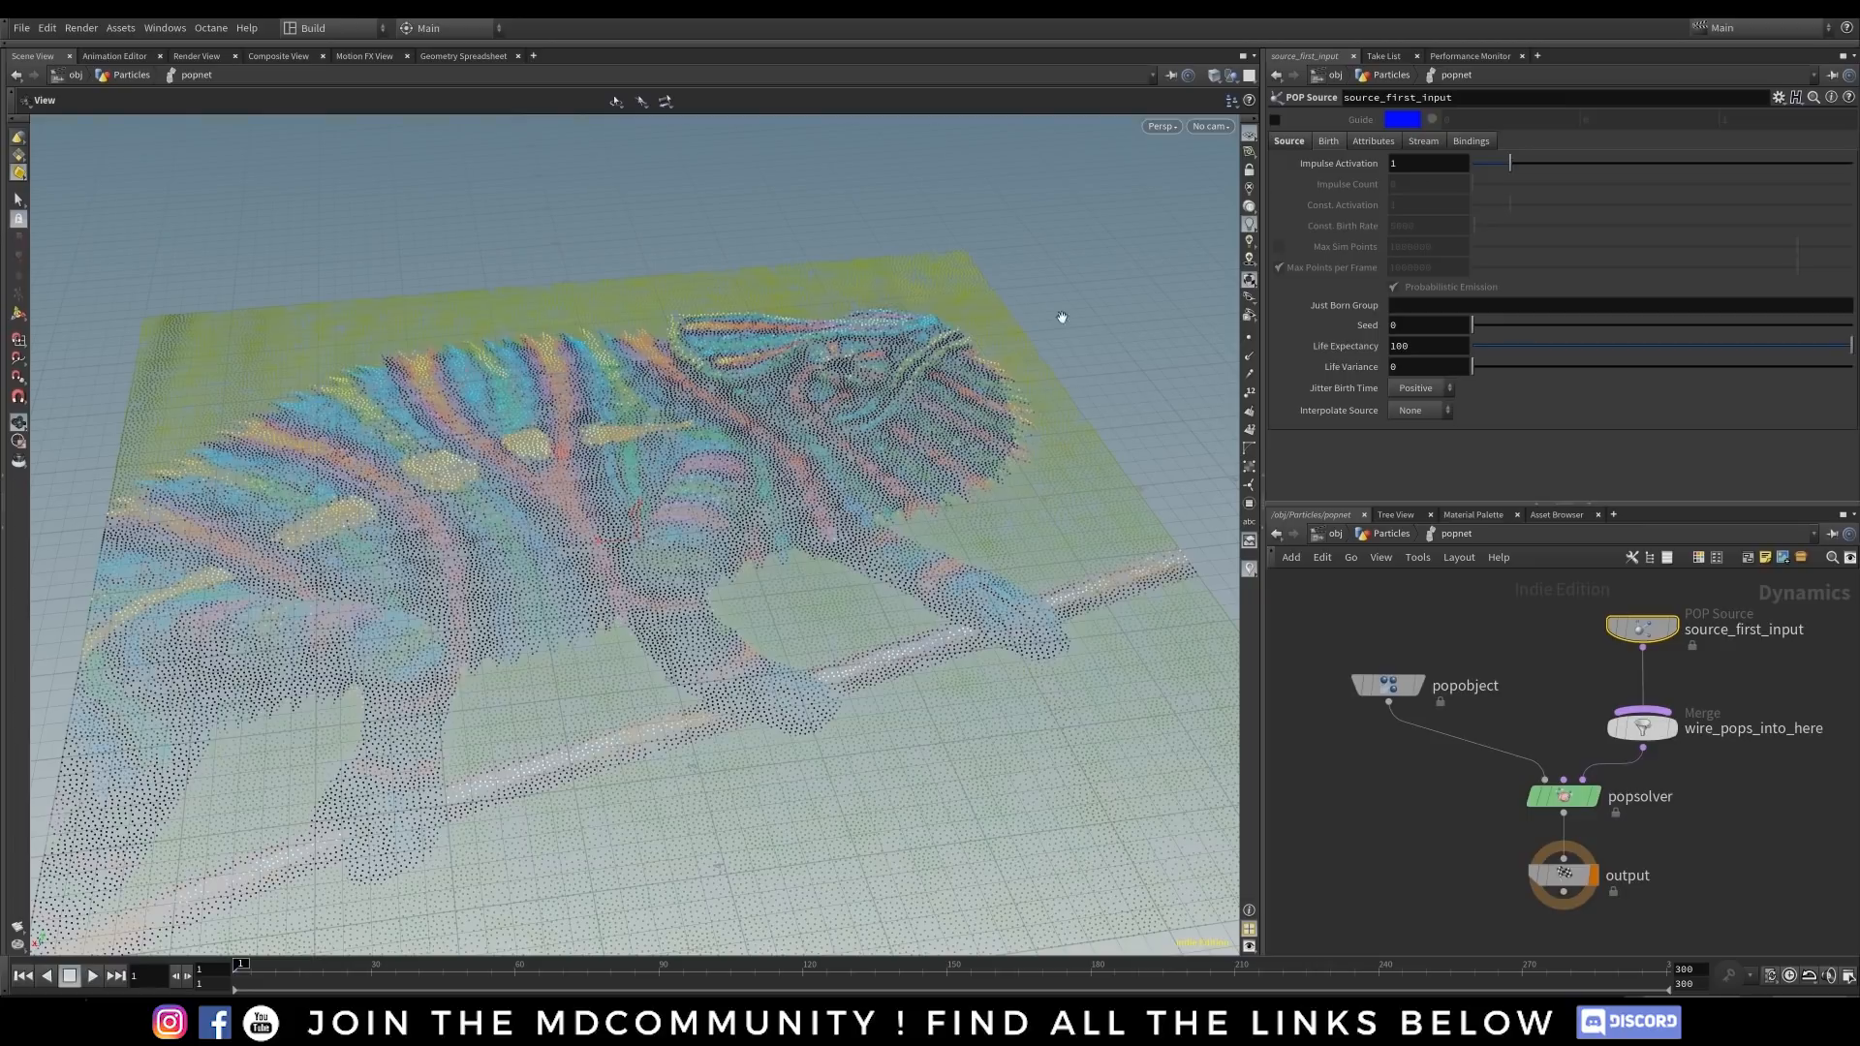
left_click(1426, 165, "alt")
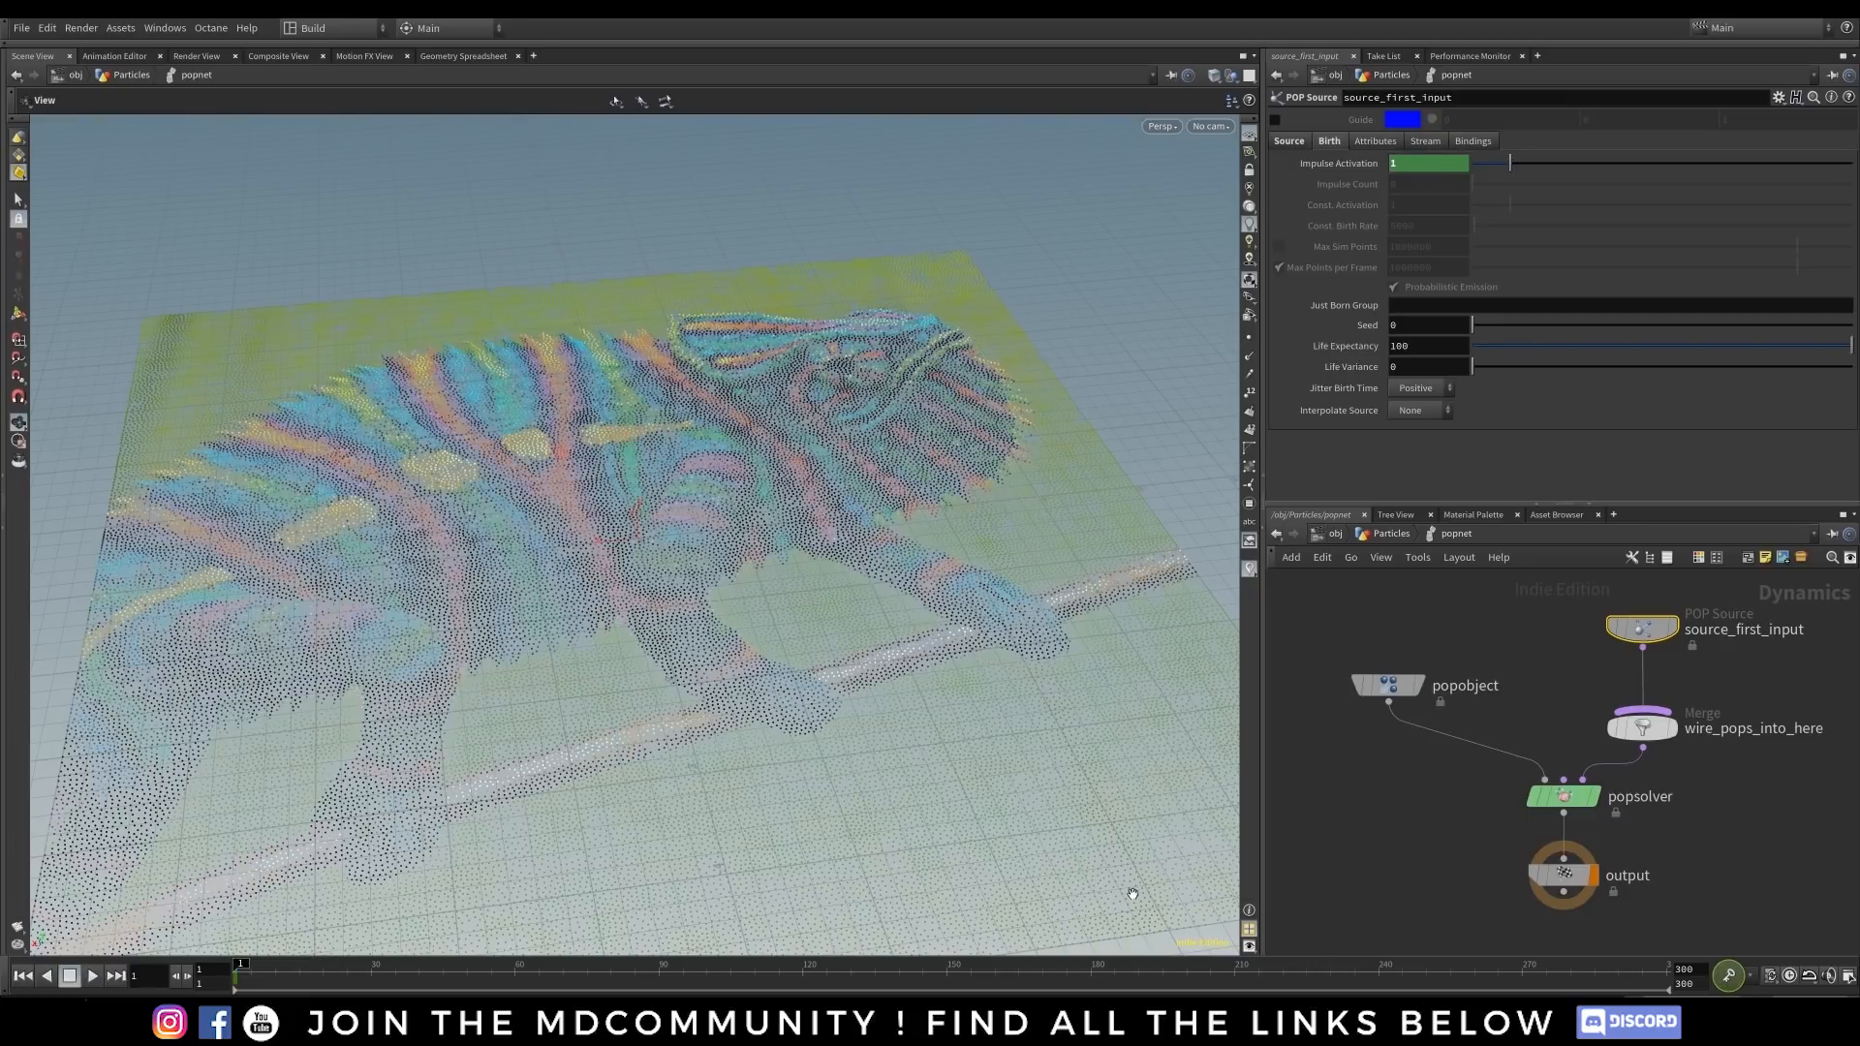
left_click(186, 981)
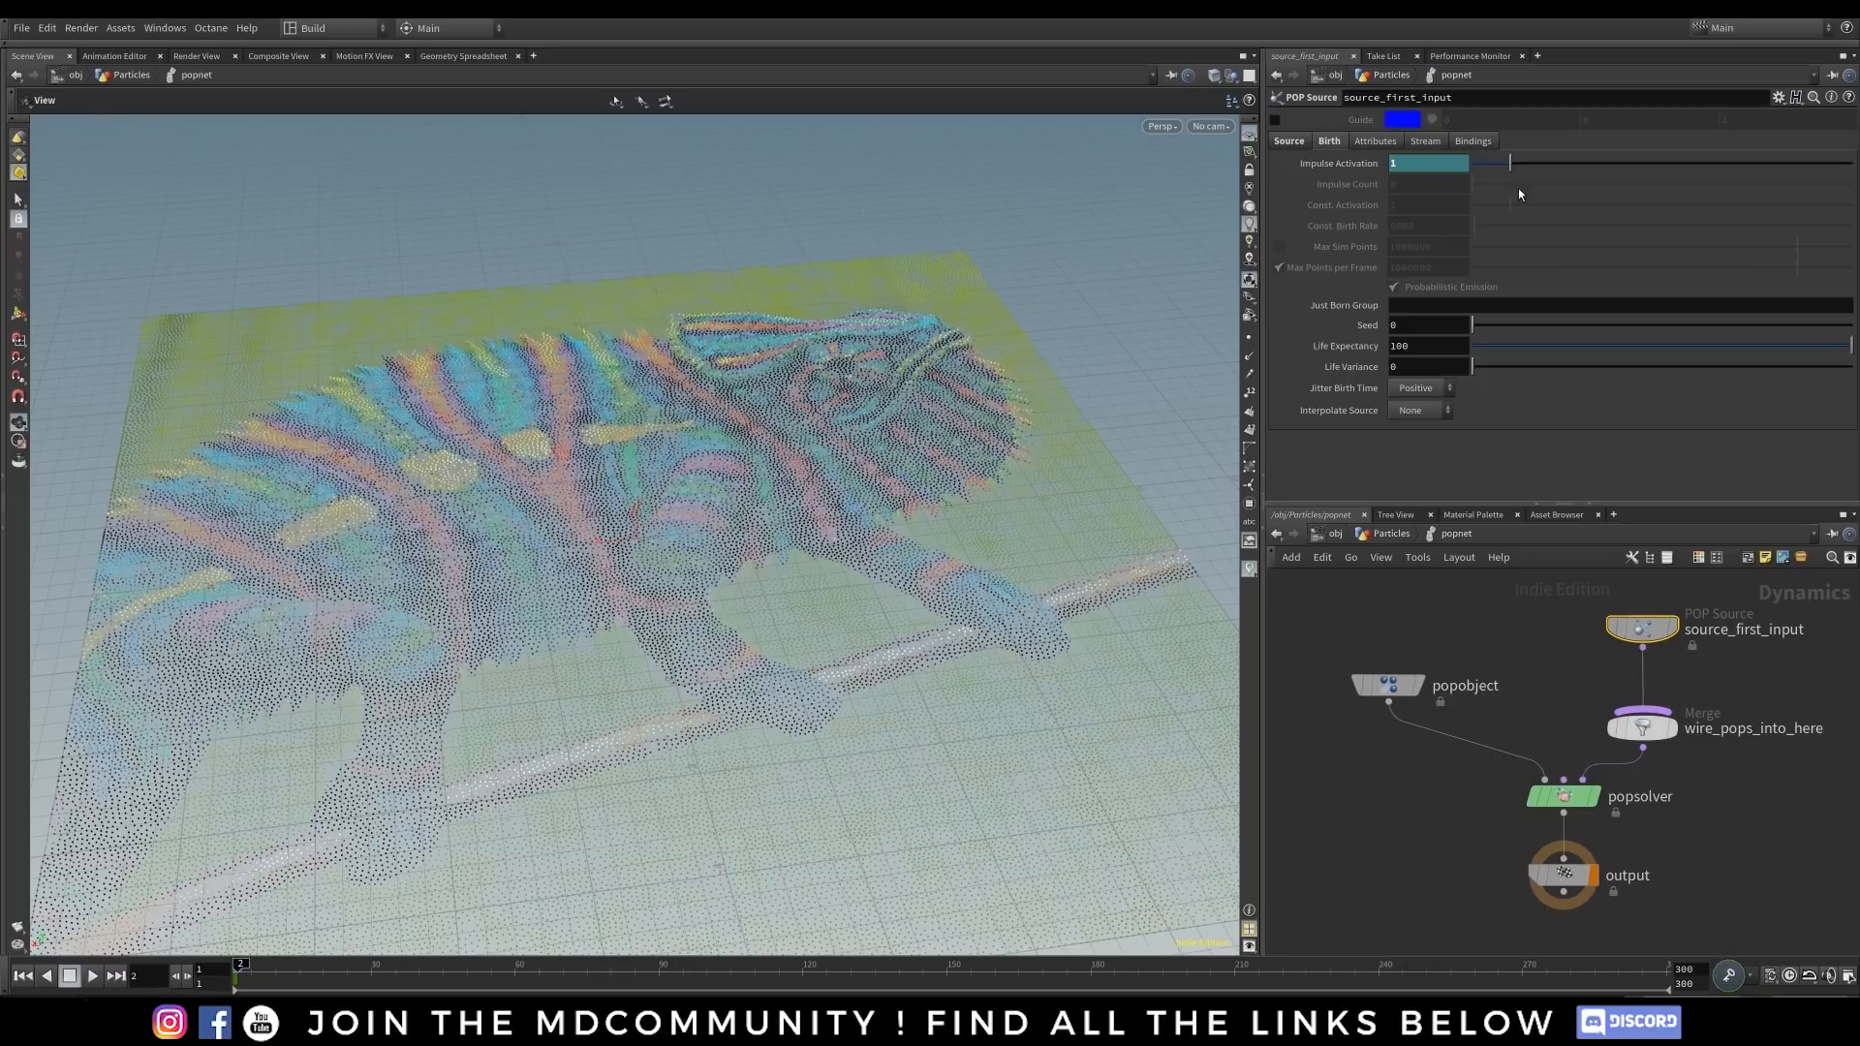
type("0")
key("Return")
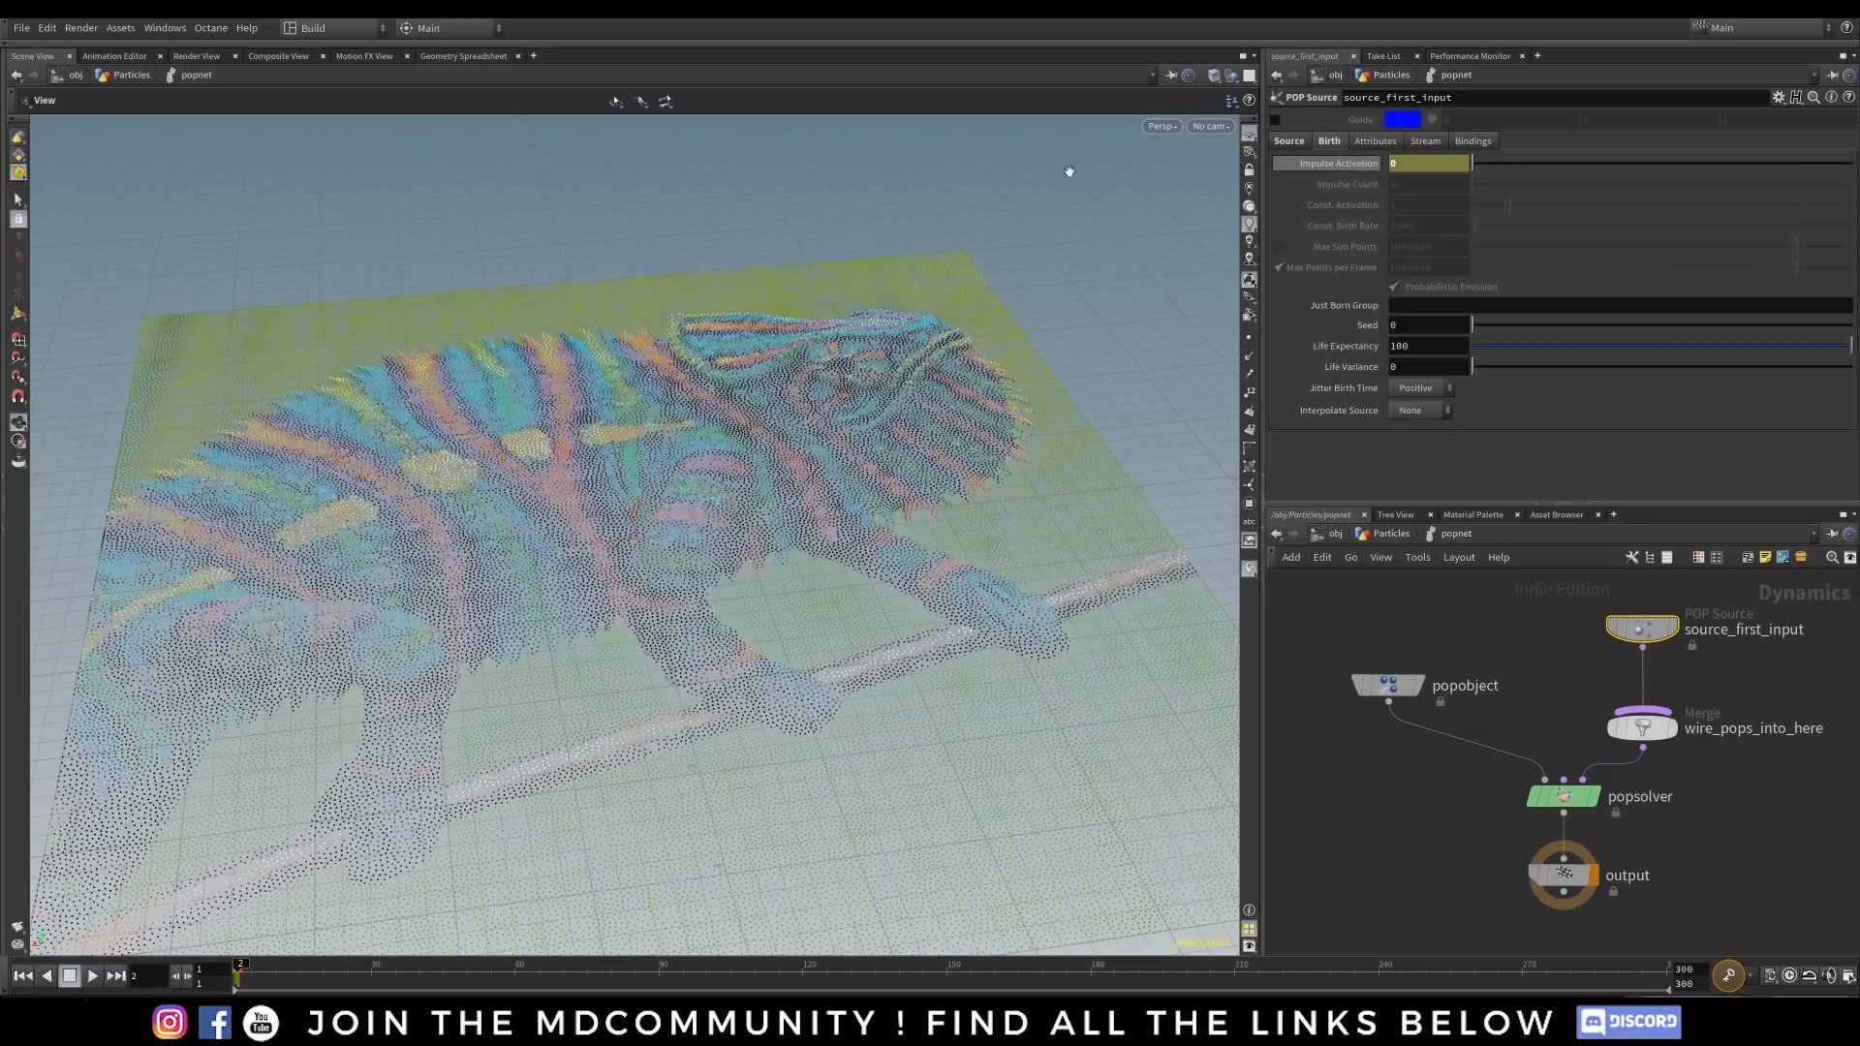
left_click(1729, 974)
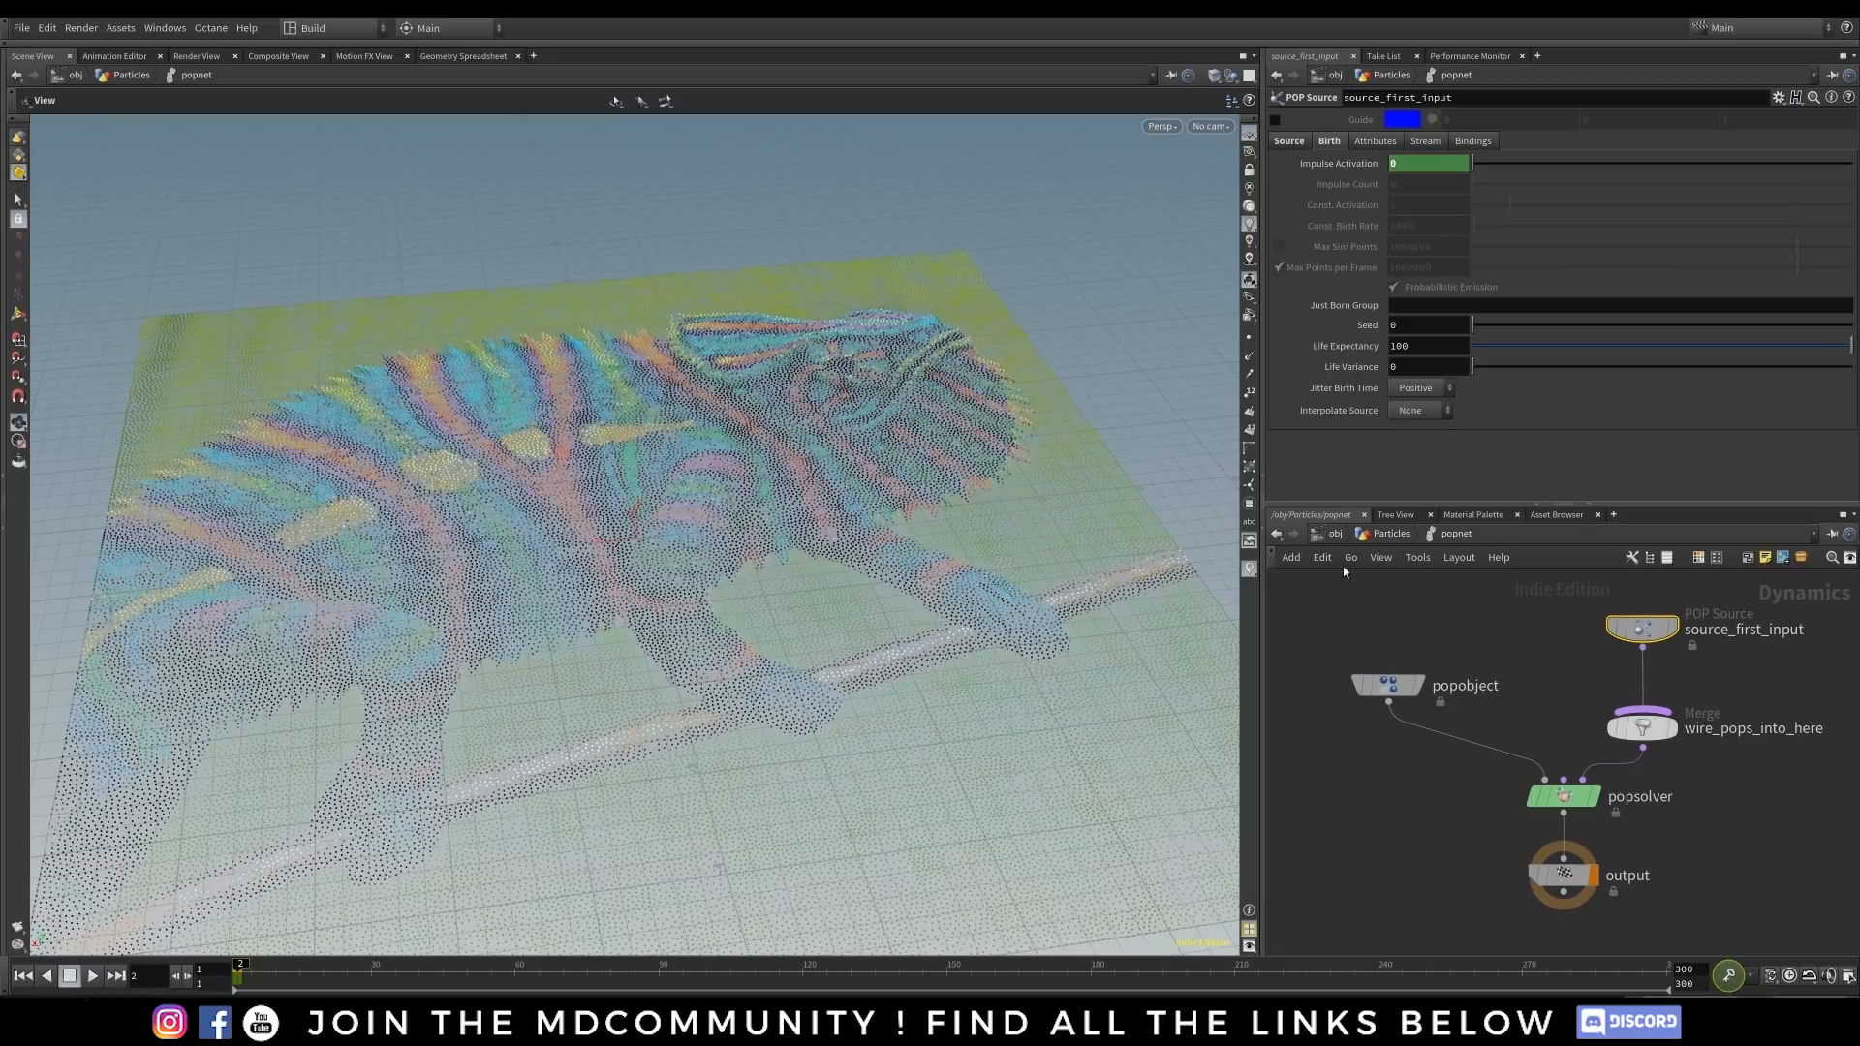
- Play the simulation and scrub the timeline to check the particle emission
left_click(94, 976)
left_click(96, 976)
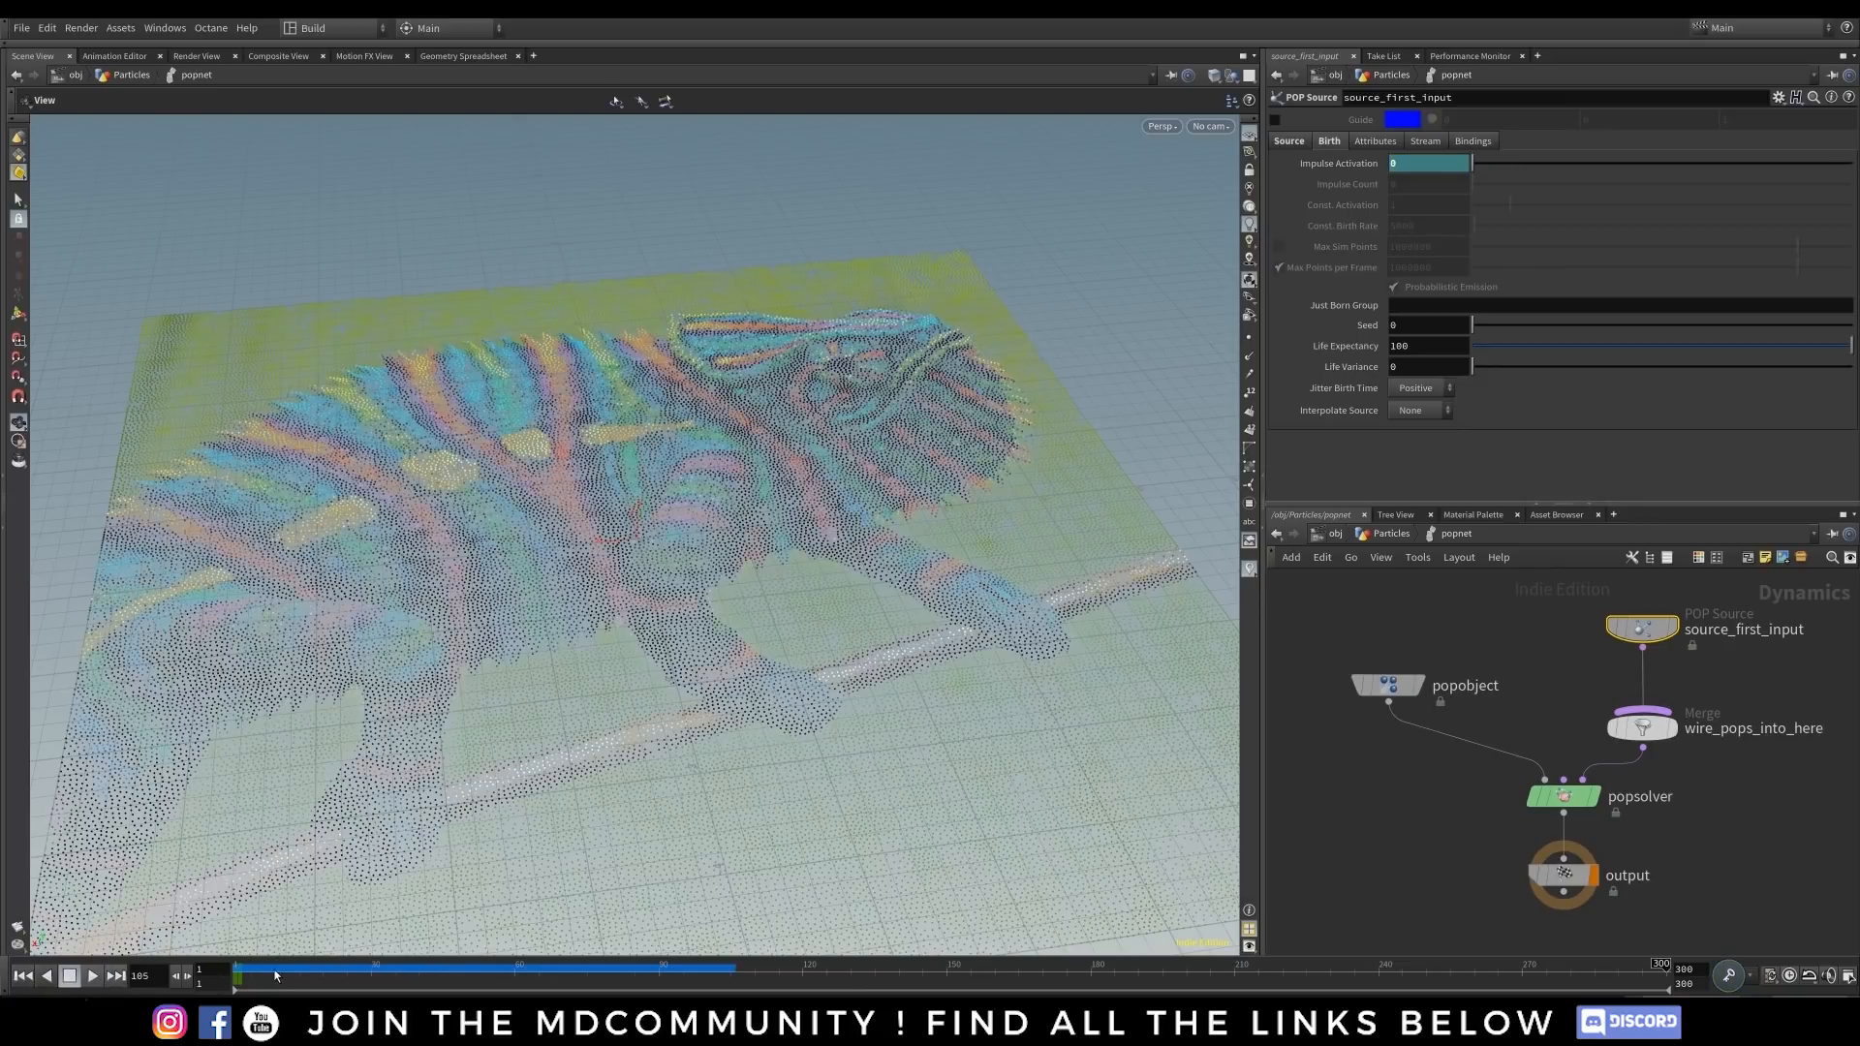
left_click(266, 965)
left_click_drag(448, 965, 423, 965)
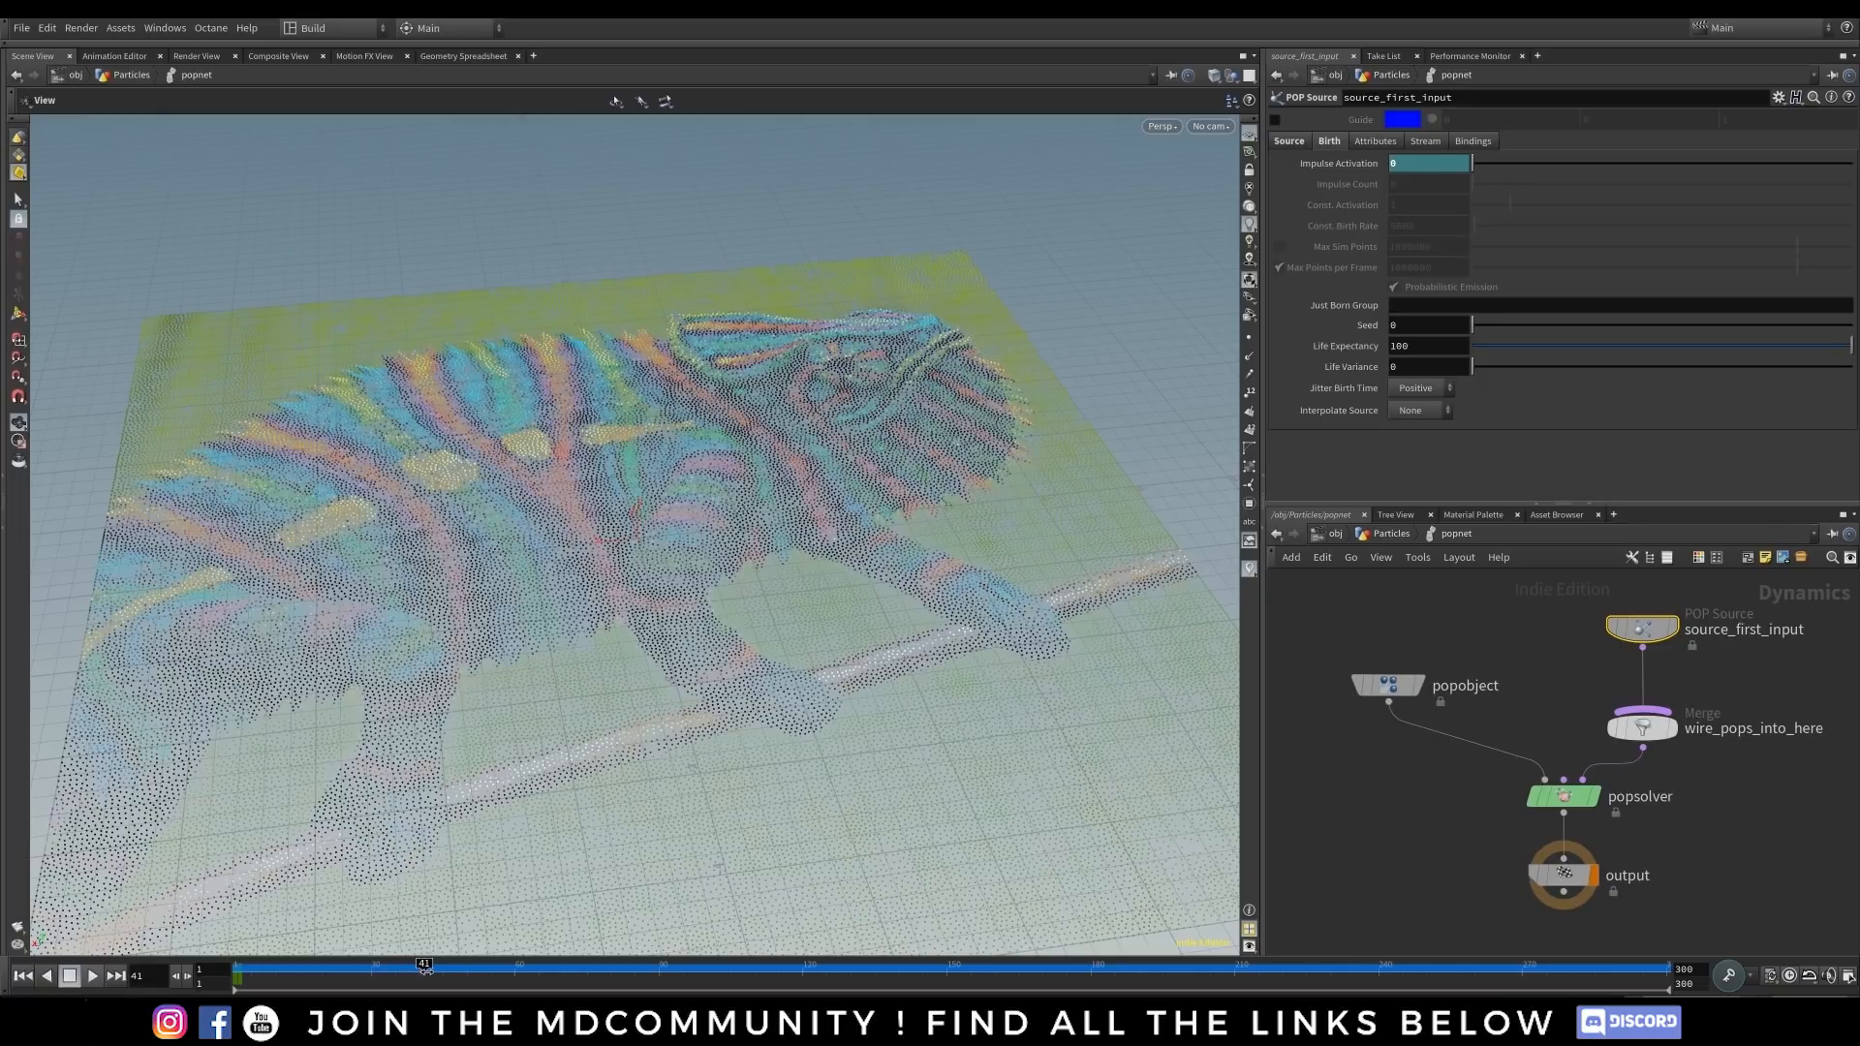
- Remove the Impulse Activation keyframes at frame 2 and frame 1
left_click(24, 976)
left_click(188, 976)
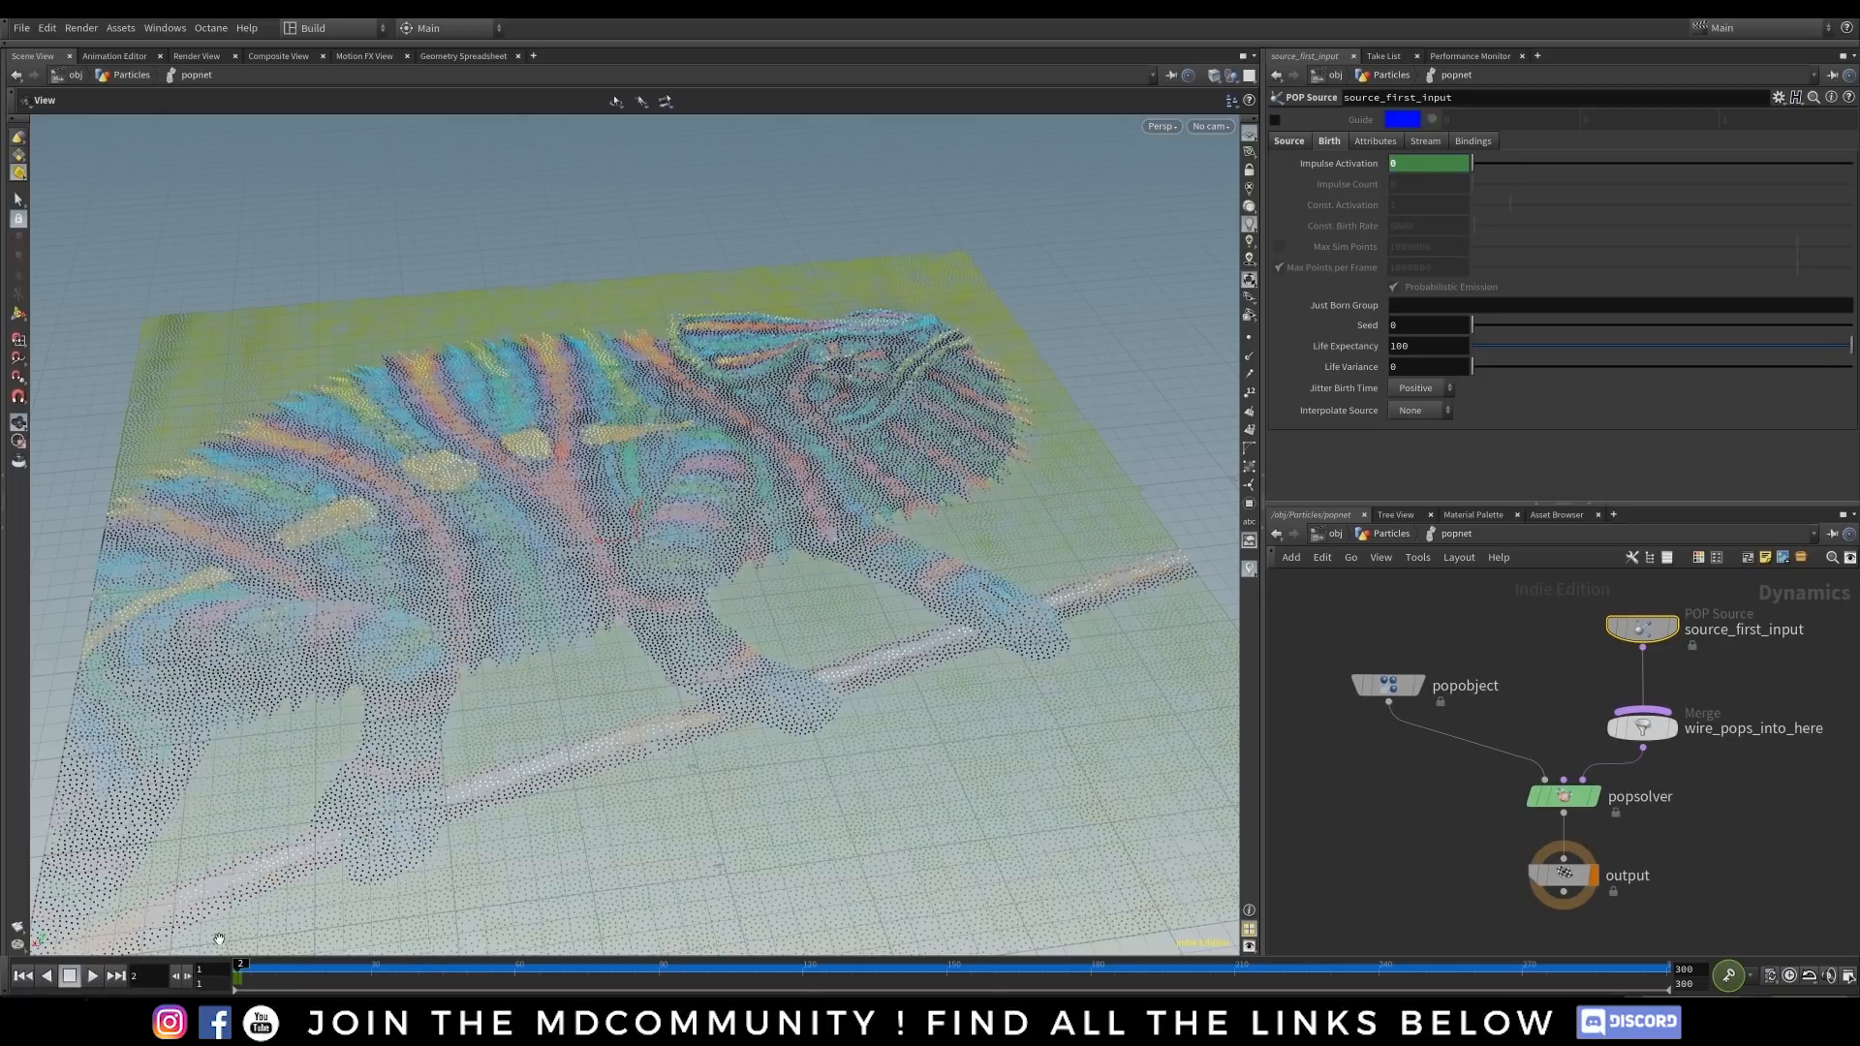
left_click(1438, 162, "ctrl")
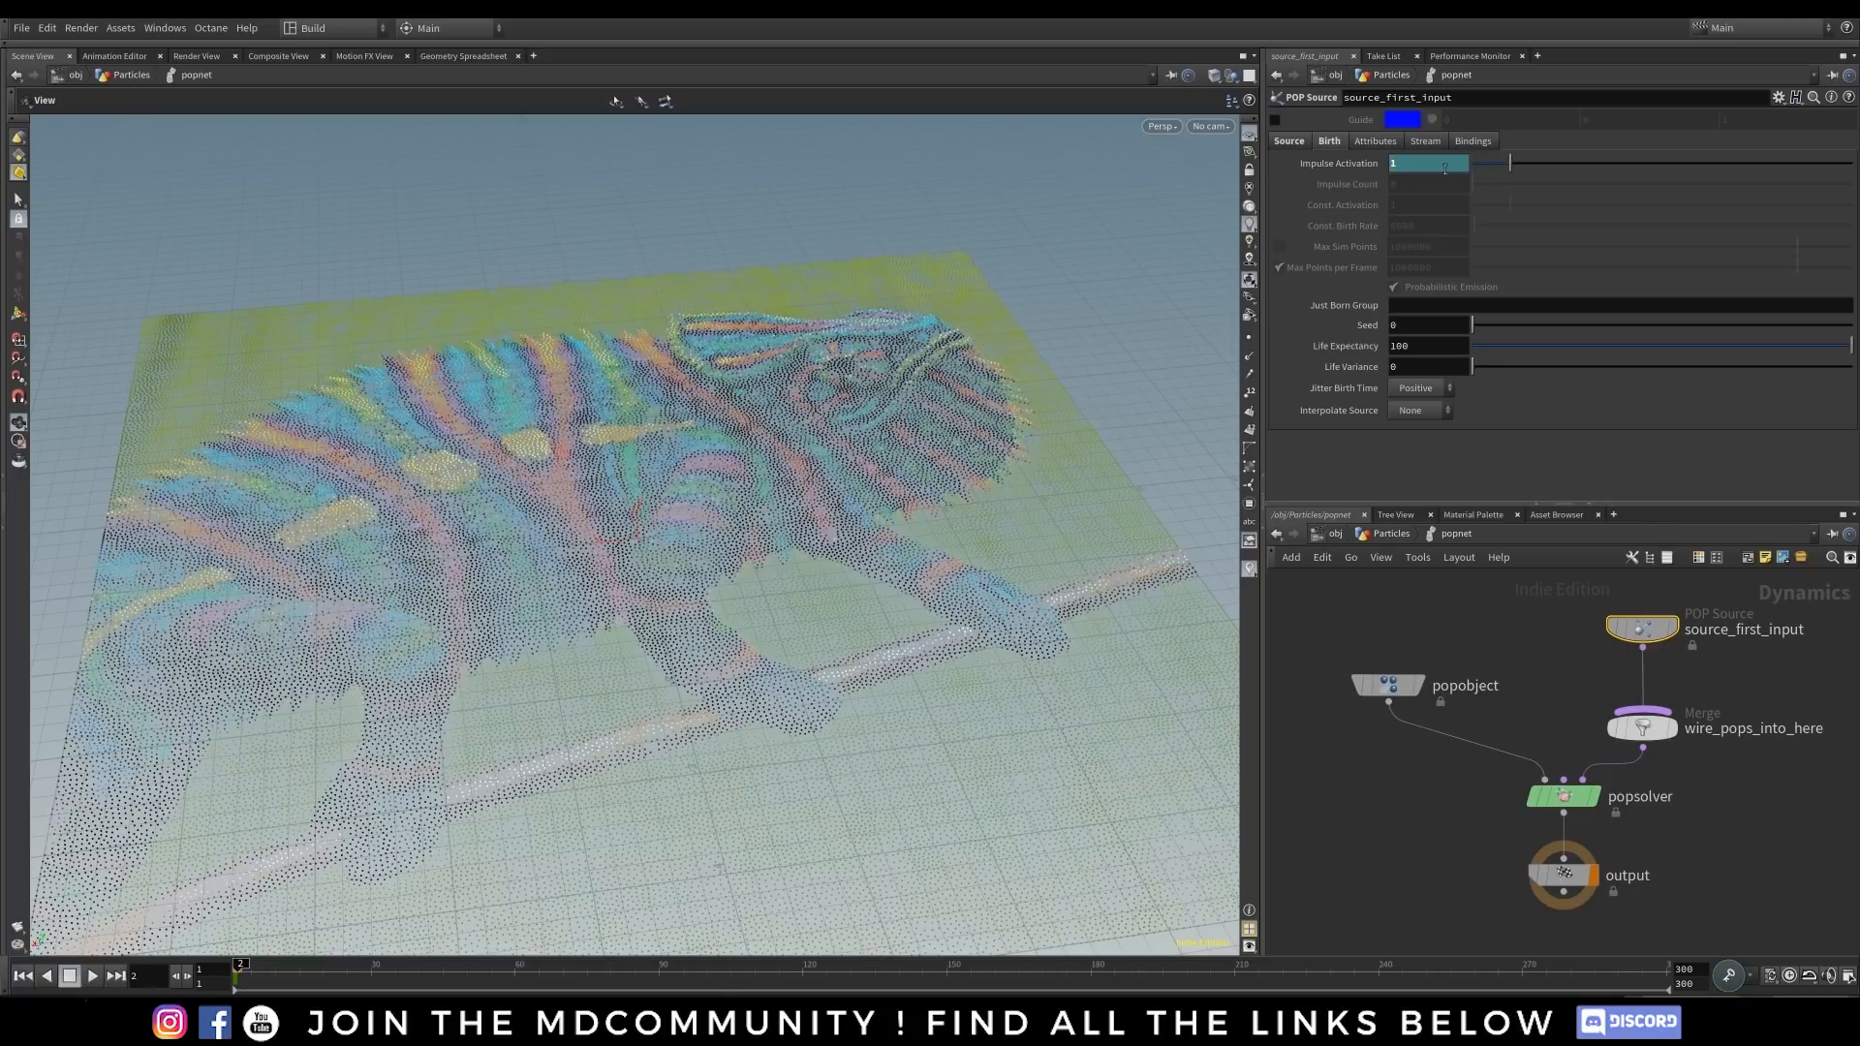
left_click(23, 976)
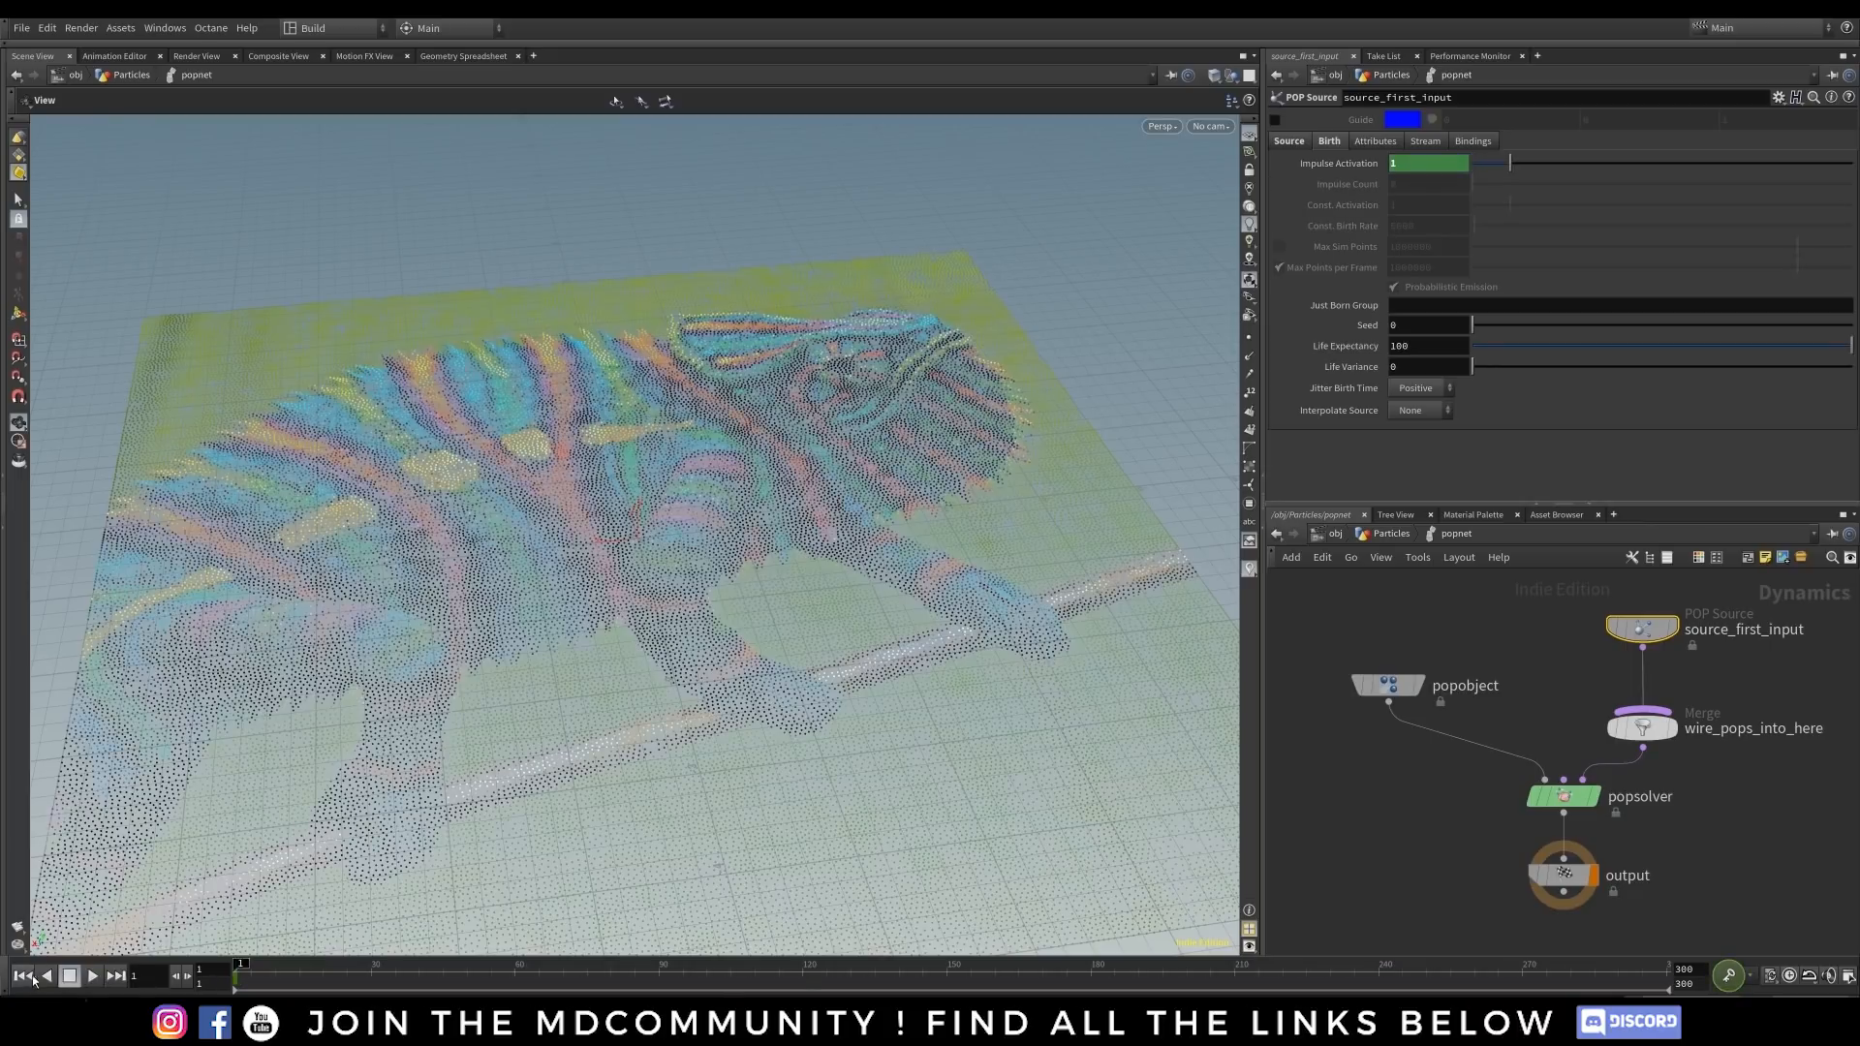
left_click(1431, 164, "ctrl")
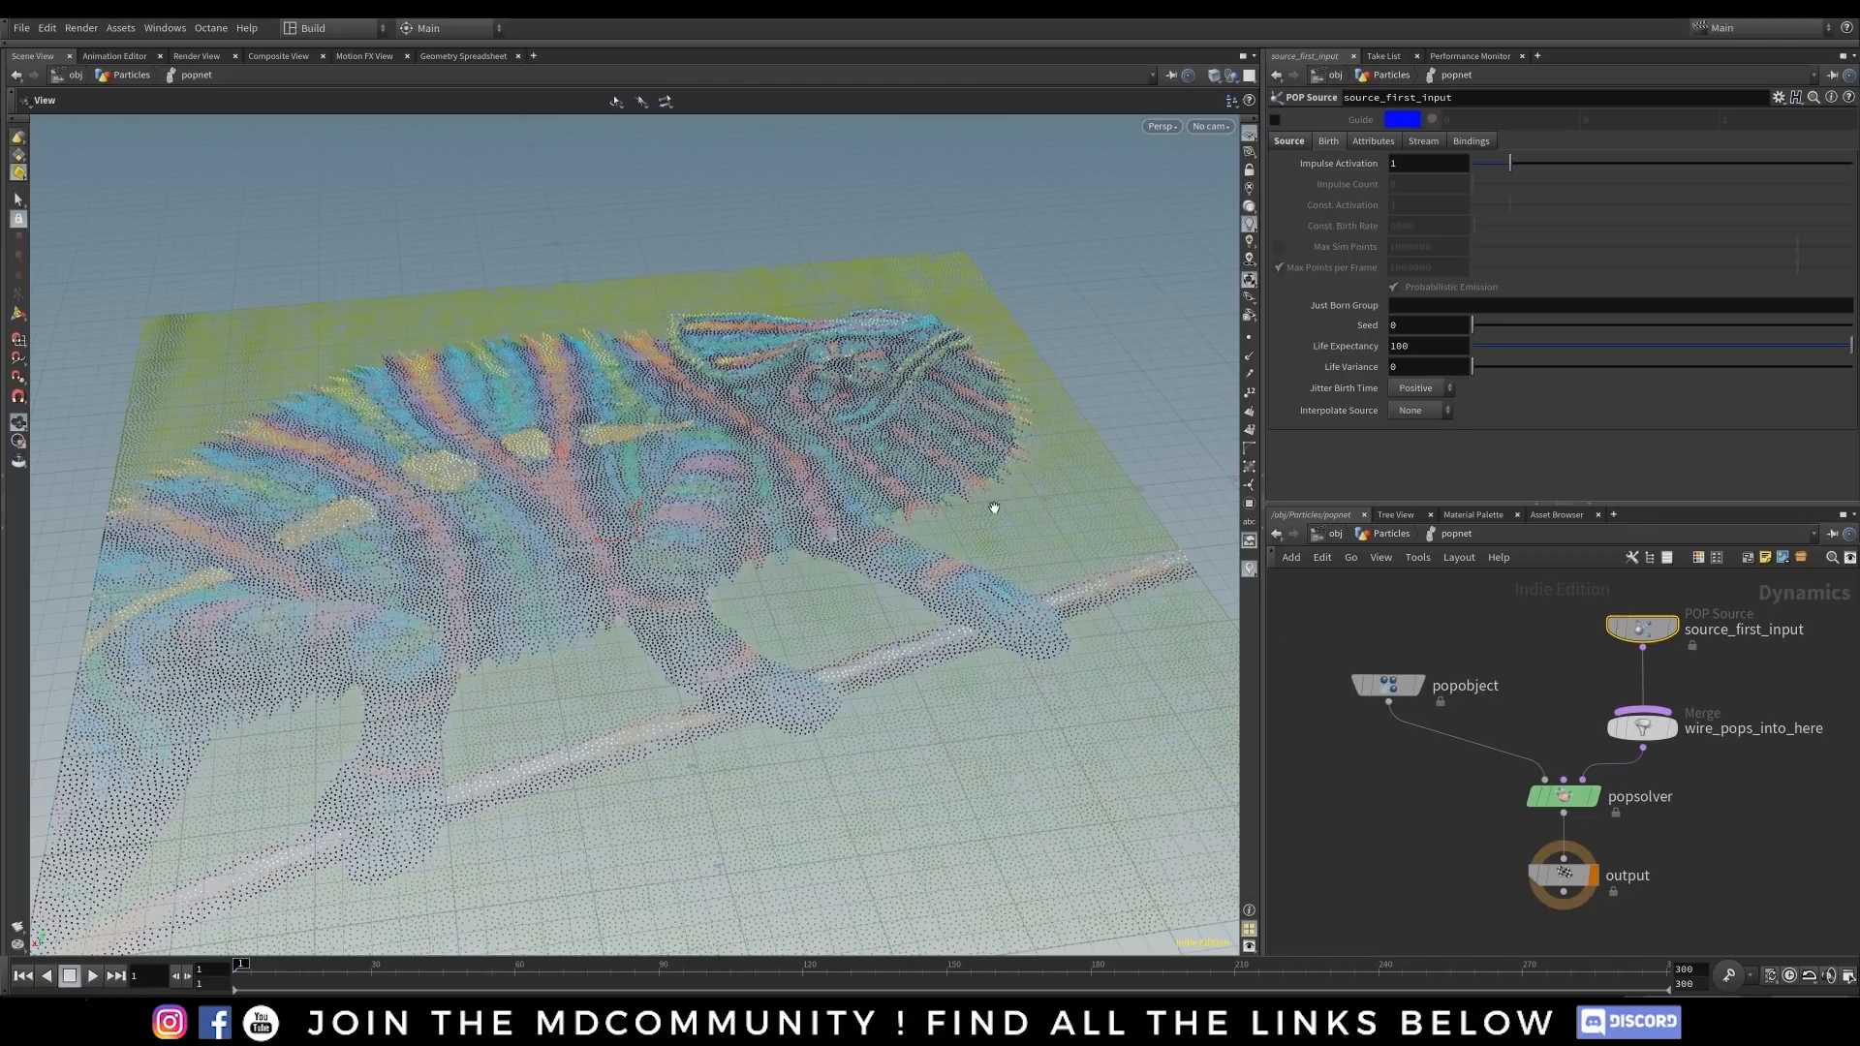
- Enter the expression $F==1 for Impulse Activation and check its evaluated value
left_click(1393, 165)
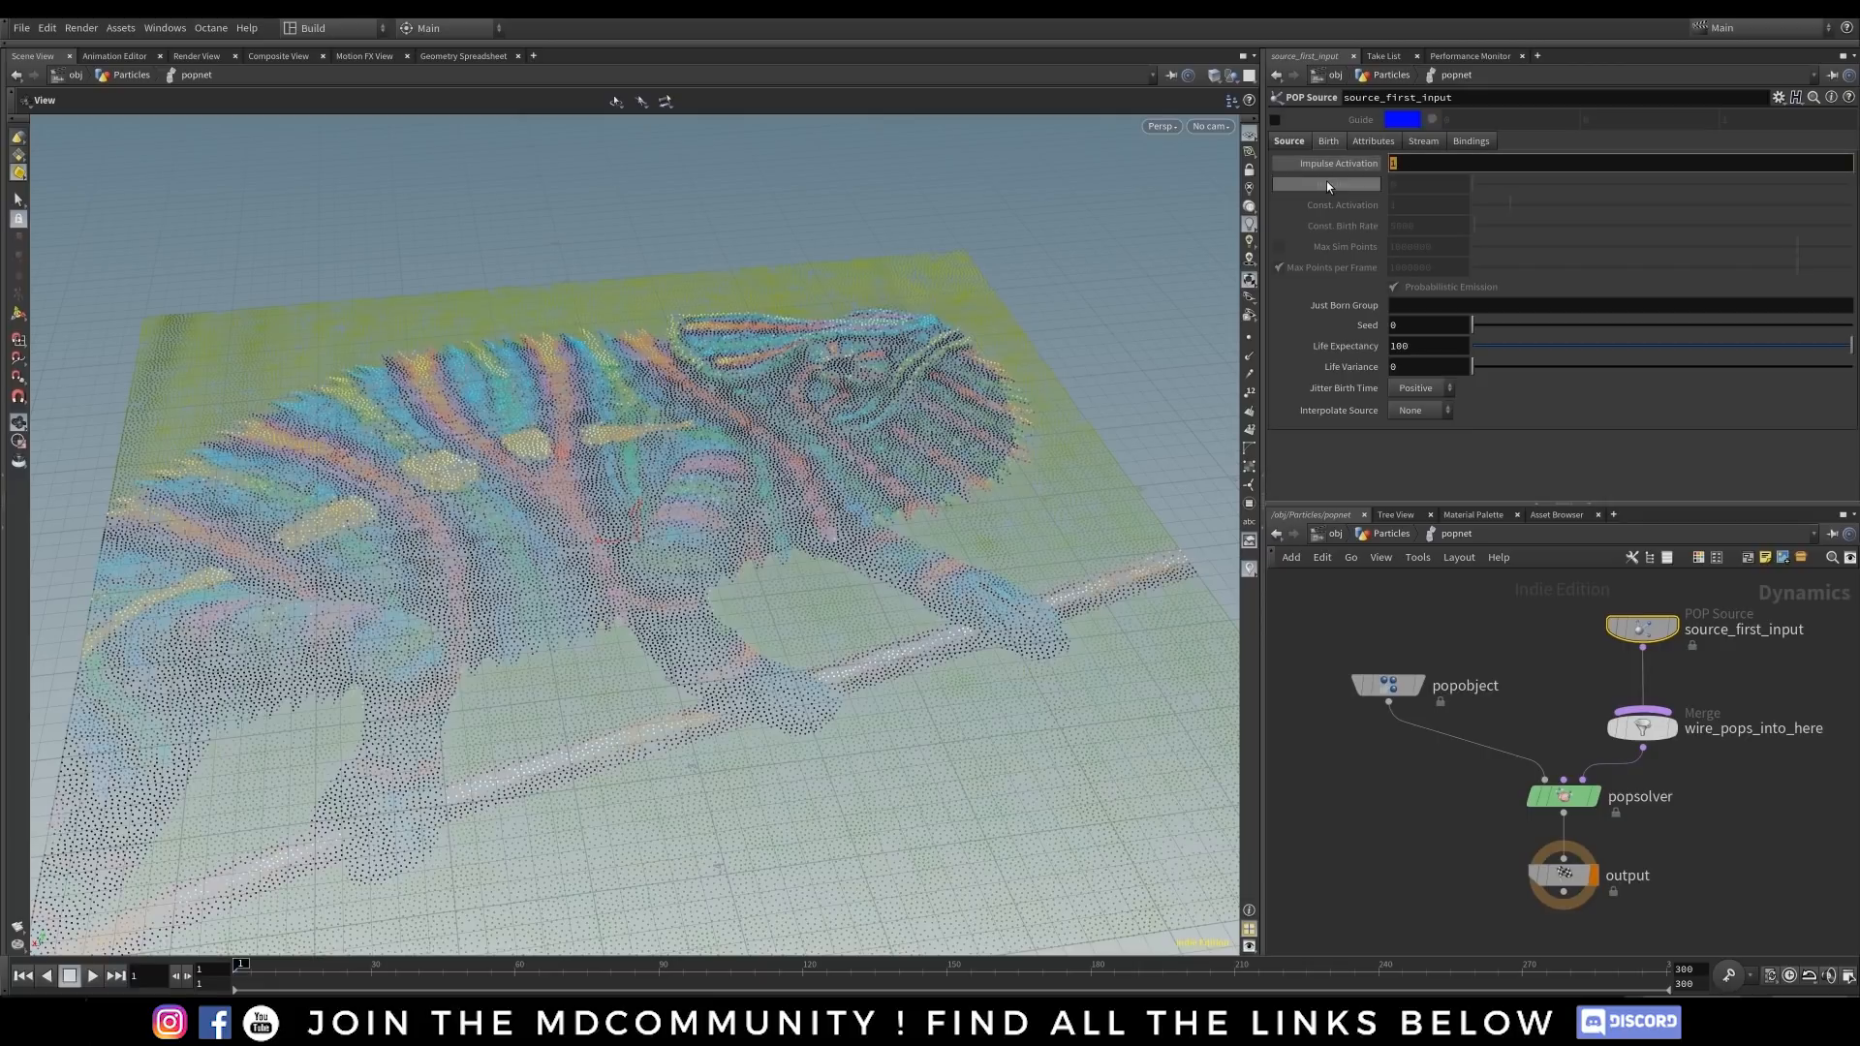
type("$F")
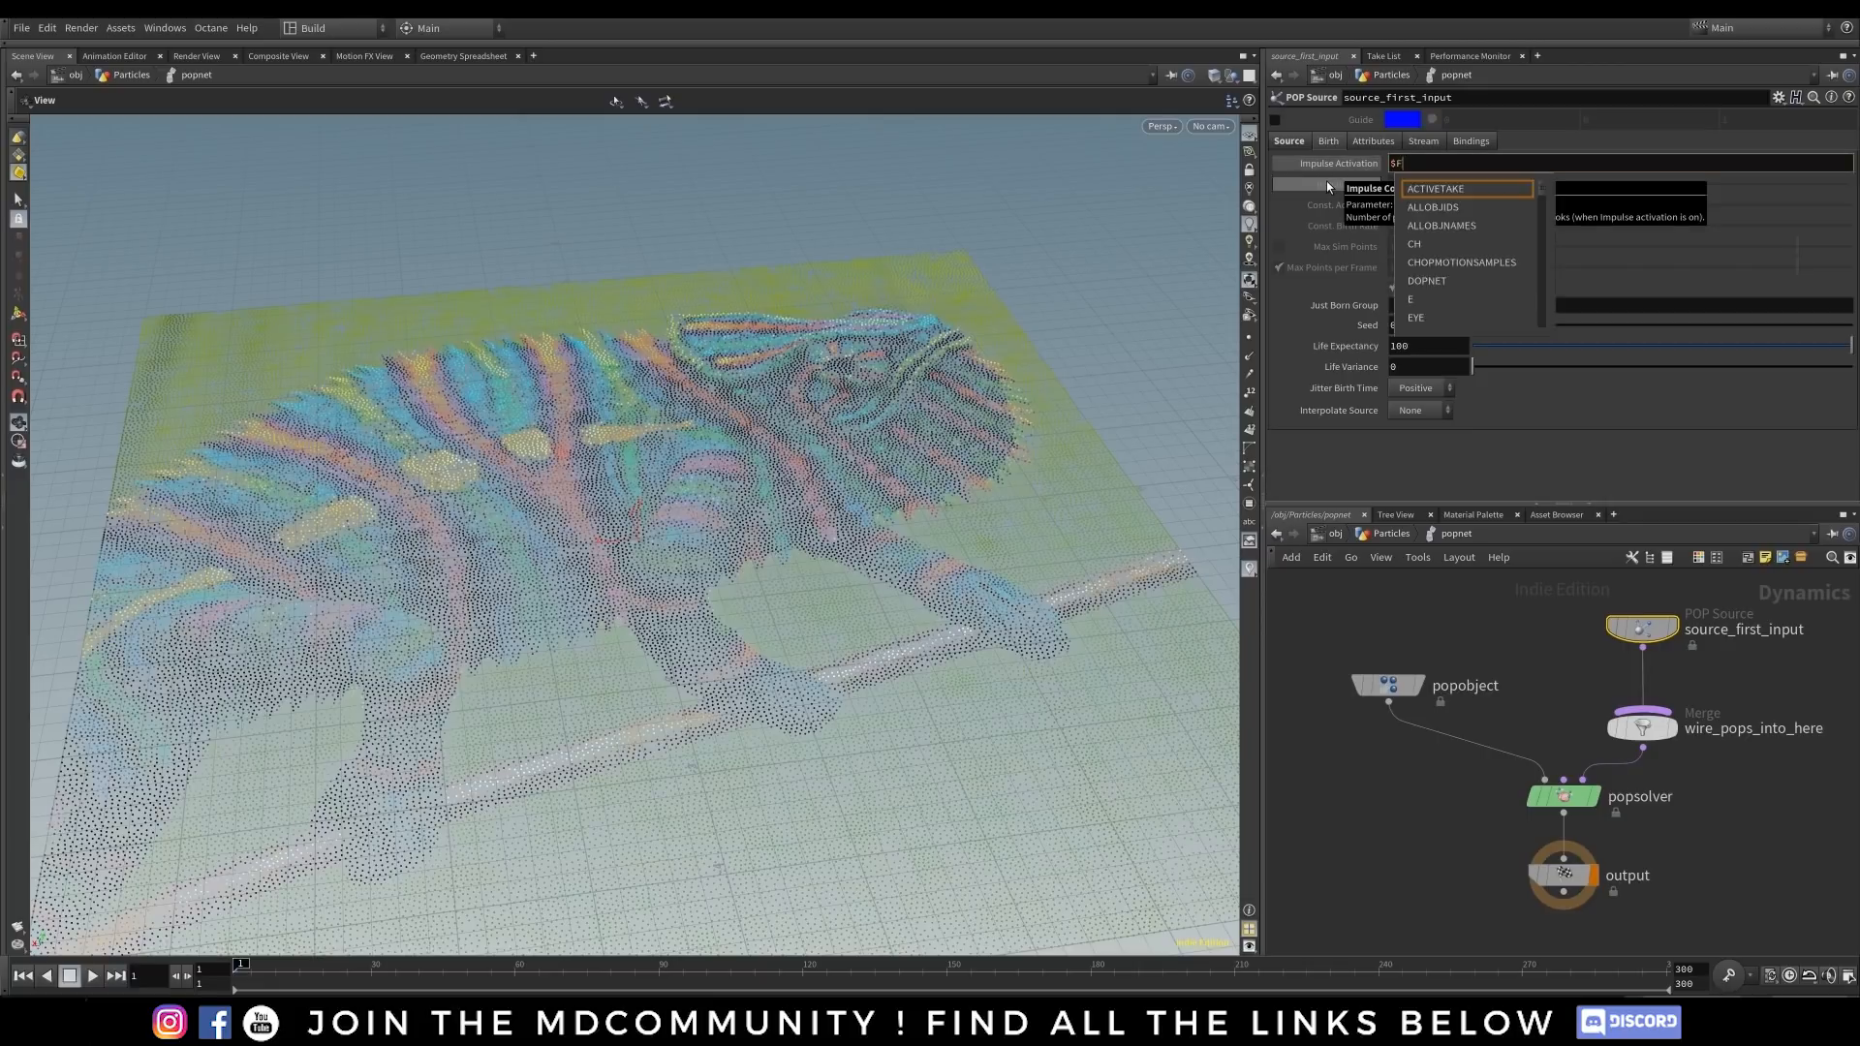
type("==1")
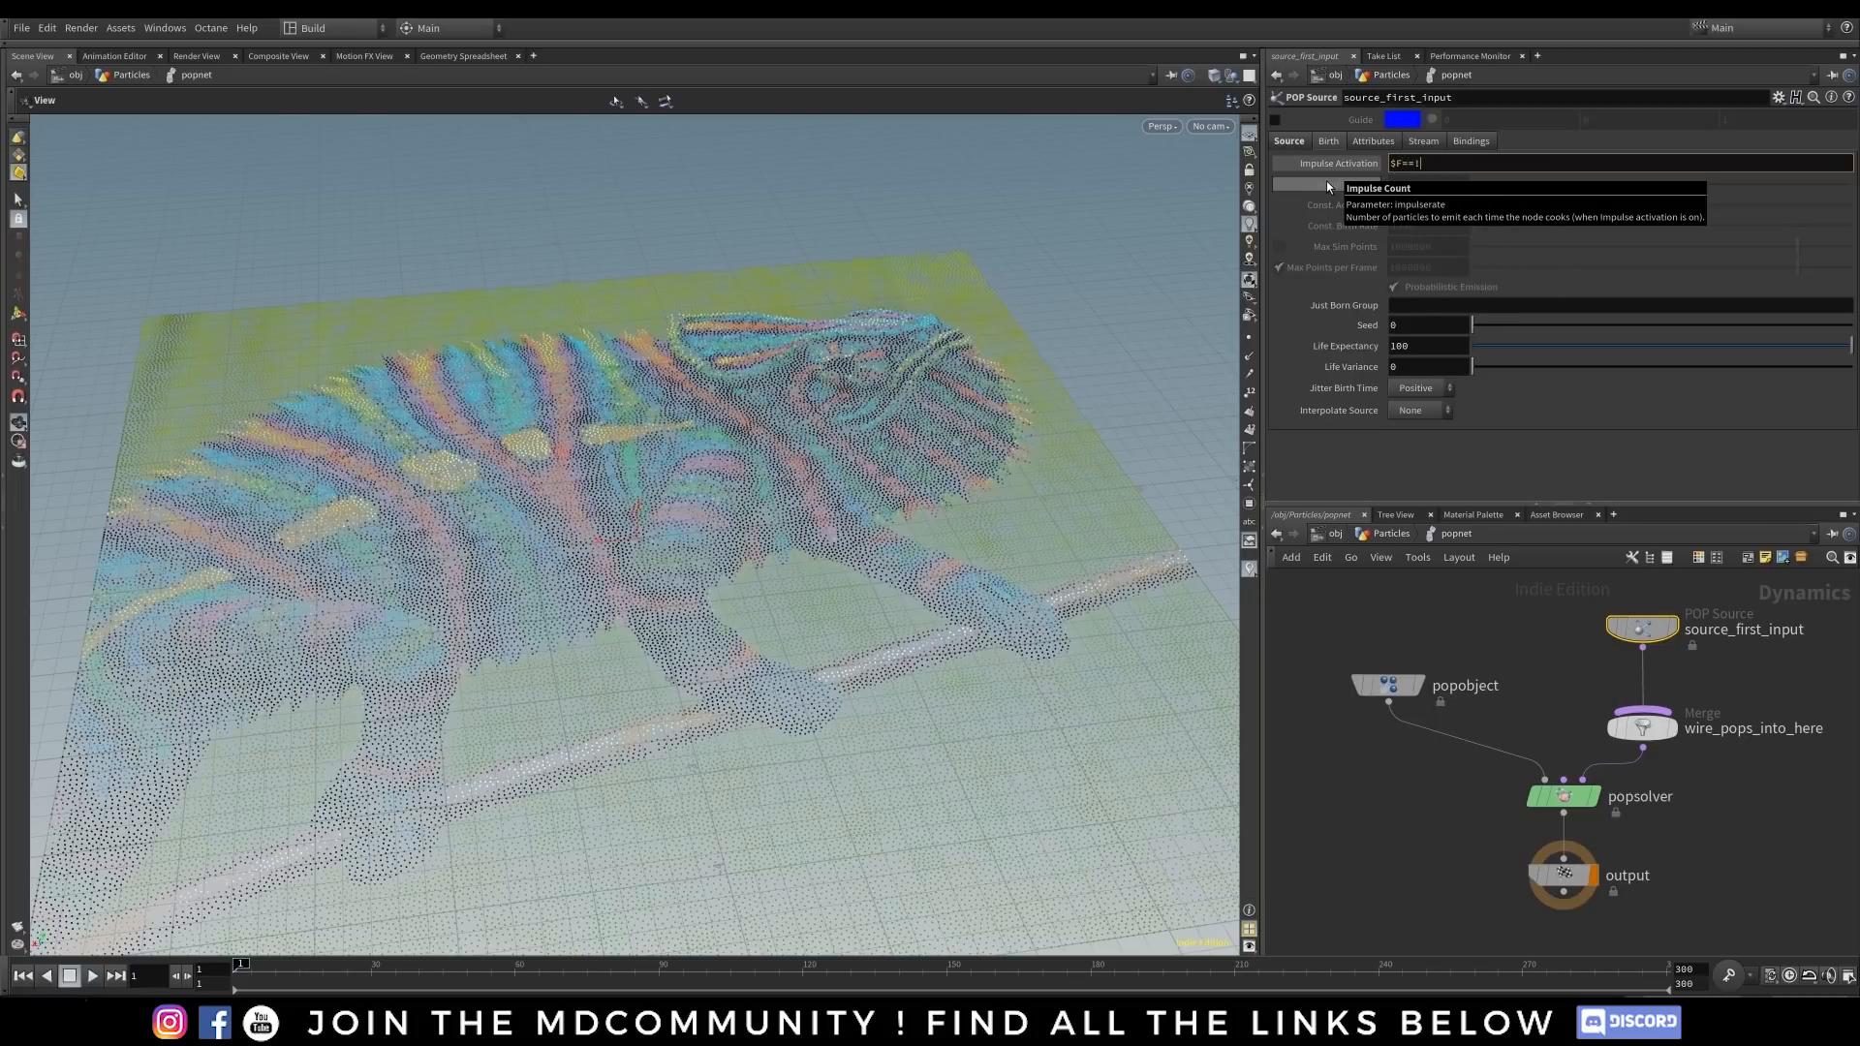
left_click(1402, 514)
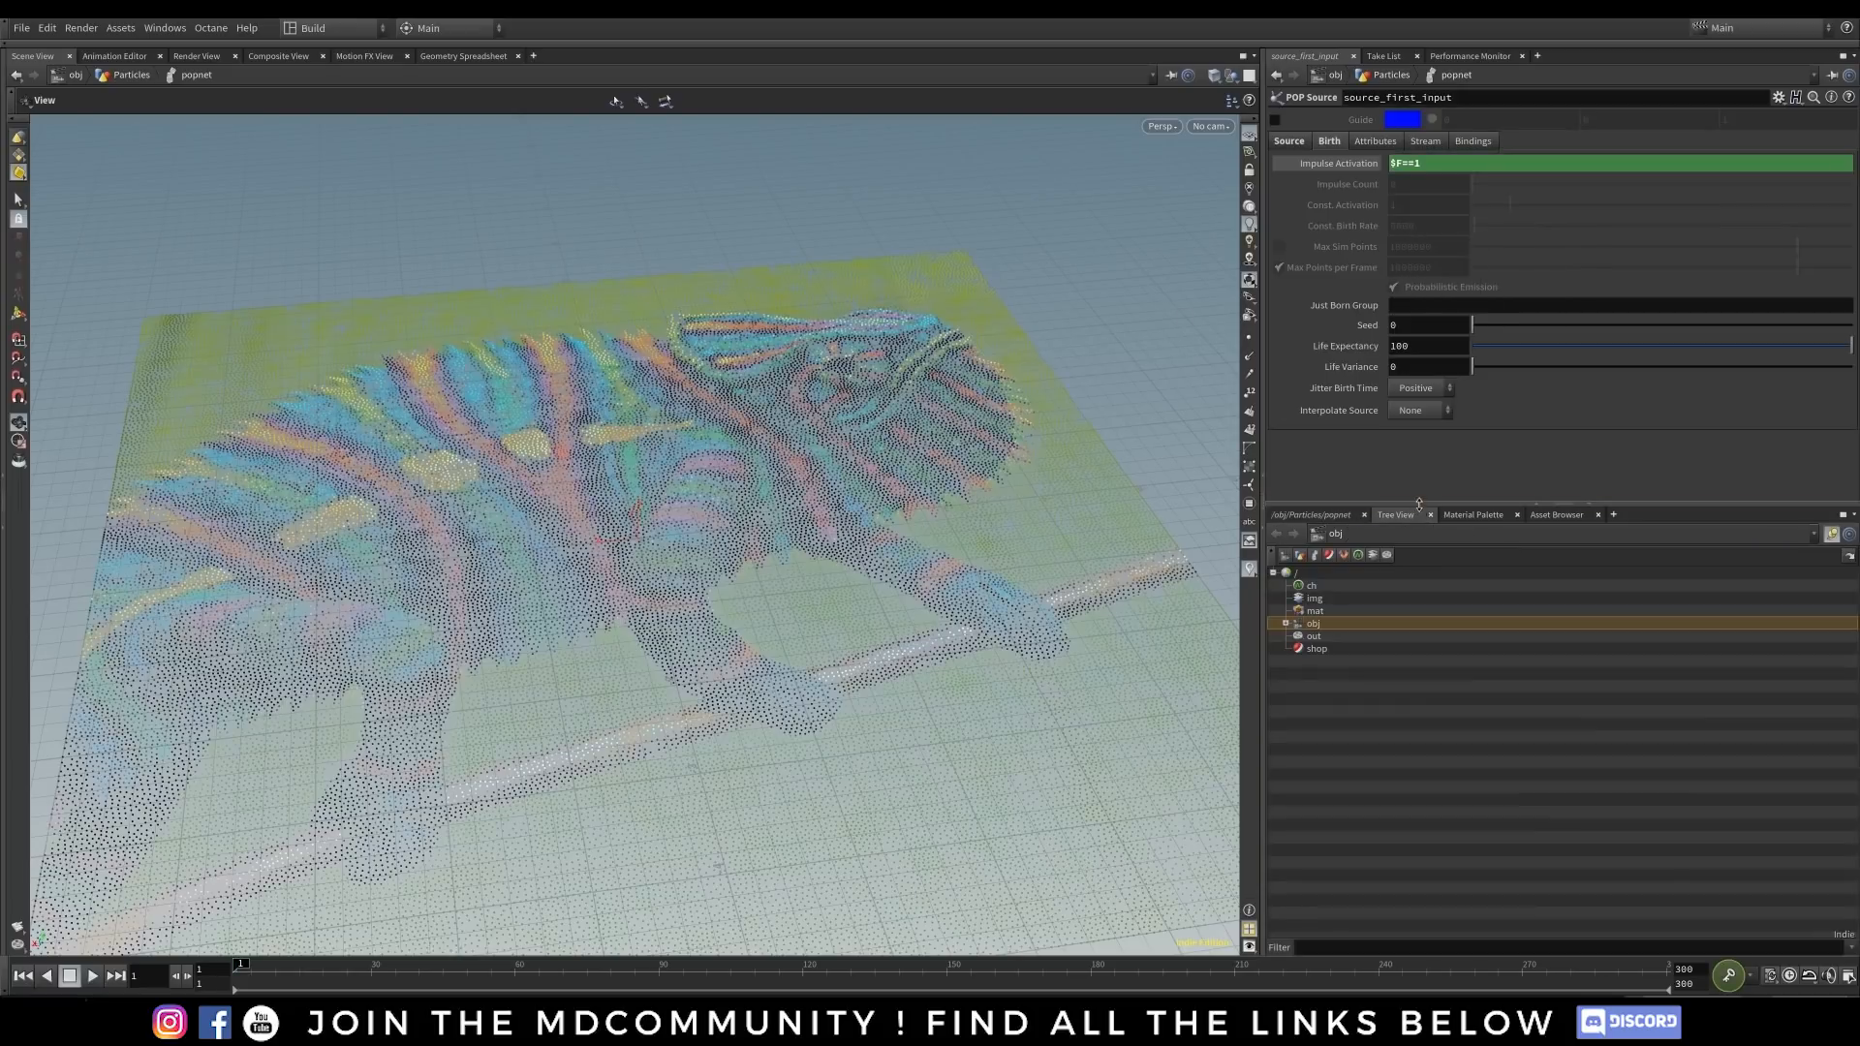
left_click(1323, 518)
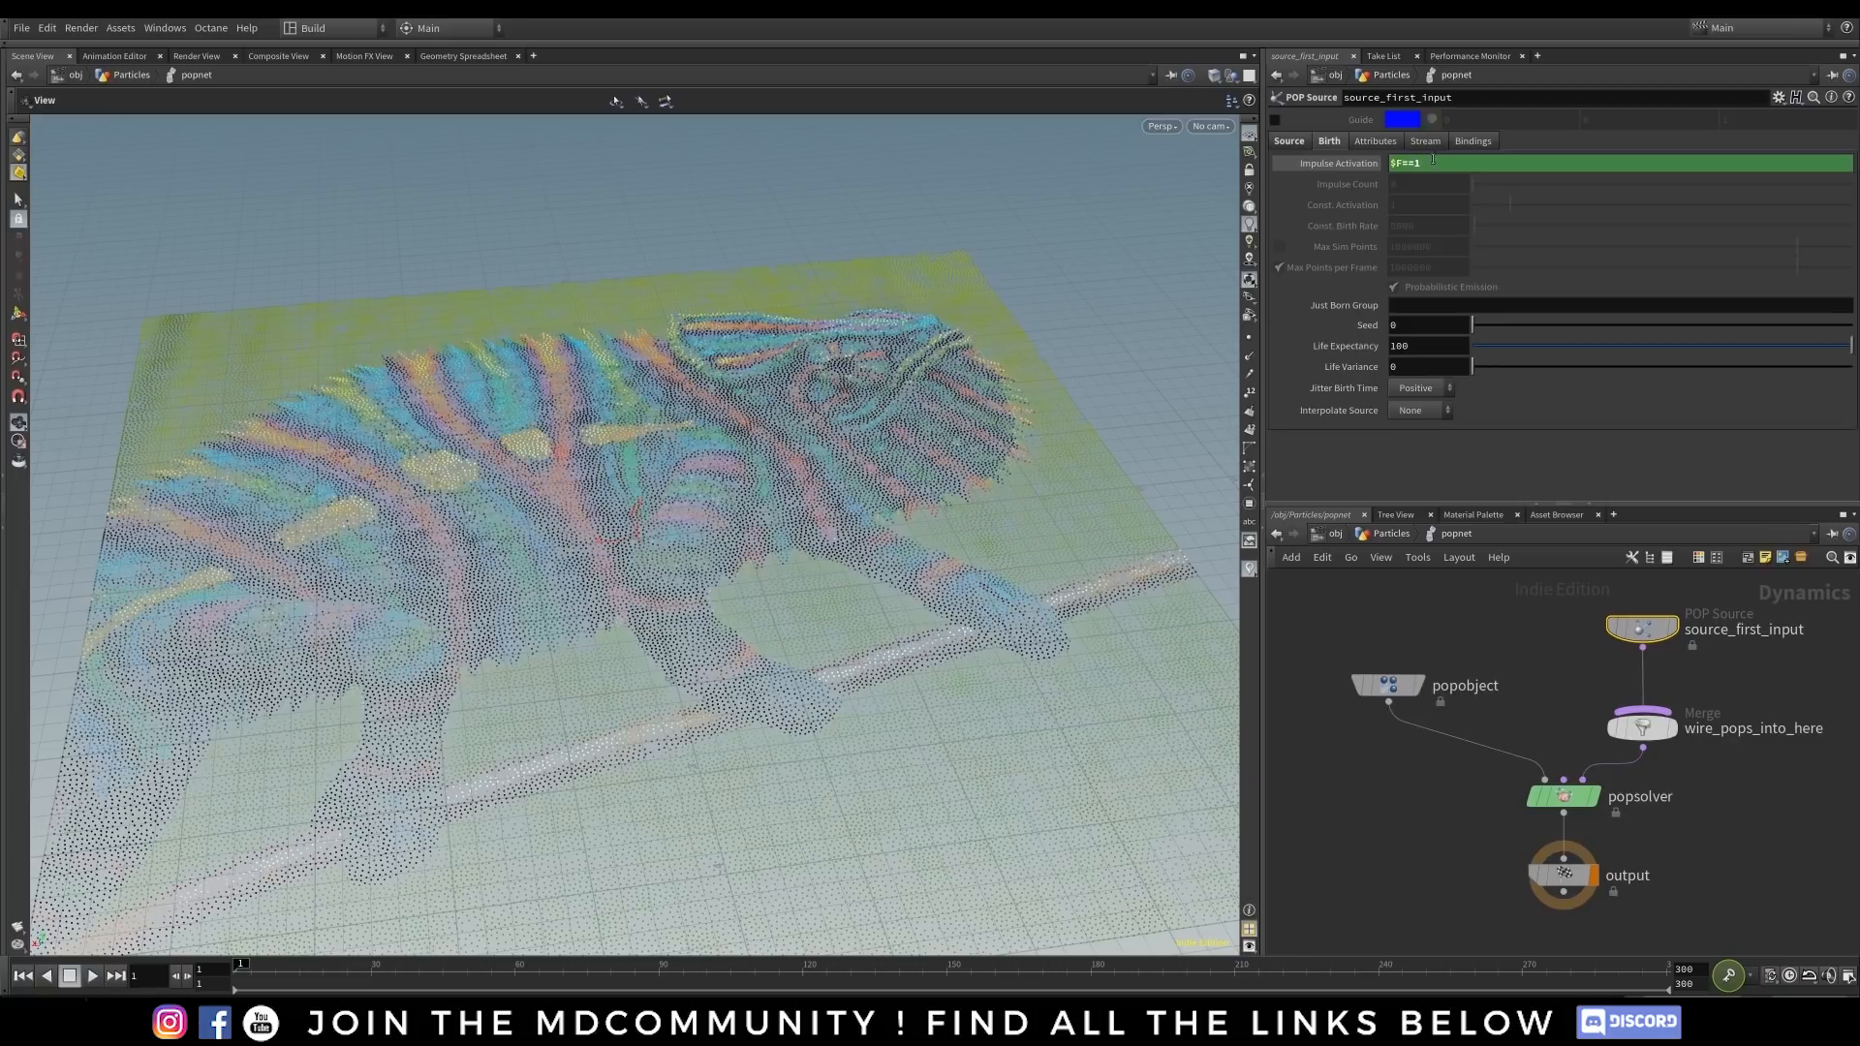
left_click(1371, 165)
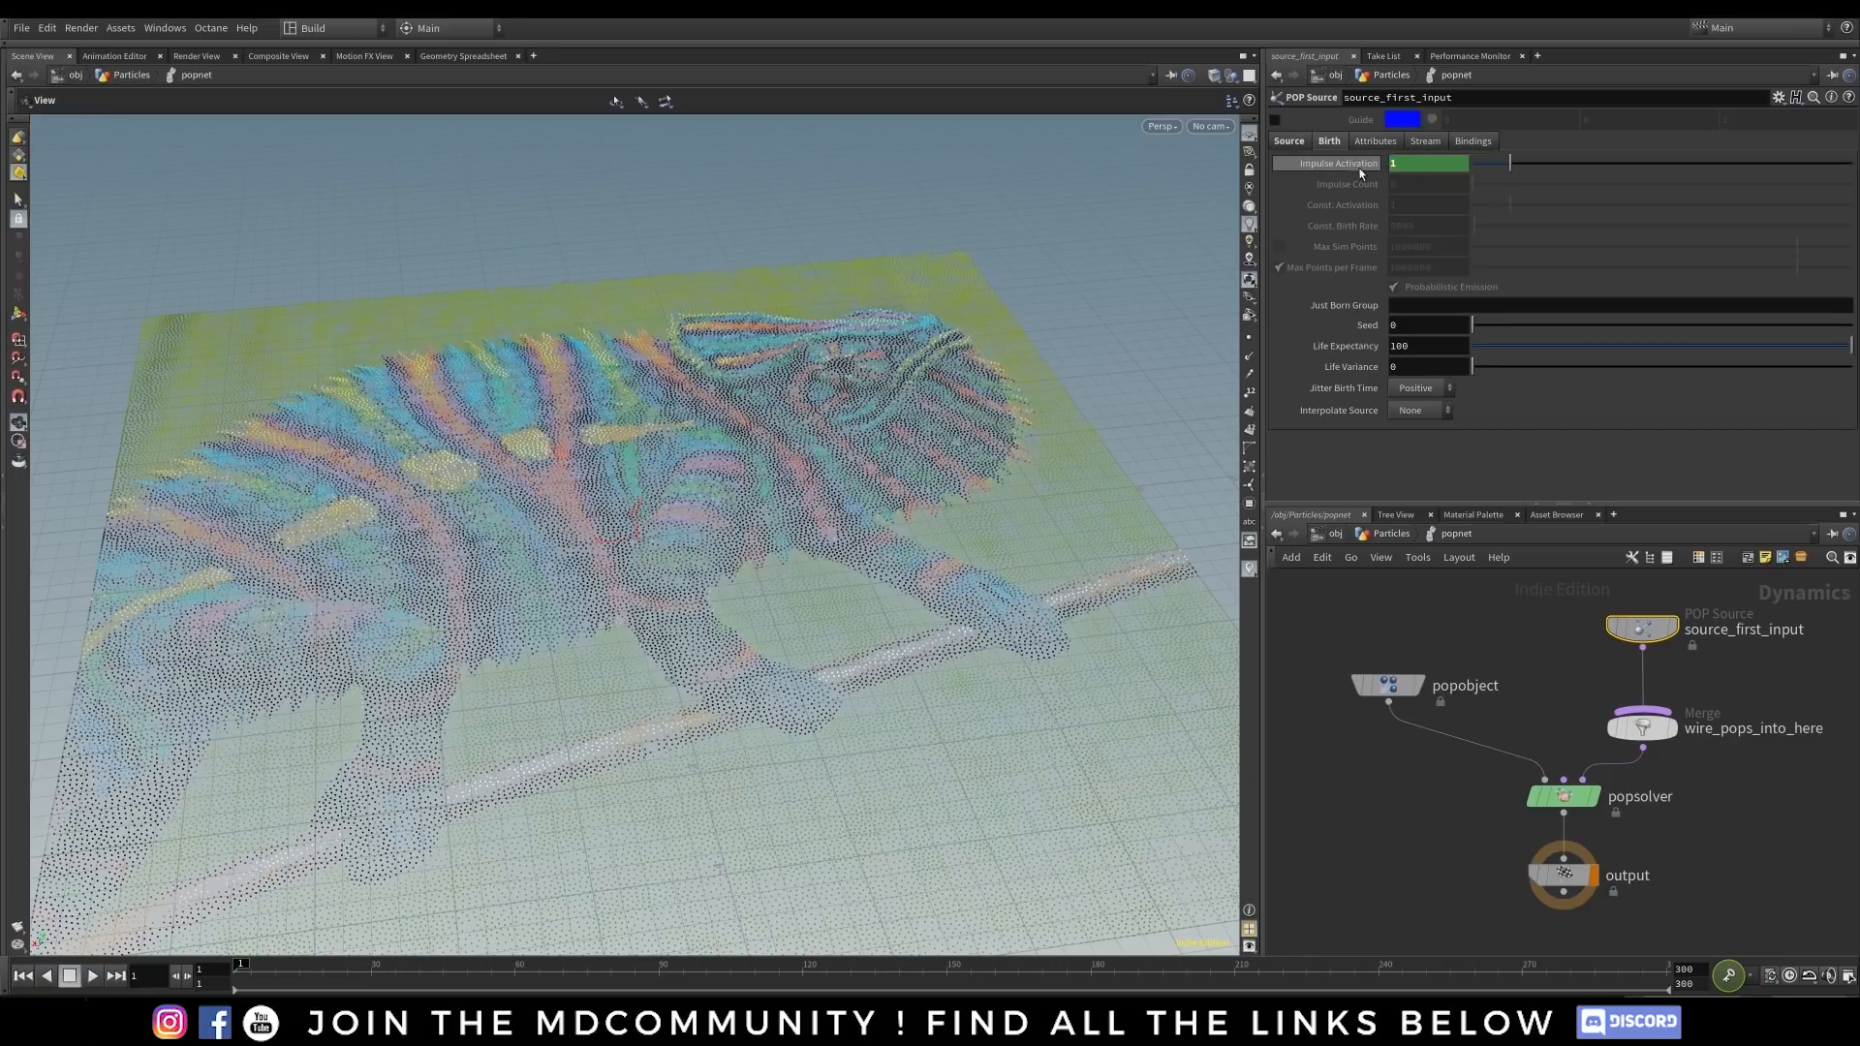
left_click(1374, 164)
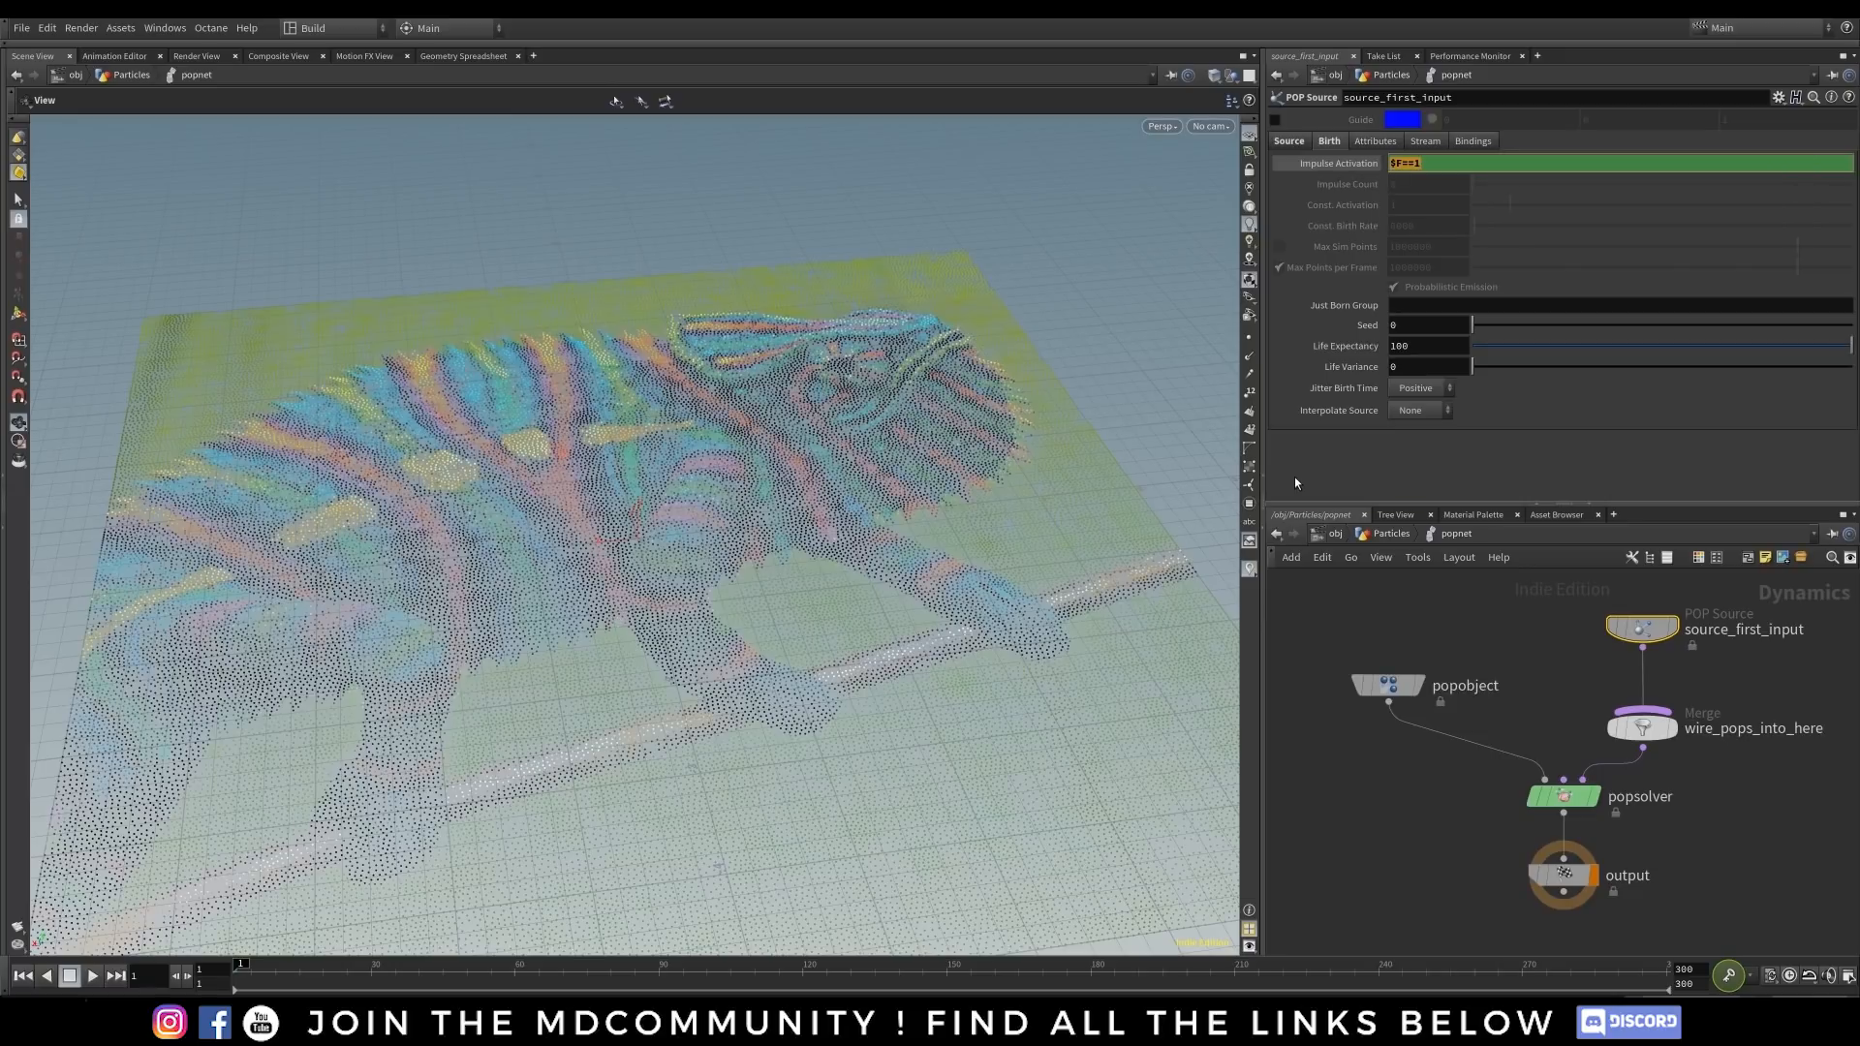
- Replace the Impulse Activation expression with if(($F == 1), 1, 0)
type("if()")
type("()")
type("$F")
type(" == 1,")
key("shift+Left")
key("shift+Left")
key("shift+Left")
key("shift+Left")
key("shift+Left")
key("shift+Left")
key("shift+Left")
key("shift+Left")
key("Right")
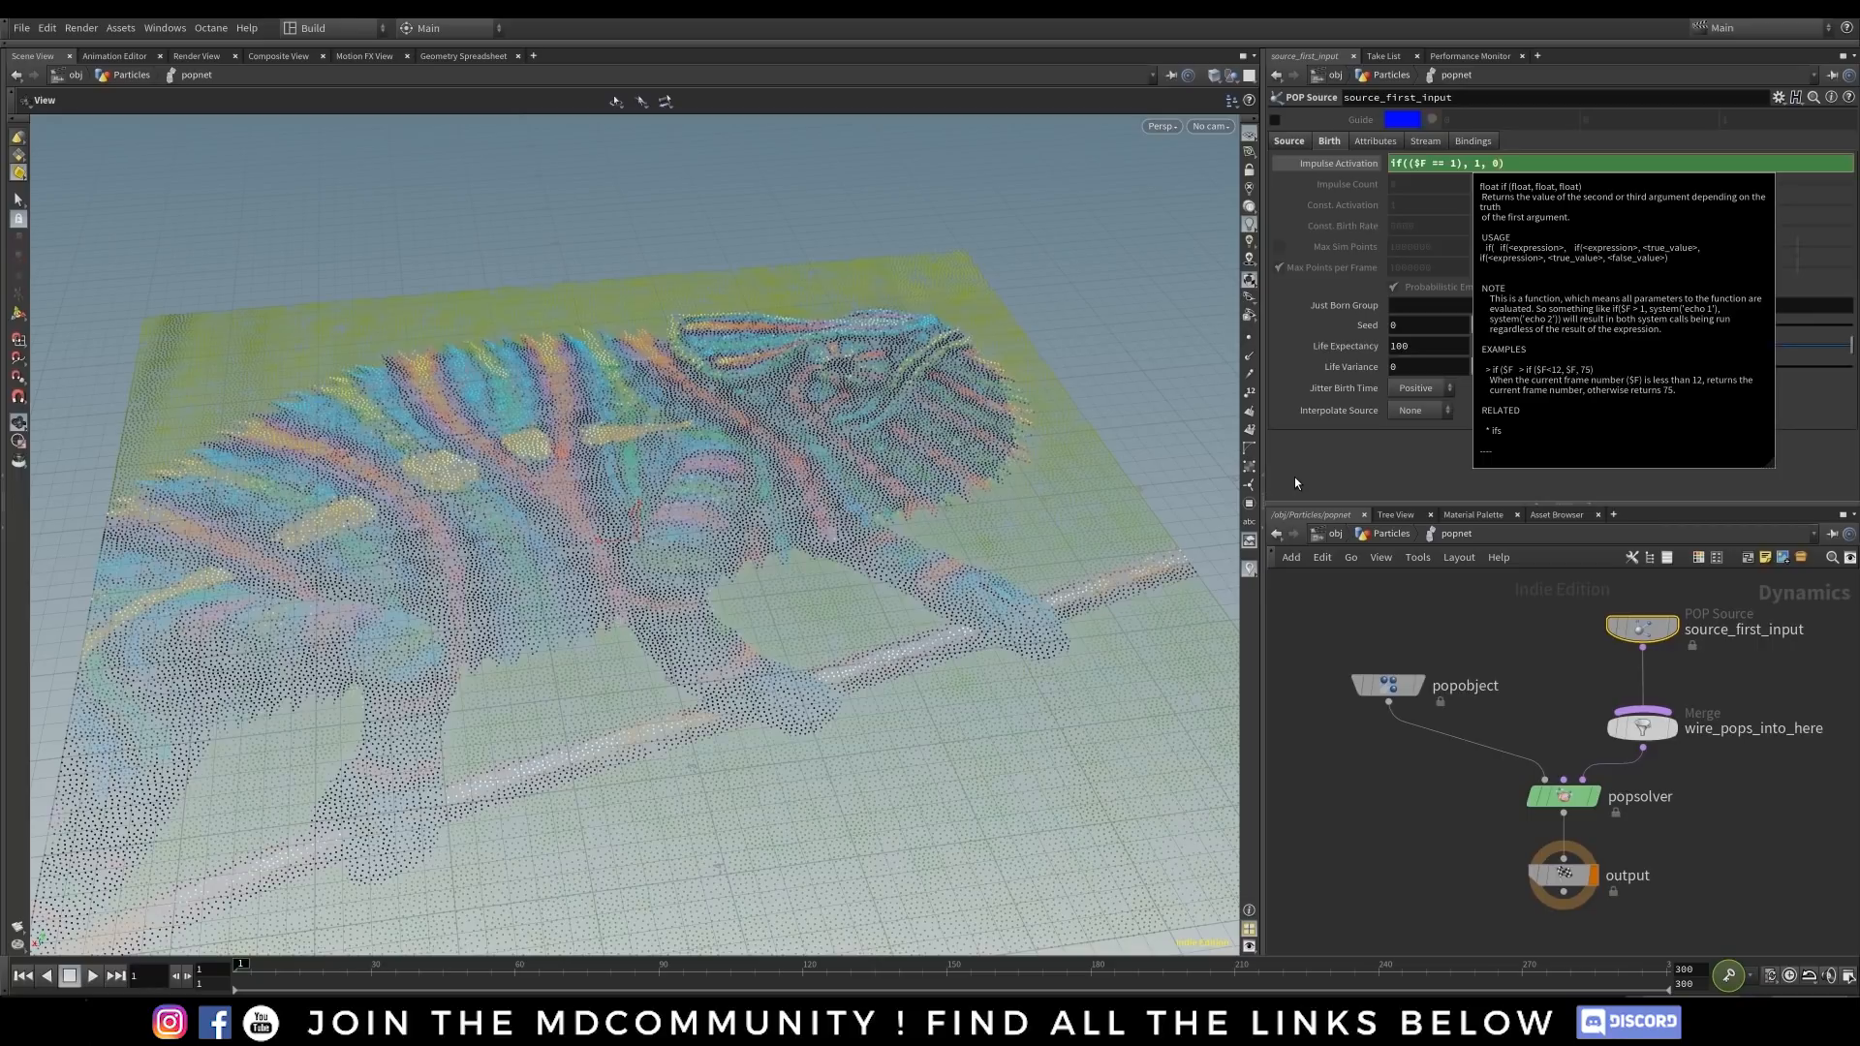
left_click(1390, 476)
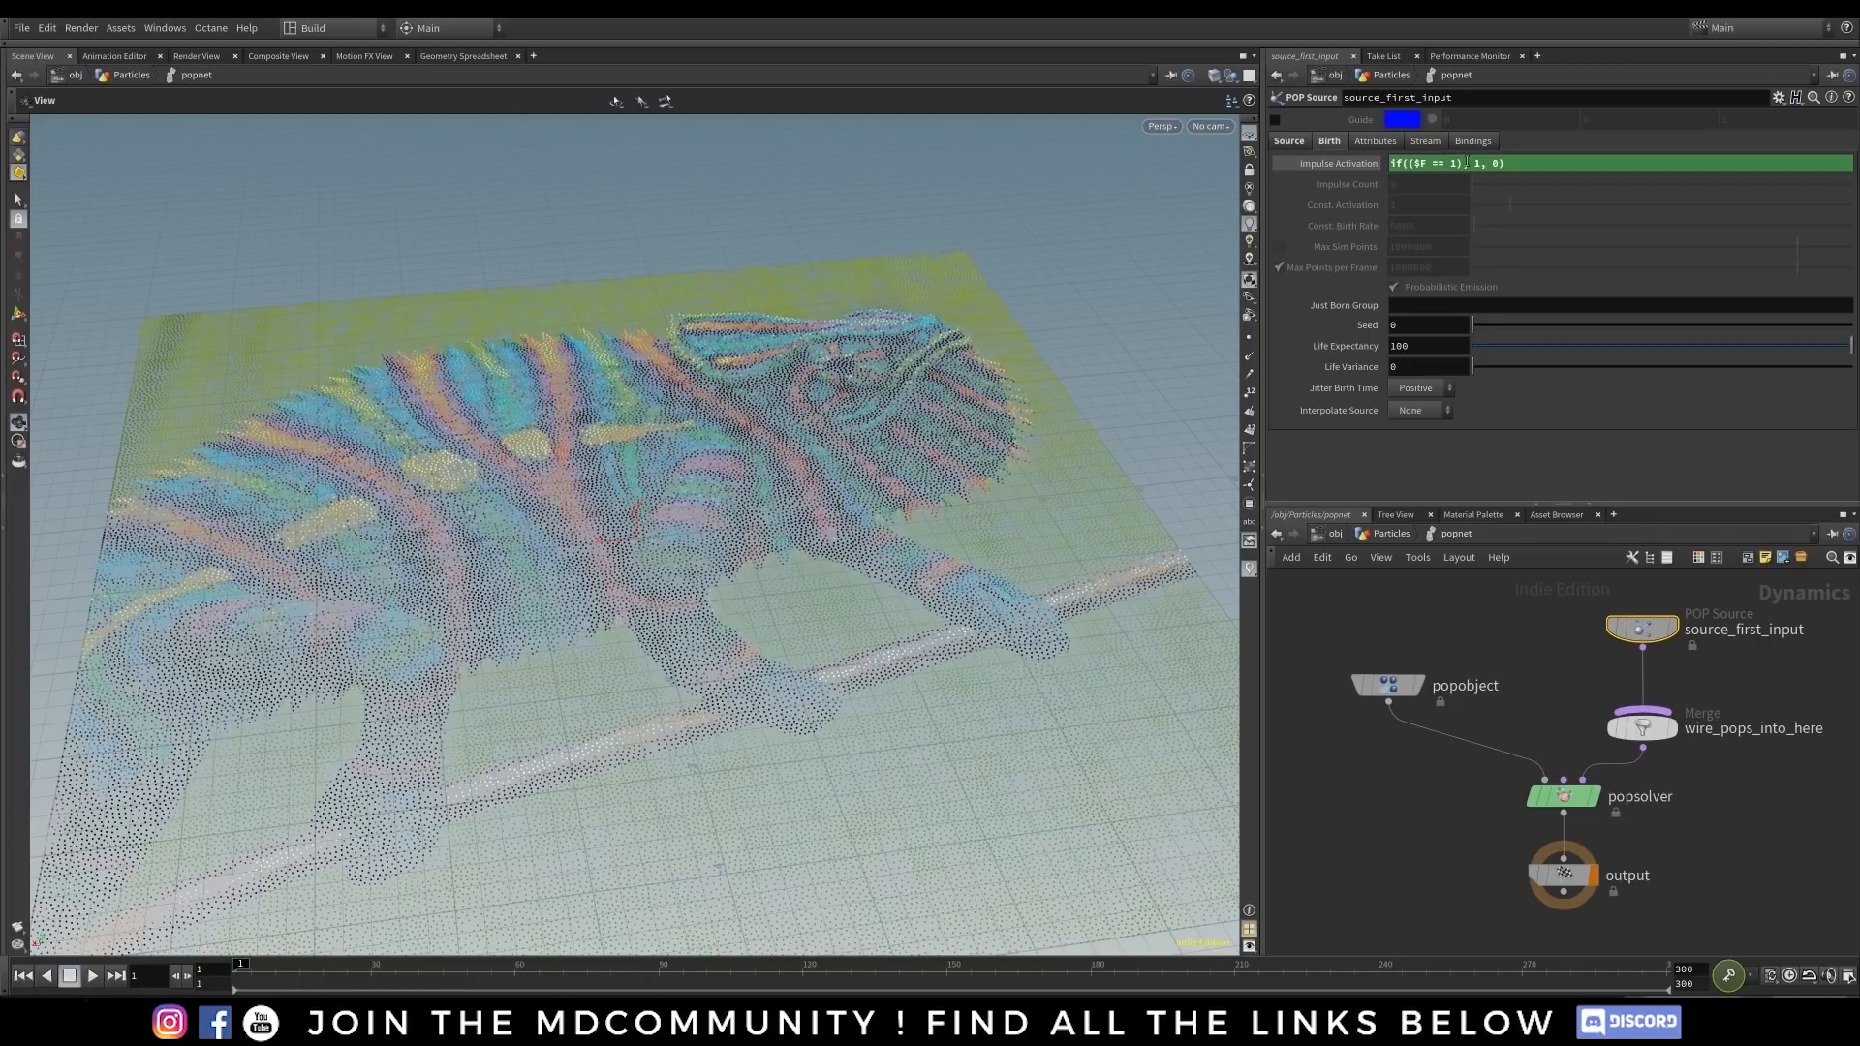
- Change the condition in the Impulse Activation expression to $F % 30 == 0
left_click(1445, 163)
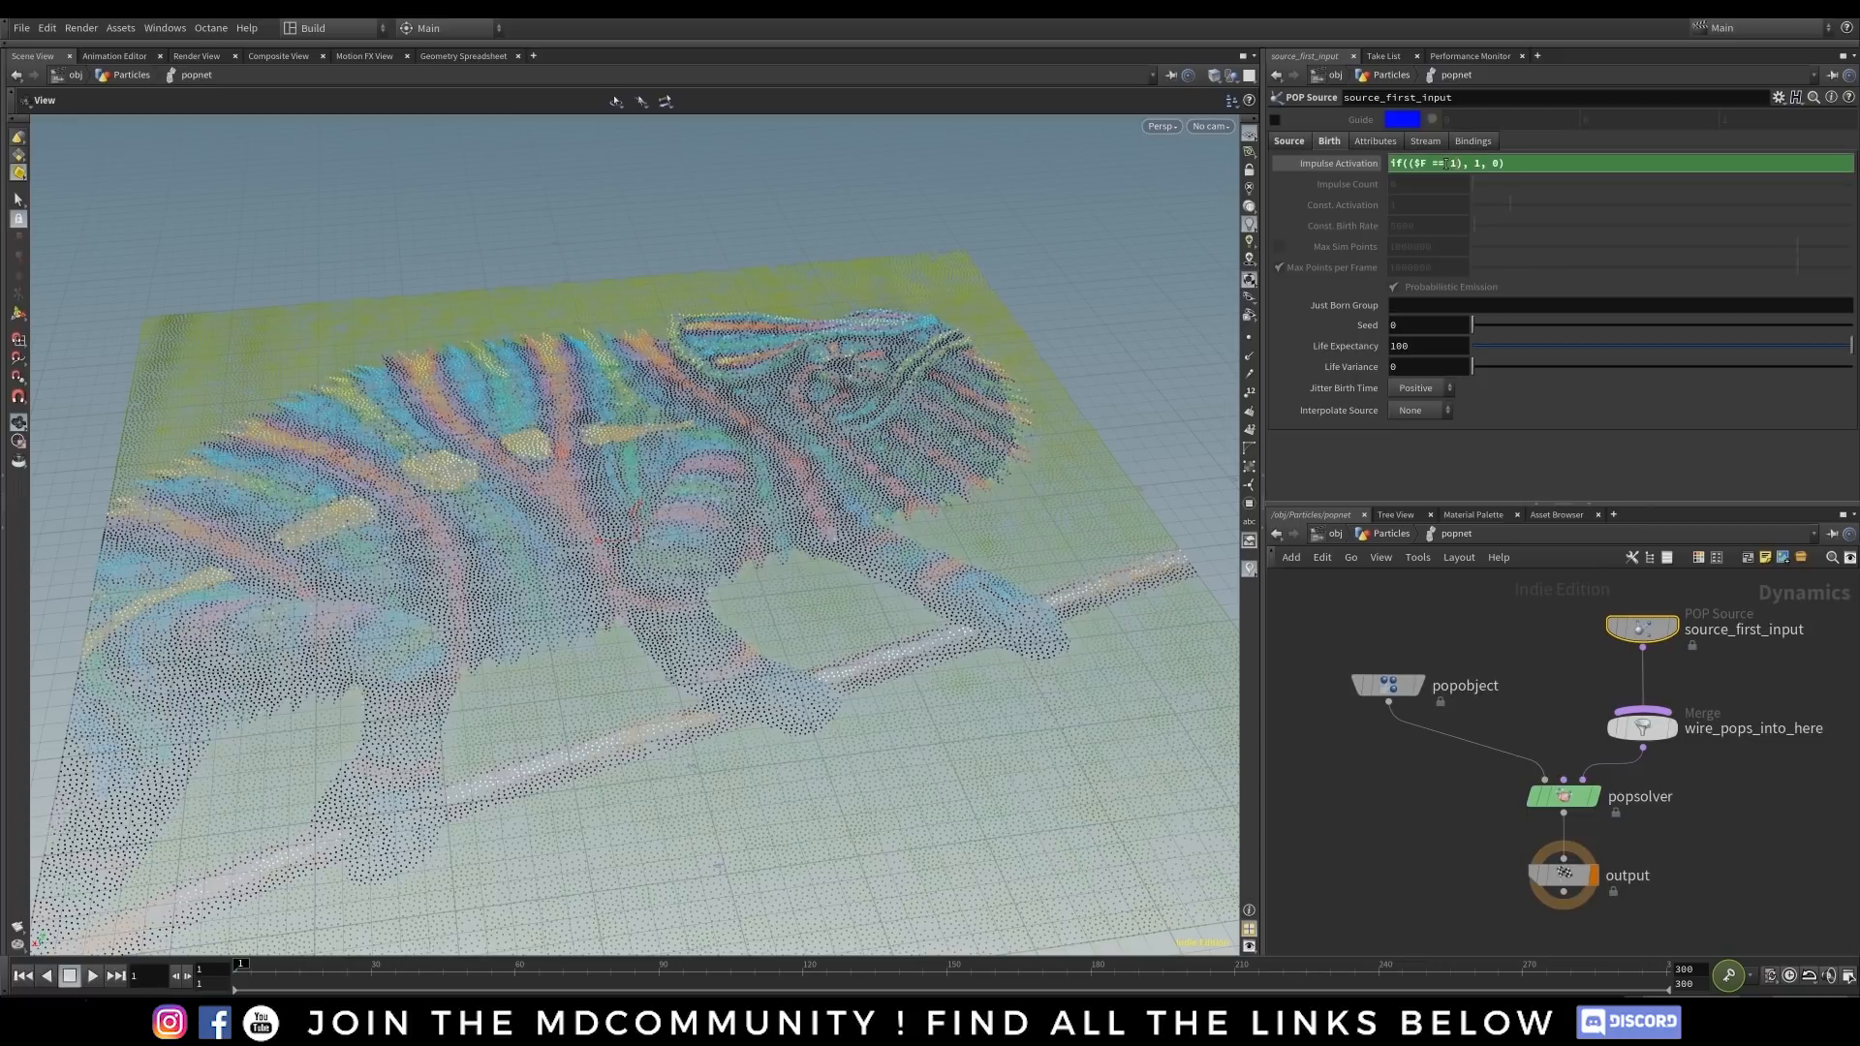
left_click_drag(1433, 163, 1456, 163)
type("% 30 == 0")
- Play the simulation, go to frame 30, and check the evaluated value of Impulse Activation
left_click(93, 975)
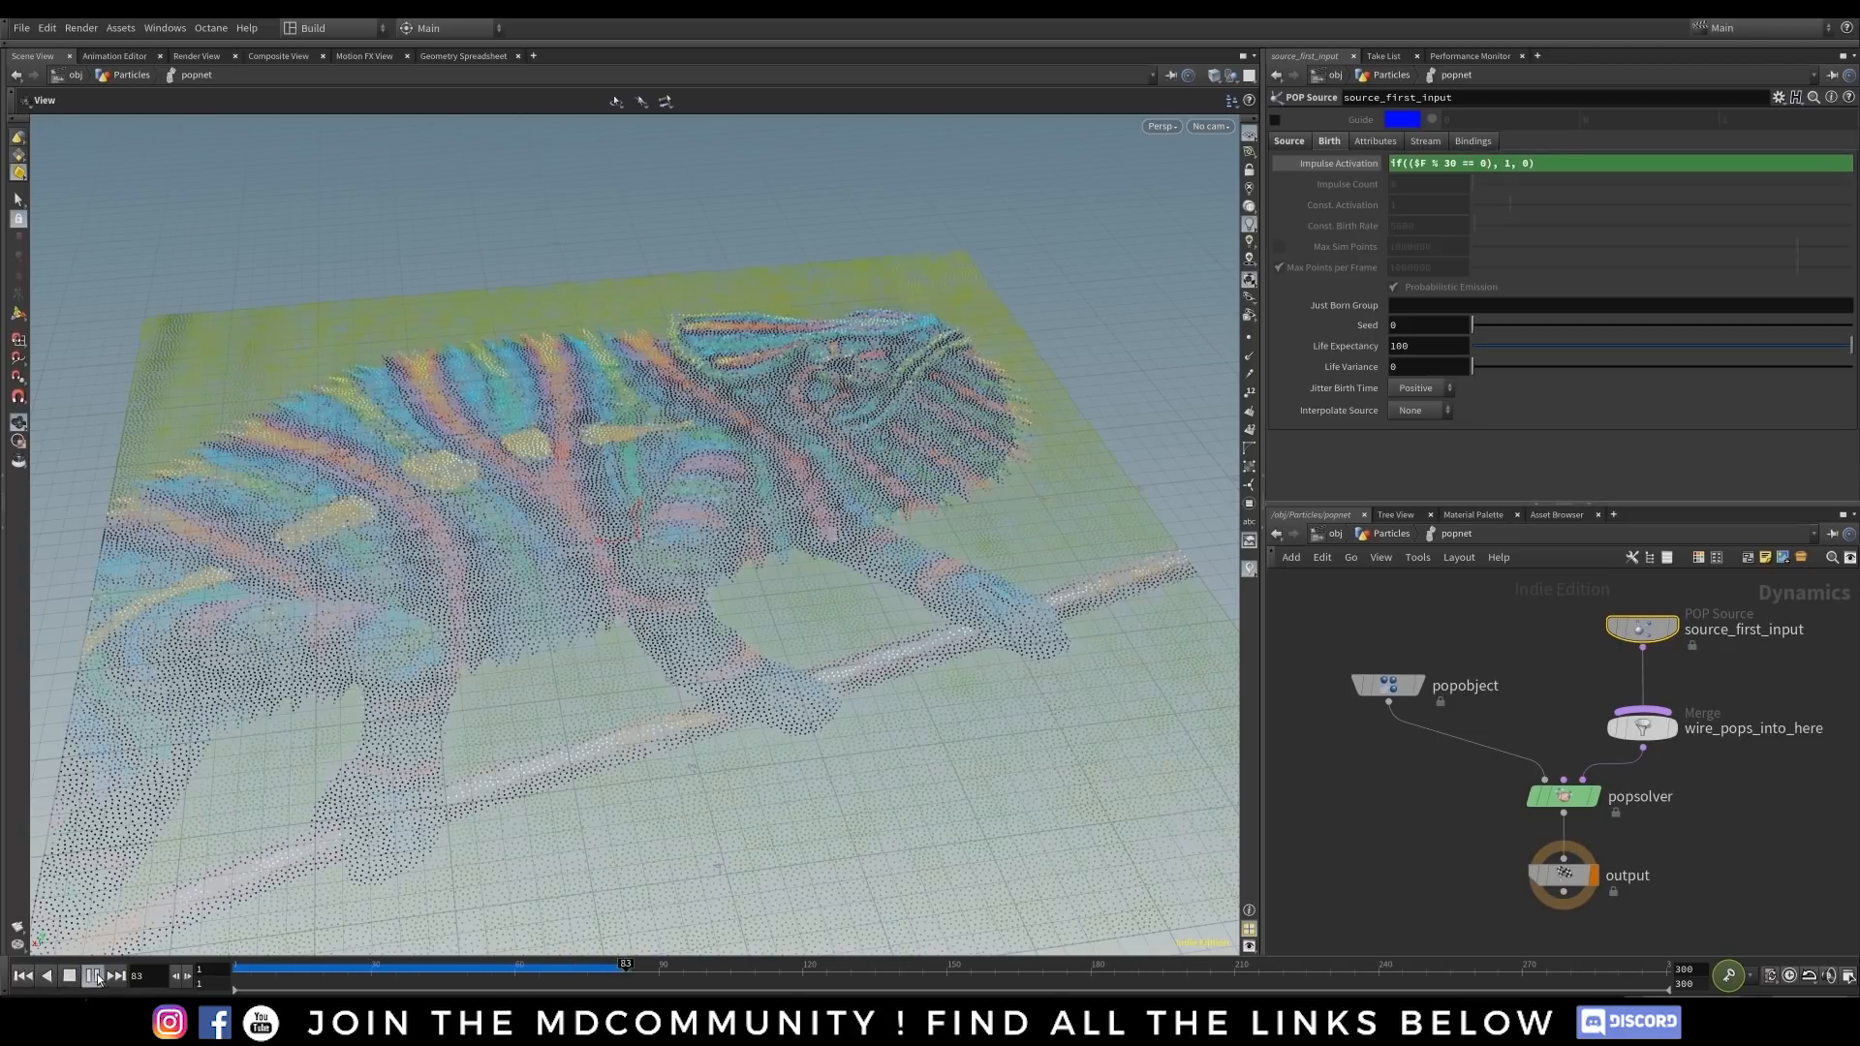
left_click(94, 976)
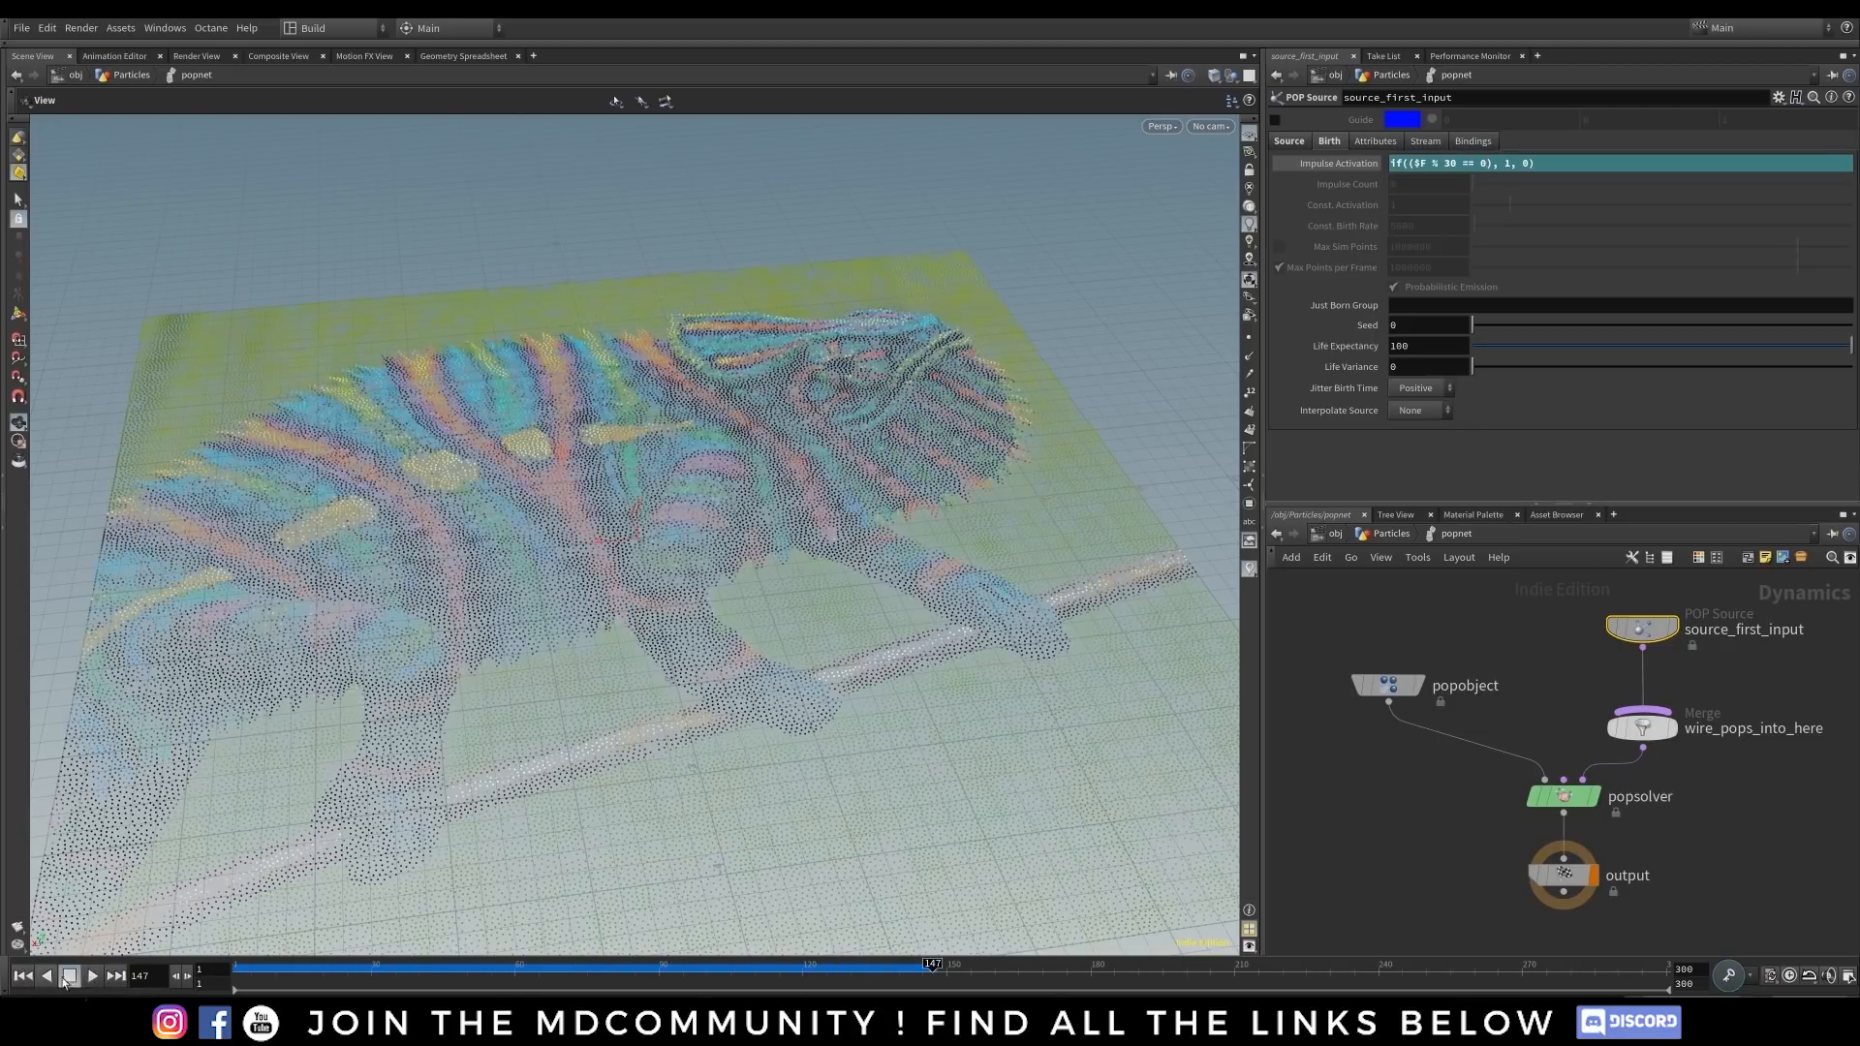
left_click(164, 979)
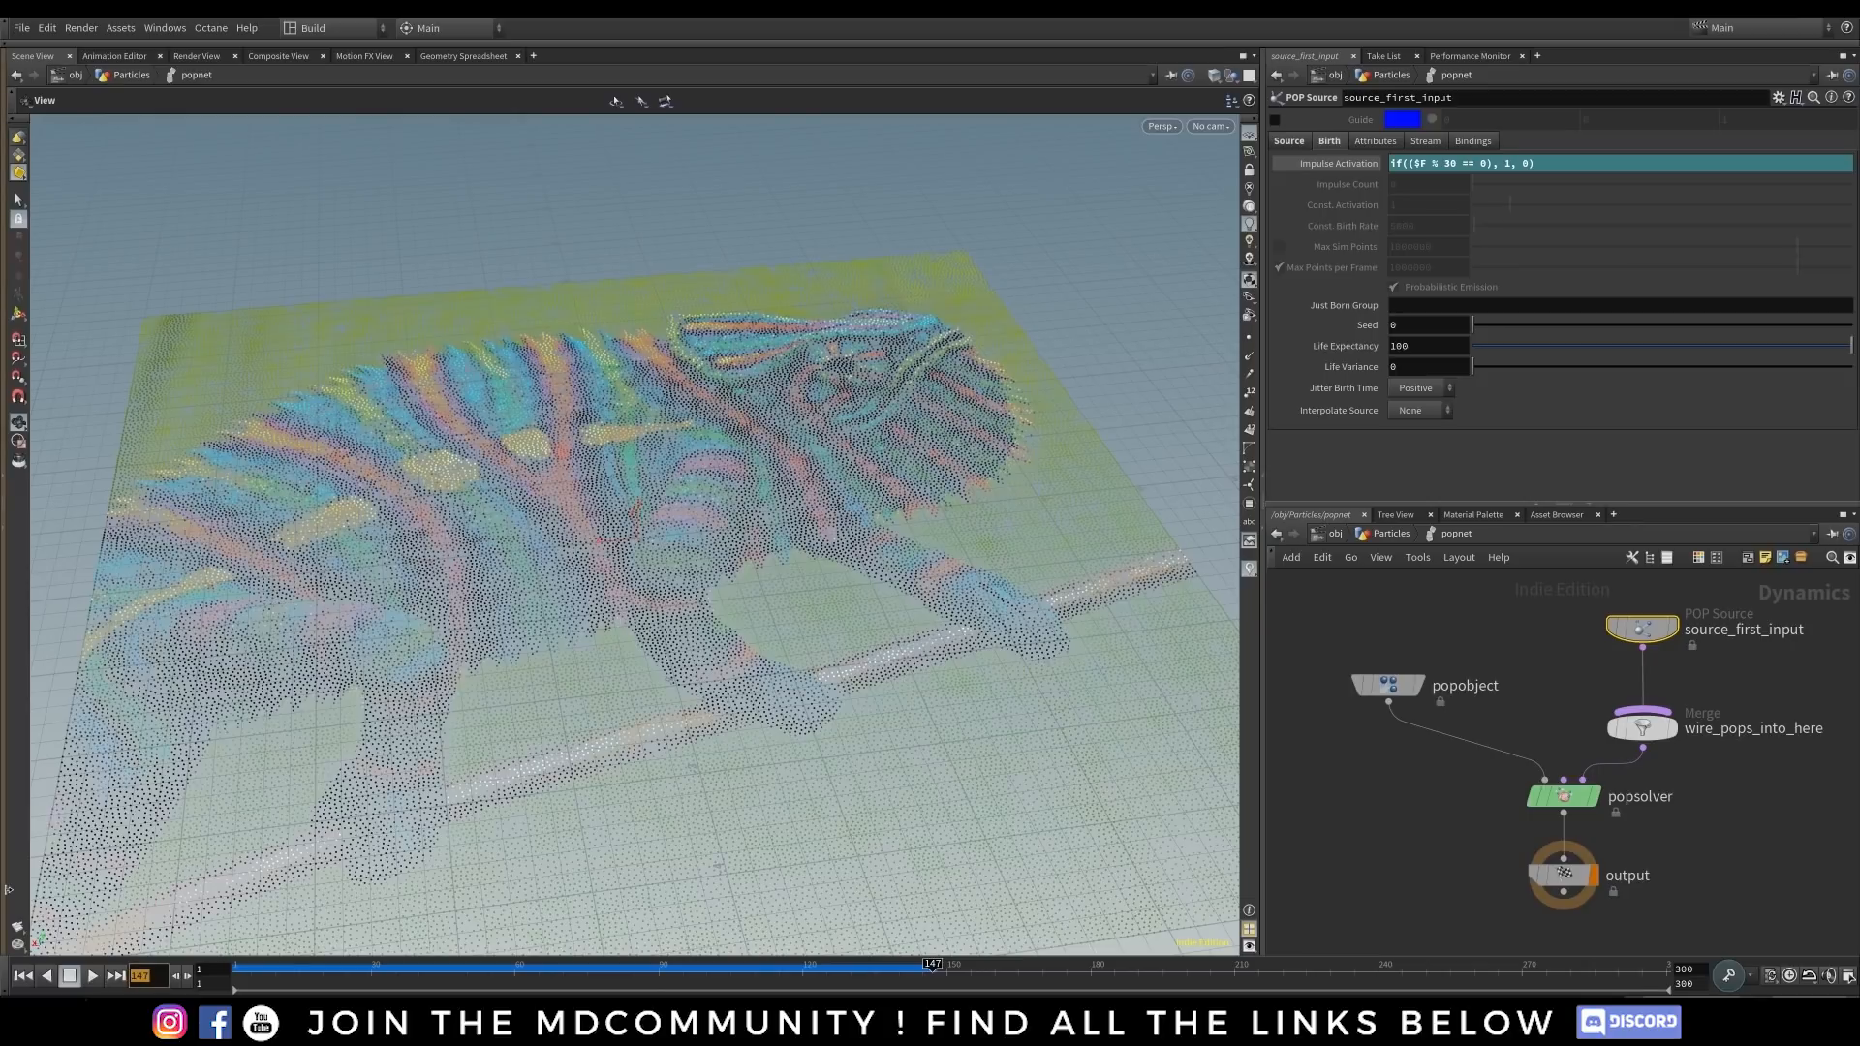
type("30")
key("Return")
left_click(1338, 163)
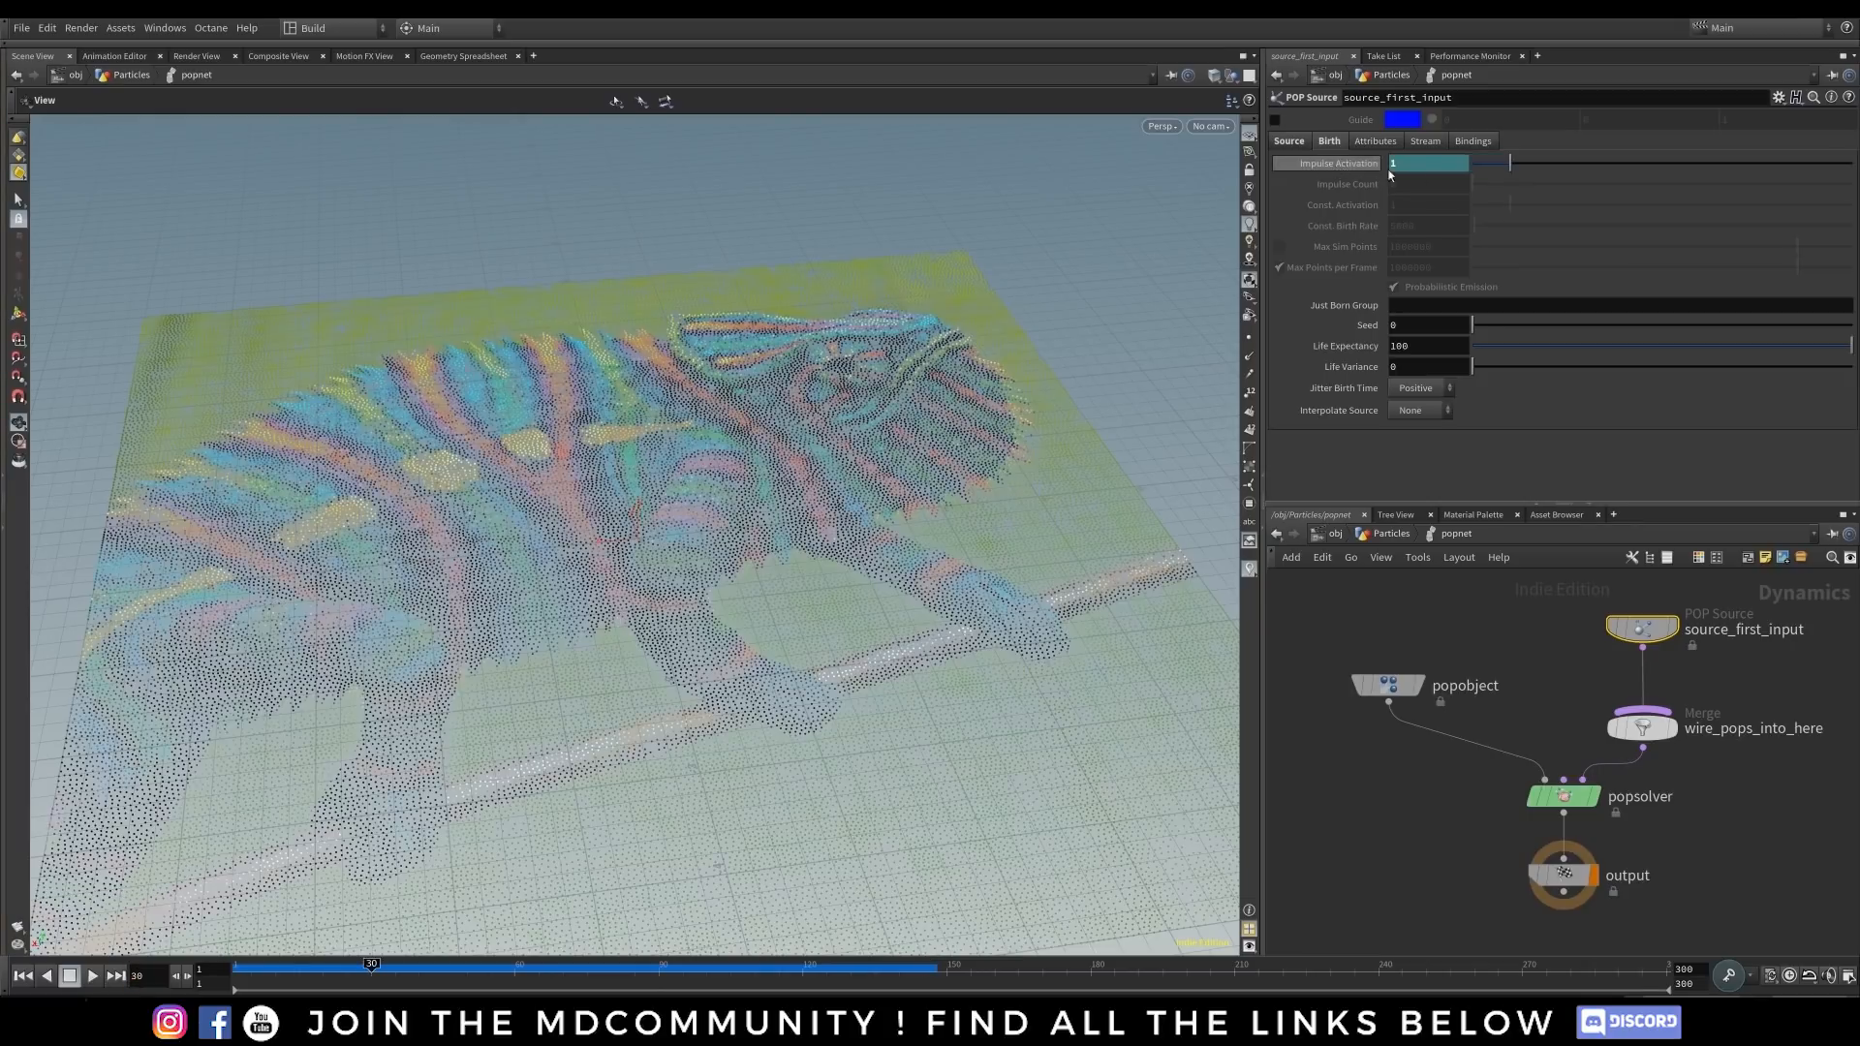
- Check the evaluated Impulse Activation value one frame after frame 30 and at frame 60, and return to frame 1
key("Right")
left_click(147, 975)
type("60")
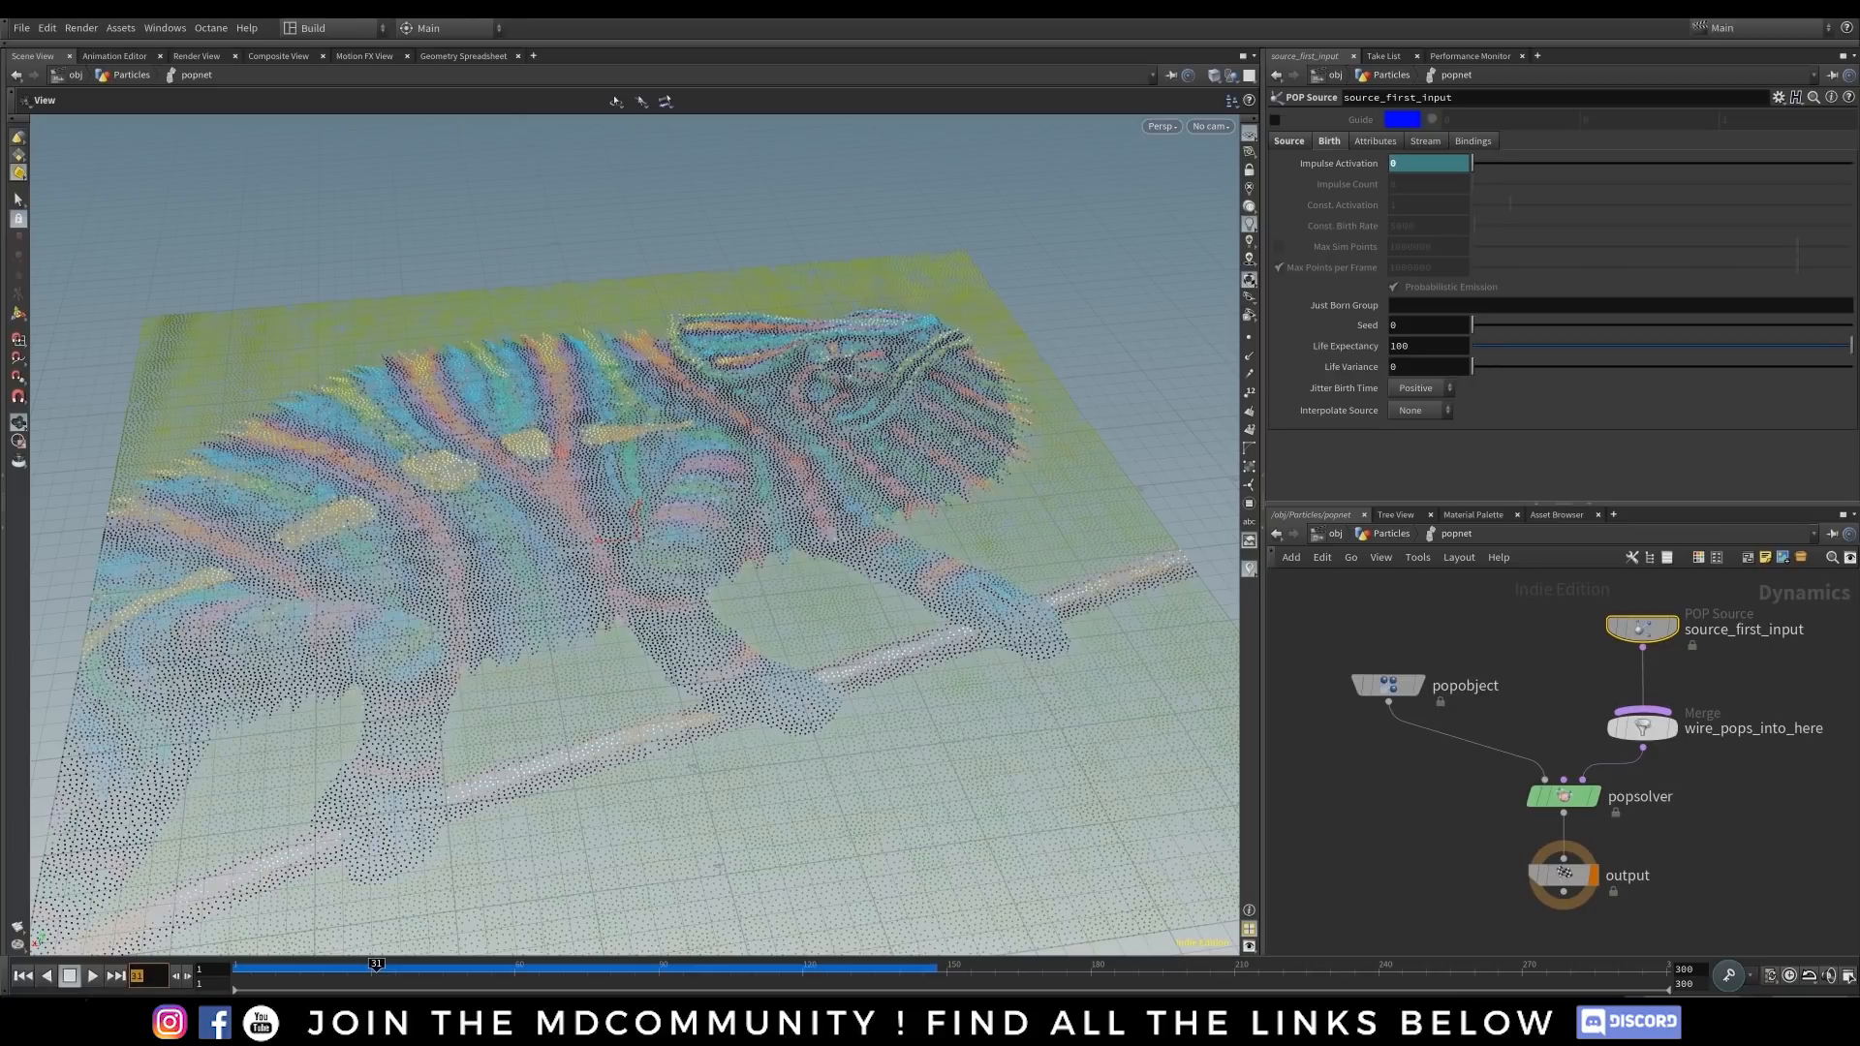
key("Return")
left_click(22, 975)
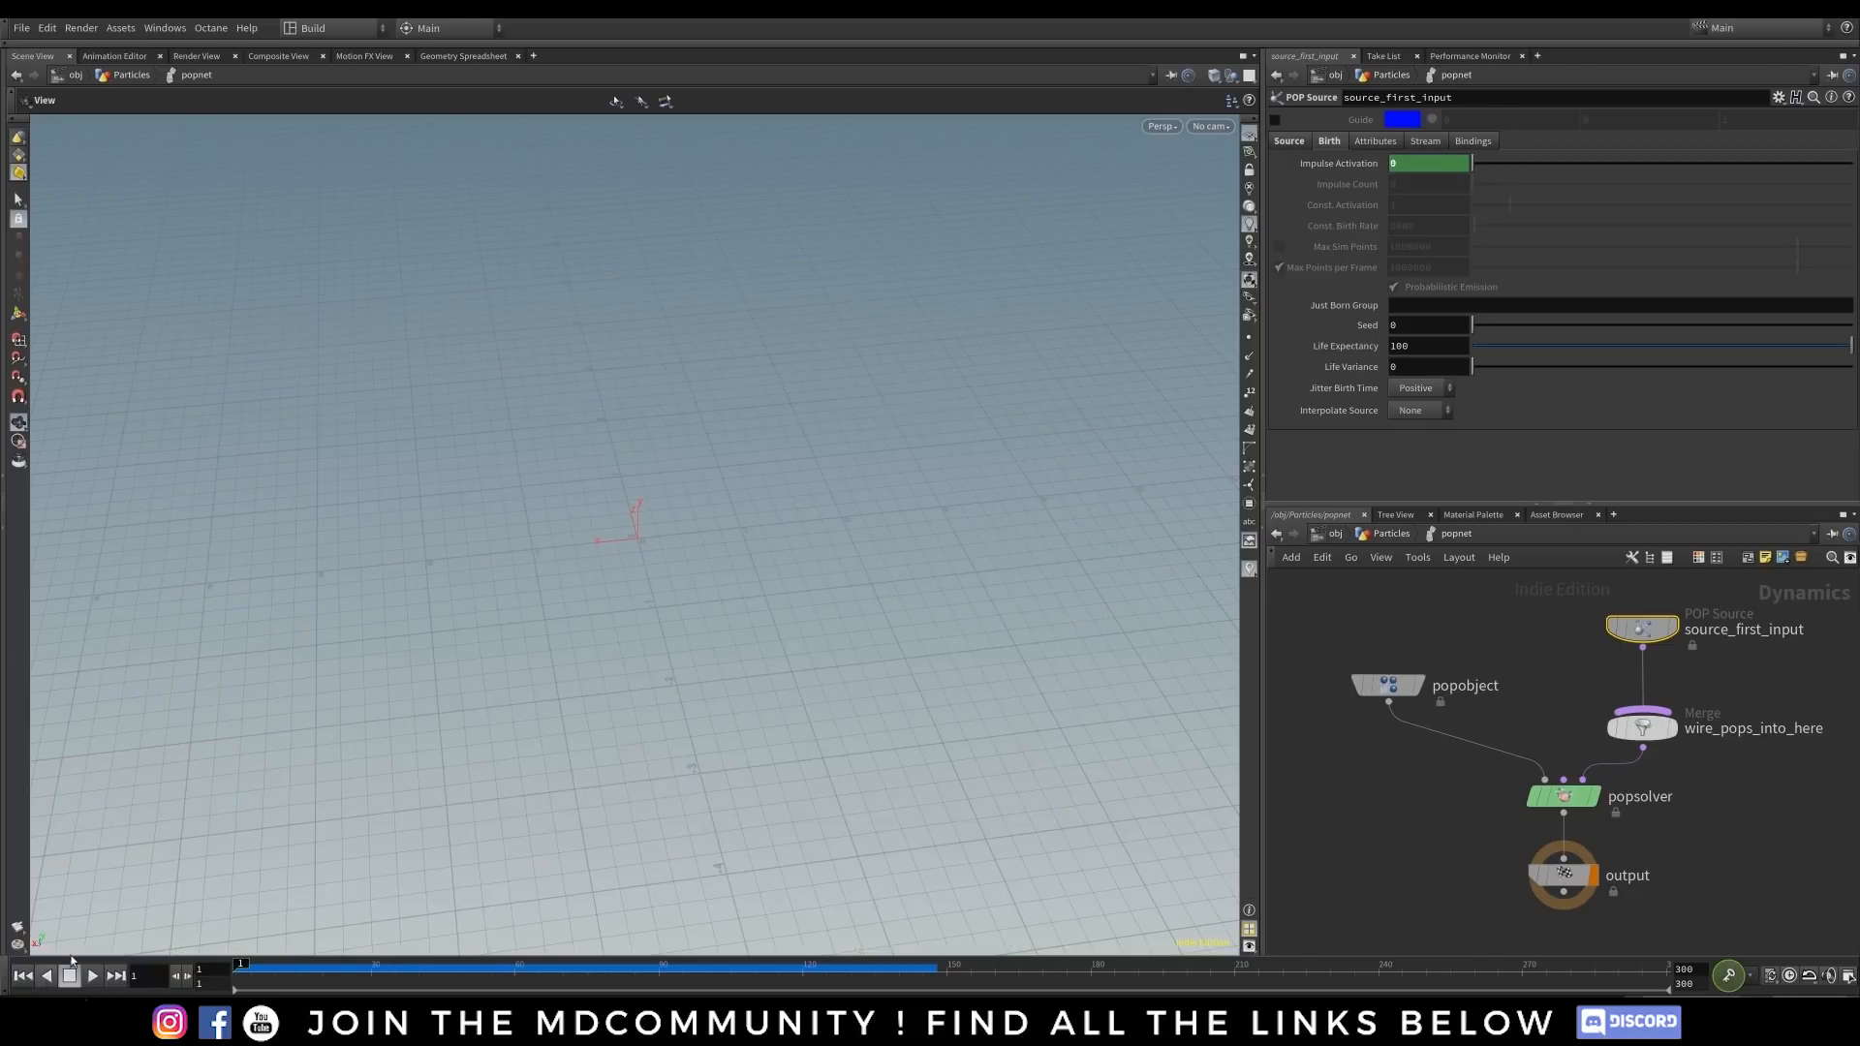
- Change the condition in the Impulse Activation expression to $F == 1, keeping the results 1 and 0
left_click(1337, 164)
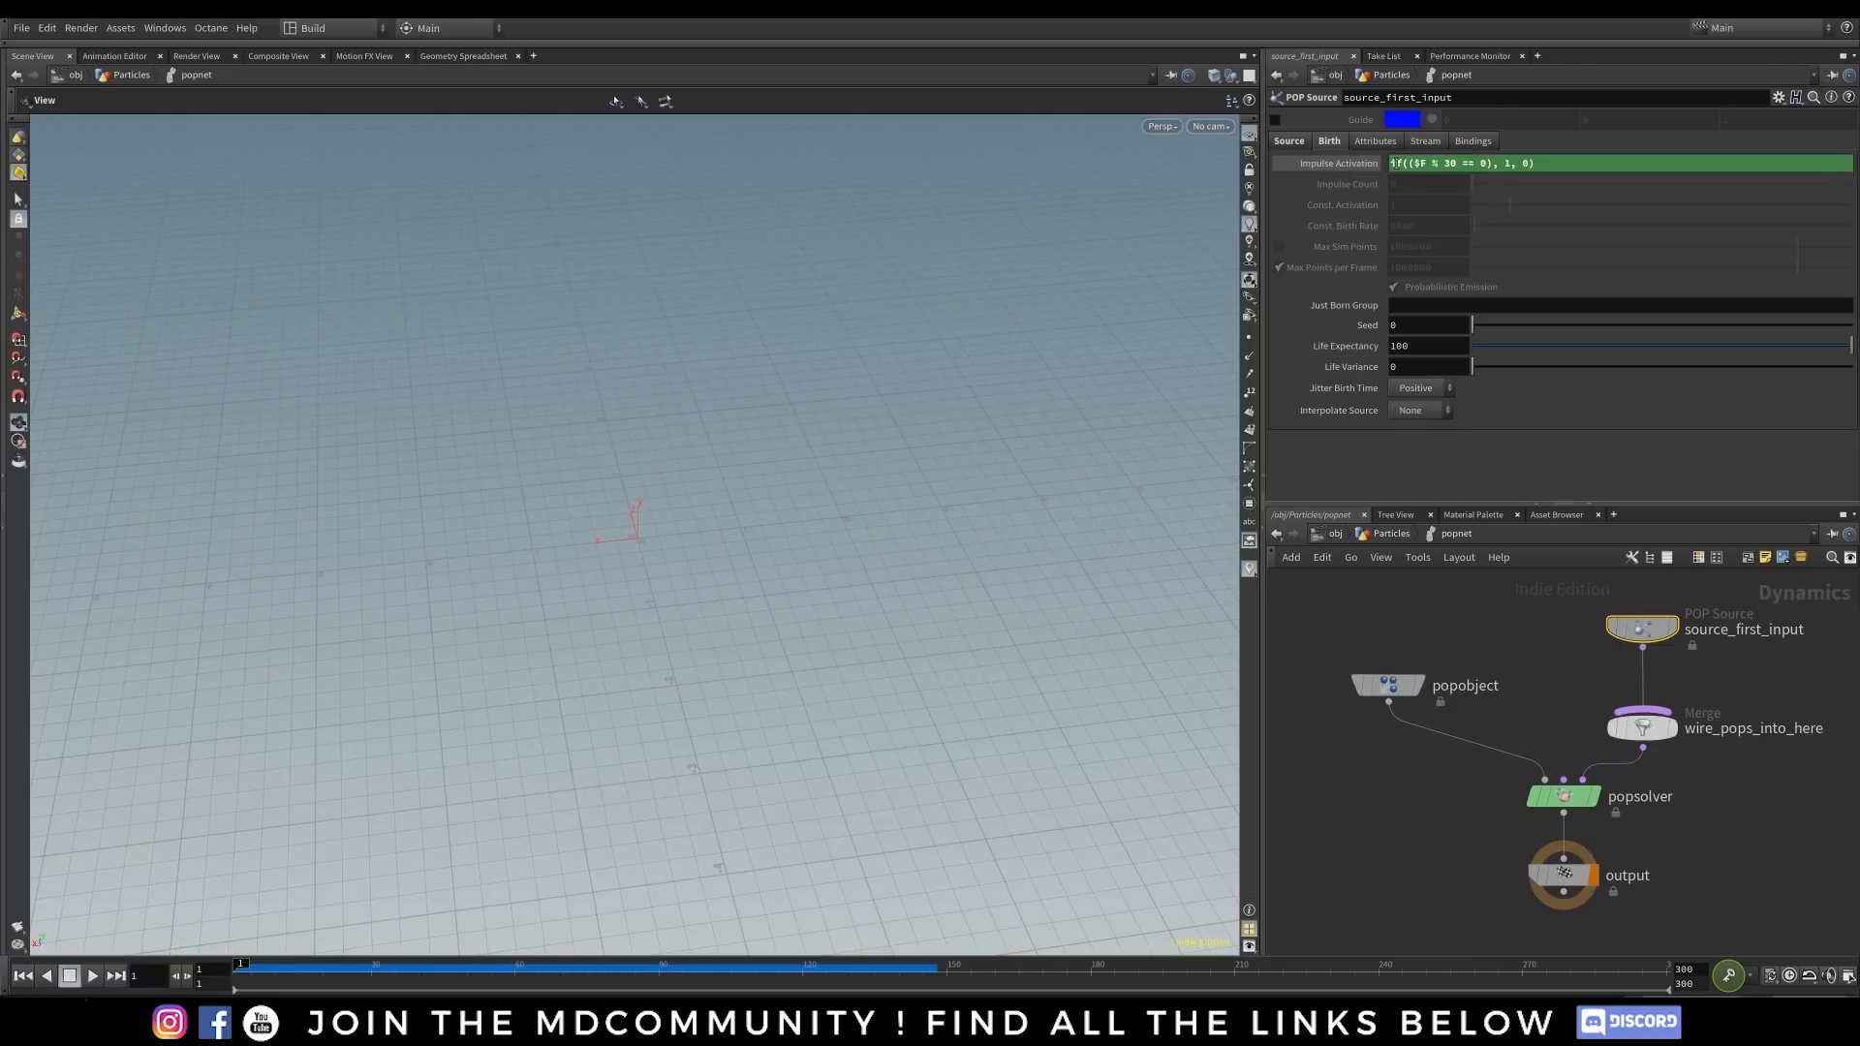
mouse_move(1394, 164)
left_mouse_down()
mouse_move(1543, 164)
mouse_move(1431, 163)
left_mouse_up()
left_click(1496, 169)
left_click(1470, 163)
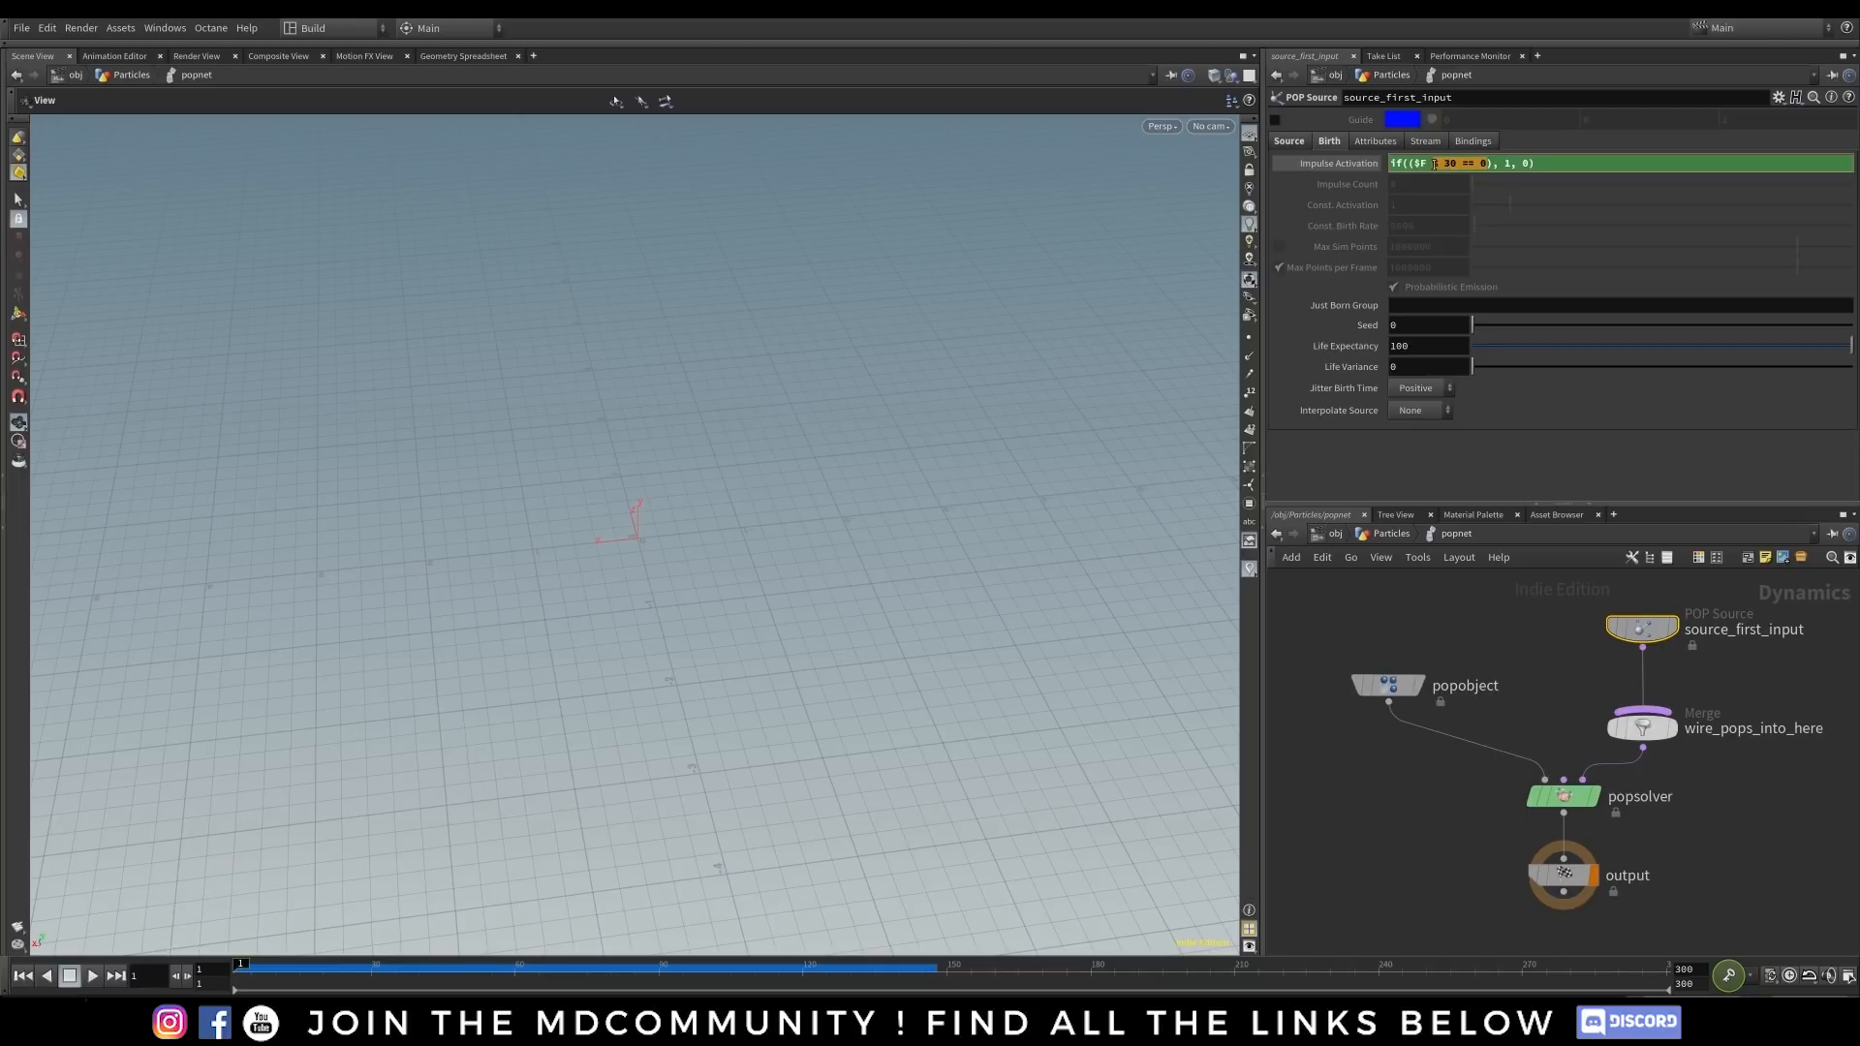
type("==1")
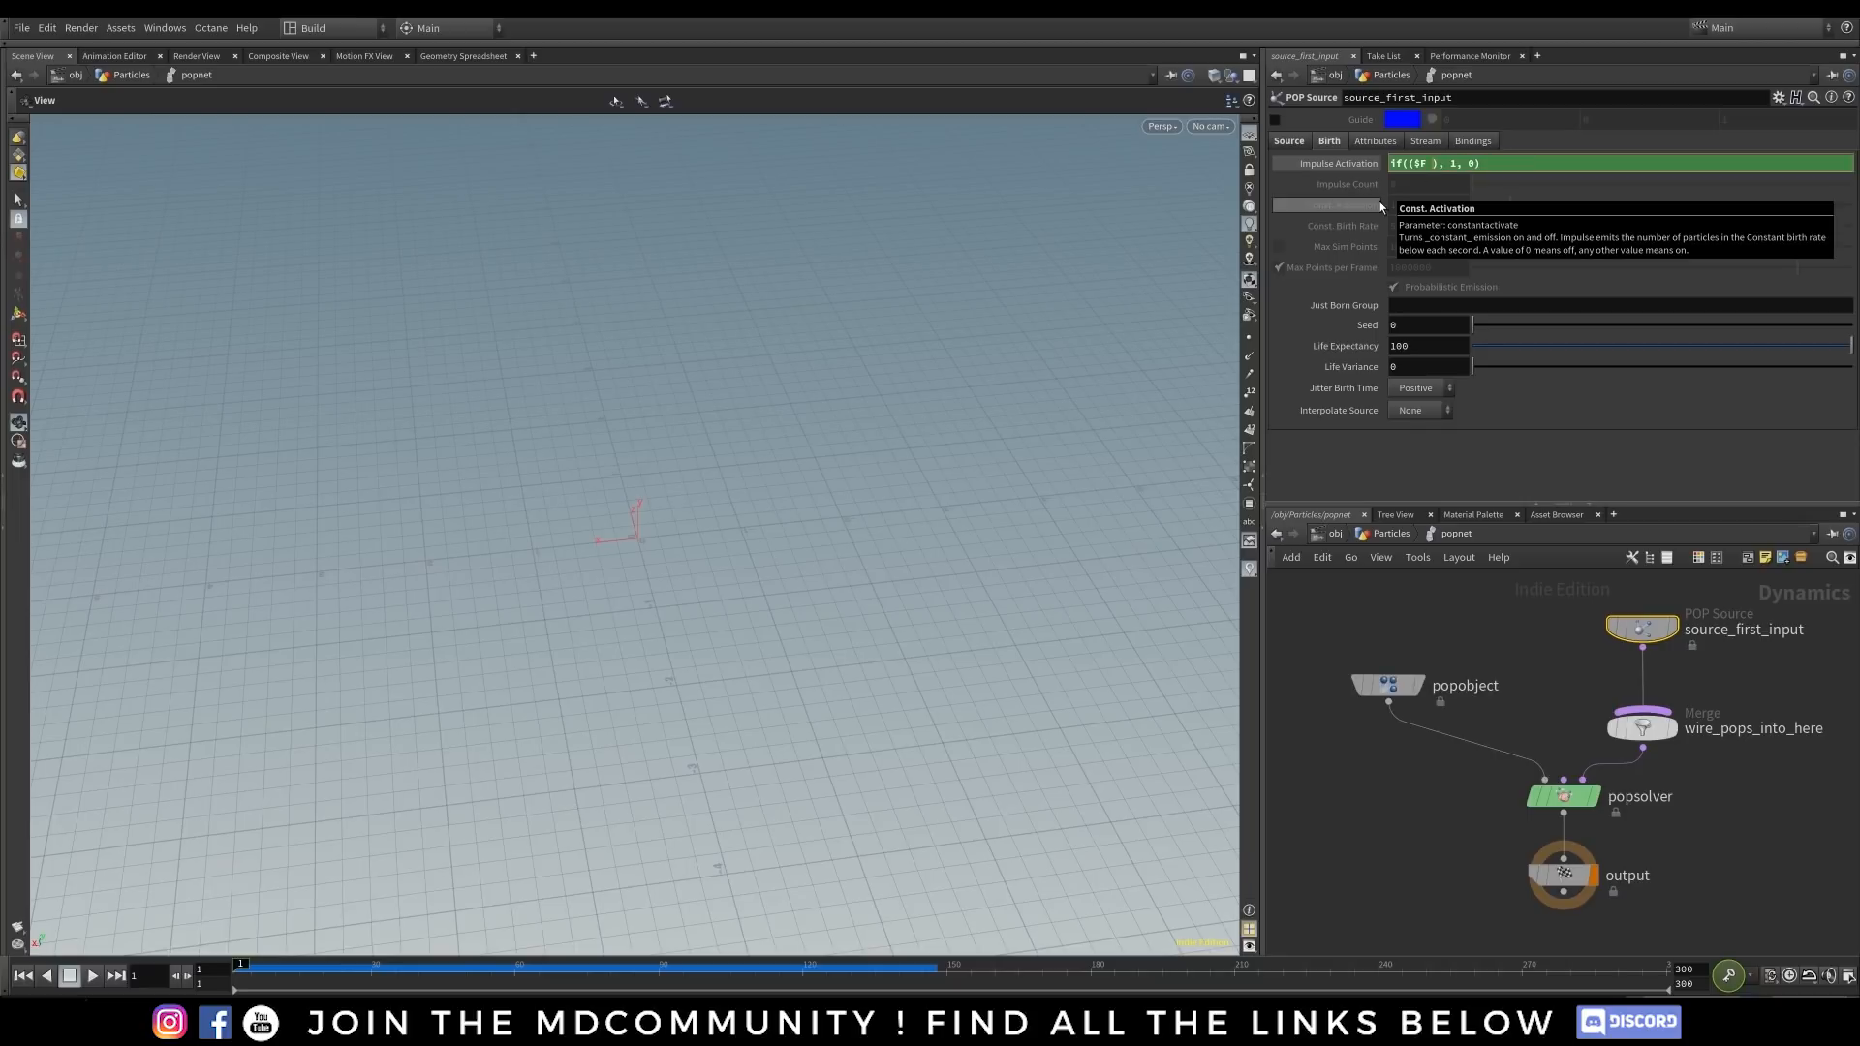
key("Left")
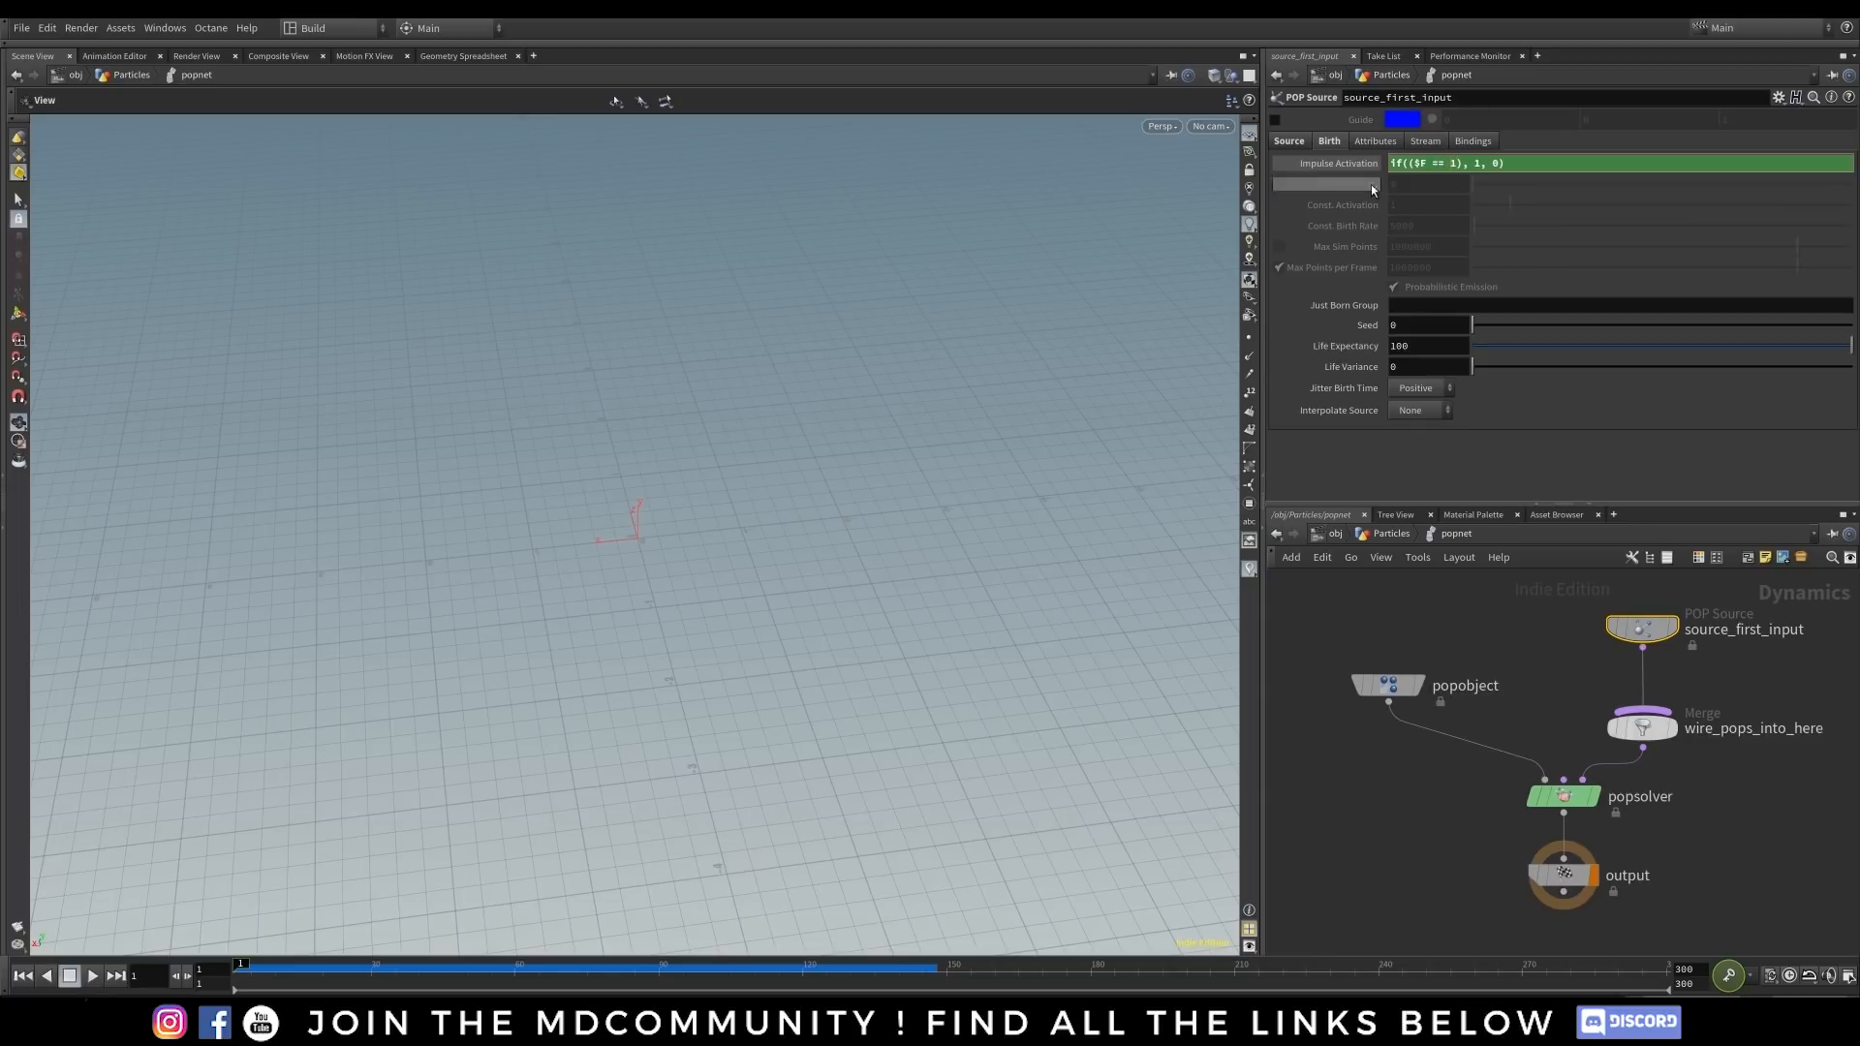
left_click(1370, 469)
- Play the emission simulation, rewind to frame 1, and display the copytopoints1 result in the Particles network
left_click_drag(1415, 162, 1450, 163)
left_click(1453, 163)
double_click(1477, 162)
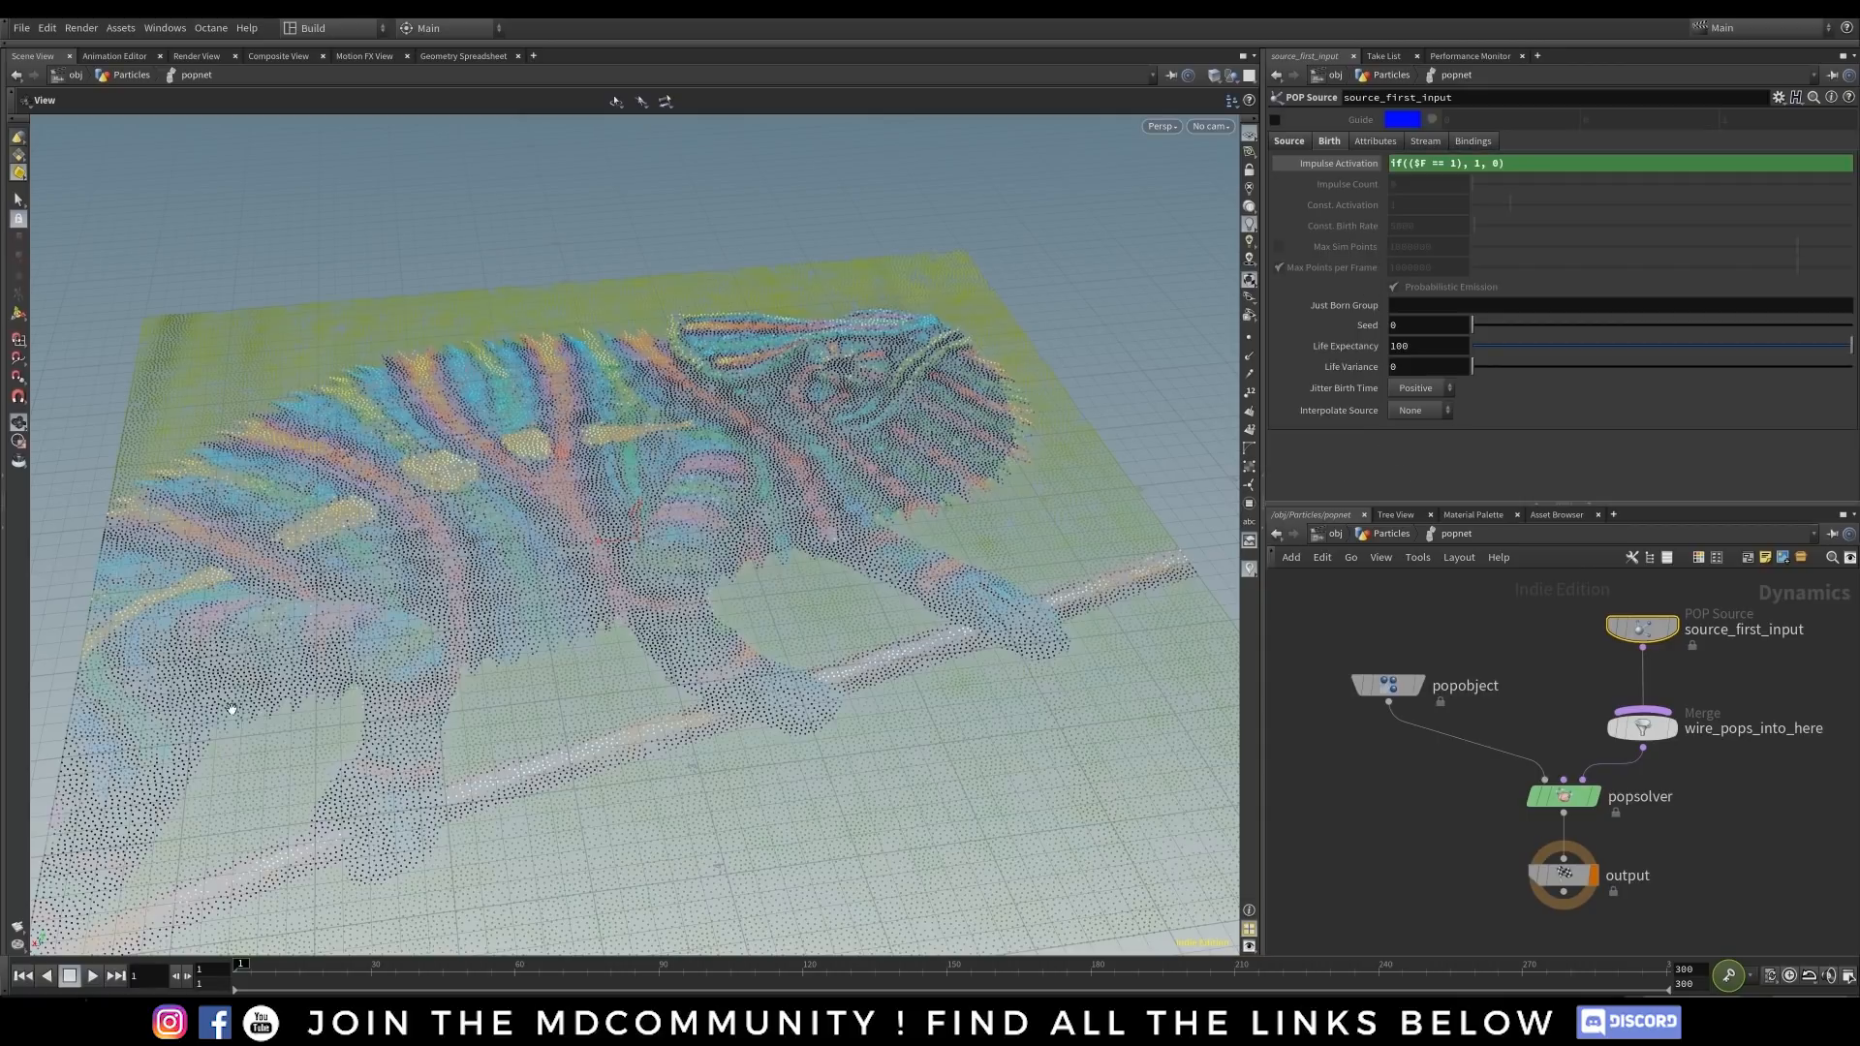
left_click(91, 976)
left_click_drag(487, 971, 207, 979)
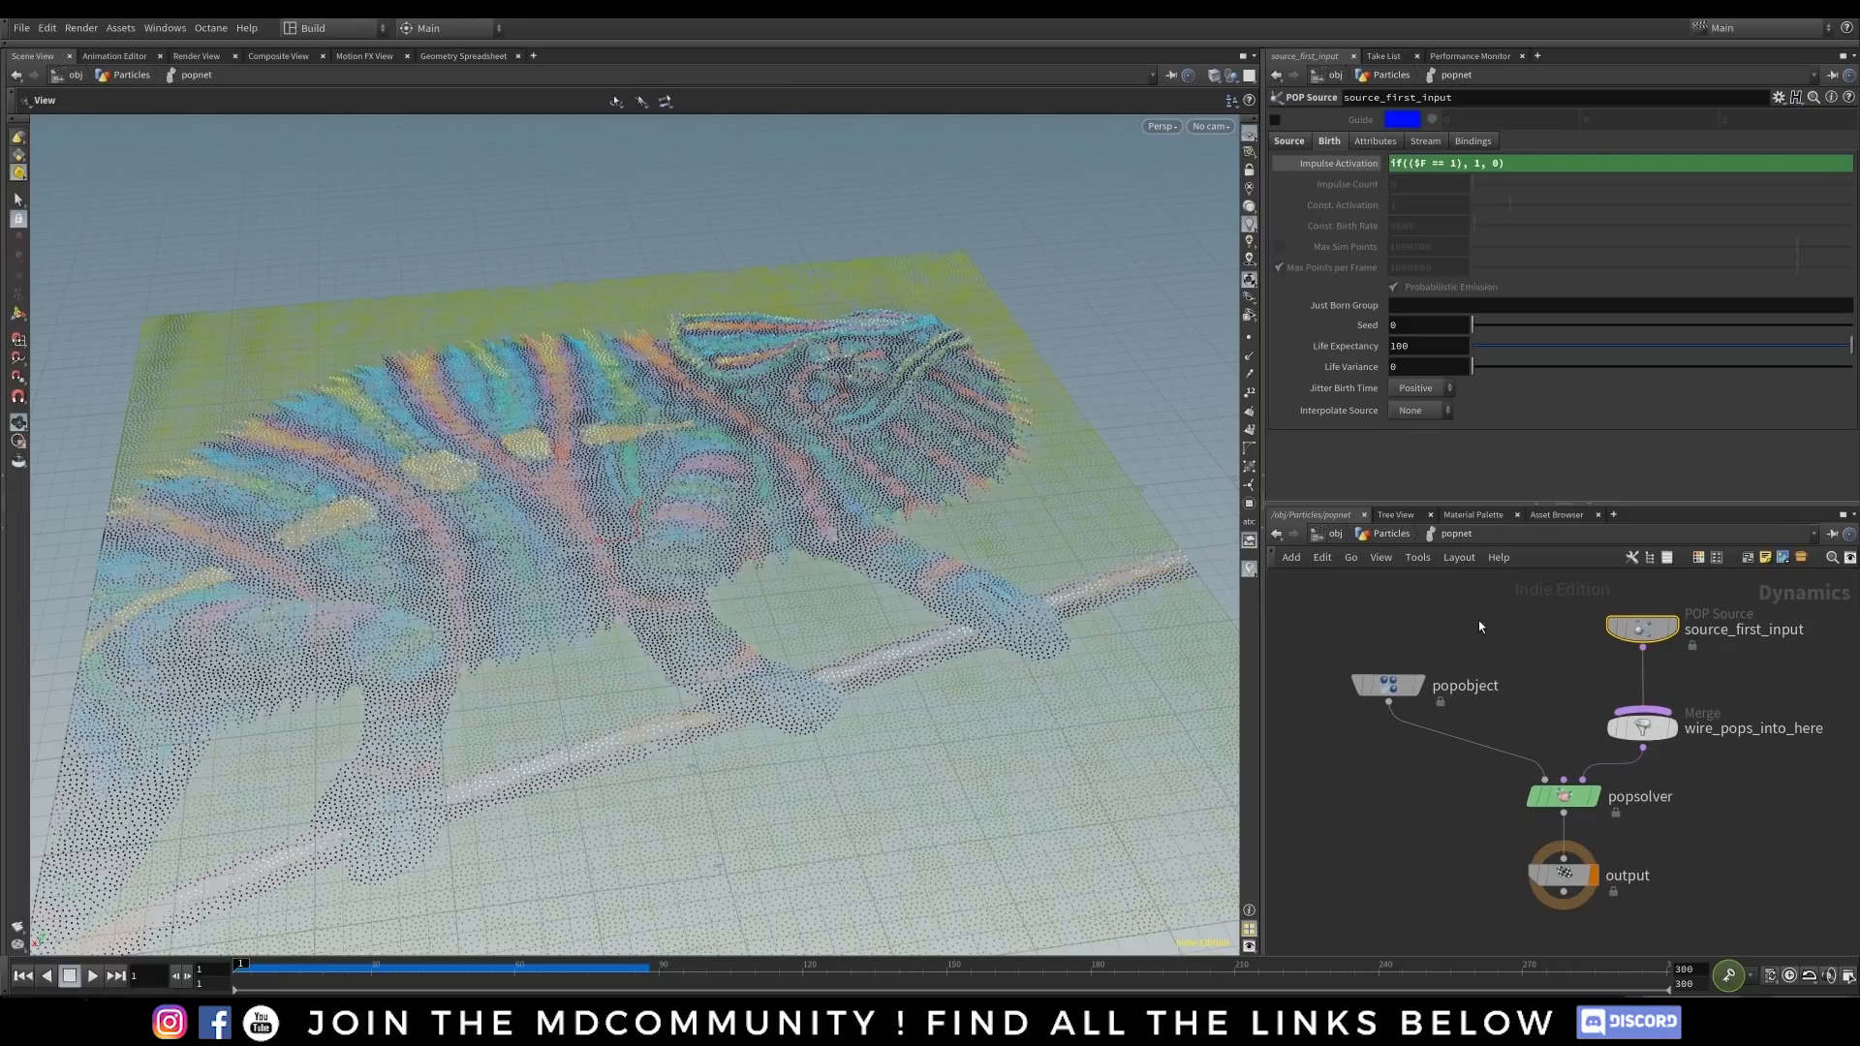
key("u")
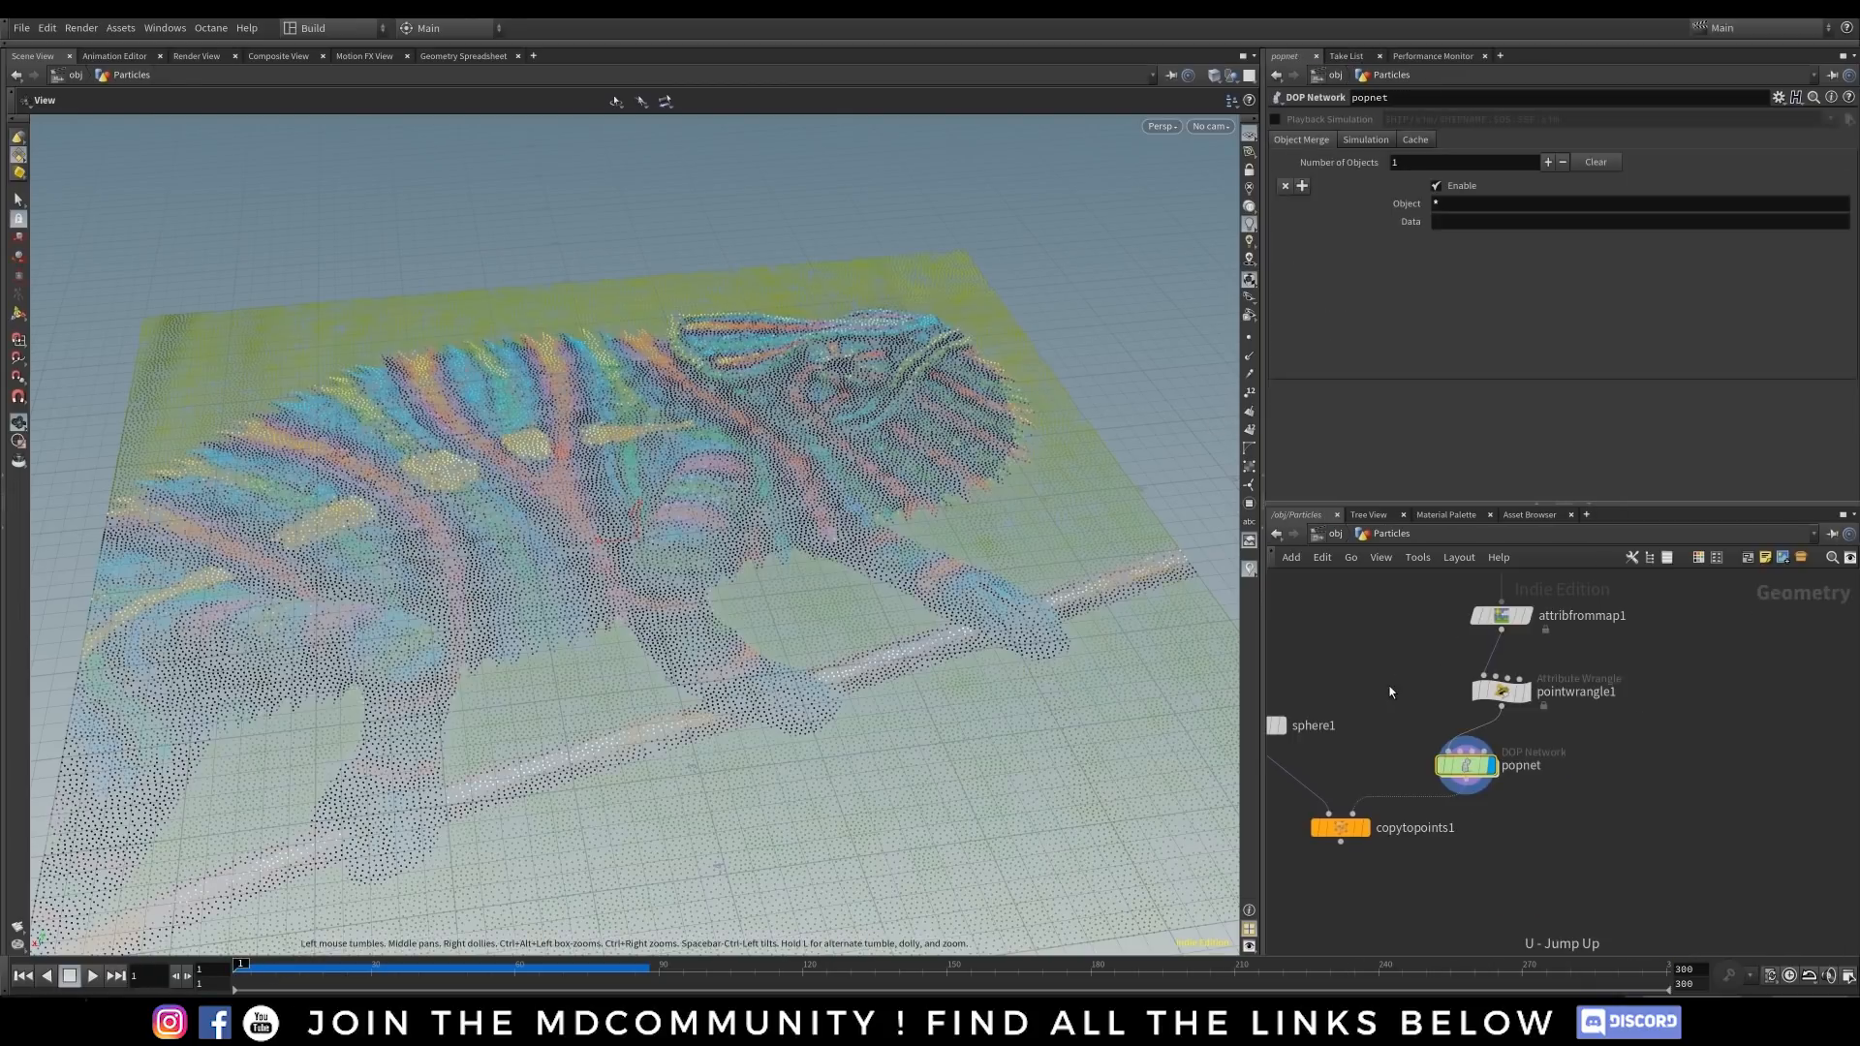
left_click(1432, 782)
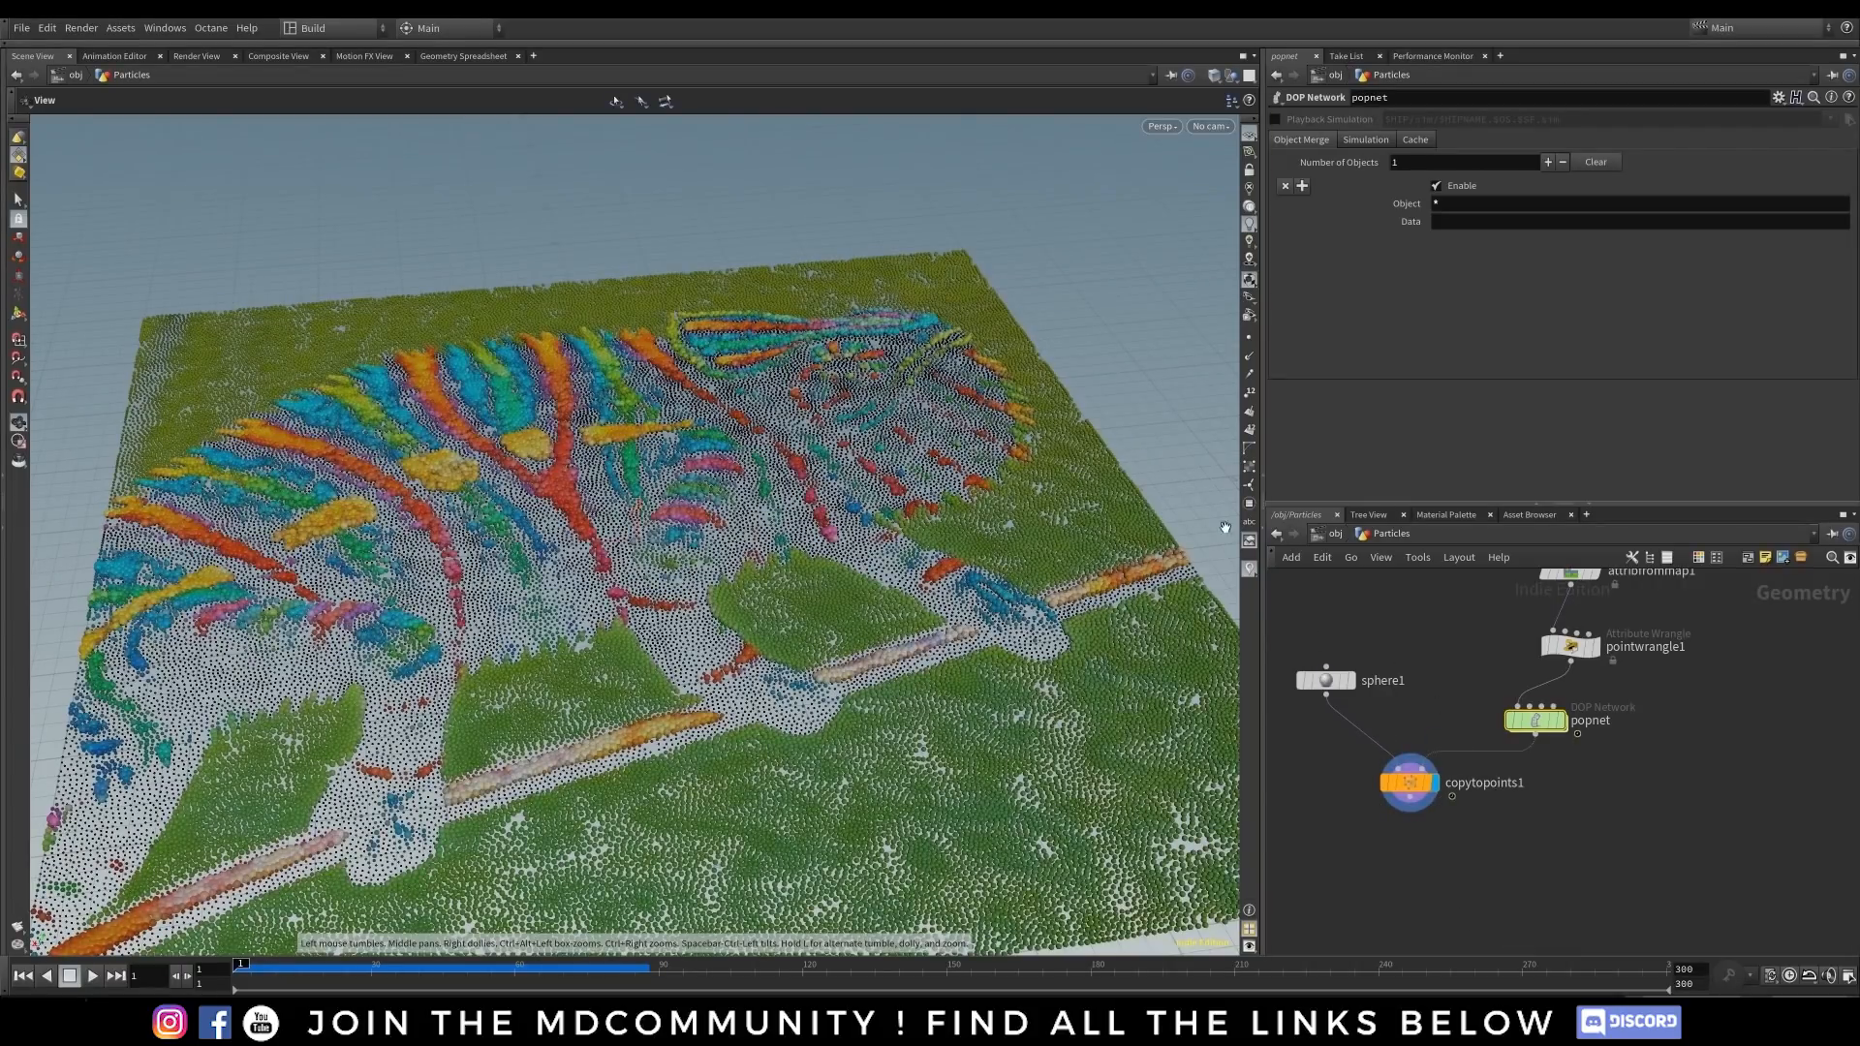
- Reopen the popnet network and move popsolver and output down to free space below the wire_pops_into_here merge
mouse_move(1537, 727)
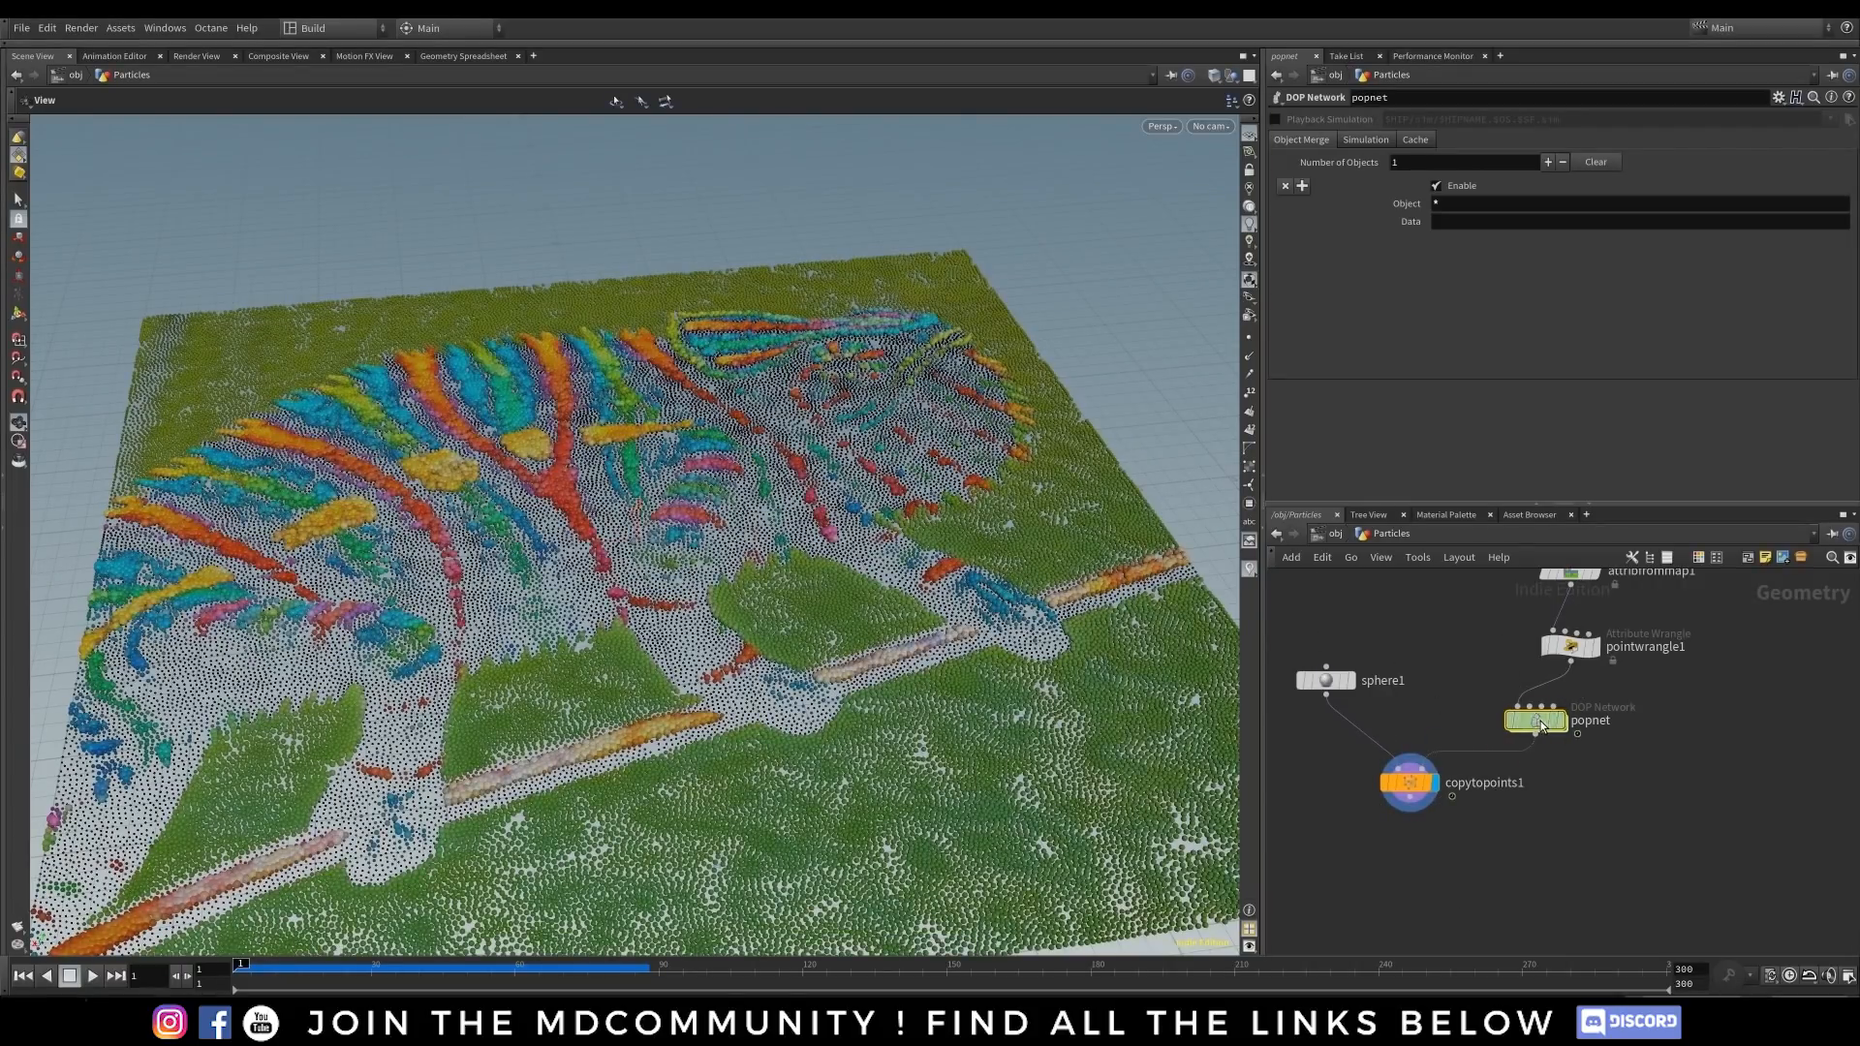
double_click(1537, 724)
right_click_drag(416, 510, 708, 507)
middle_click_drag(1626, 802, 1591, 706)
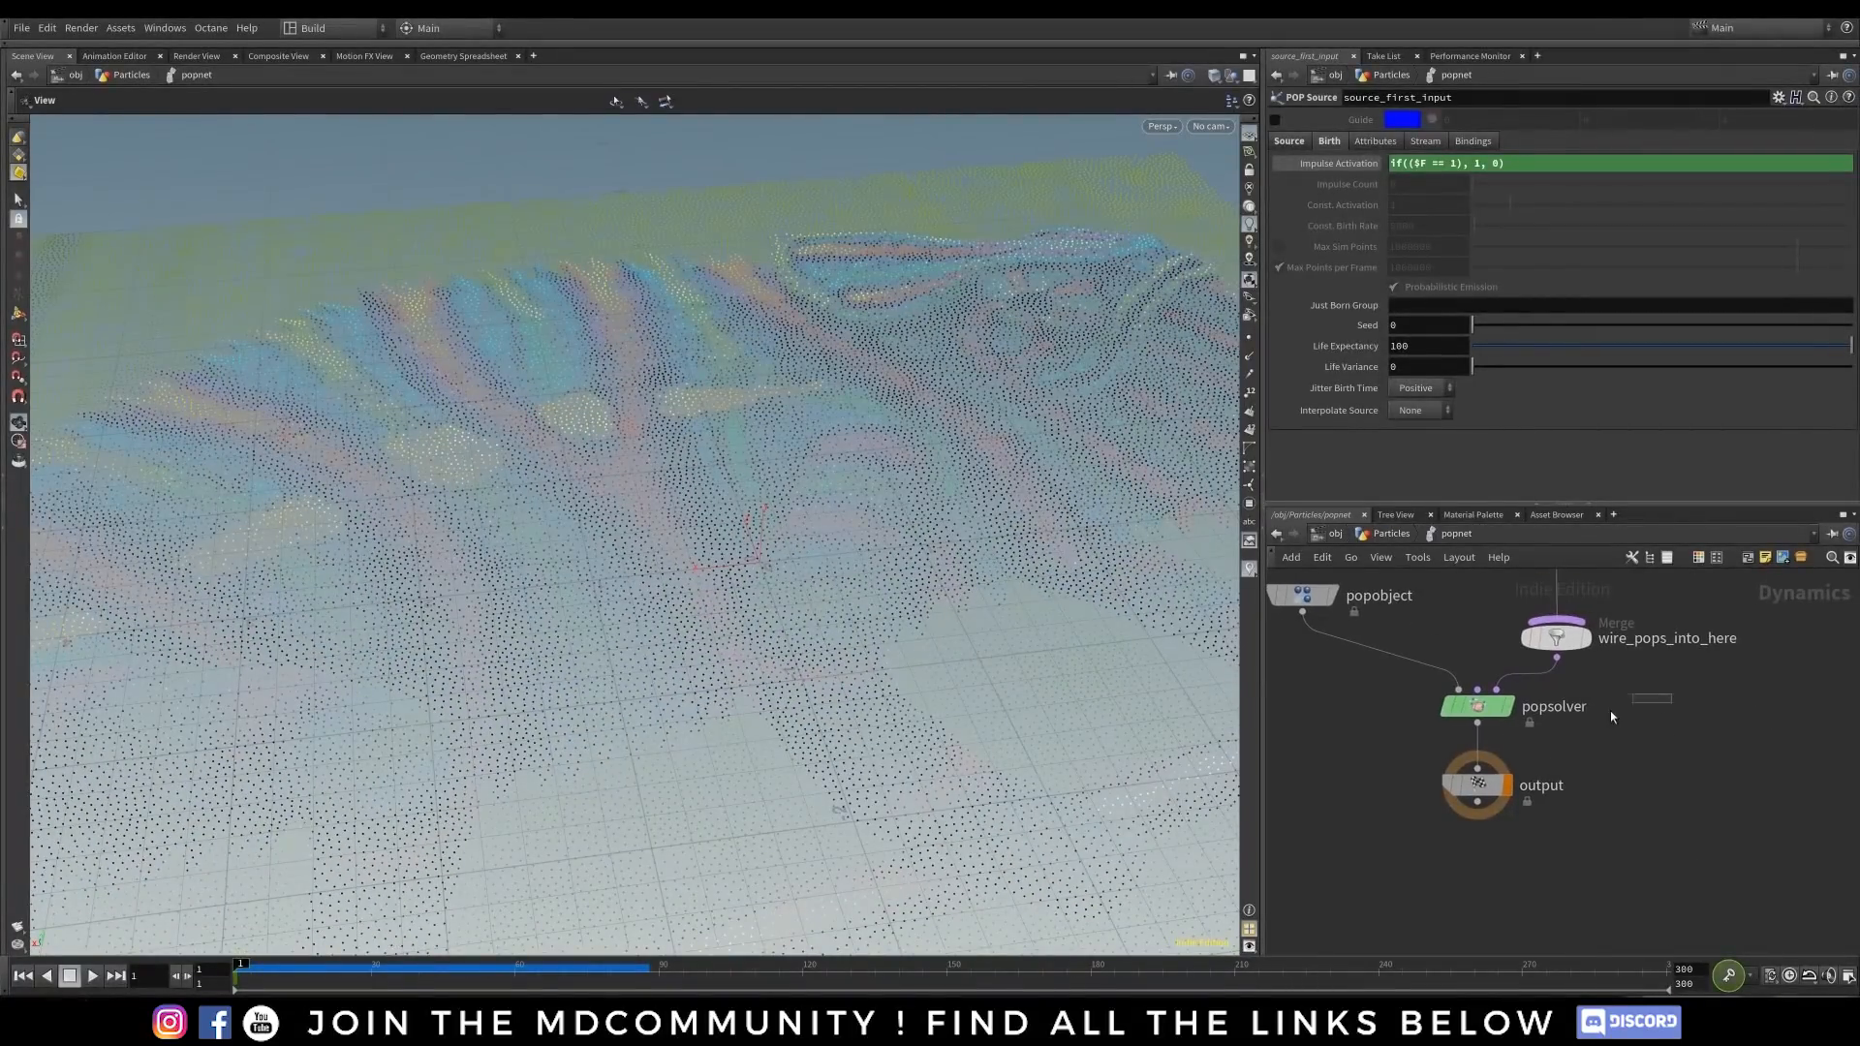
left_click(1492, 713)
left_click_drag(1492, 712, 1460, 792)
- Add a POP Grains node and insert it between wire_pops_into_here and popsolver
key("Tab")
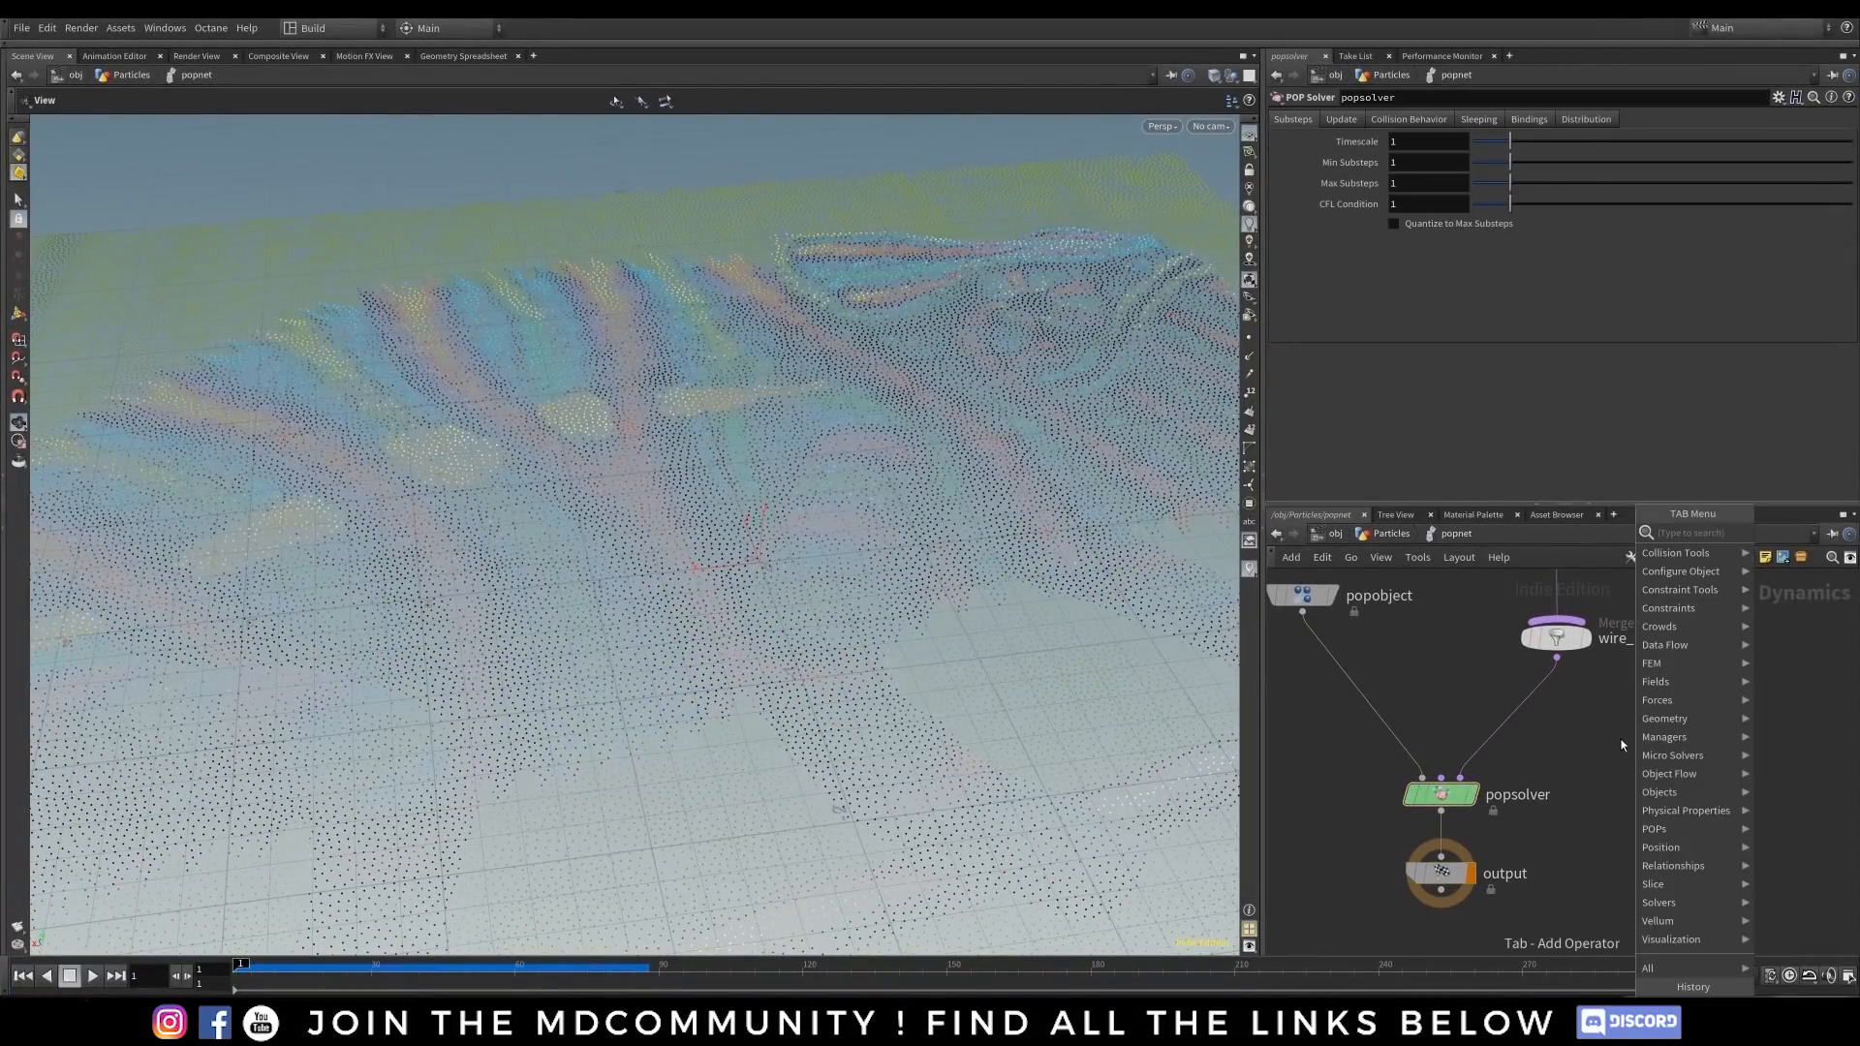
type("gra")
left_click(1522, 552)
left_click(1523, 721)
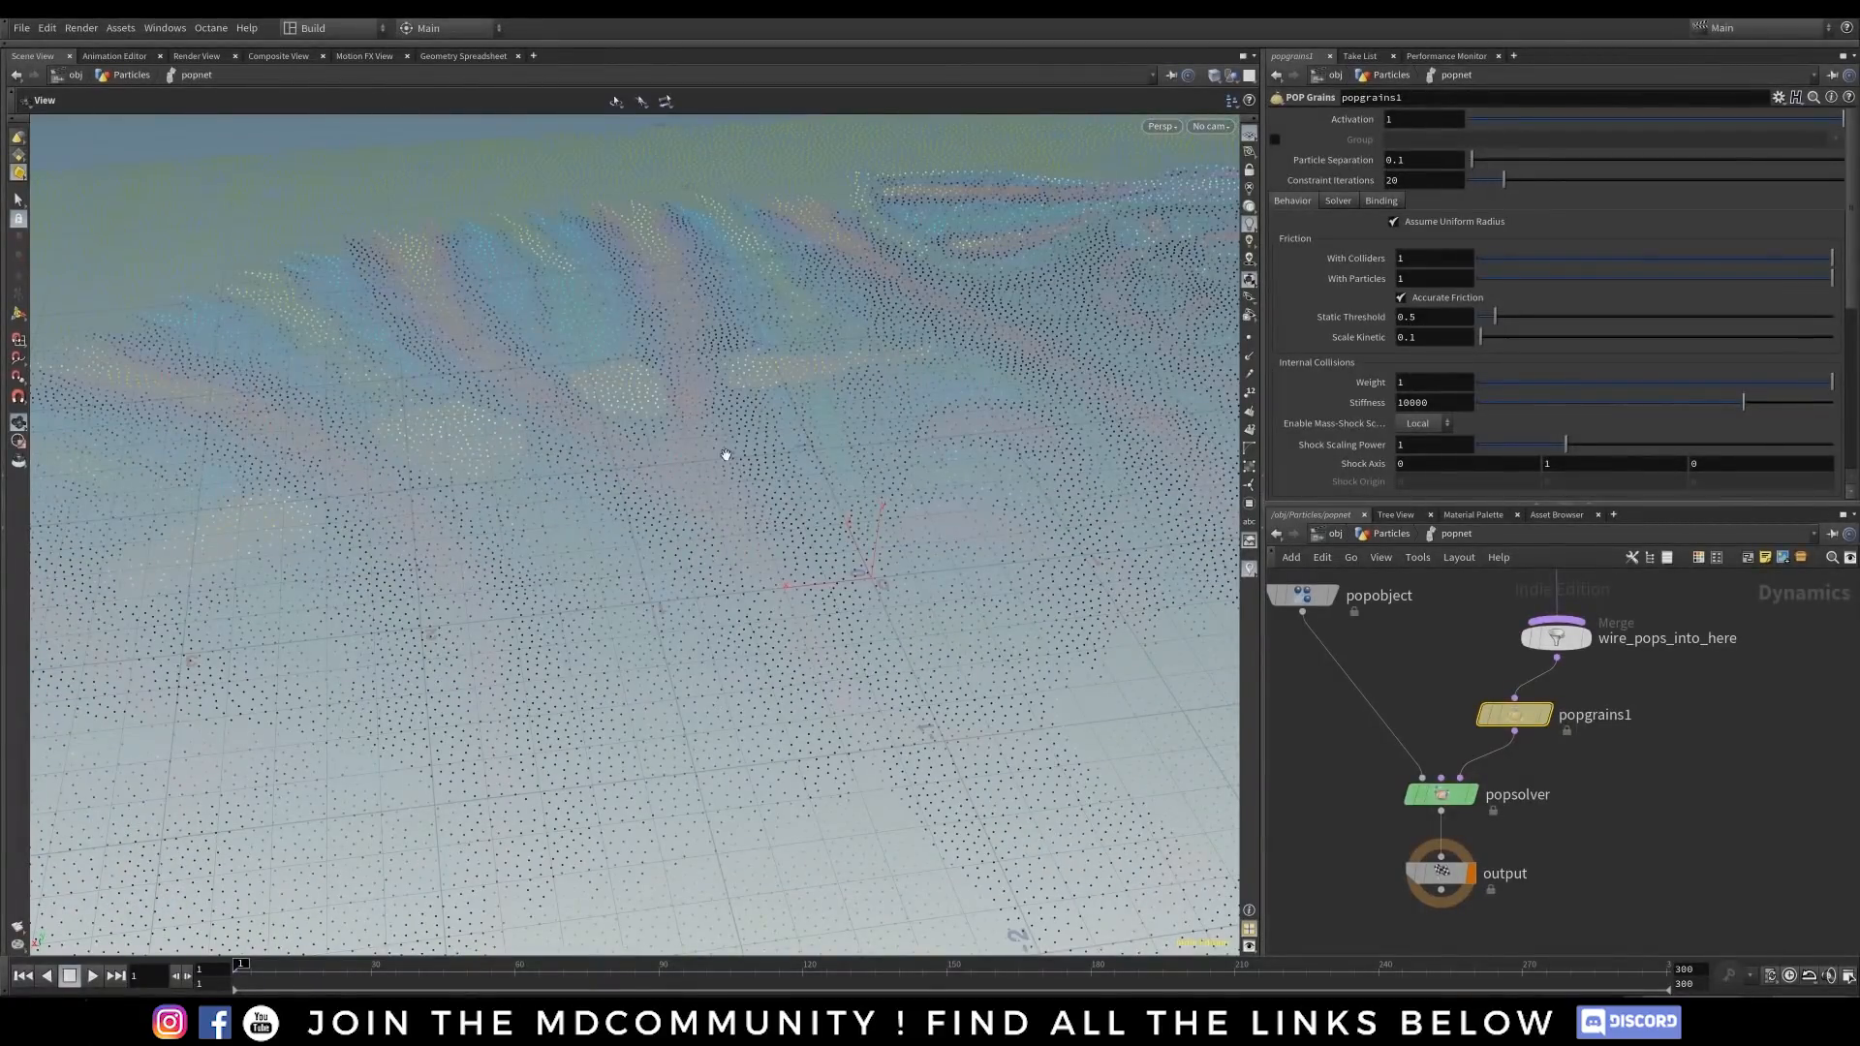
mouse_move(1528, 723)
left_click_drag(1529, 722, 1523, 723)
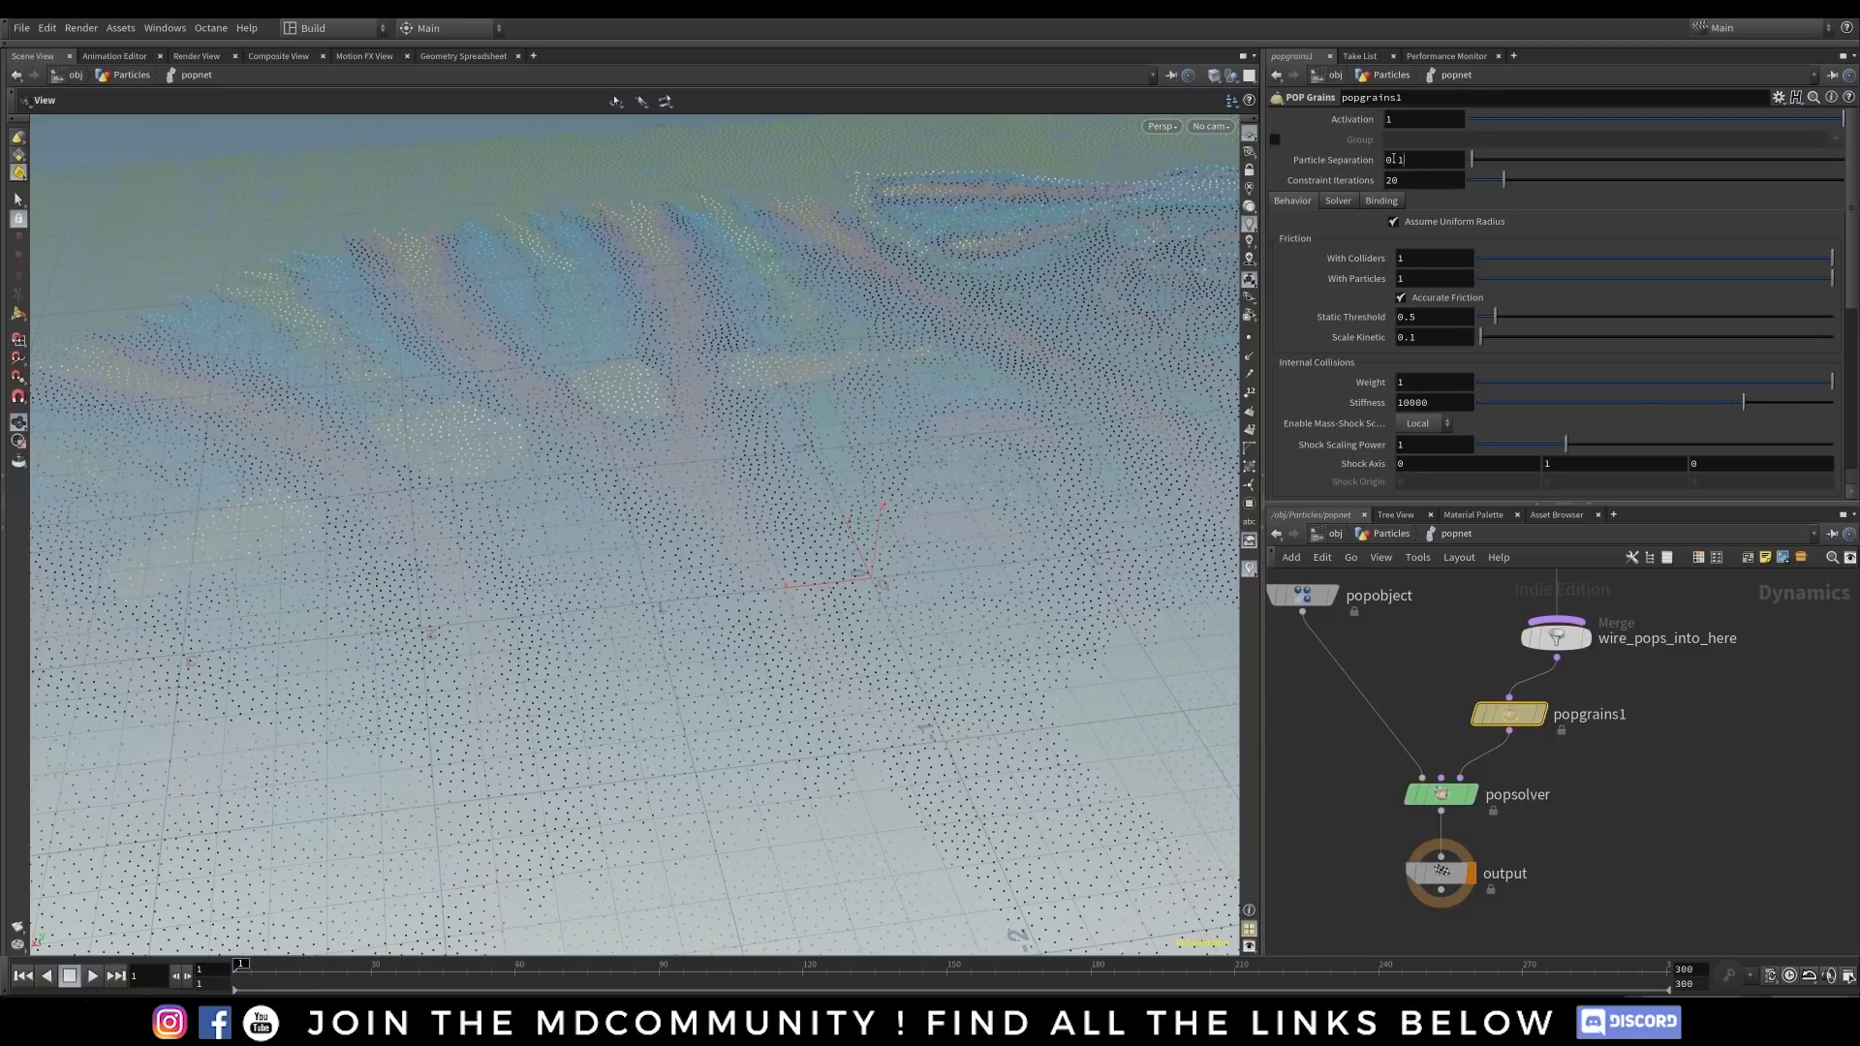
- Return to the Particles network, play the grain simulation from frame 1, and examine how the copied spheres move
double_click(1419, 158)
key("u")
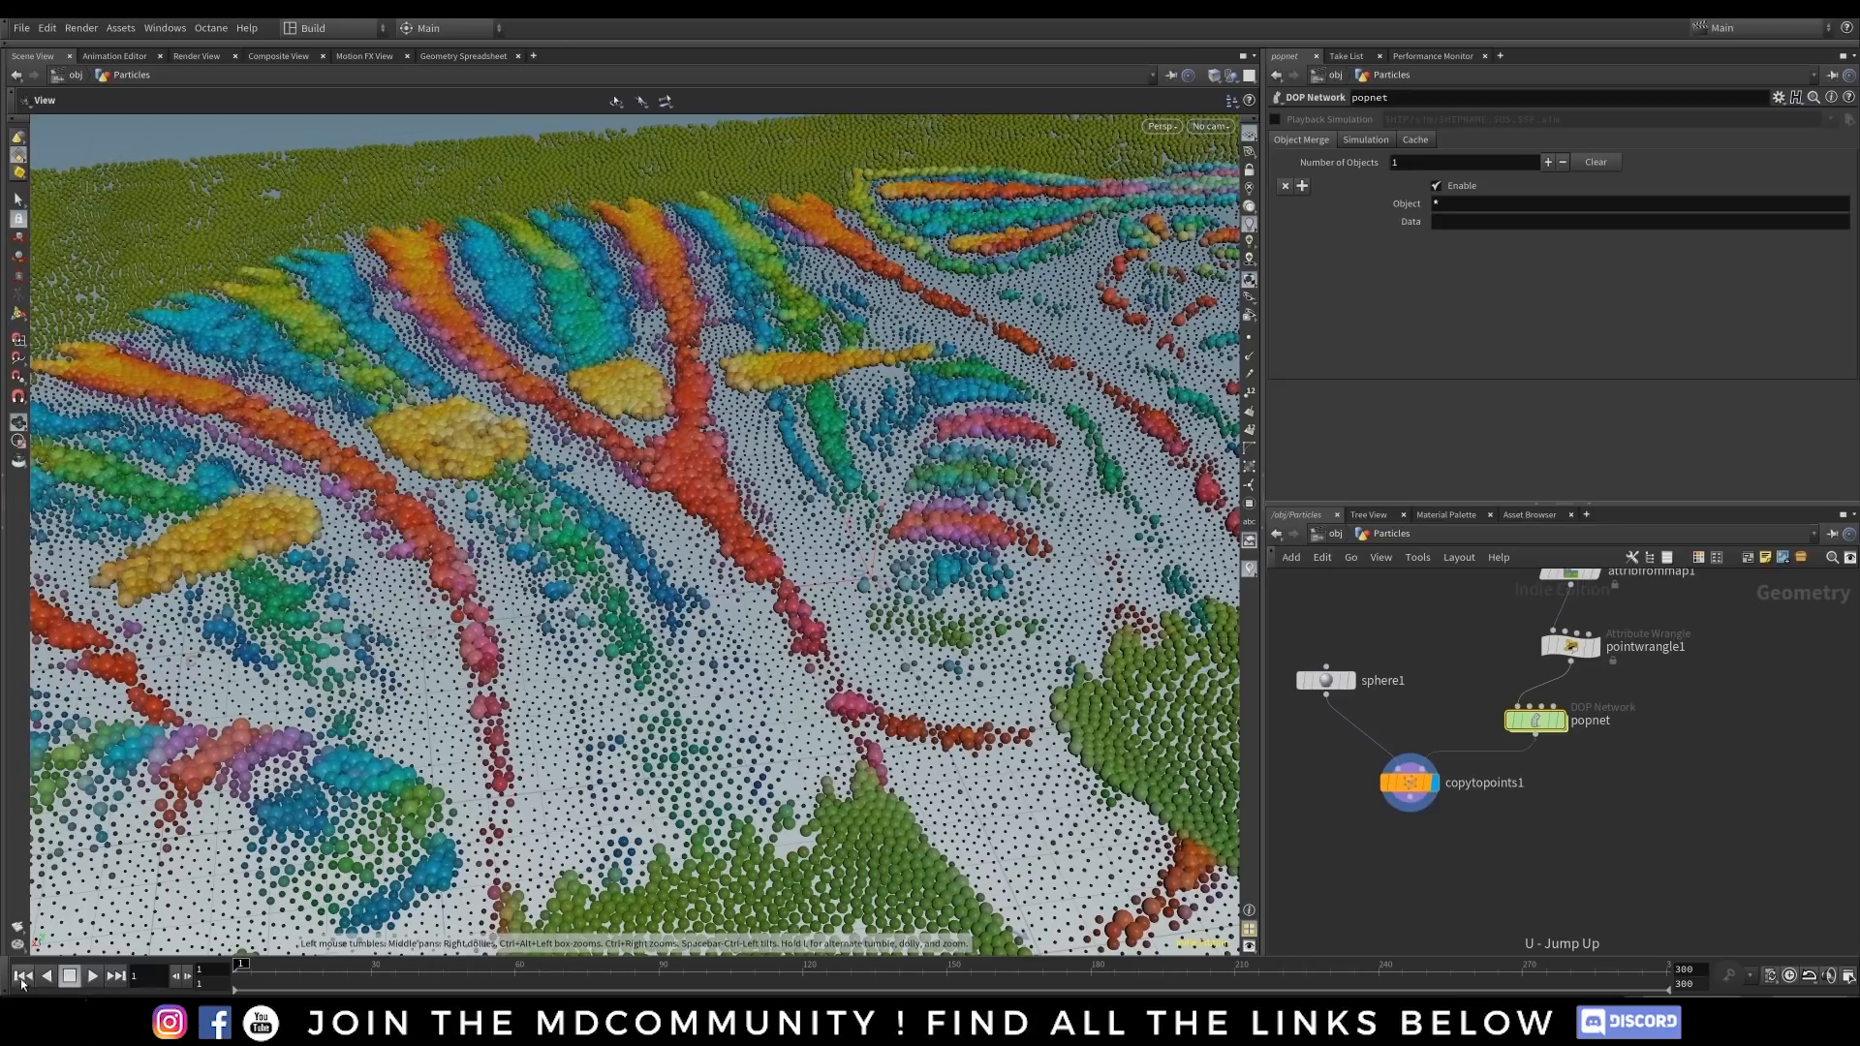
left_click(93, 975)
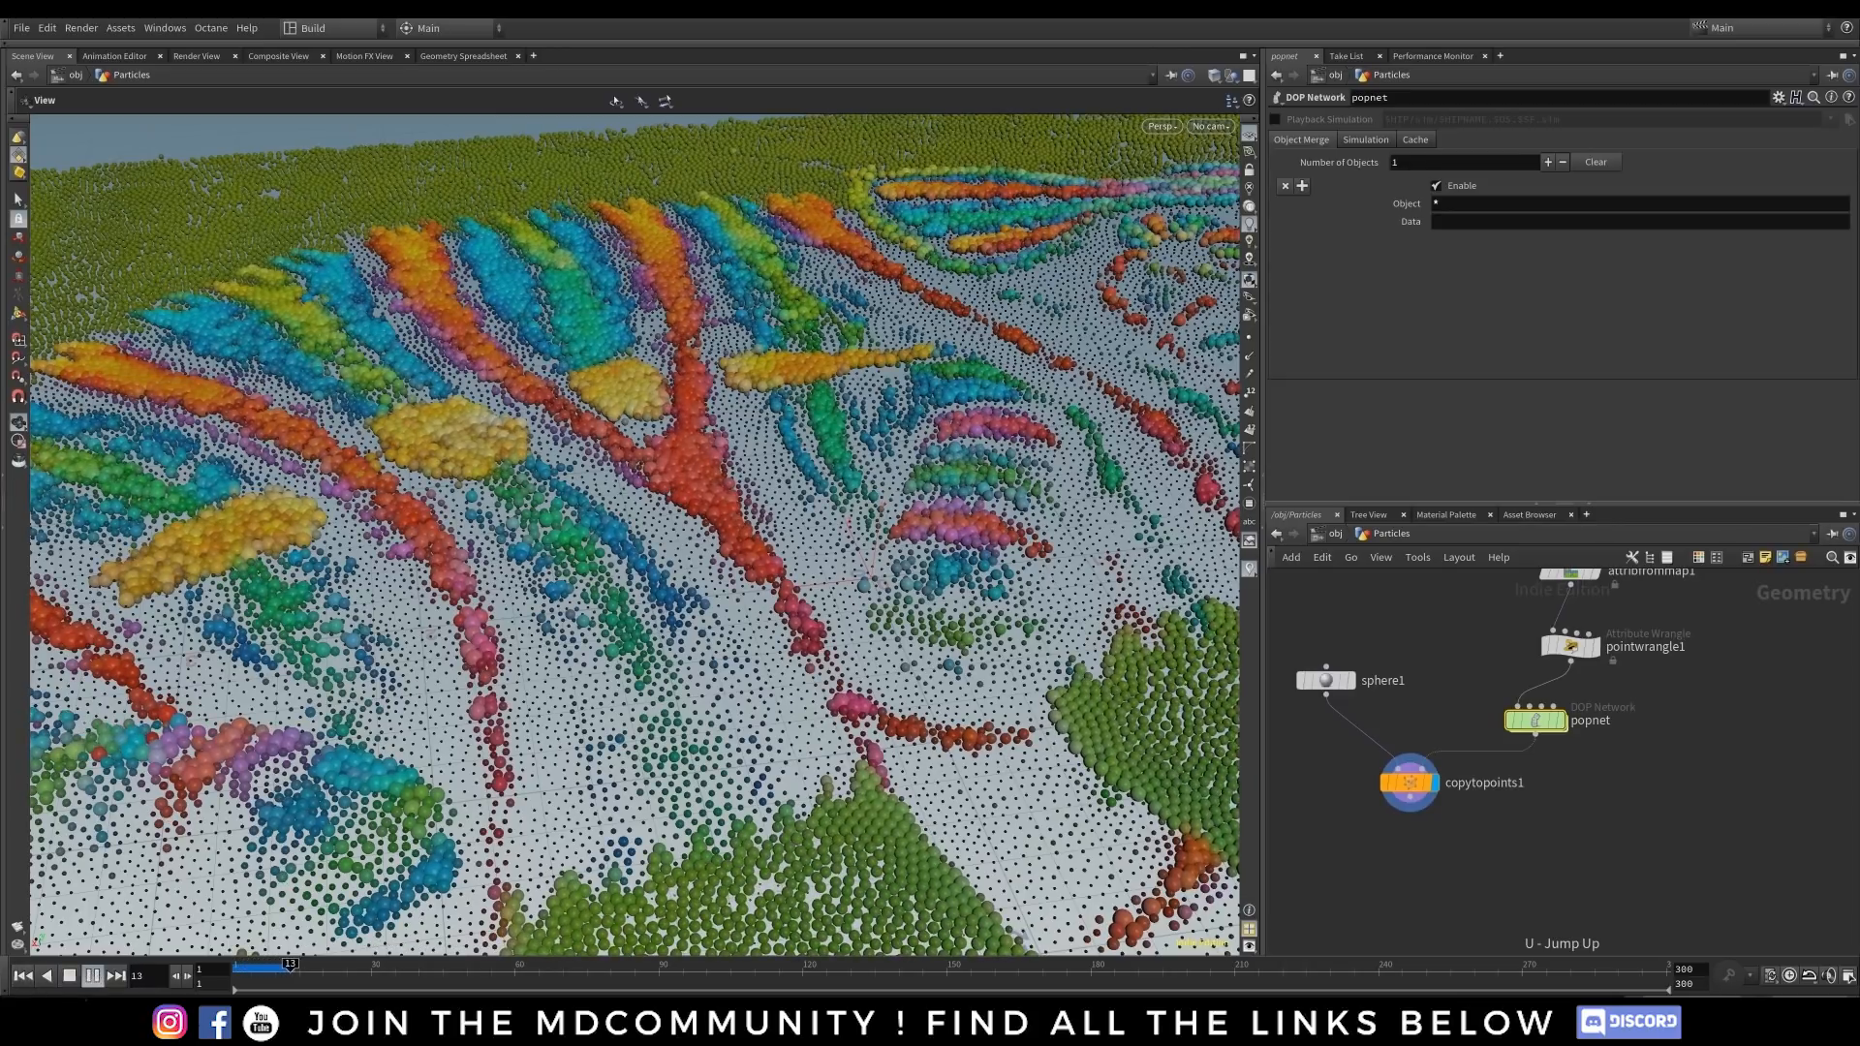
key("Up")
scroll(635, 535, "down", 6)
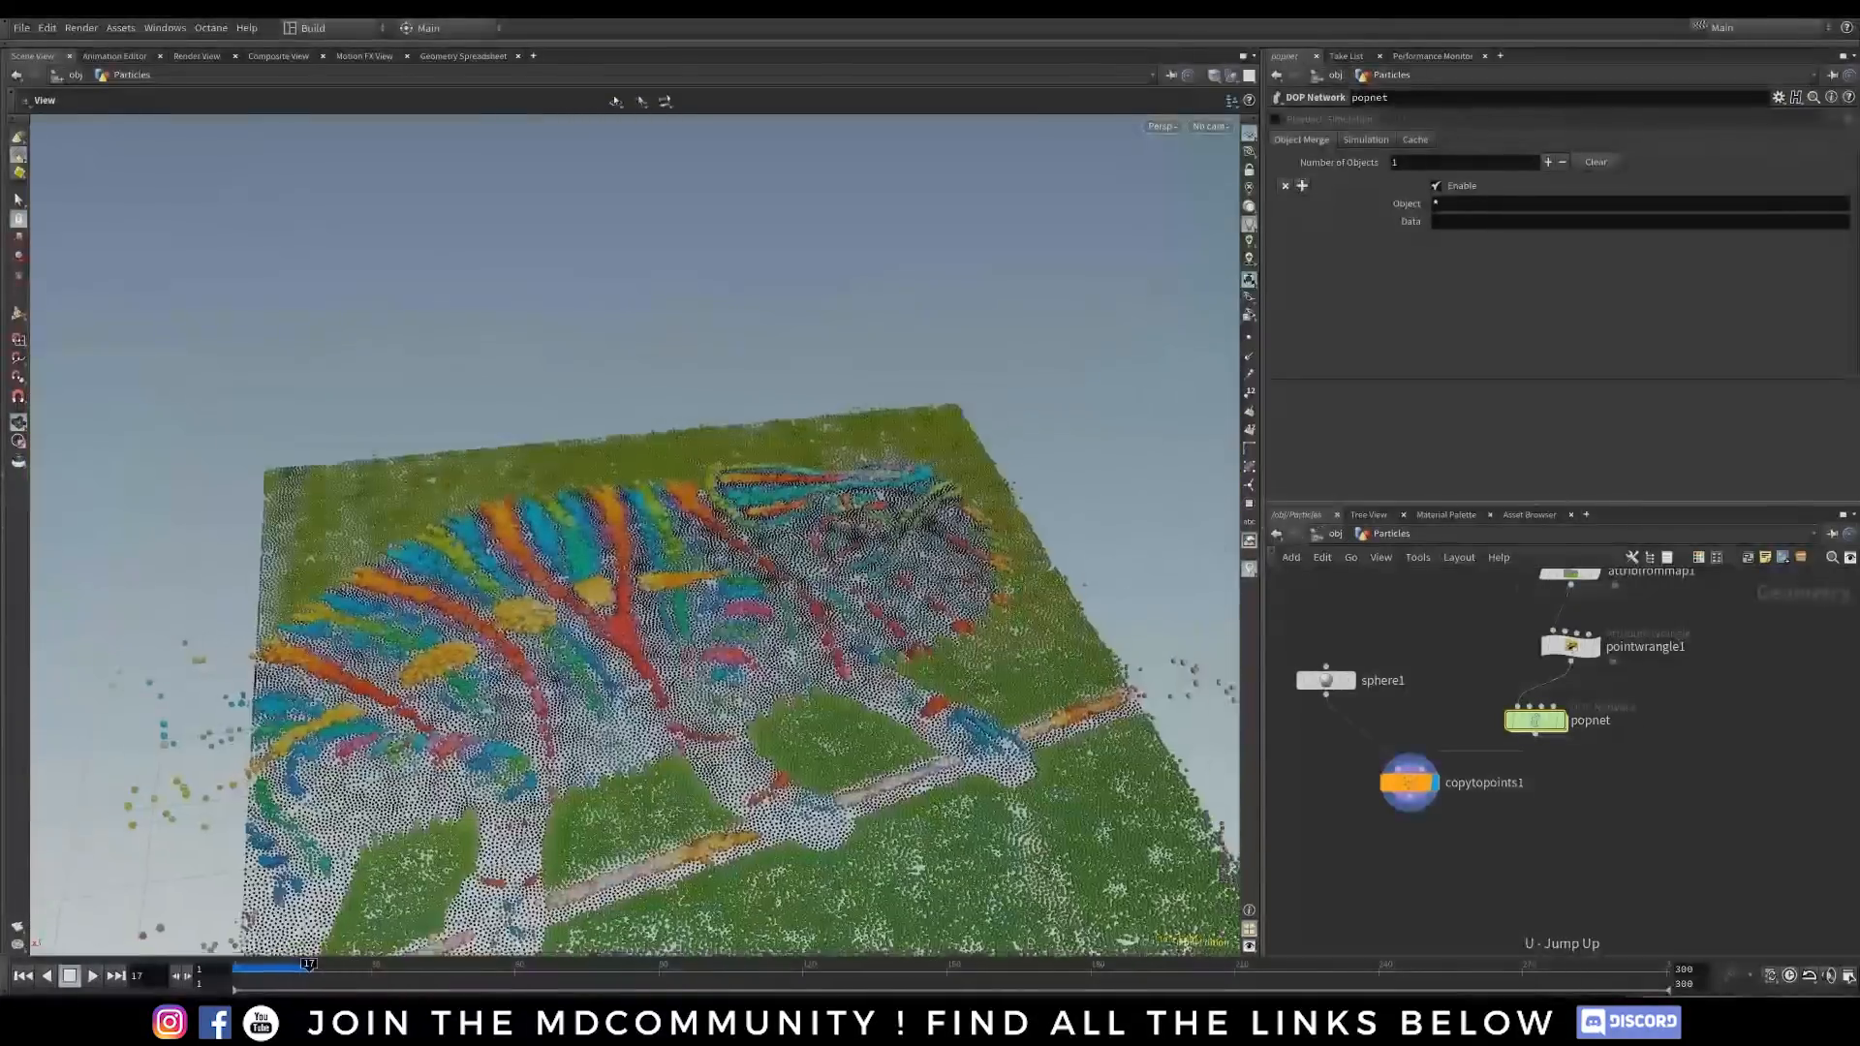
left_click(23, 975)
left_click(93, 975)
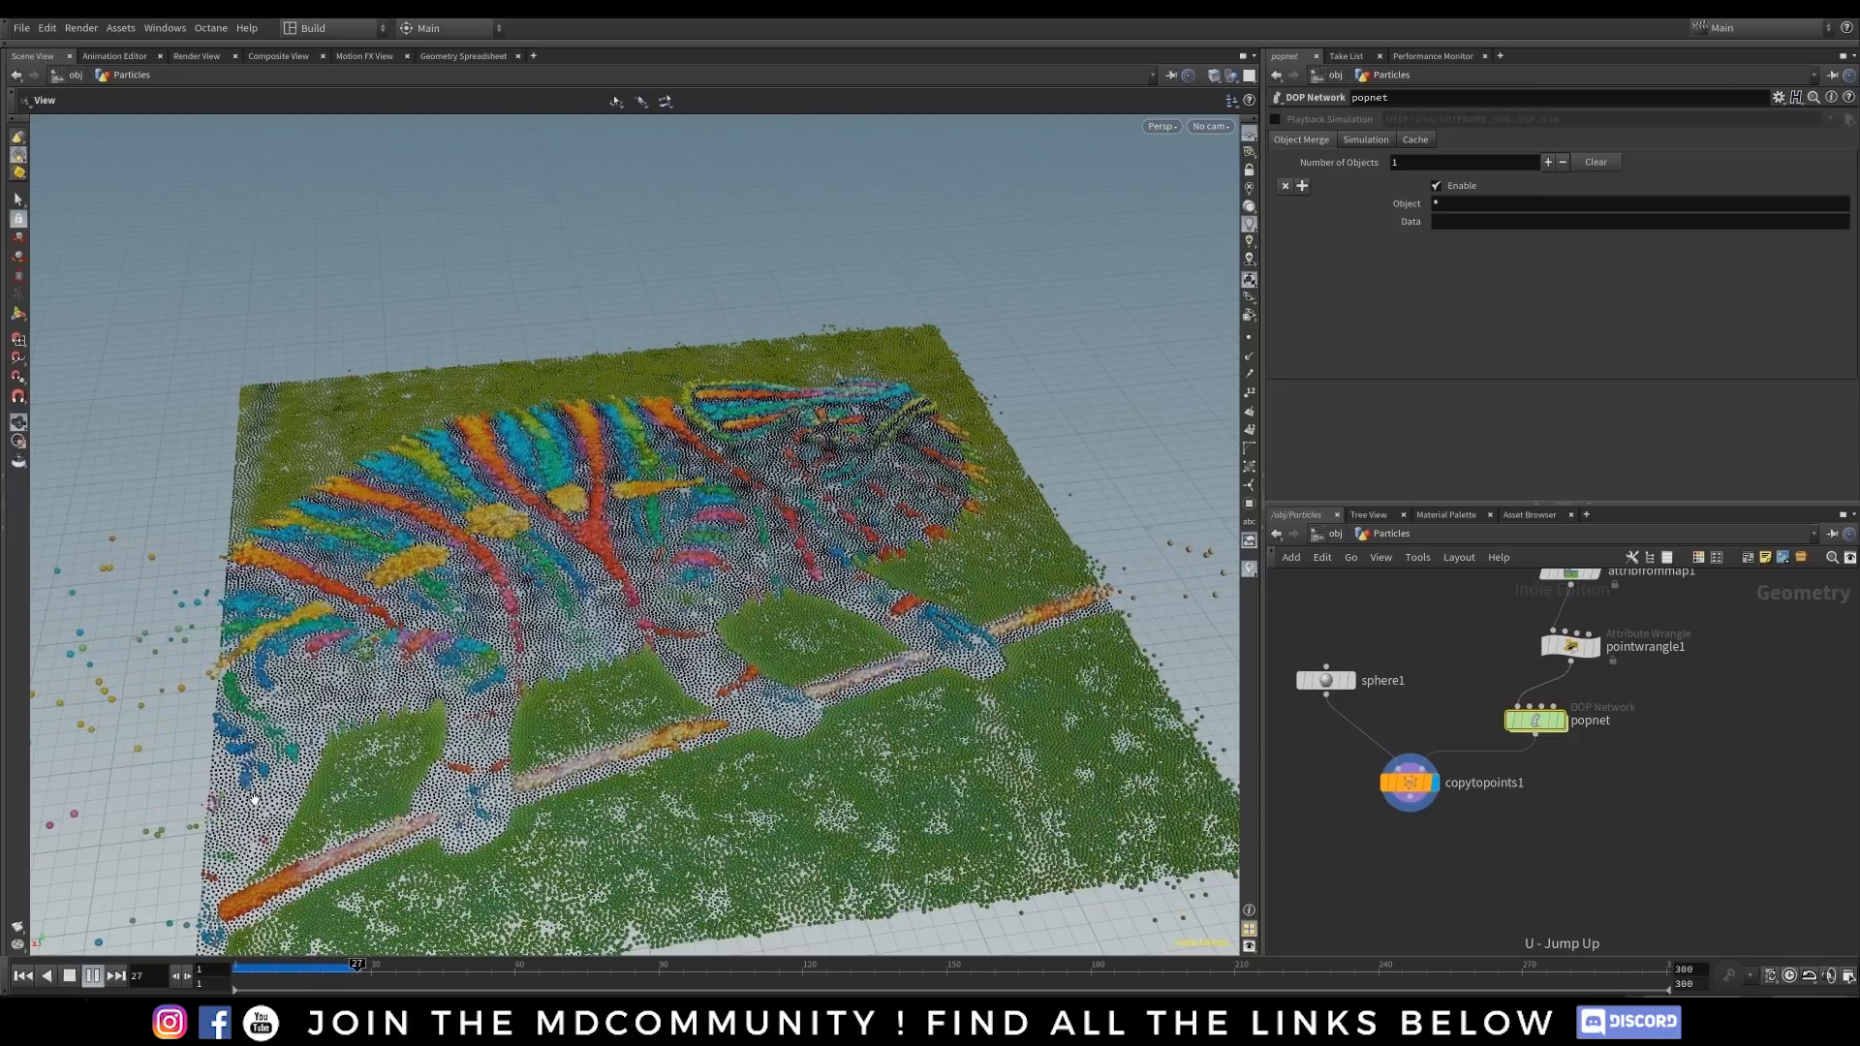
left_click(92, 975)
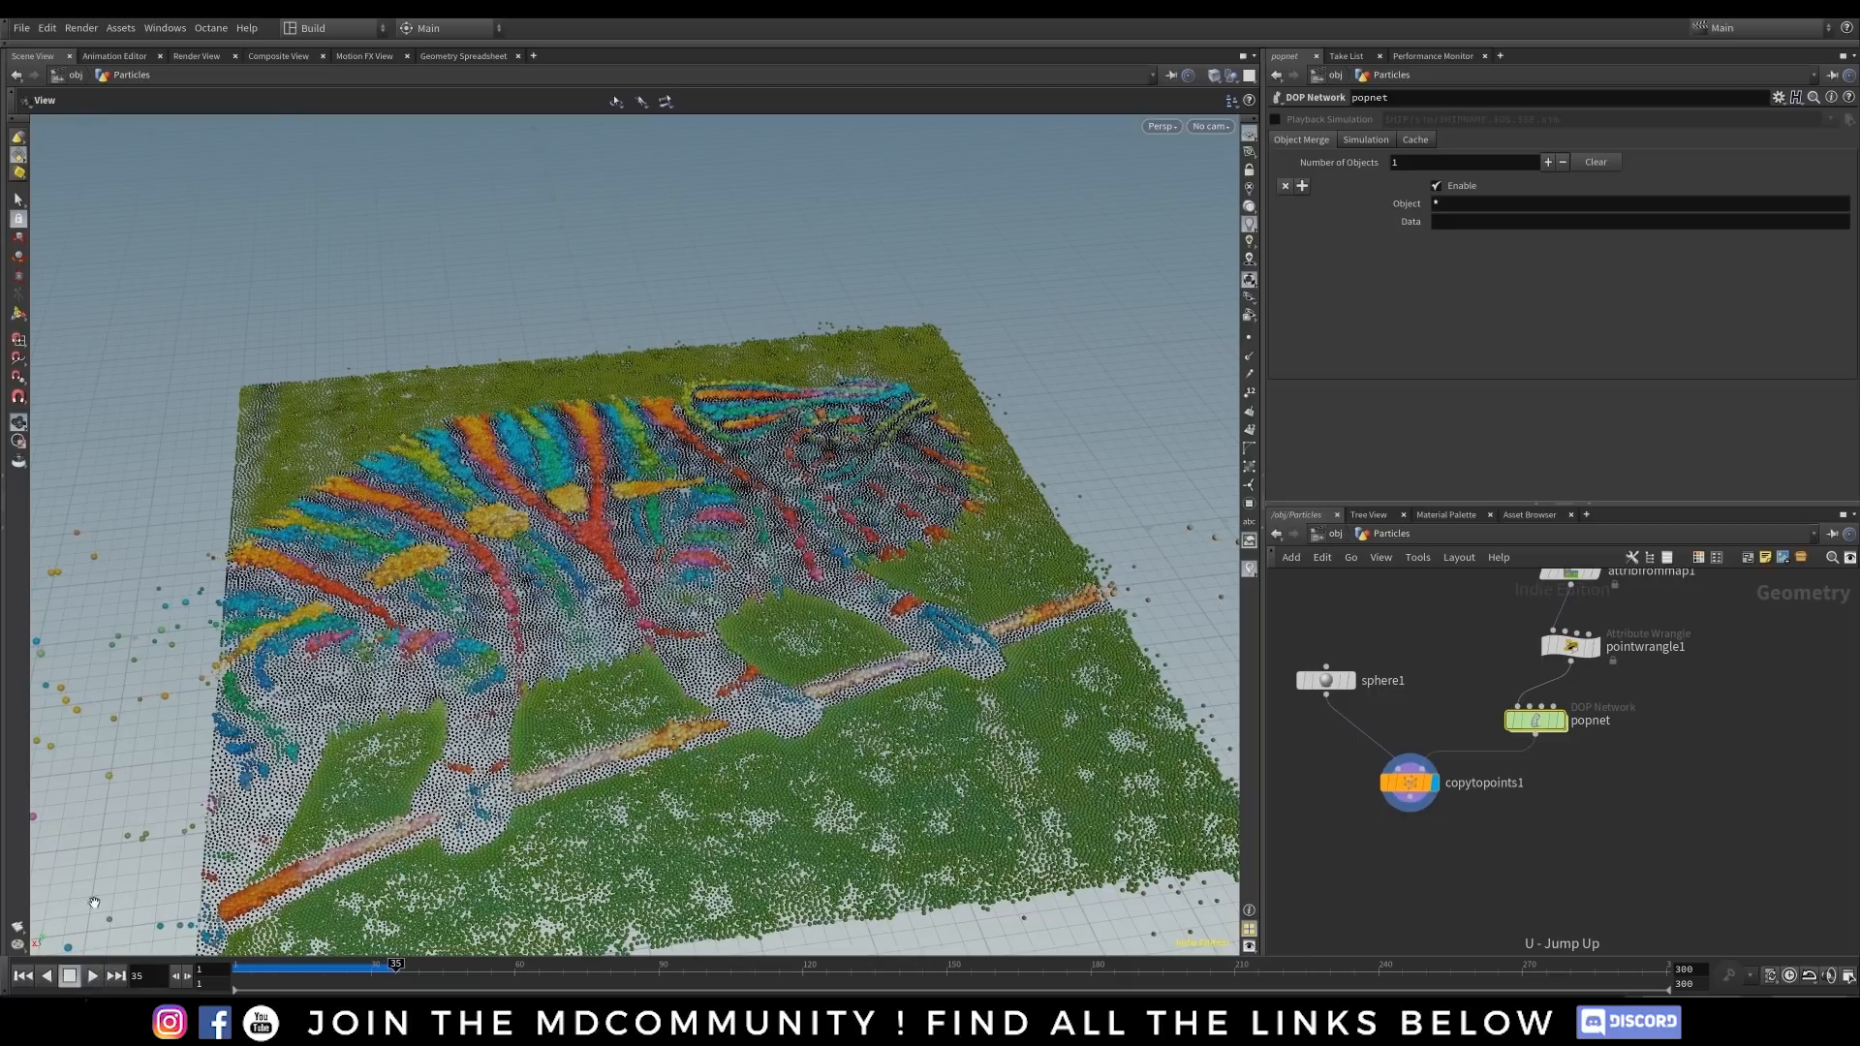
- Review the size settings of pointwrangle1, turn off Assume Uniform Radius on popgrains1, and rewind to frame 1
left_click(1571, 651)
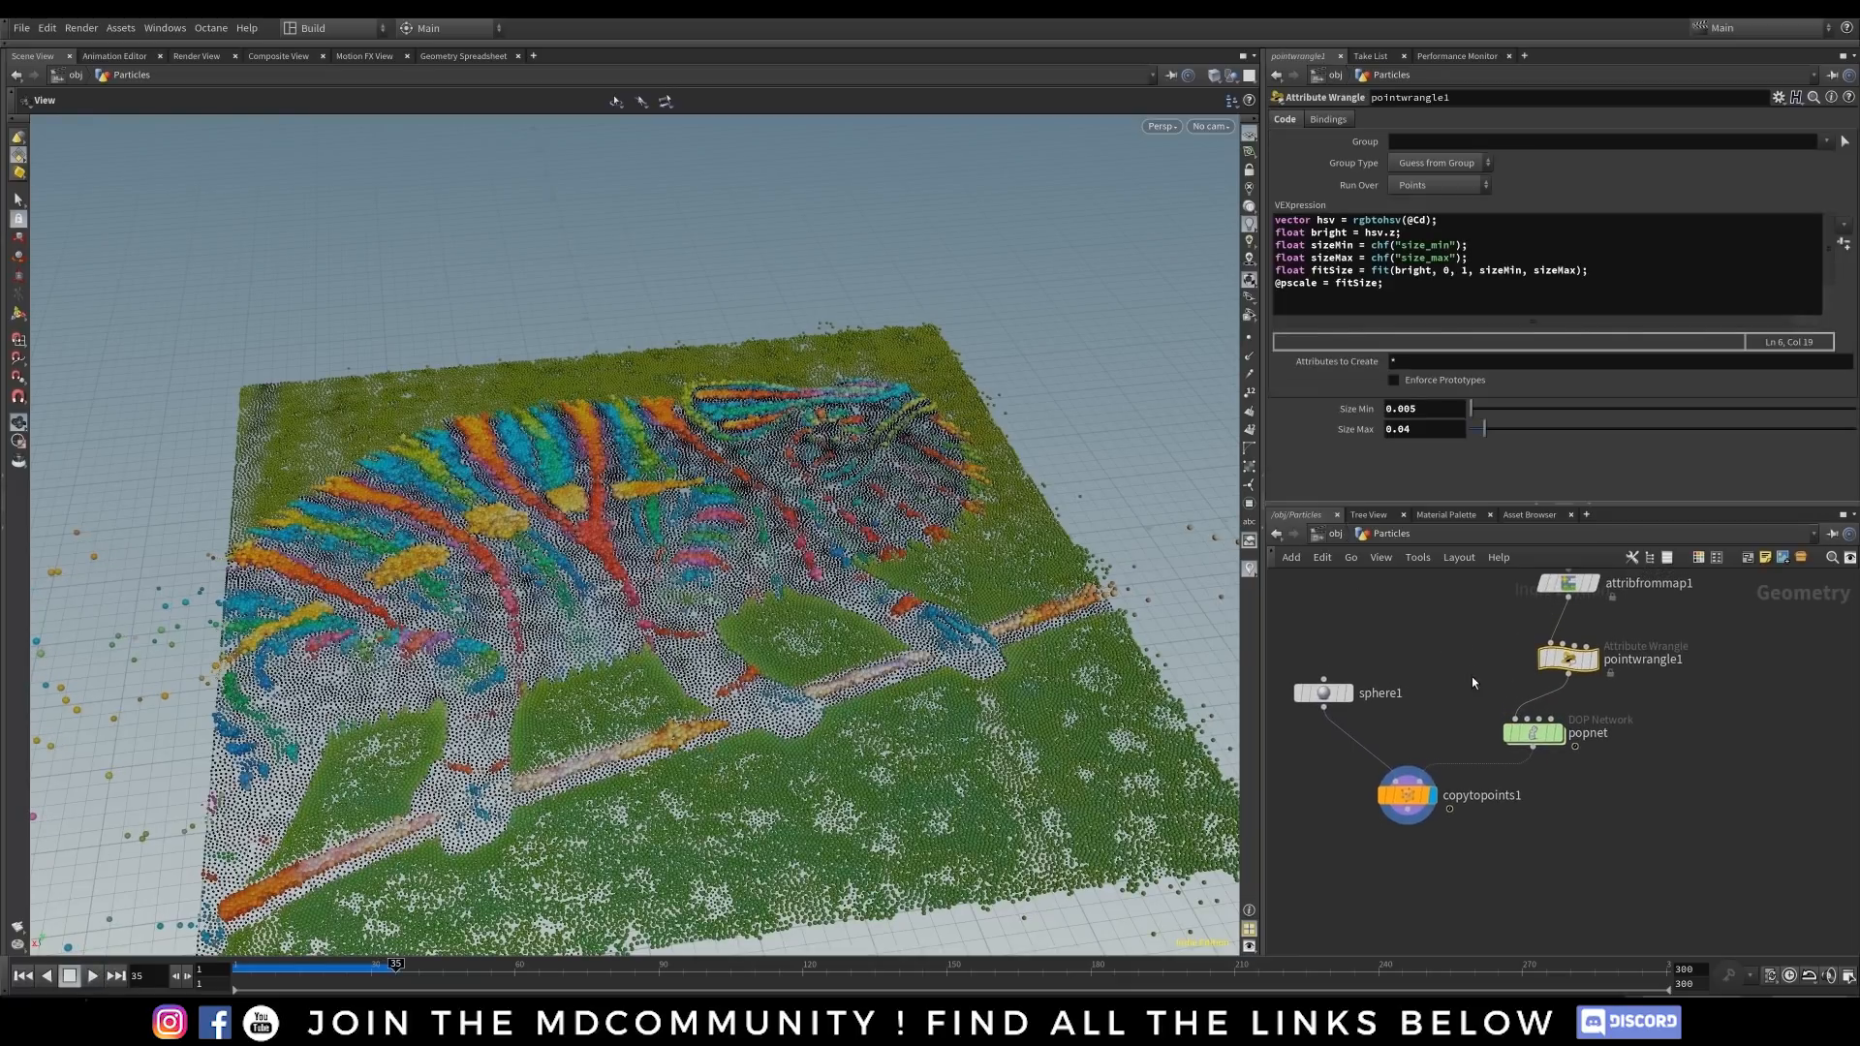
double_click(1528, 719)
left_click_drag(616, 564, 579, 602)
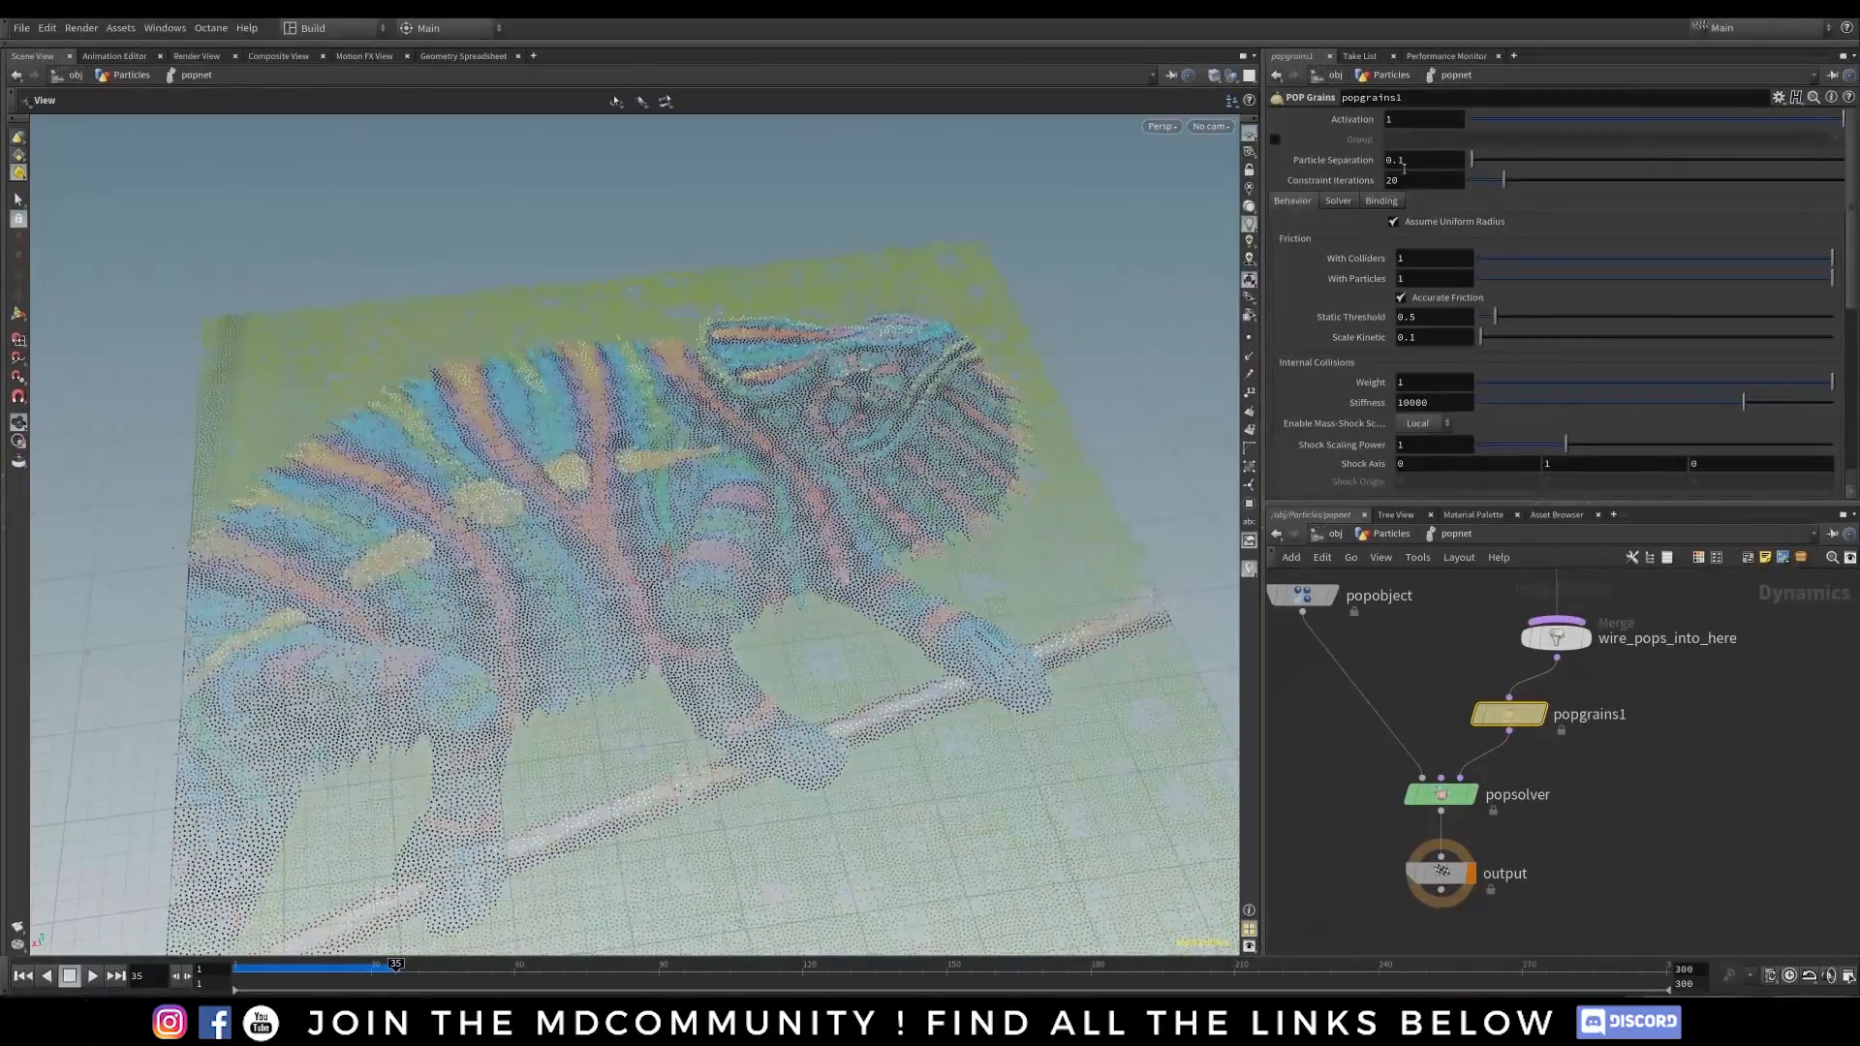
left_click_drag(1420, 158, 1384, 160)
right_click_drag(676, 411, 862, 397)
right_click_drag(578, 454, 614, 440)
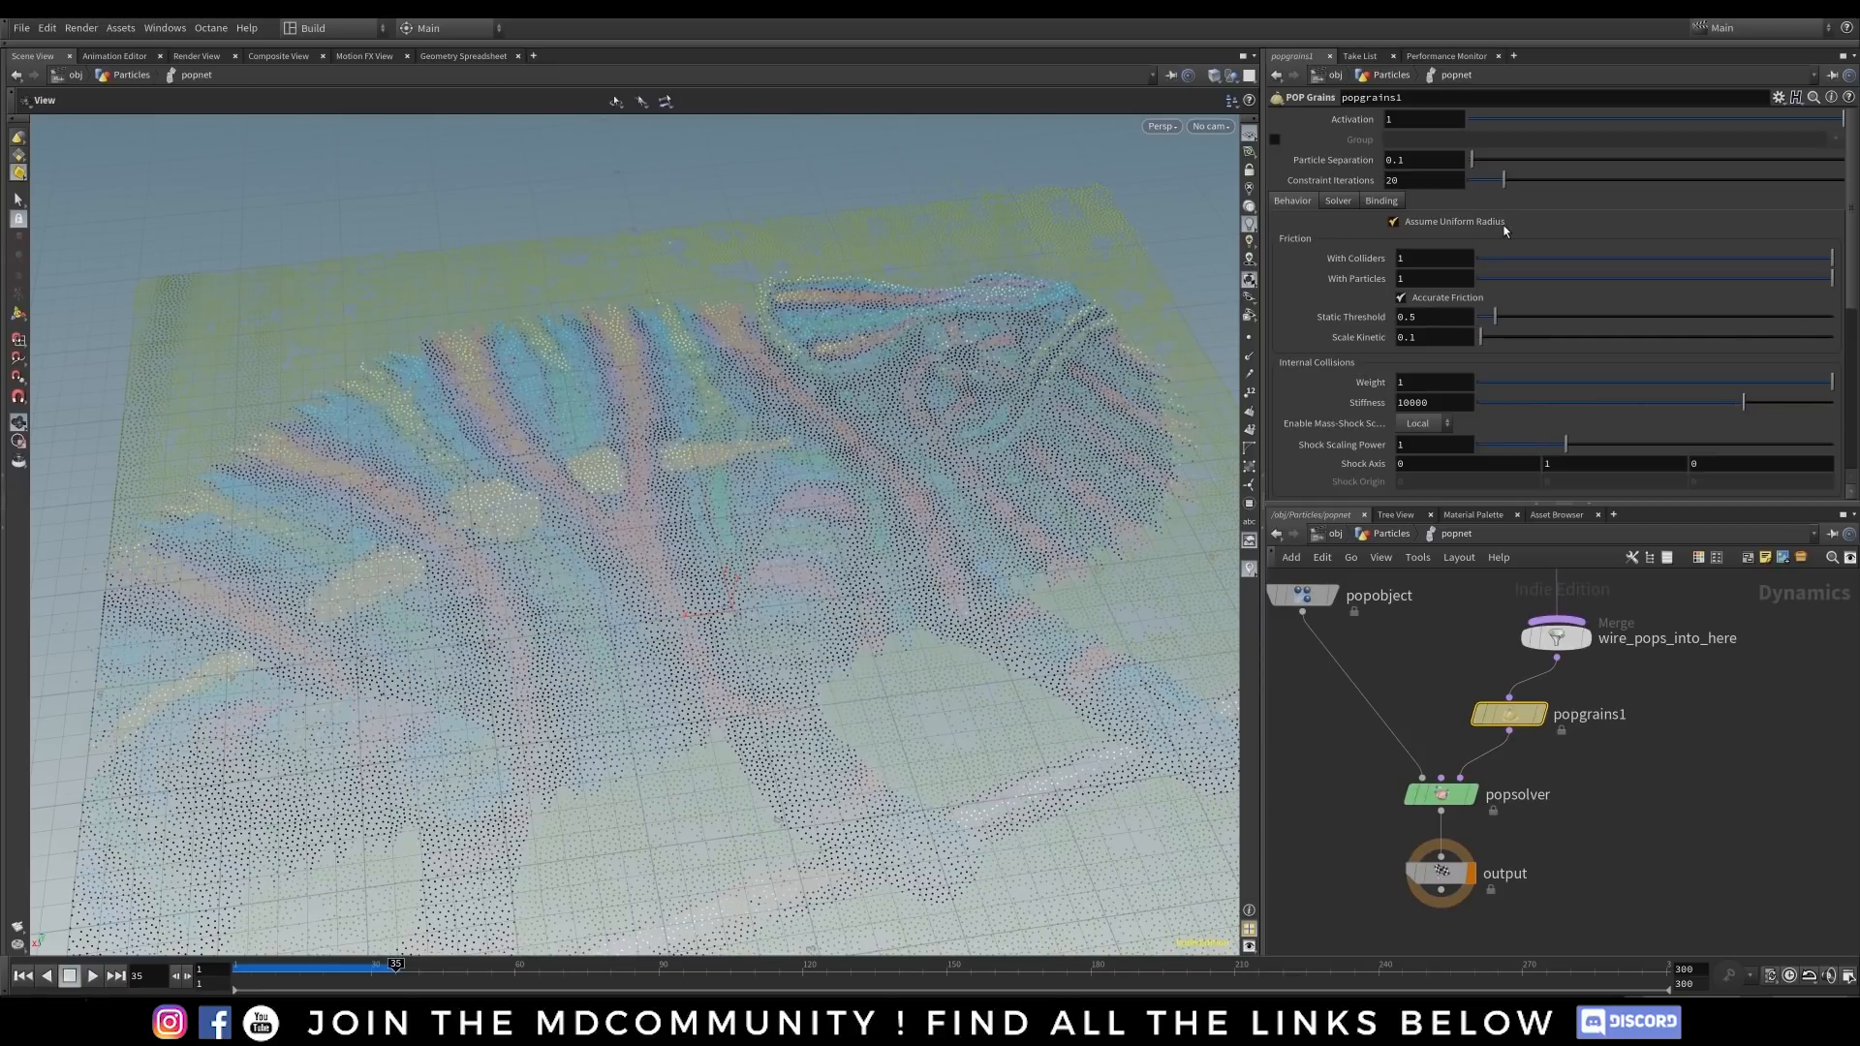
left_click(1431, 224)
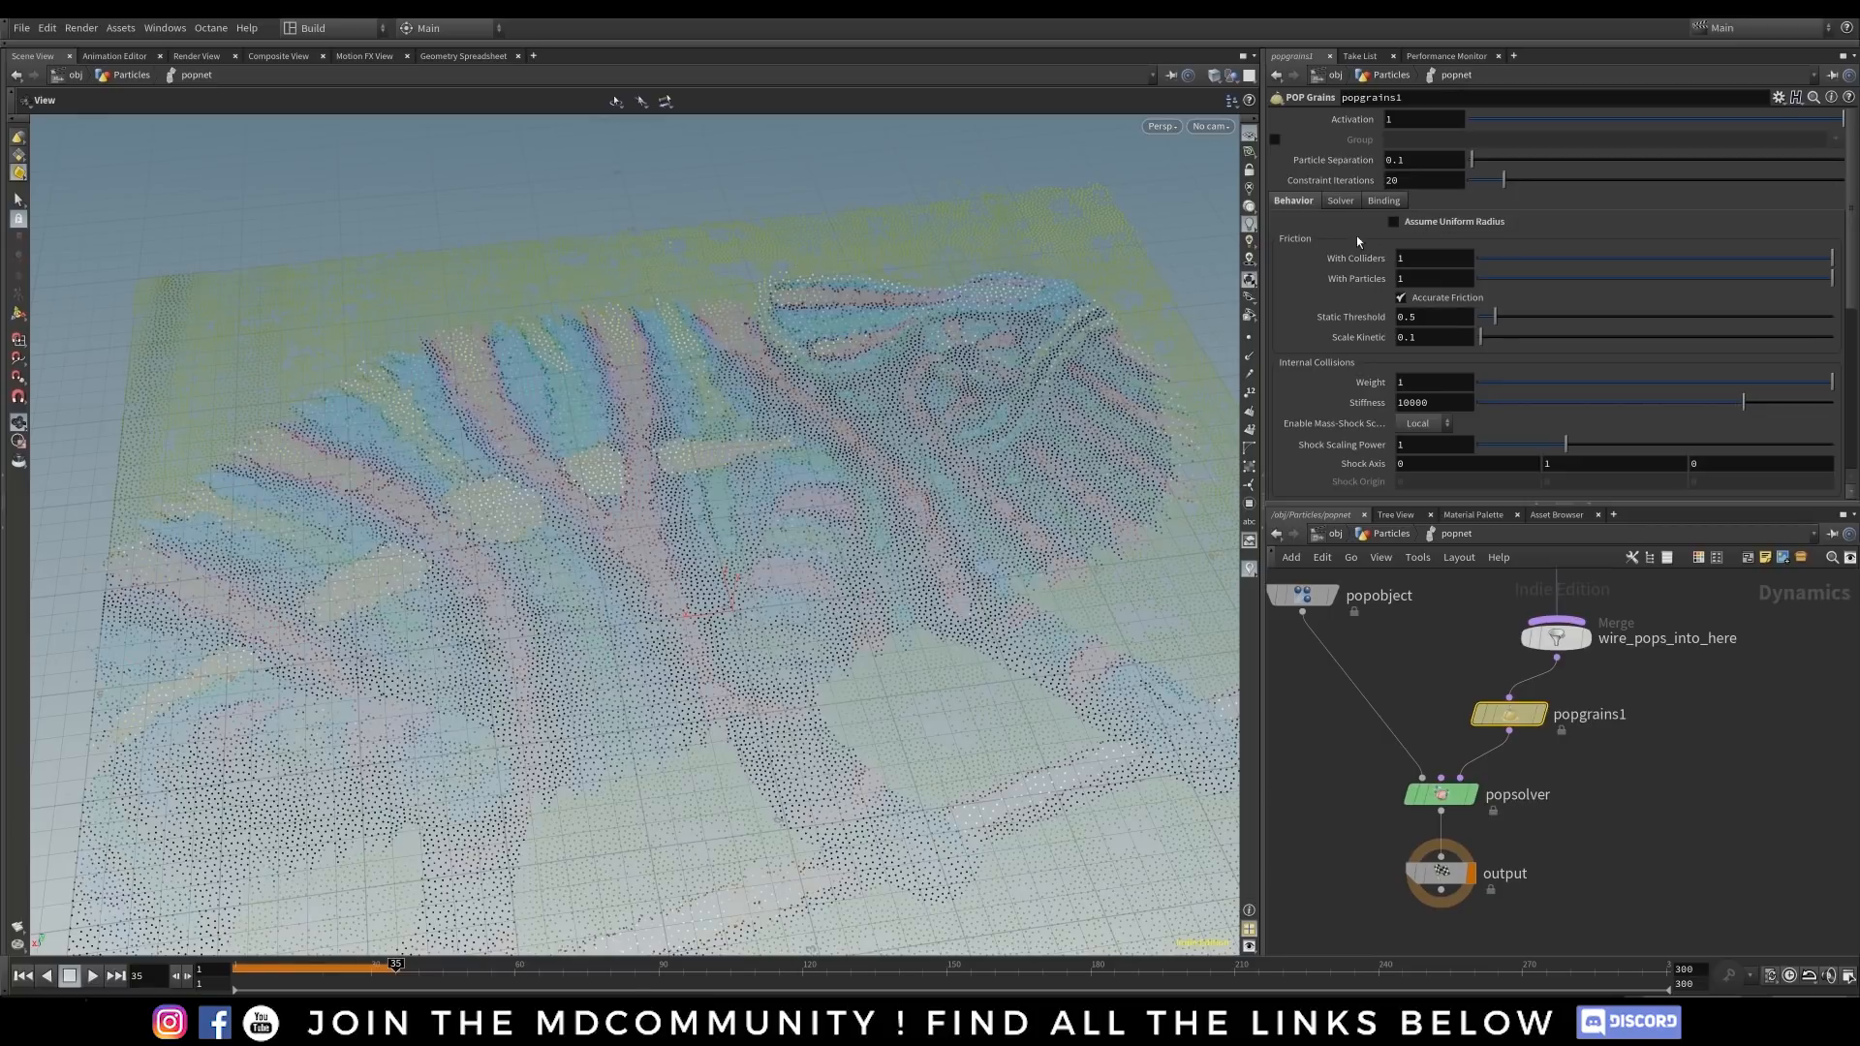
left_click(21, 977)
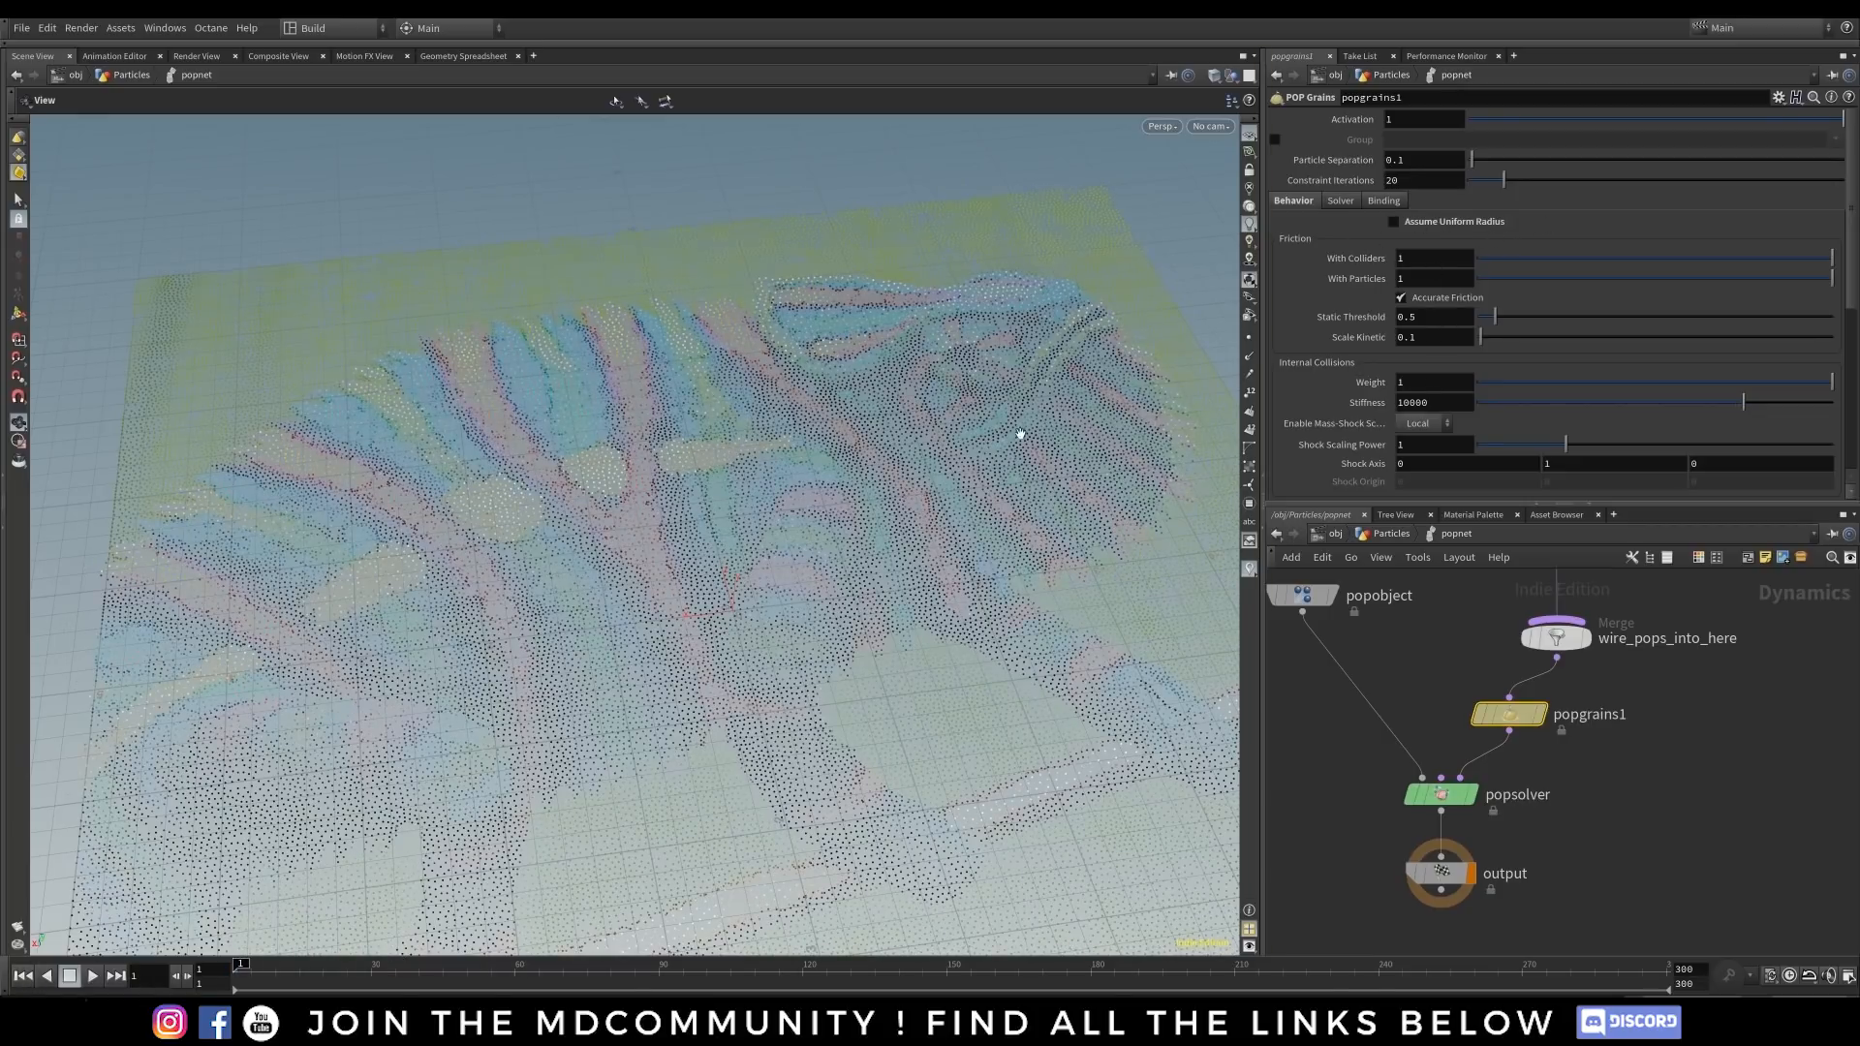
- Examine pointwrangle1's pscale attribute in the geometry spreadsheet, and return to the 3D view inside popnet
left_click(457, 56)
left_click(1390, 659)
key("u")
left_click(1568, 656)
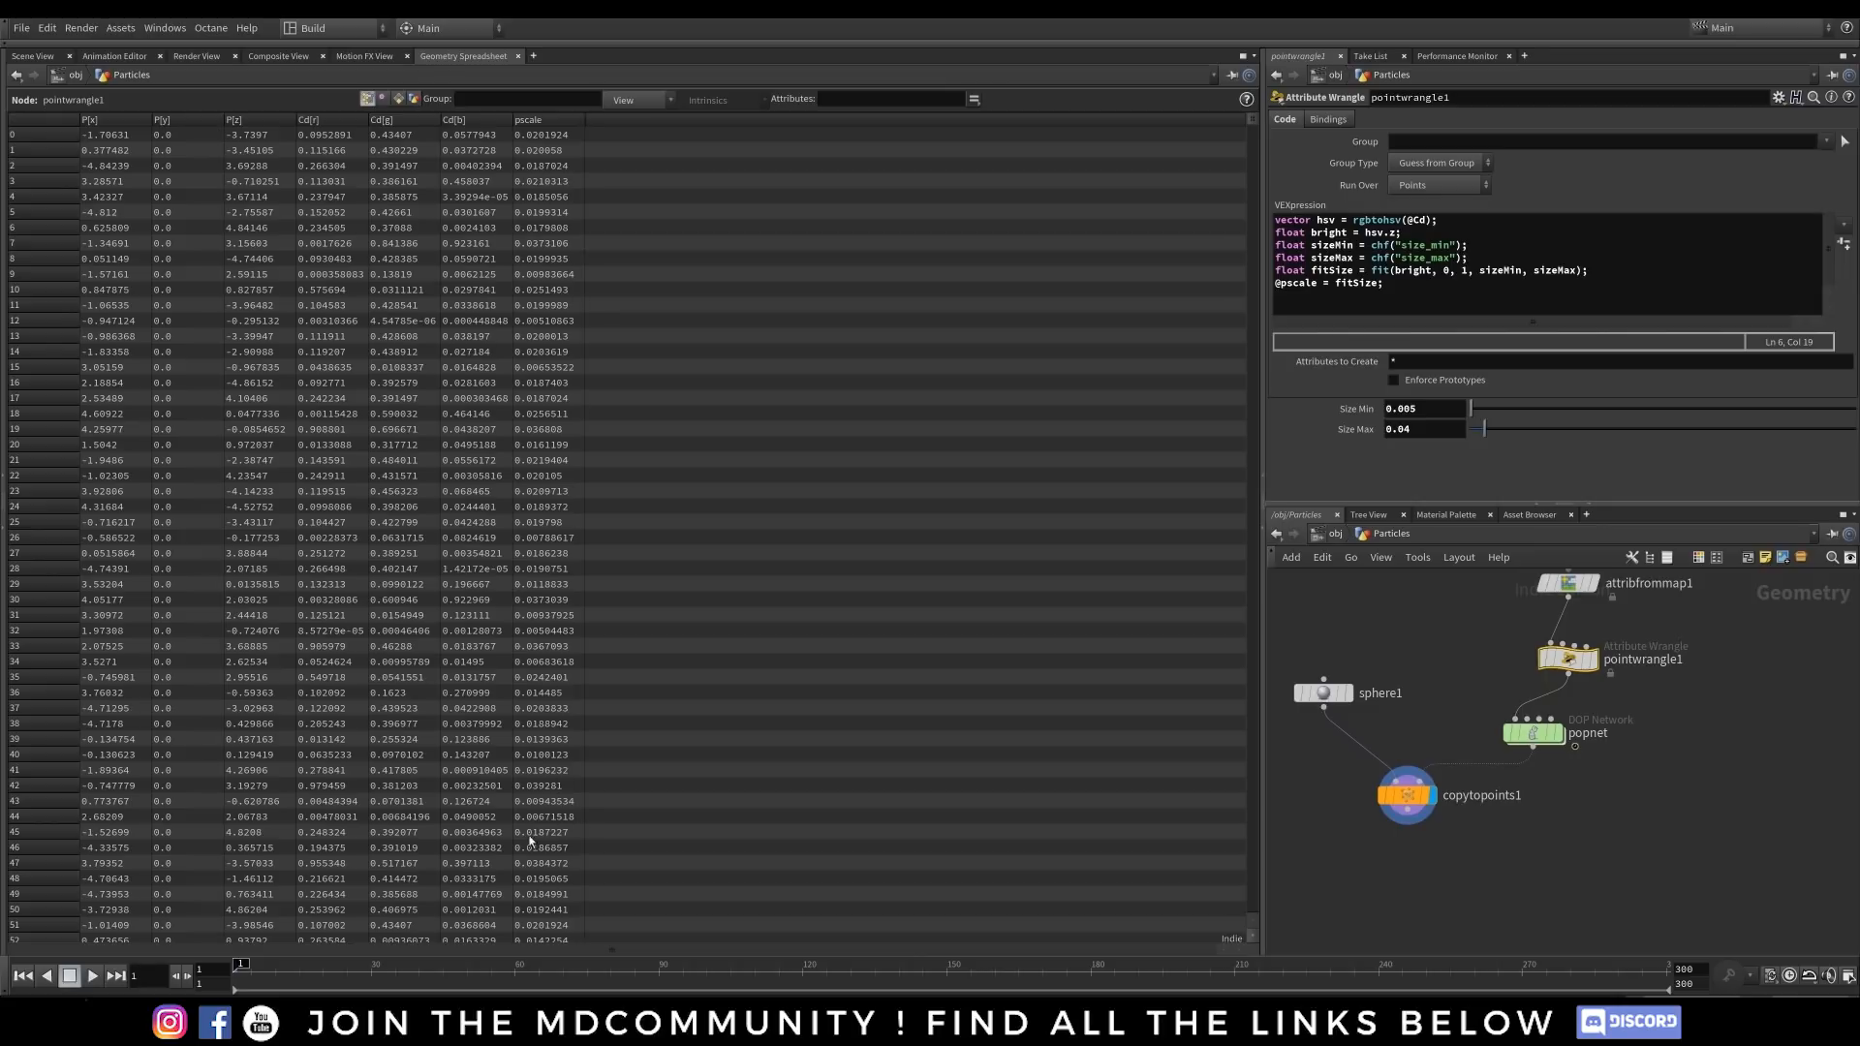
left_click(1533, 733)
double_click(1538, 735)
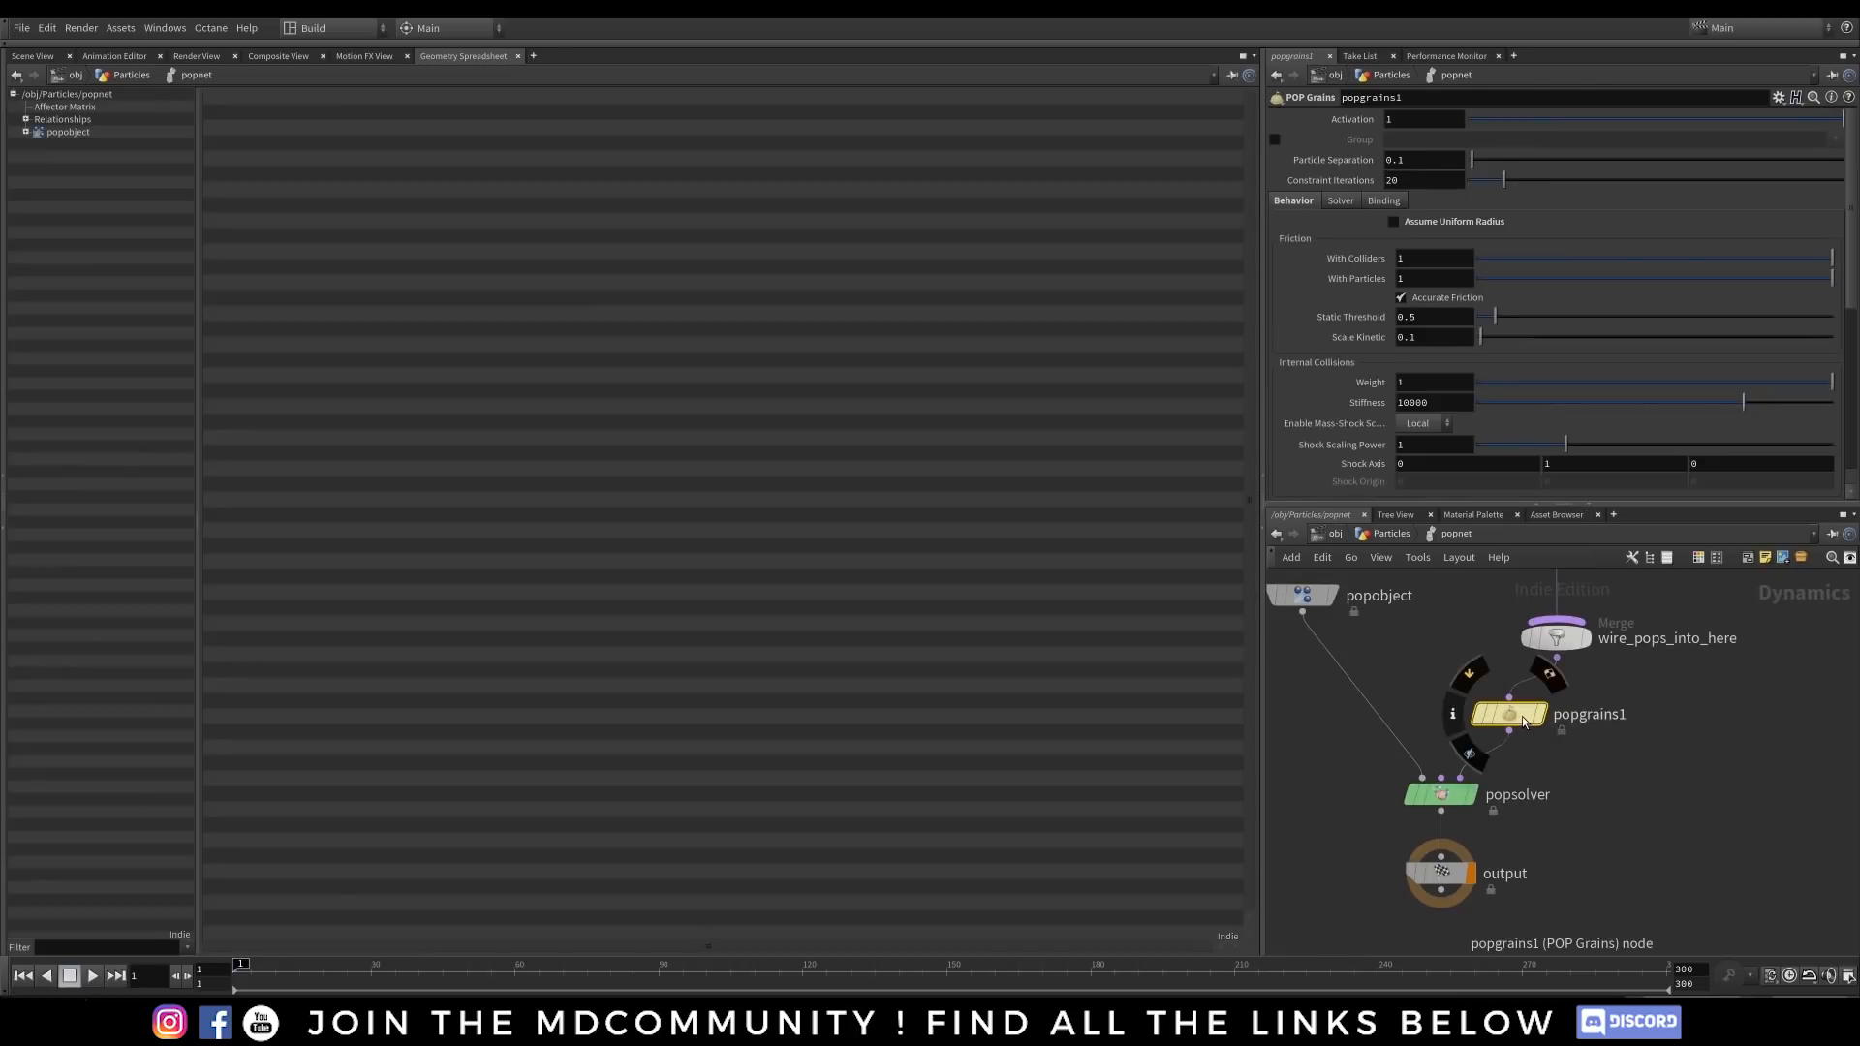
left_click(29, 56)
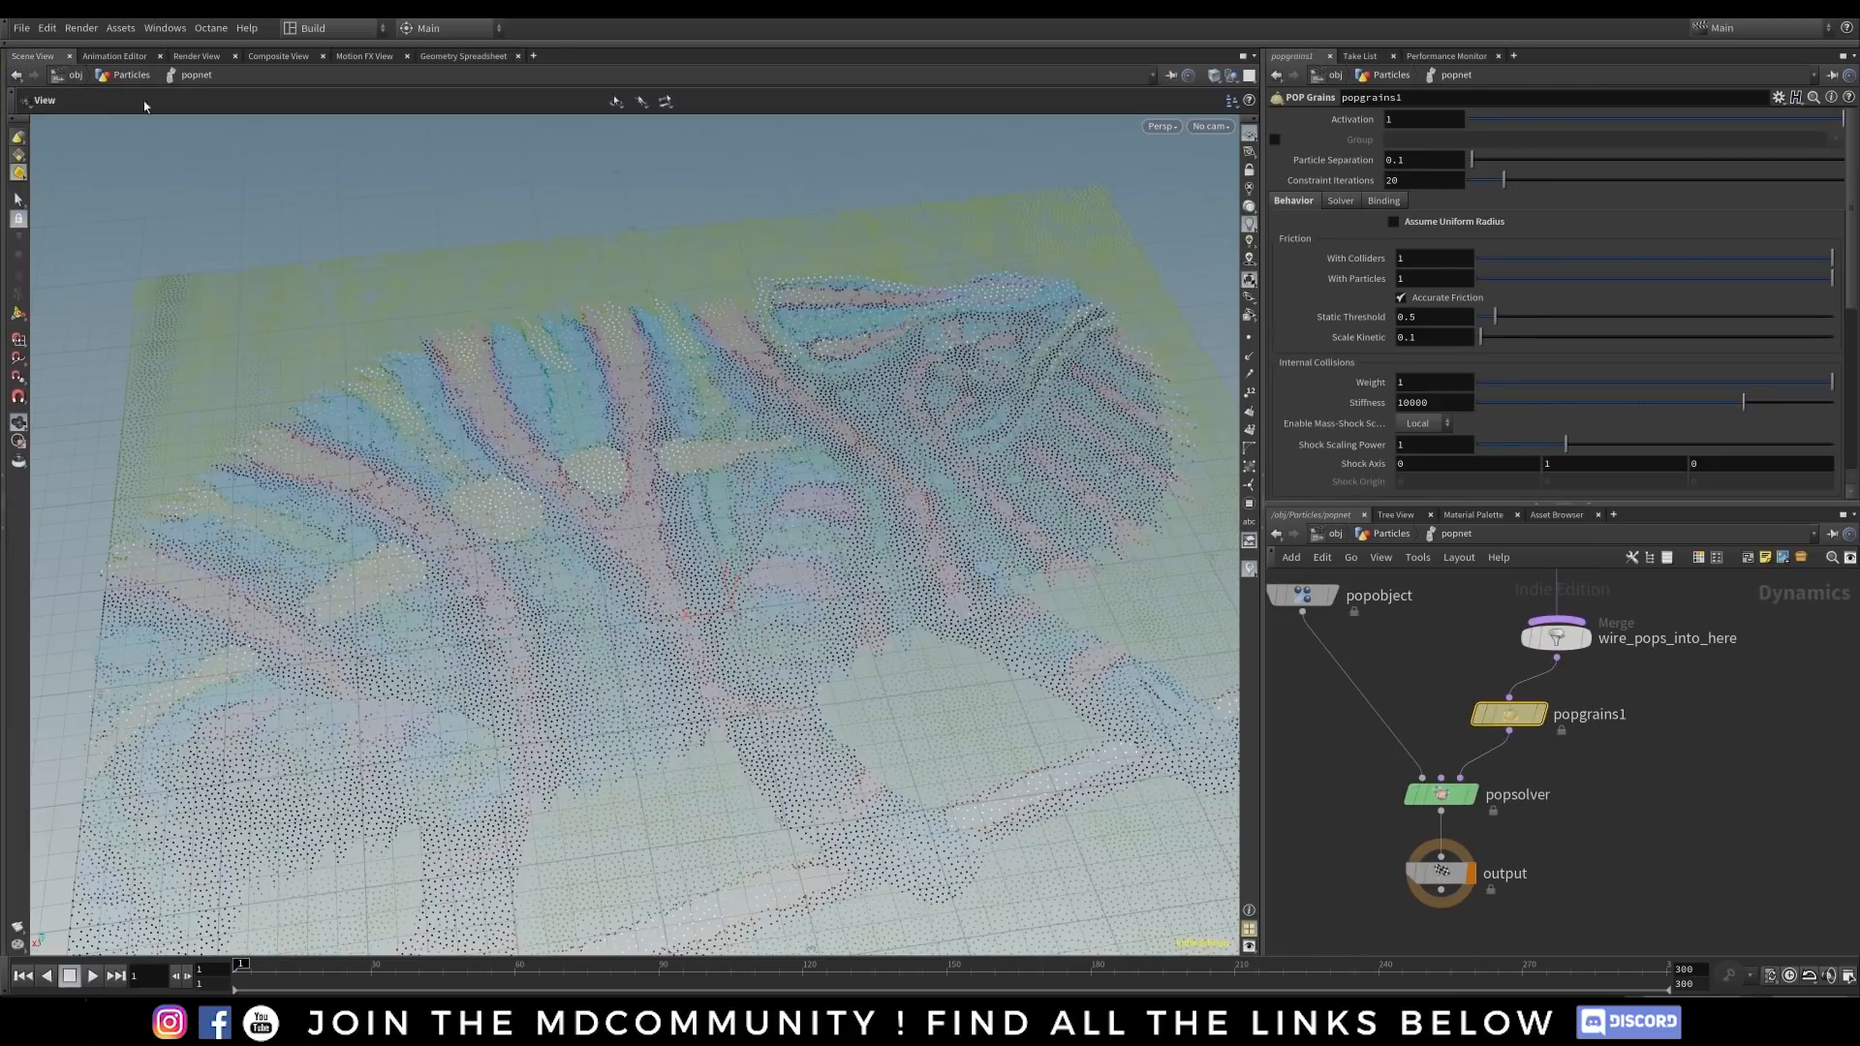
- Display the popnet points in the Particles network, play the simulation, and examine the particle motion from several angles
key("u")
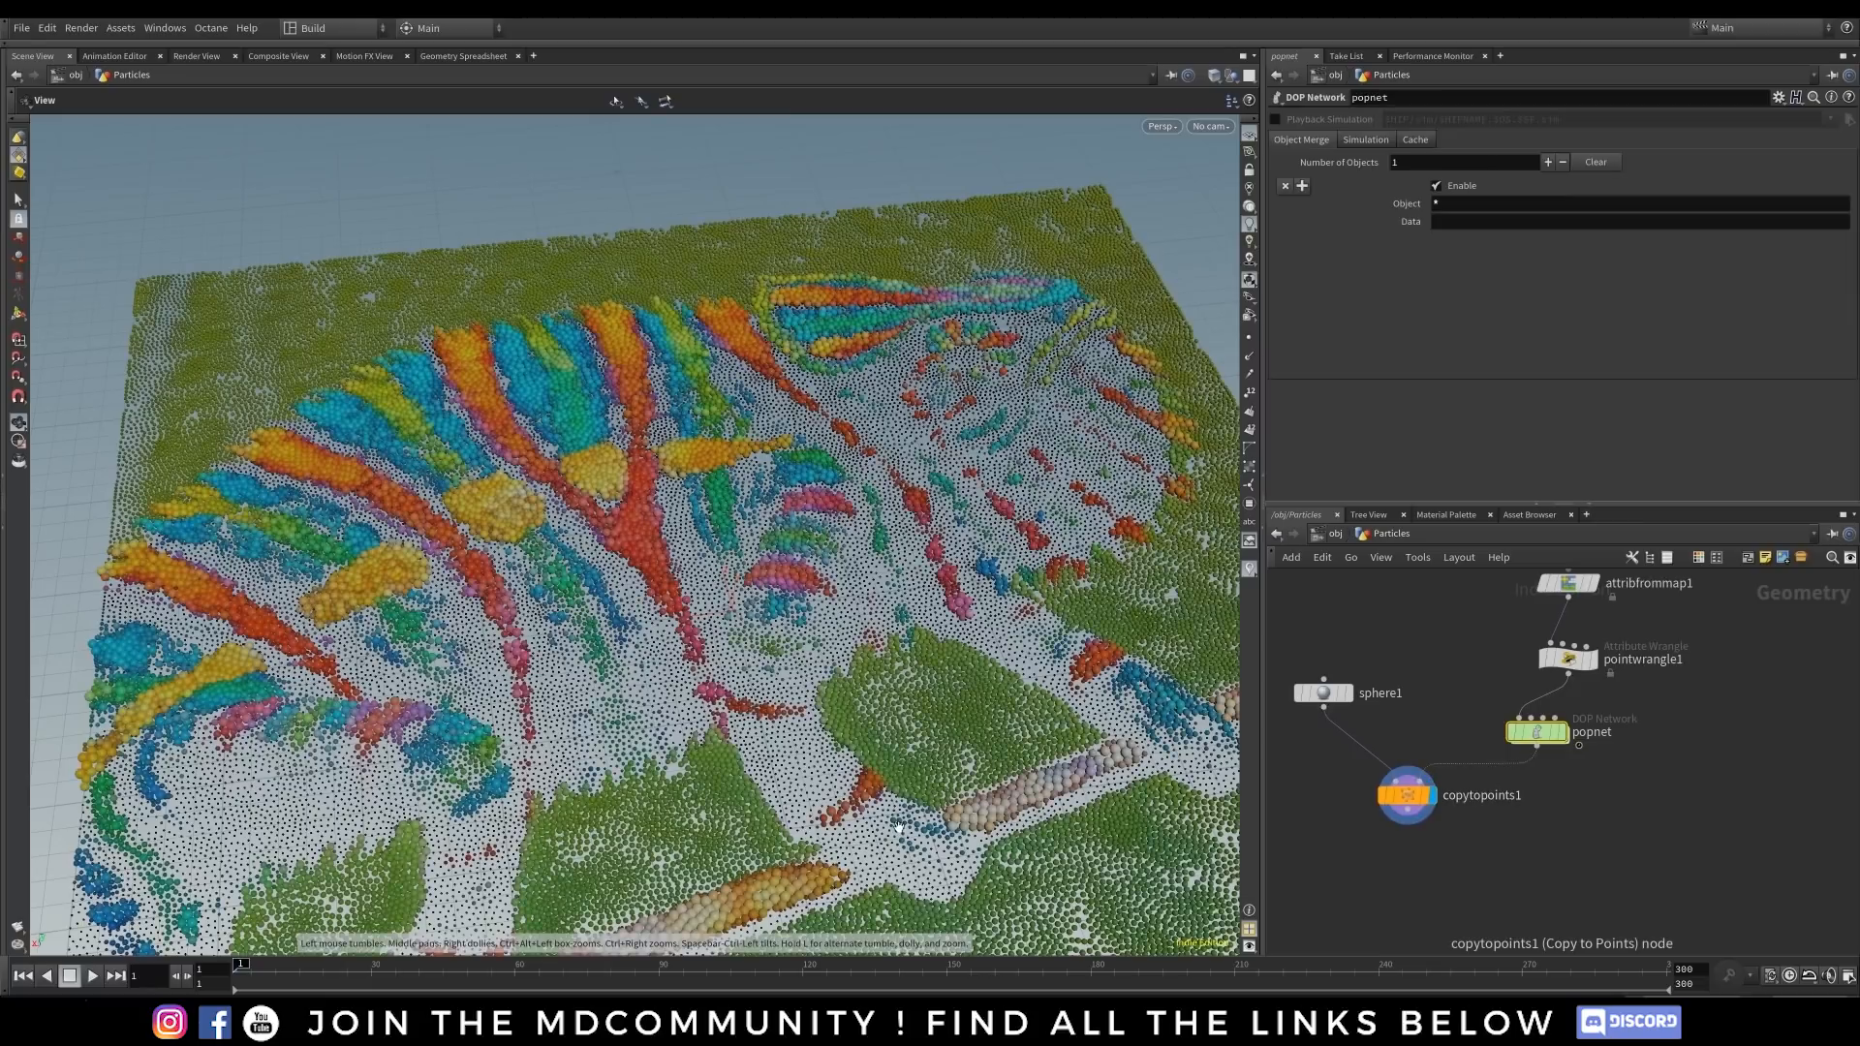
left_click(1561, 733)
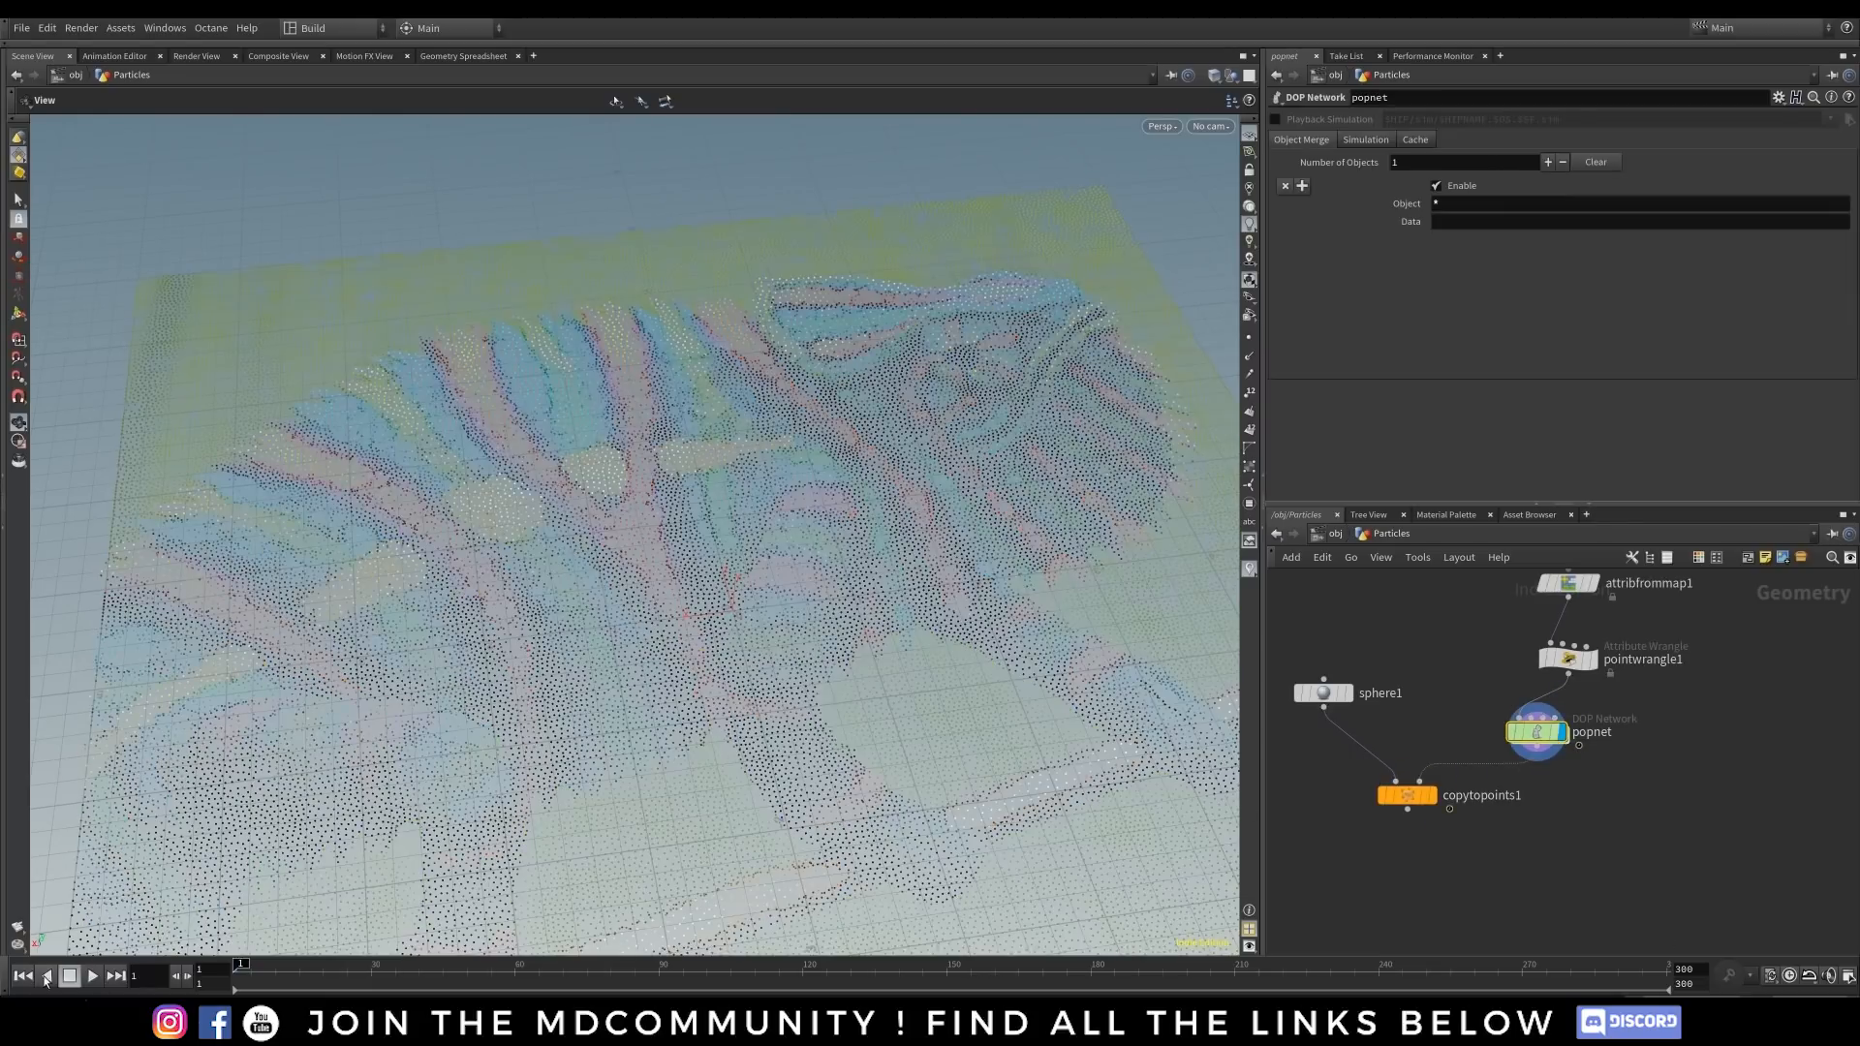
left_click(92, 975)
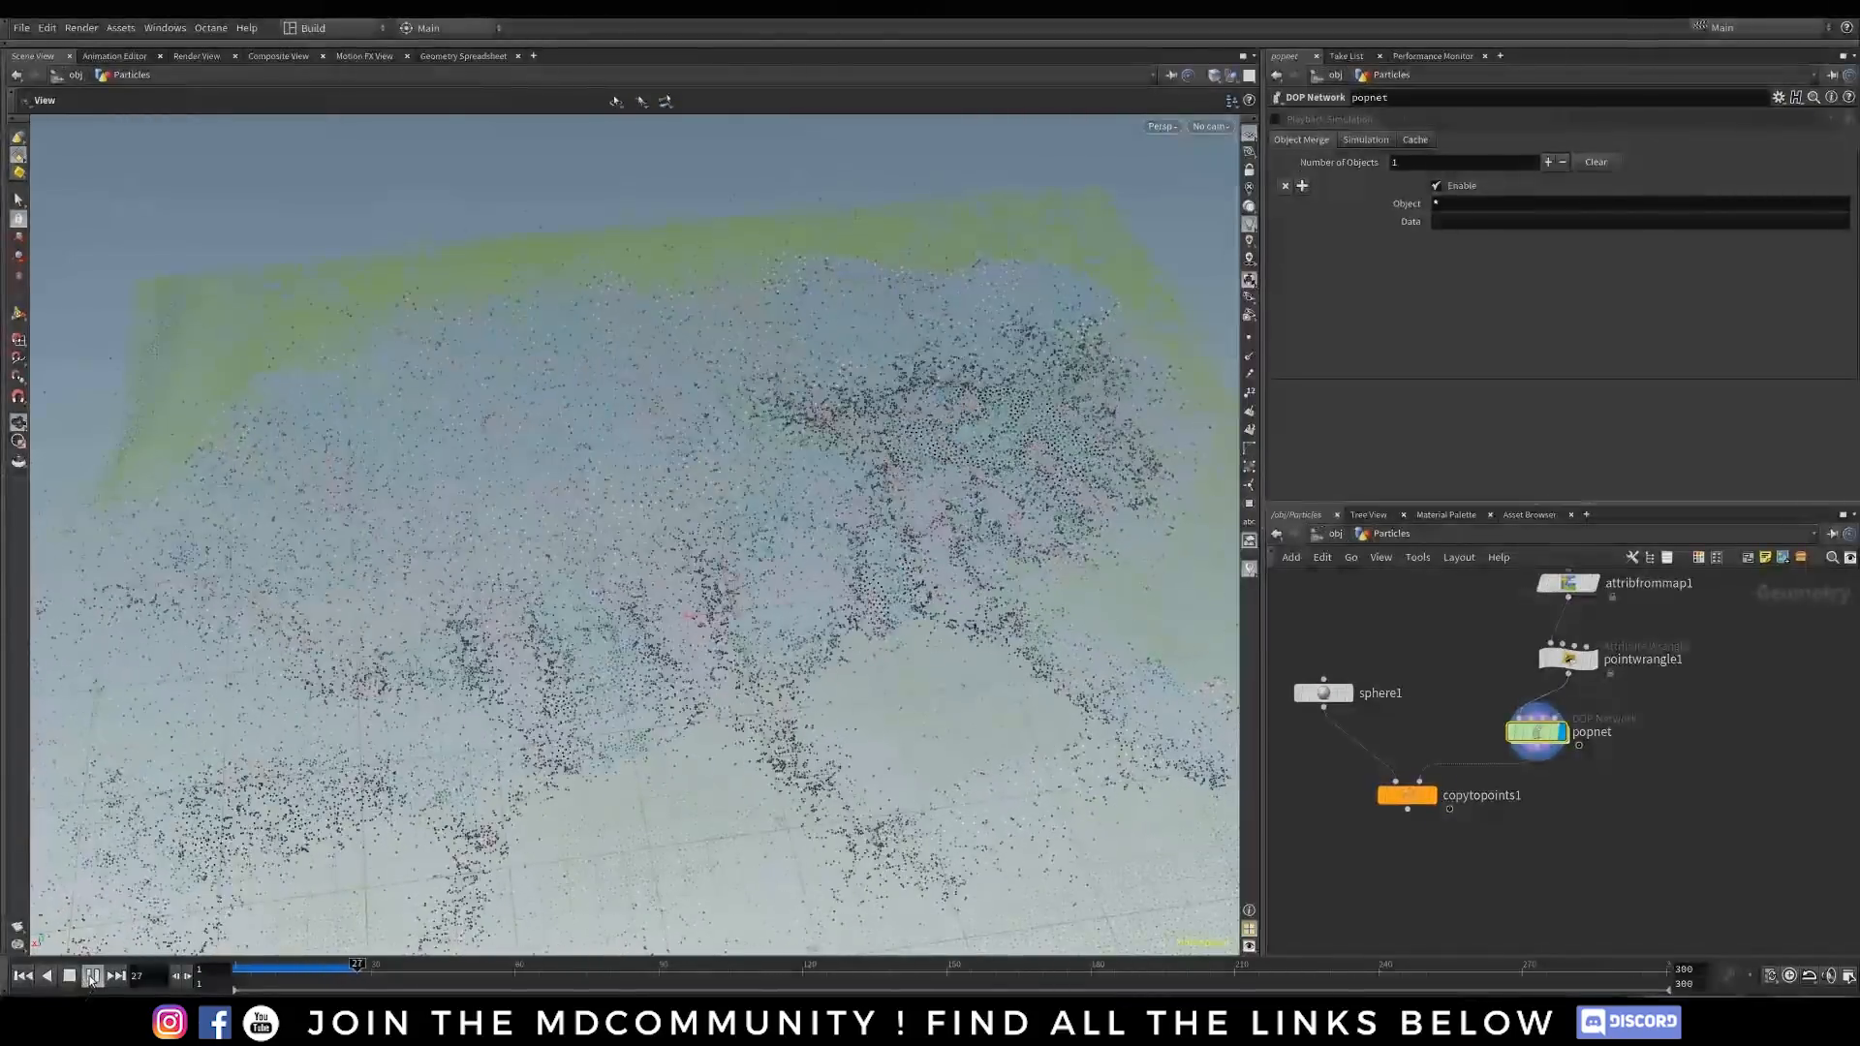
left_click_drag(515, 508, 623, 431)
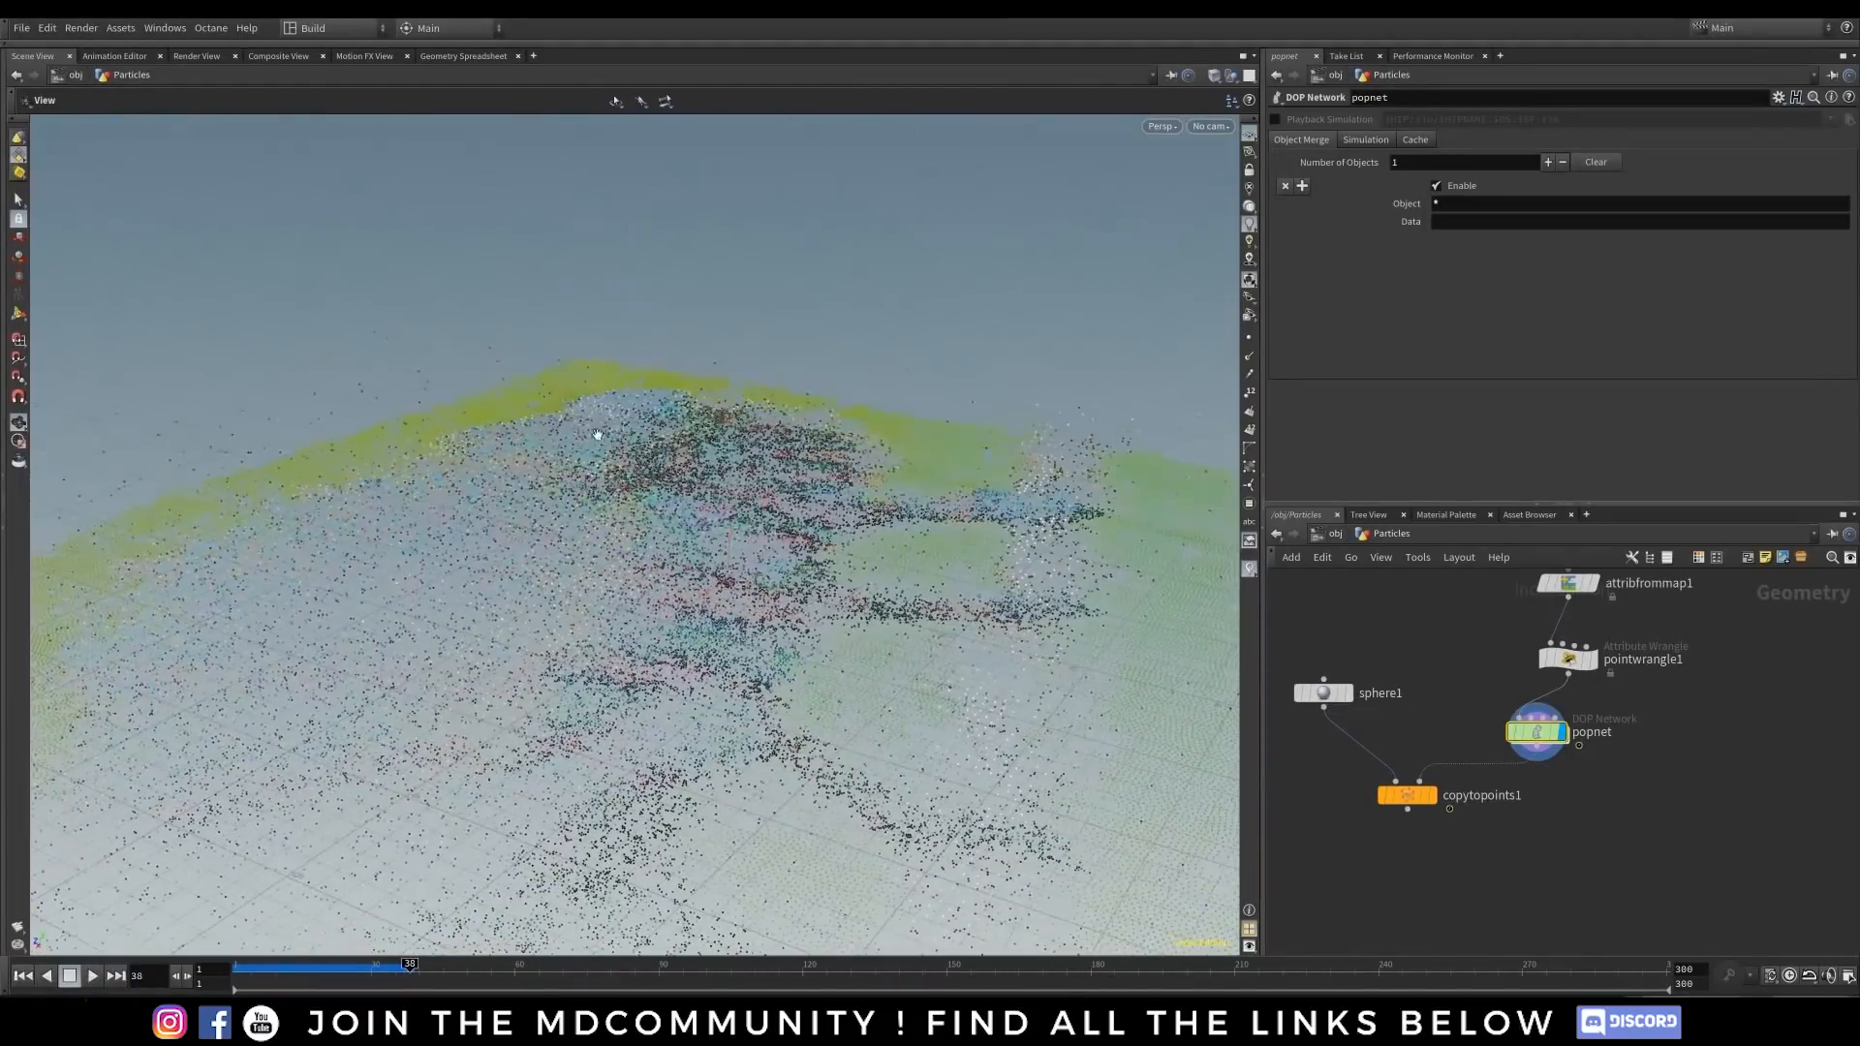
left_click_drag(578, 590, 459, 644)
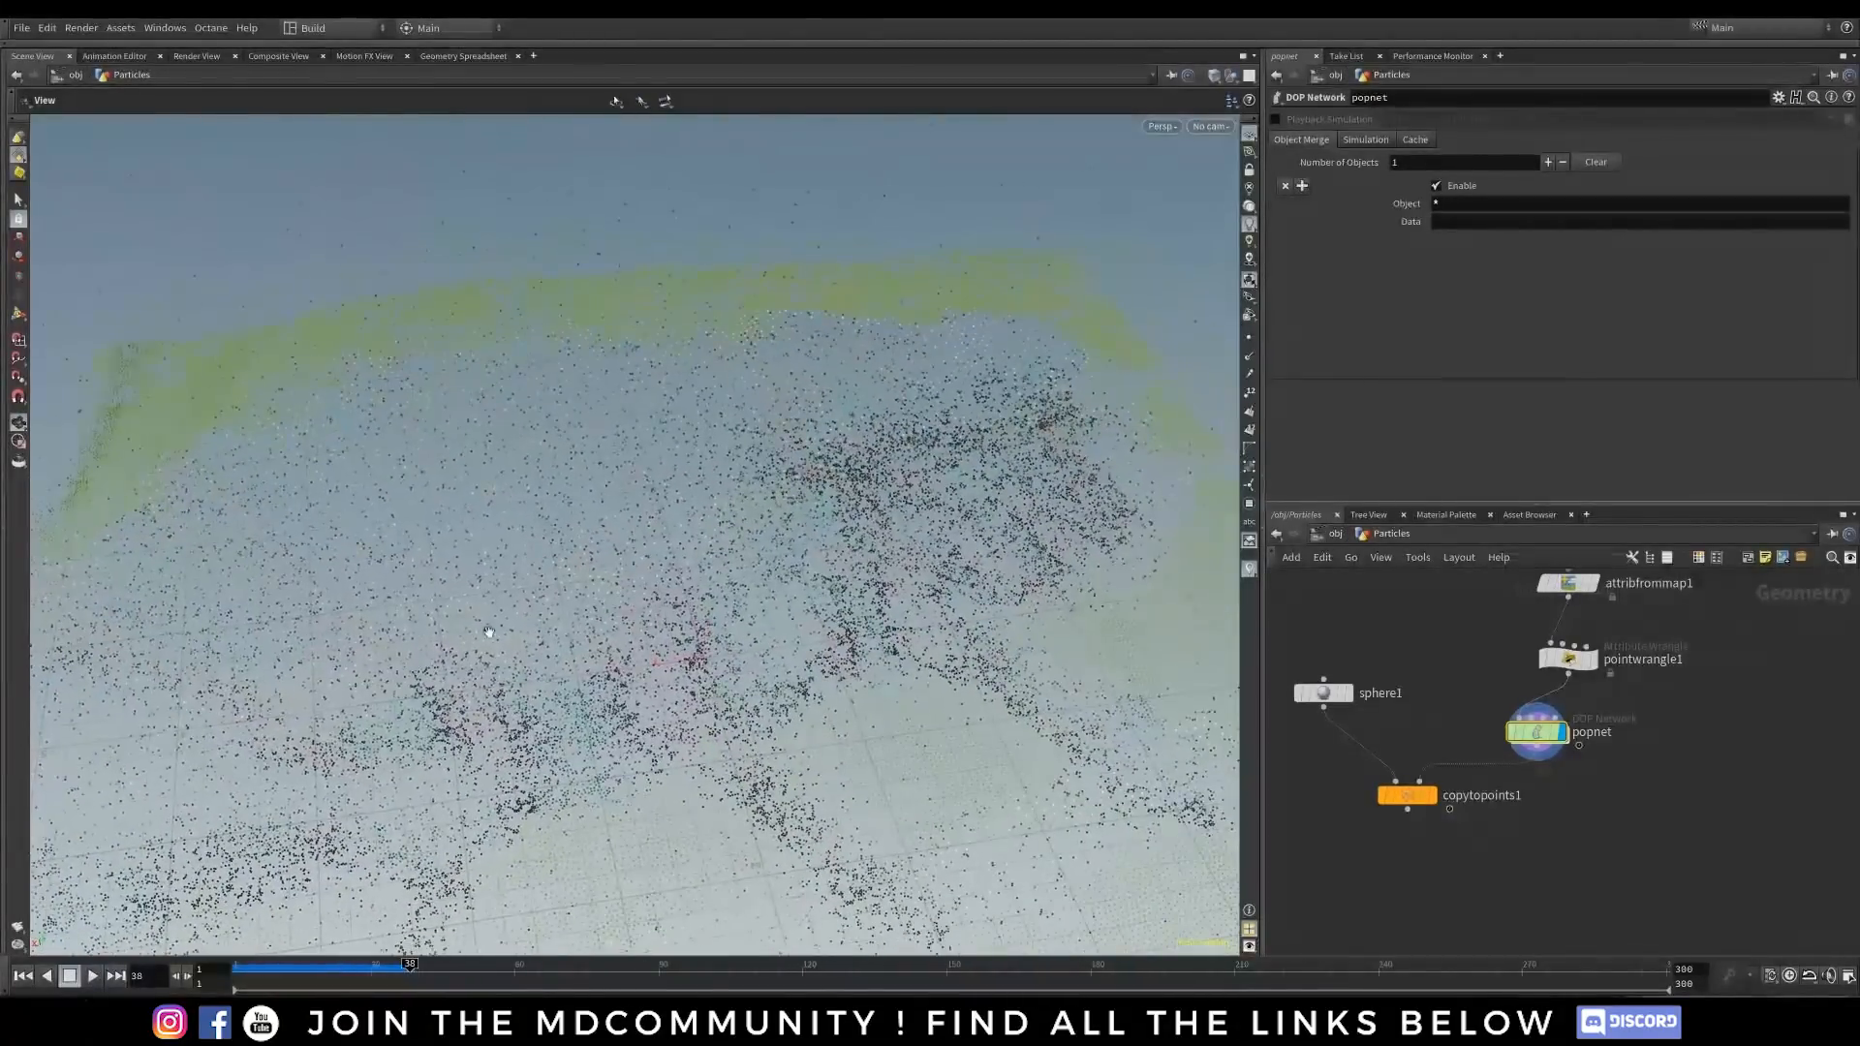
- Set the internal collisions weight of popgrains1 inside popnet to 0.04
double_click(1523, 739)
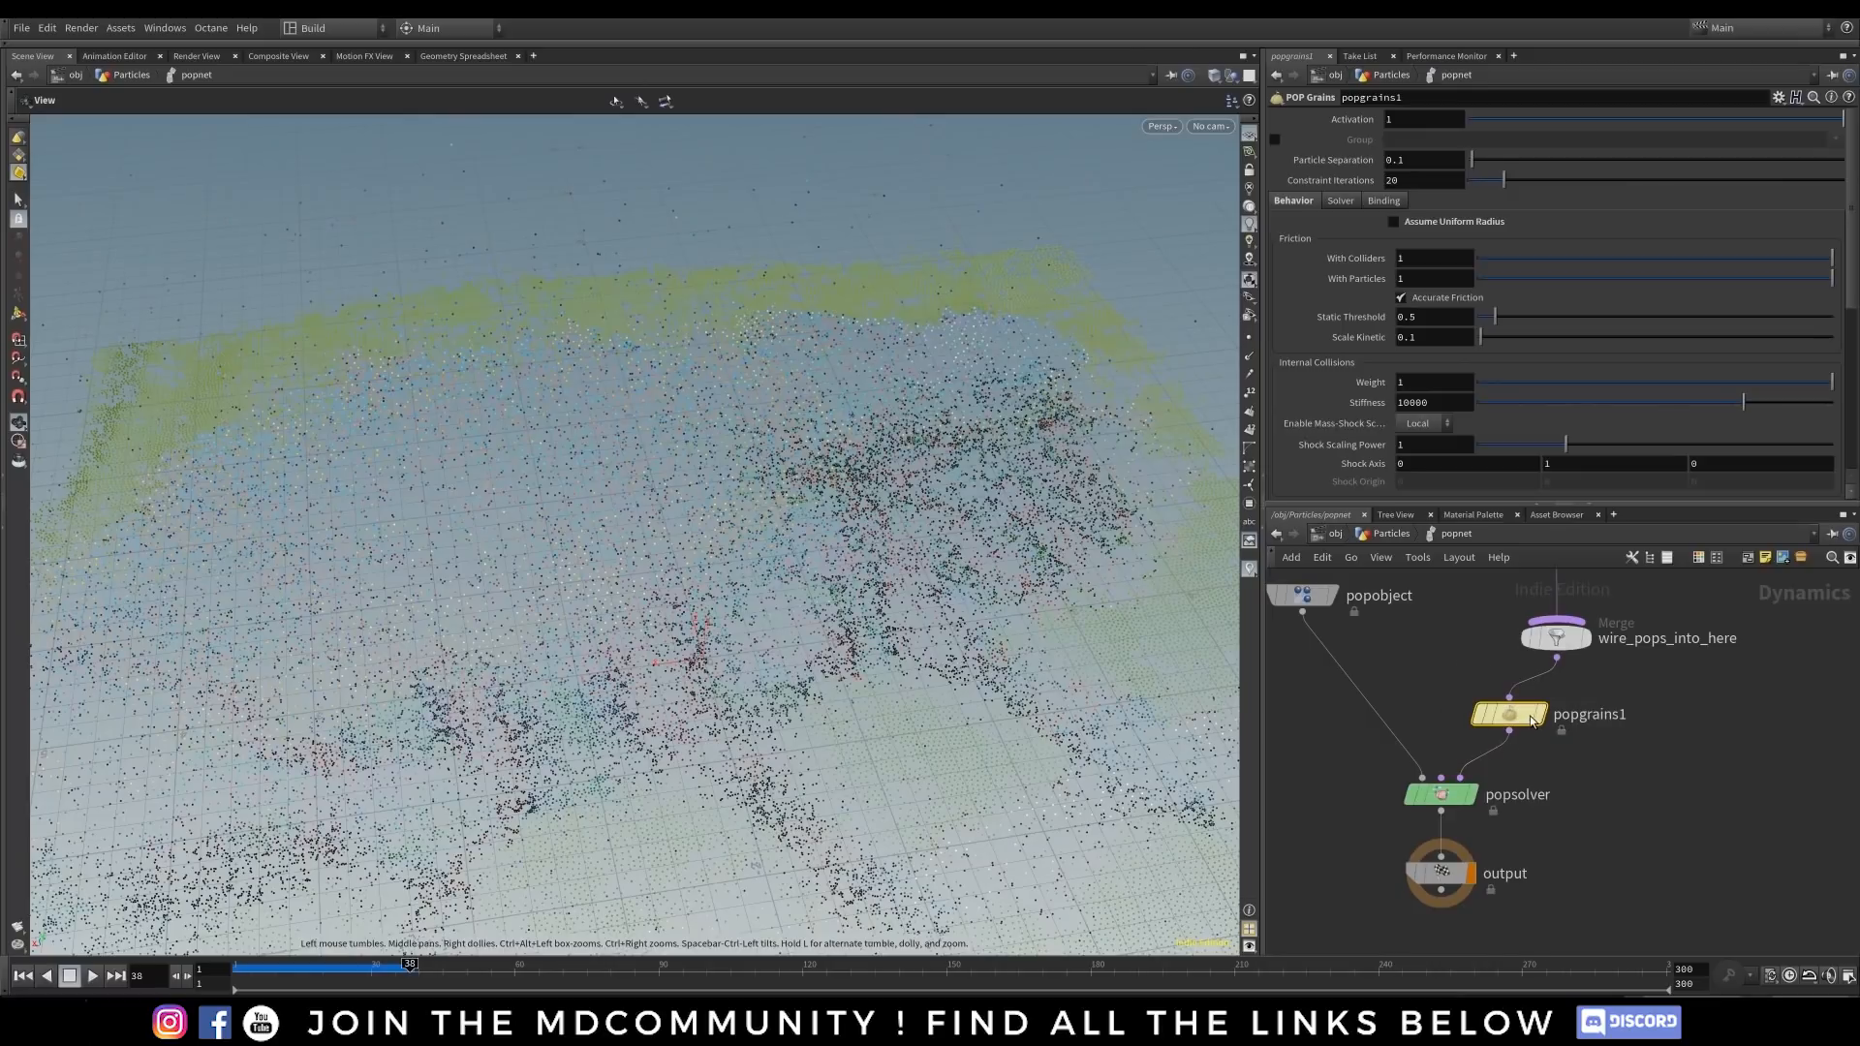
mouse_move(1519, 727)
scroll(1286, 254, "down", 4)
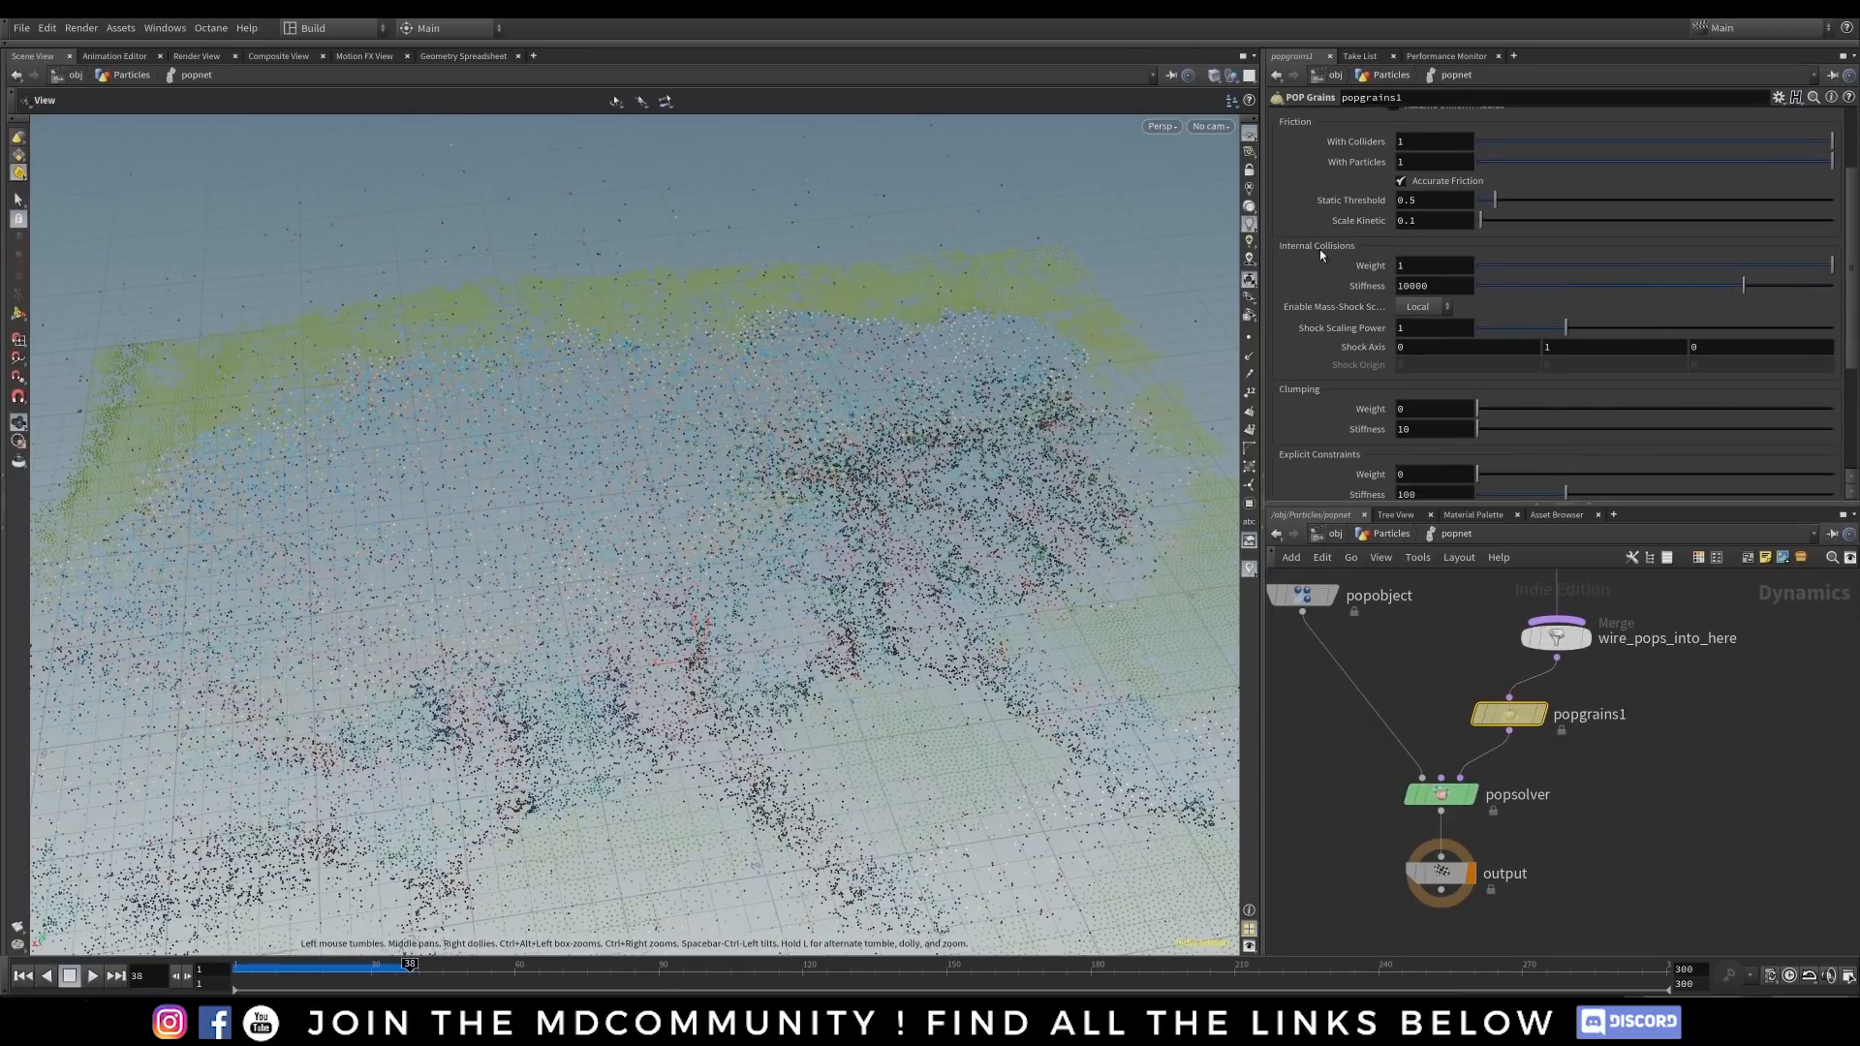
double_click(1400, 265)
mouse_move(1353, 267)
left_click_drag(453, 557, 663, 488)
left_click_drag(1523, 268, 1498, 267)
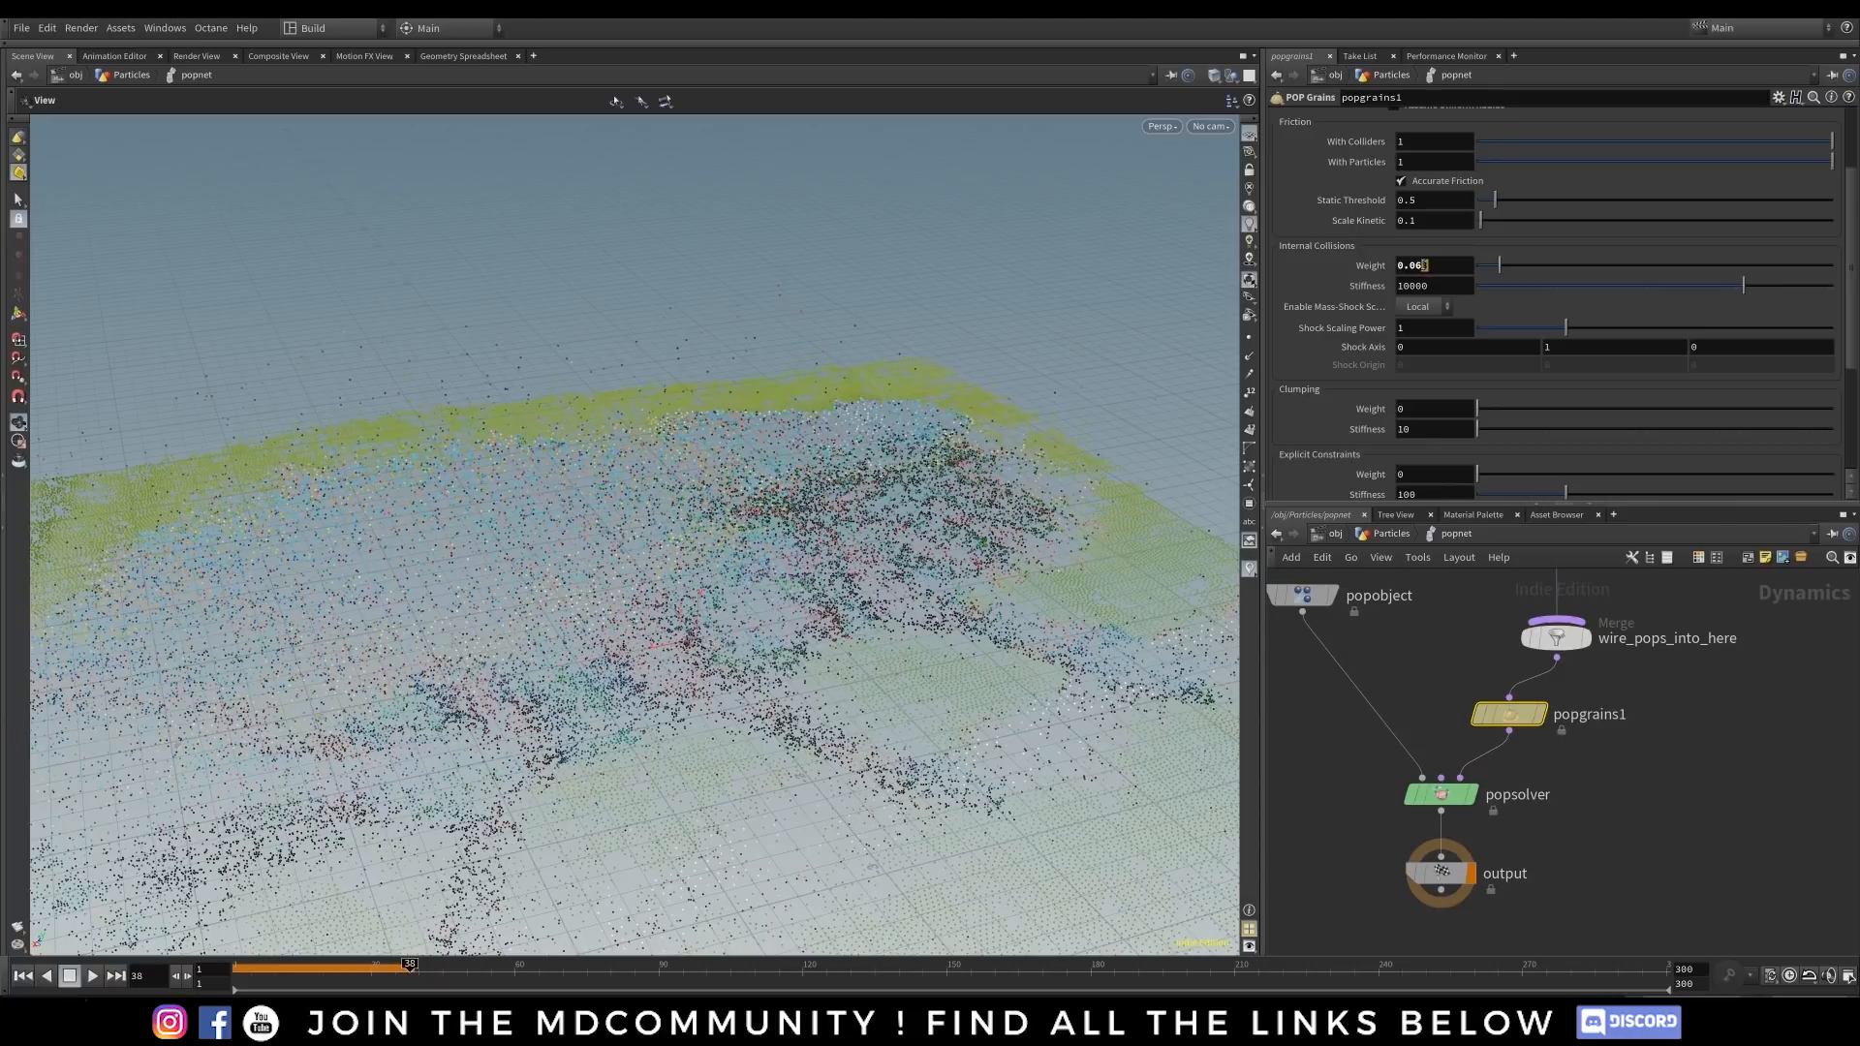
type("04")
key("Return")
left_click_drag(1416, 267, 1439, 265)
type("4")
key("Return")
- Play the popnet simulation from frame 1, examine the particle motion from above, and rewind it
left_click(23, 976)
left_click(93, 975)
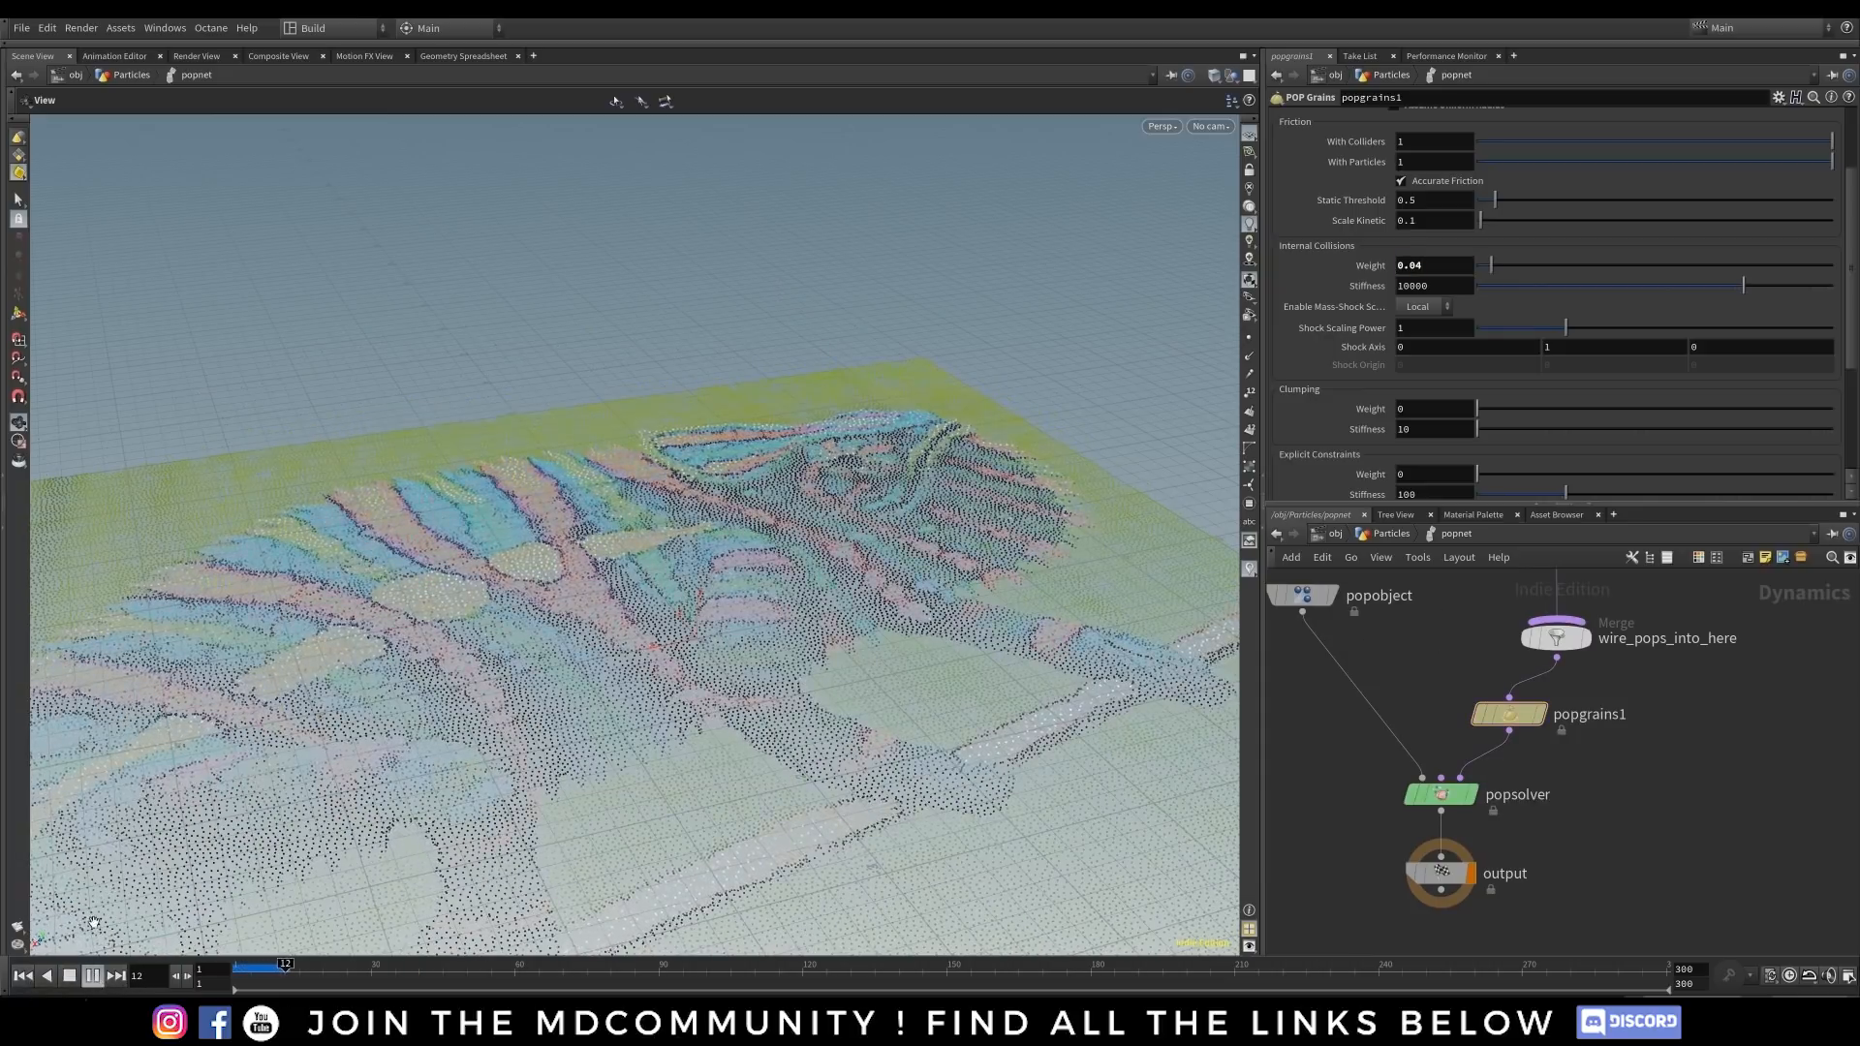
left_click_drag(650, 623, 550, 738)
left_click(93, 976)
left_click(23, 976)
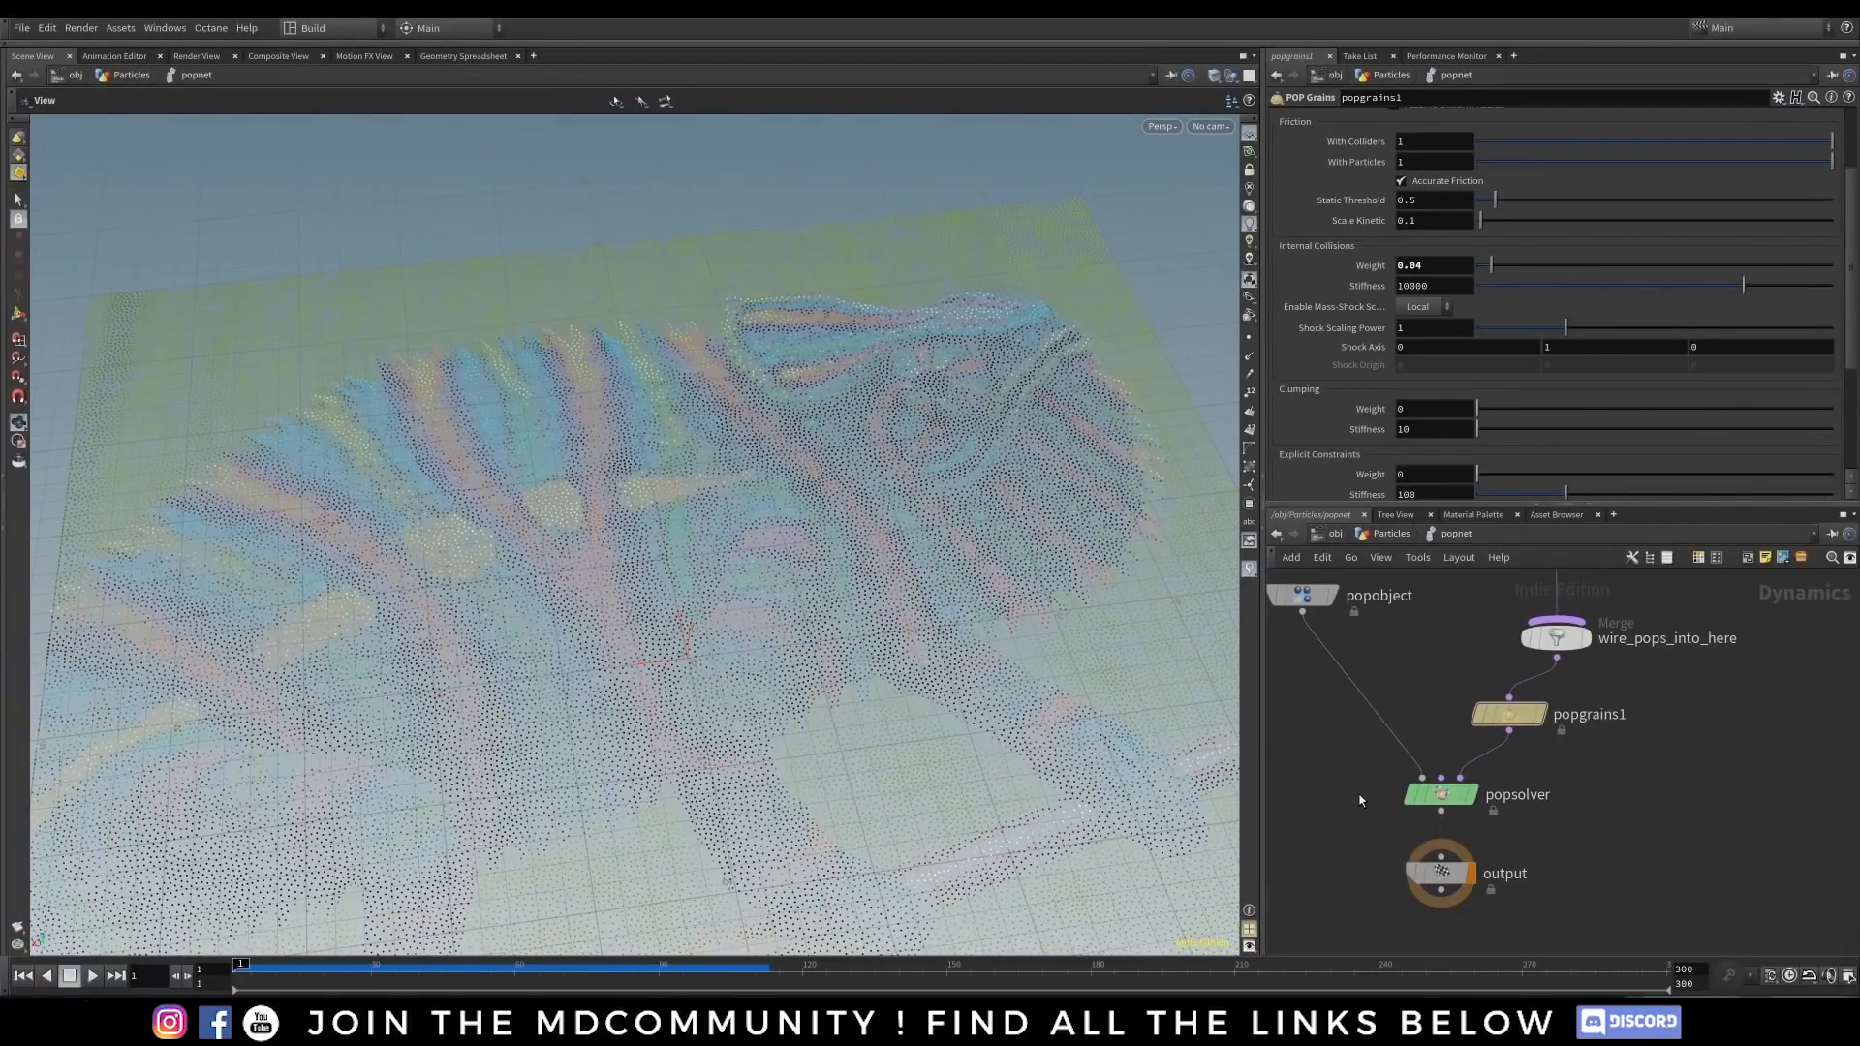
- Display copytopoints1 in the Particles network, play the simulation, and examine the spacing of the spheres up close
key("u")
left_click(1423, 810)
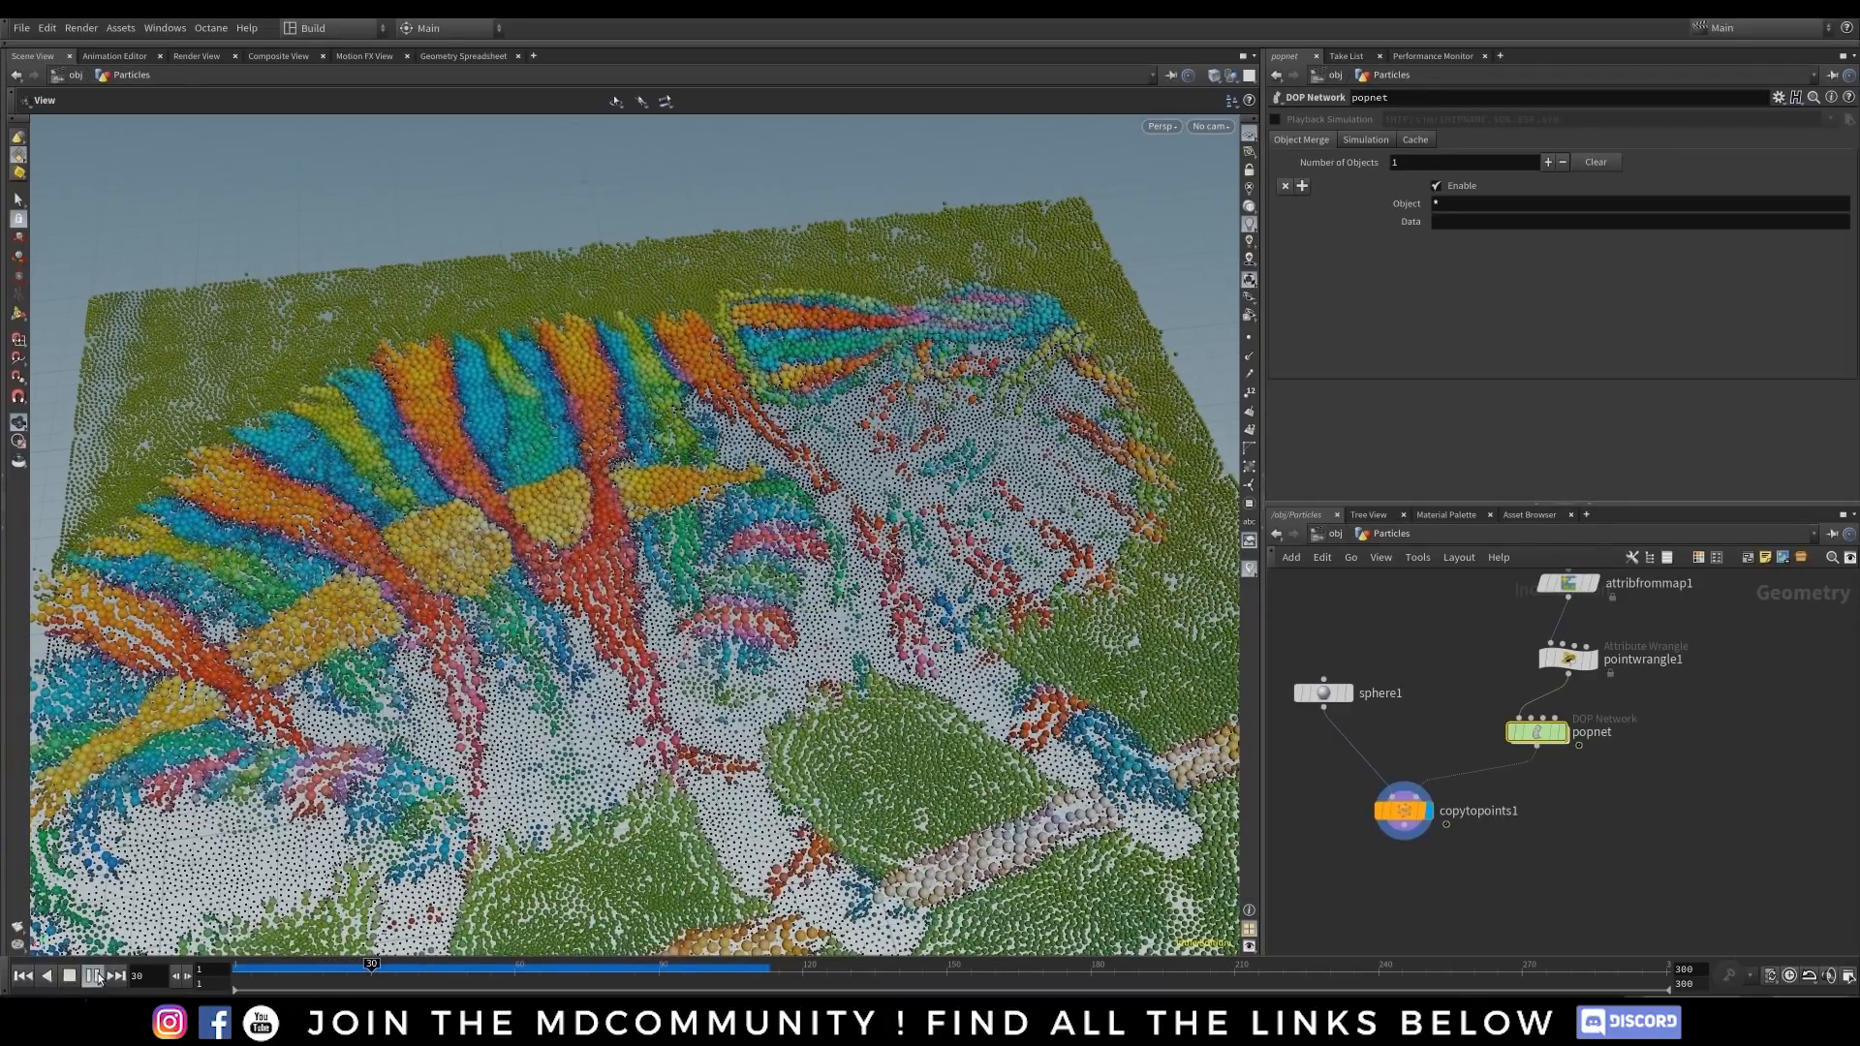
left_click_drag(526, 599, 631, 535)
right_click_drag(630, 536, 736, 629)
right_click_drag(572, 519, 685, 614)
left_click_drag(686, 614, 1200, 699)
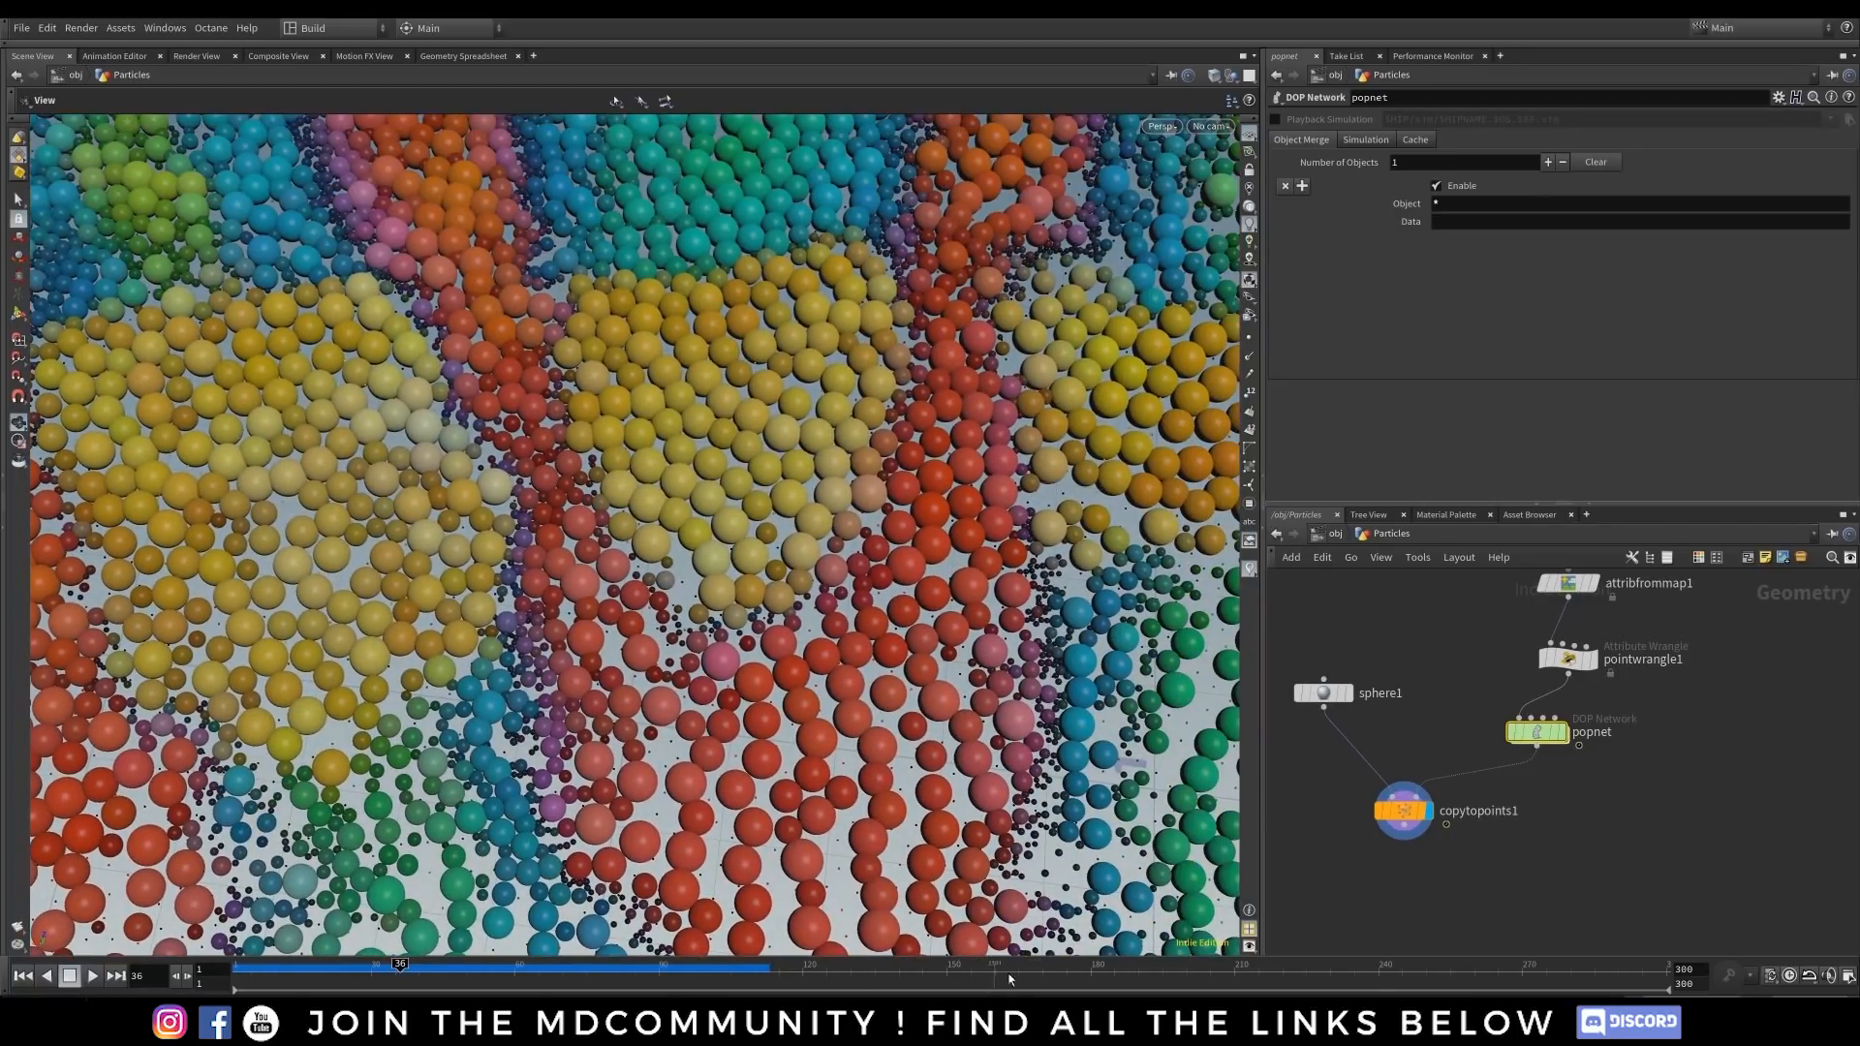
- Set the Constraint Iterations of popgrains1 inside popnet to 50
double_click(1536, 732)
left_click_drag(1851, 177, 1851, 117)
left_click_drag(1416, 180, 1379, 180)
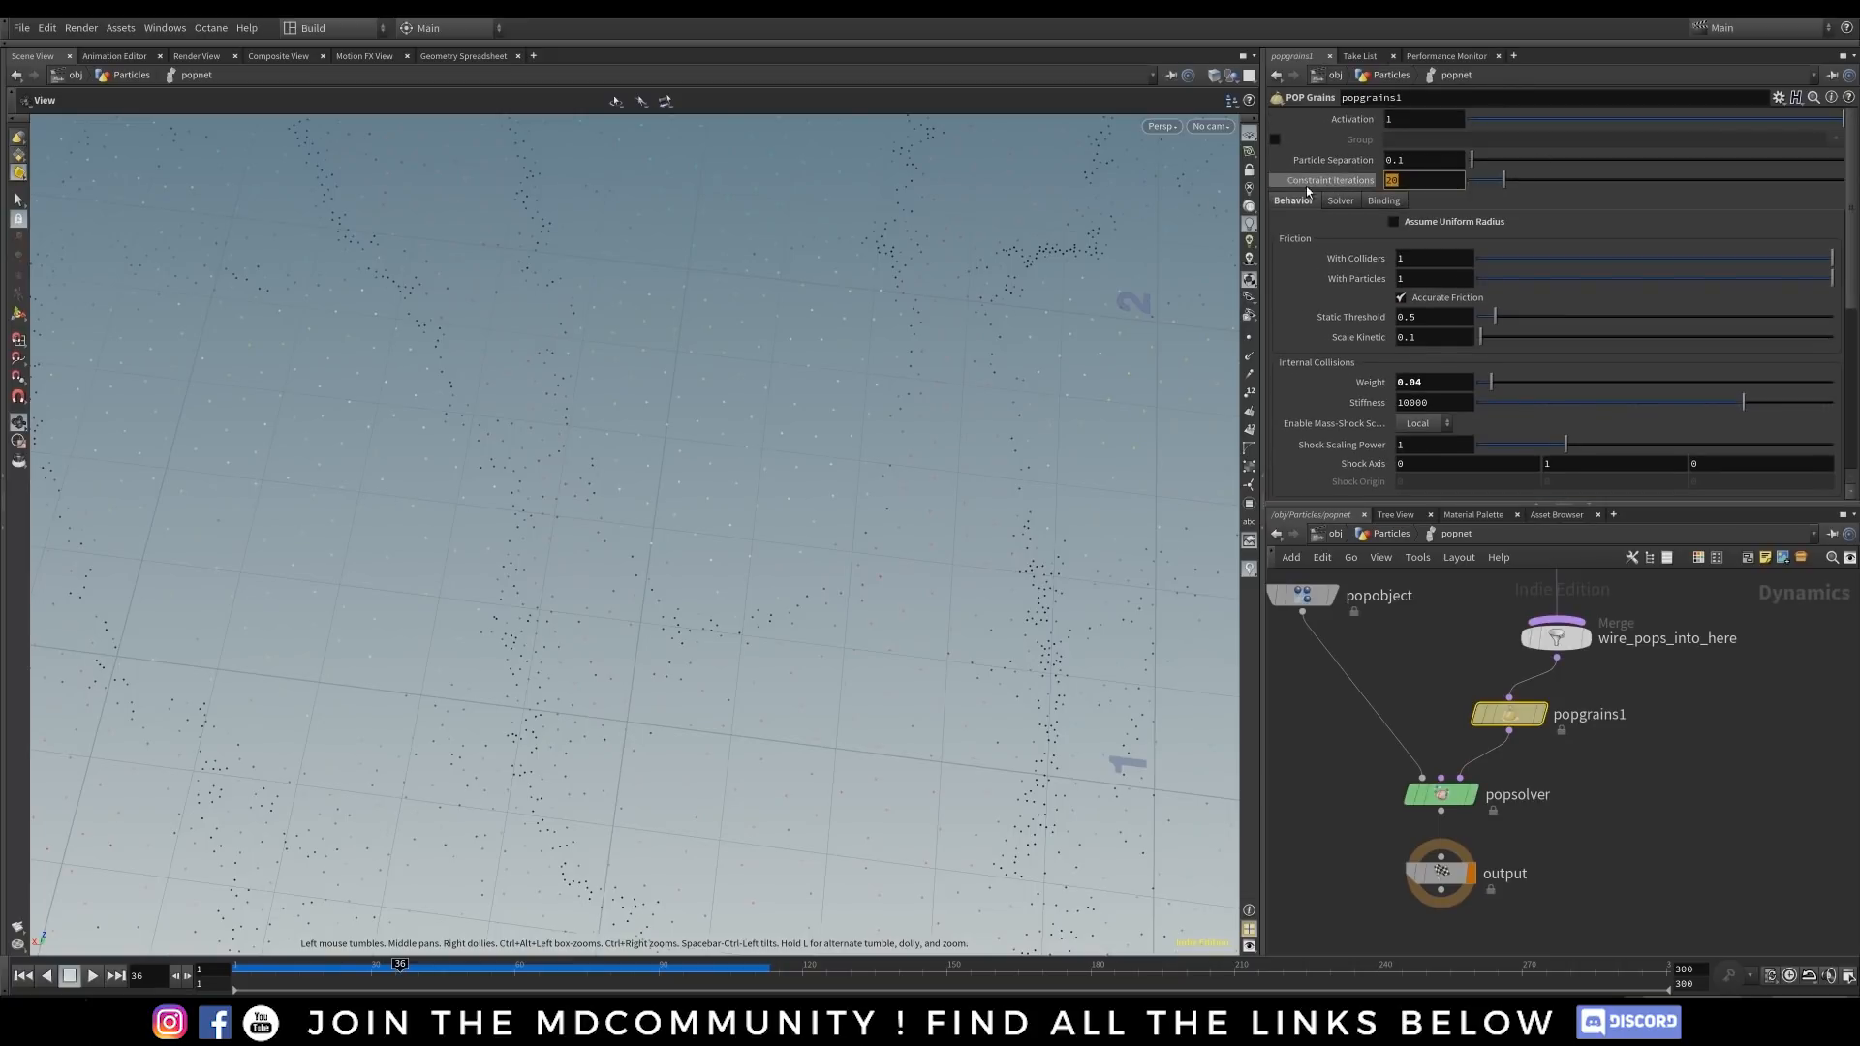
type("50")
key("Return")
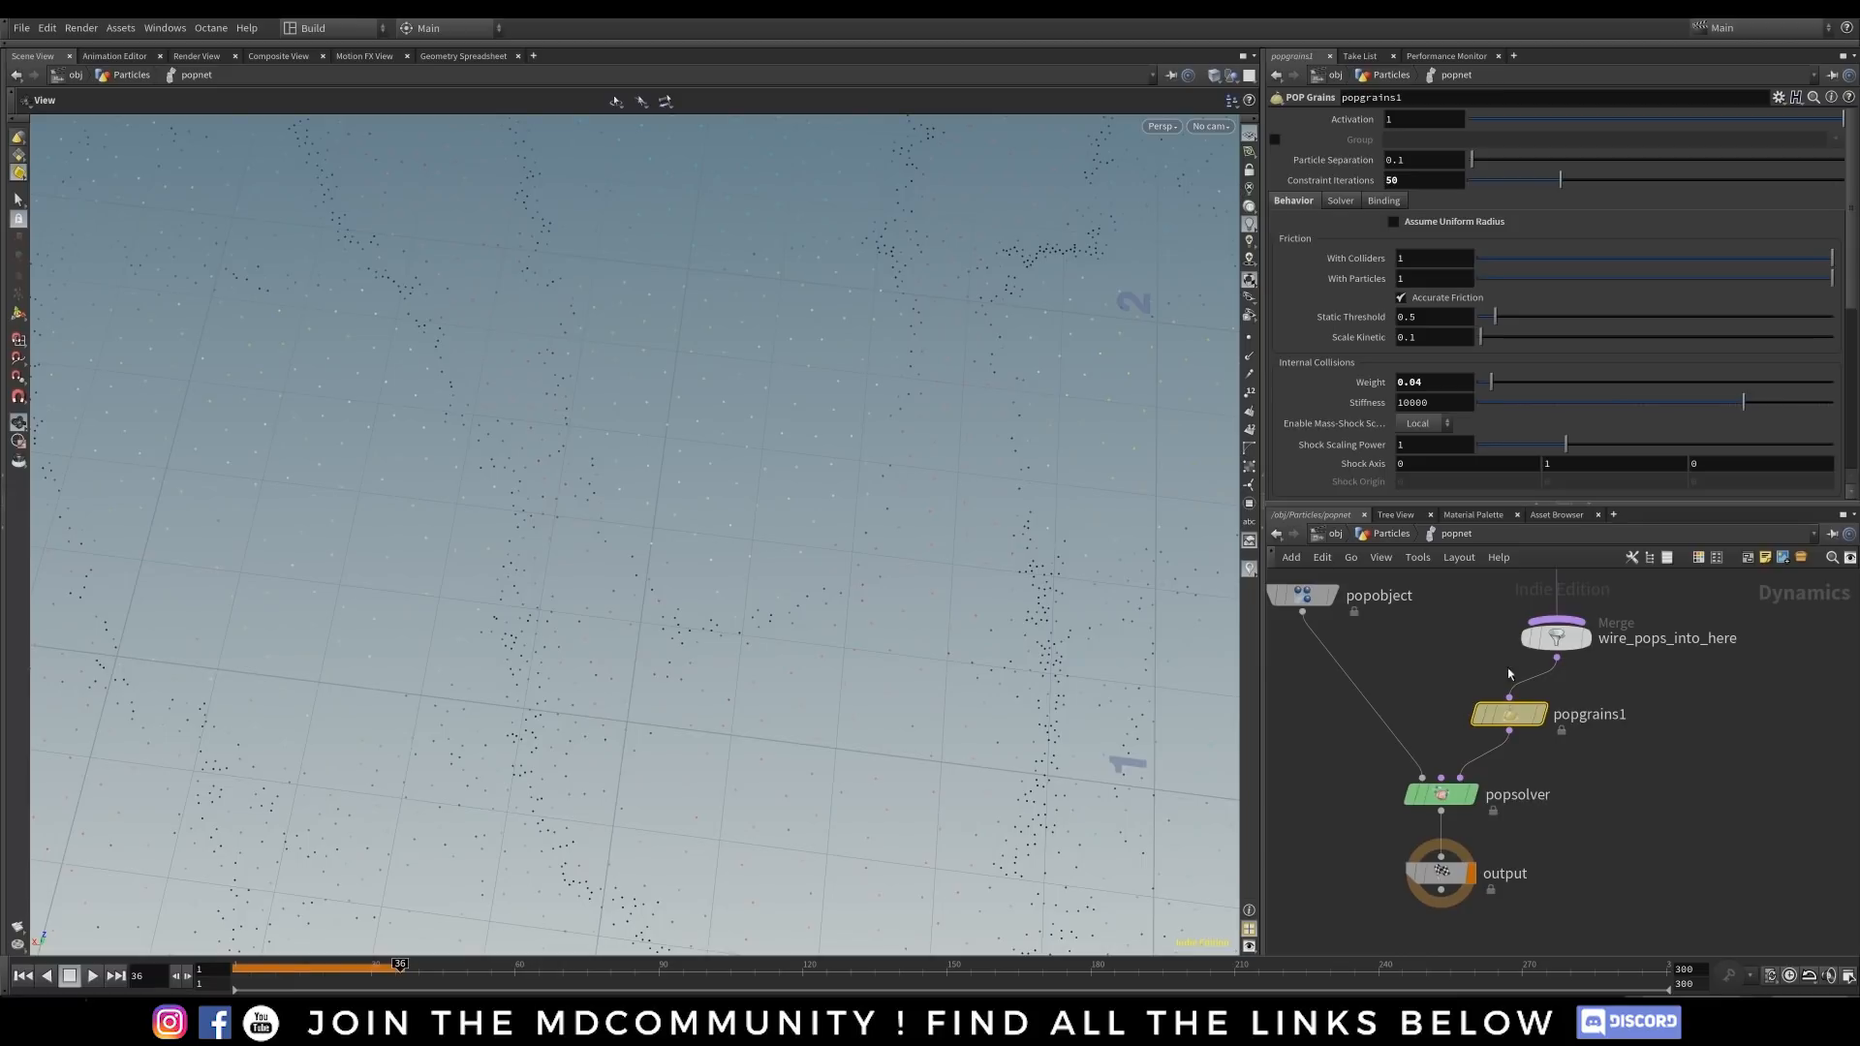
- Return to the Particles network, replay the simulation from frame 1, and examine the colliding spheres from a low angle
key("u")
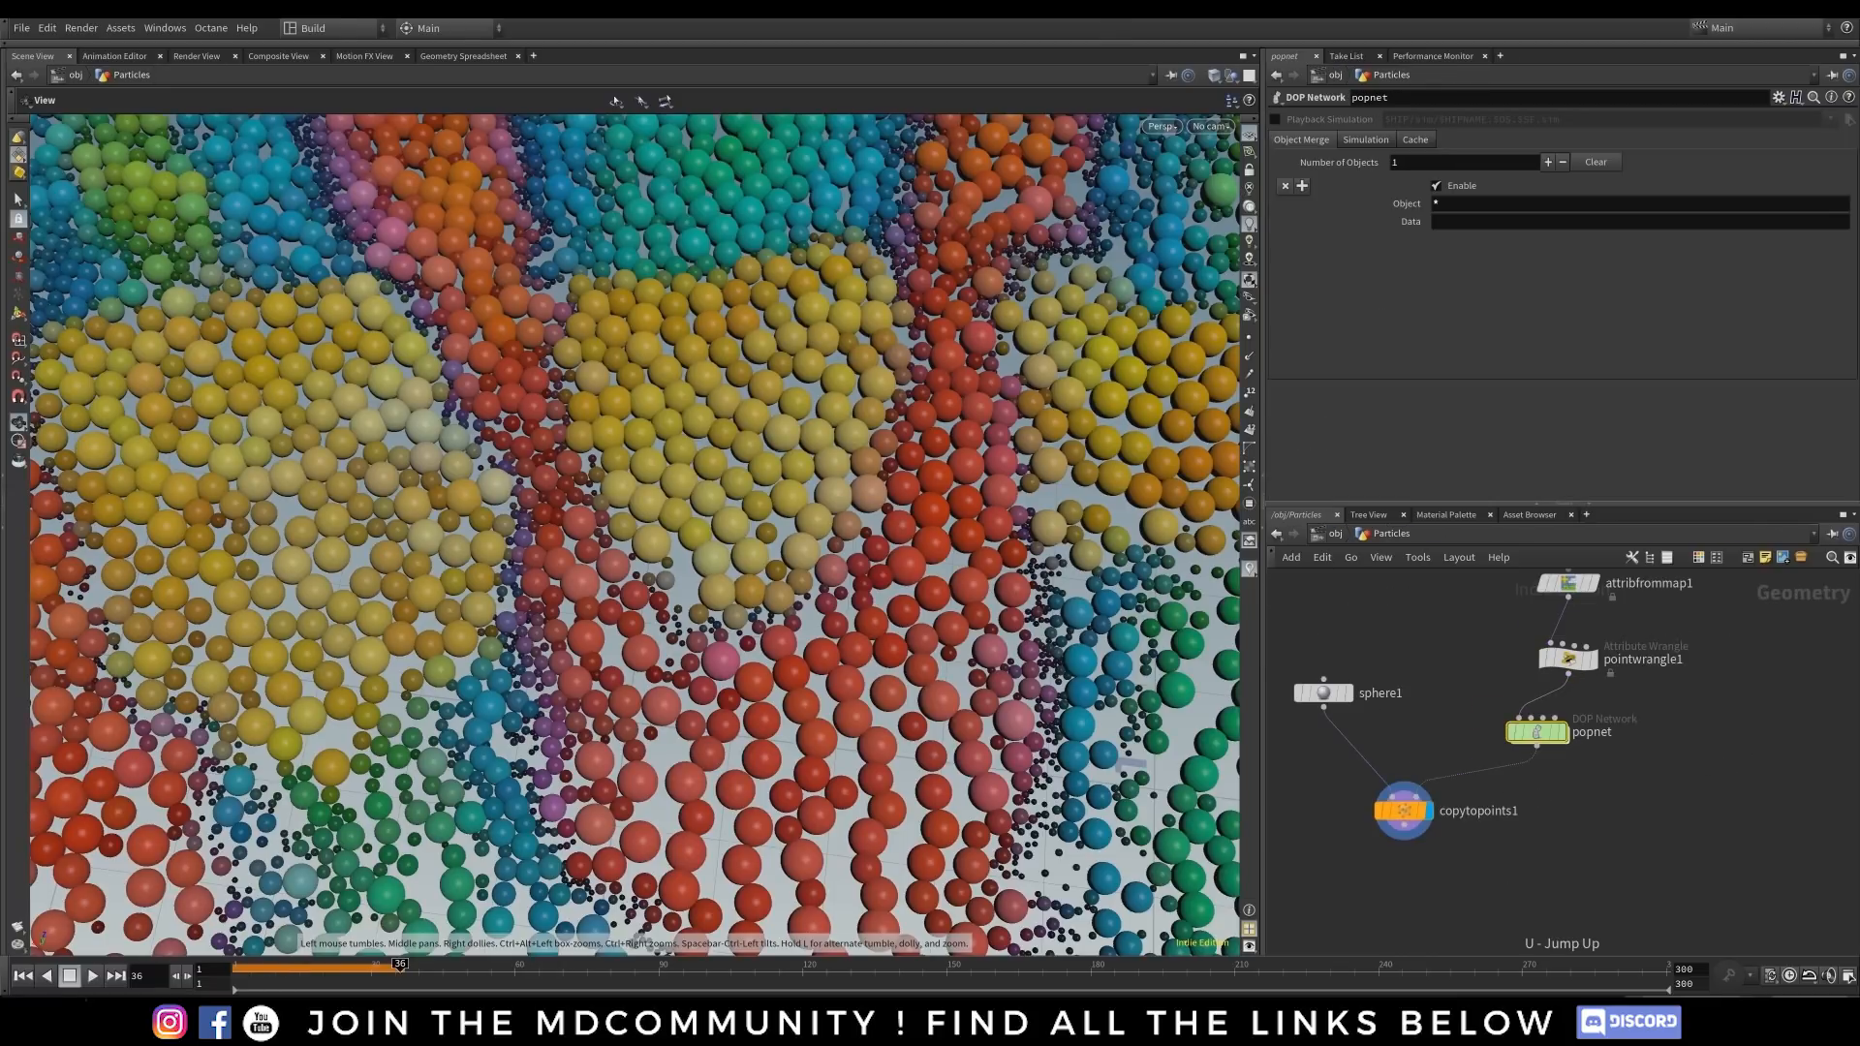
left_click(23, 977)
left_click(93, 975)
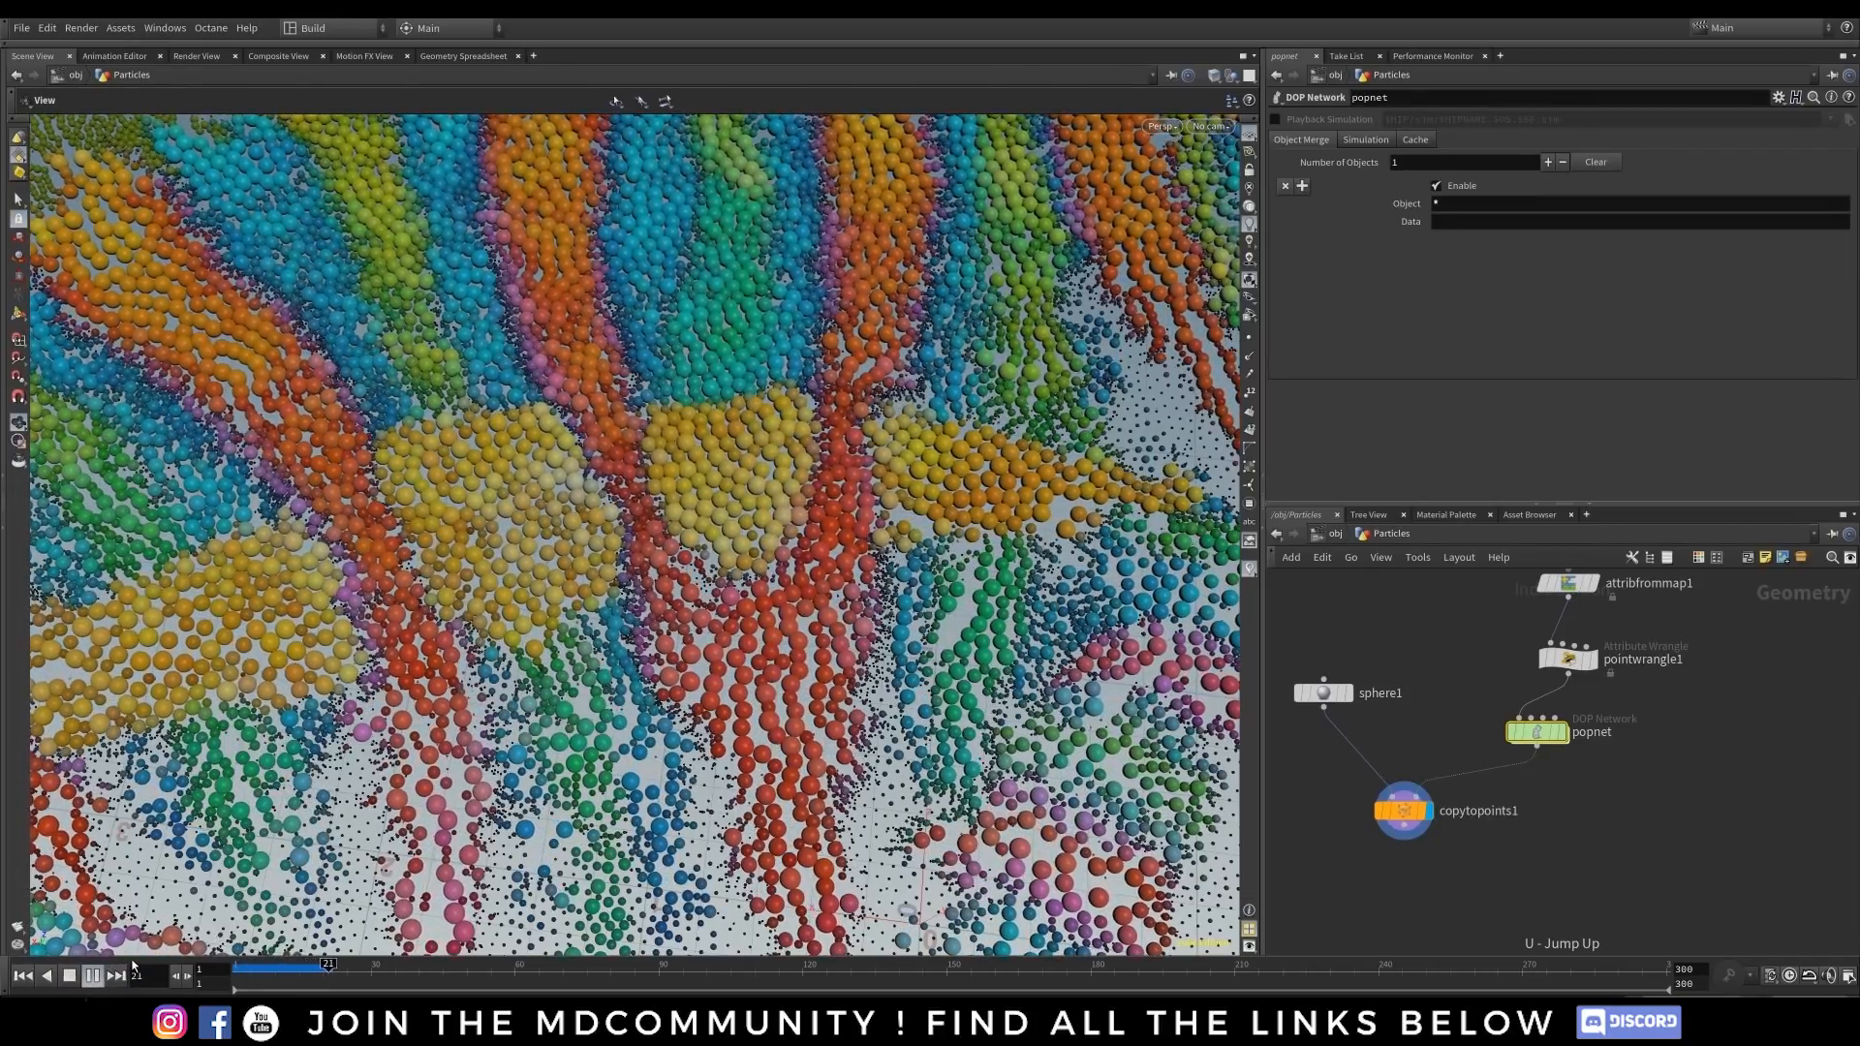
key("Up")
left_click_drag(553, 442, 678, 436)
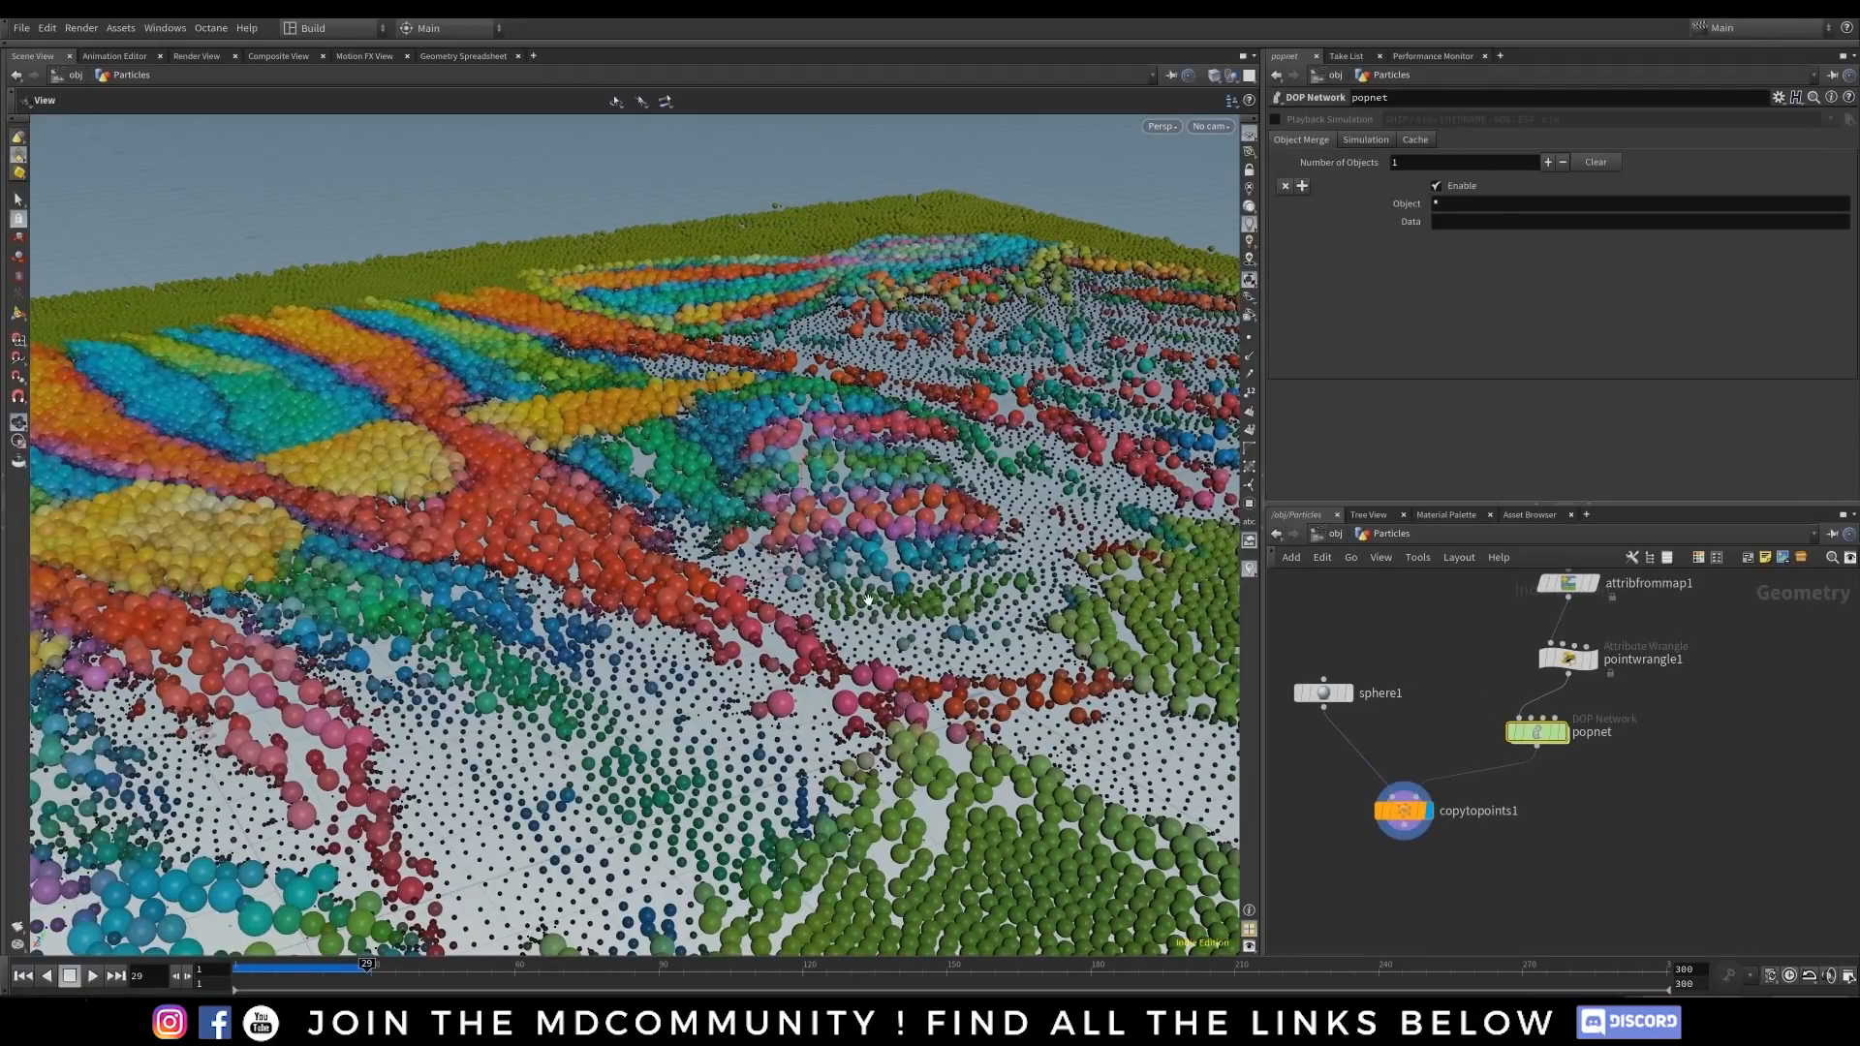
left_click_drag(837, 608, 766, 581)
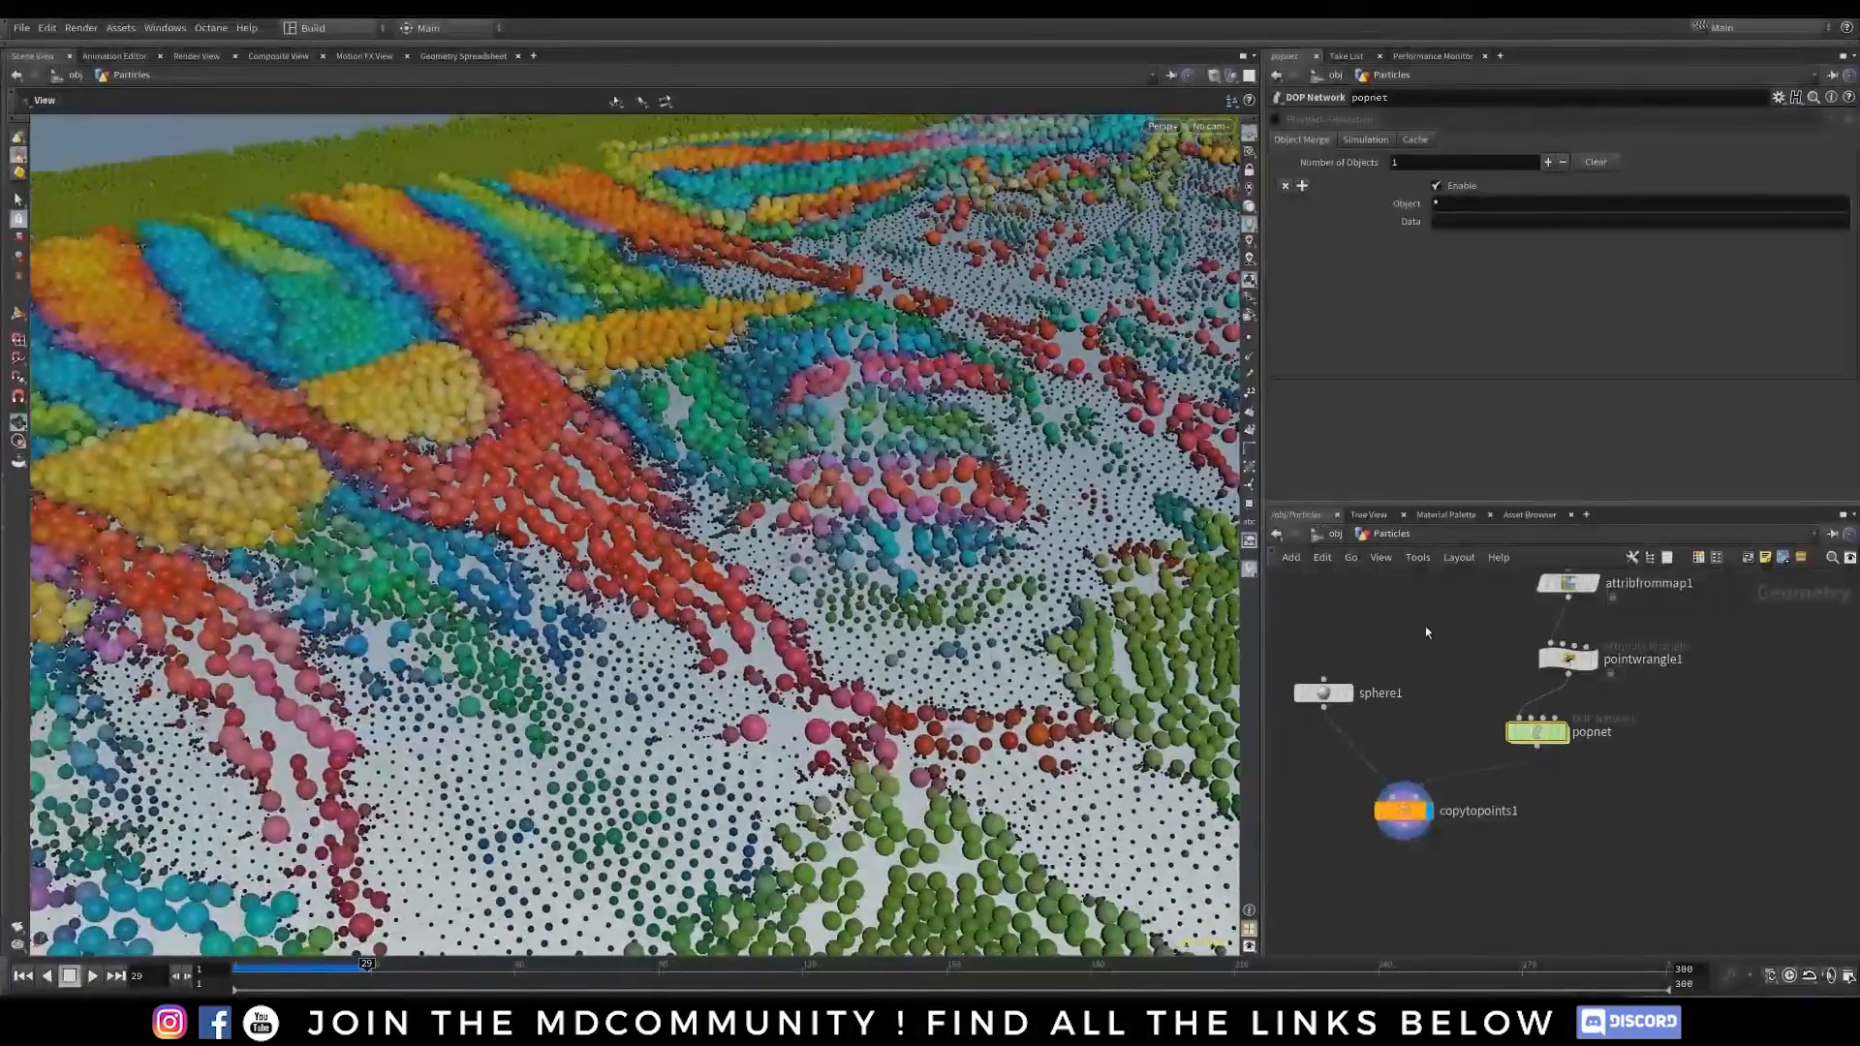
- Add a Grid object at the object level and set its uniform scale to 2
key("u")
left_click(1444, 706)
key("Tab")
type("gr")
left_click(1513, 589)
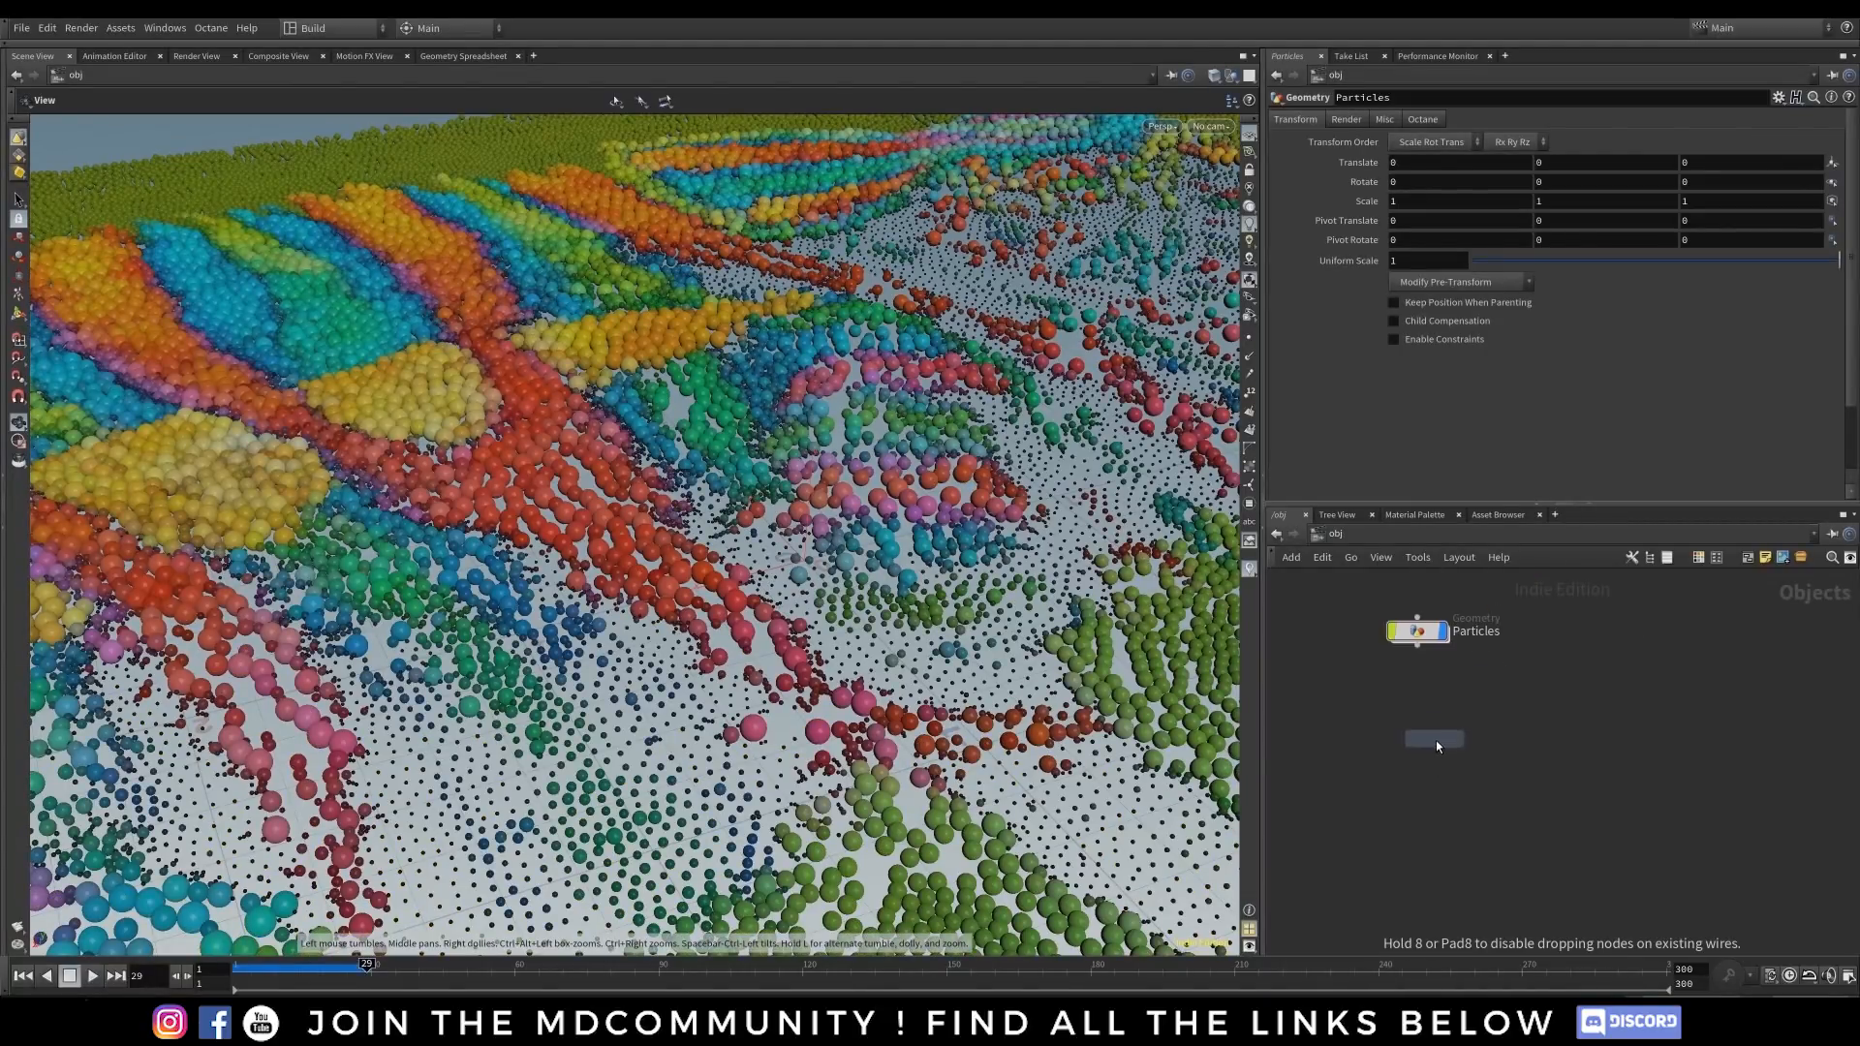
left_click(1438, 740)
left_click(1429, 260)
type("2")
key("Return")
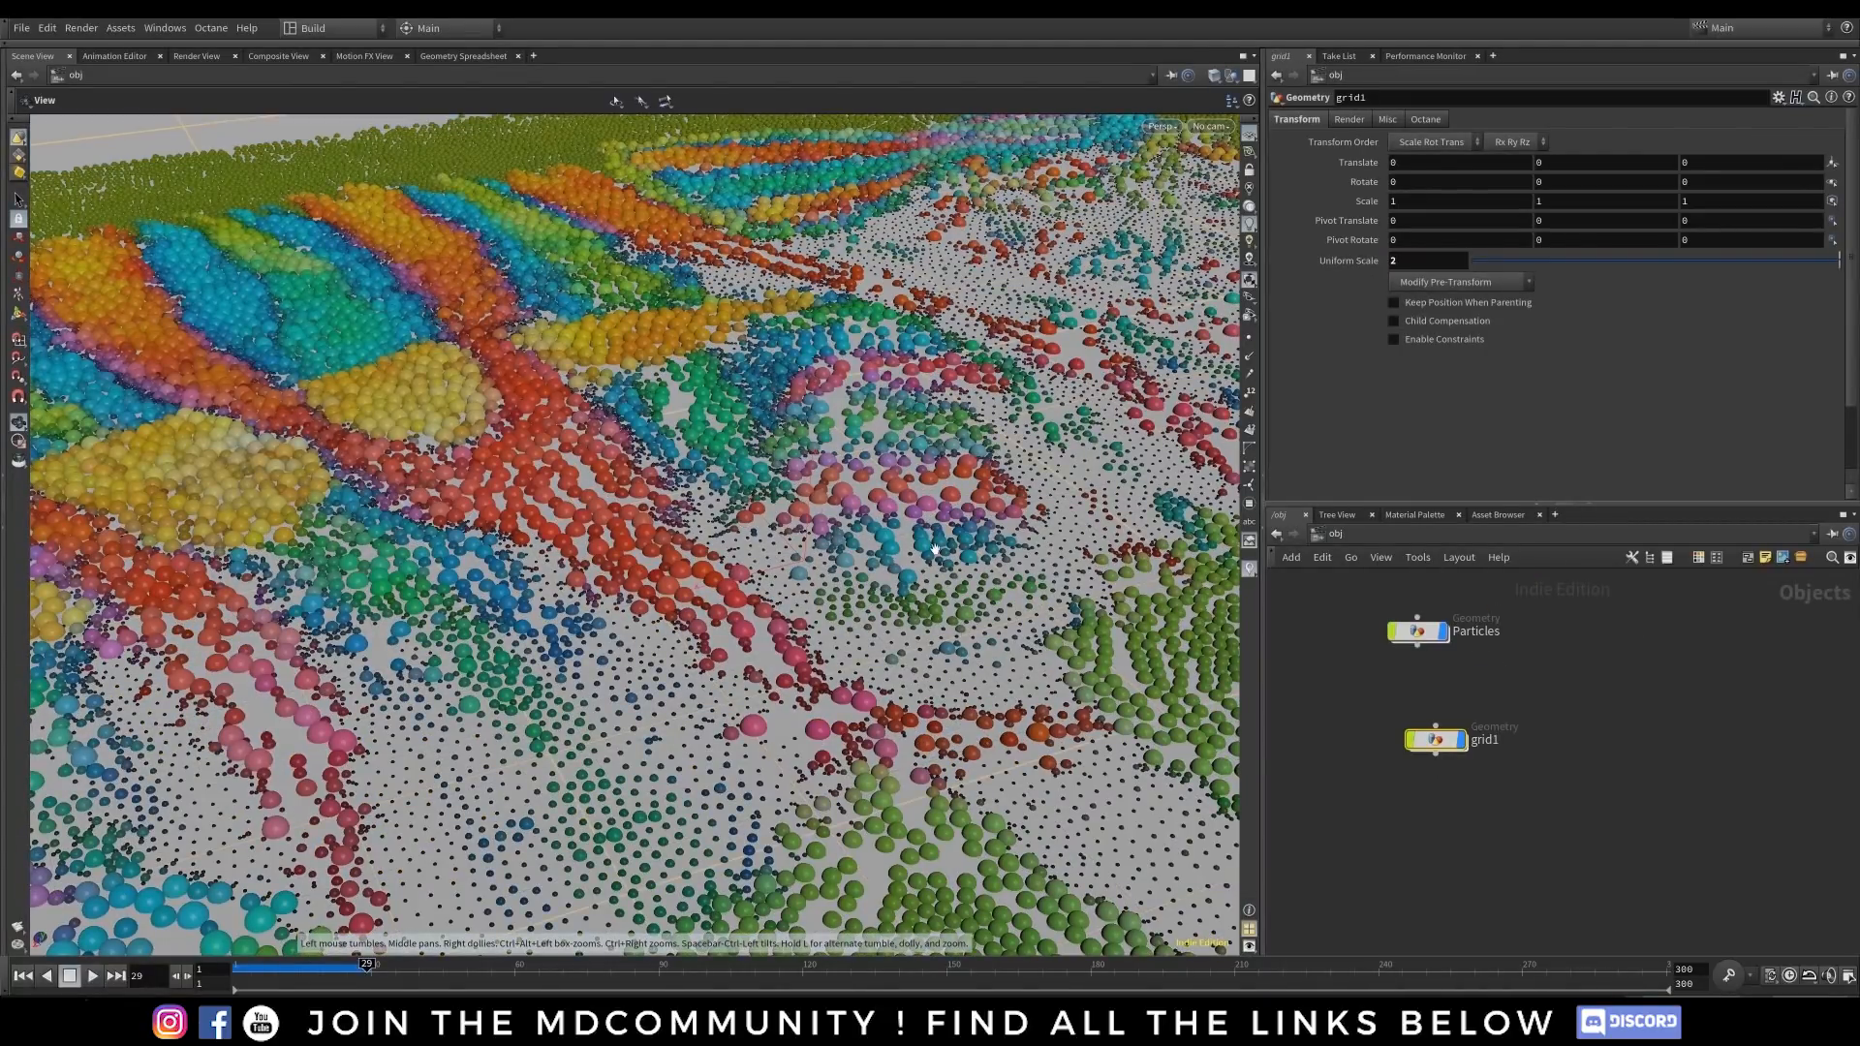
- Examine how the spheres meet the ground grid from low angles, and check the Particles point positions in the geometry spreadsheet
mouse_move(723, 503)
left_mouse_down()
mouse_move(726, 368)
mouse_move(736, 503)
left_mouse_up()
right_click_drag(1007, 494, 720, 552)
left_click_drag(471, 591, 556, 632)
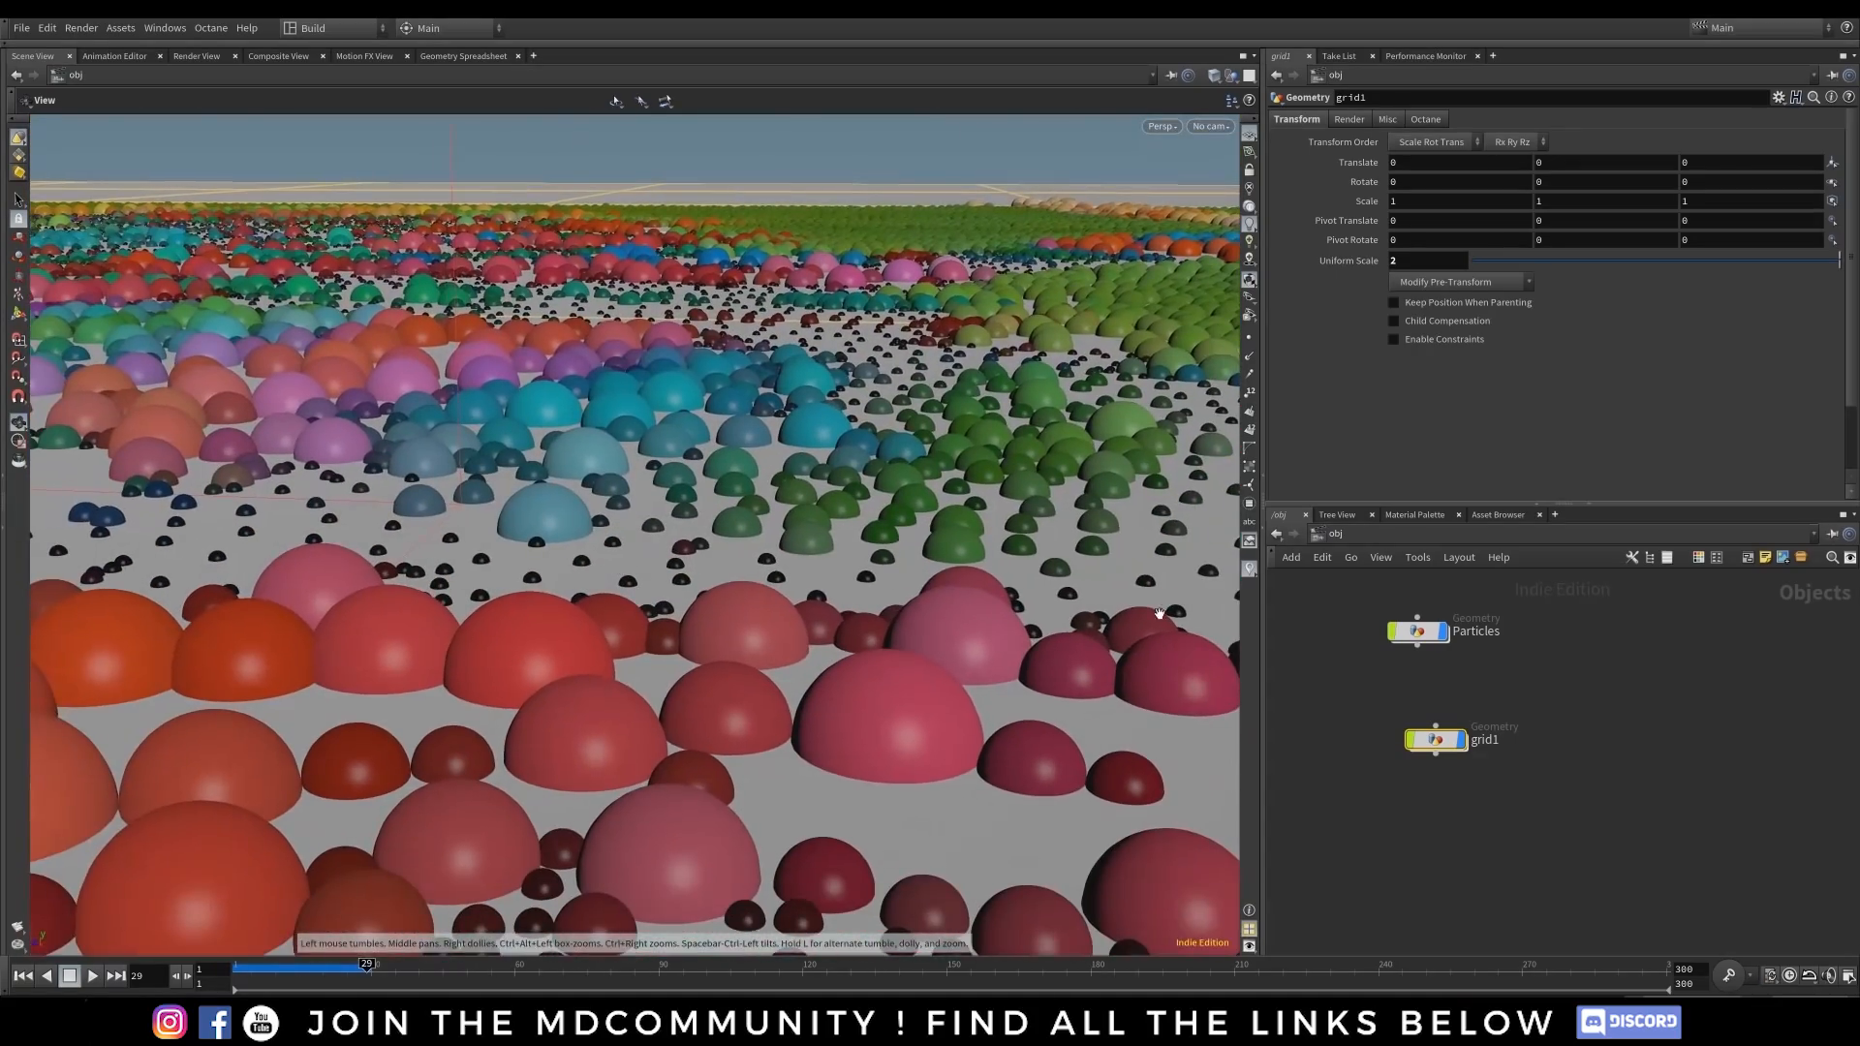
left_click(1416, 631)
left_click(462, 57)
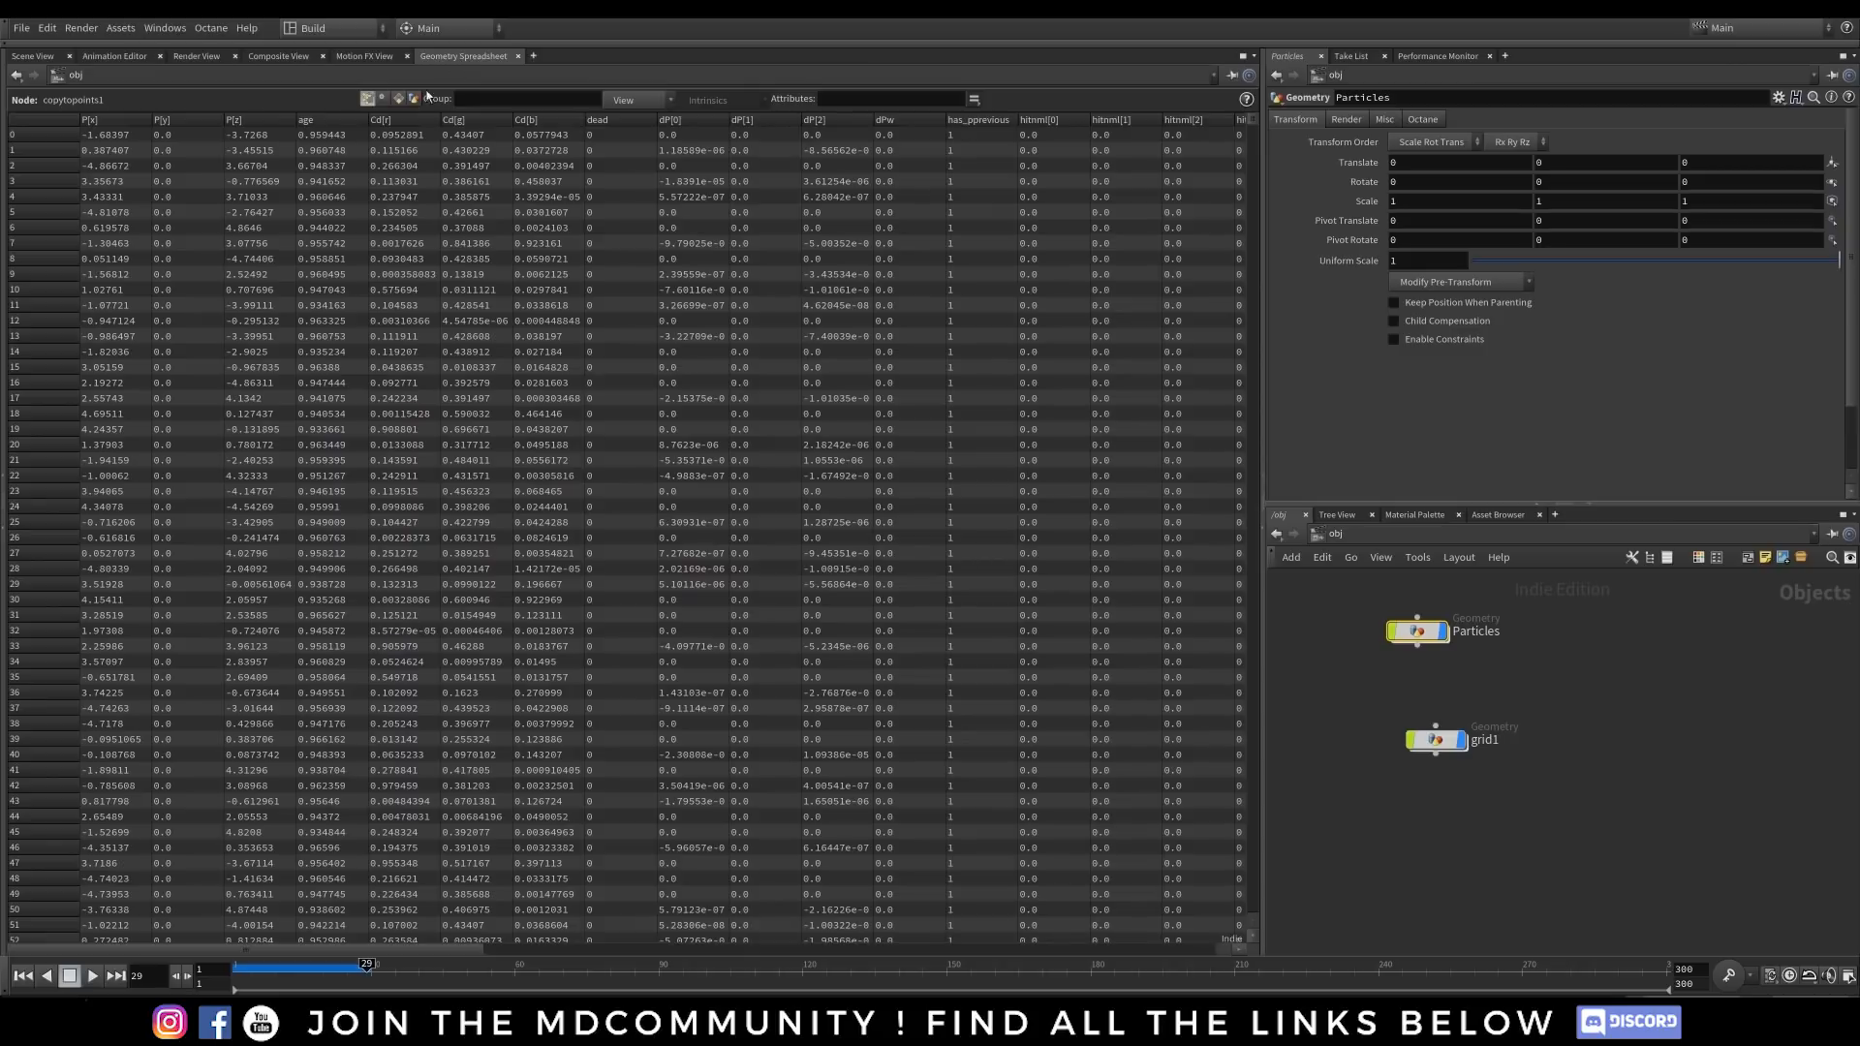
left_click(179, 122)
left_click(32, 56)
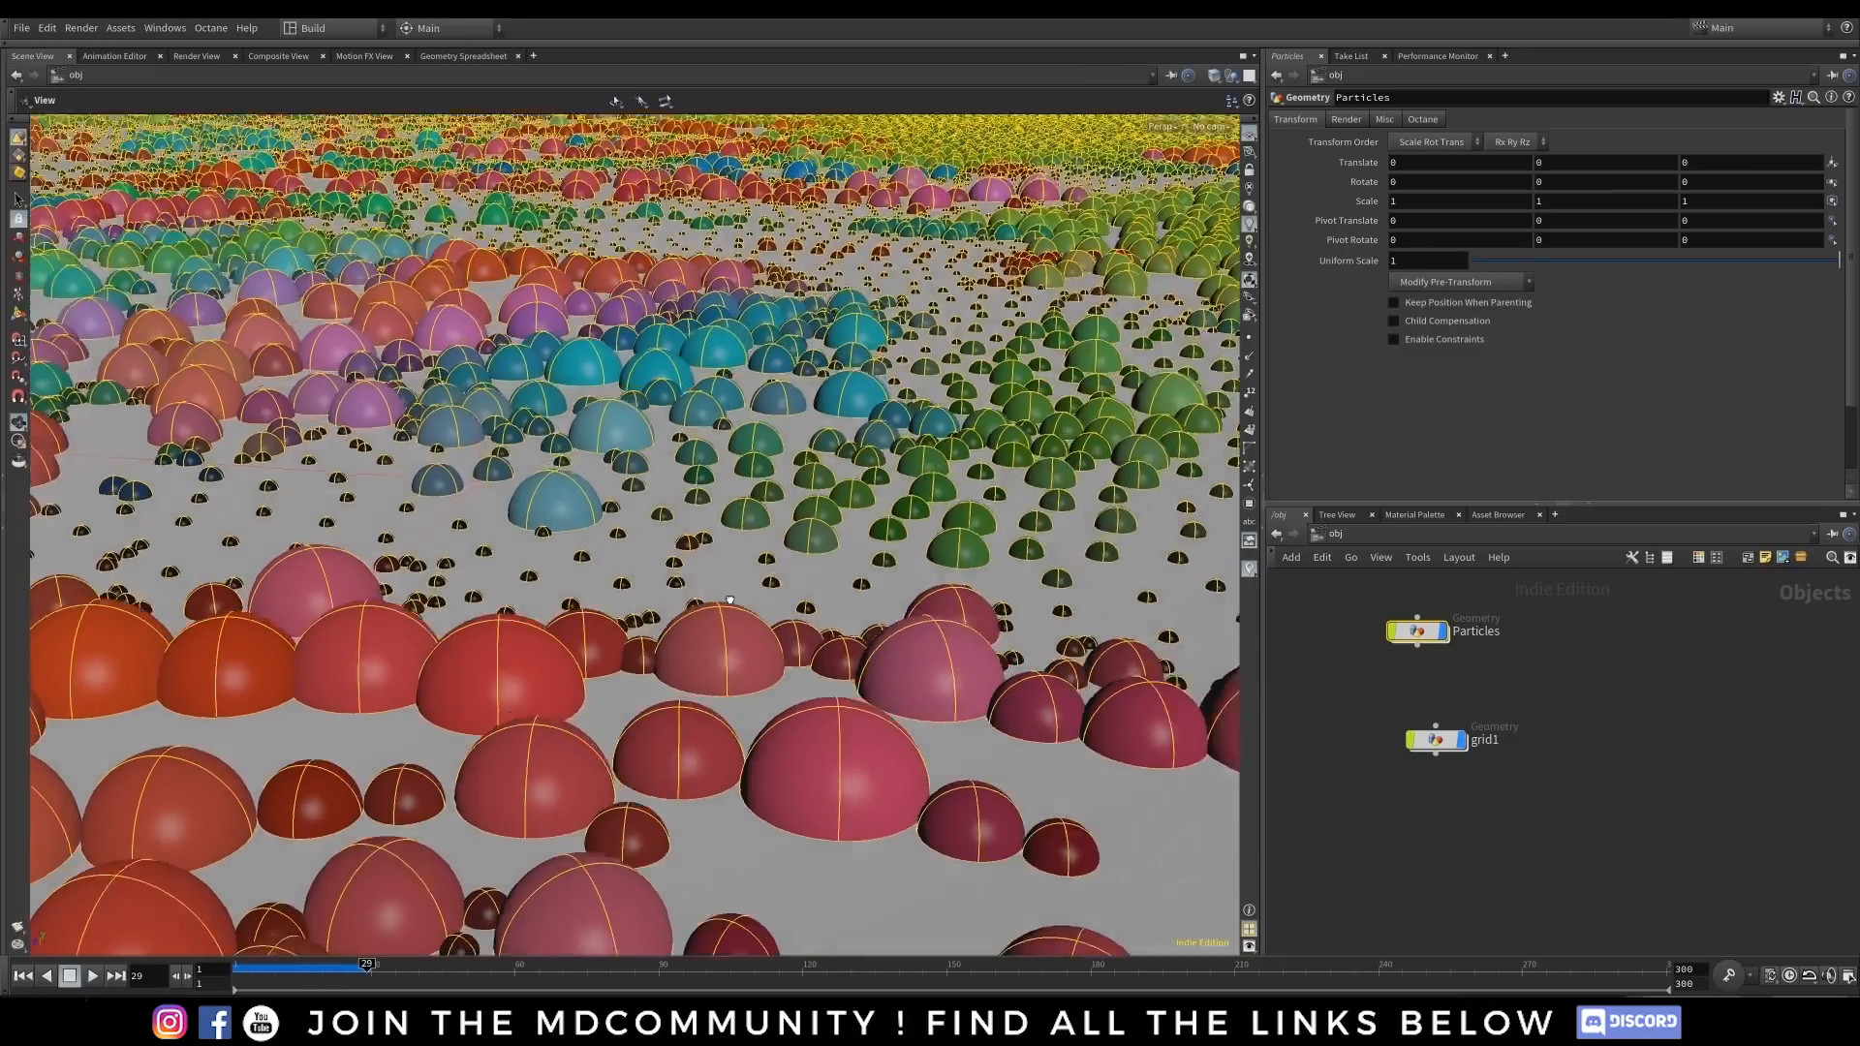
mouse_move(730, 599)
left_mouse_down()
mouse_move(792, 614)
mouse_move(793, 659)
mouse_move(736, 620)
left_mouse_up()
scroll(792, 614, "down", 3)
middle_click_drag(552, 581, 568, 687)
left_click_drag(567, 687, 581, 571)
right_click_drag(581, 571, 815, 586)
left_click_drag(815, 586, 804, 655)
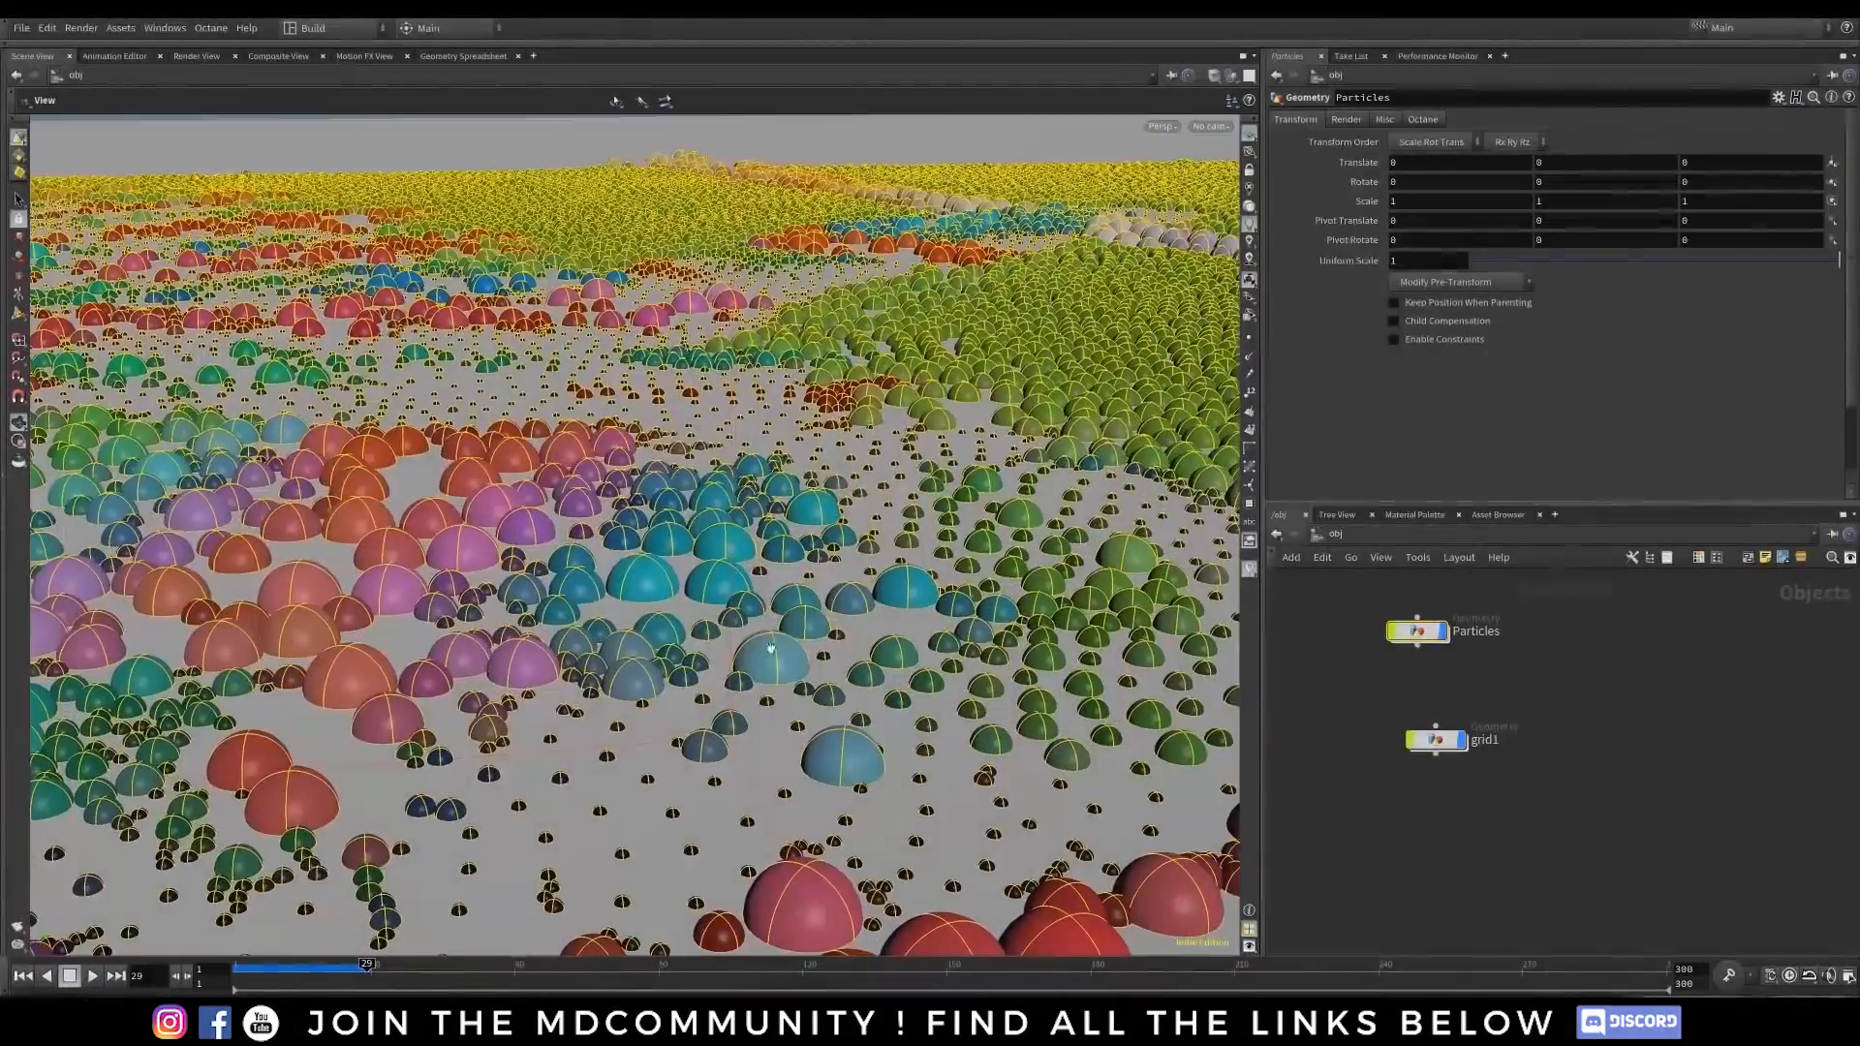
- Align the grid1 node under Particles in the network, and view the reference render of the coloured spheres
left_click(1468, 684)
left_click_drag(1427, 740, 1408, 748)
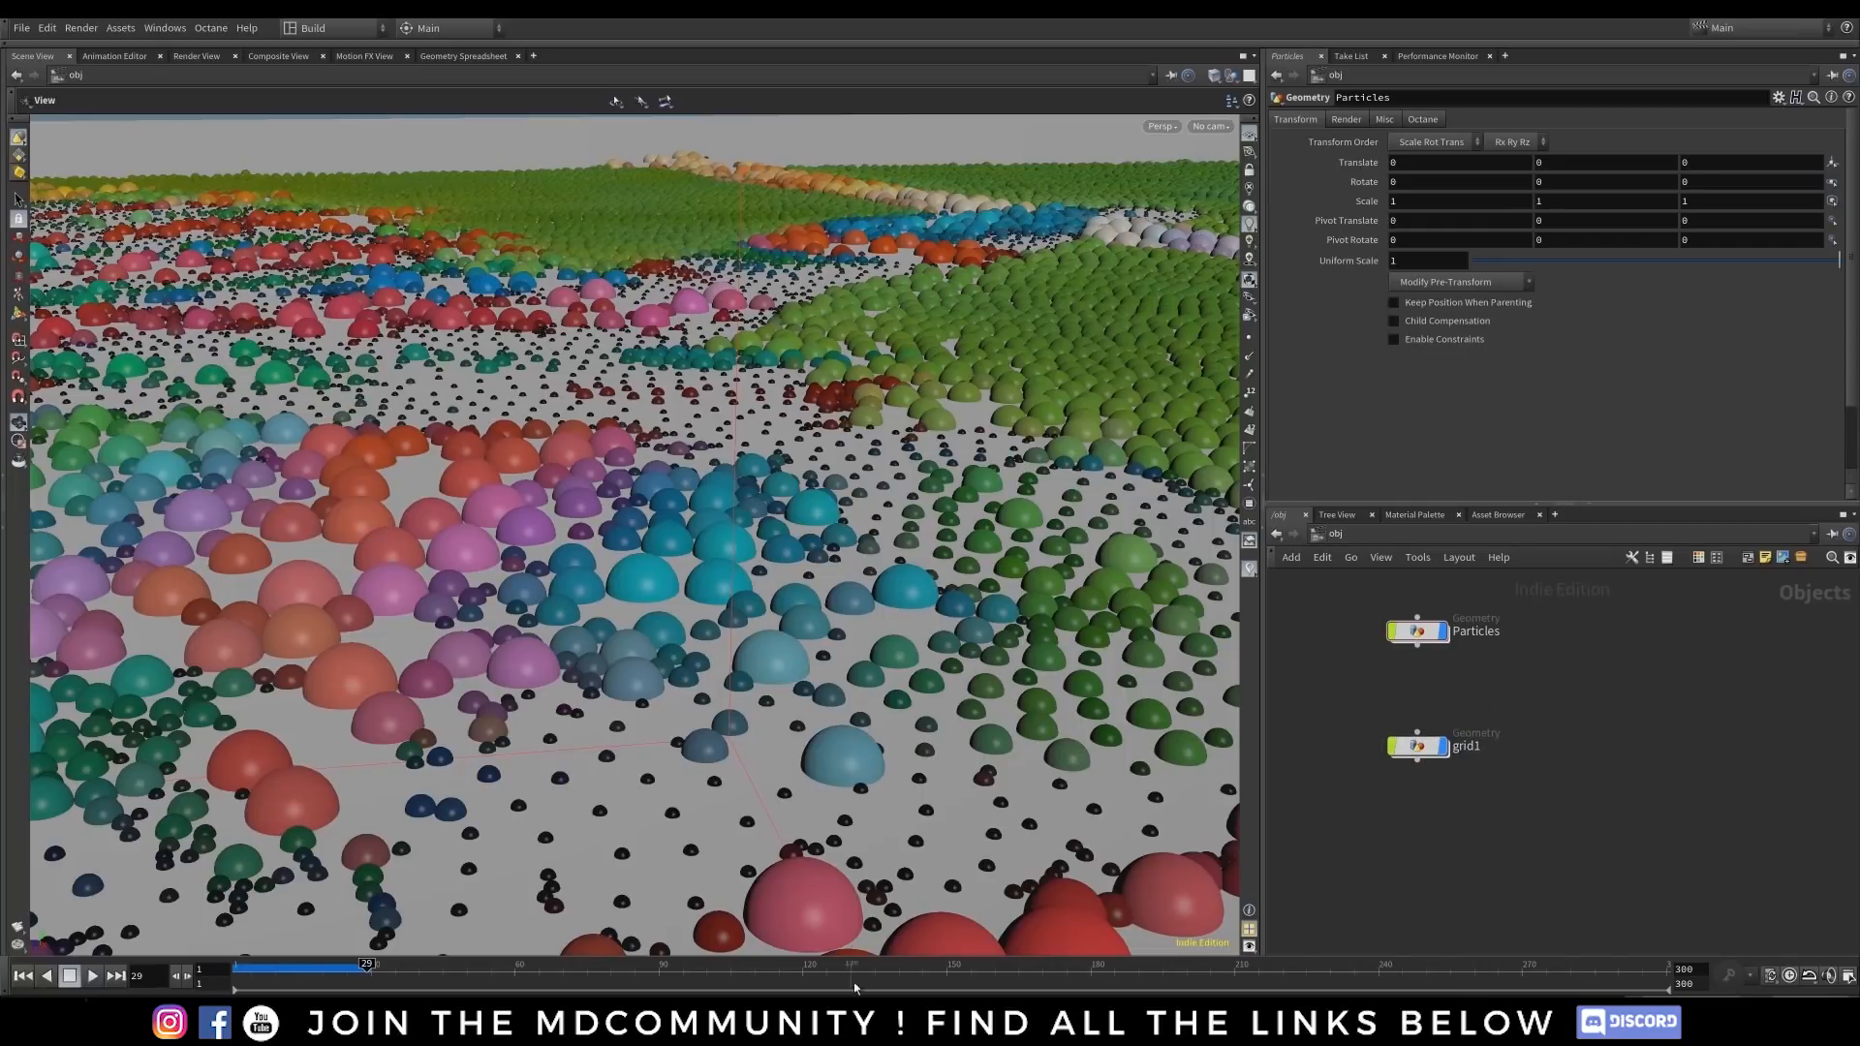
mouse_move(851, 1017)
left_click(913, 920)
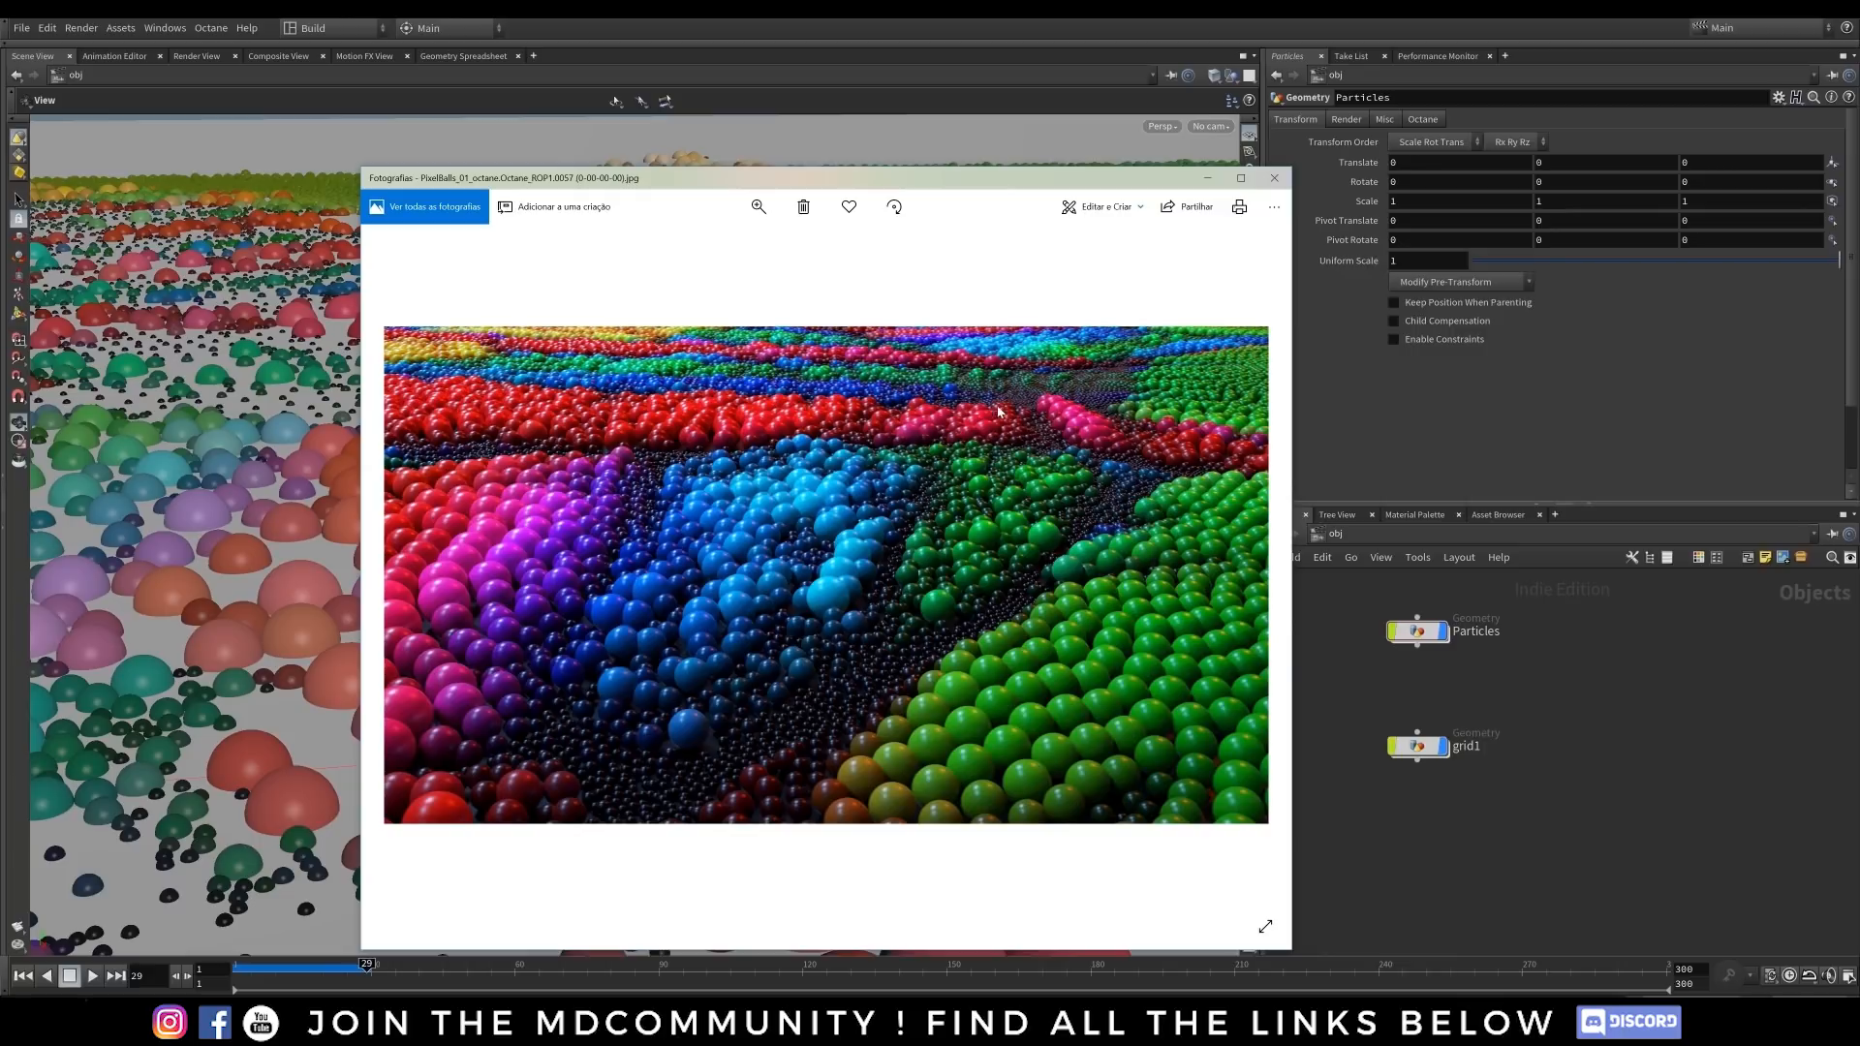
left_click(1356, 697)
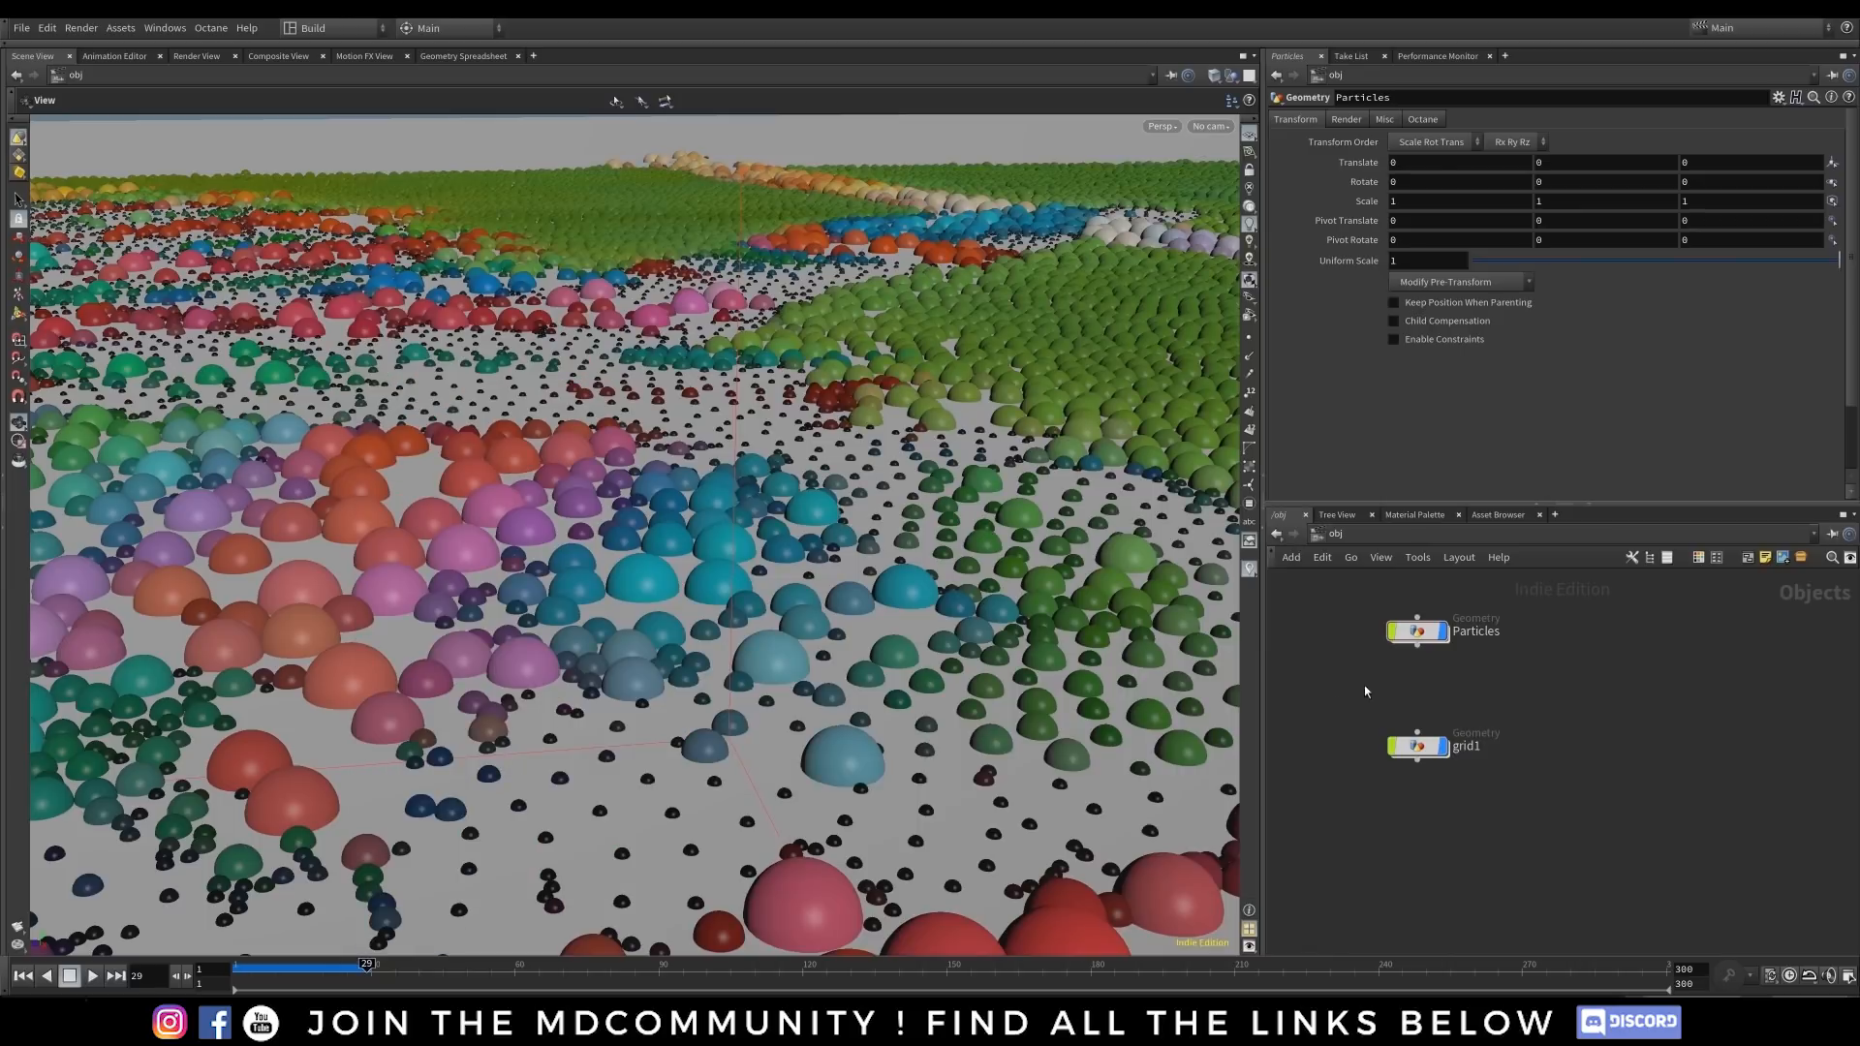
- Review the popgrains1 settings inside popnet, and return to the Particles network
double_click(1425, 636)
left_click(1490, 709)
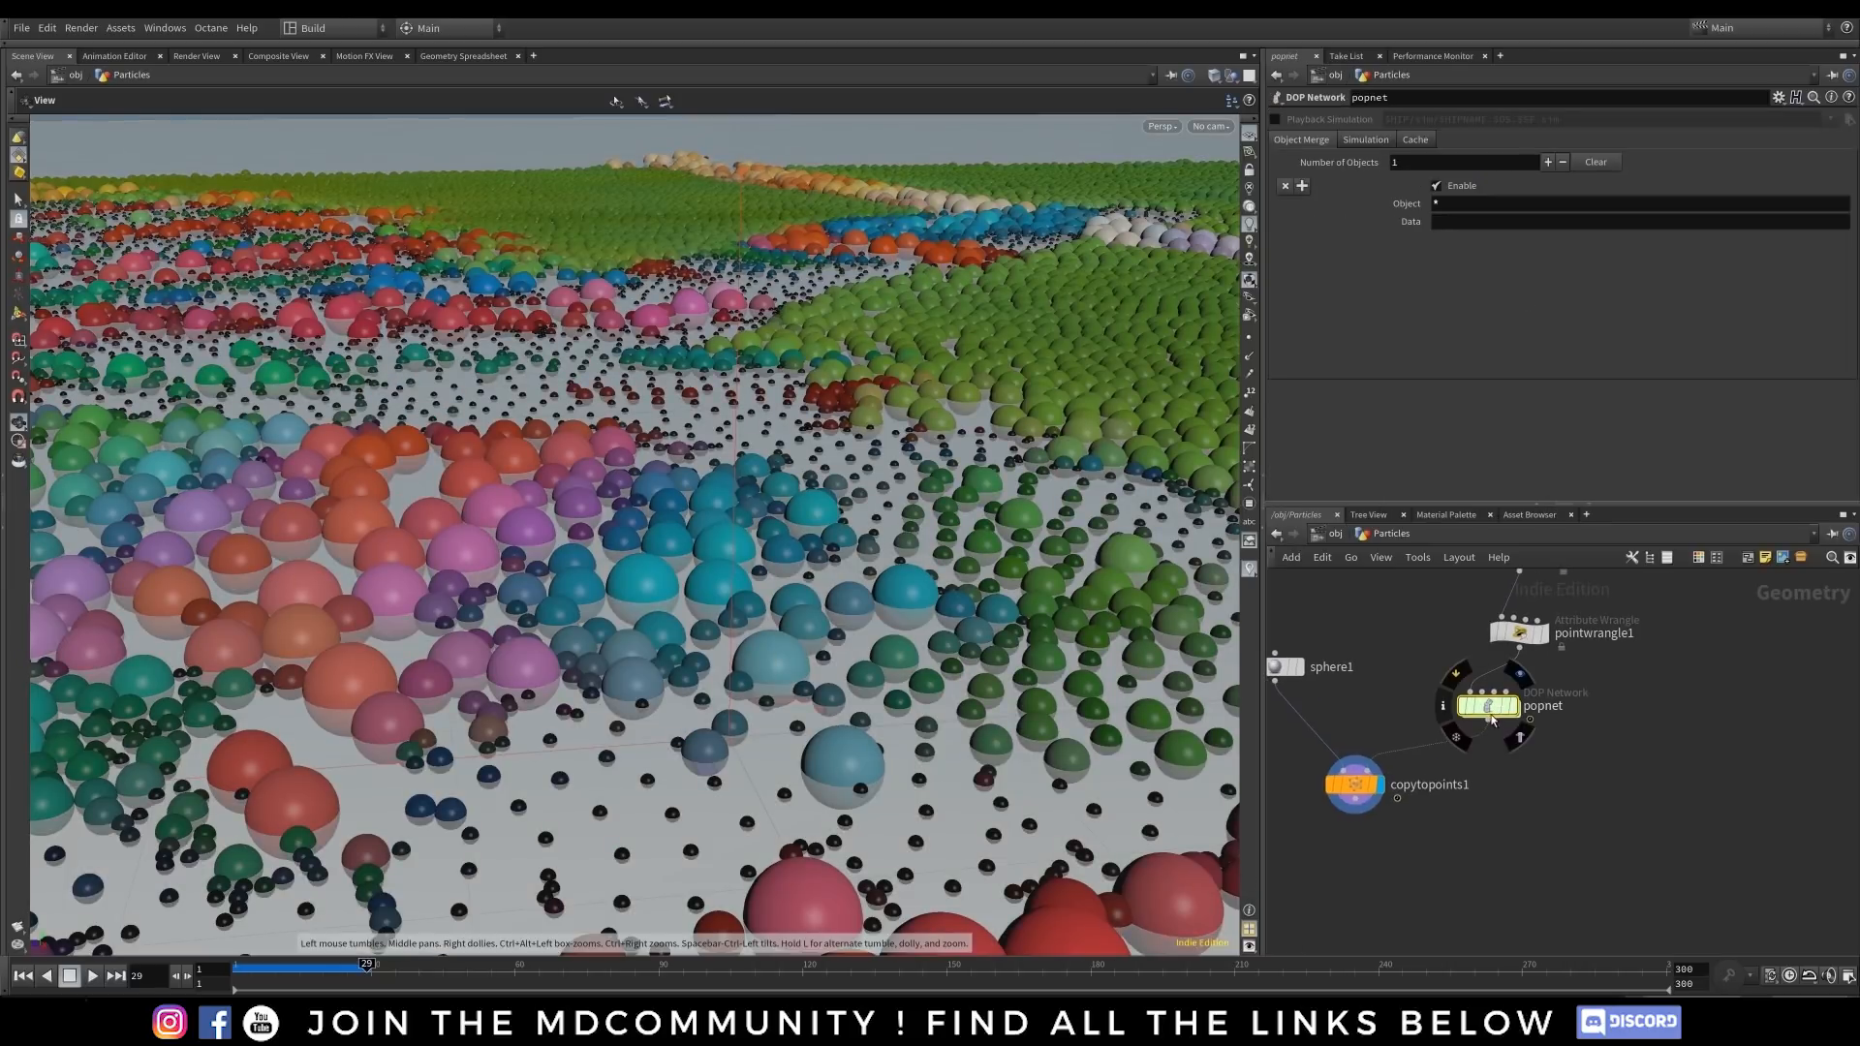
double_click(1492, 710)
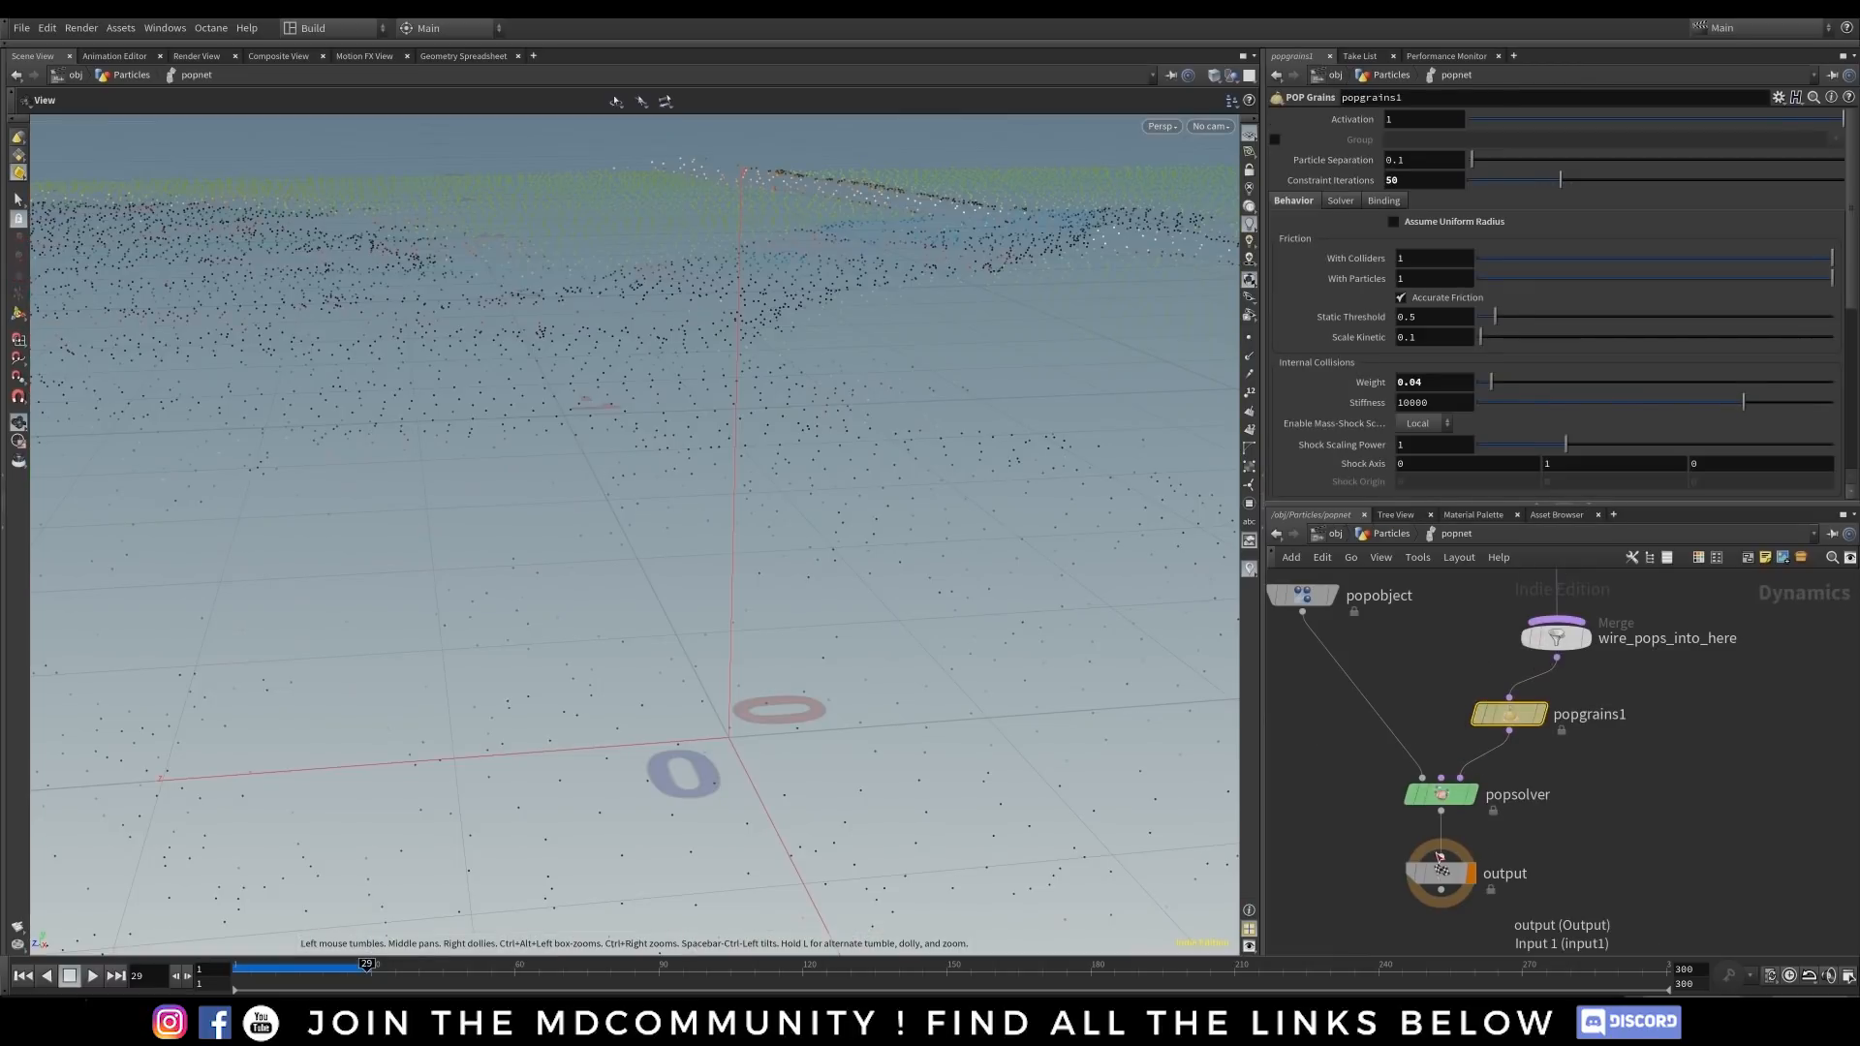
middle_click_drag(1321, 716, 1336, 719)
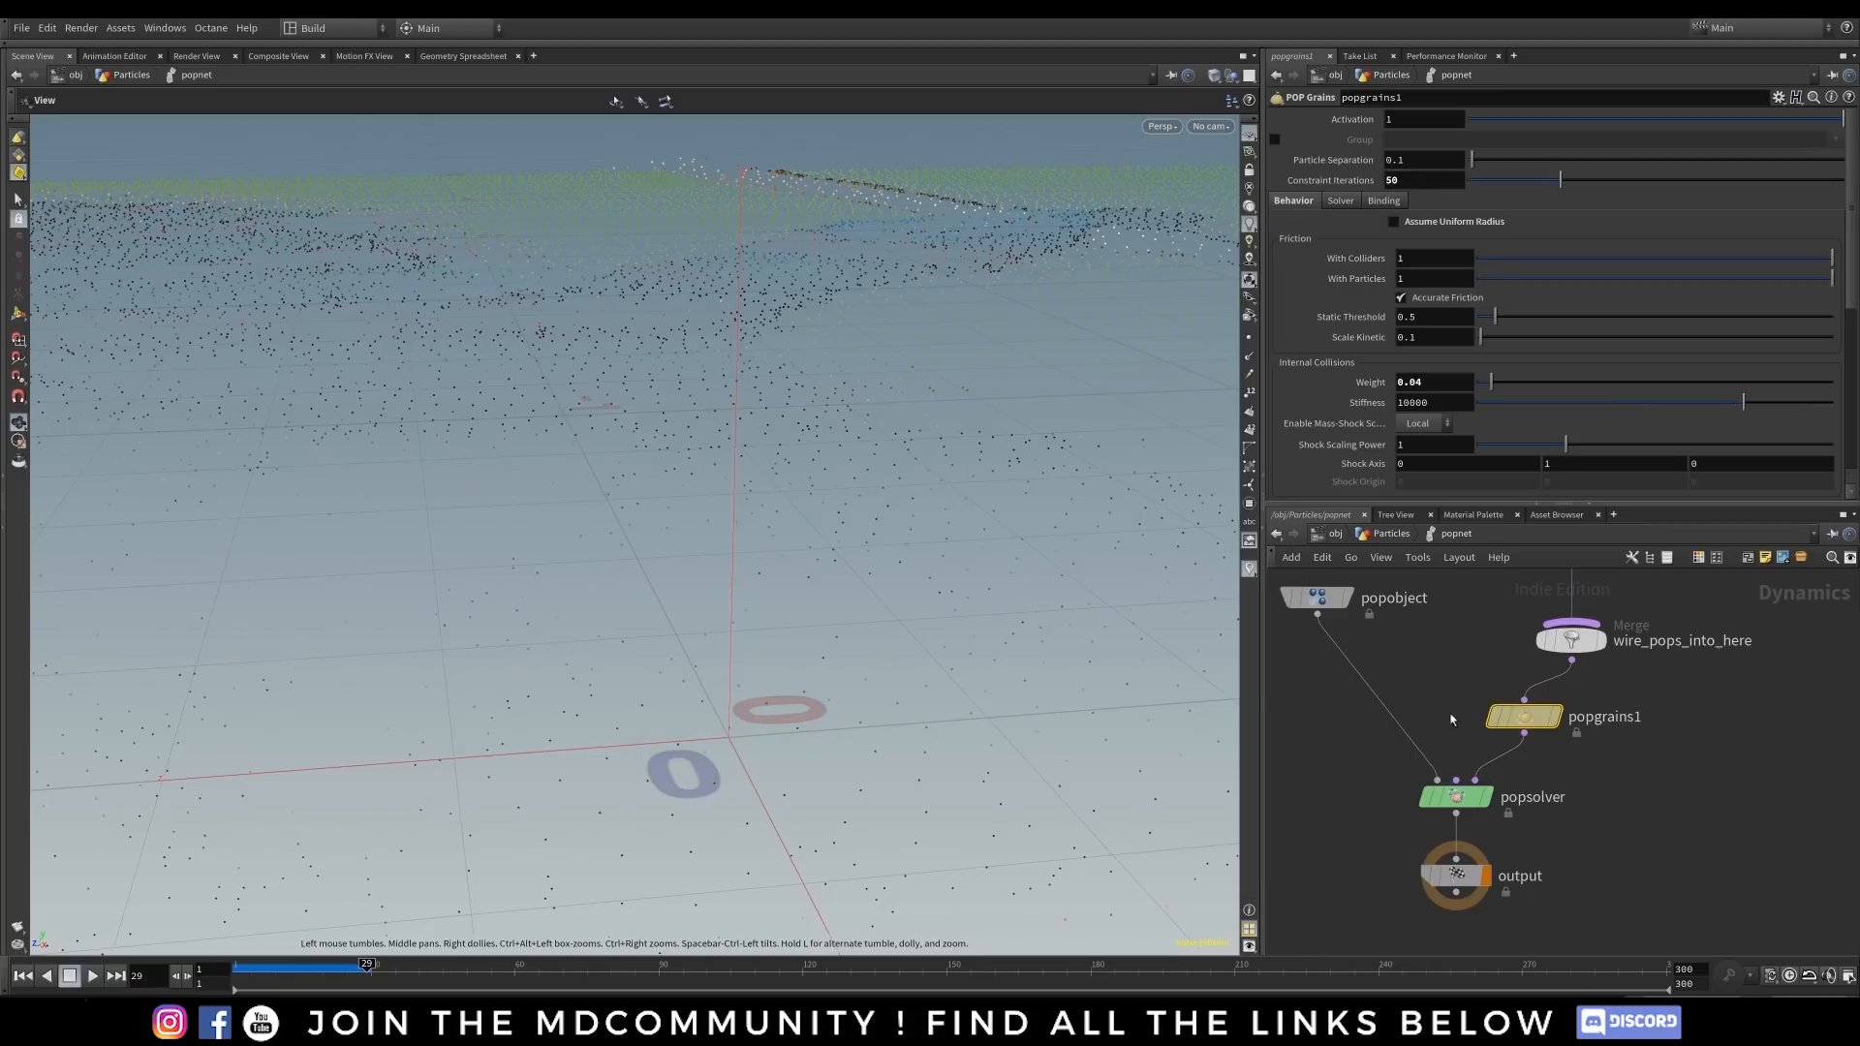
key("u")
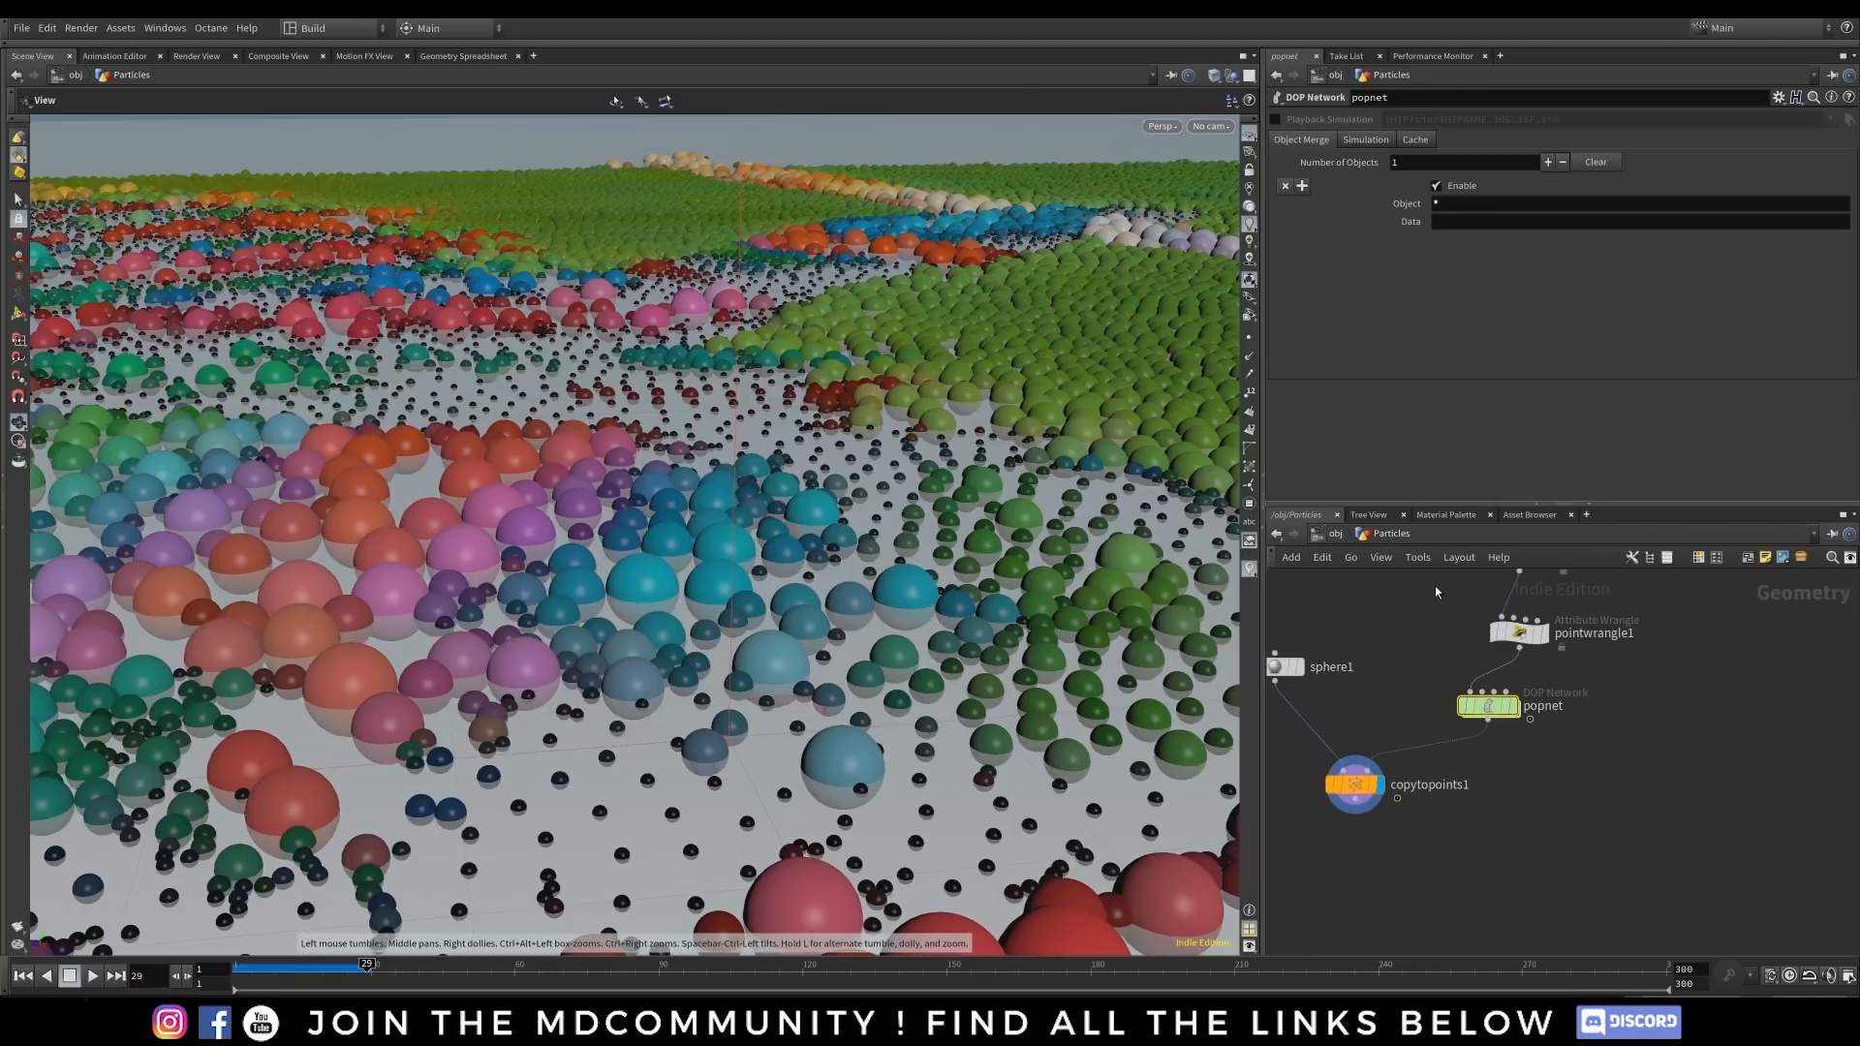
- Review pointwrangle1's code and its pscale values in the geometry spreadsheet, and return to the 3D view
left_click_drag(1509, 618, 1501, 616)
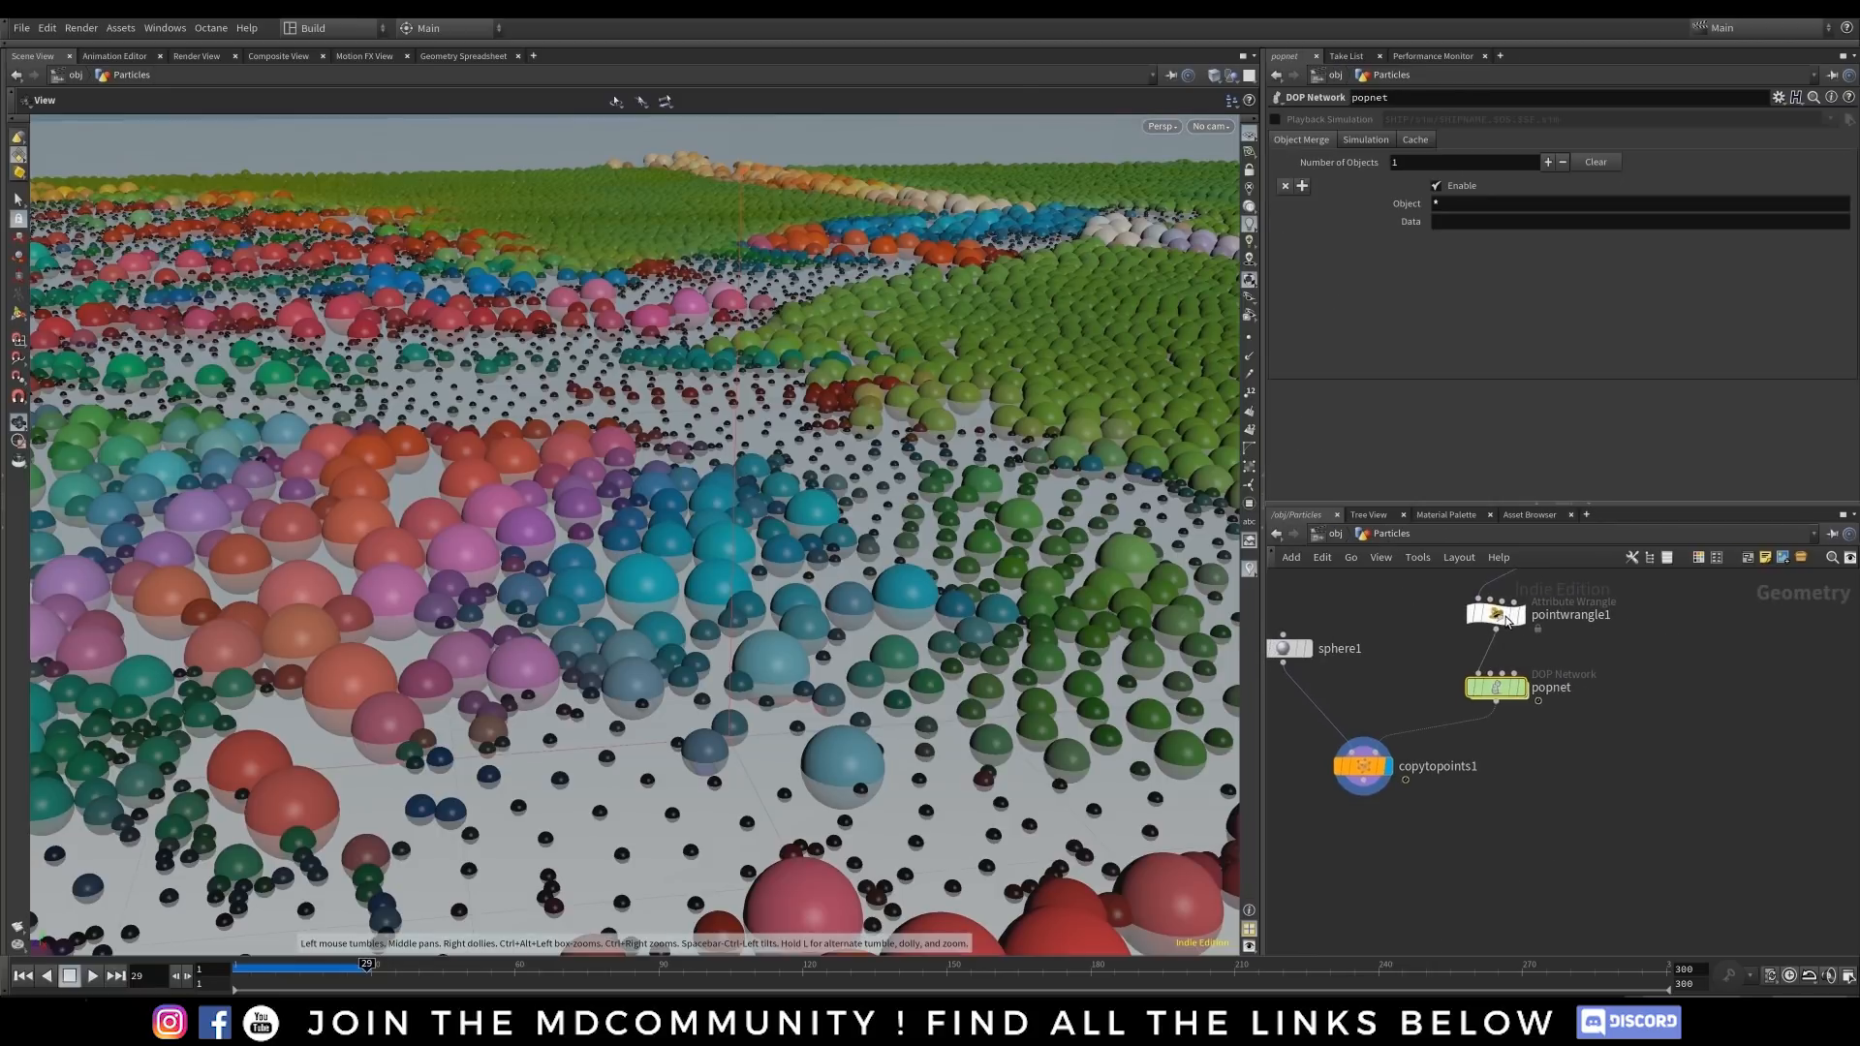
left_click(462, 56)
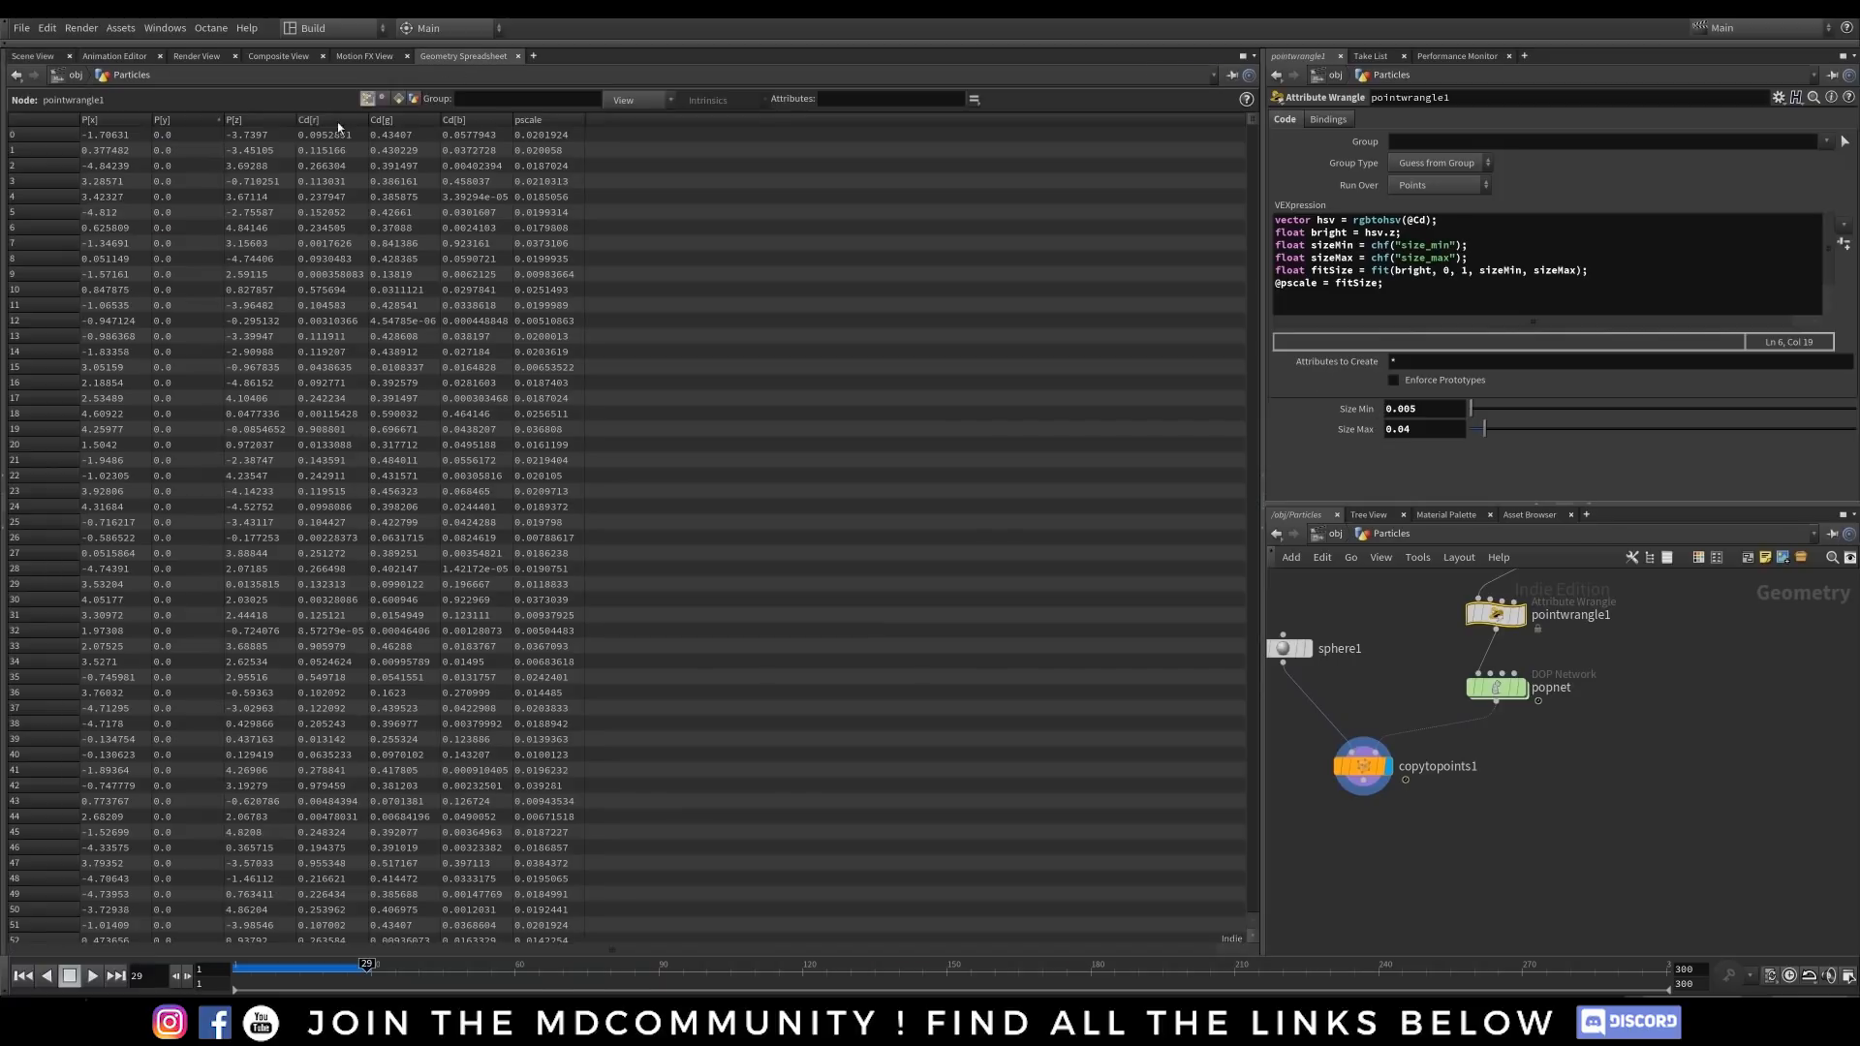
left_click(37, 56)
left_click(474, 57)
left_click(36, 56)
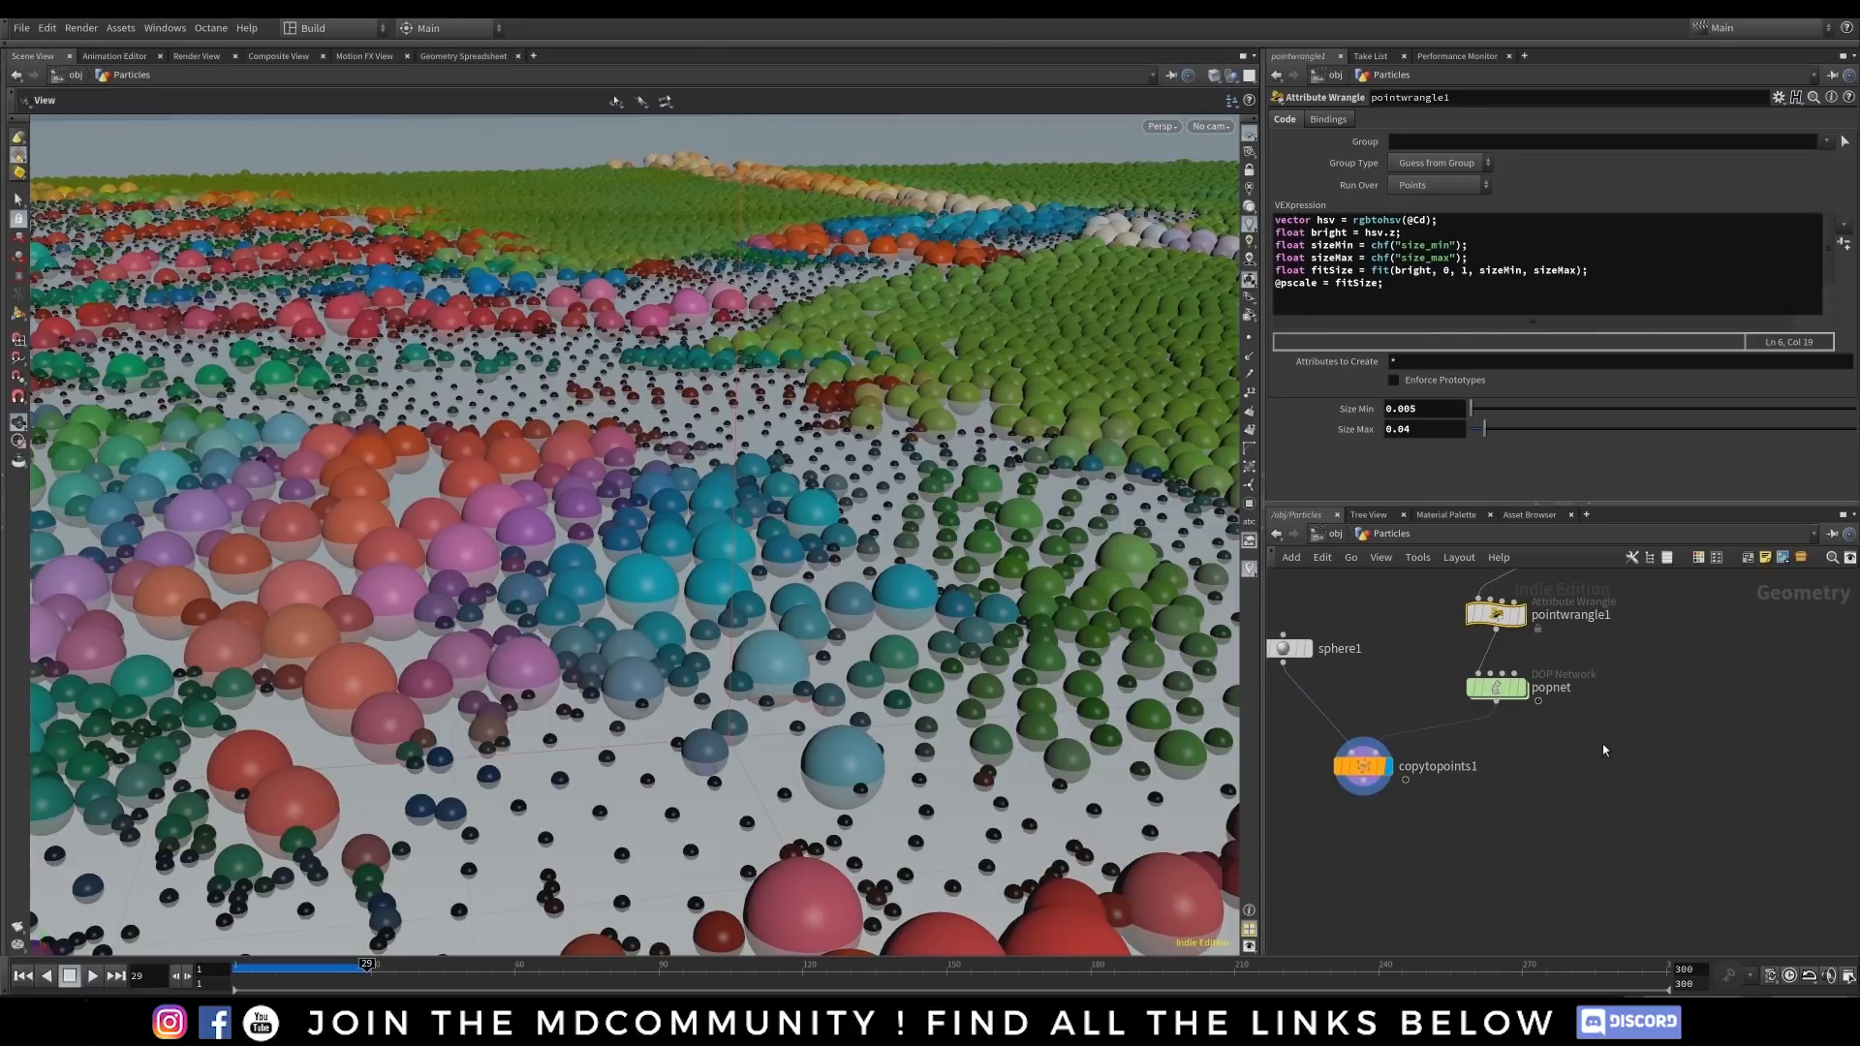
- Hide the Particles object at the object level, and add a Box object, opening its geometry network for viewing
middle_click_drag(1594, 749, 1595, 773)
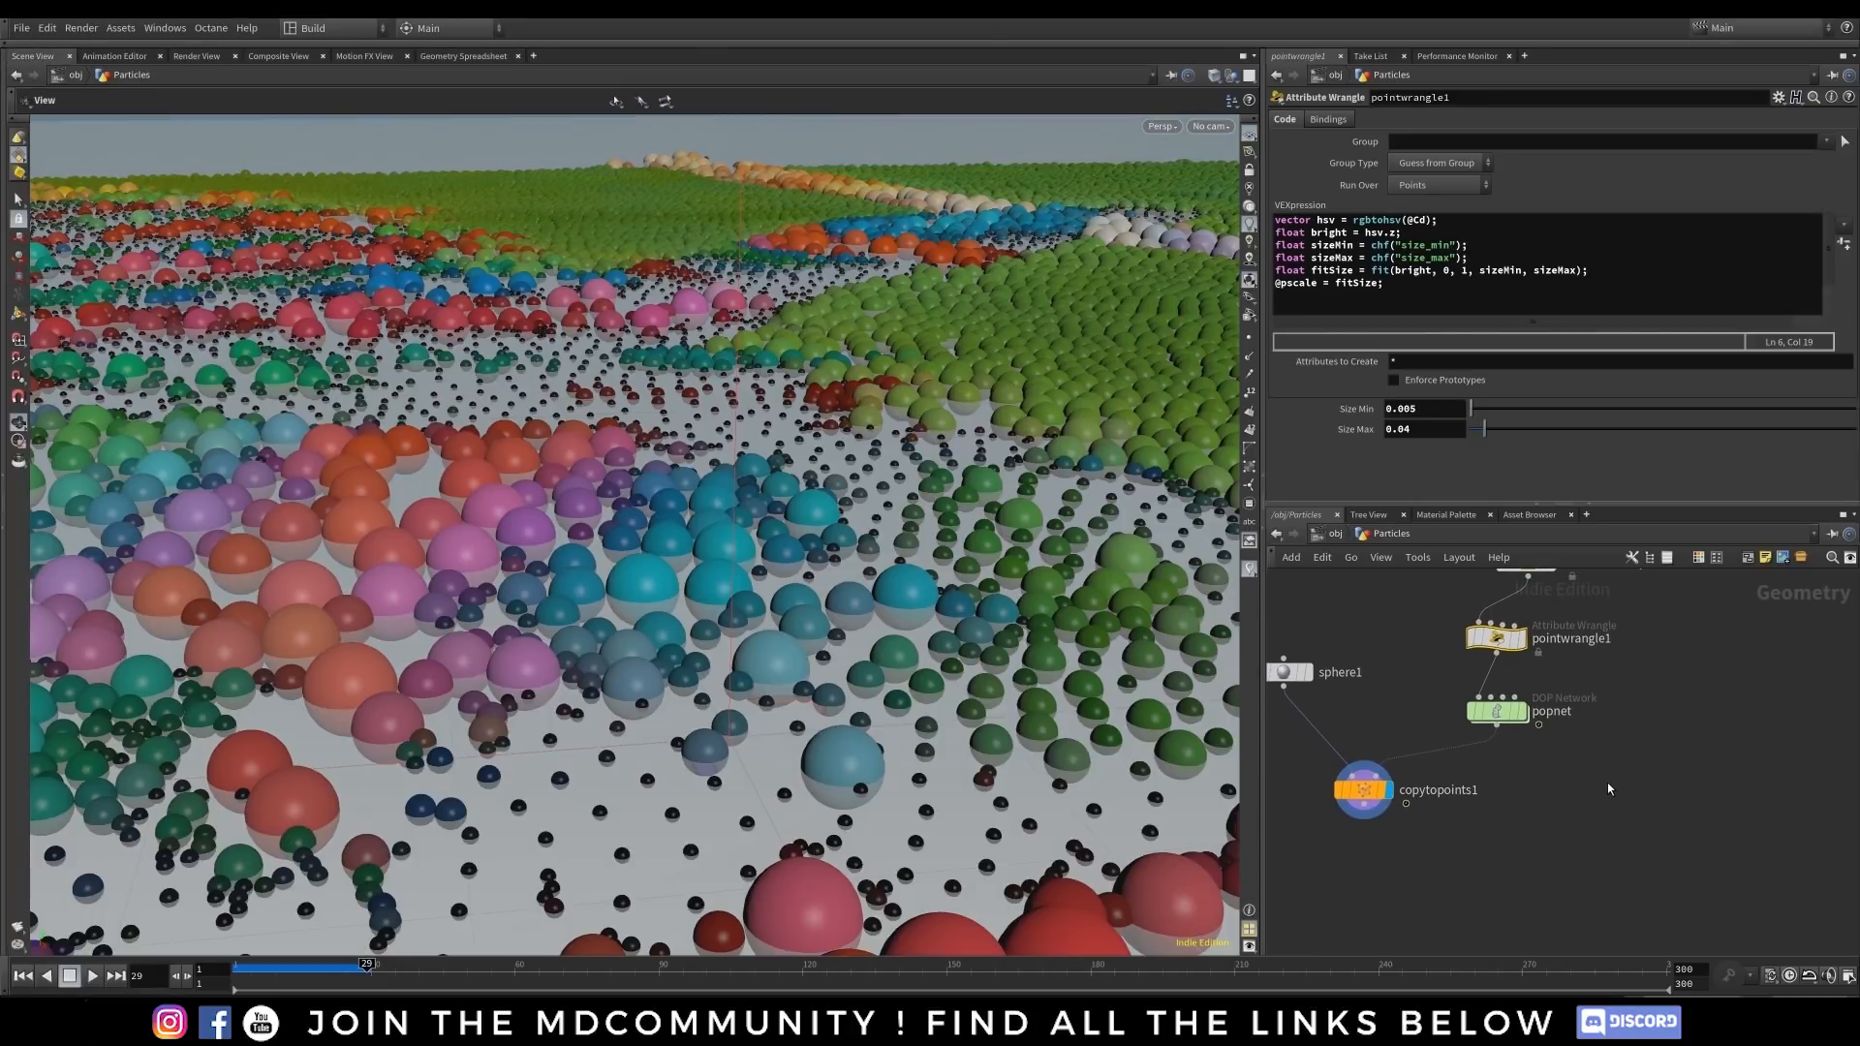
key("u")
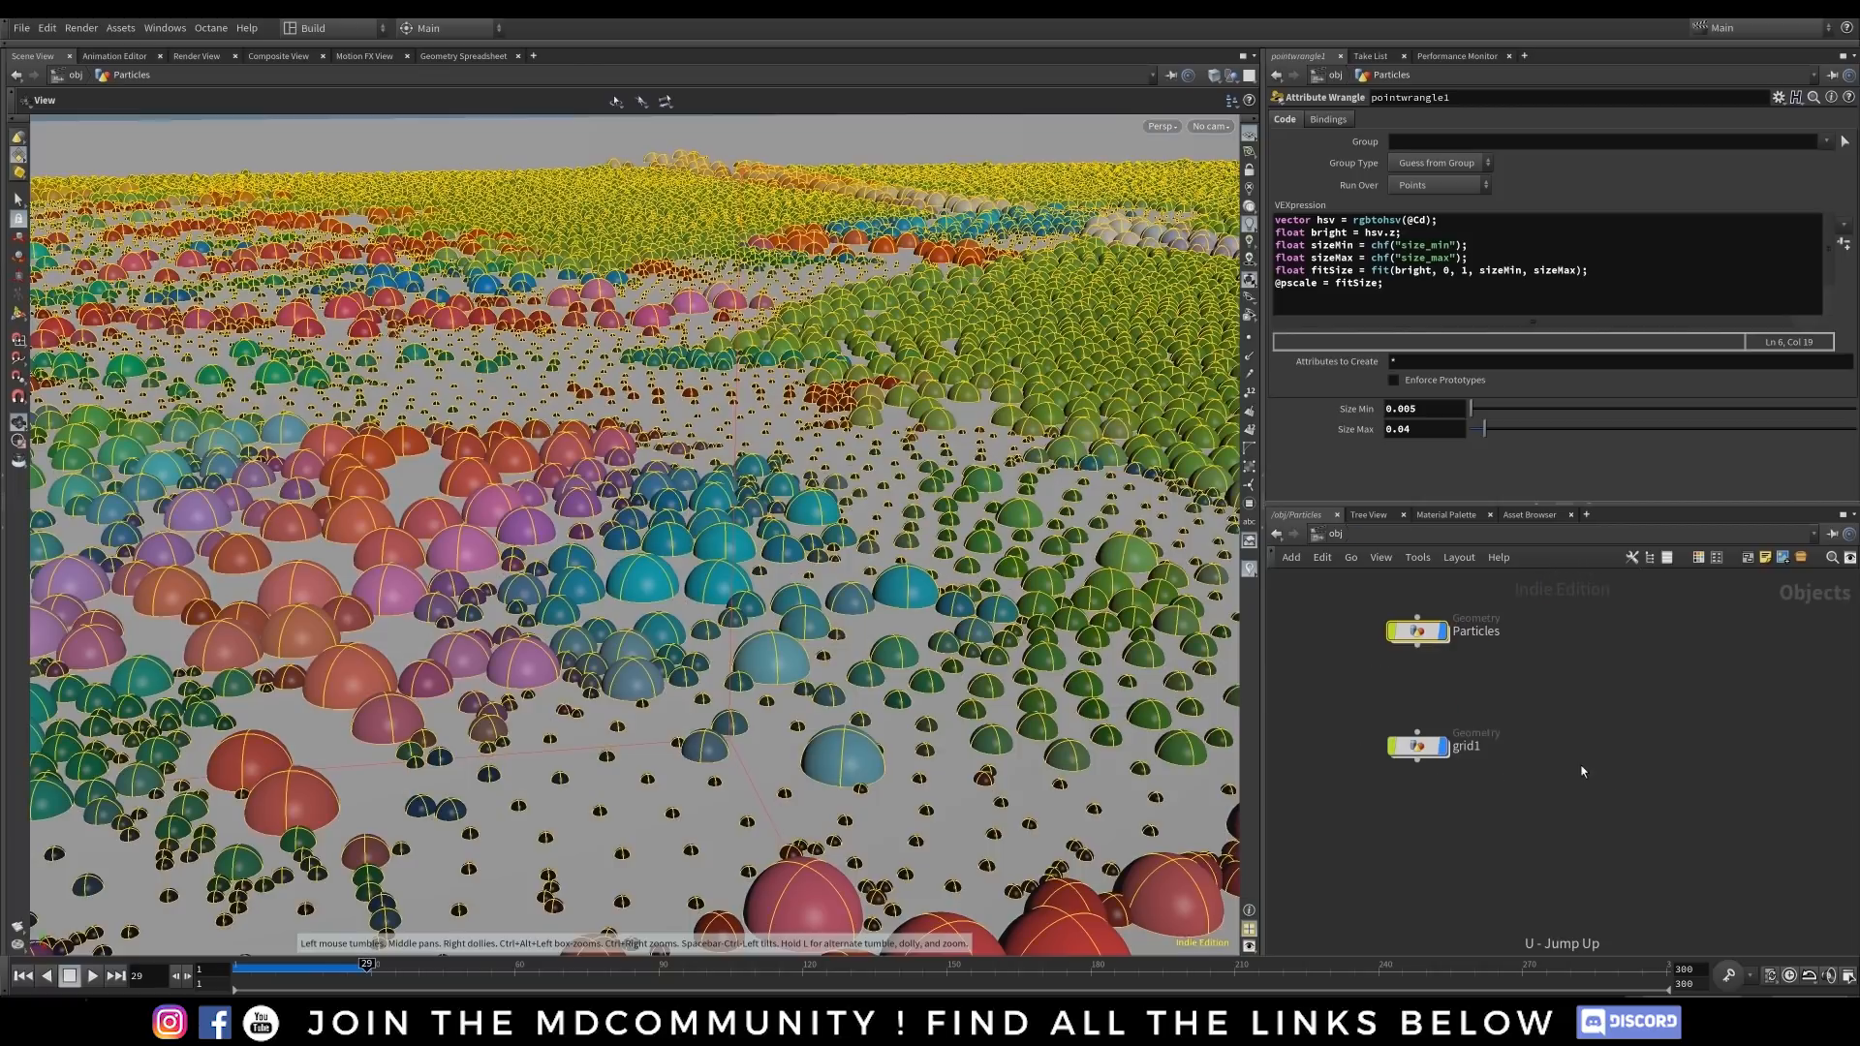
left_click(1442, 631)
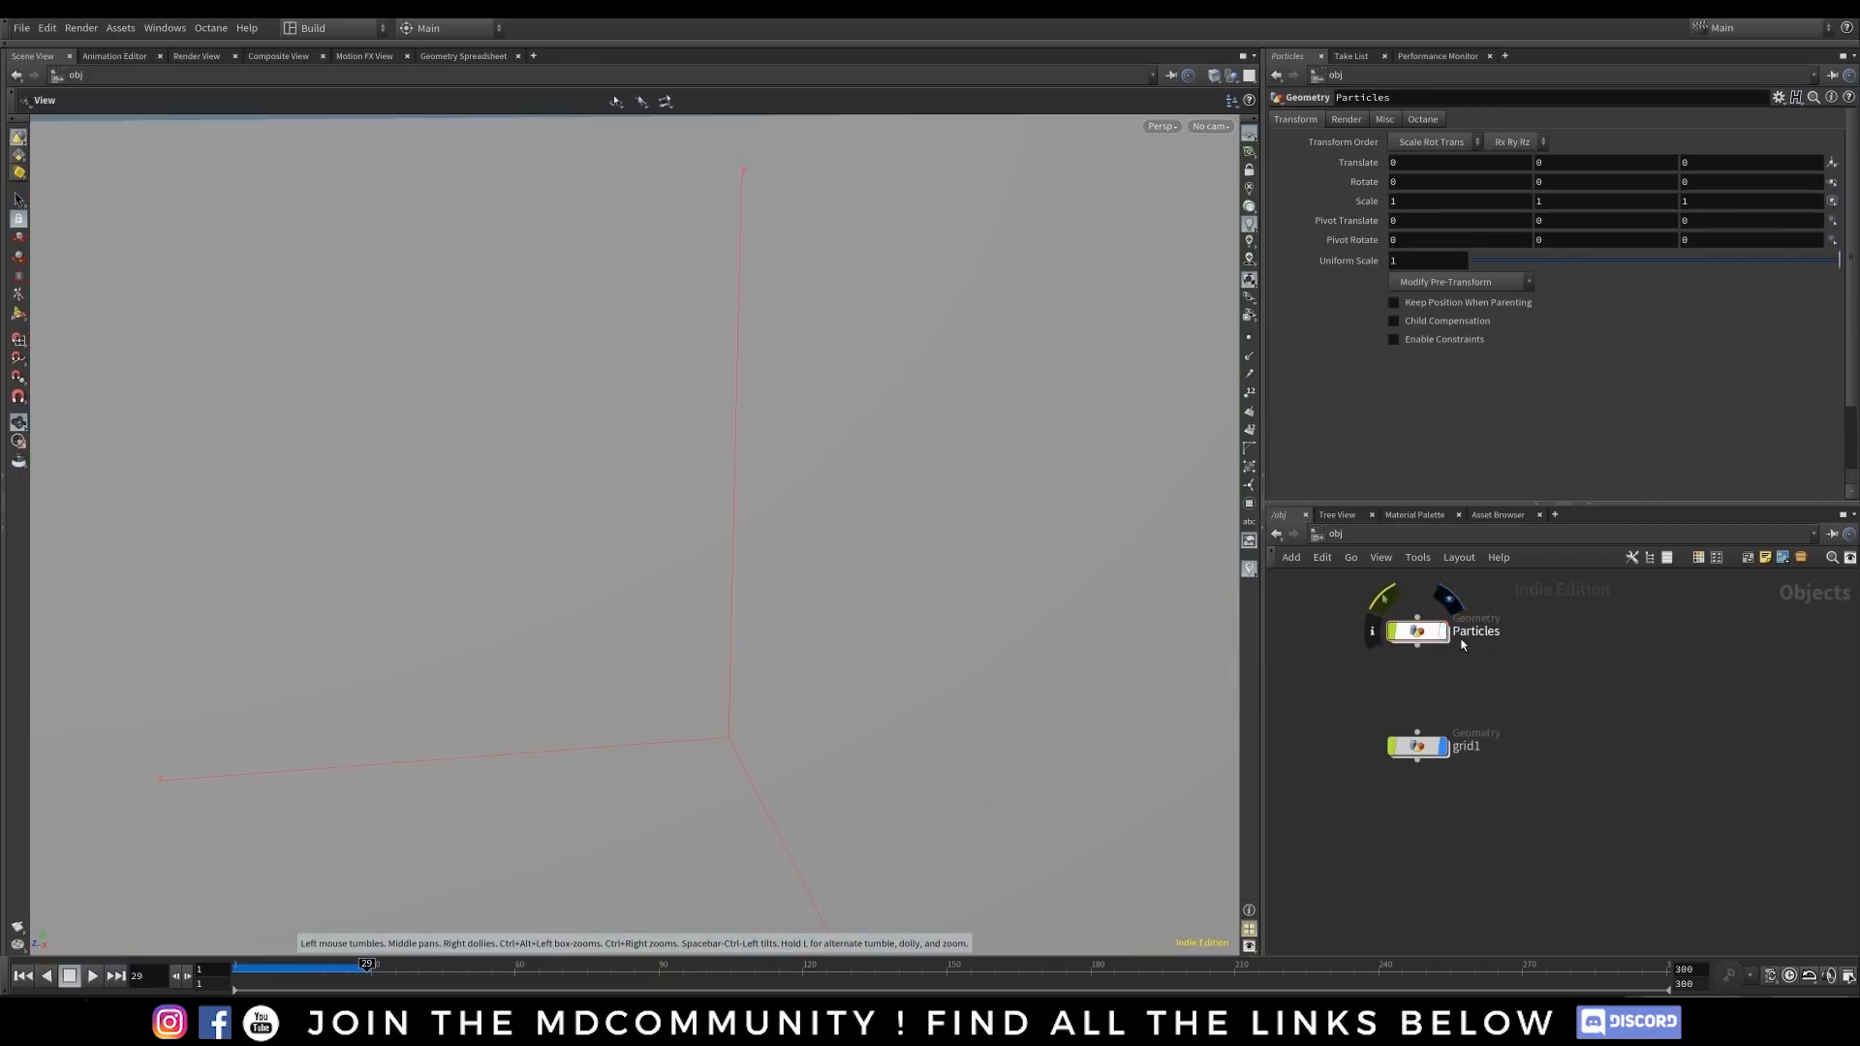
key("Tab")
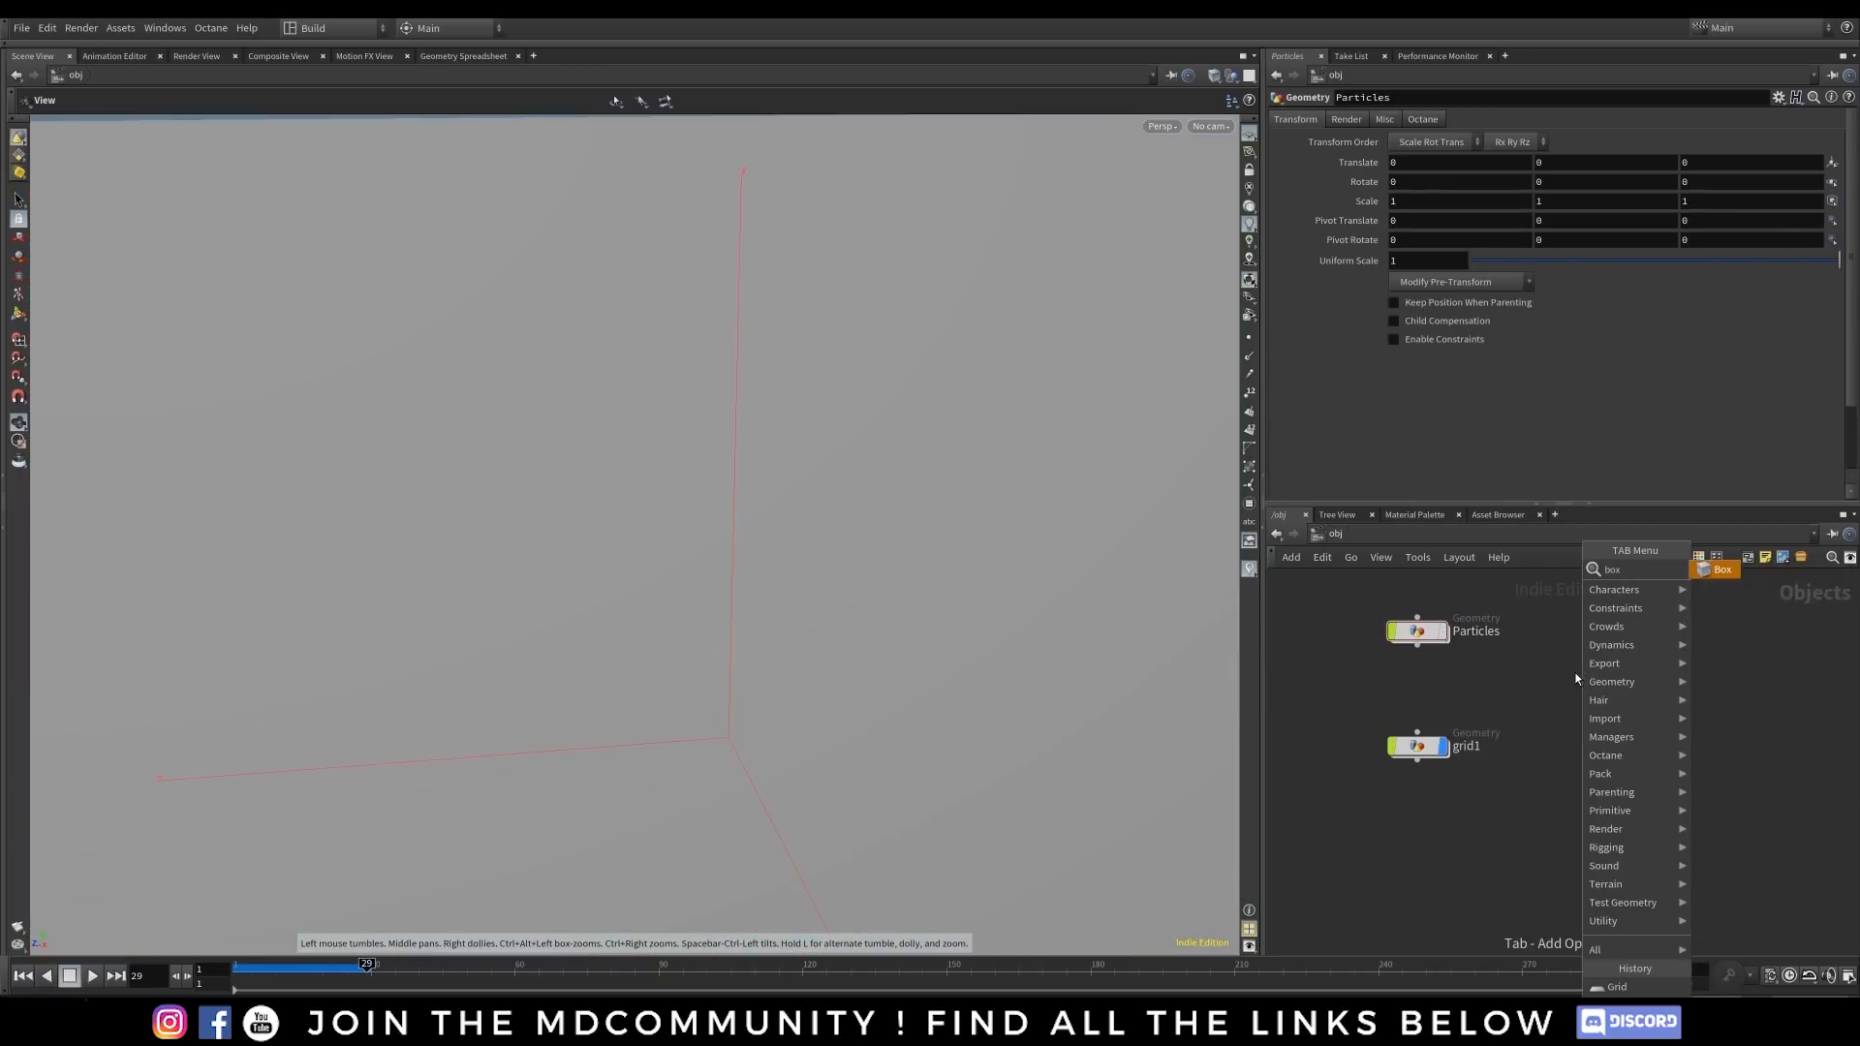
left_click(1591, 673)
left_click(1592, 670)
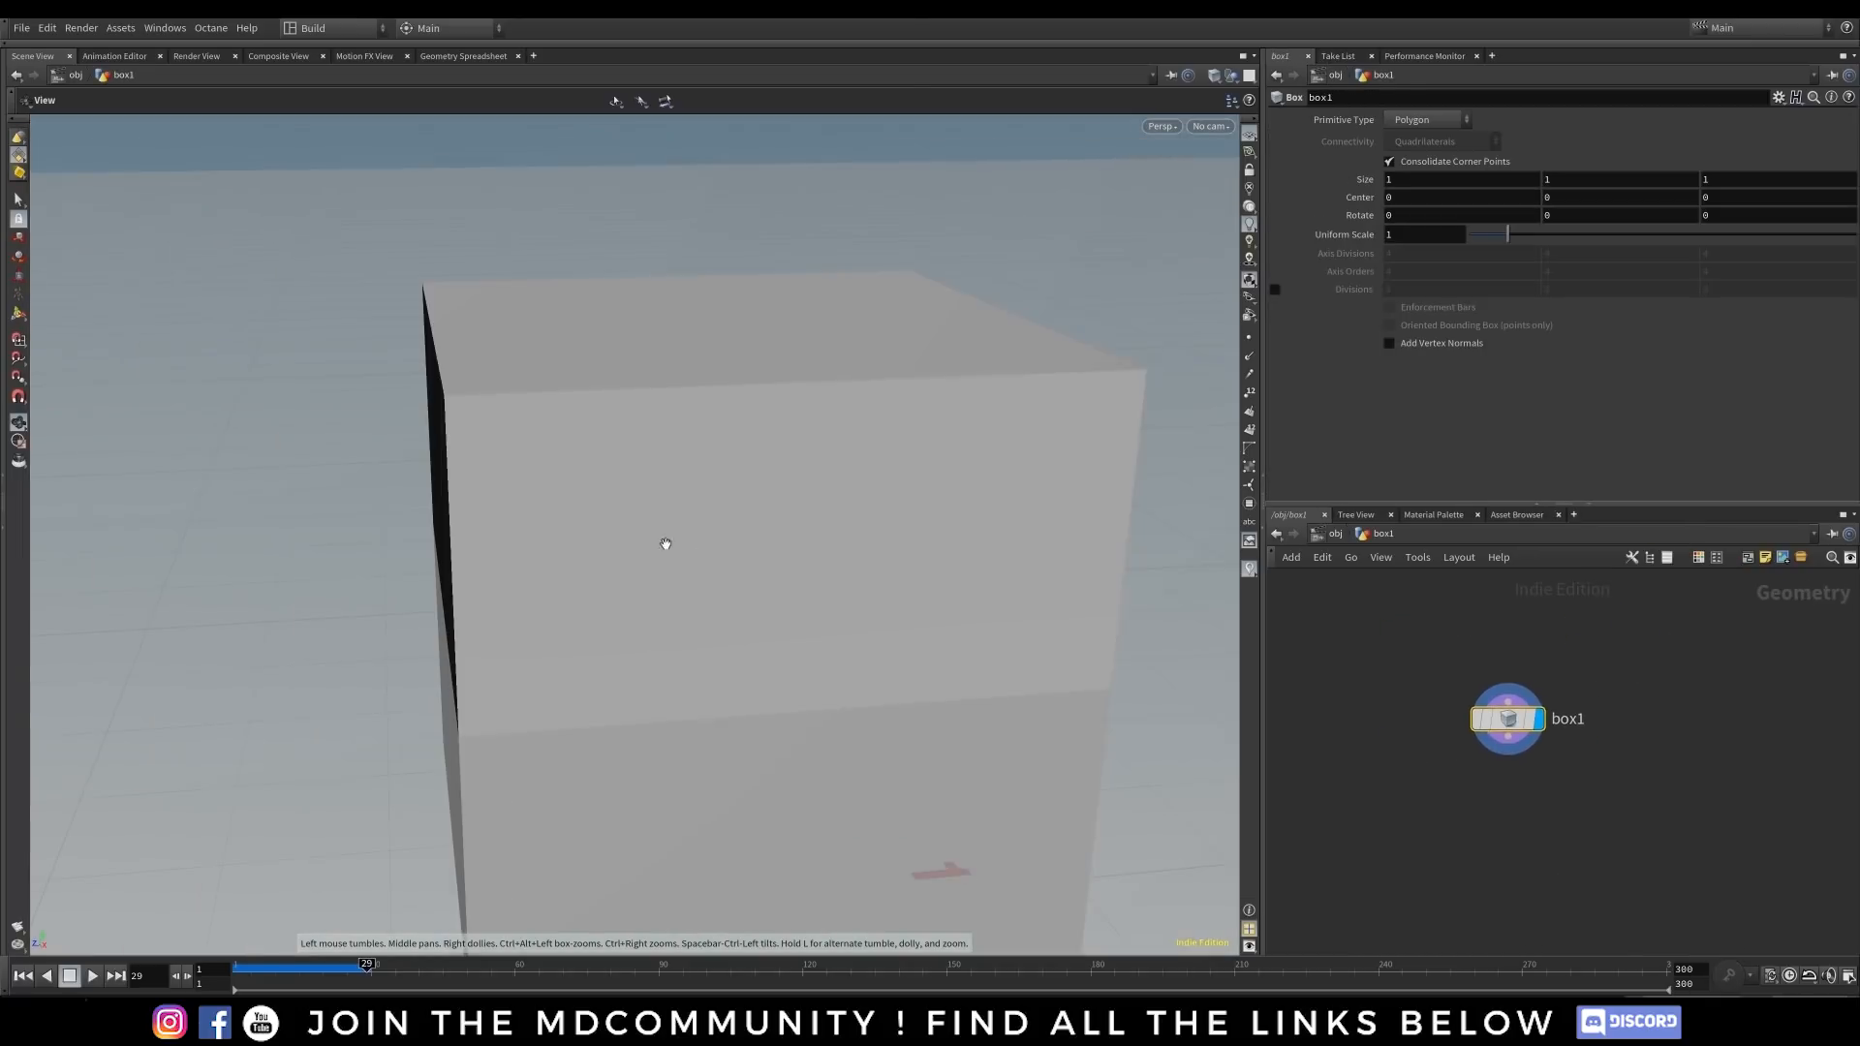
middle_click_drag(723, 574, 706, 552)
right_click_drag(706, 552, 842, 527)
middle_click_drag(842, 527, 689, 590)
left_click_drag(719, 610, 890, 650)
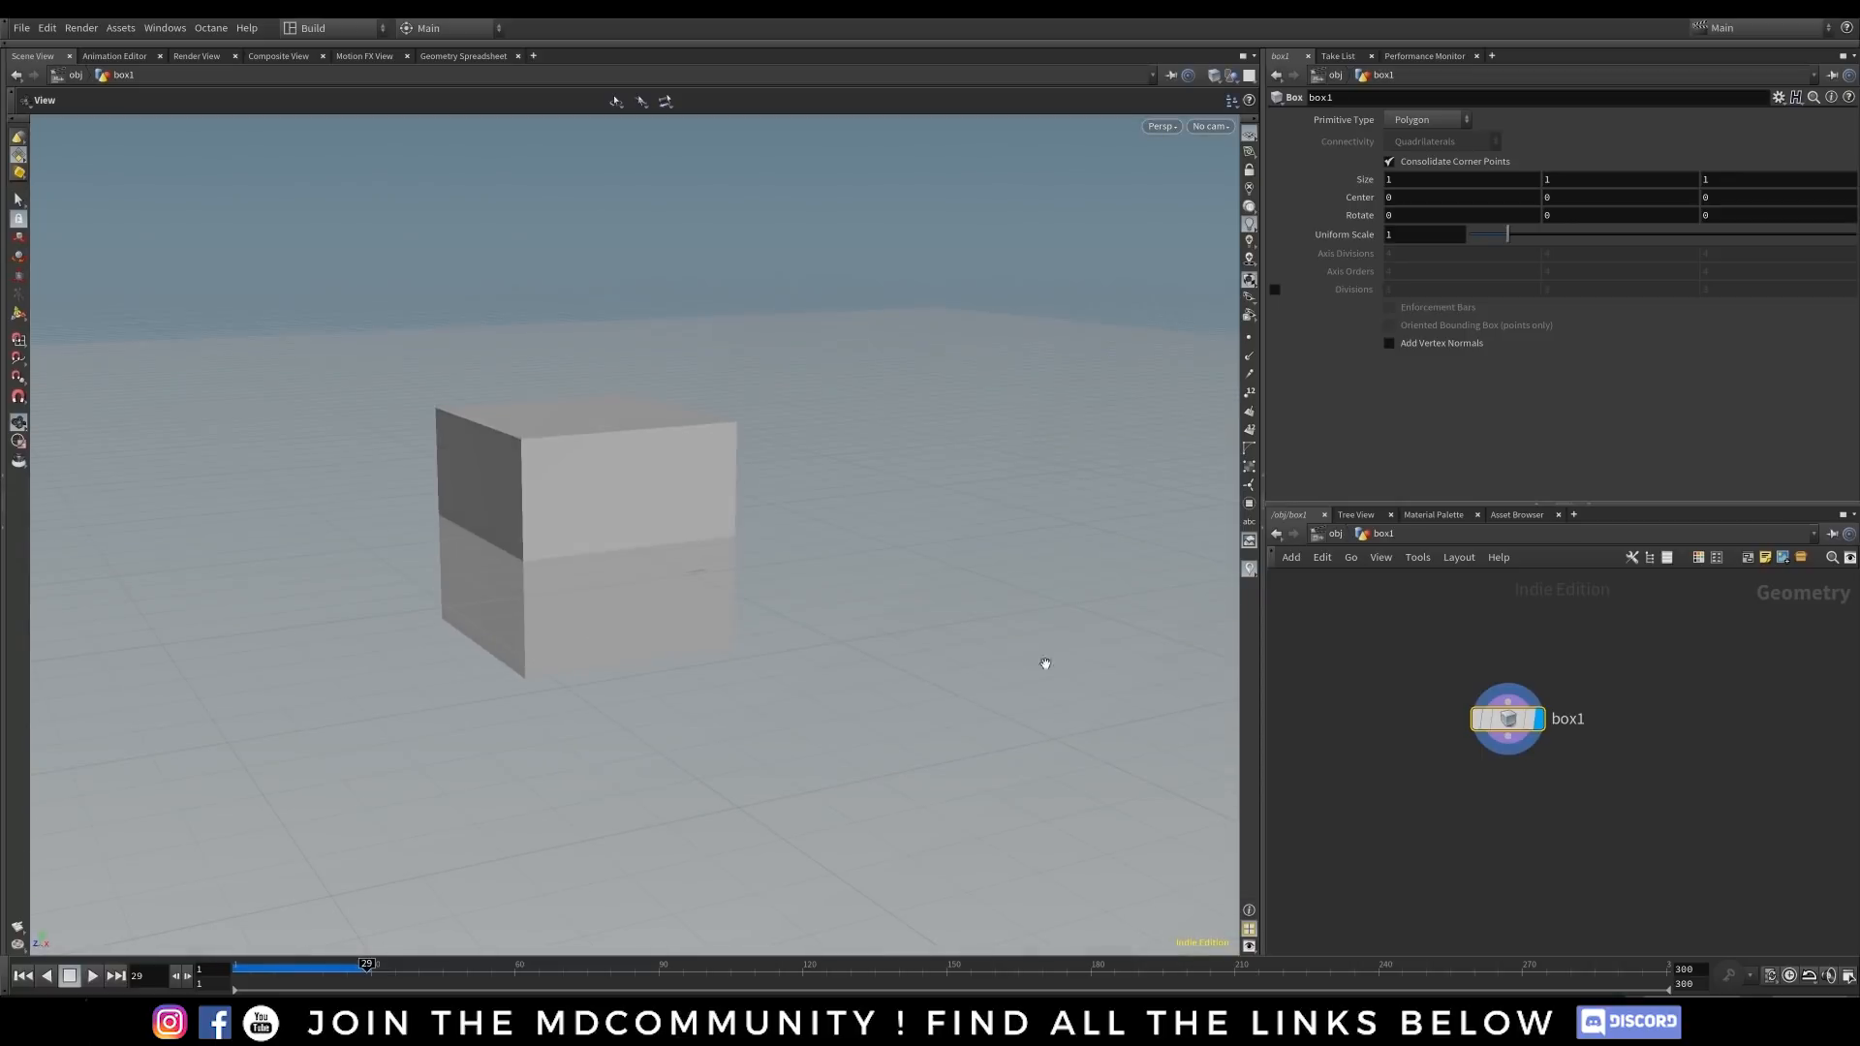
- Set box1's Y center to the expression 1/2, and toggle its display between expression and value
left_click_drag(1524, 725, 1430, 699)
left_click_drag(668, 574, 951, 427)
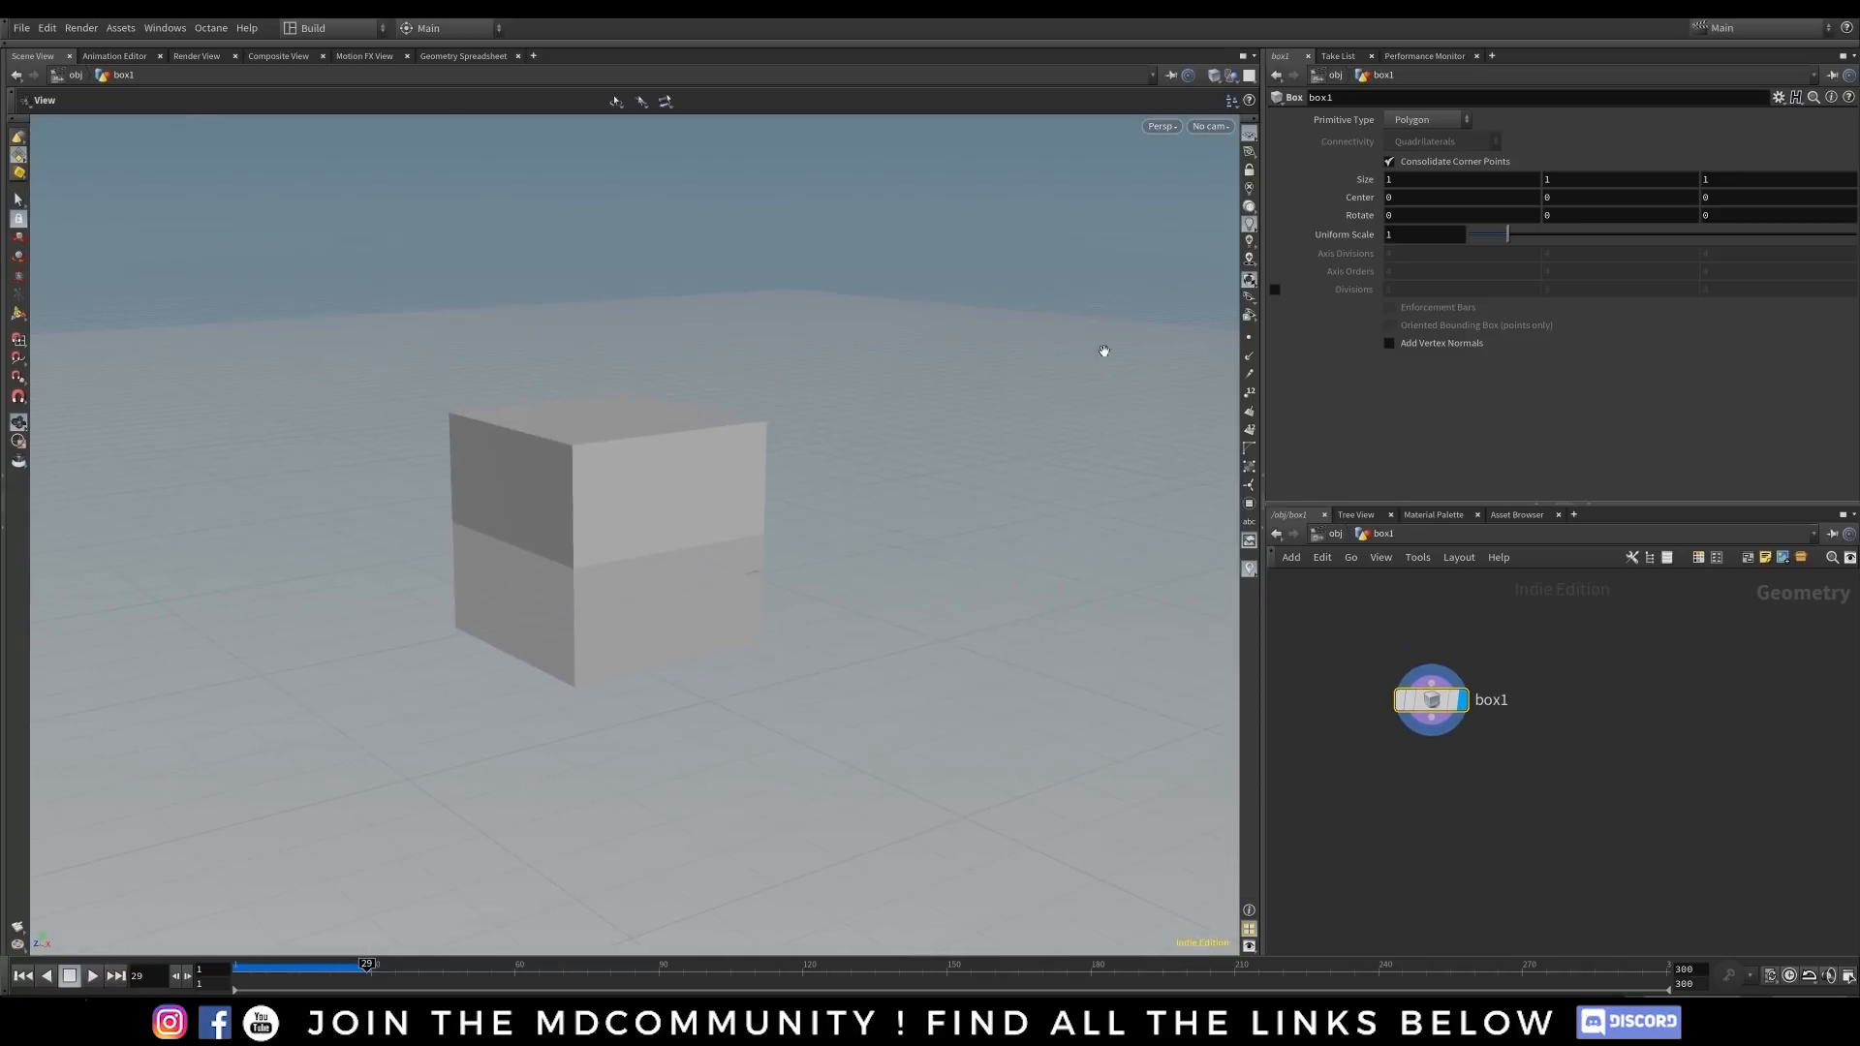
left_click_drag(1552, 179, 1564, 178)
left_click(1565, 197)
left_click(1569, 178)
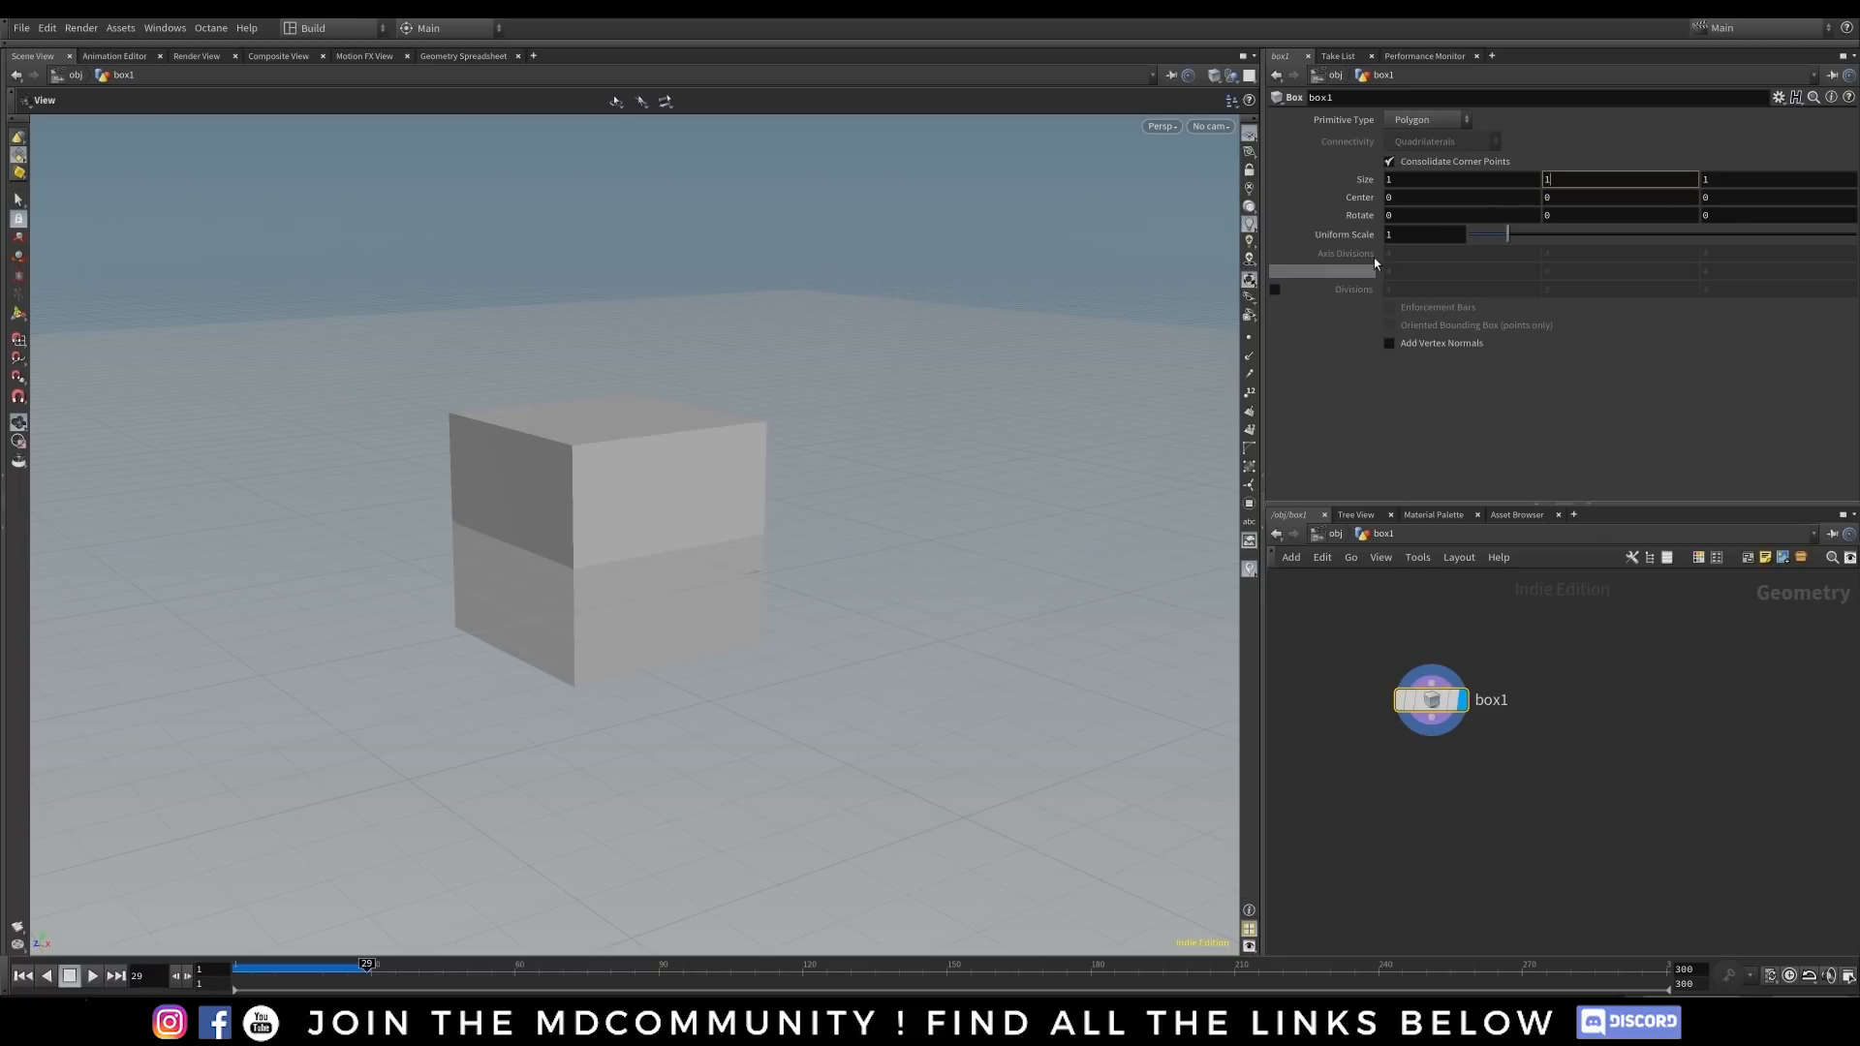
left_click(1566, 197)
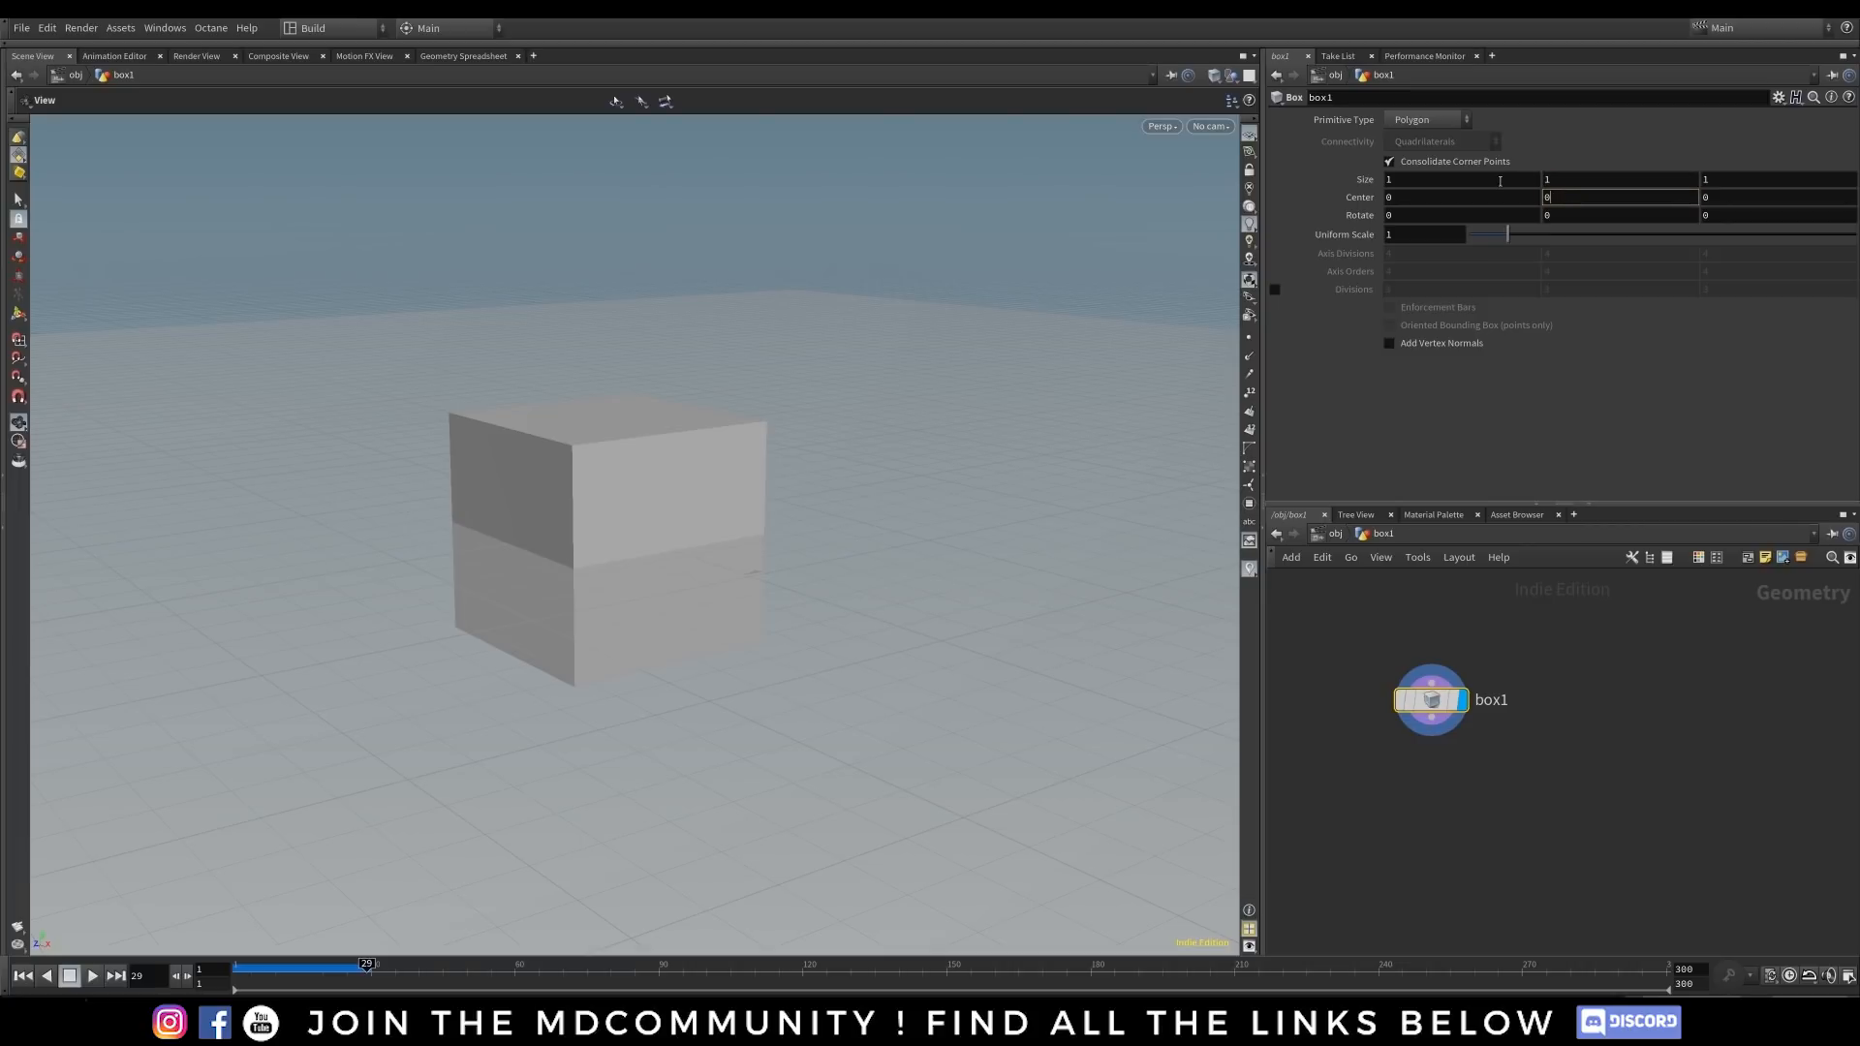
type("17\"")
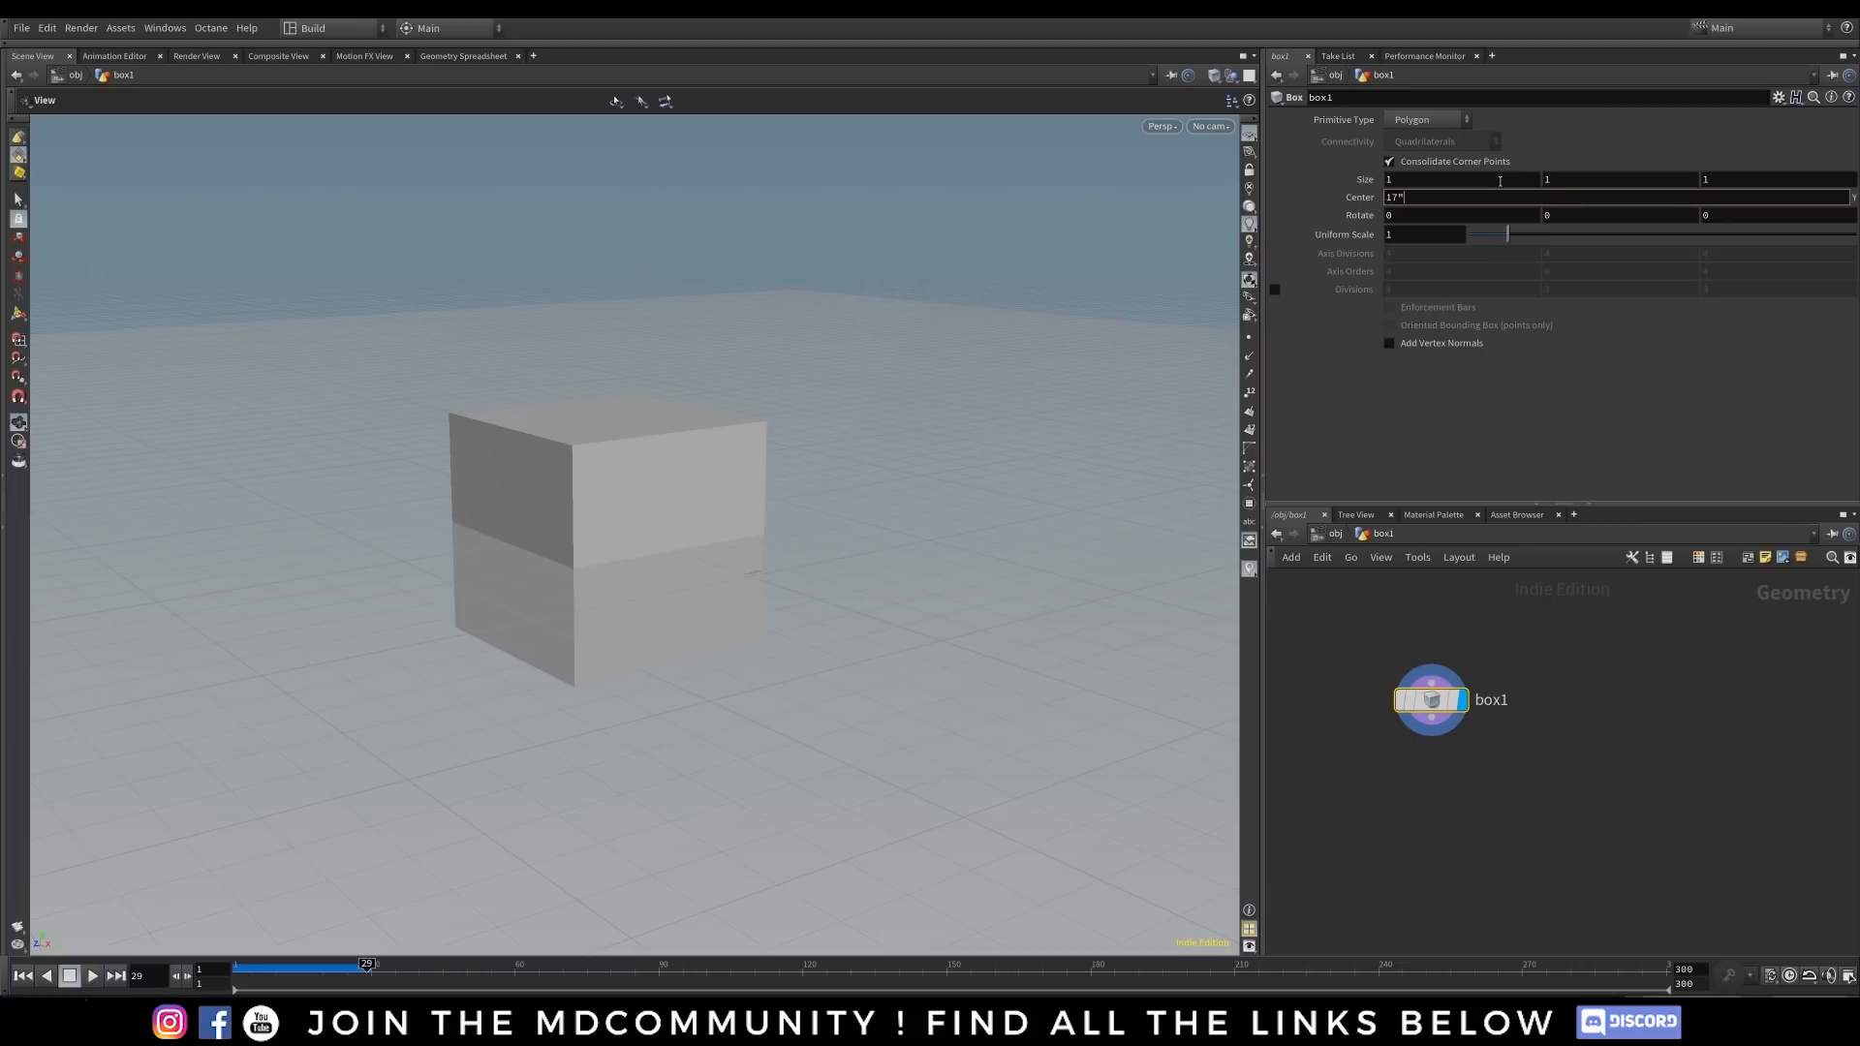
key("BackSpace")
key("BackSpace")
type("/2")
key("Return")
mouse_move(575, 501)
left_mouse_down()
mouse_move(490, 611)
mouse_move(599, 484)
left_mouse_up()
left_click(1361, 198)
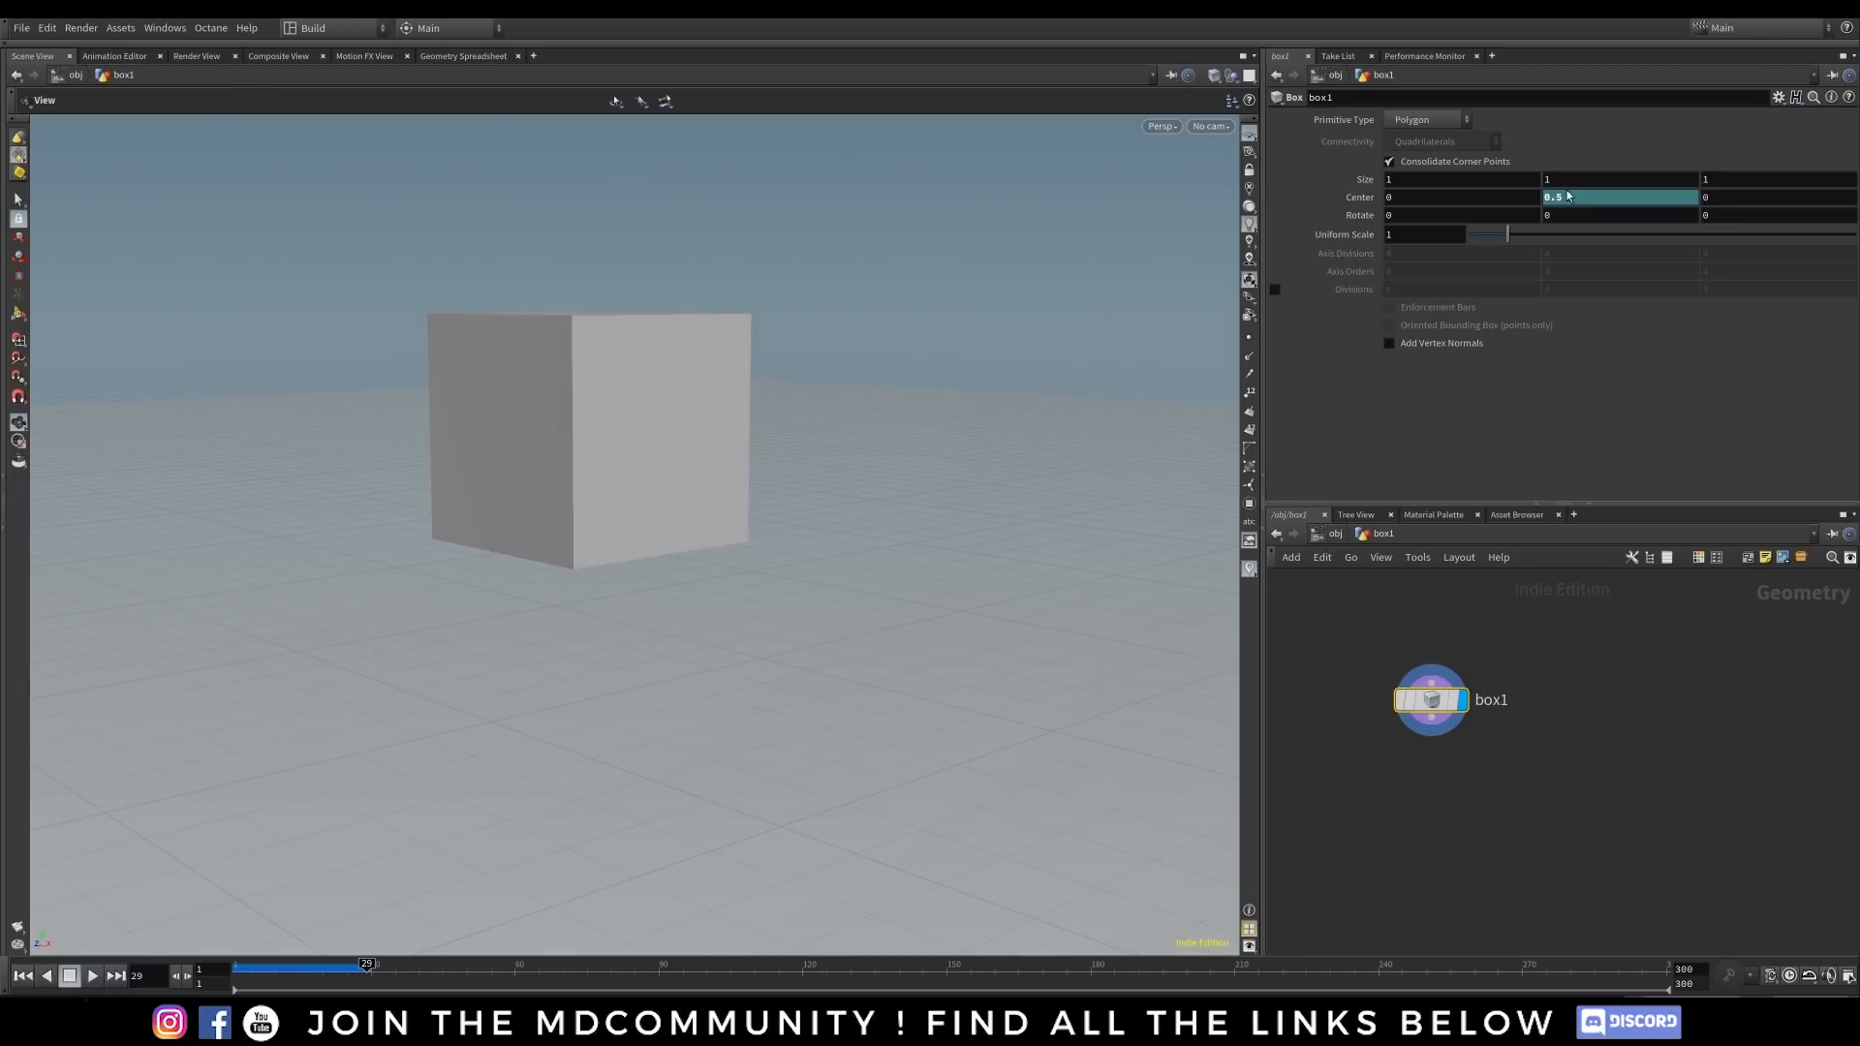
left_click(1365, 198)
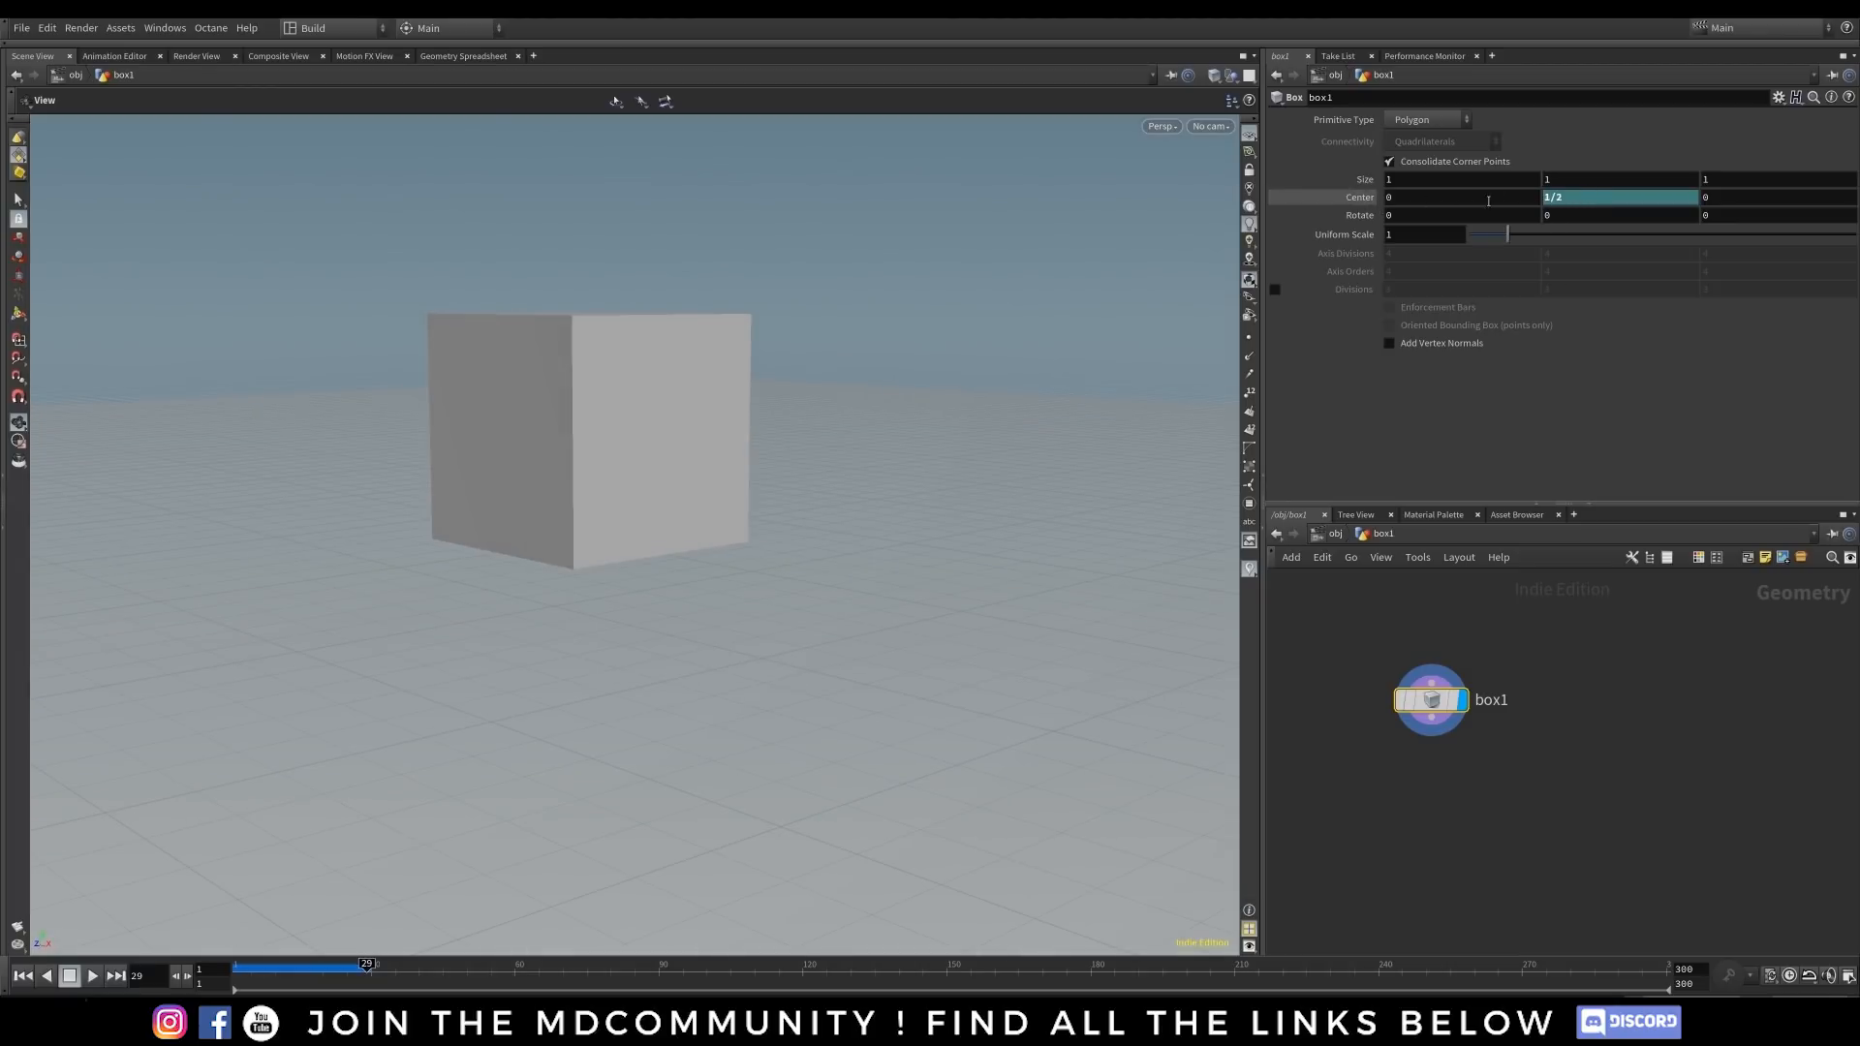
- Set box1's Y size to 4 and its Y center to the expression 4/2
left_click(1572, 178)
key("Return")
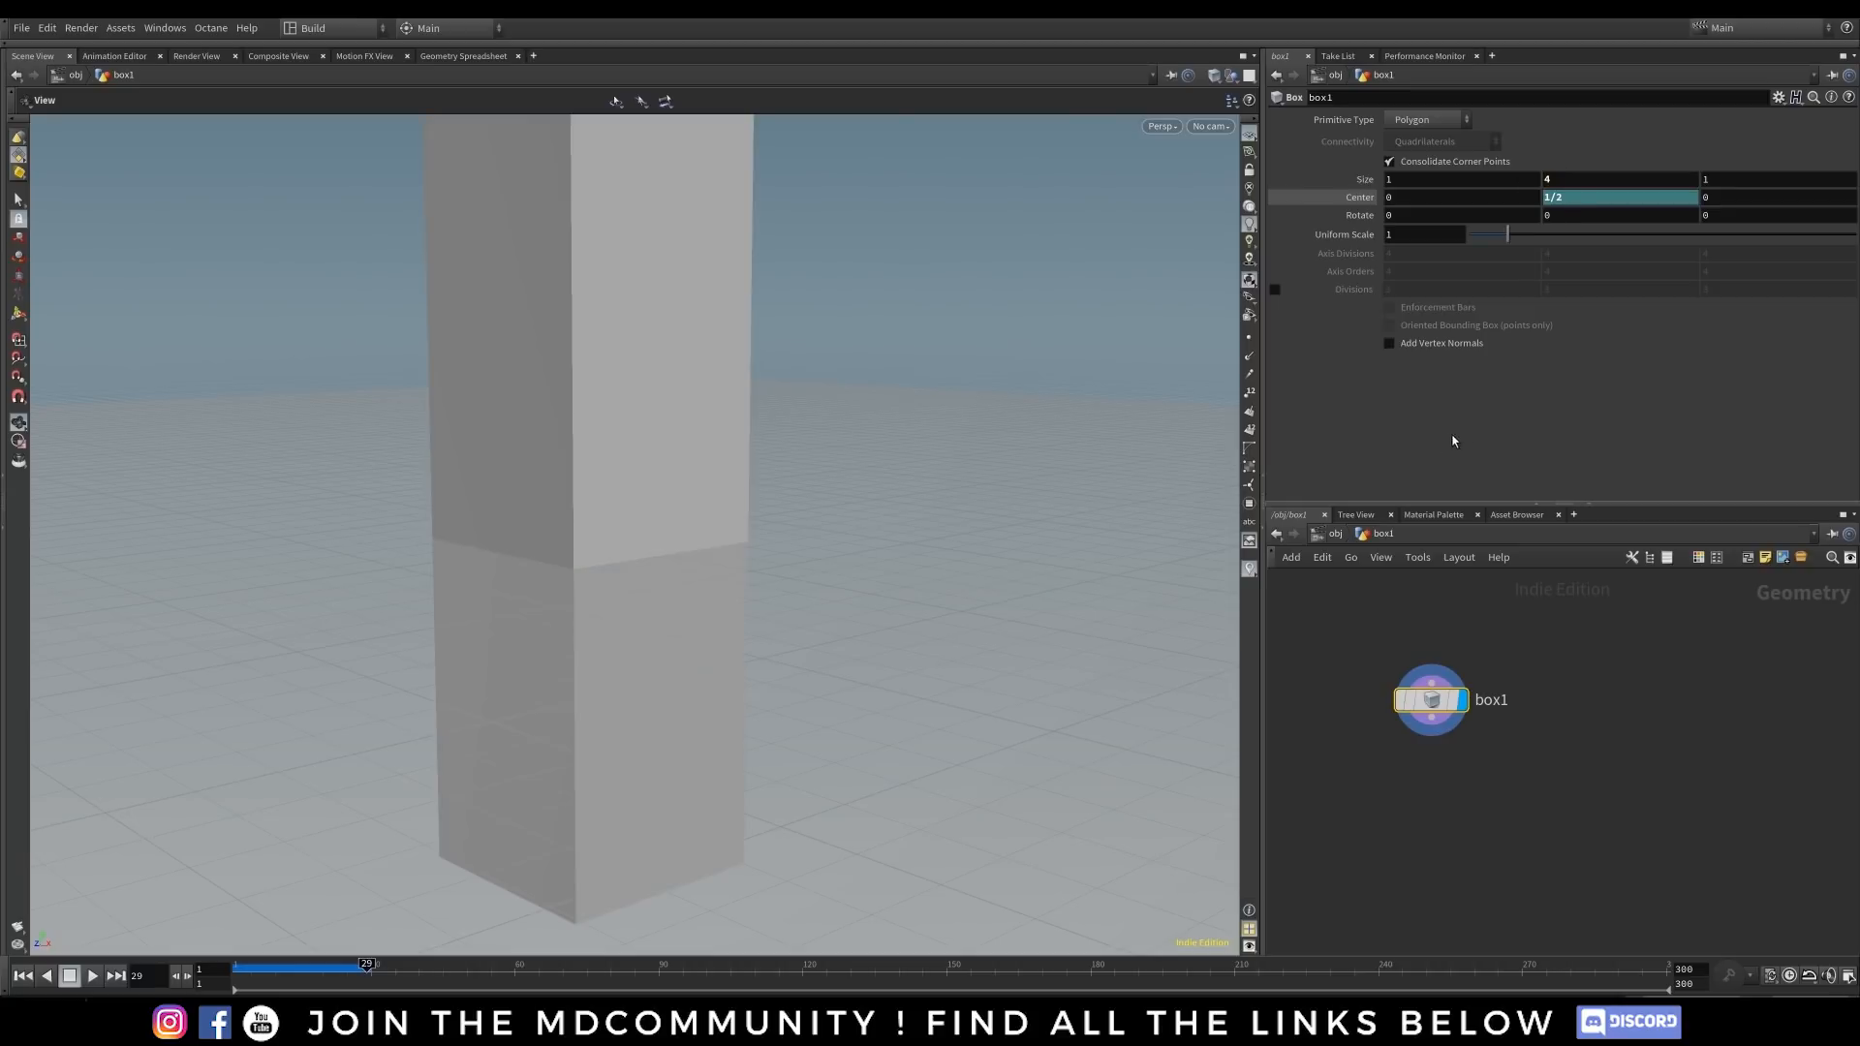
left_click_drag(681, 562, 821, 471, "alt")
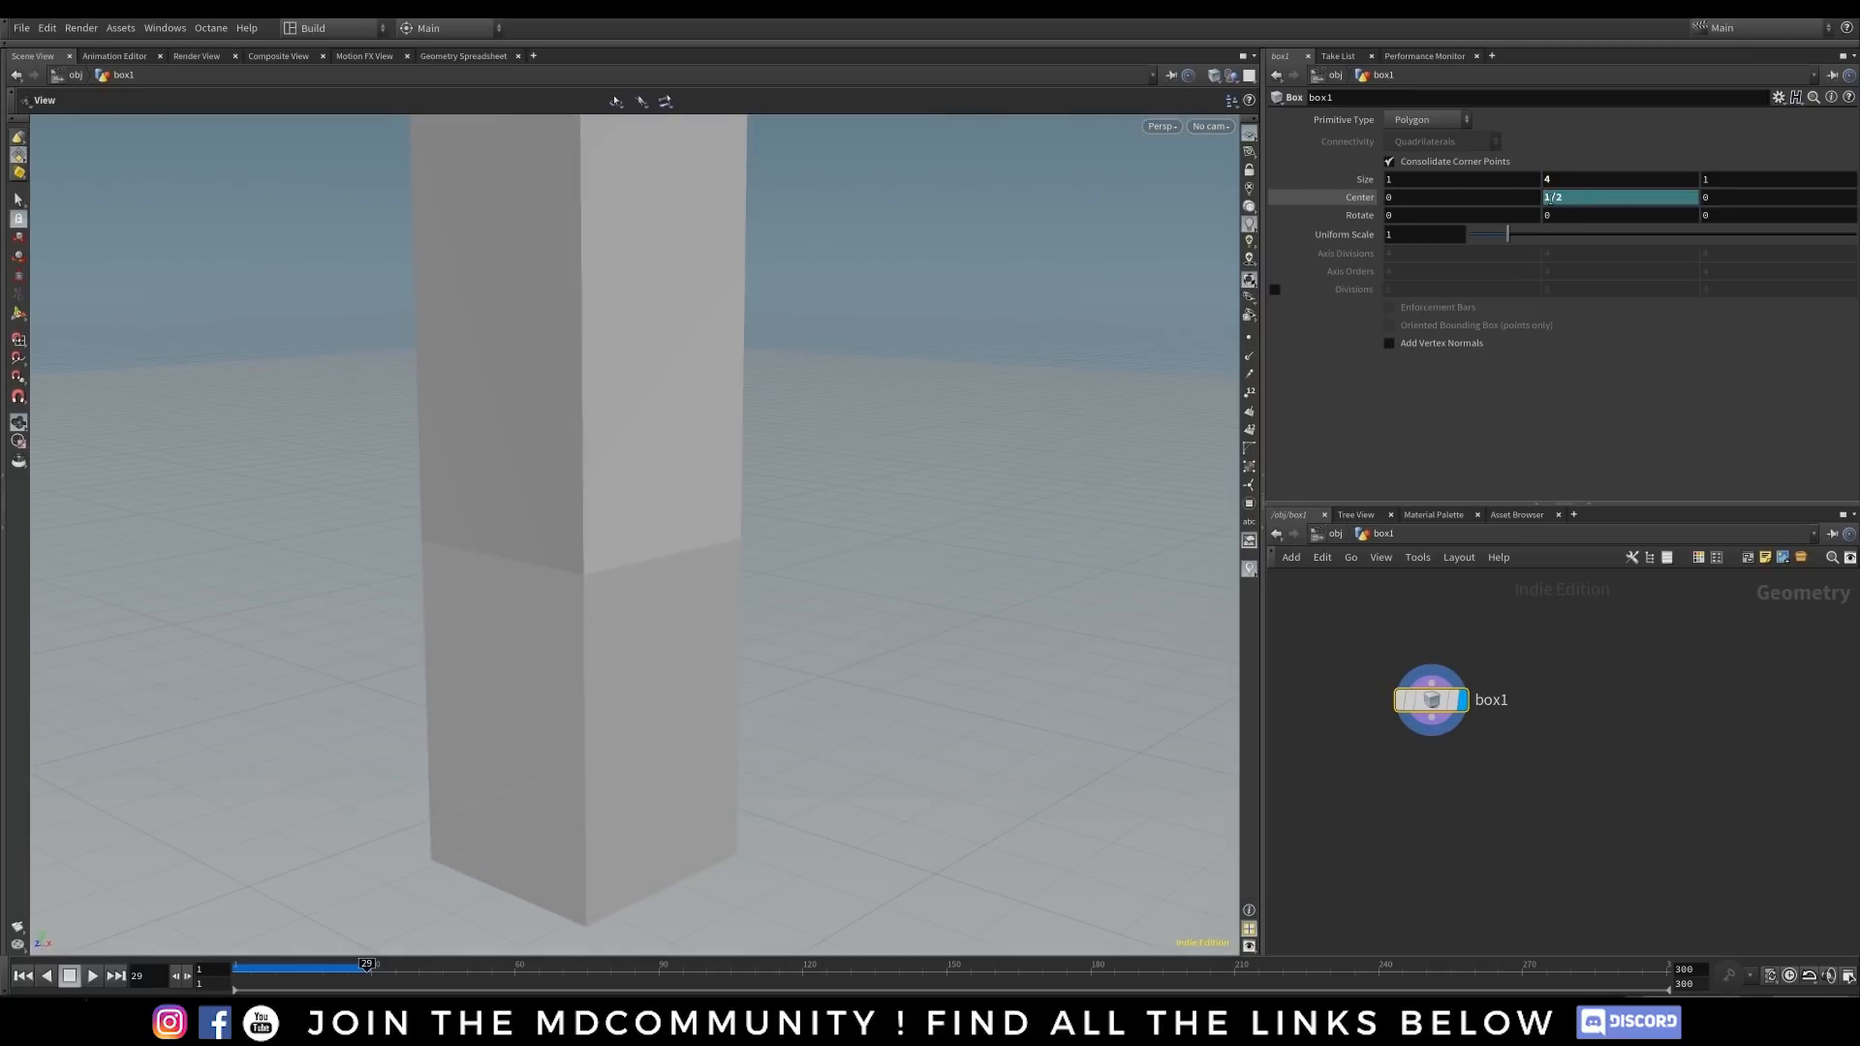
left_click(1547, 198)
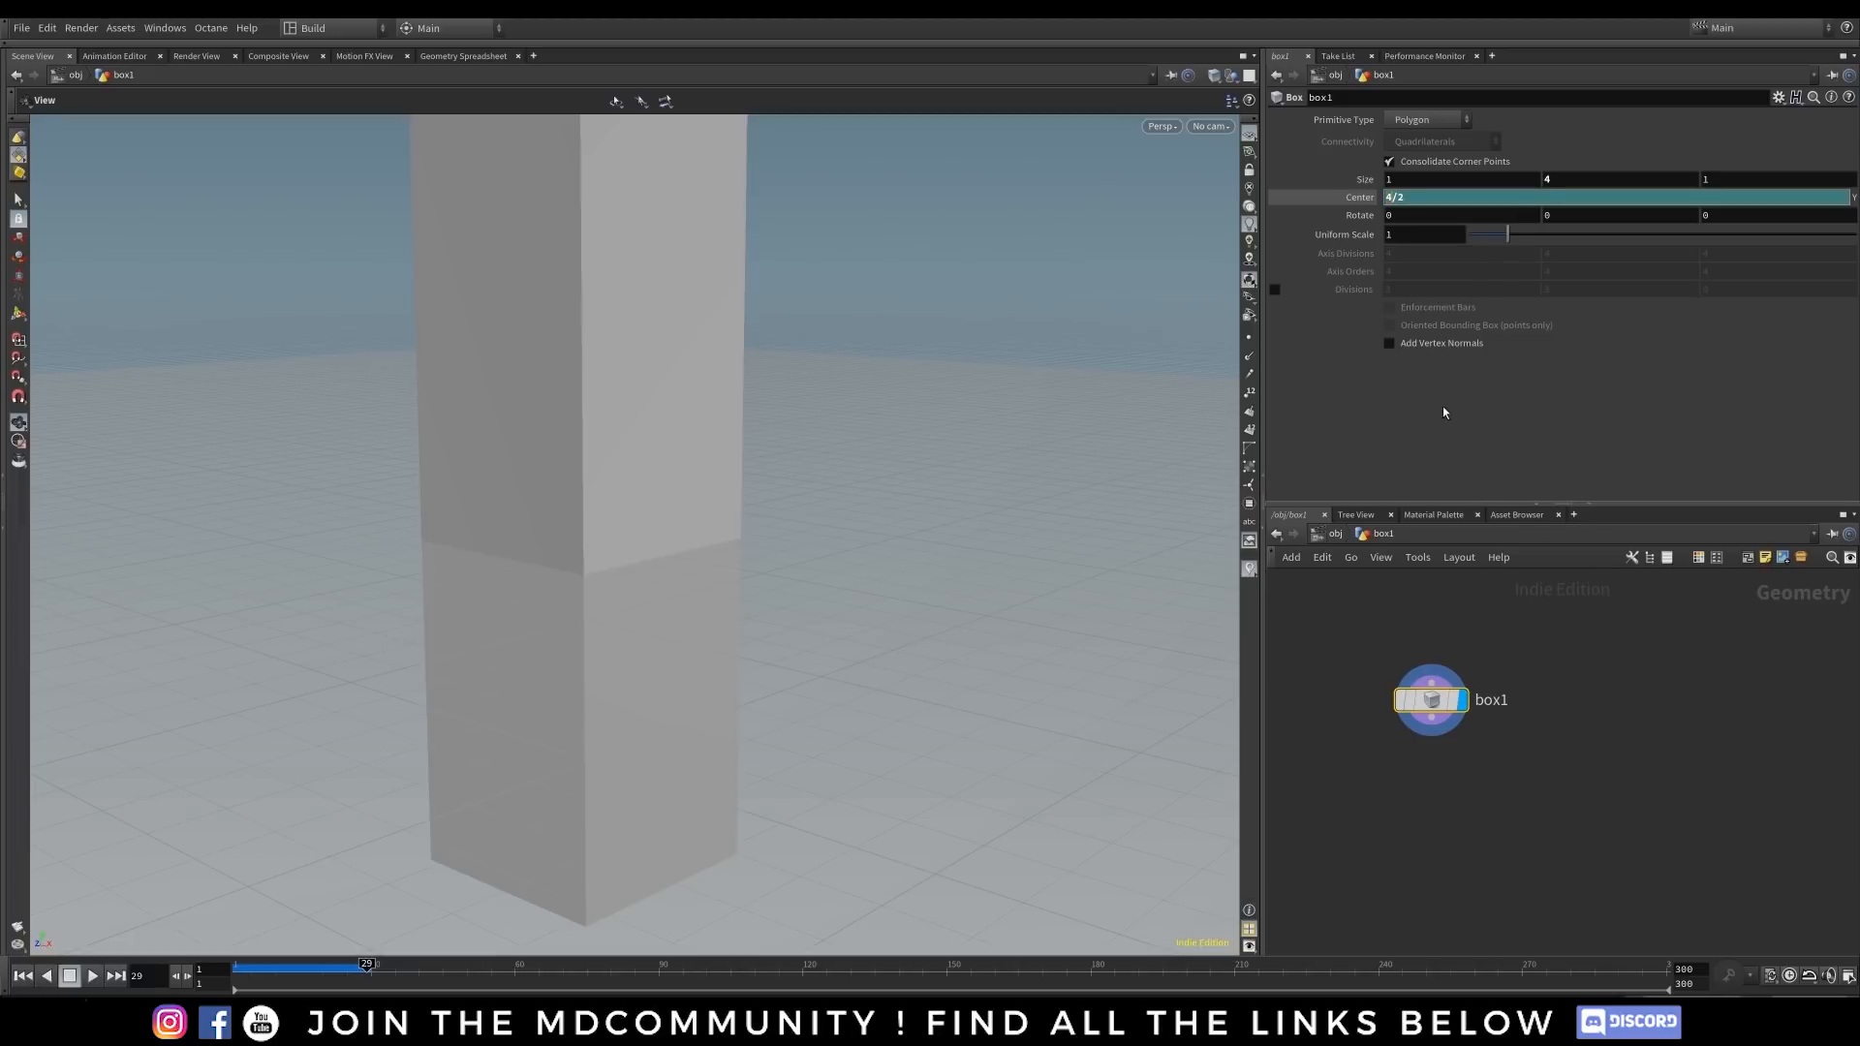
key("Return")
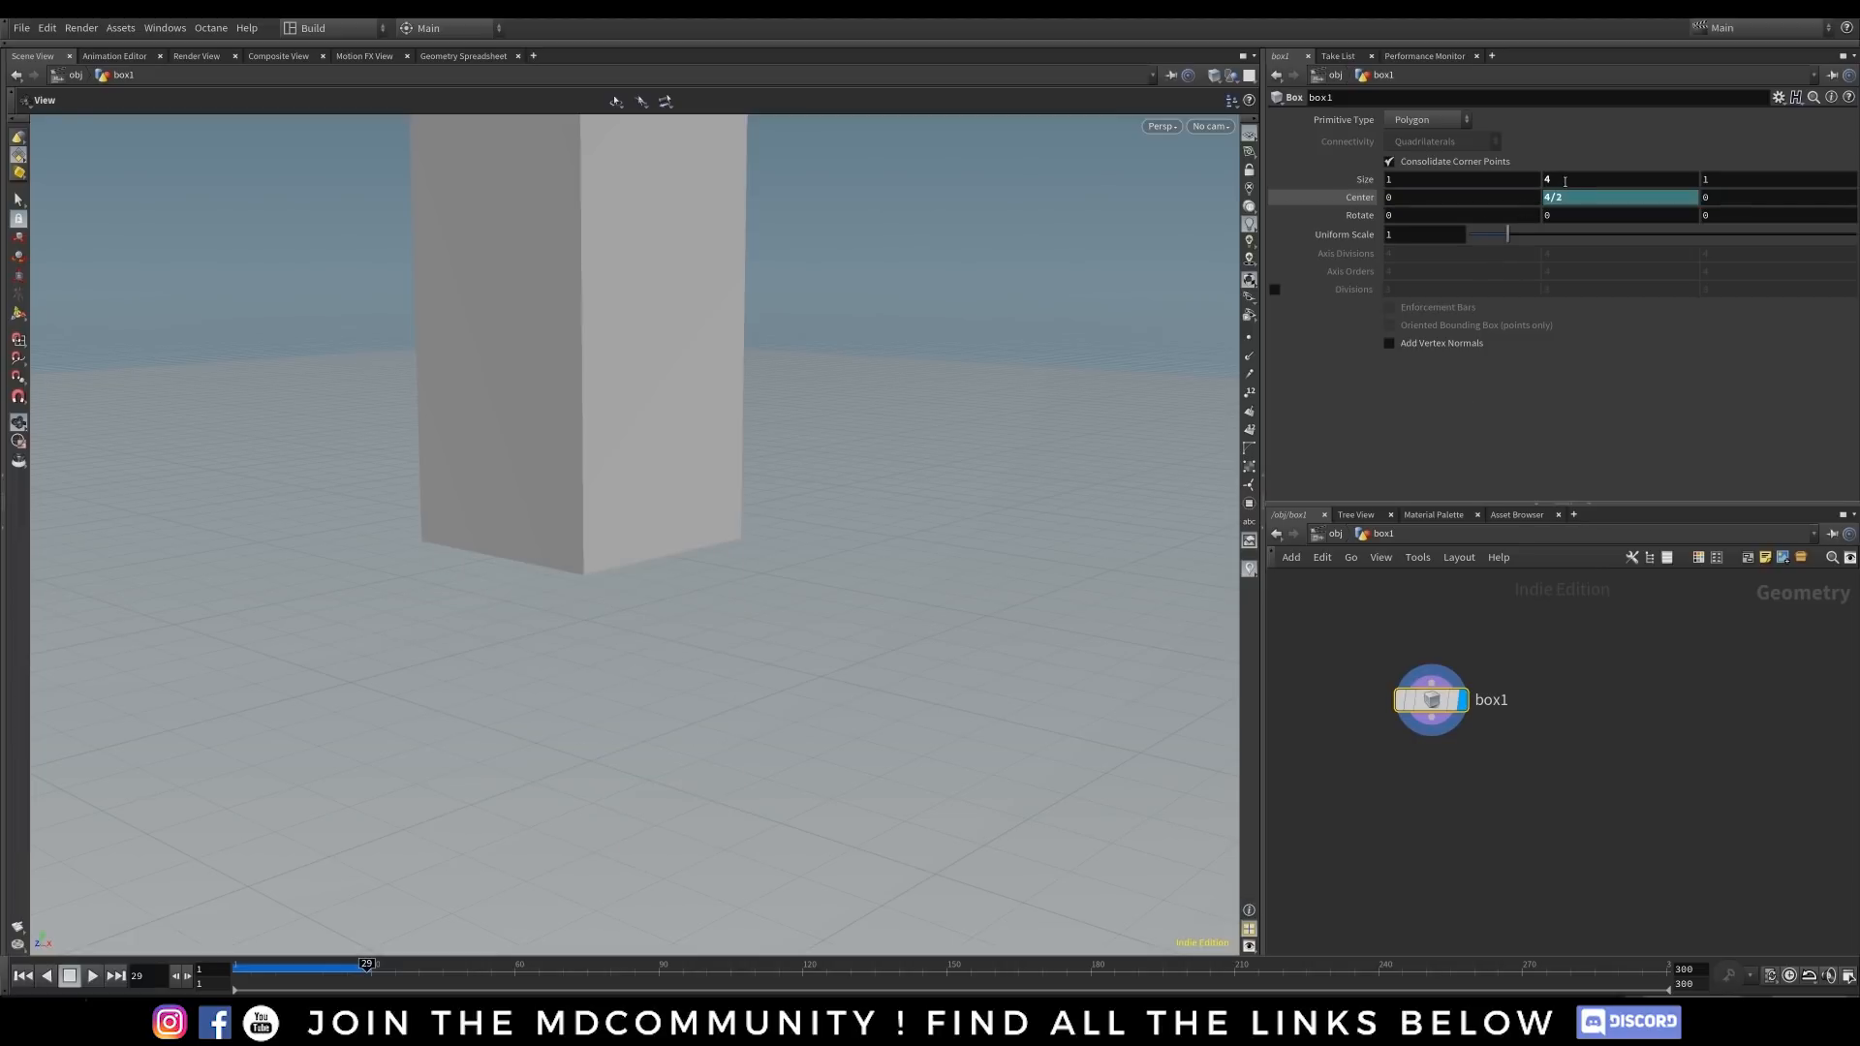
- Copy the box's Y size parameter, paste it as a relative reference into Y center, and extend the expression to ch("sizey")/2
right_click(1567, 178)
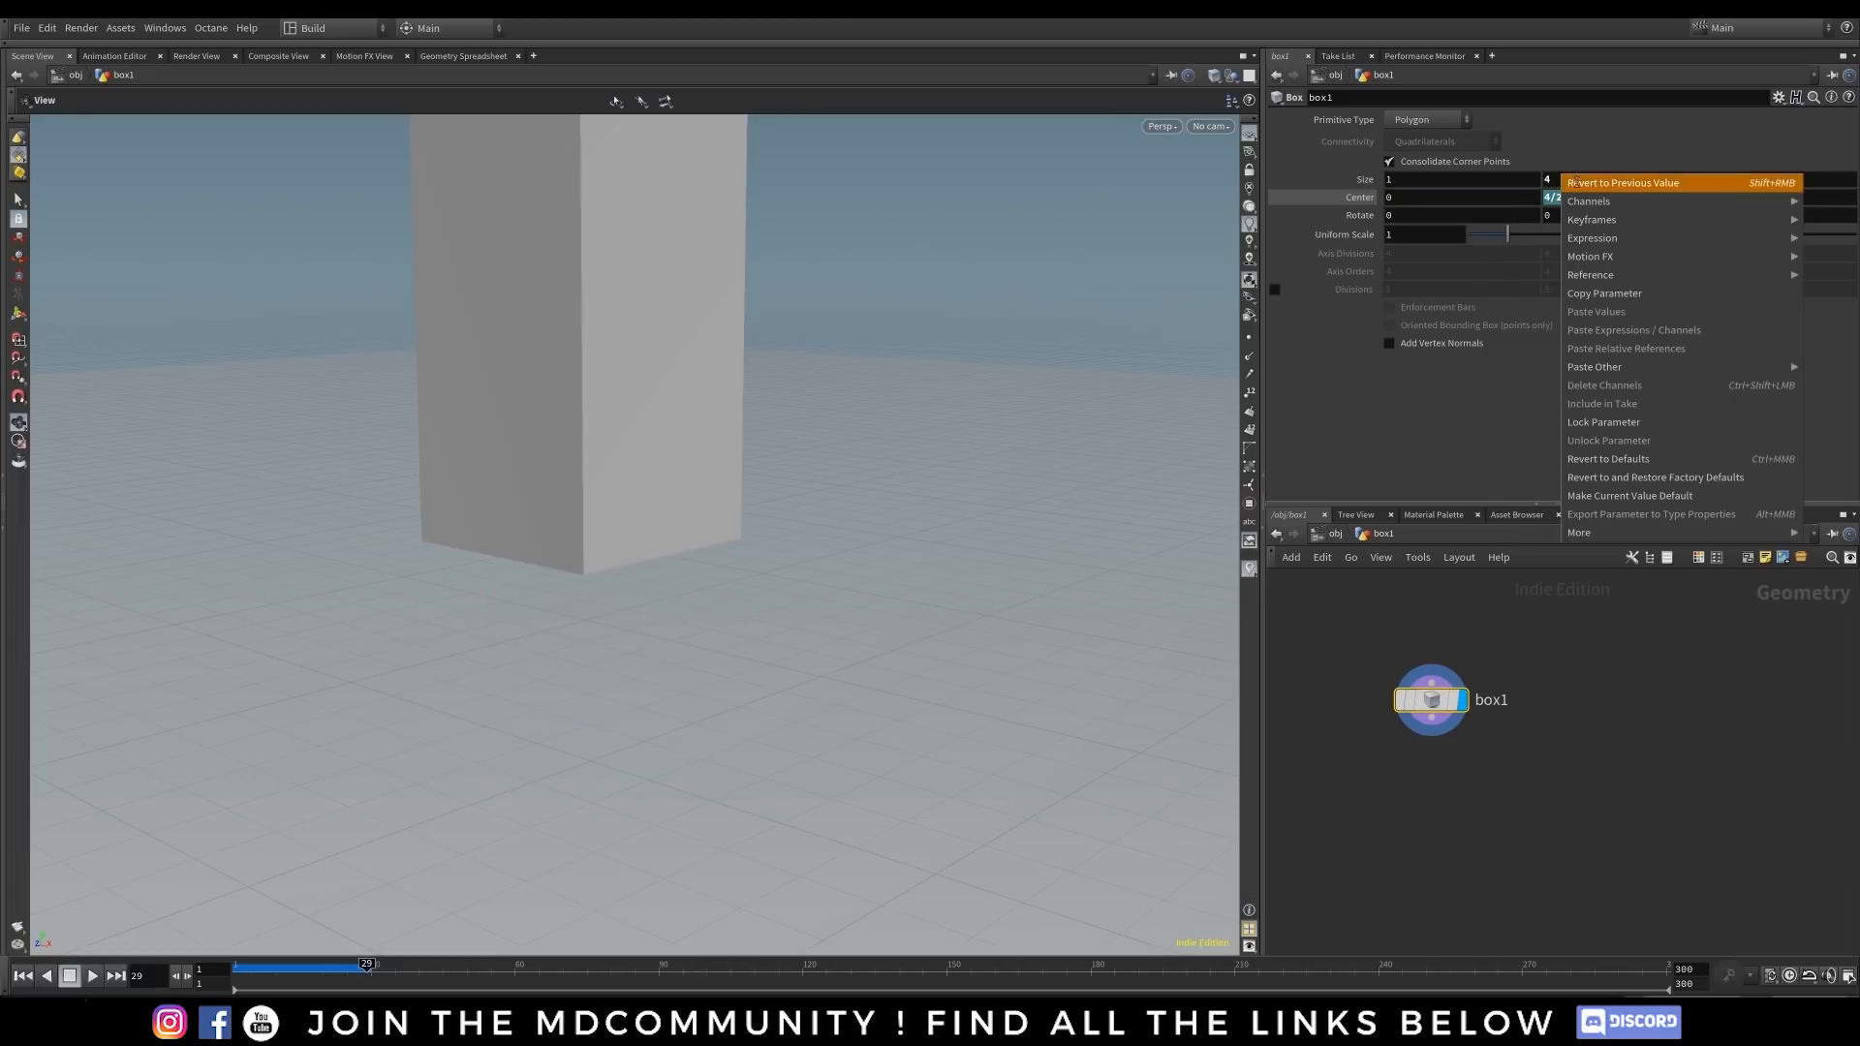
left_click(1690, 293)
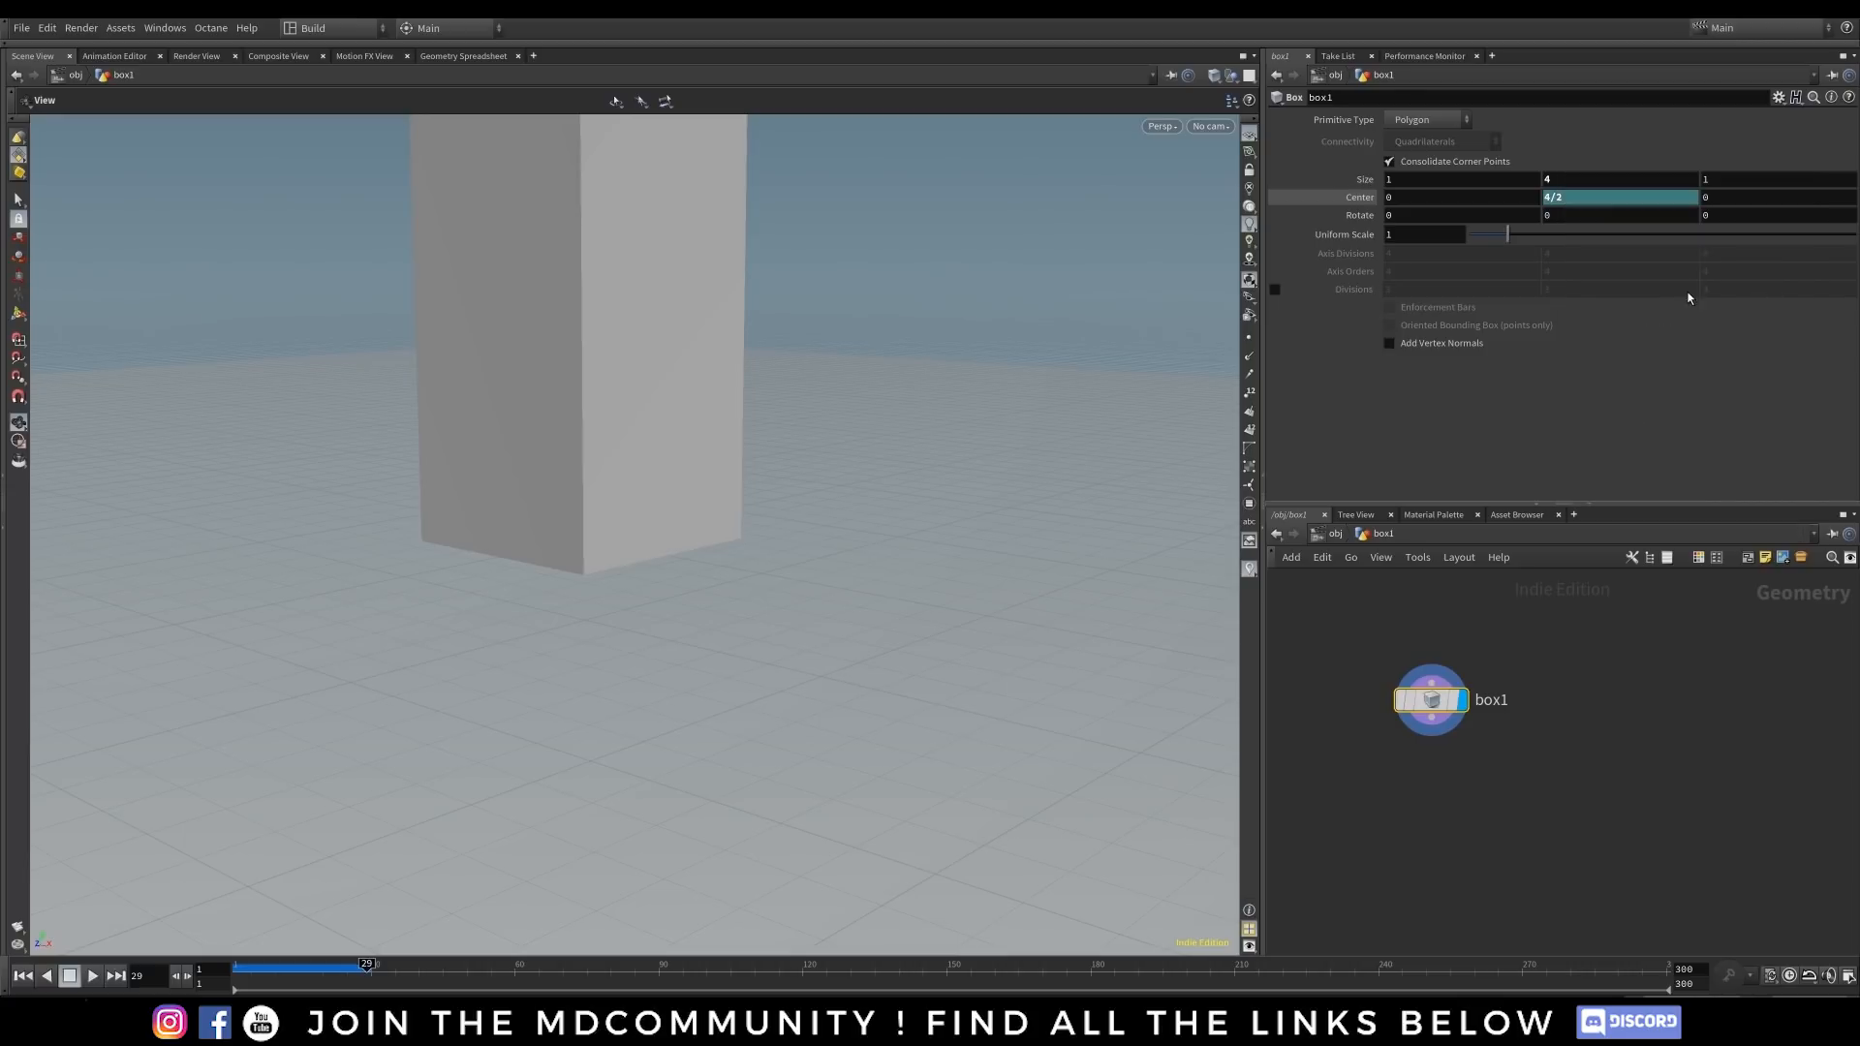
right_click(1585, 201)
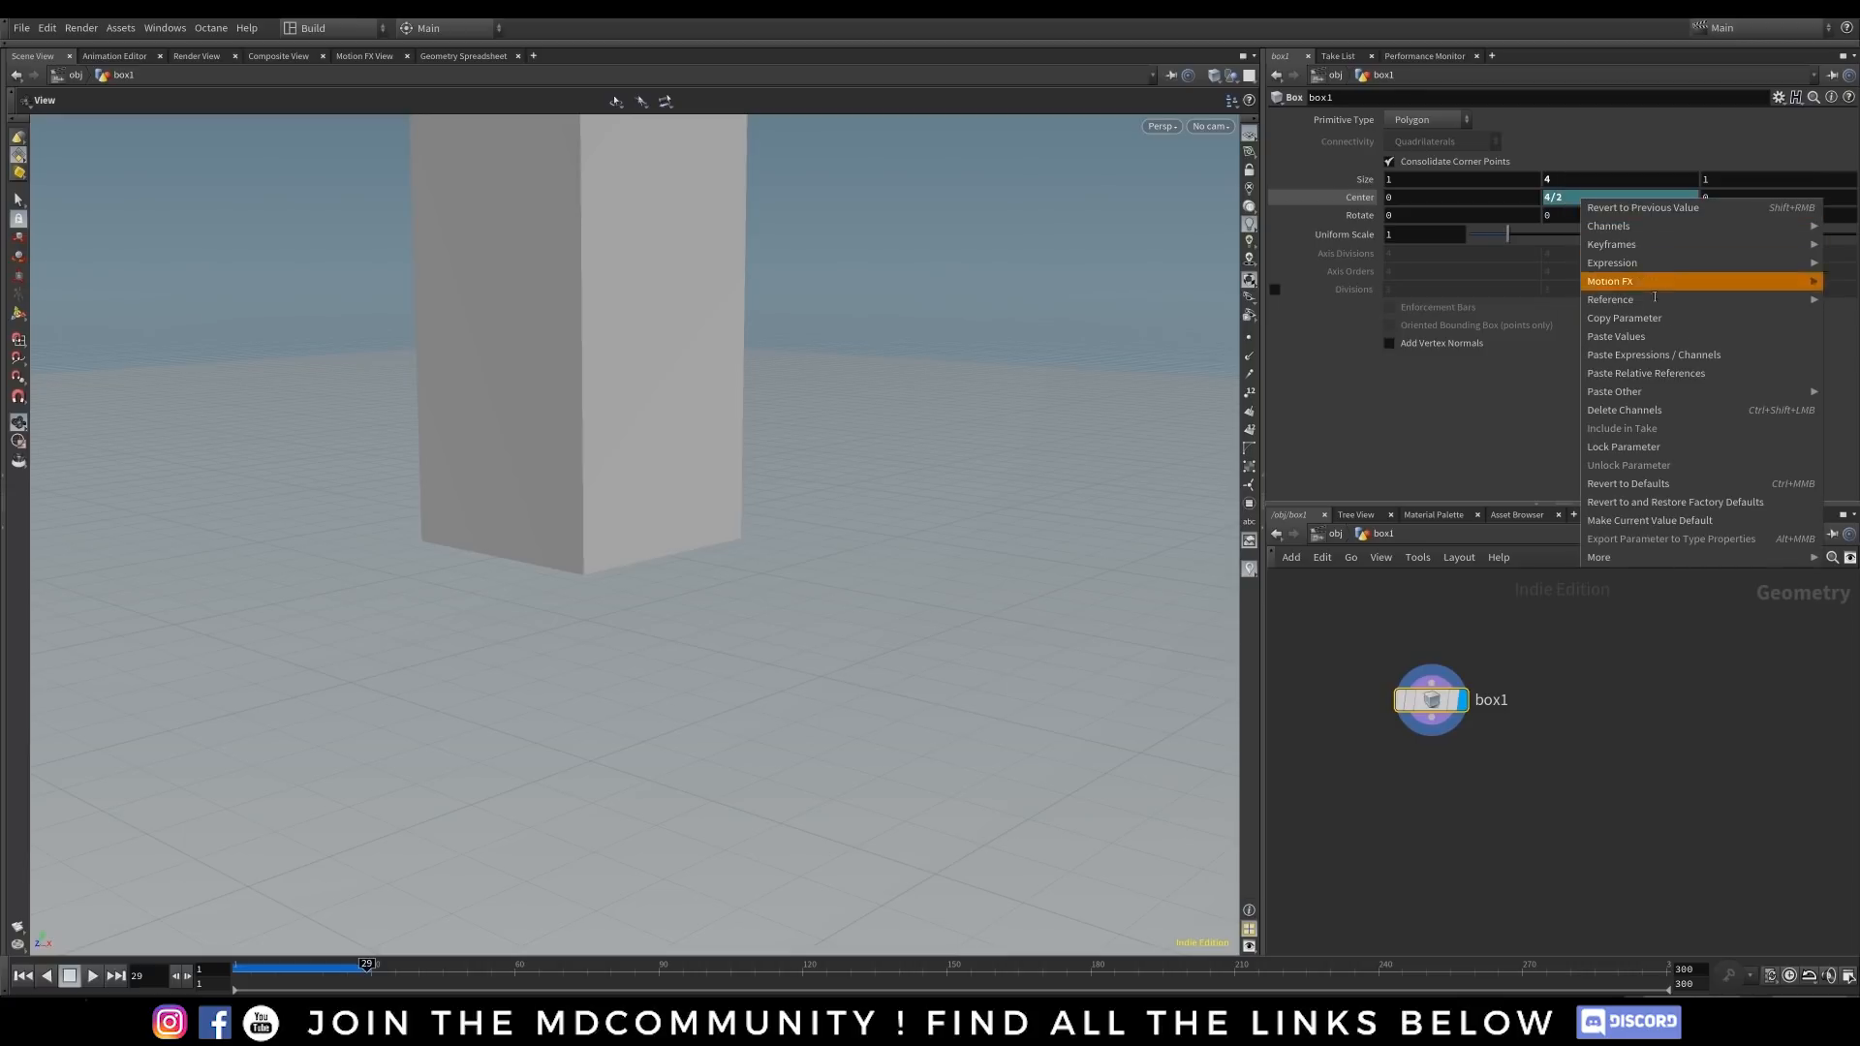
left_click(1700, 376)
left_click(1625, 200)
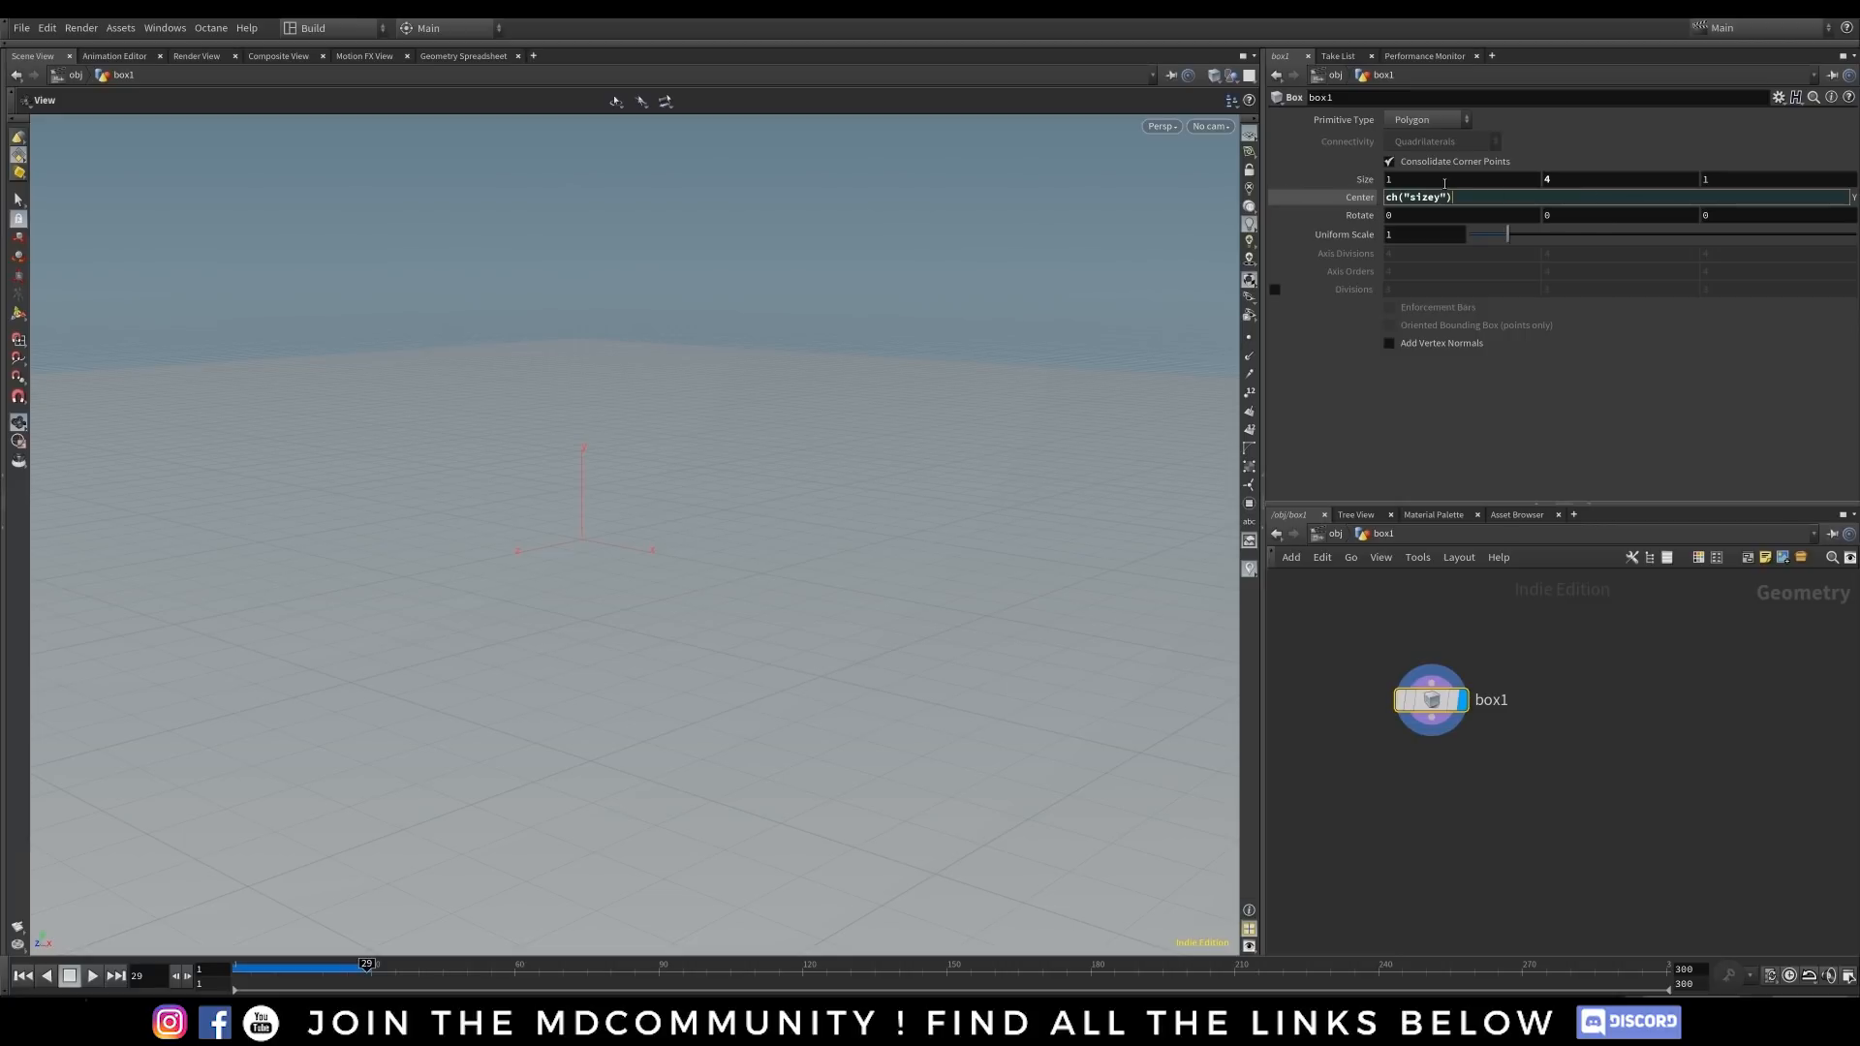
key("Return")
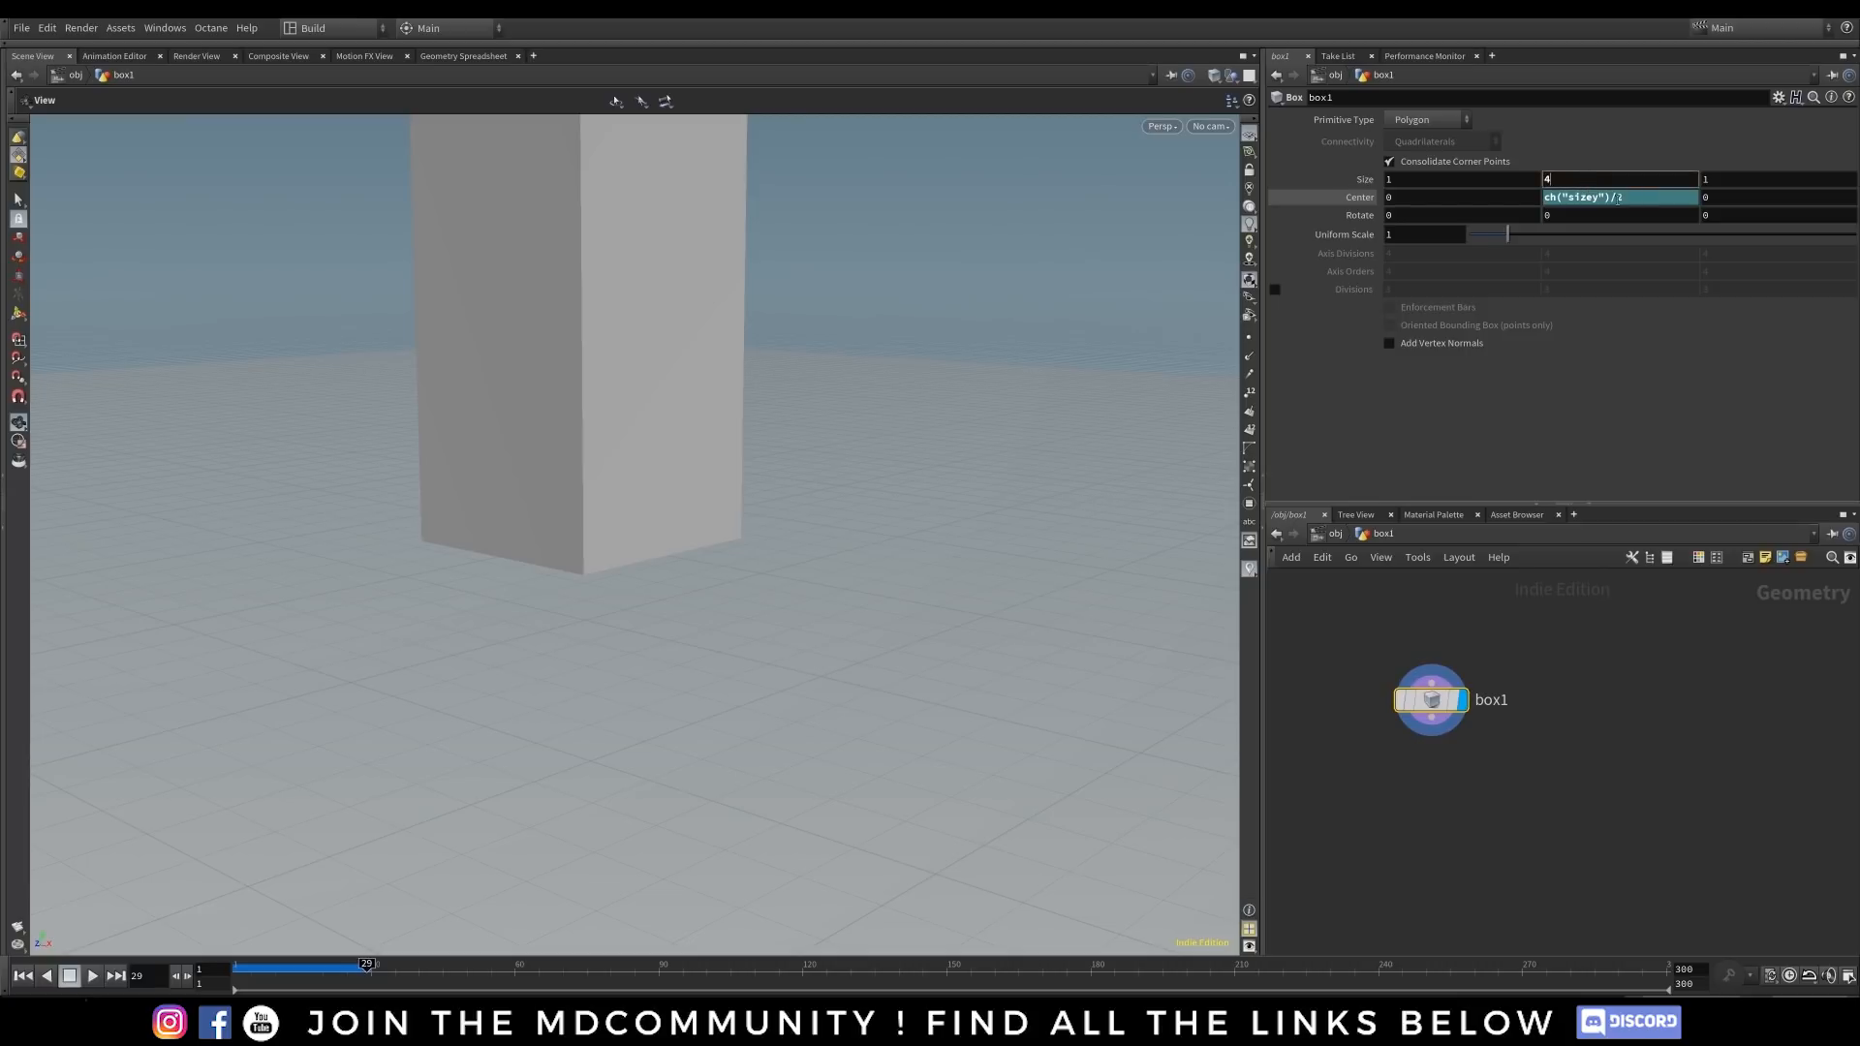
- Set the box's Y size to 8 to test the linked Y center, and inspect its base on the ground
double_click(1546, 180)
left_click(1640, 197)
left_click(1361, 199)
double_click(1566, 180)
type("8")
key("Return")
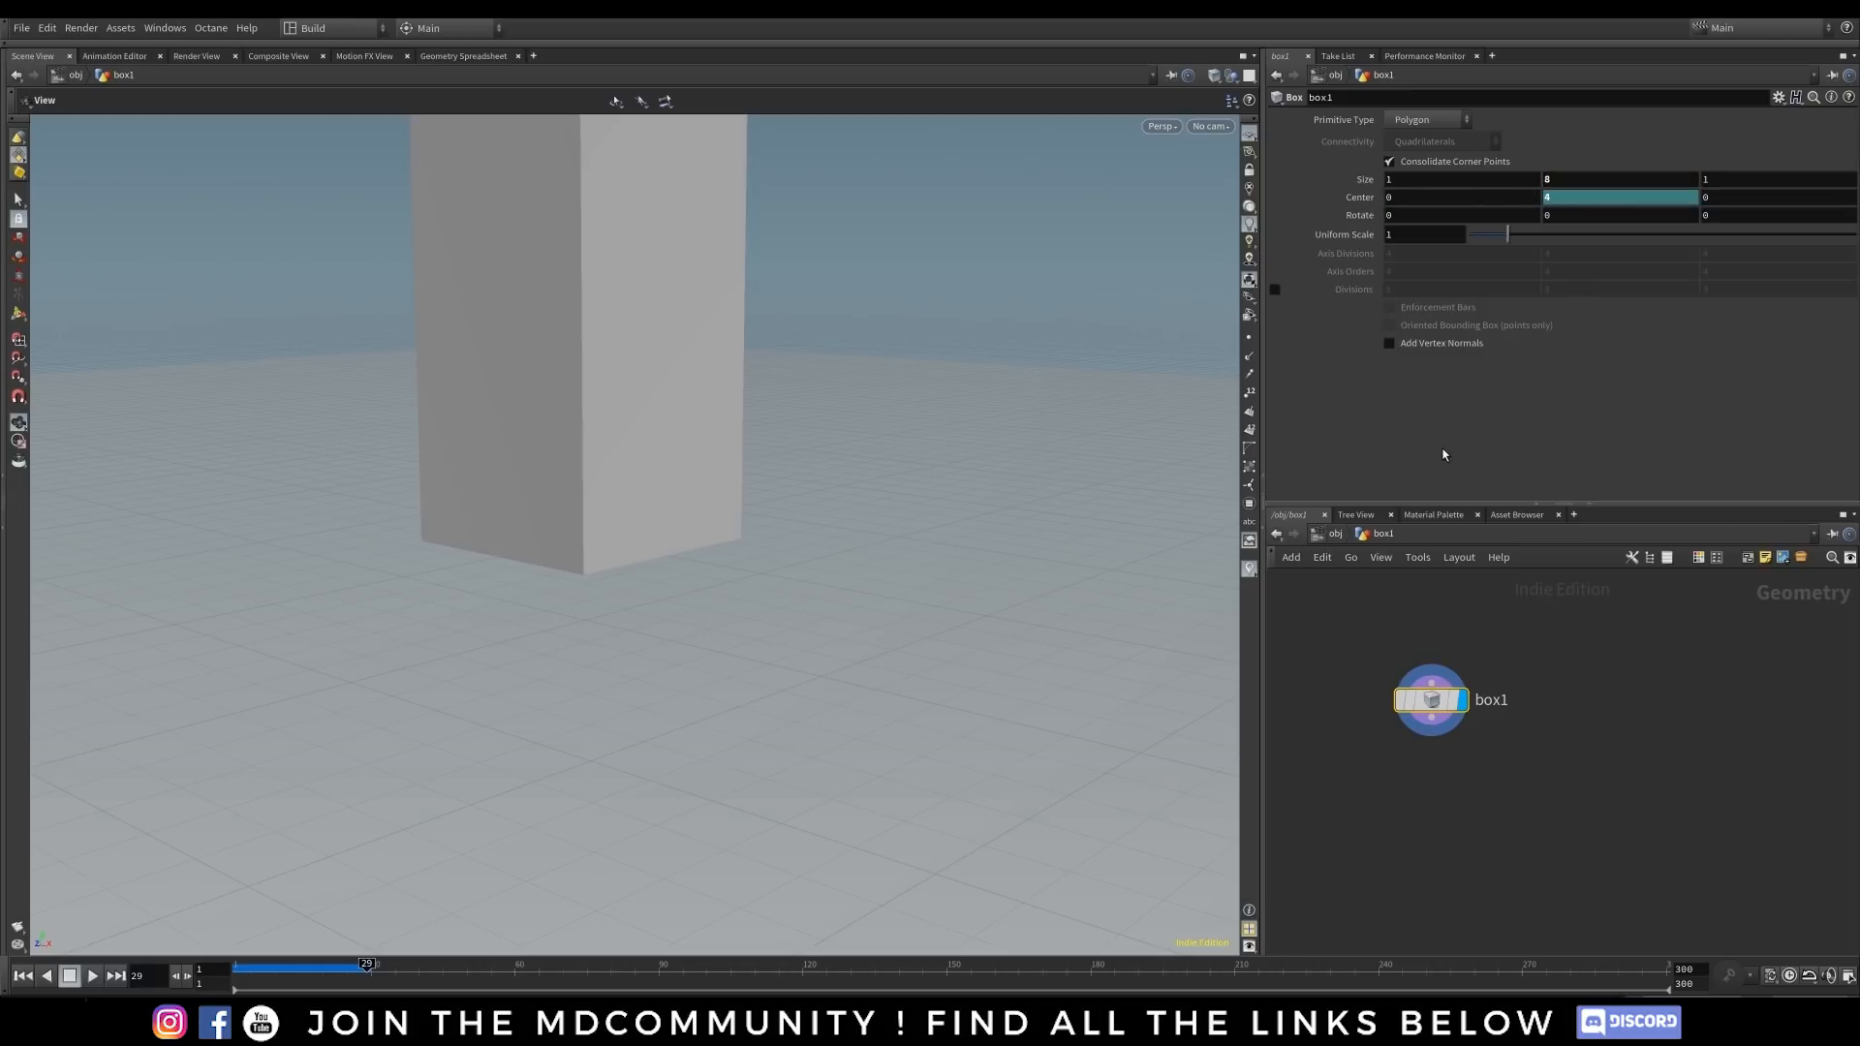
left_click_drag(922, 345, 699, 606)
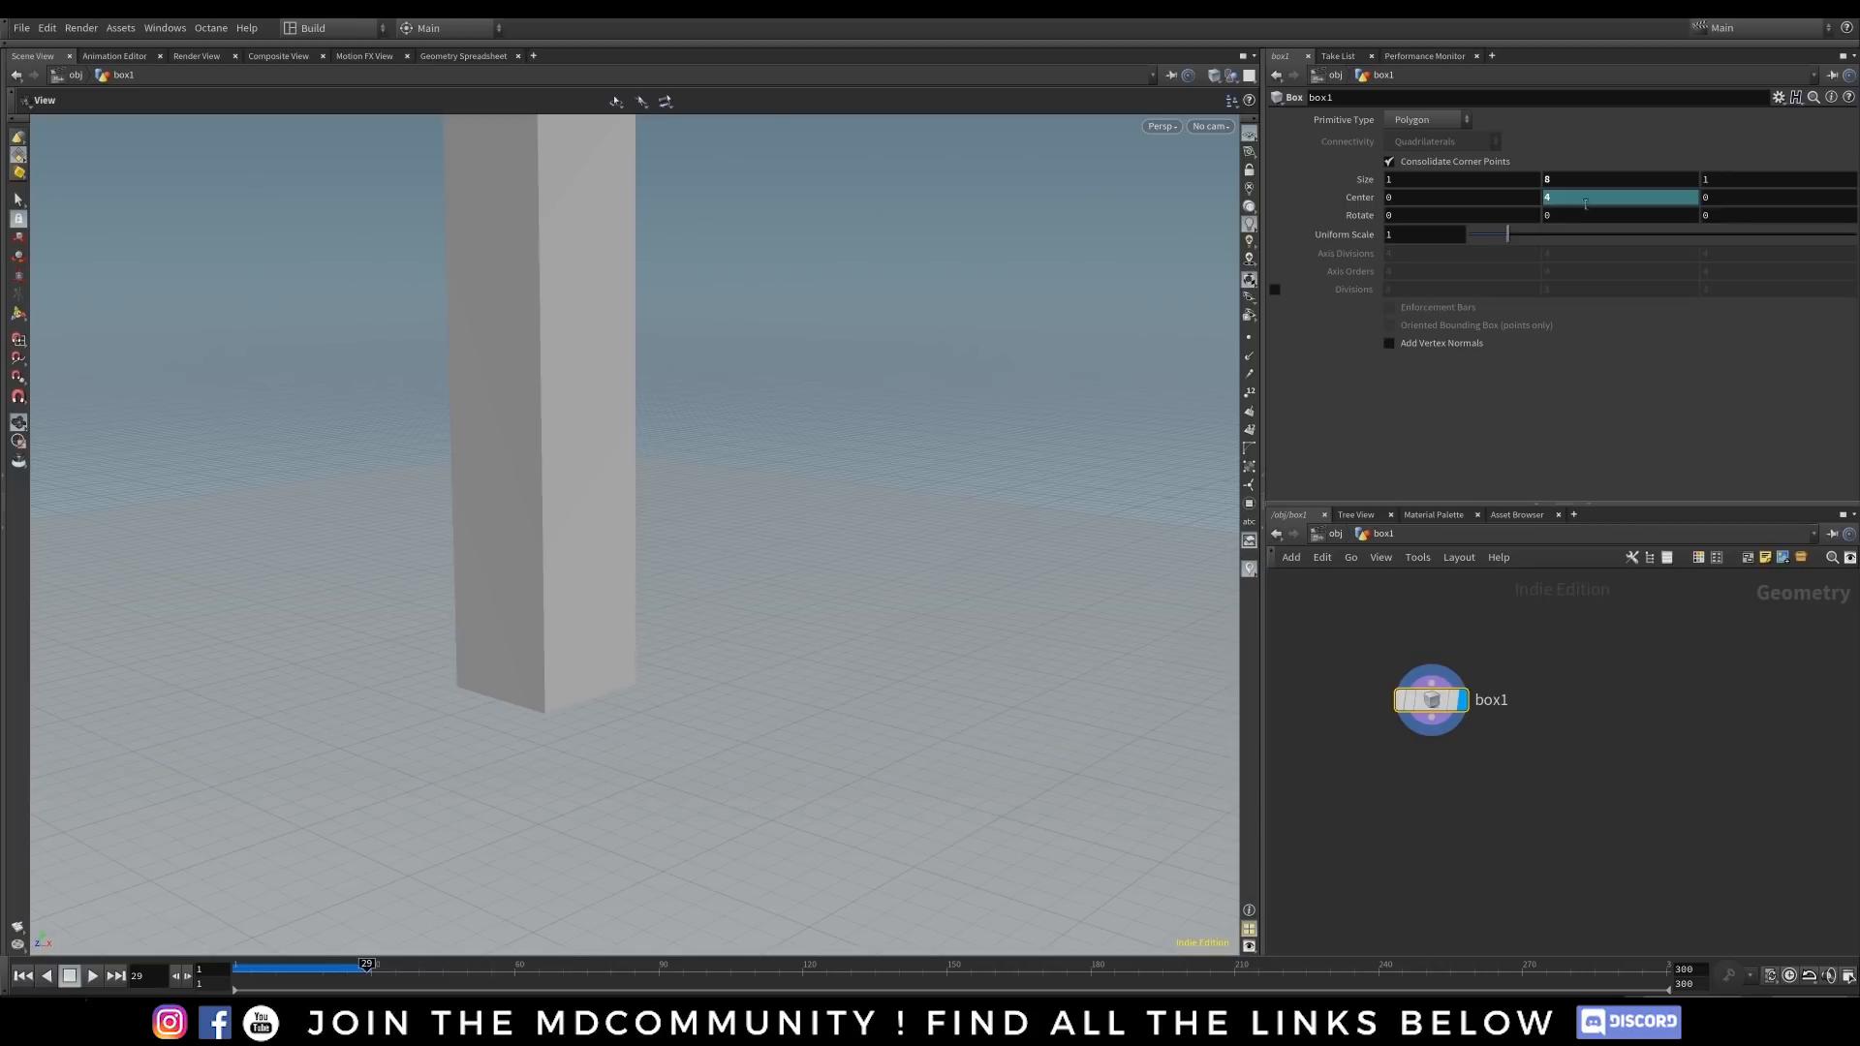
- Try a Y size of 2 for the box, and set it back to 1
type("2")
key("Return")
double_click(1566, 181)
type("1")
key("Return")
- Add a Sphere node to the box's geometry network and align it beside box1
middle_click_drag(1603, 674, 1502, 656)
left_click(1520, 691)
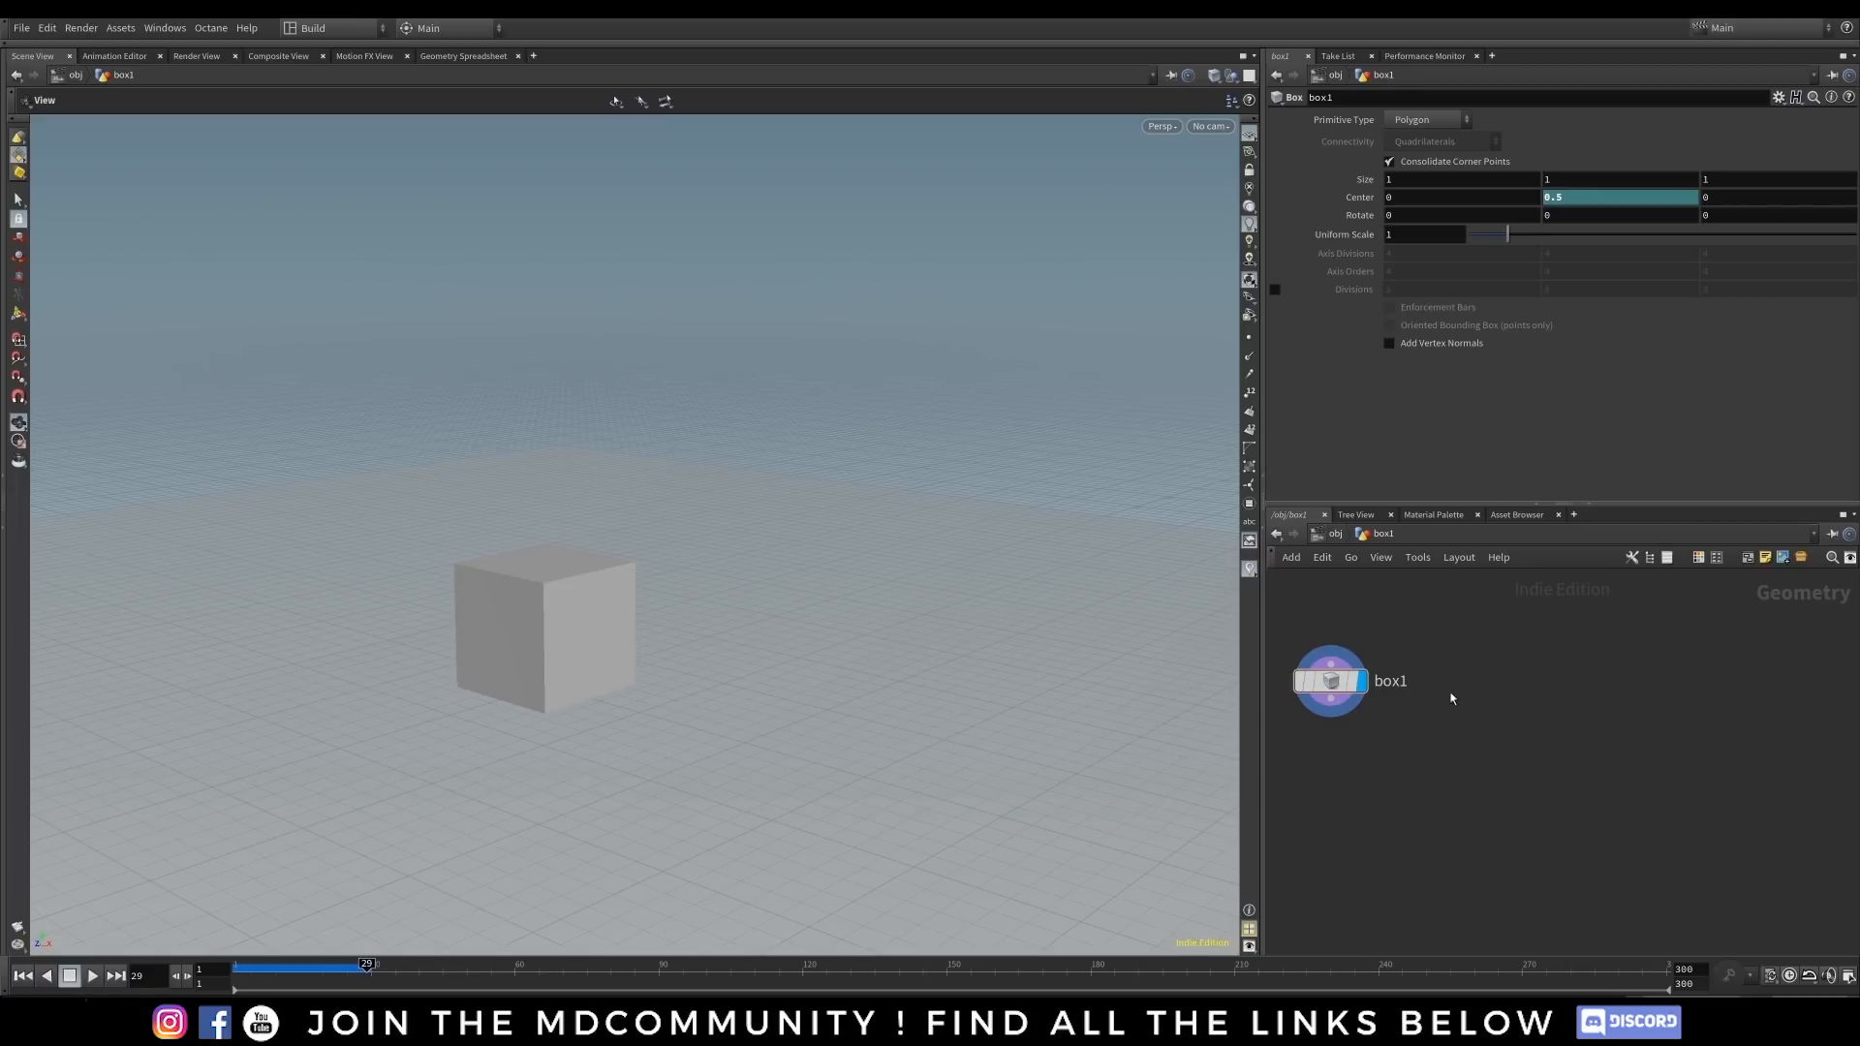
key("Tab")
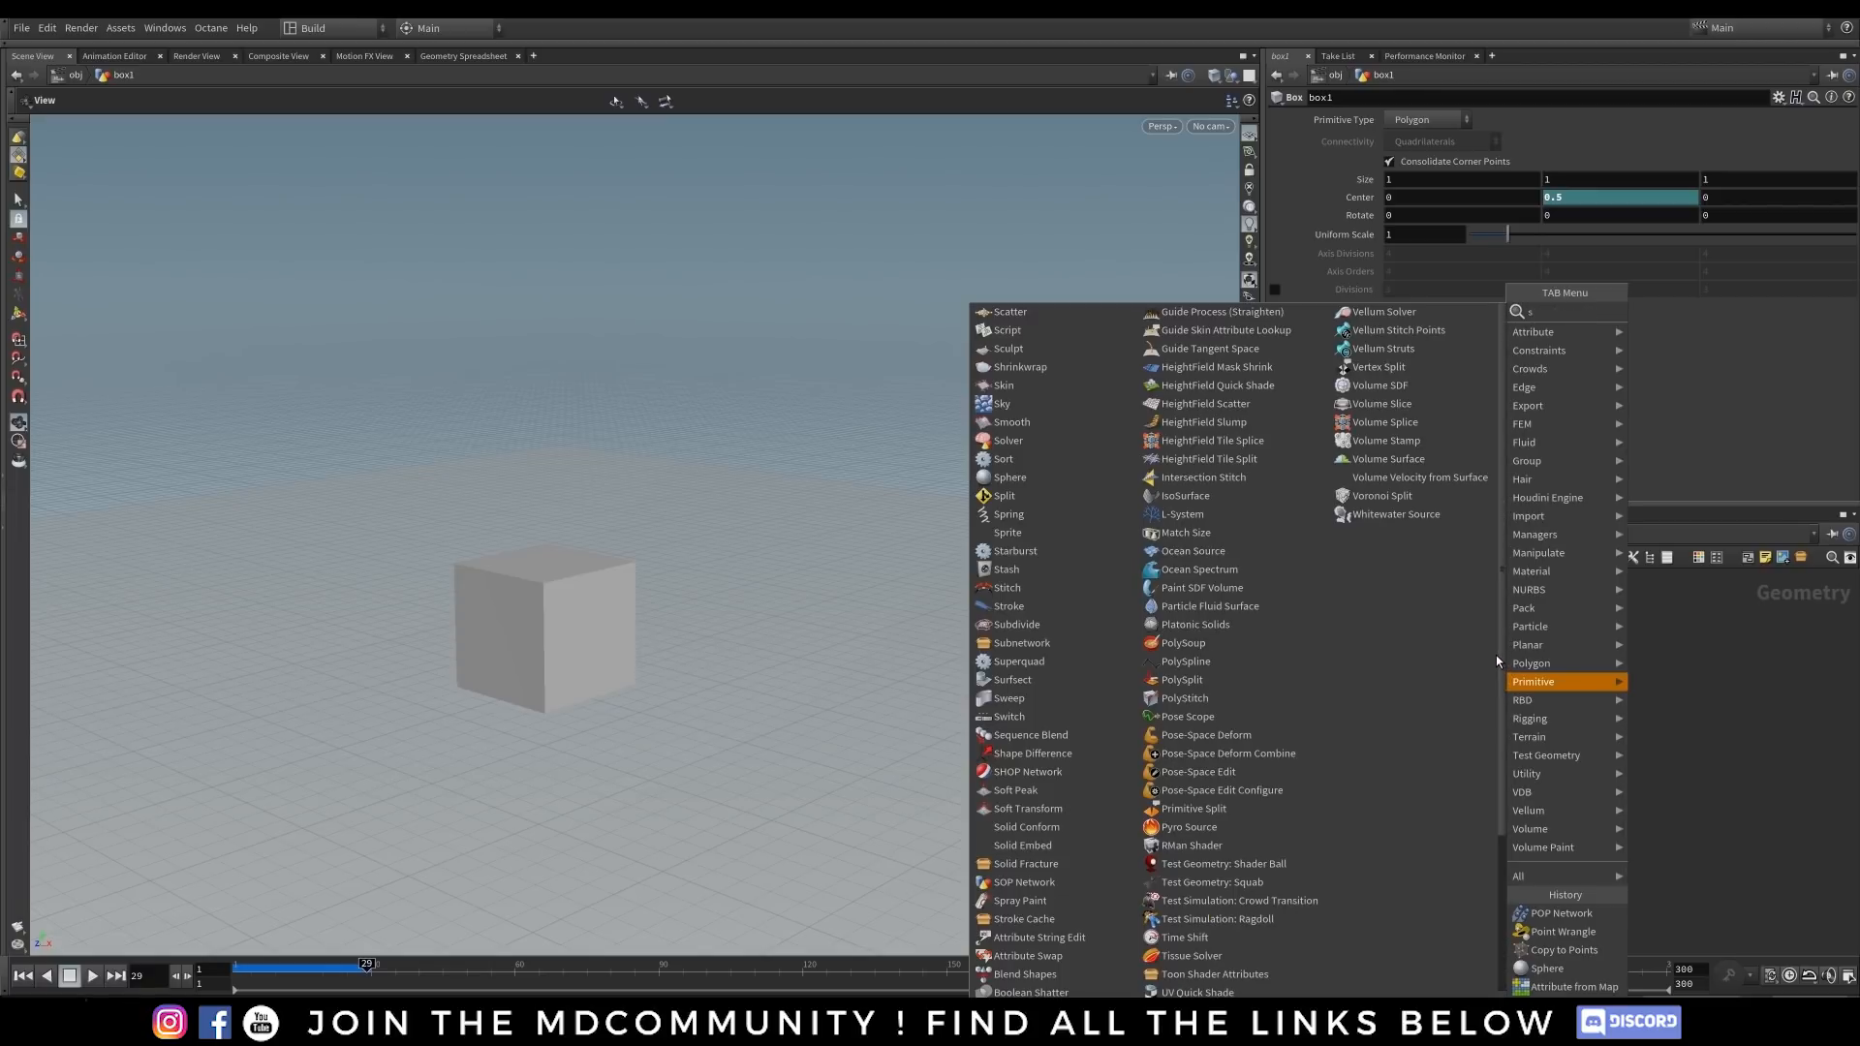
type("sphe")
left_click(1668, 311)
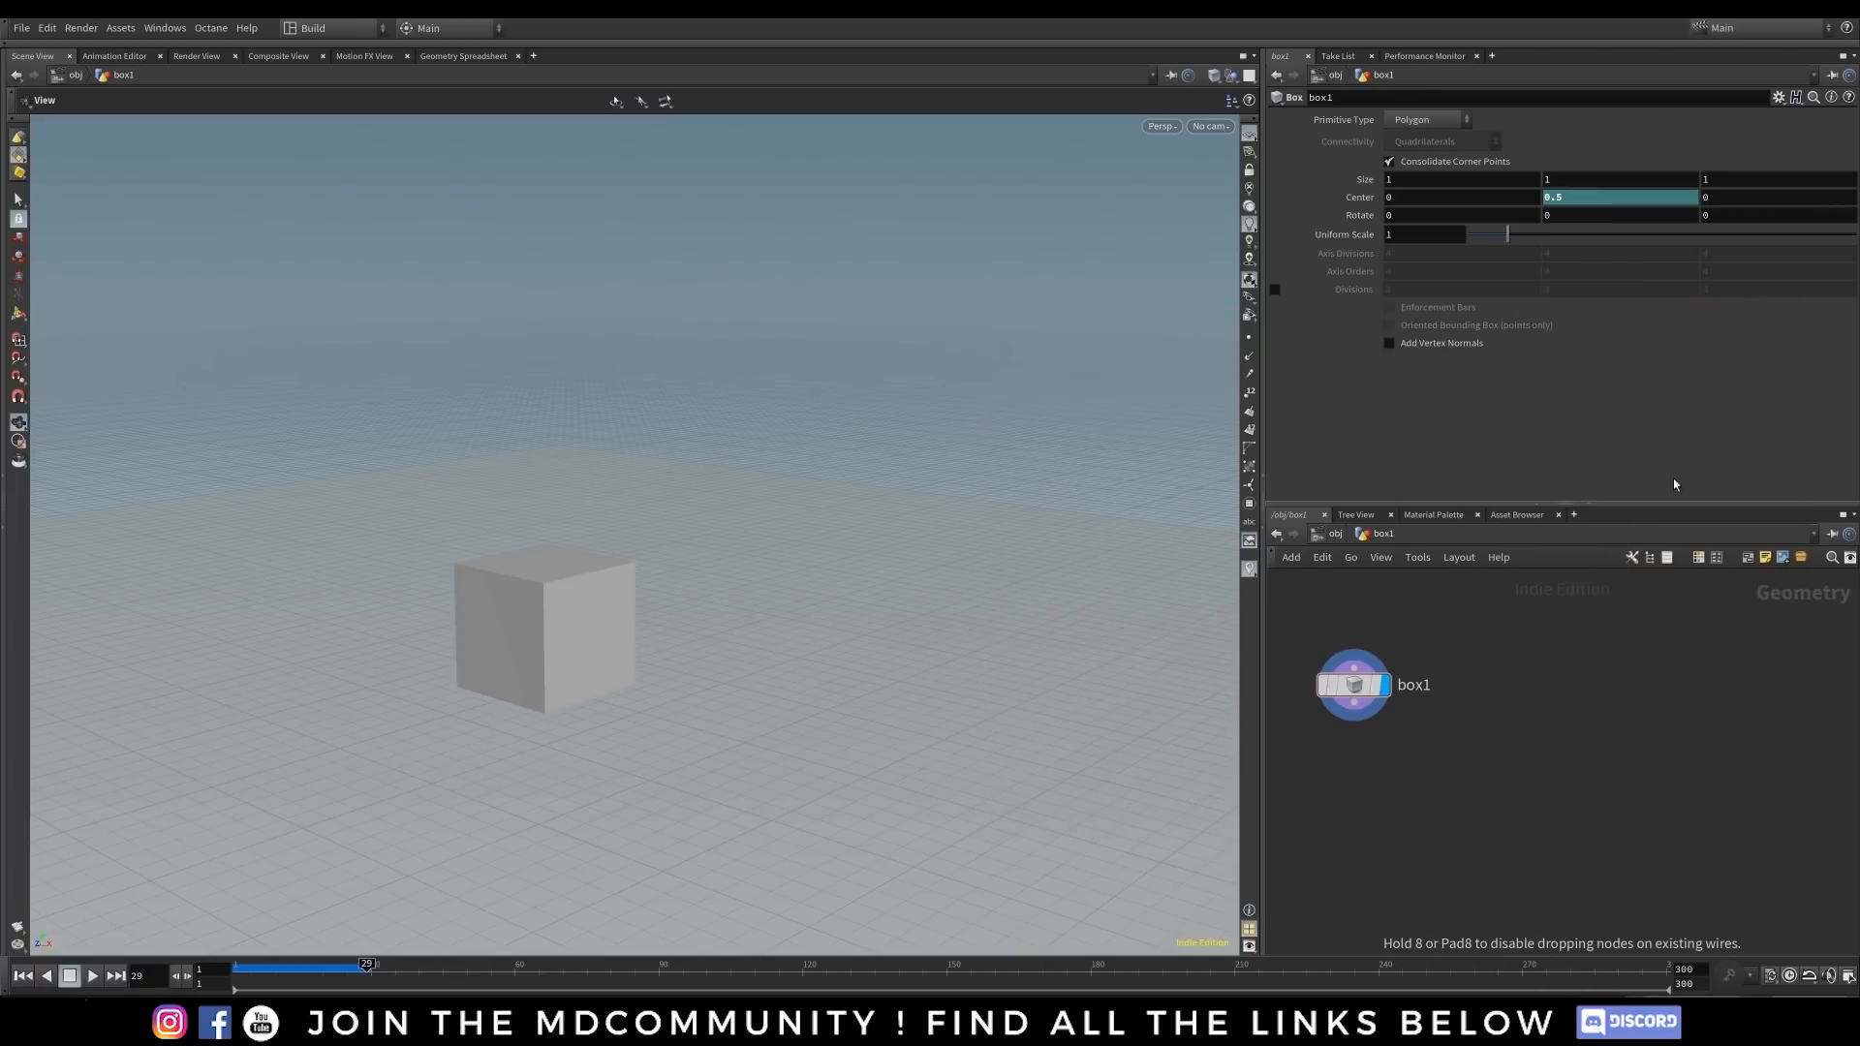
left_click(1550, 670)
left_click_drag(1559, 670, 1551, 685)
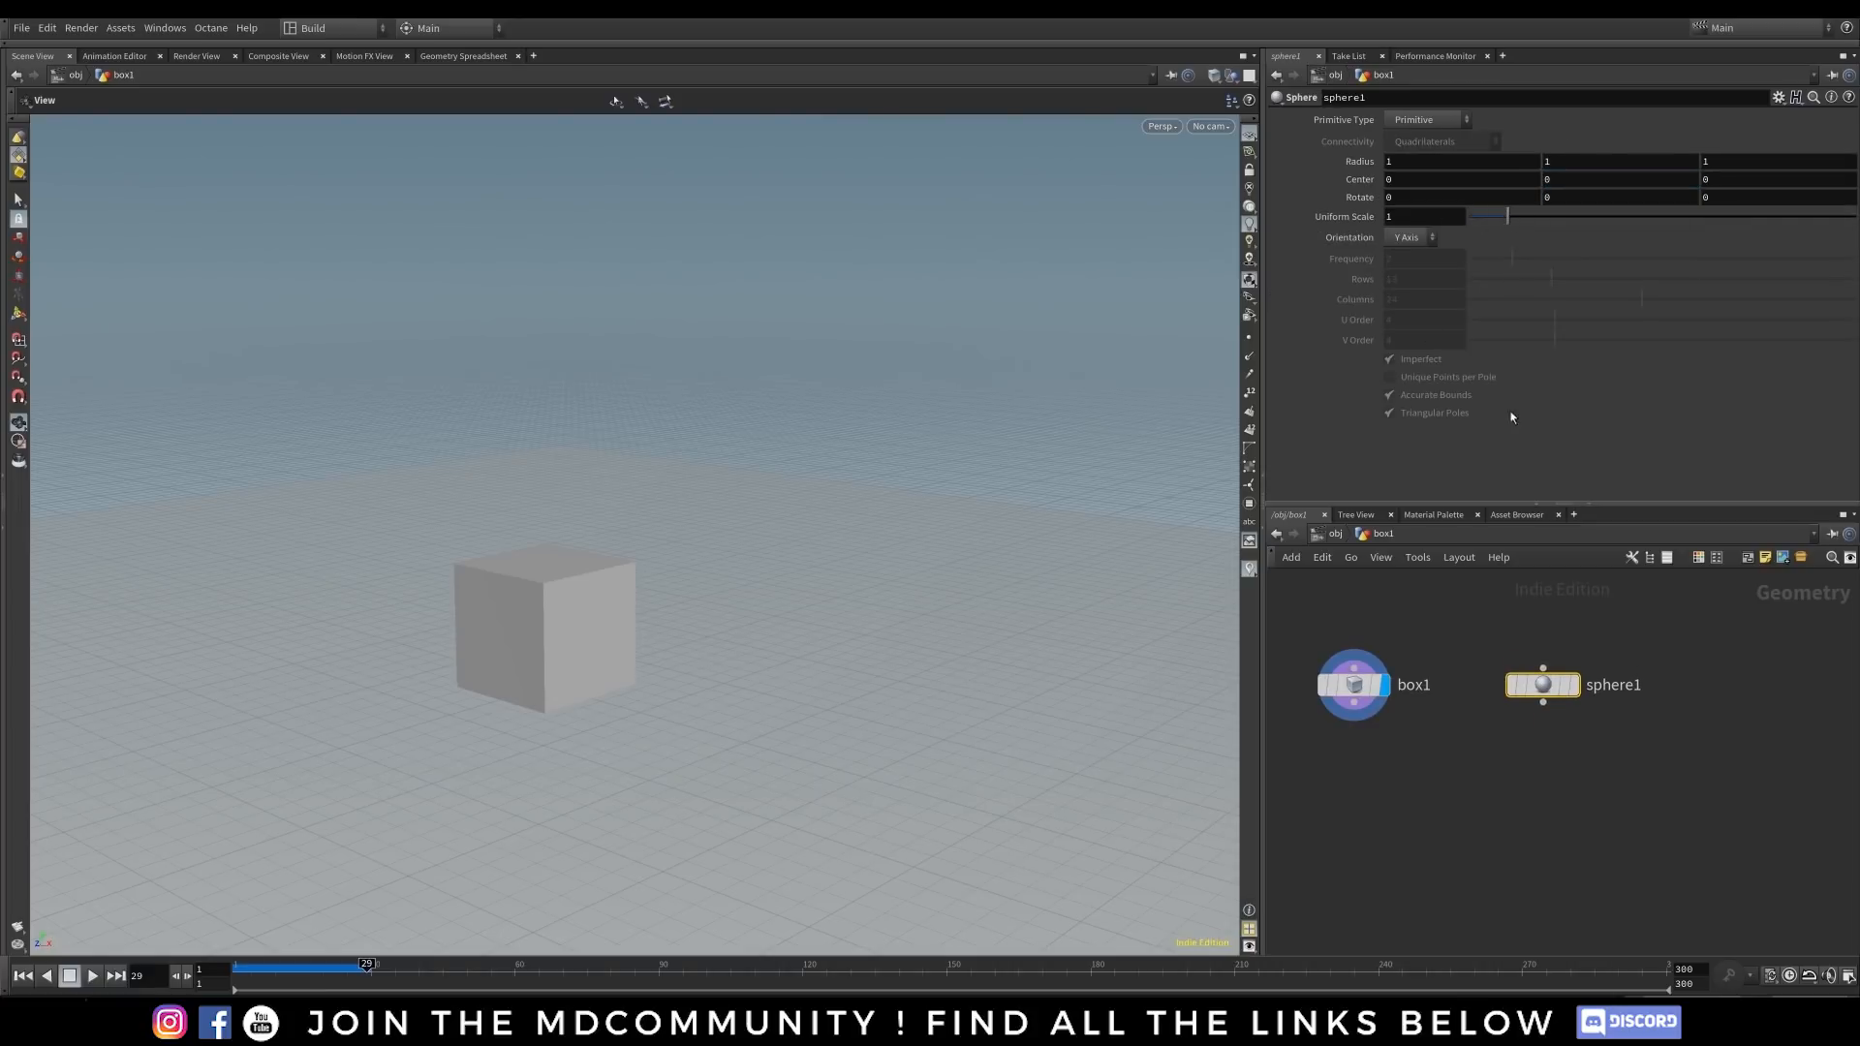
left_click_drag(1531, 690, 1527, 690)
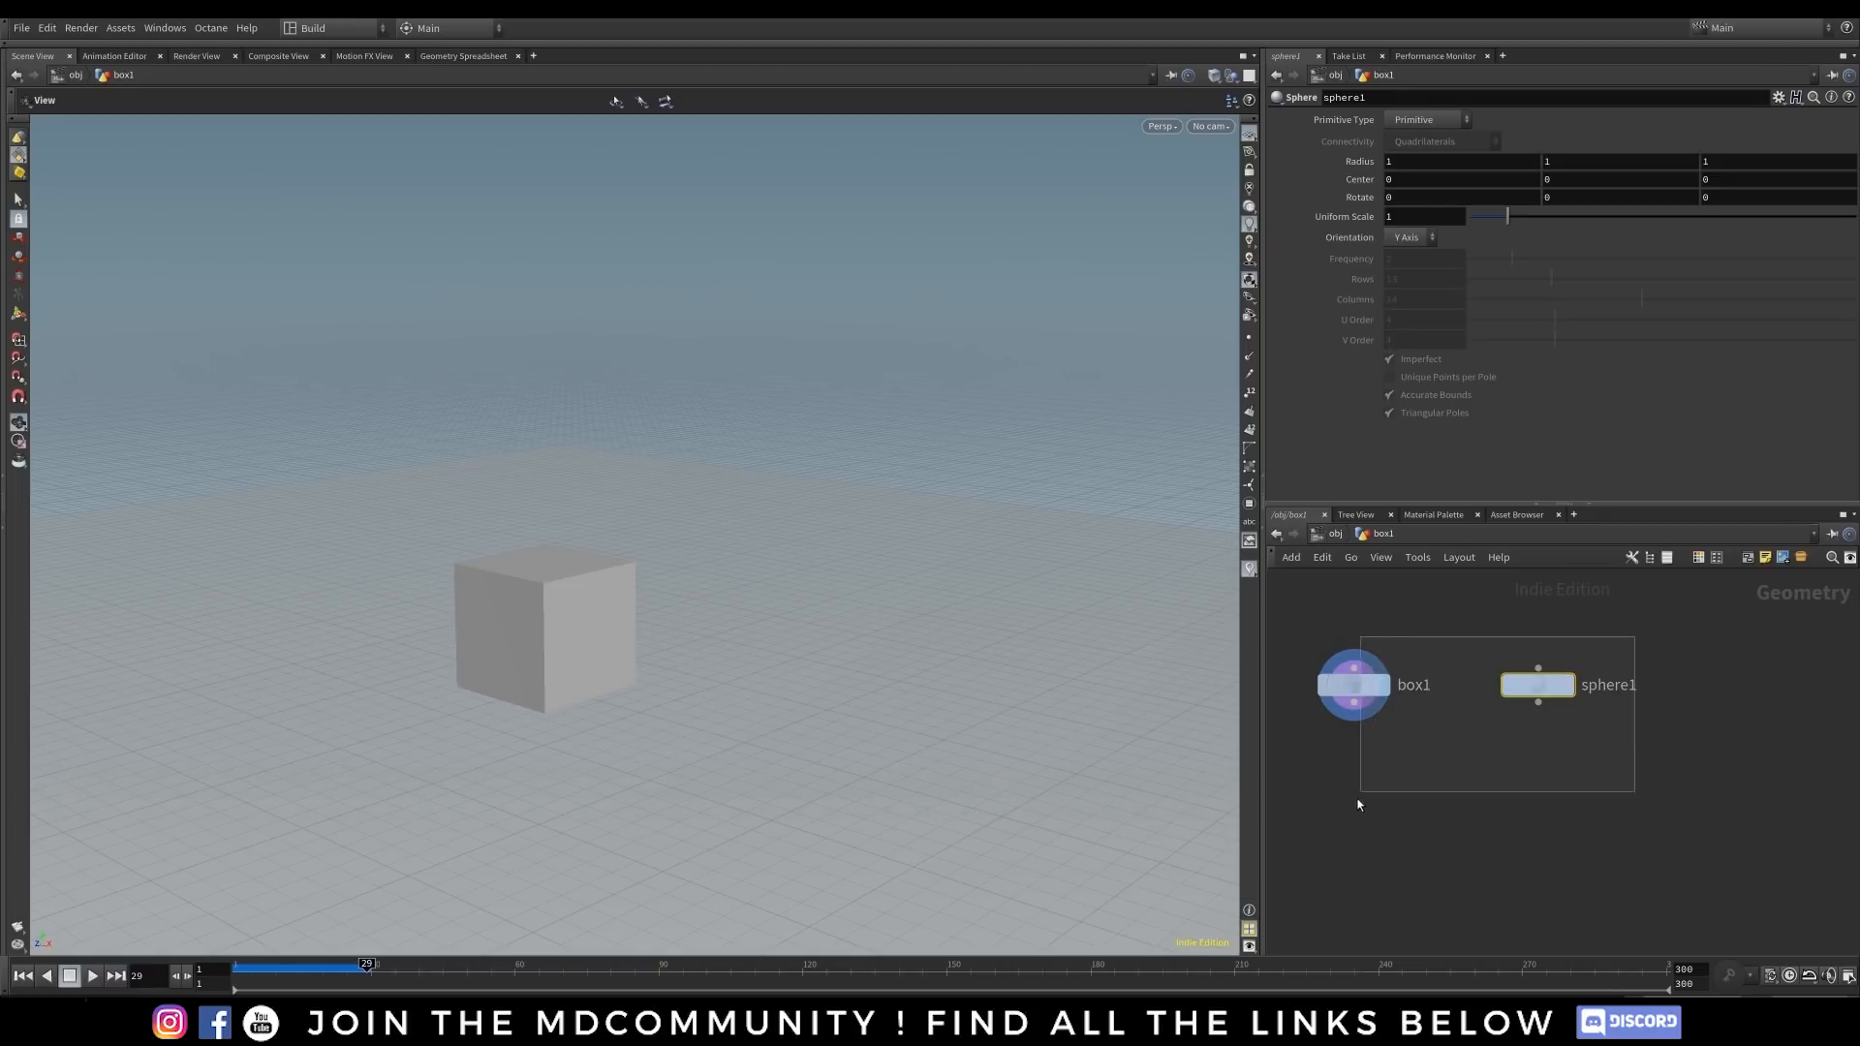
- Return to the object level and delete the box1 object
left_click(1412, 813)
key("u")
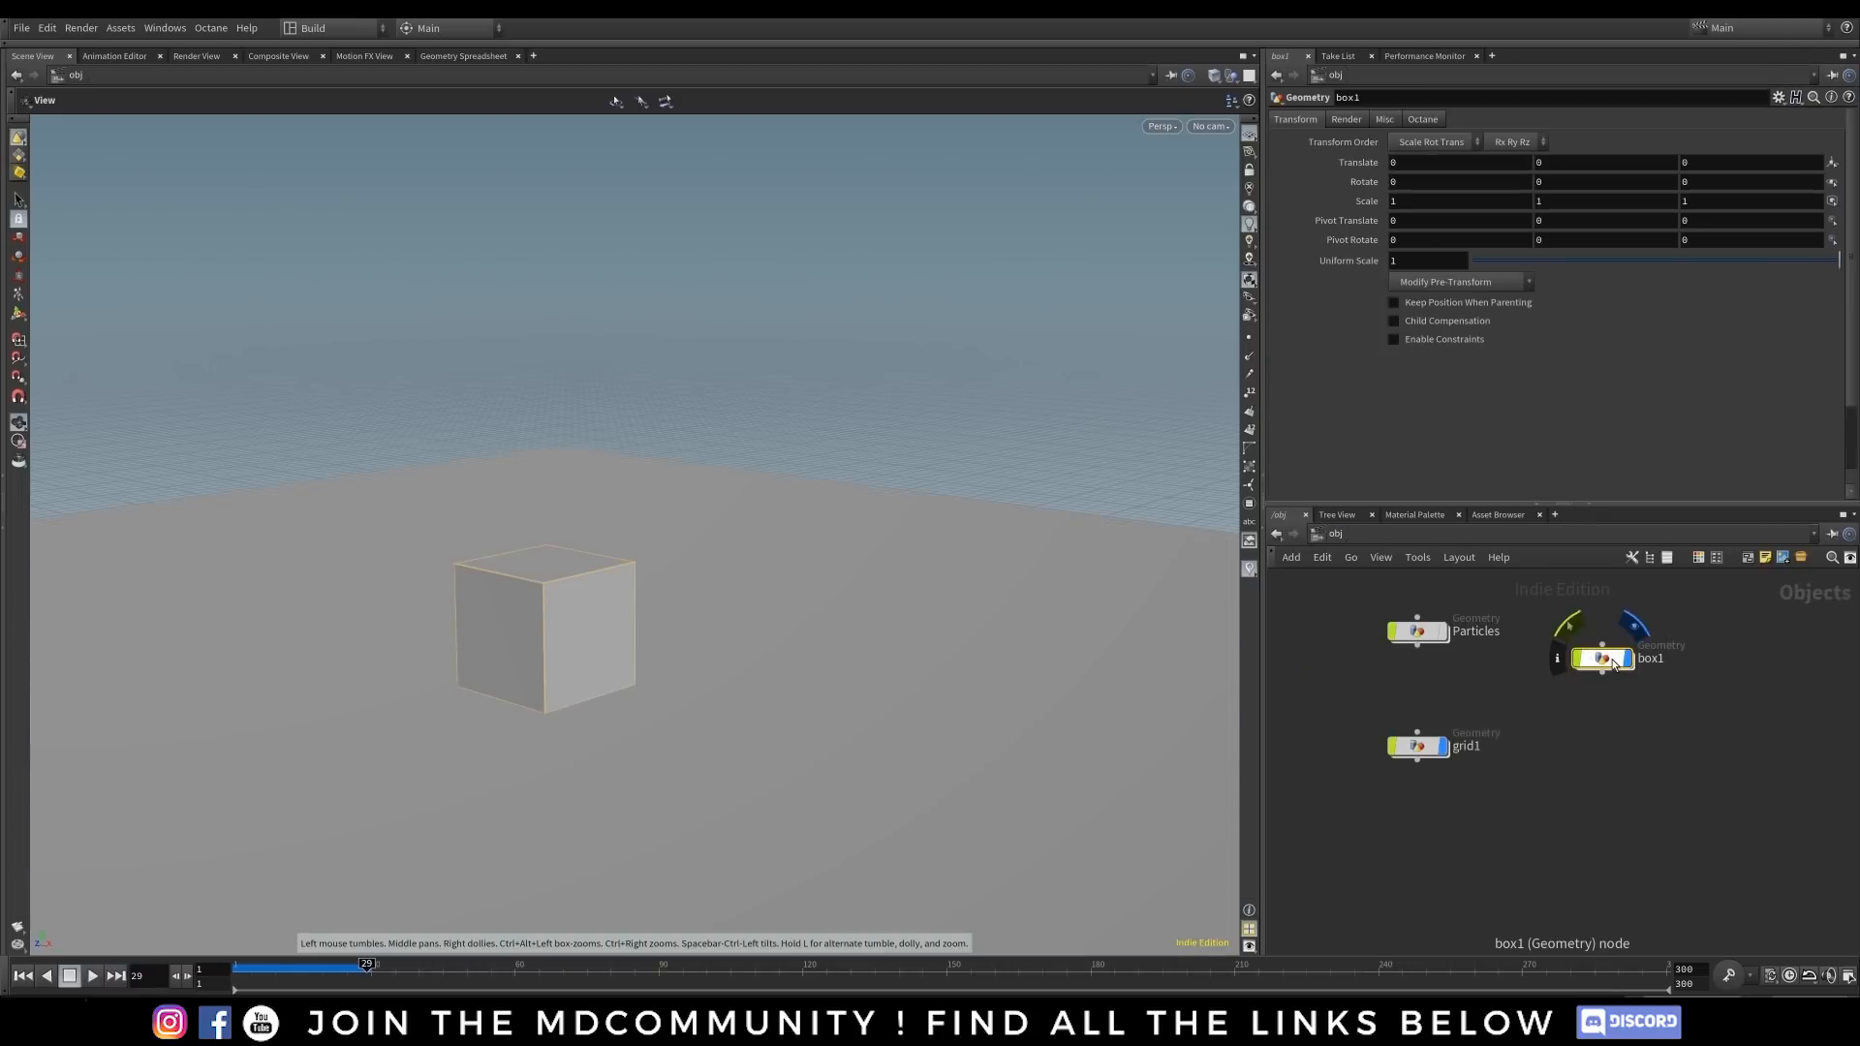
key("Delete")
- Show the Particles object again and open its network, viewing the coloured spheres from a low angle near the ground
left_click(1445, 632)
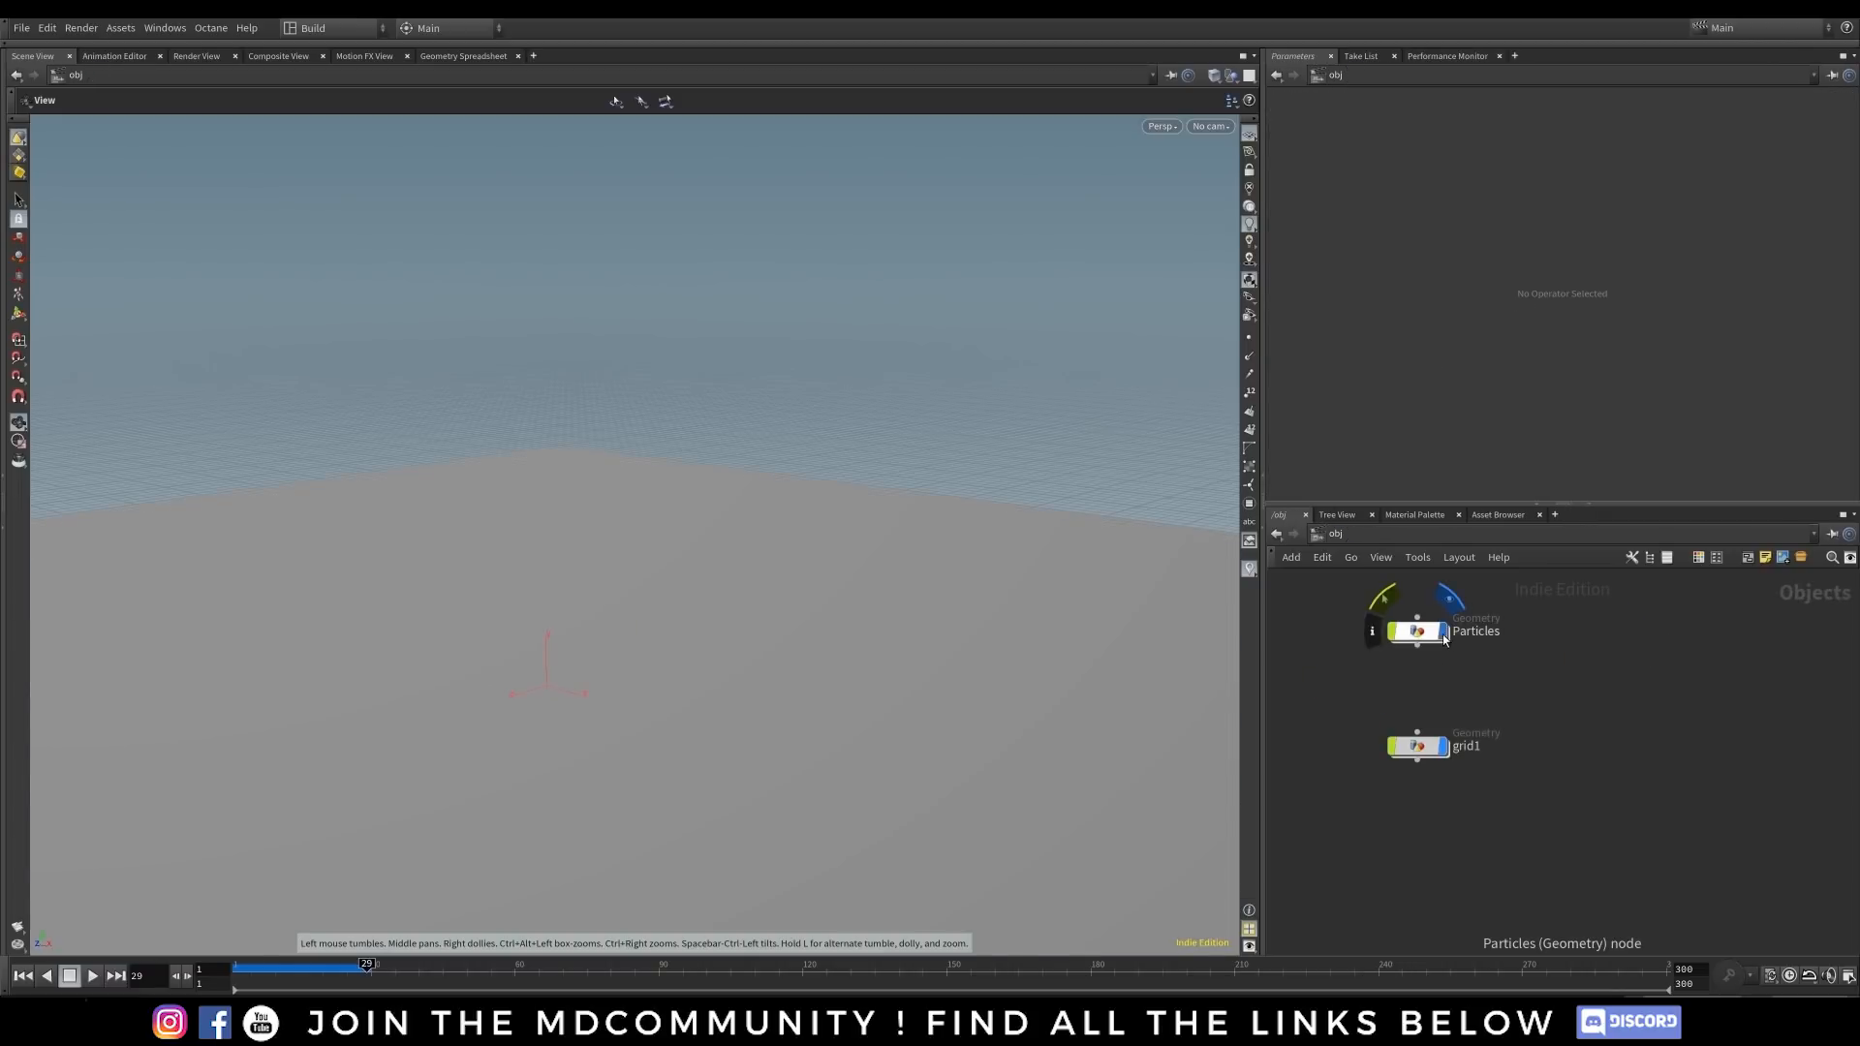
double_click(1415, 632)
left_click_drag(828, 736, 625, 779)
right_click_drag(624, 779, 747, 793)
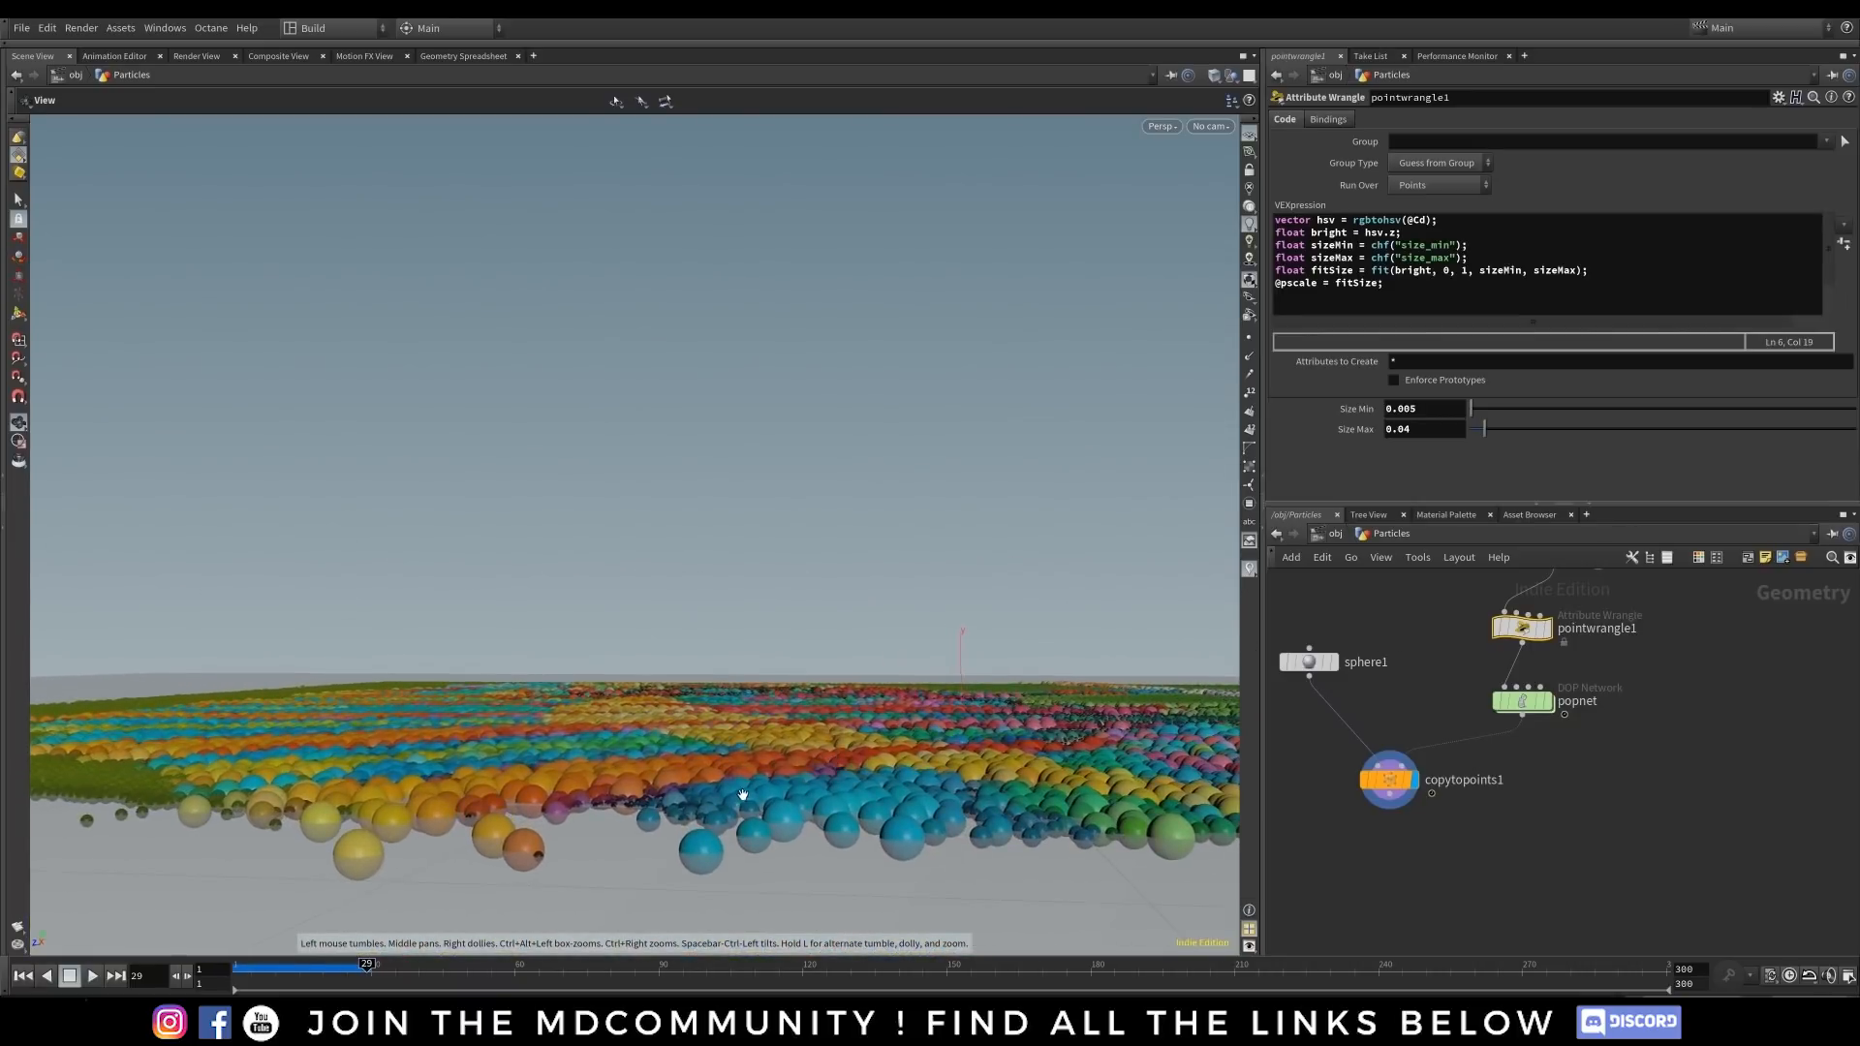
left_click_drag(746, 793, 755, 824)
middle_click_drag(756, 803, 779, 755)
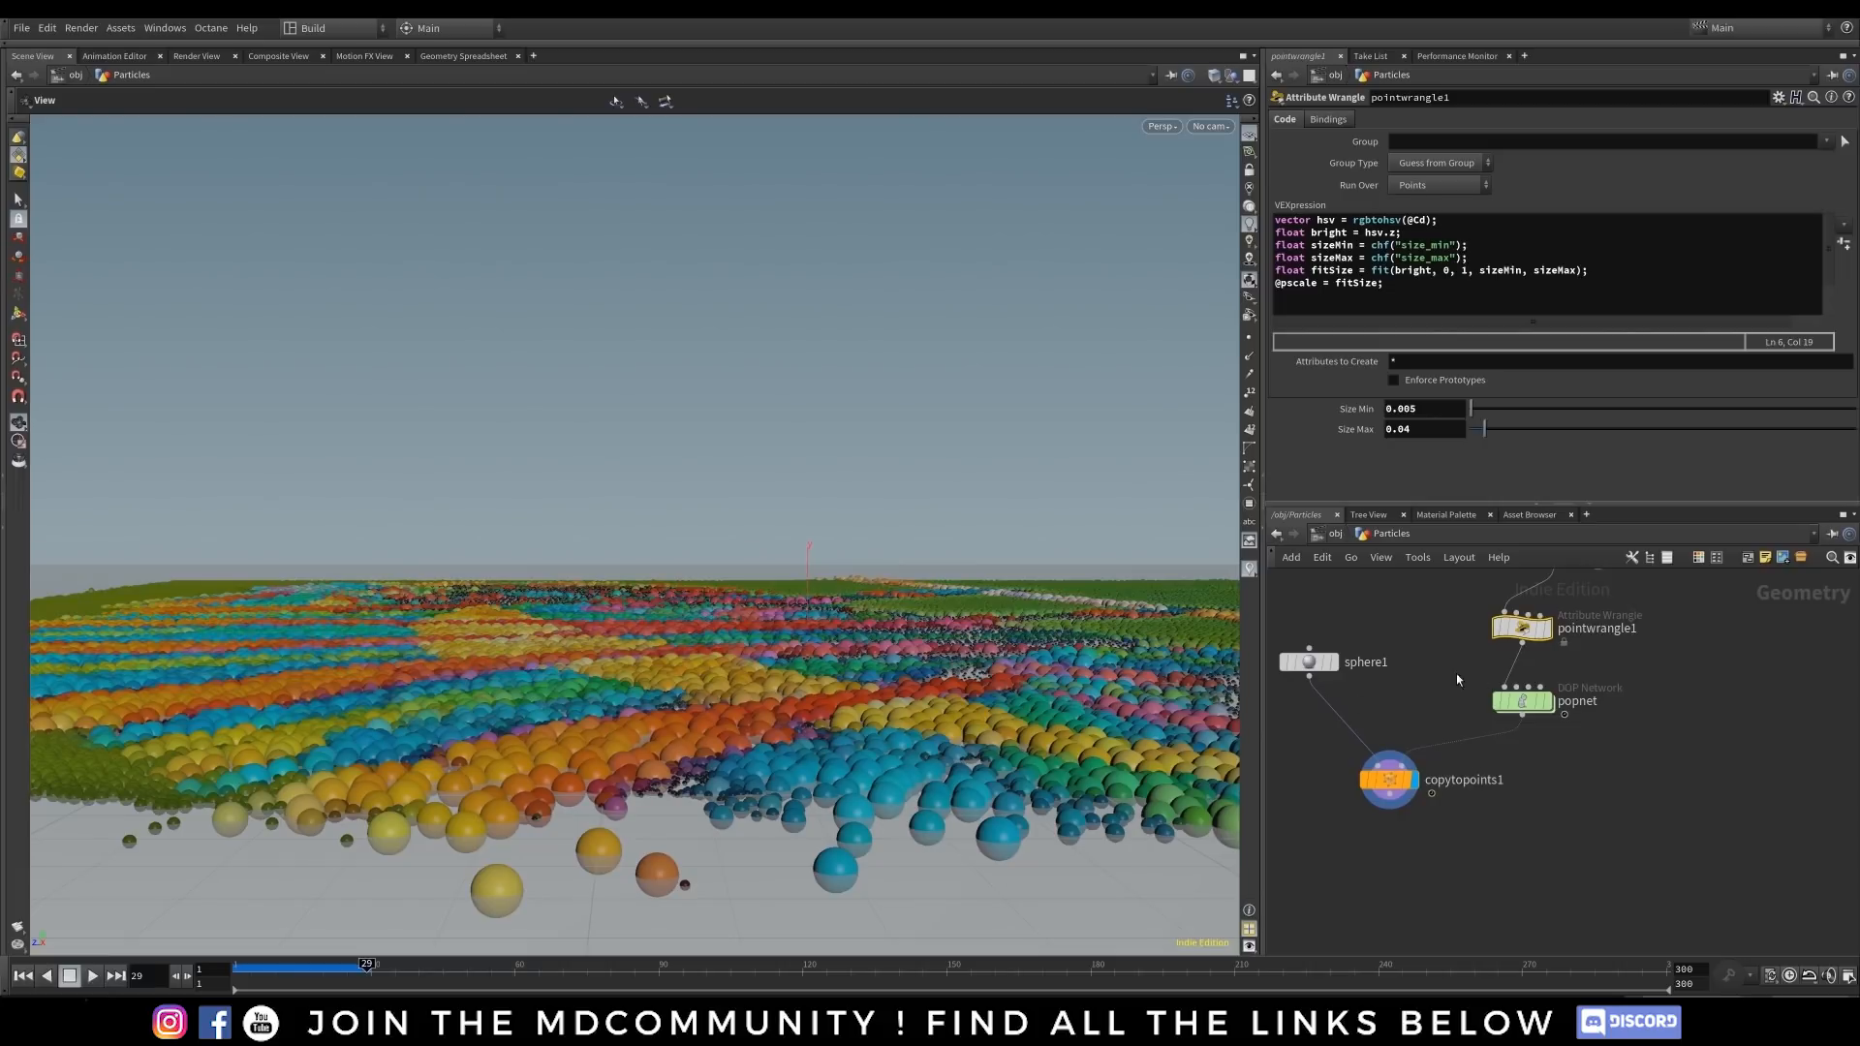
left_click_drag(1522, 640, 1678, 711)
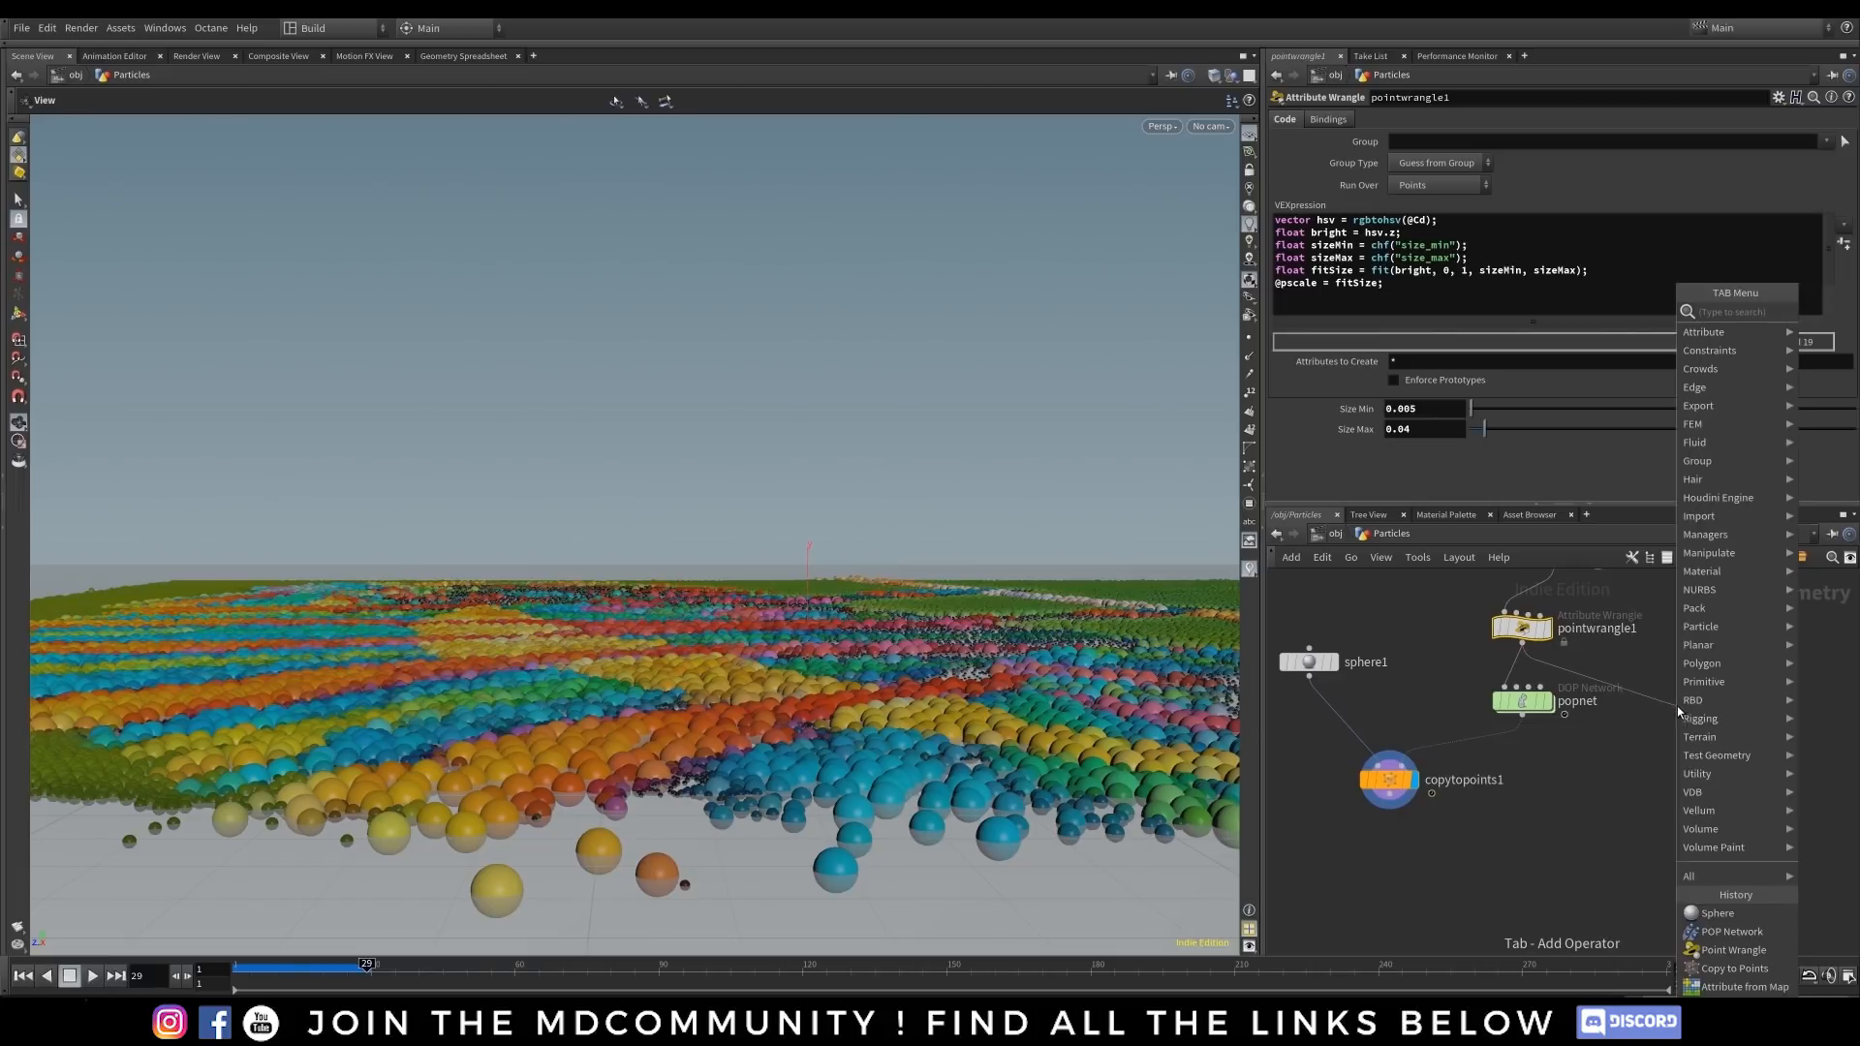
type("poi")
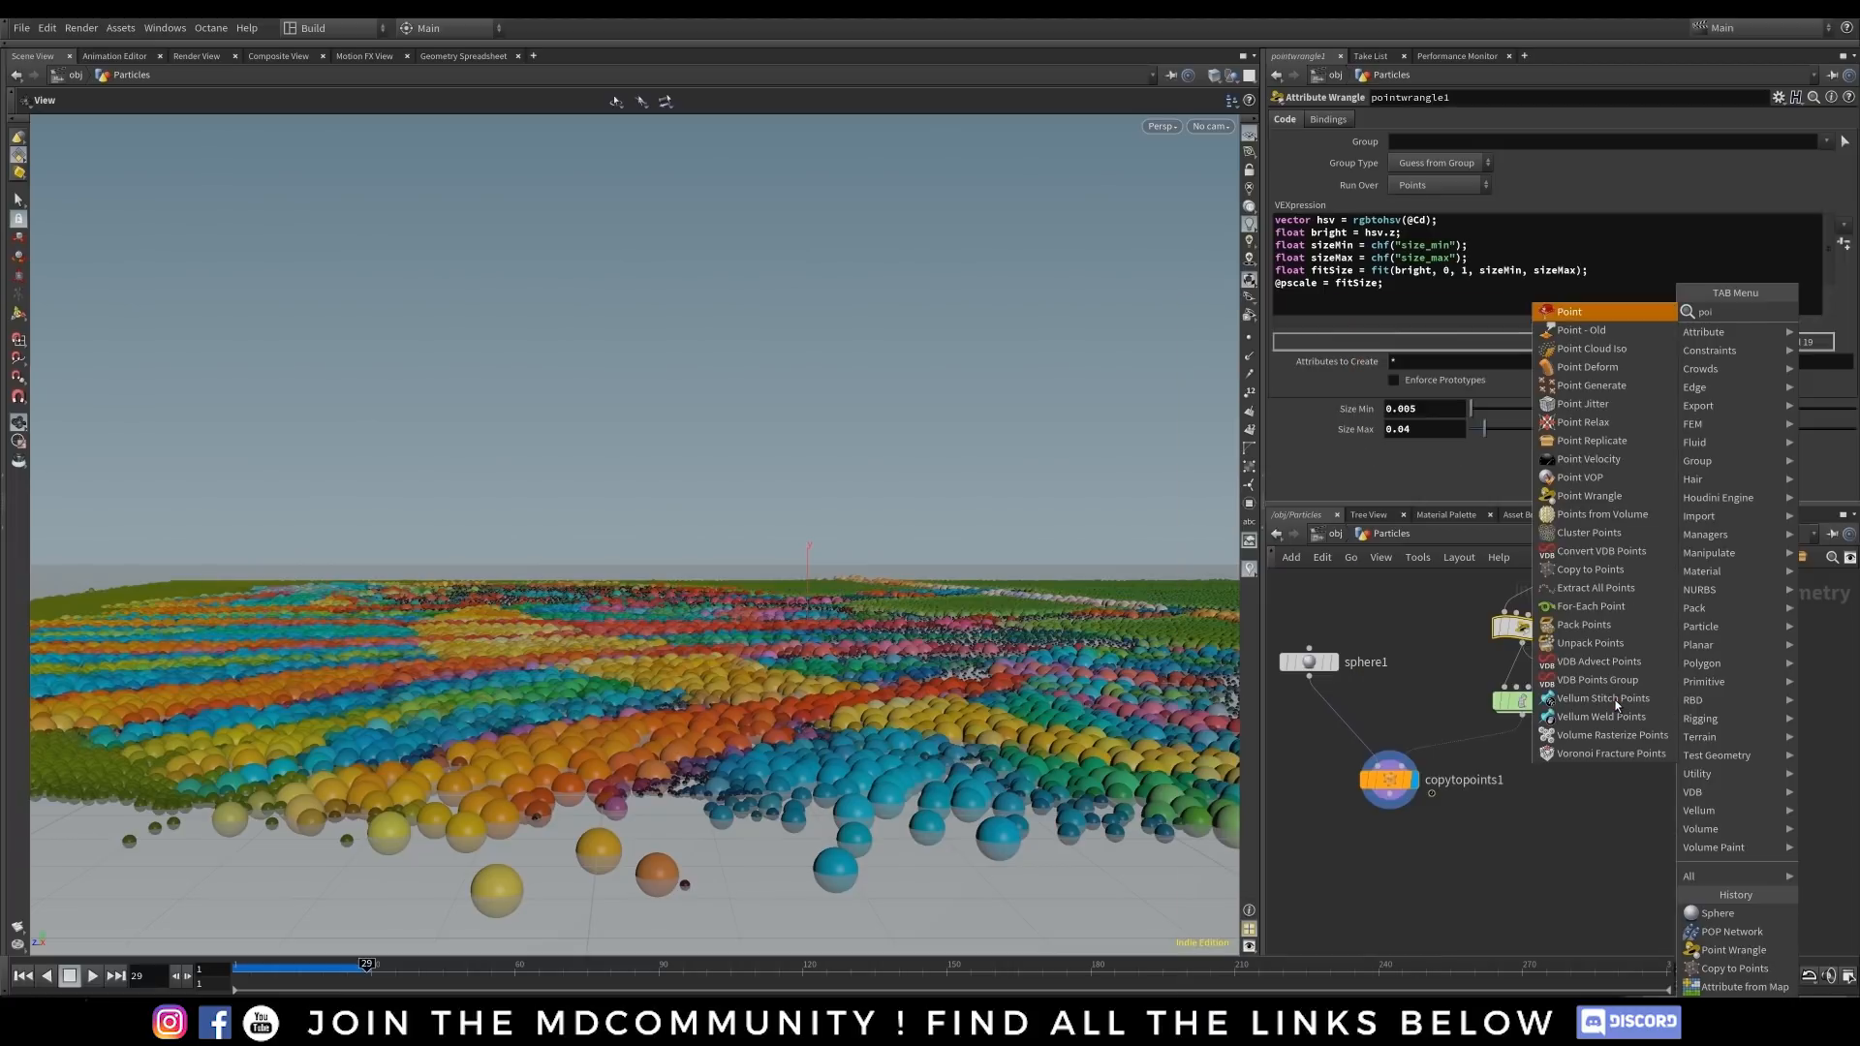
left_click(1607, 497)
left_click(1701, 706)
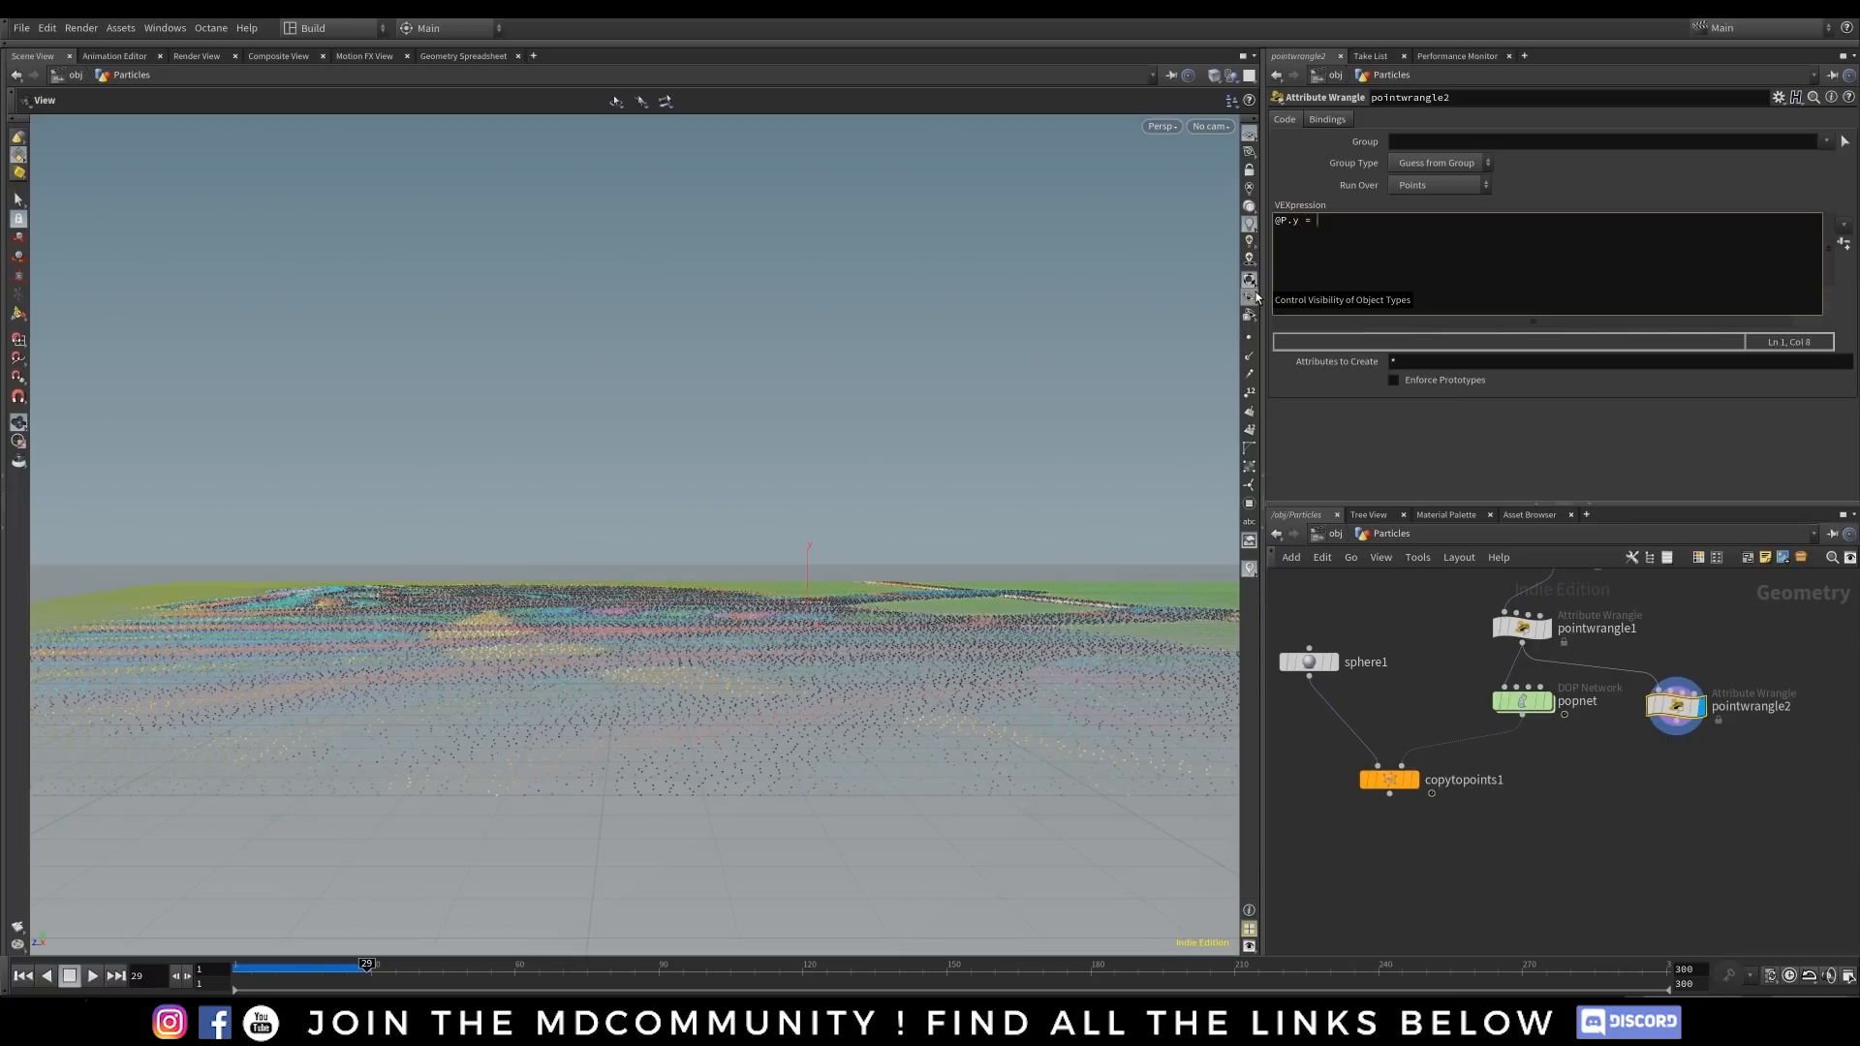
type("pscale/2;")
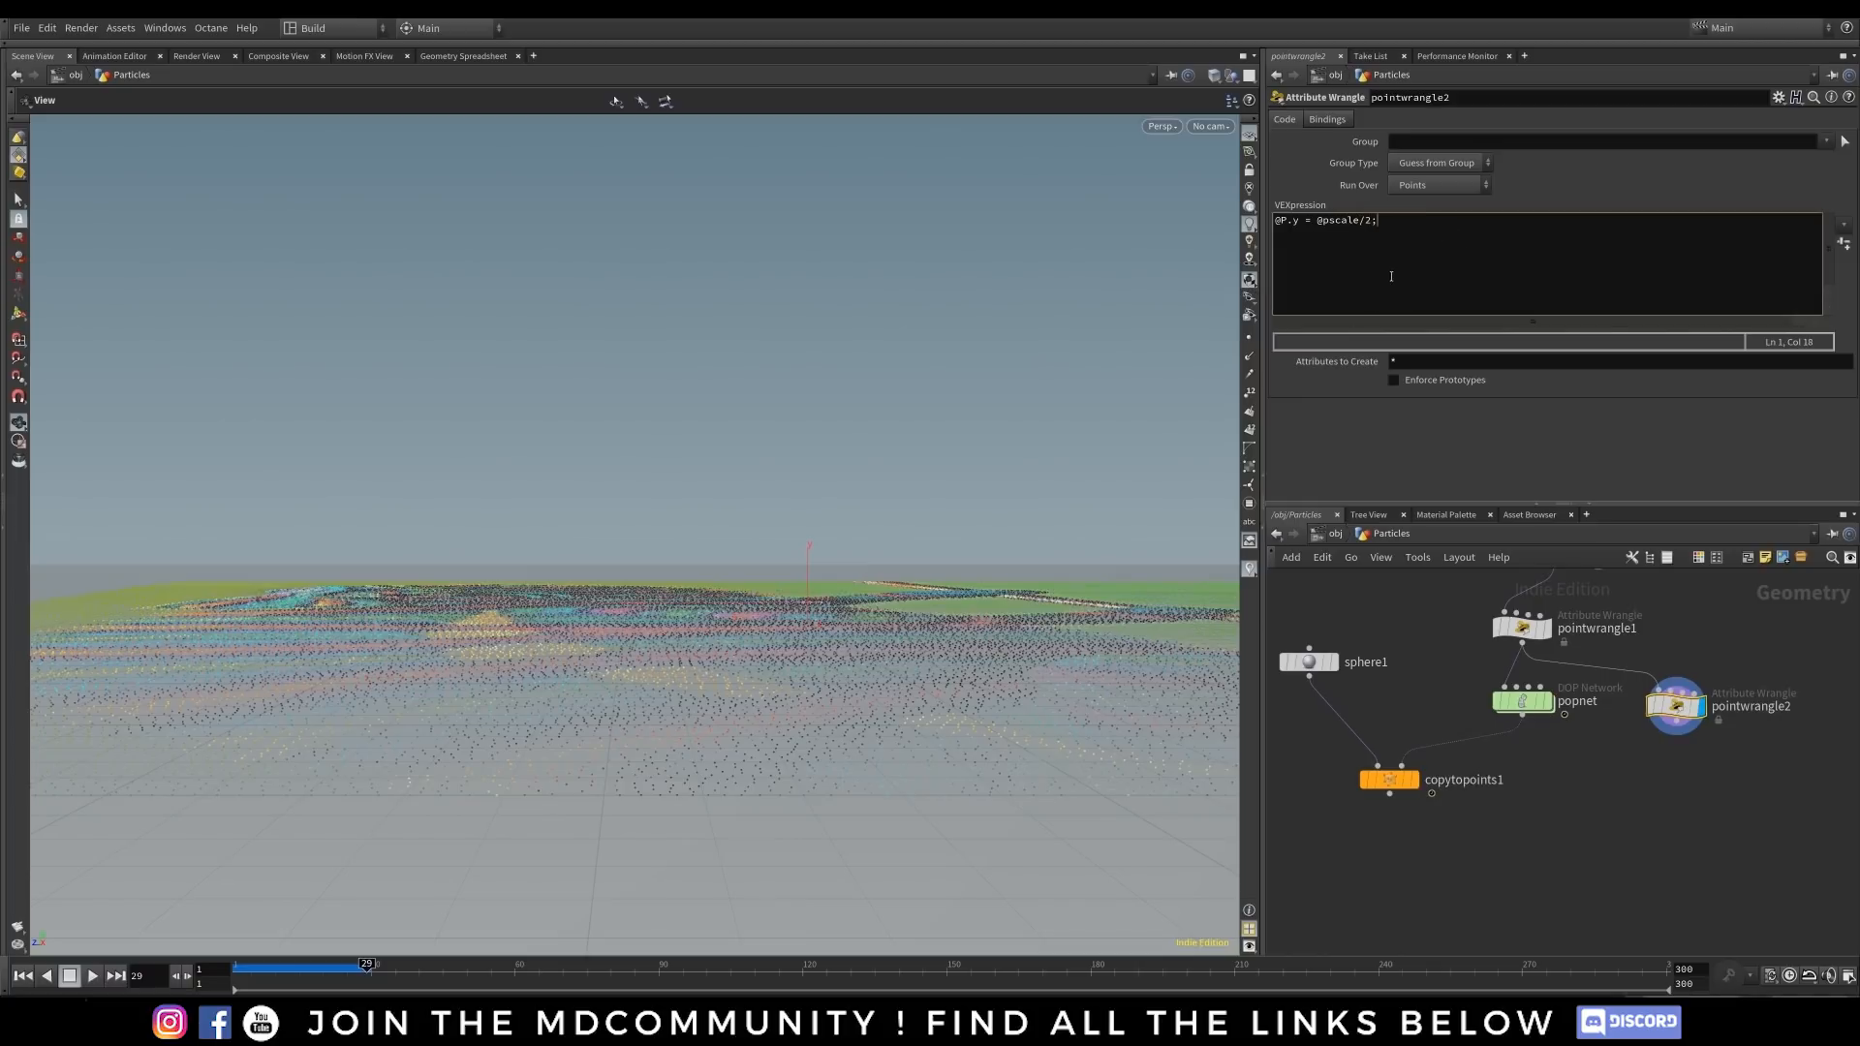
left_click(1333, 432)
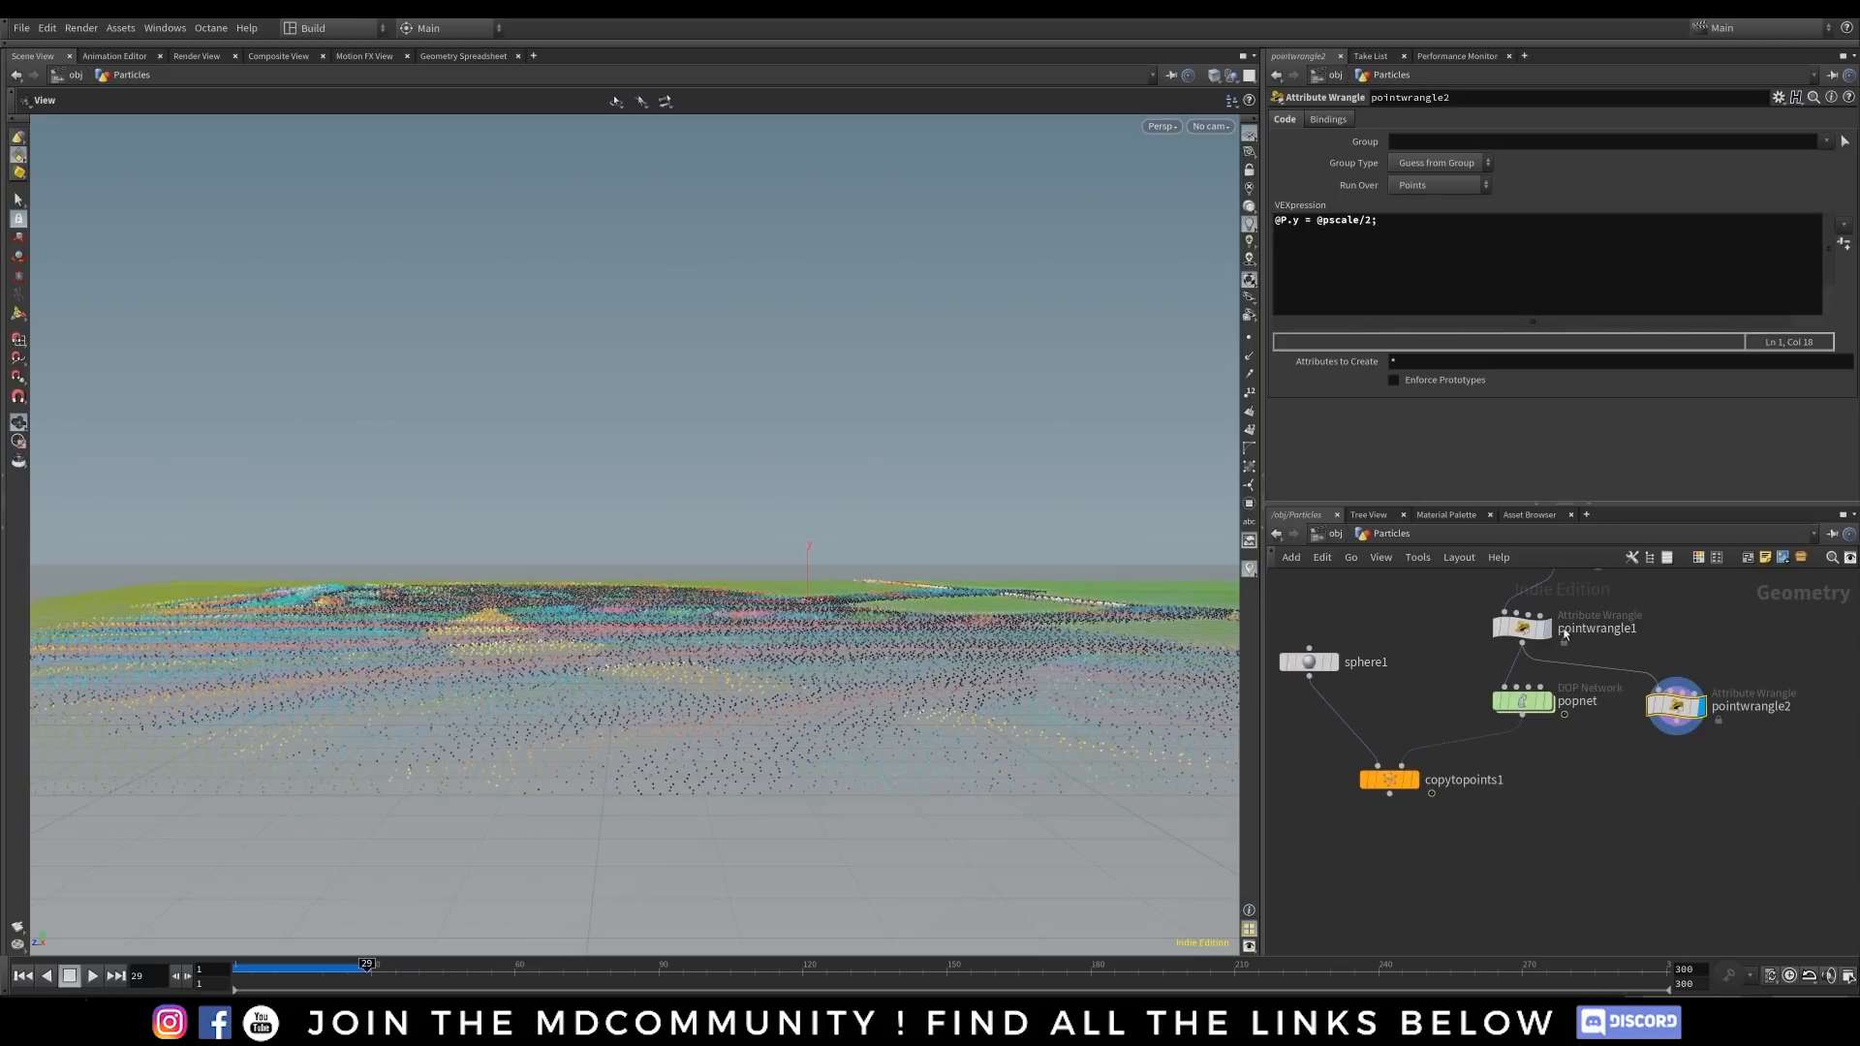
- Move popnet aside, connect pointwrangle2 to copytopoints1's target points input in its place, and display copytopoints1
mouse_move(1521, 701)
left_click_drag(1520, 702, 1511, 706)
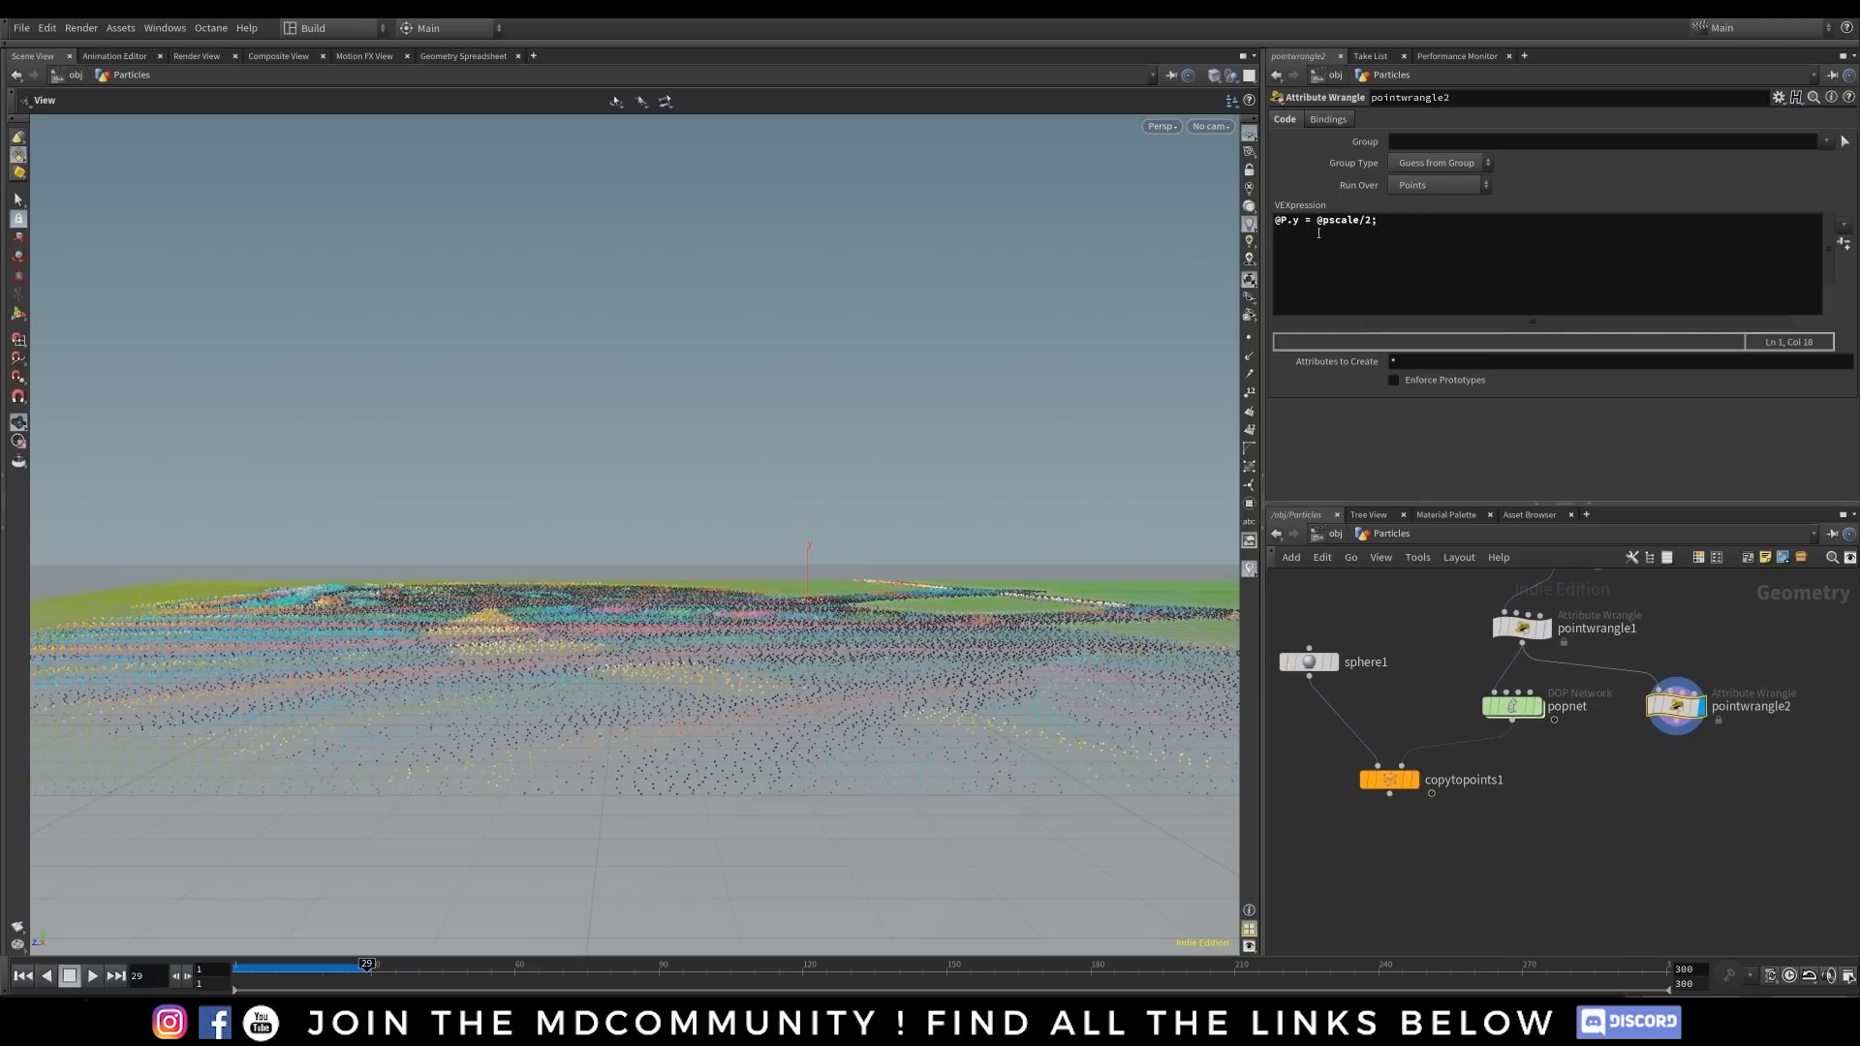
left_click_drag(1317, 221, 1355, 221)
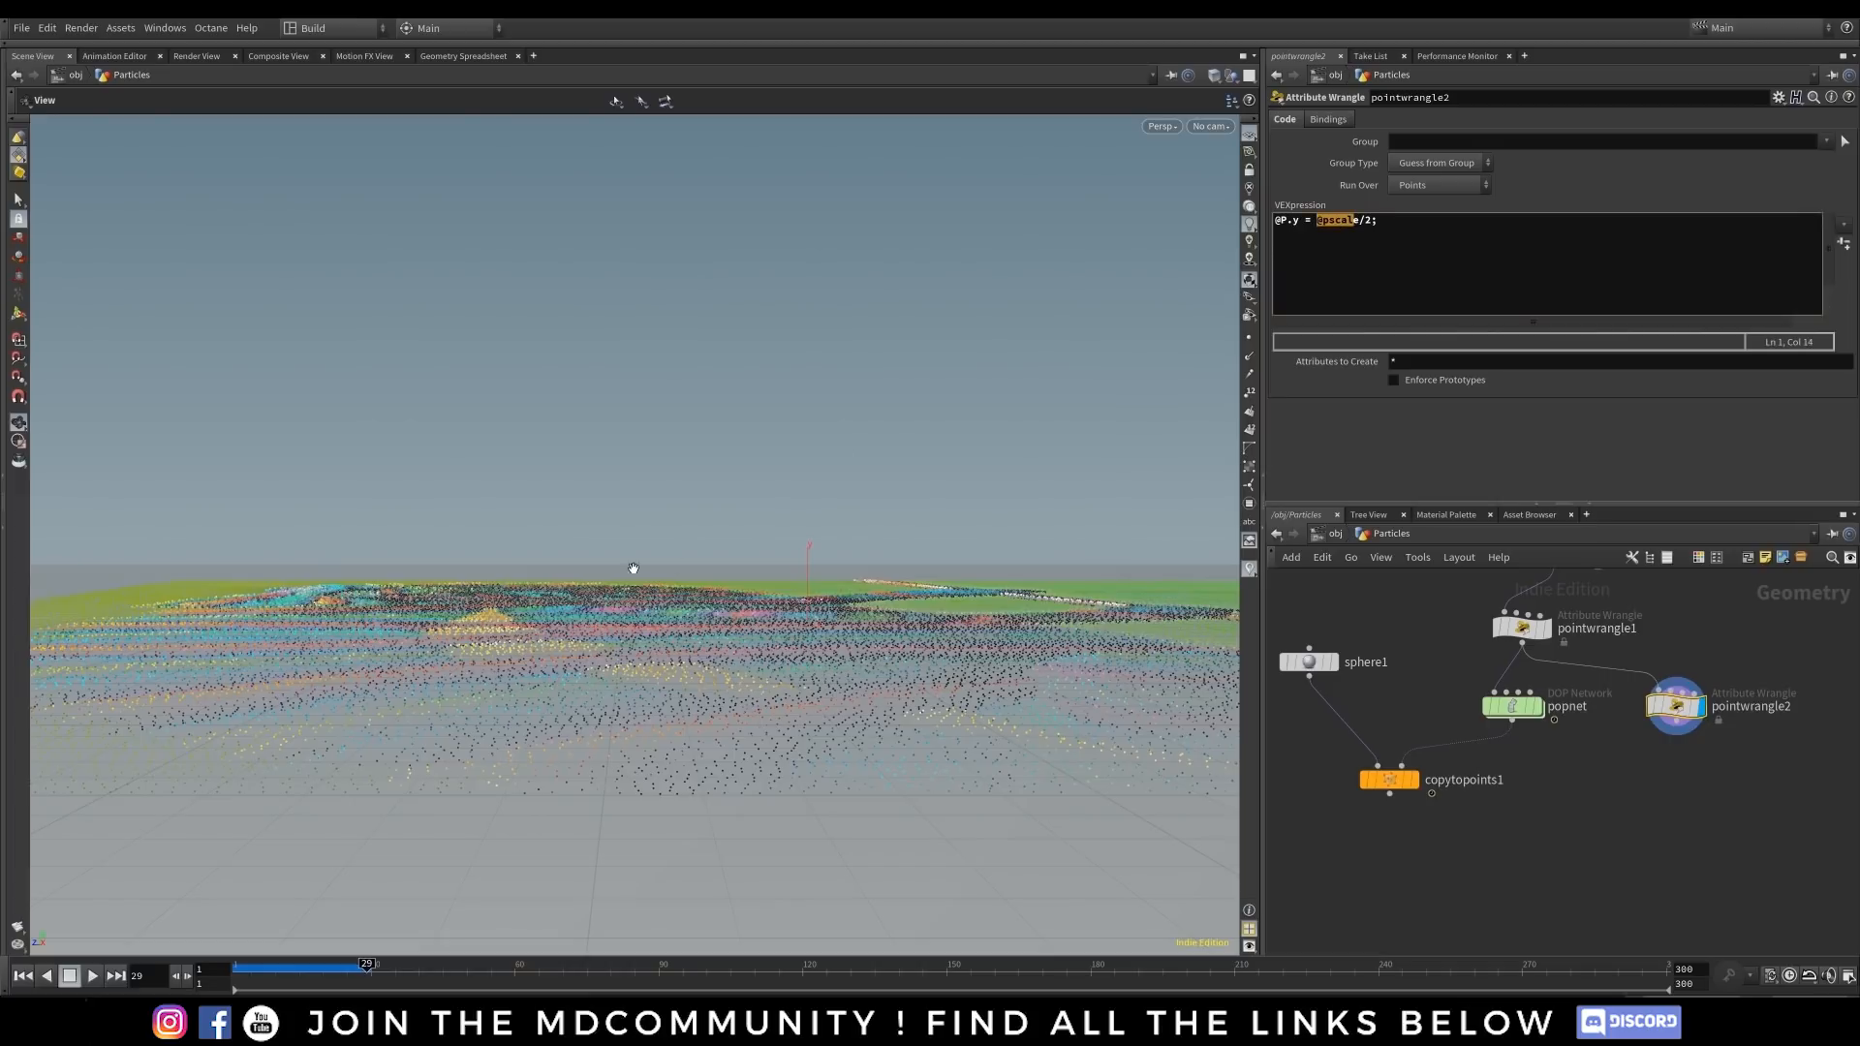
right_click_drag(506, 752, 755, 721)
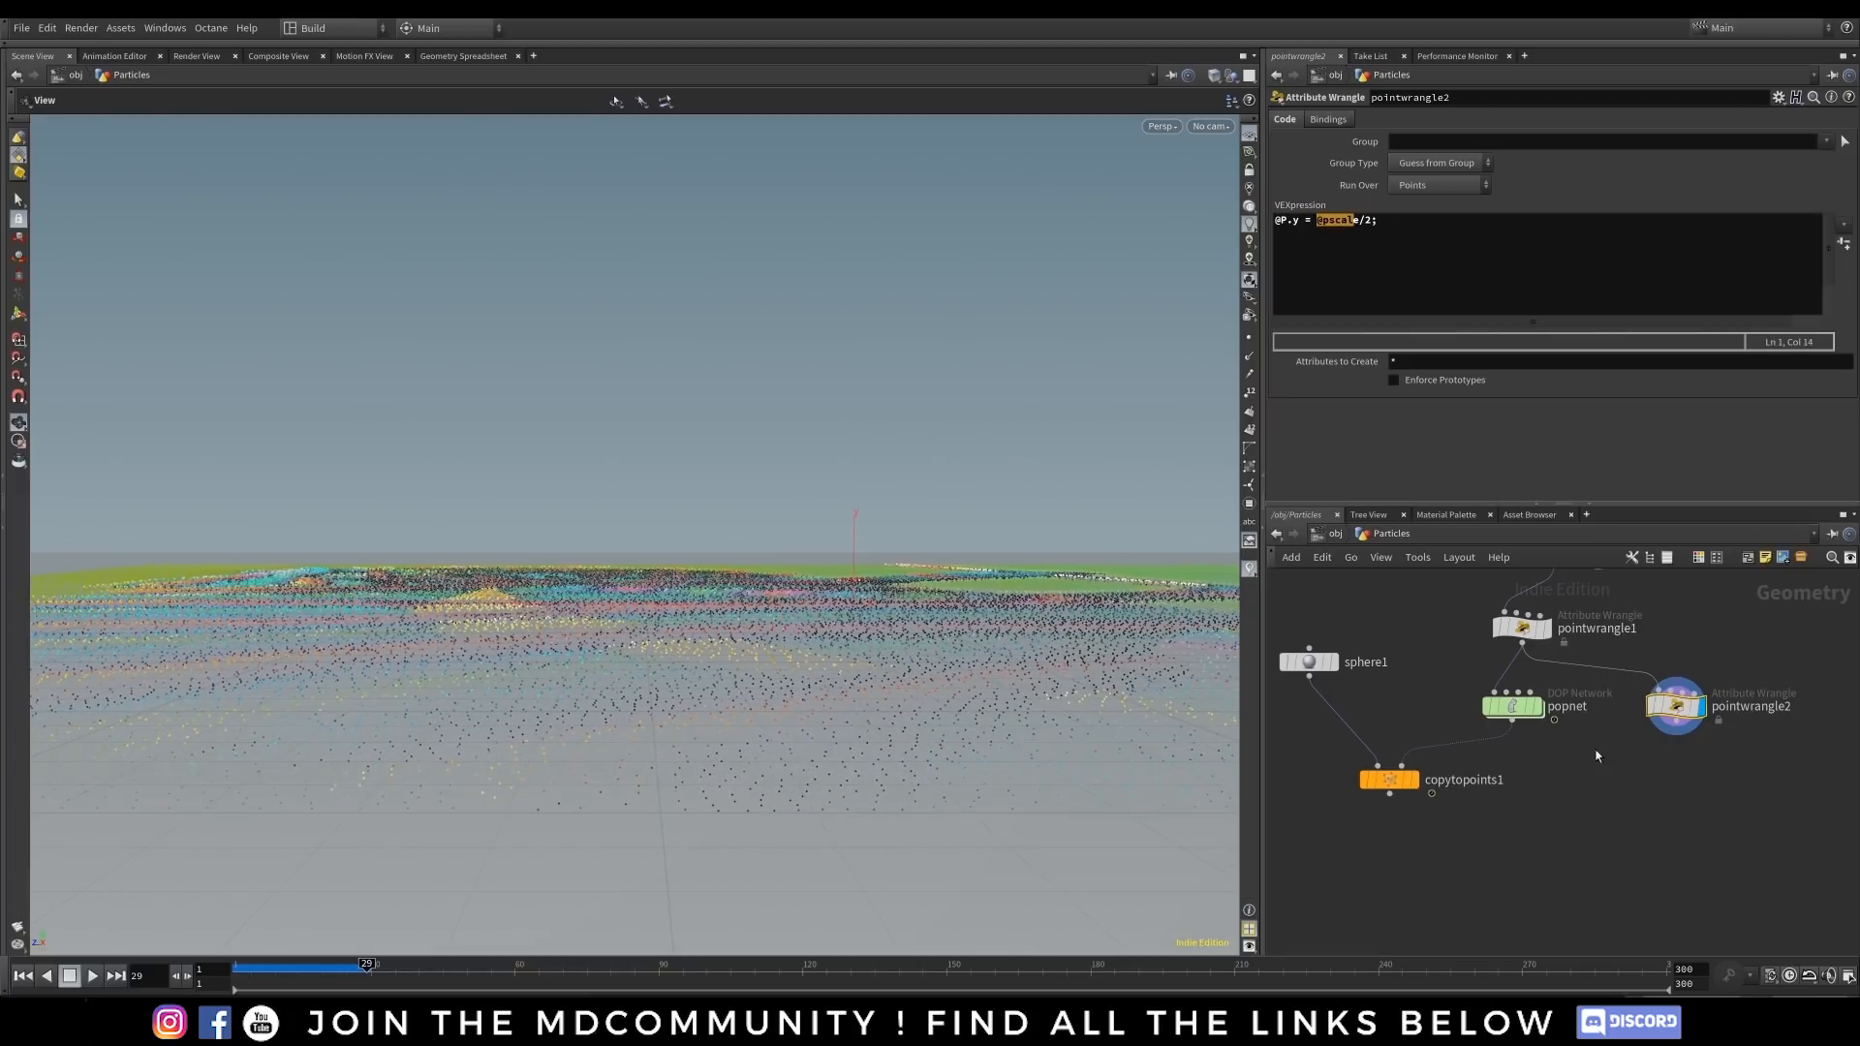
left_click_drag(1507, 708, 1471, 708)
left_click_drag(1673, 729, 1417, 789)
left_click(1415, 785)
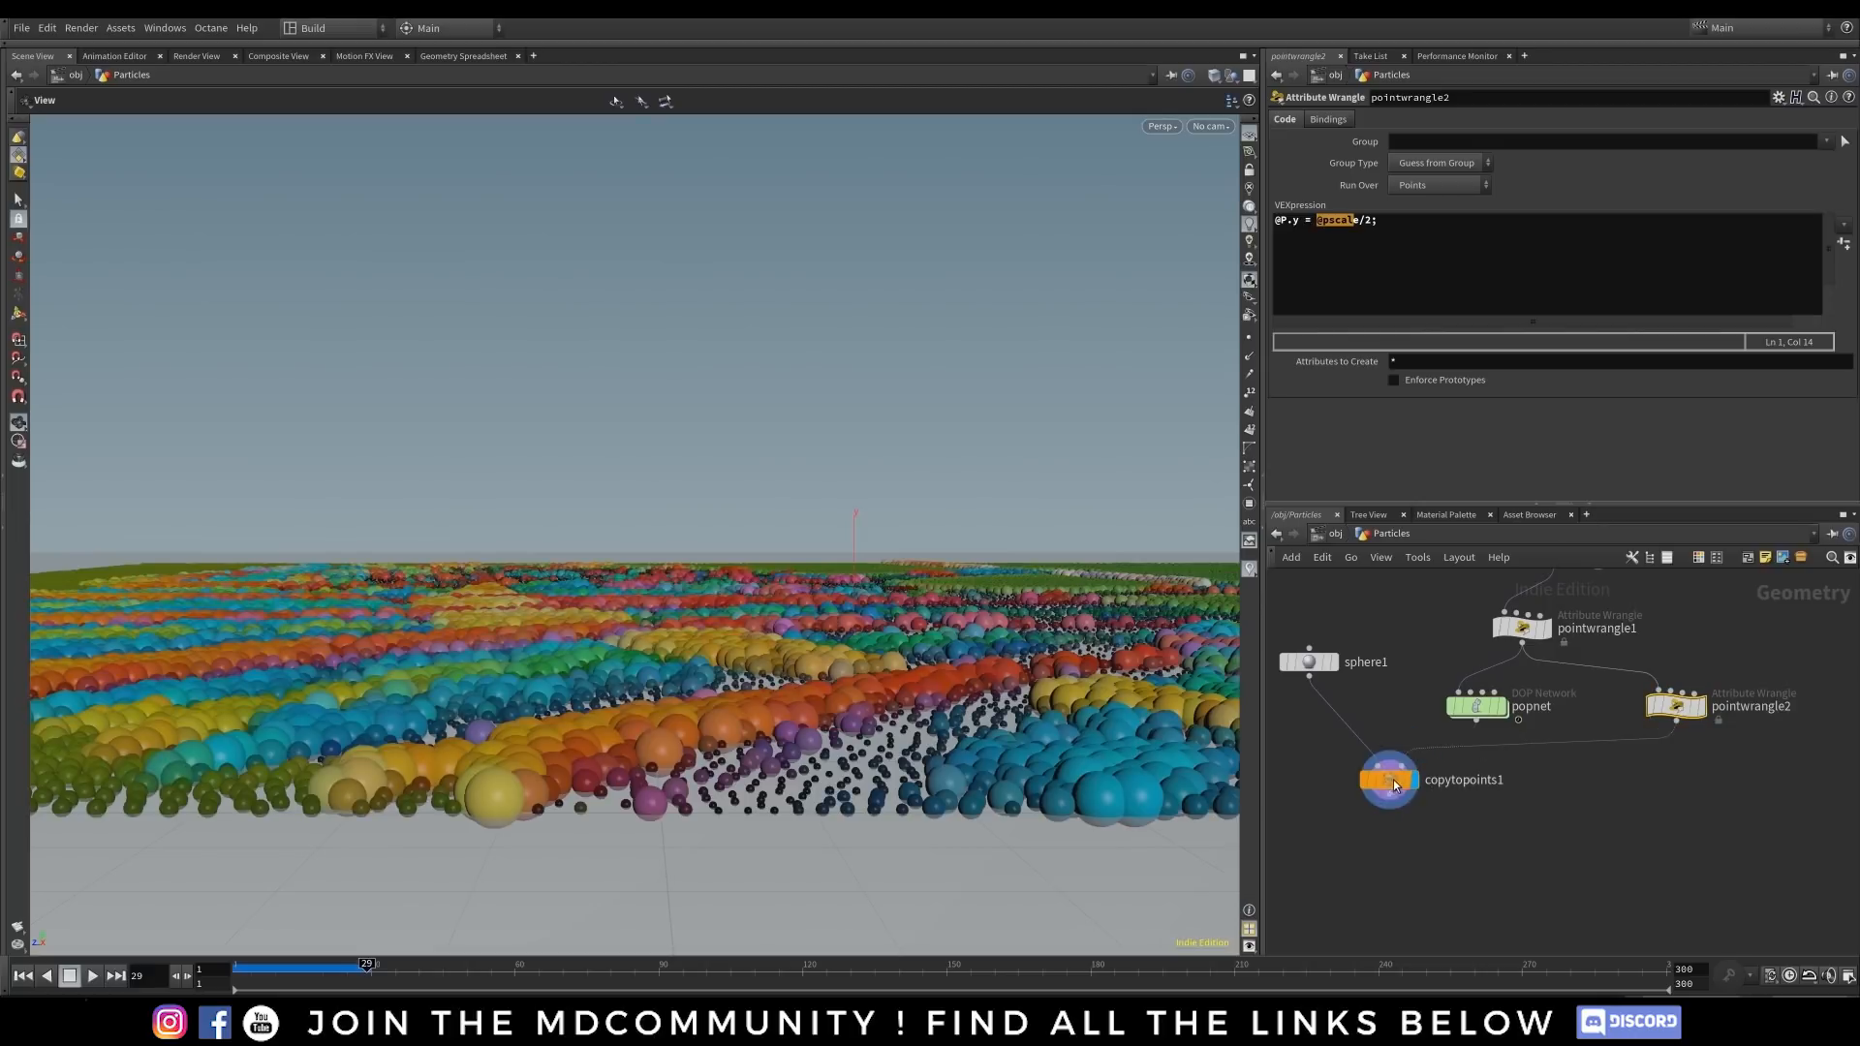
left_click_drag(738, 767, 786, 722)
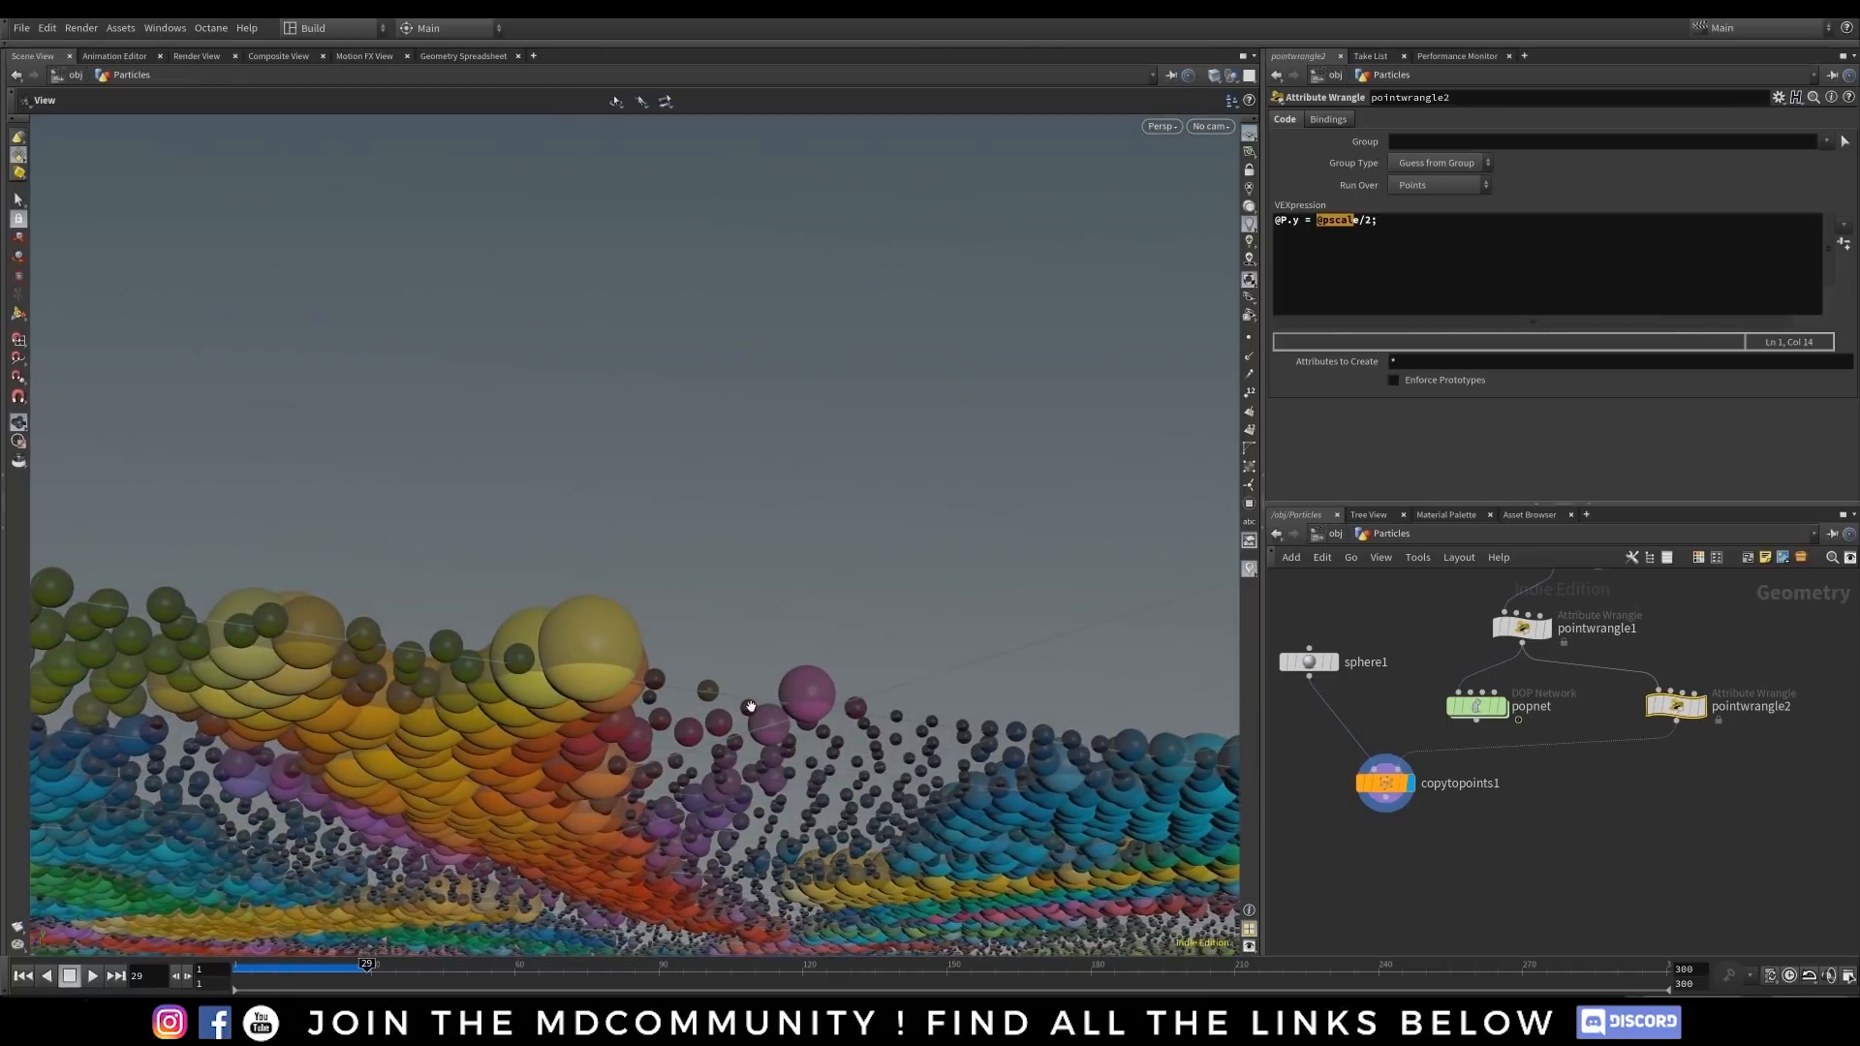
left_click_drag(541, 708, 465, 833)
left_click(1354, 221)
left_click_drag(1358, 221, 1375, 222)
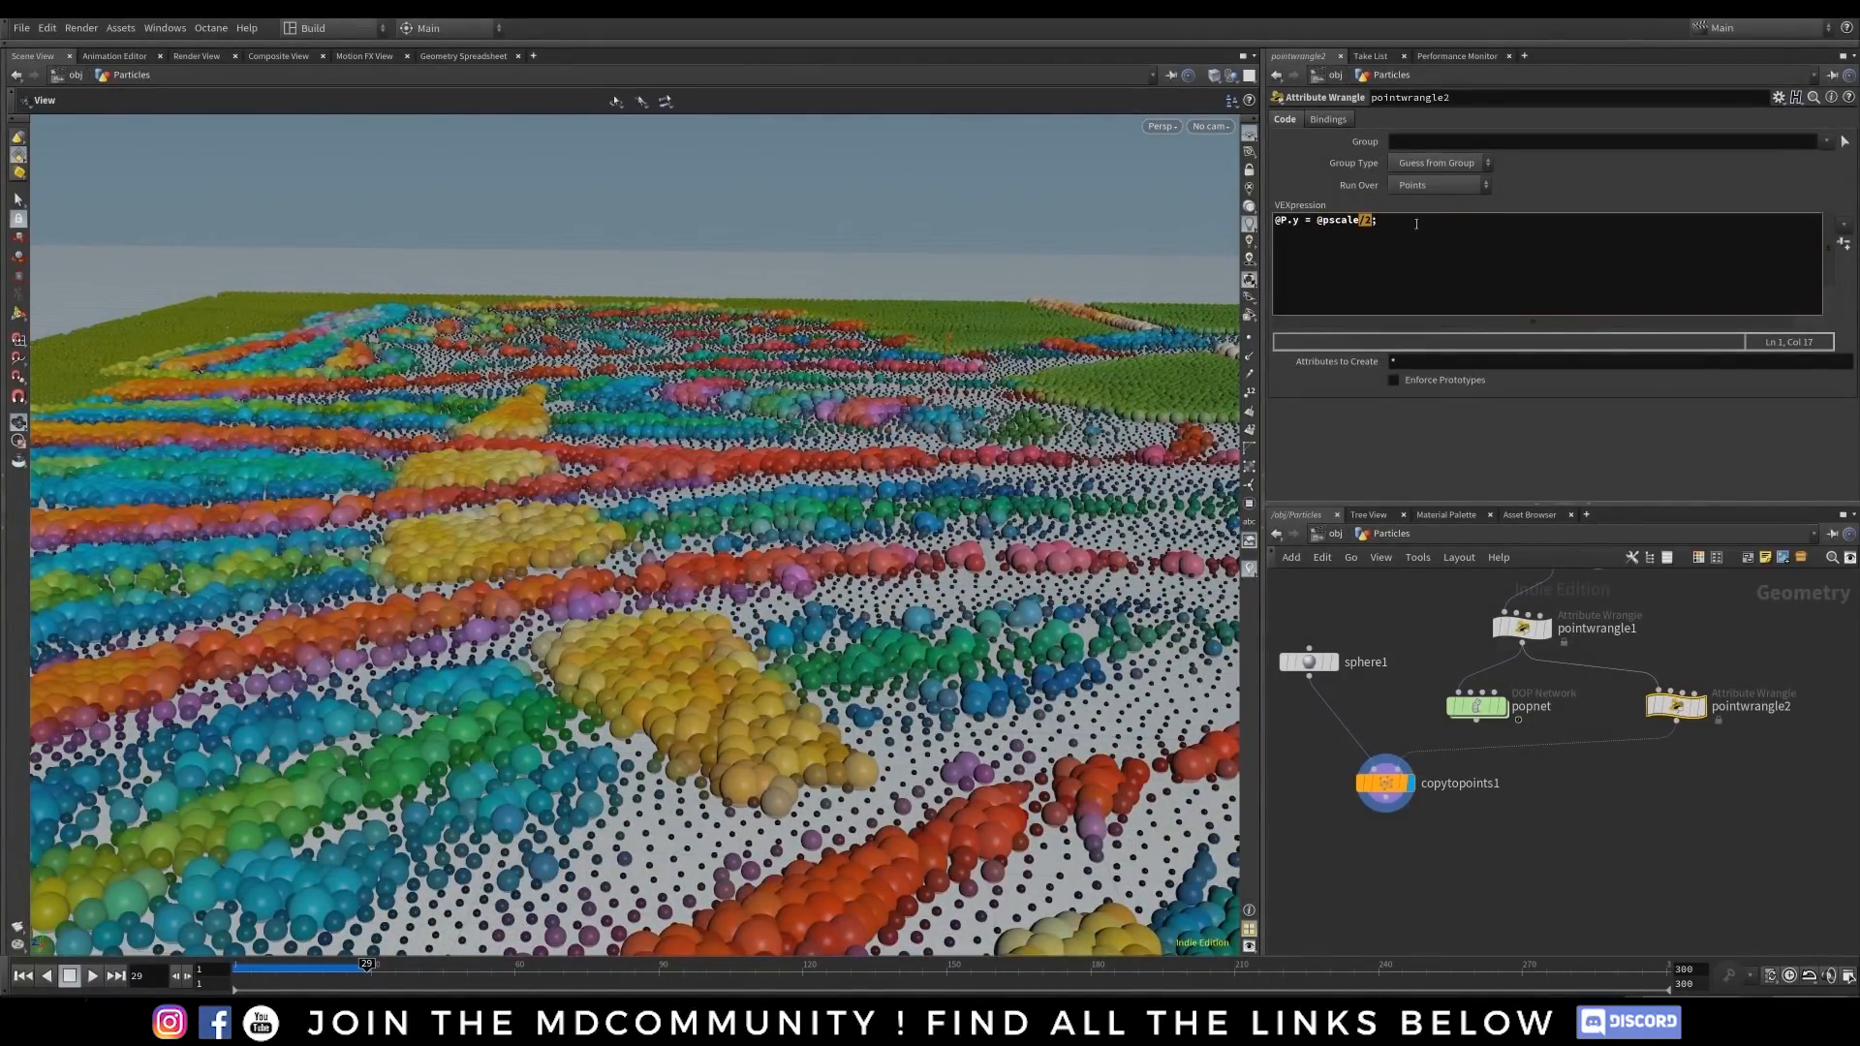
key("BackSpace")
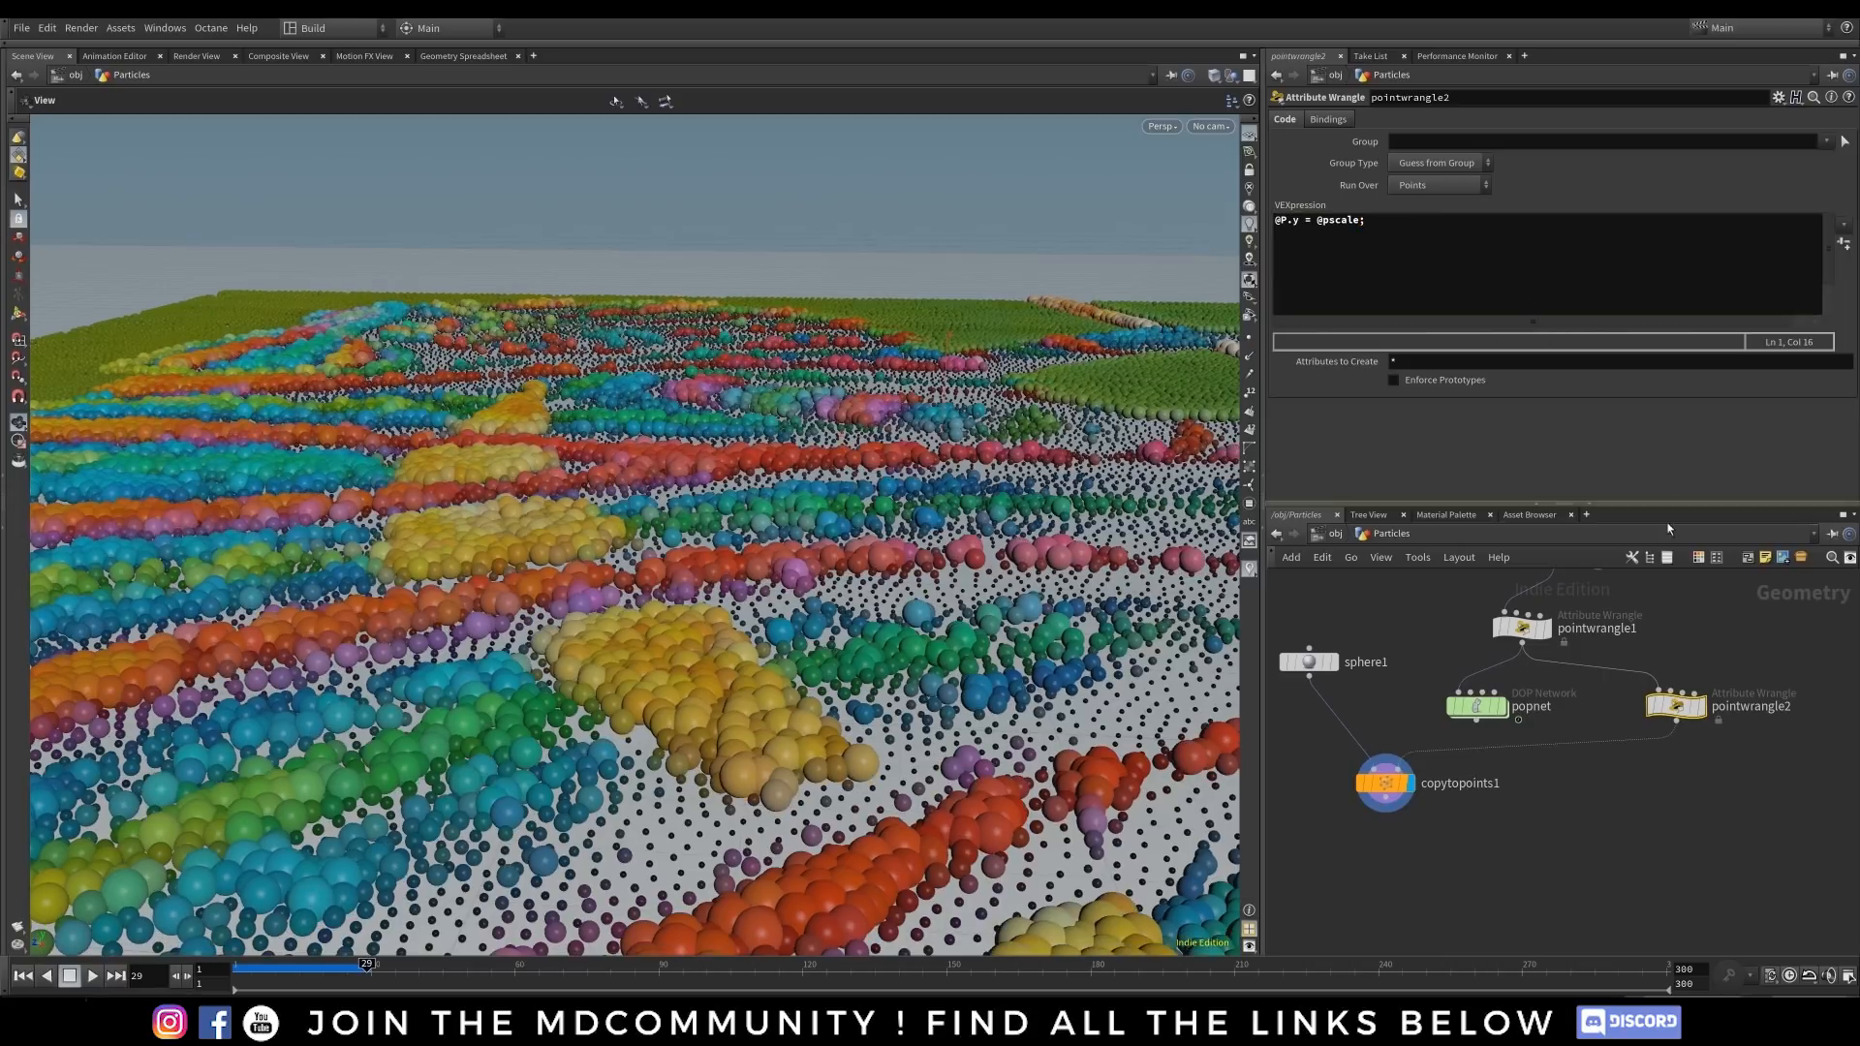
left_click_drag(749, 754, 864, 624)
- Reconnect popnet to copytopoints1's target points input in place of pointwrangle2, and go to frame 10 of the simulation
left_click_drag(1463, 695, 1437, 685)
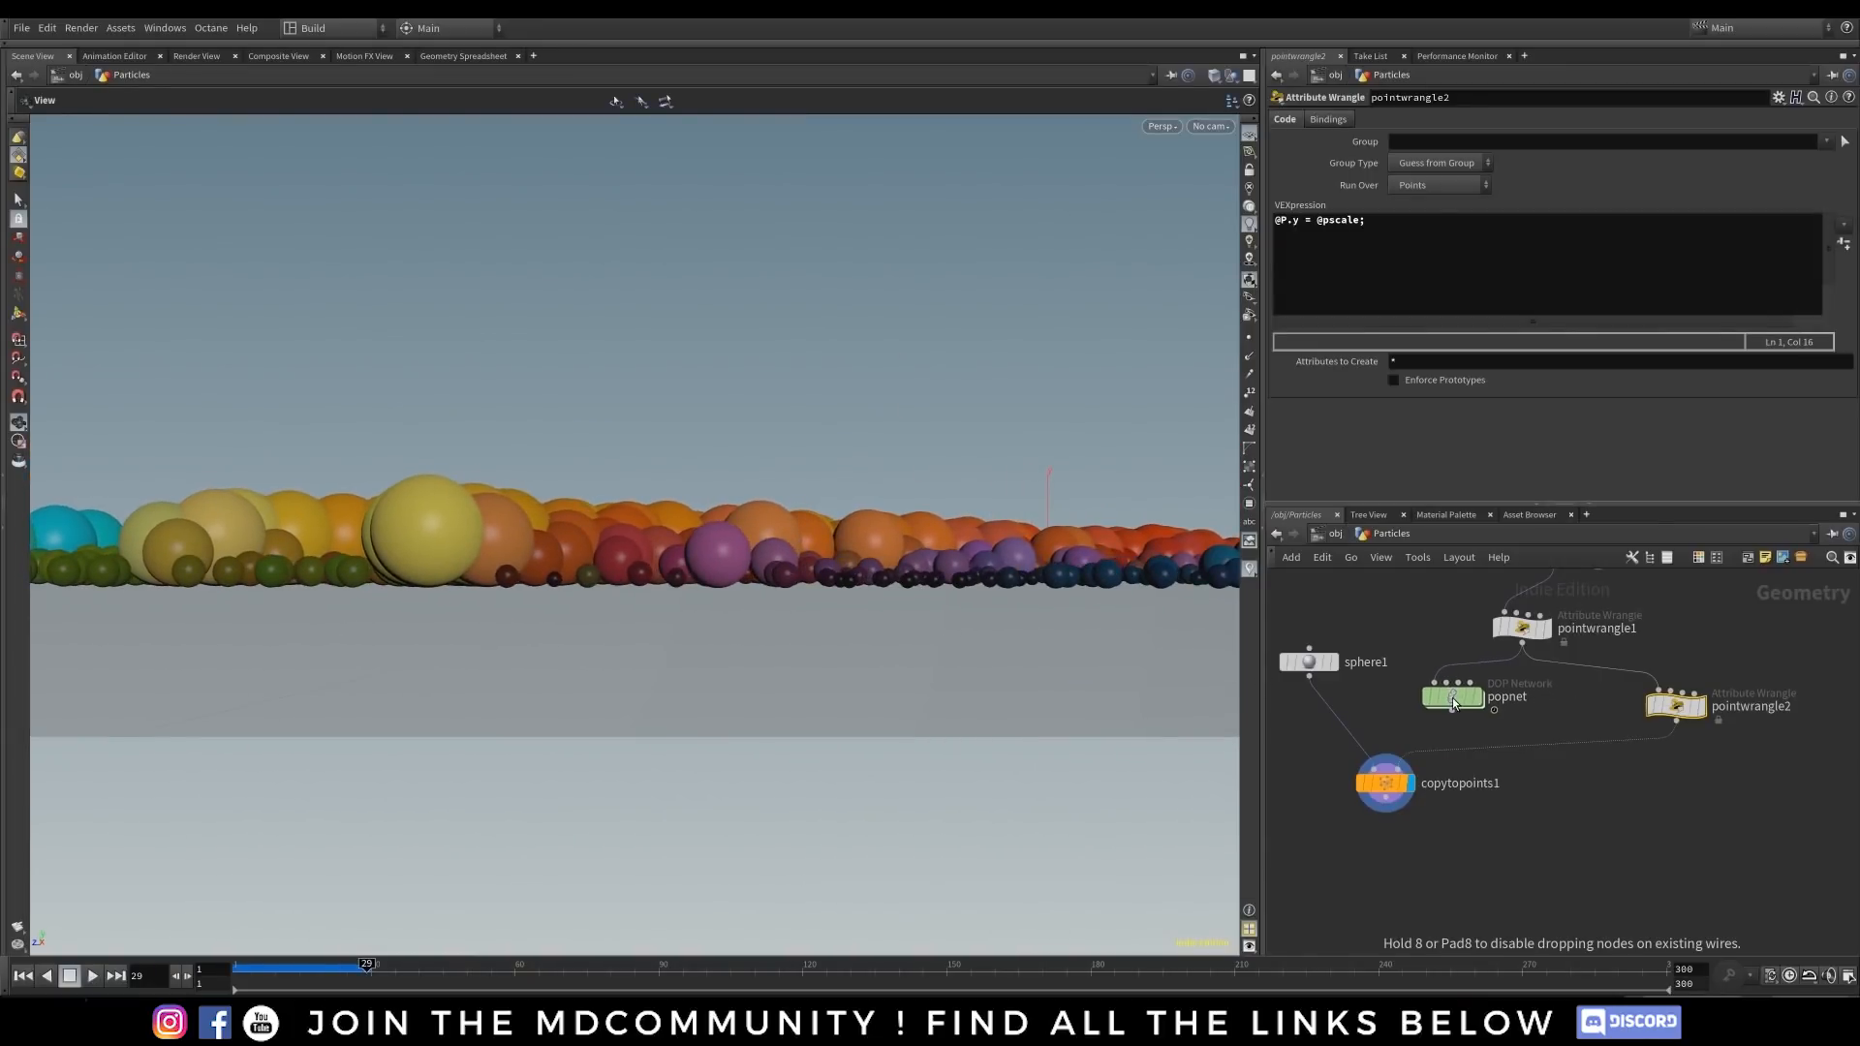
left_click_drag(793, 532, 905, 589)
left_click(1449, 711)
left_click(1398, 769)
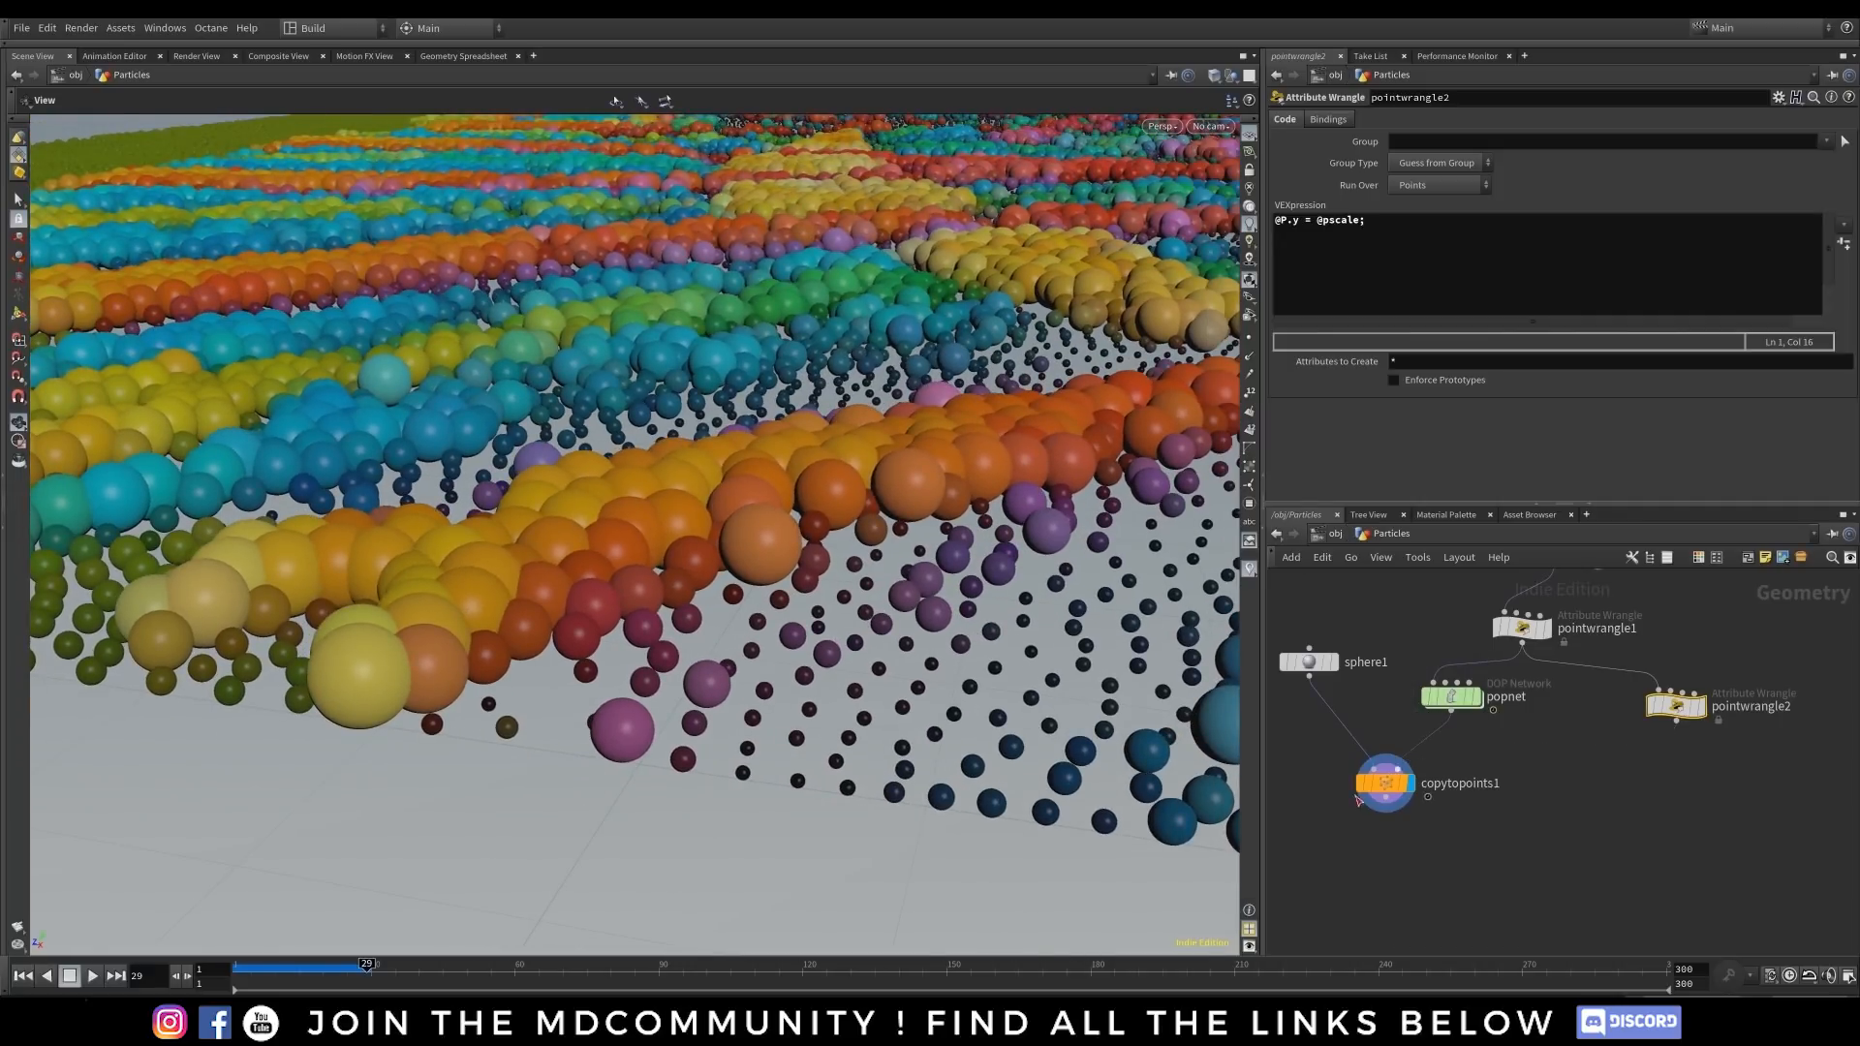
left_click(281, 971)
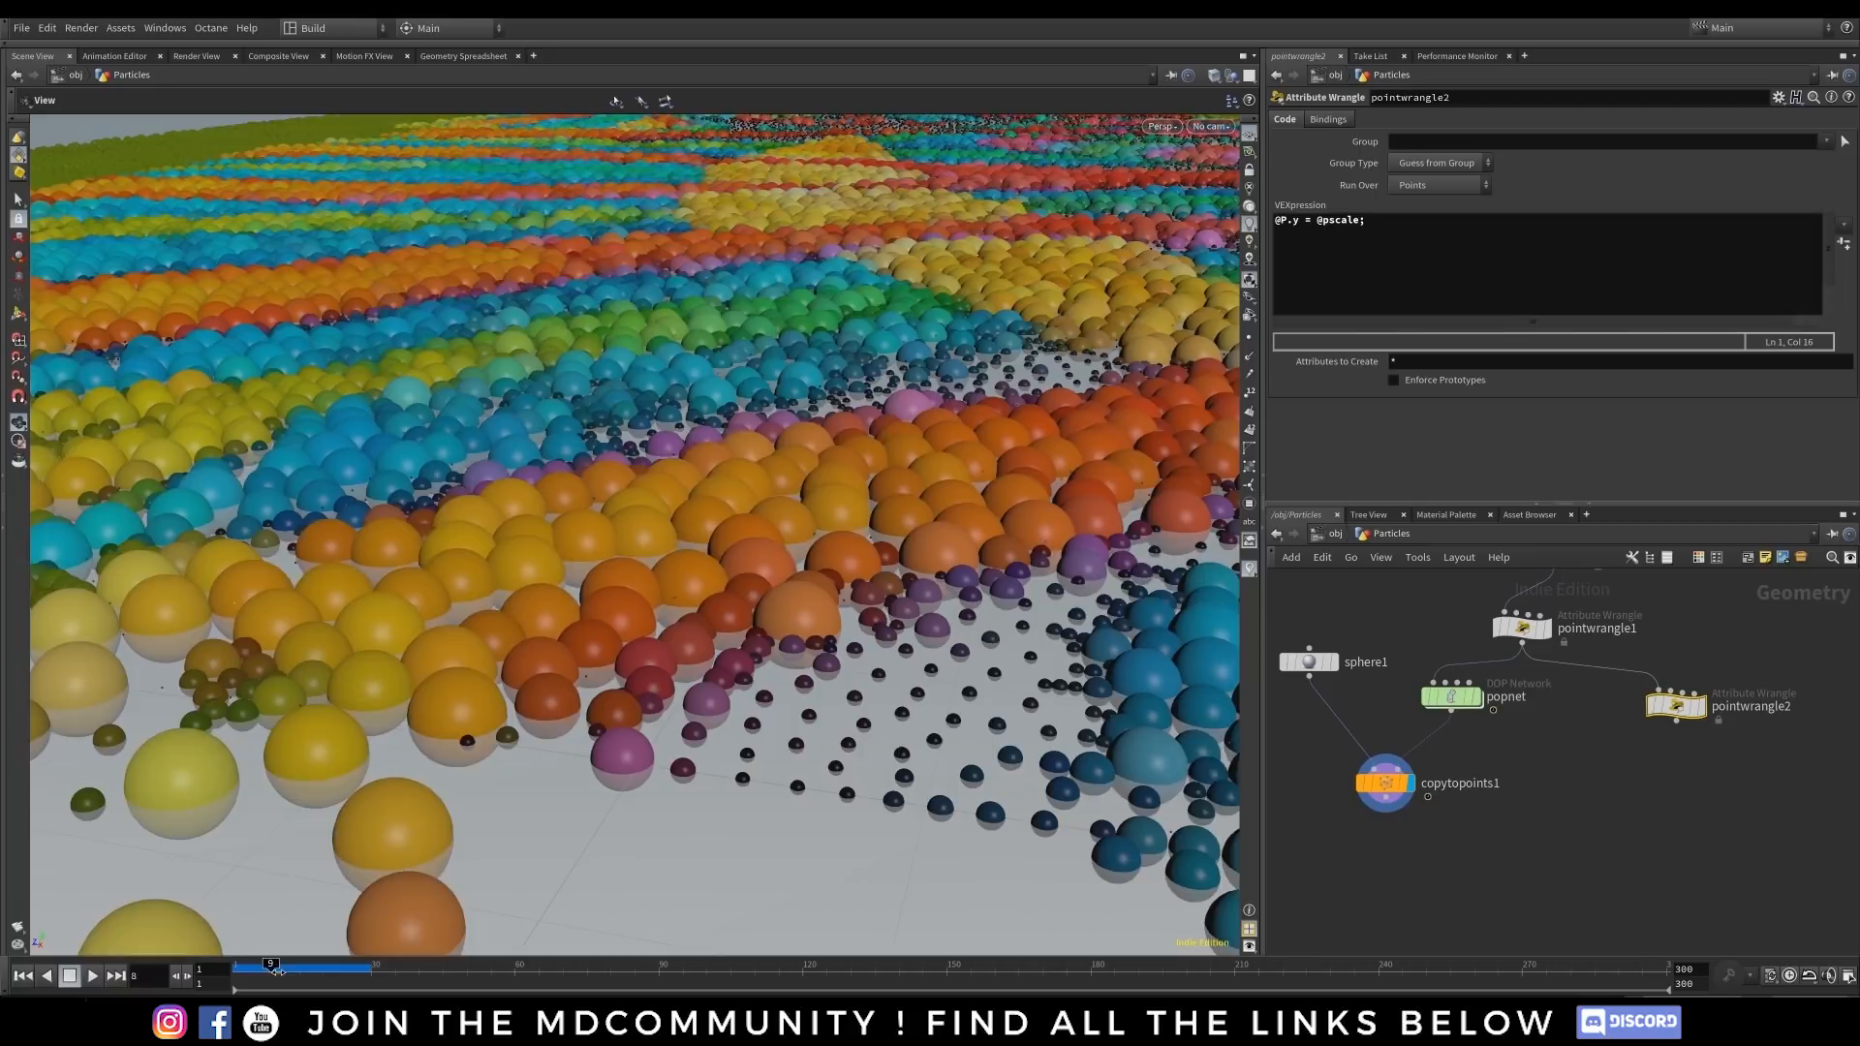
left_click_drag(597, 501, 737, 506)
- Insert pointwrangle2 into the wire between popnet and copytopoints1
left_click_drag(1656, 693, 1619, 738)
mouse_move(796, 576)
left_mouse_down()
mouse_move(723, 593)
mouse_move(841, 592)
mouse_move(811, 595)
left_mouse_up()
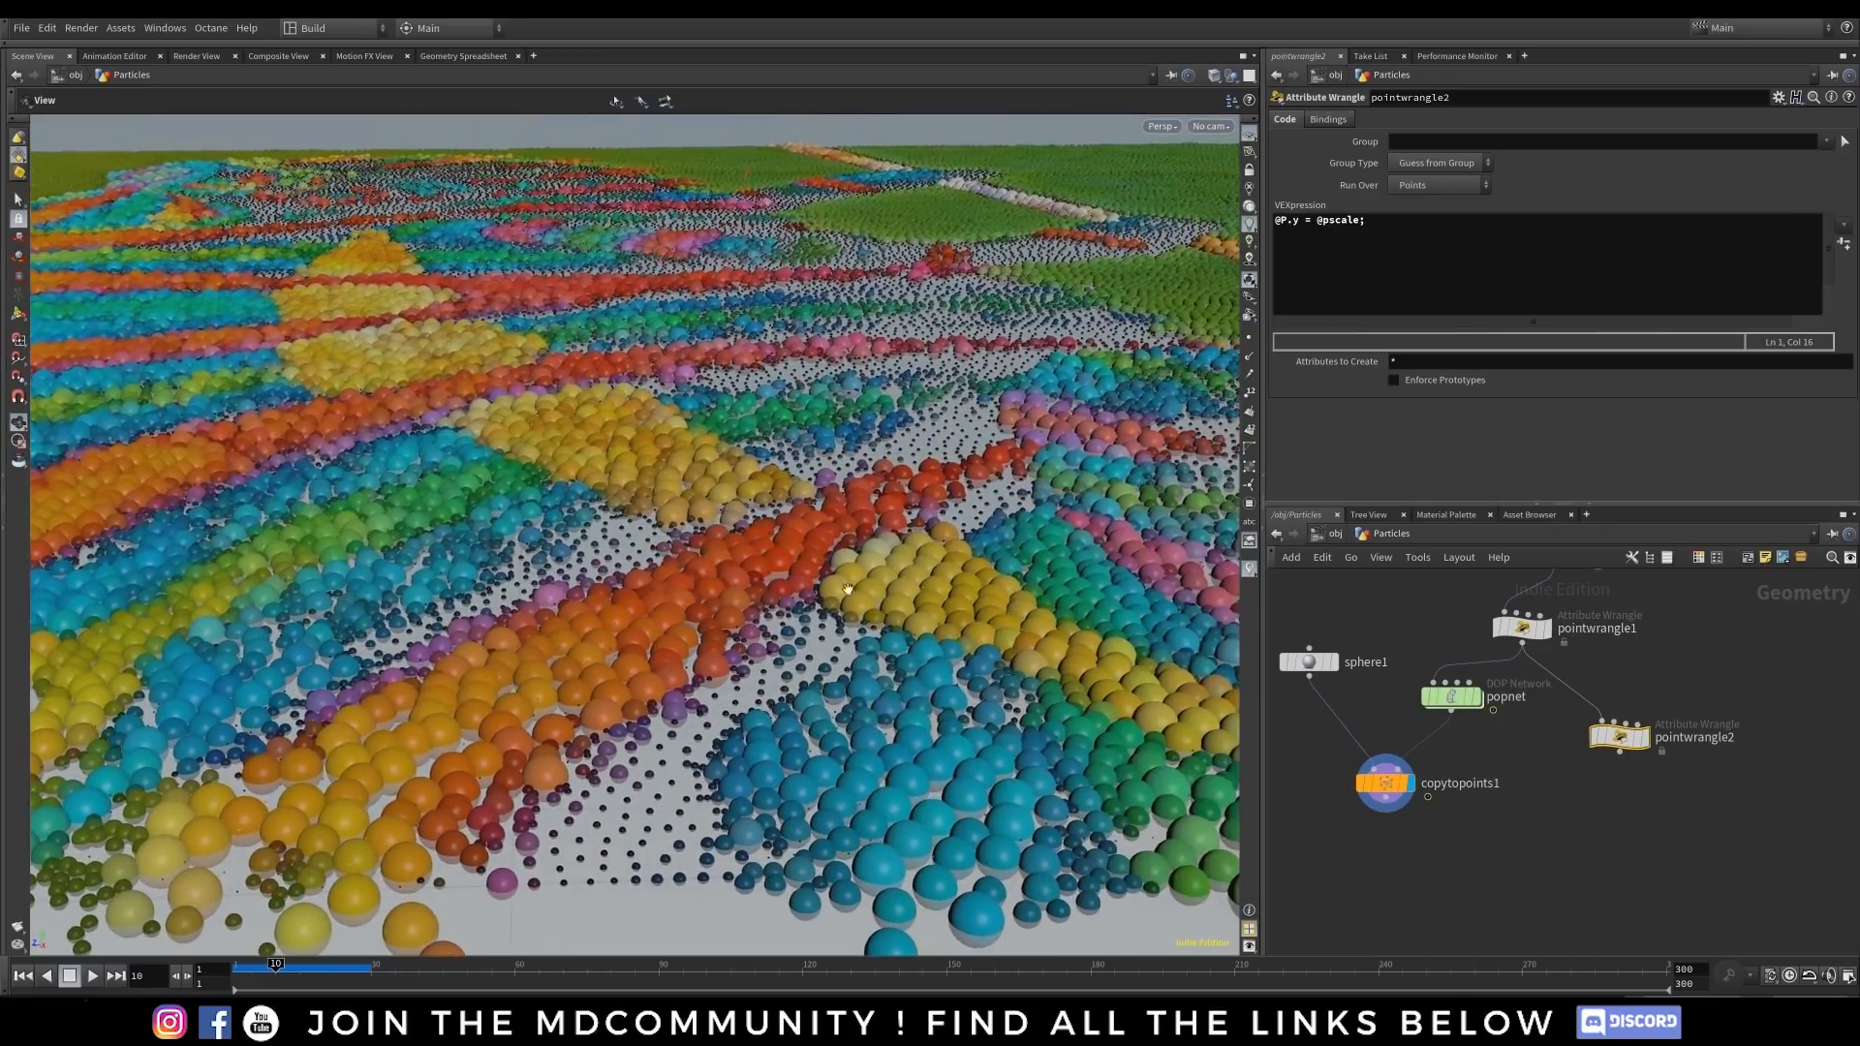
mouse_move(1629, 744)
left_click_drag(1462, 750, 1451, 764)
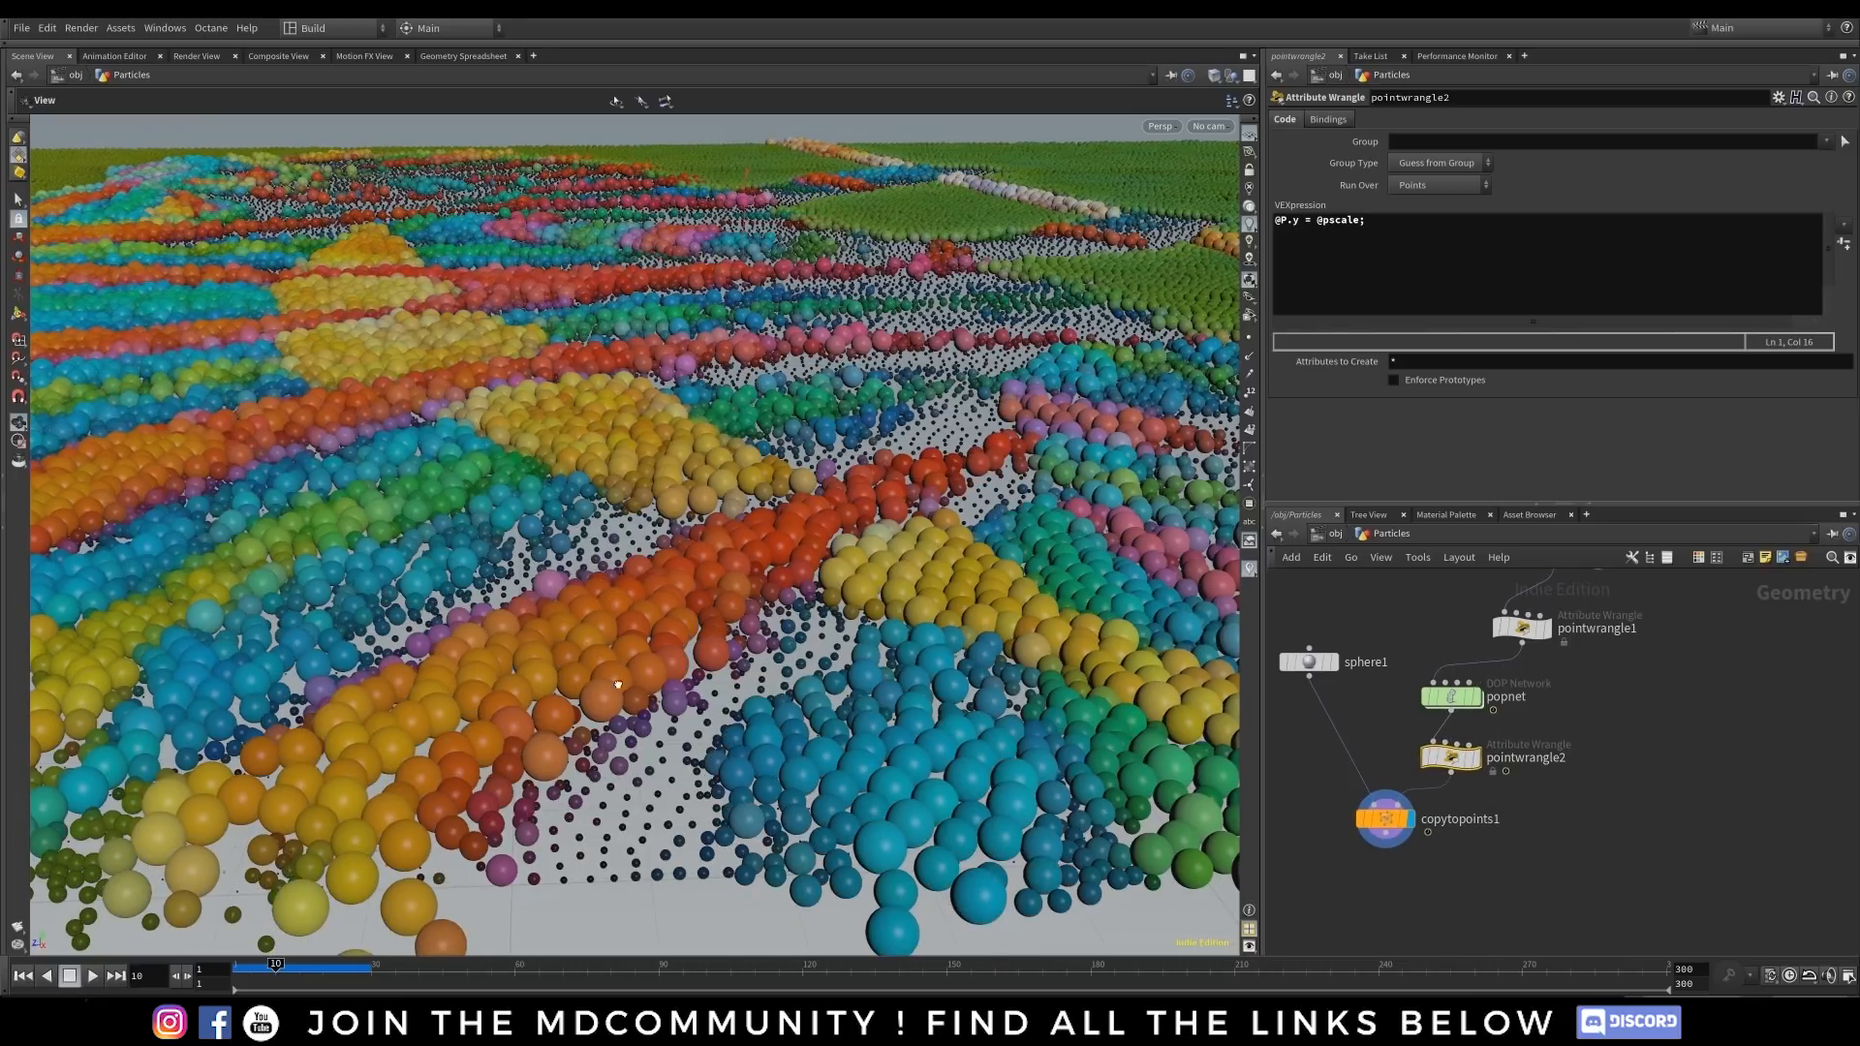
left_click_drag(618, 679, 601, 707)
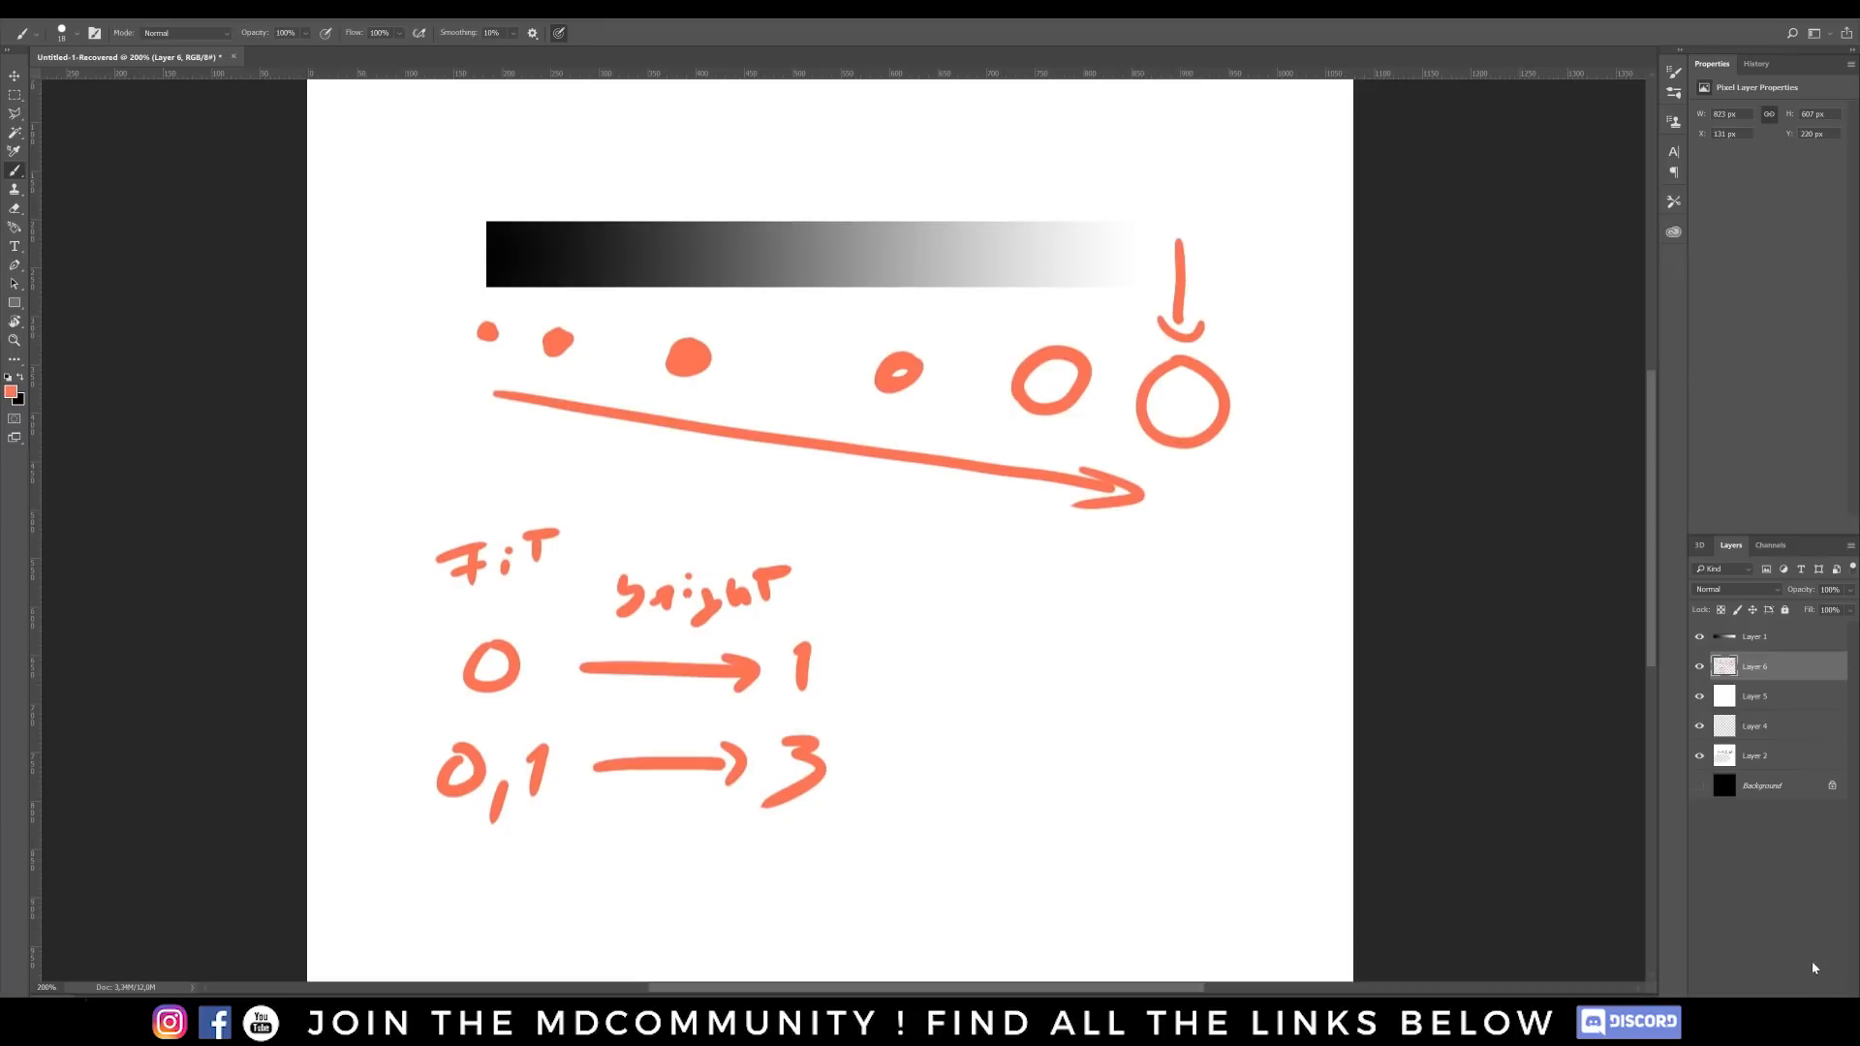
- Switch to Photoshop, add a layer with Layer 6 hidden, and sketch separate and touching pairs of large and small circles with a horizontal arrow
key("ctrl+shift+alt+n")
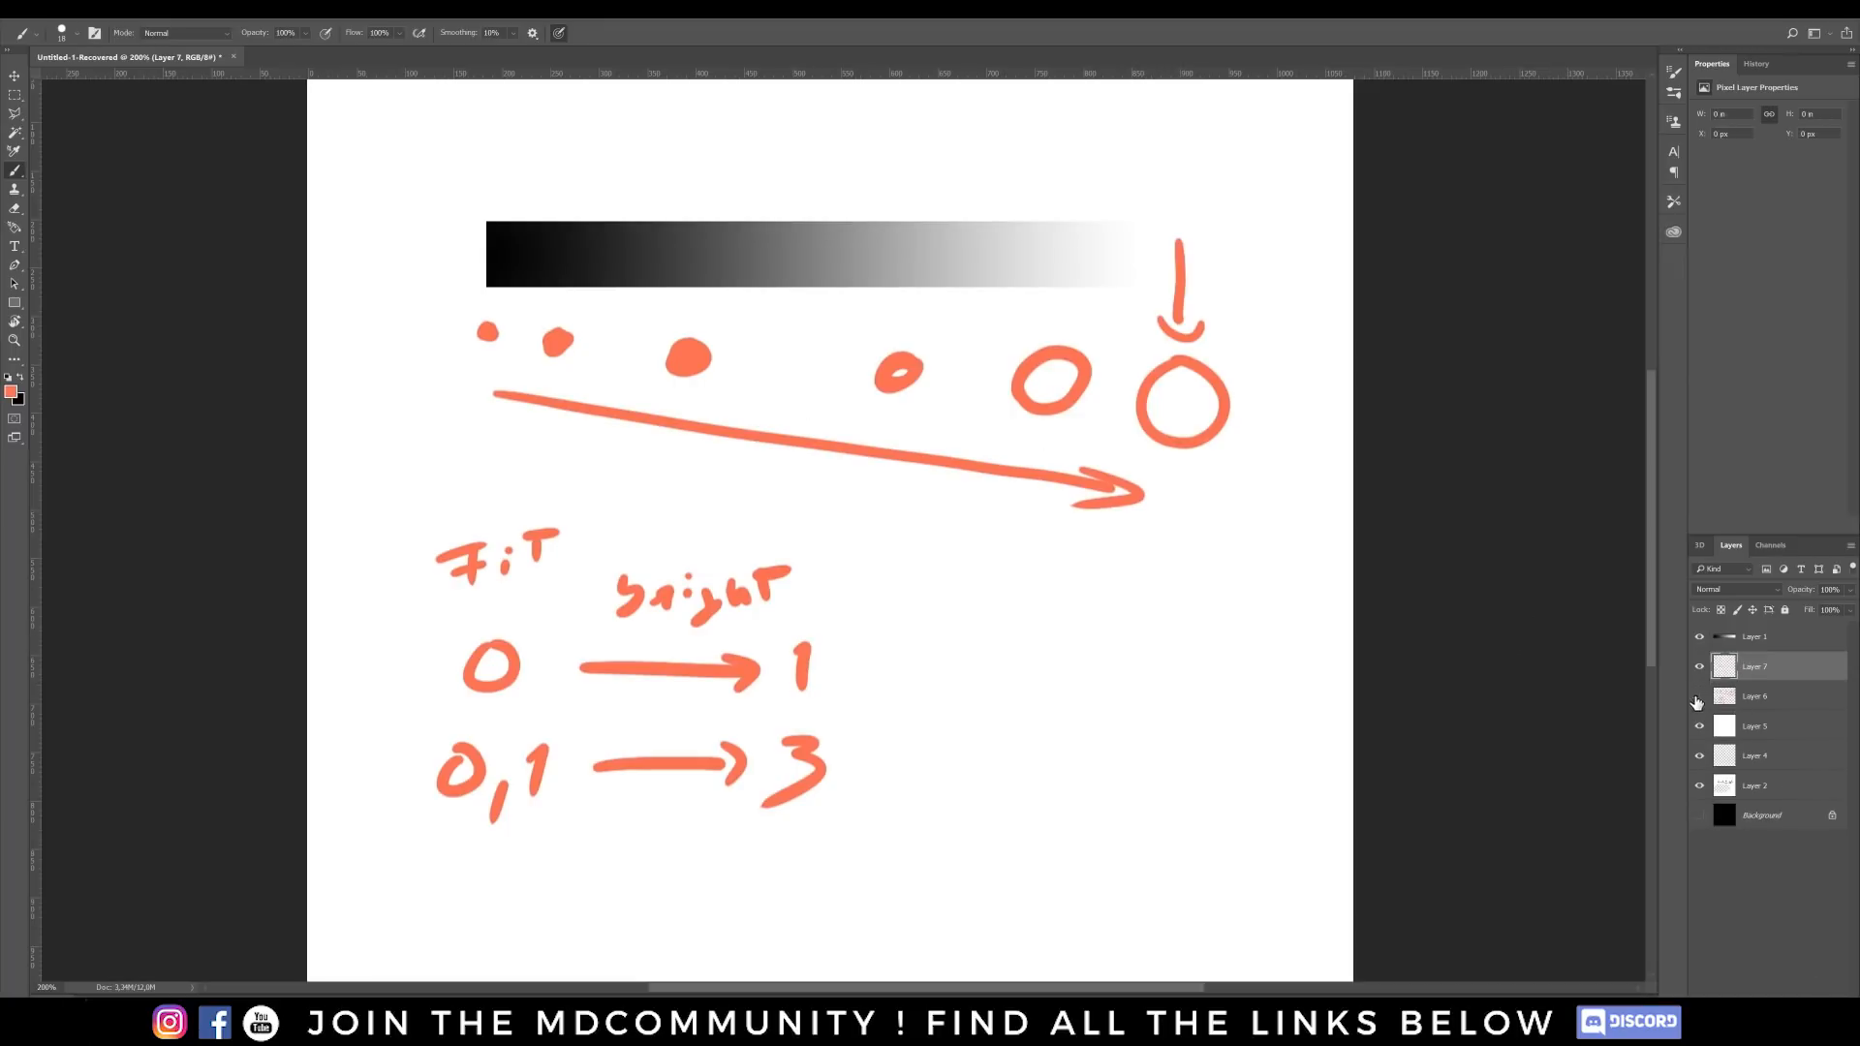
left_click(1699, 697)
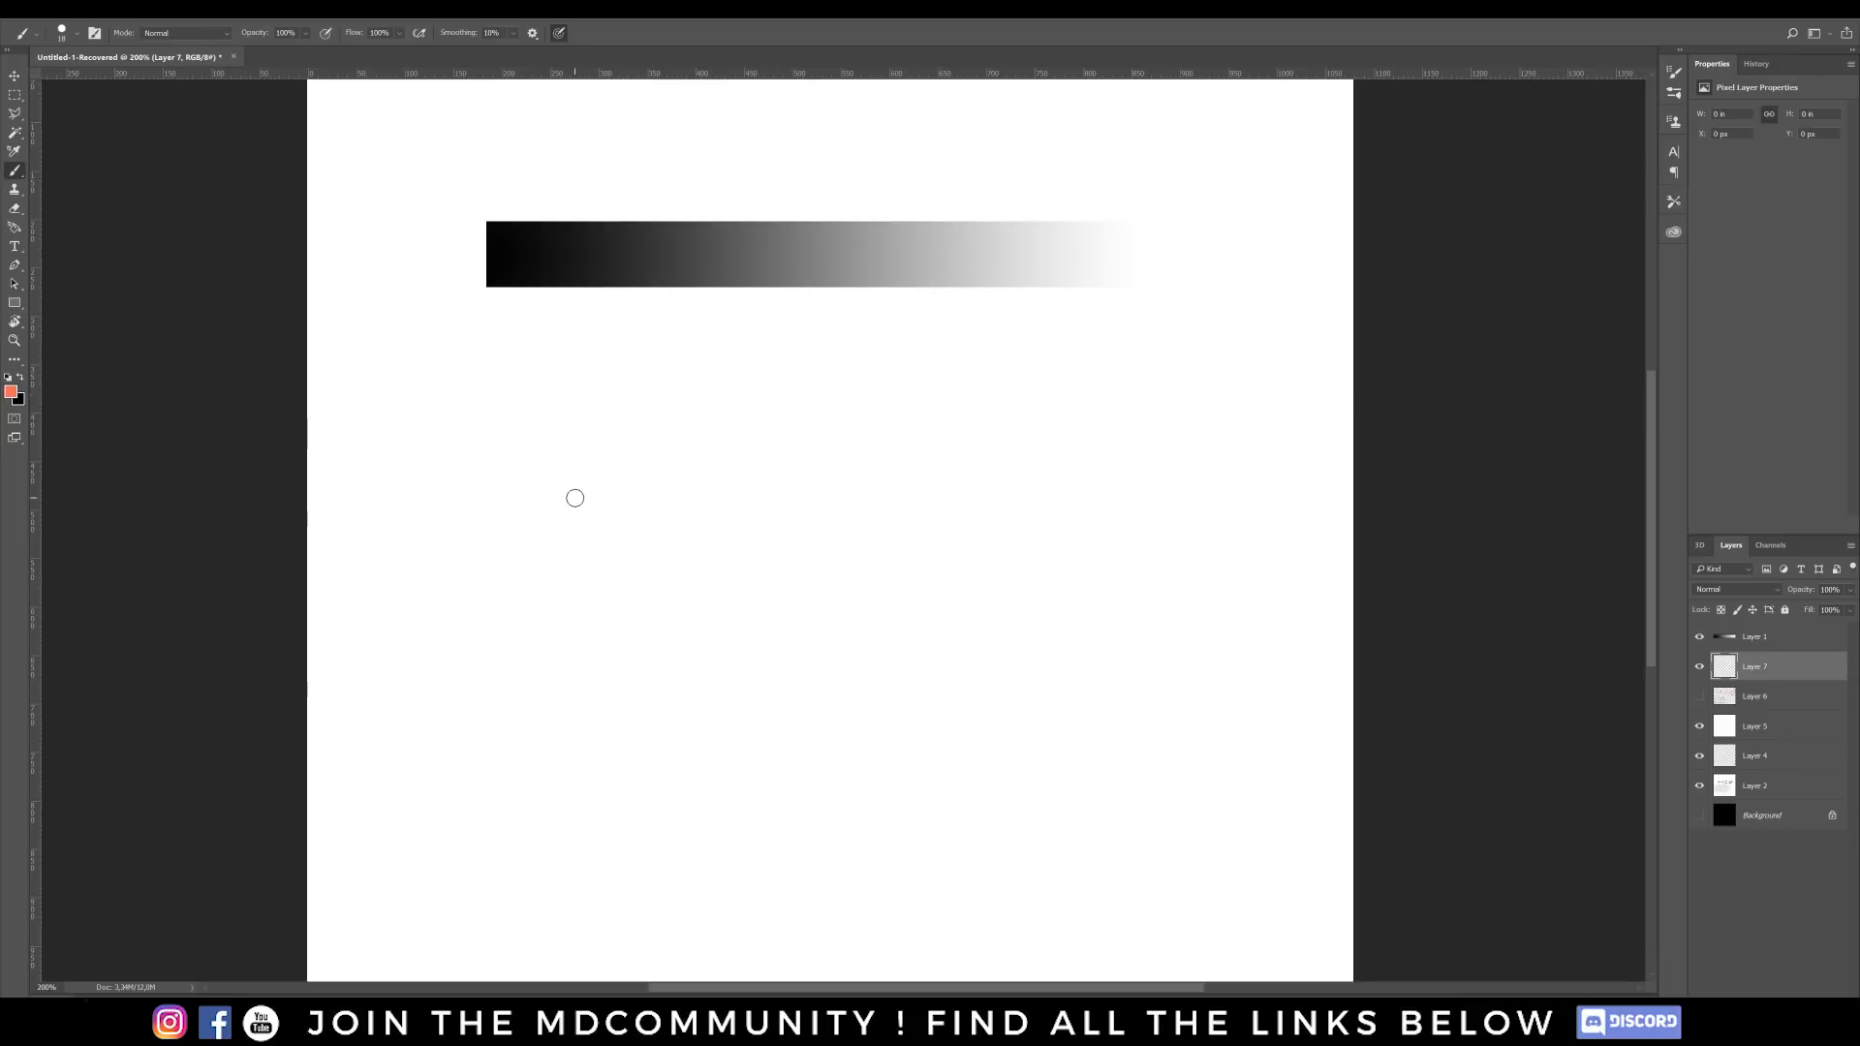
mouse_move(581, 456)
left_mouse_down()
mouse_move(630, 547)
mouse_move(538, 514)
mouse_move(604, 451)
left_mouse_up()
left_click_drag(699, 546, 712, 573)
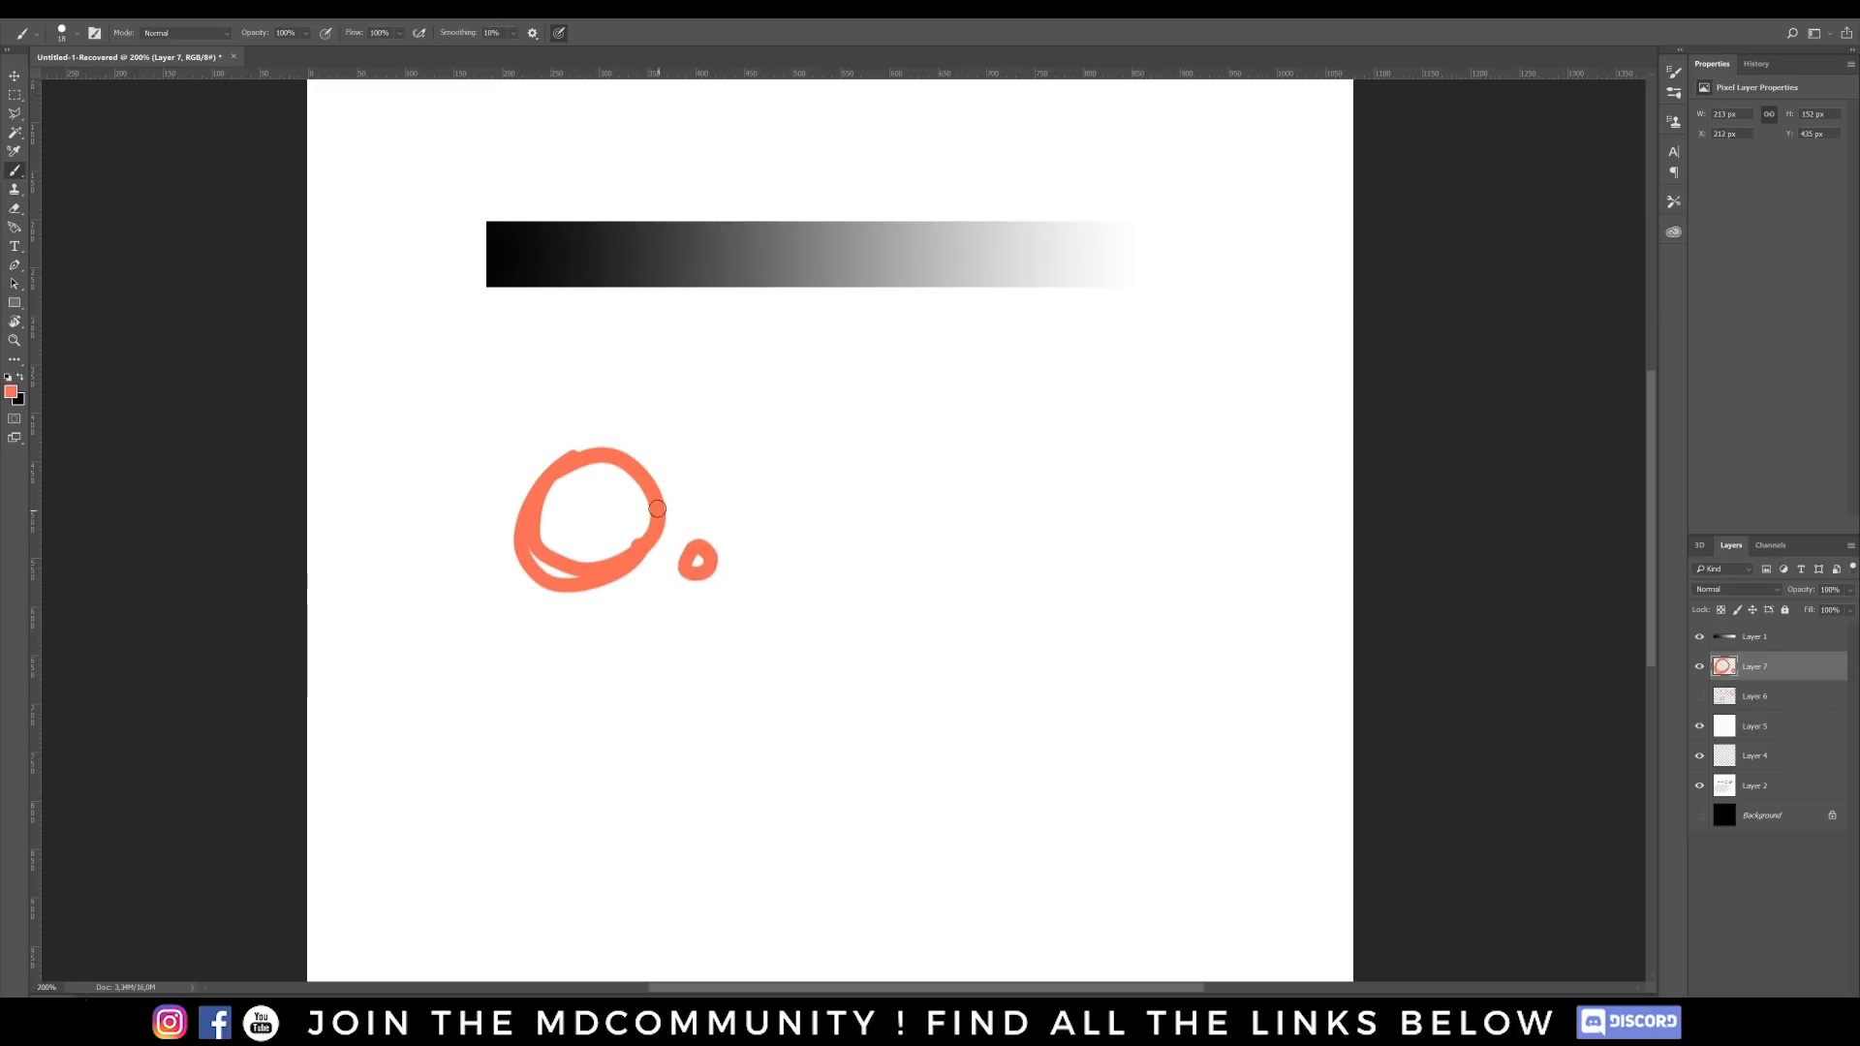
mouse_move(582, 409)
left_mouse_down()
mouse_move(808, 407)
mouse_move(778, 423)
left_mouse_up()
mouse_move(973, 503)
left_mouse_down()
mouse_move(955, 585)
mouse_move(939, 518)
mouse_move(1048, 571)
mouse_move(1026, 581)
left_mouse_up()
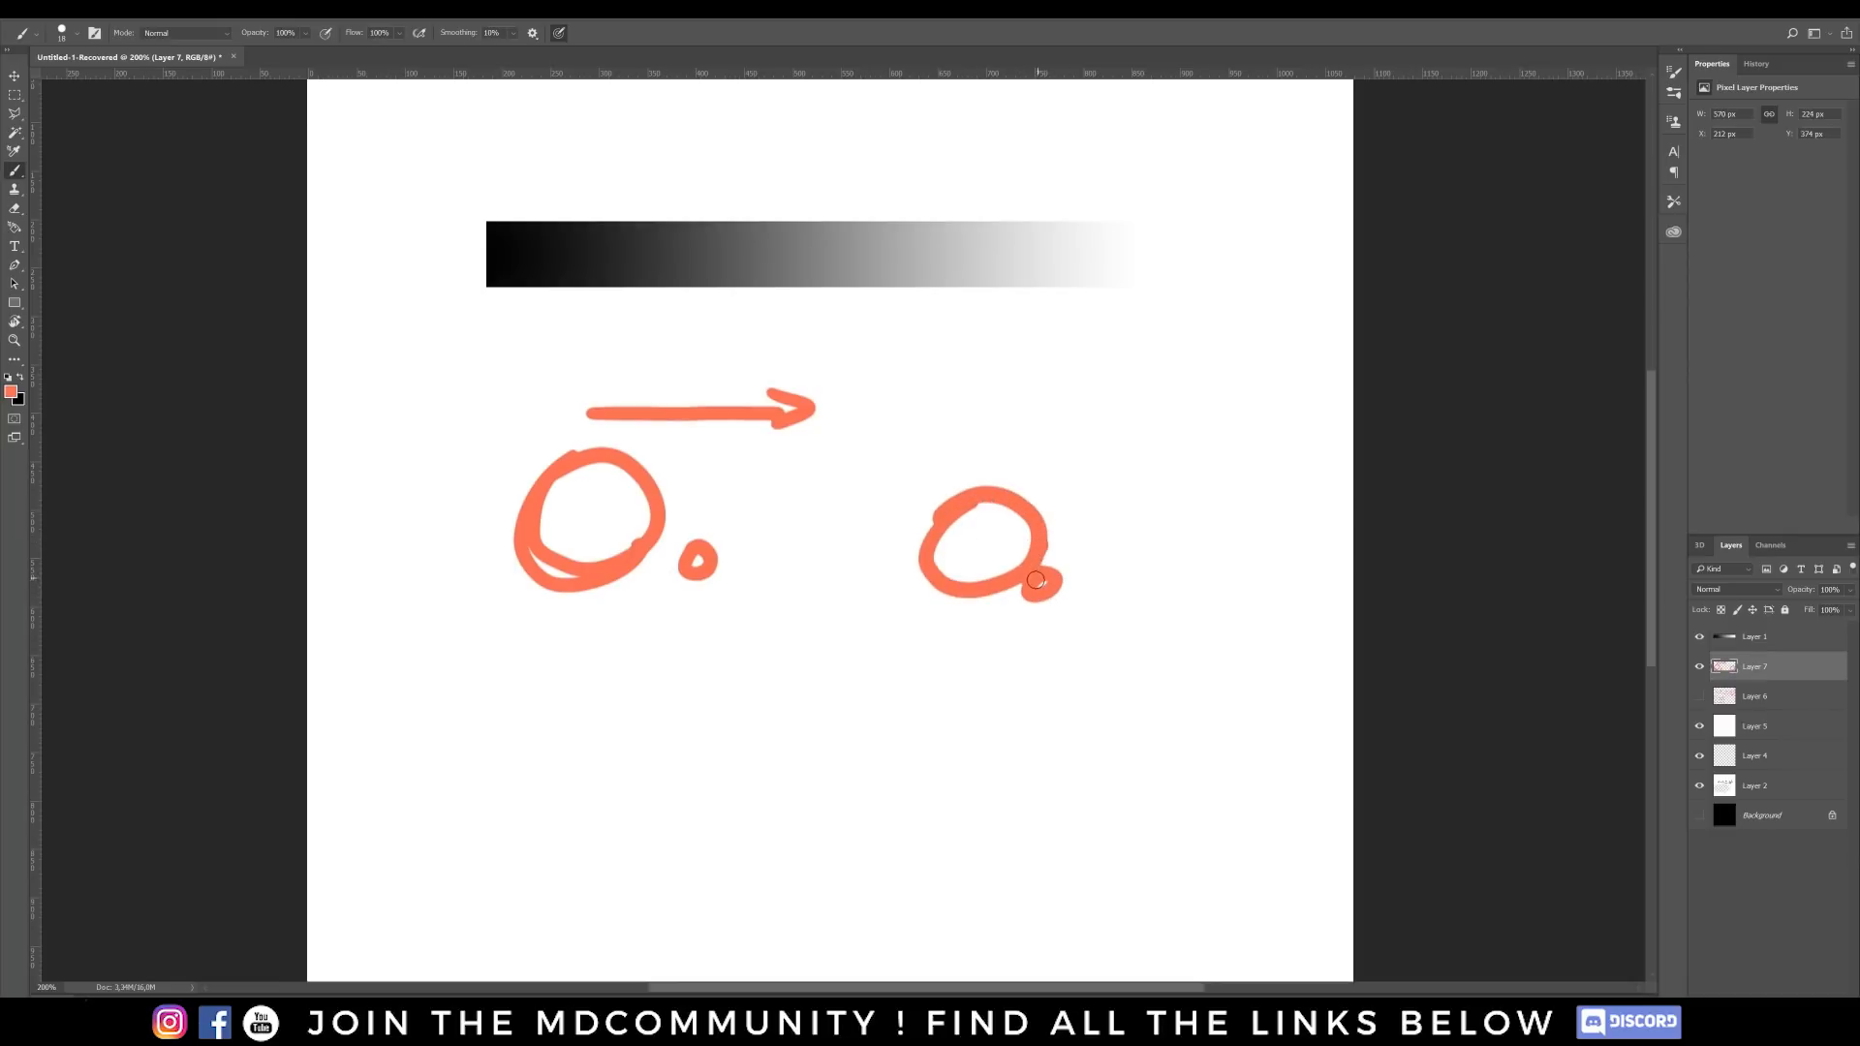
- Sketch a circle touching a dot with a diagonal arrow, another circle with rising arrows, and a ground line beneath them
mouse_move(792, 668)
left_mouse_down()
mouse_move(797, 743)
mouse_move(847, 747)
mouse_move(903, 692)
mouse_move(915, 715)
mouse_move(837, 754)
left_mouse_up()
mouse_move(1048, 713)
left_mouse_down()
mouse_move(1064, 722)
mouse_move(1114, 675)
left_mouse_up()
mouse_move(1101, 660)
left_mouse_down()
mouse_move(1150, 655)
mouse_move(1146, 680)
left_mouse_up()
mouse_move(1196, 620)
left_mouse_down()
mouse_move(1223, 599)
mouse_move(1230, 627)
left_mouse_up()
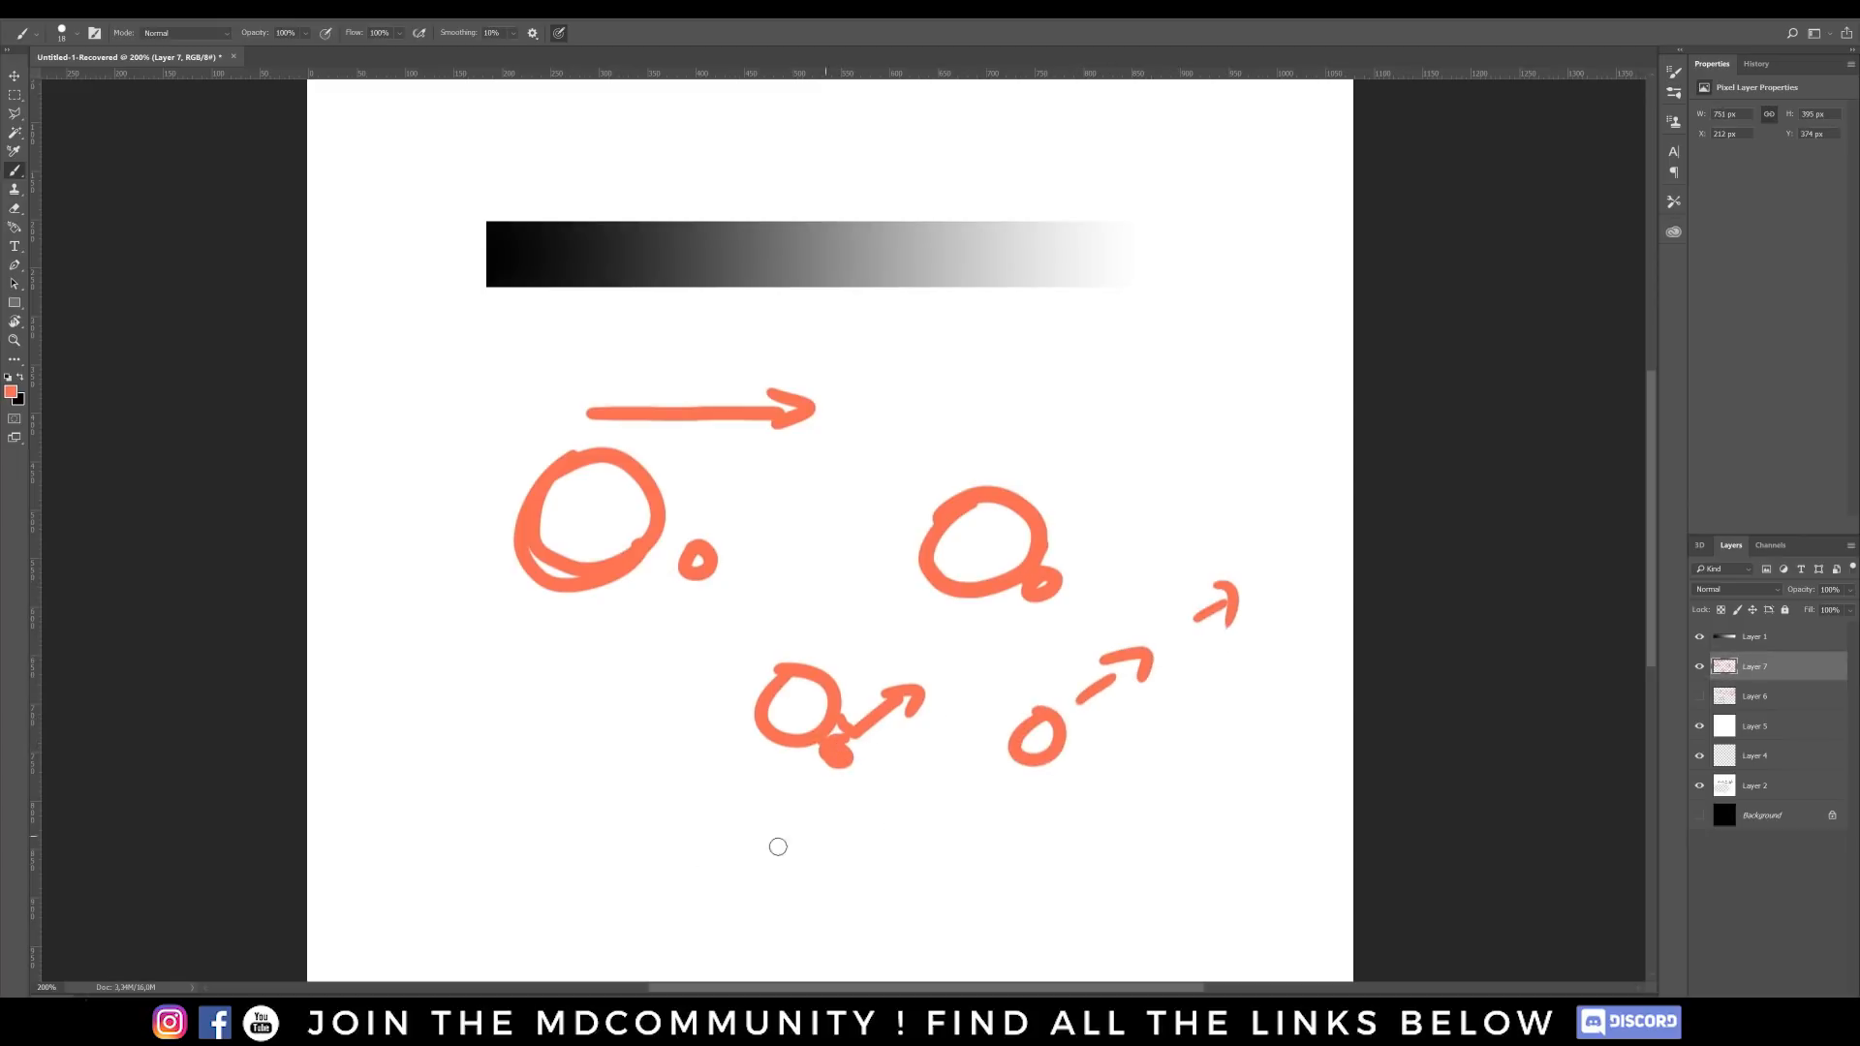
left_click_drag(810, 819, 1366, 793)
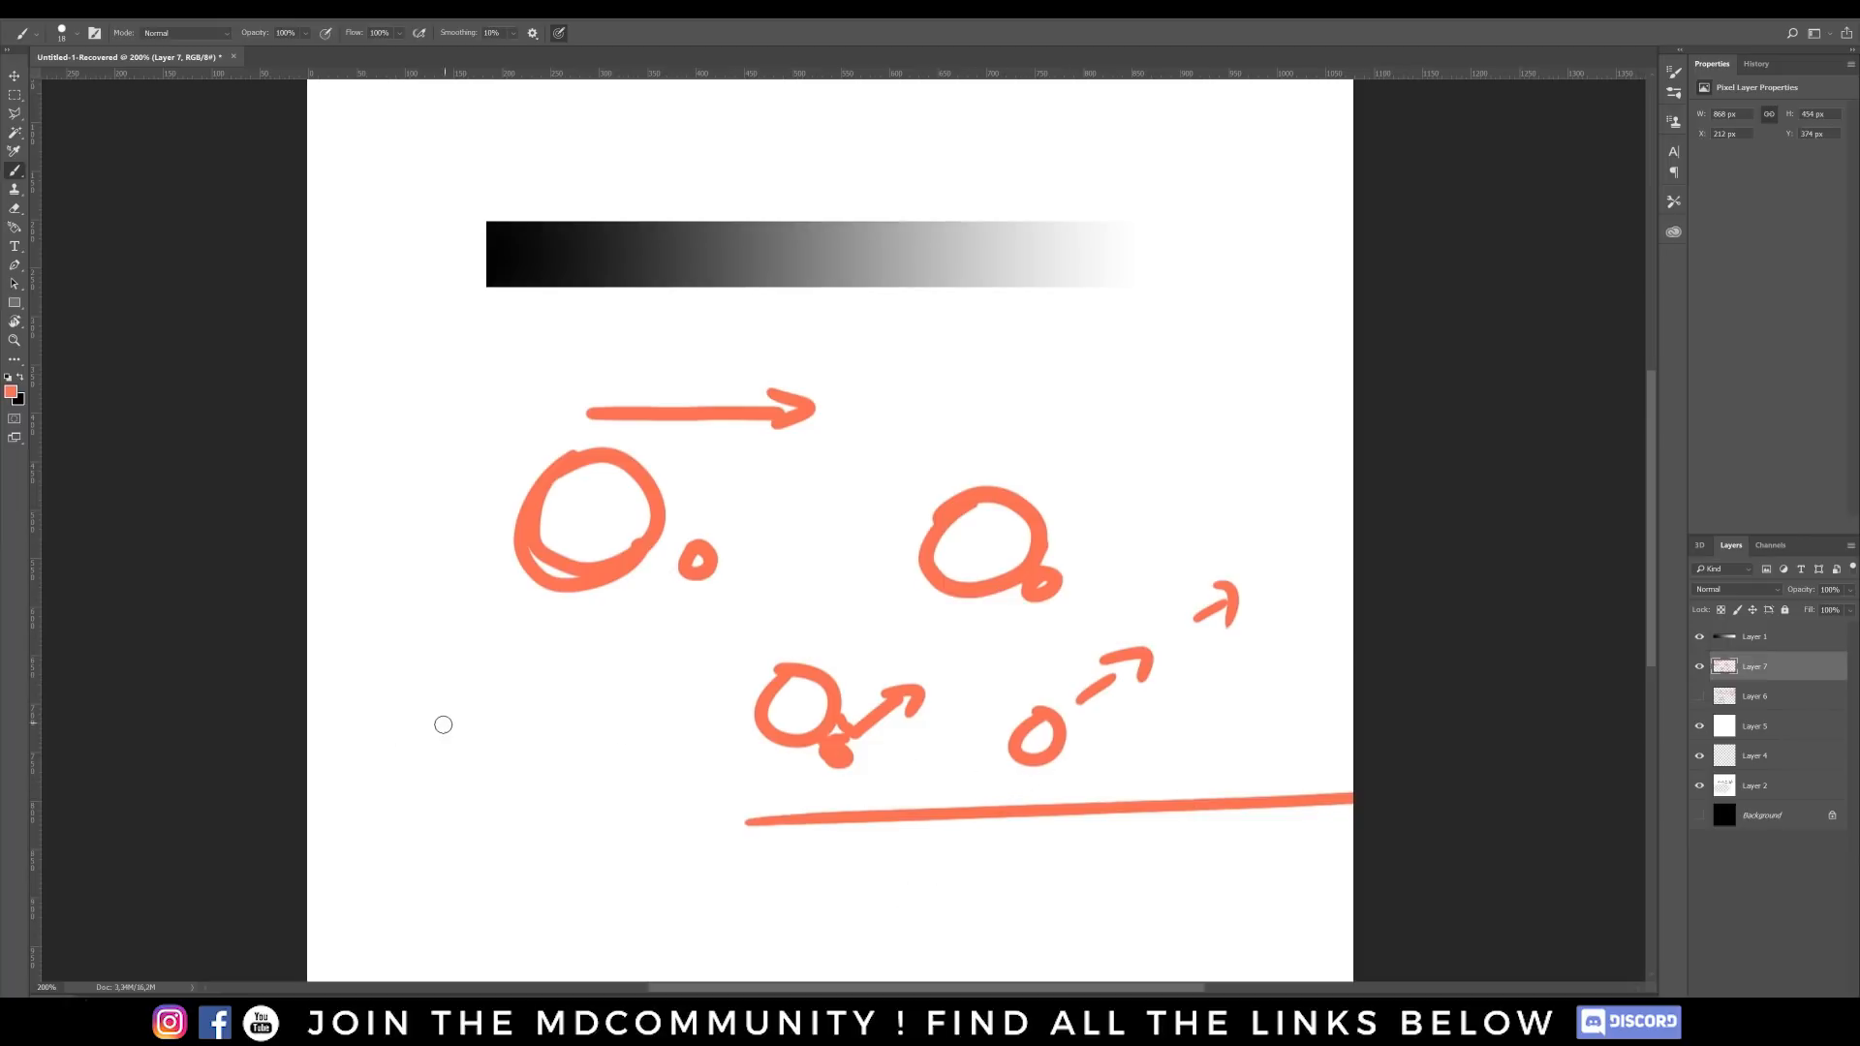
- Sketch differently sized circles around a second ground line, and add a new layer with Layer 7 hidden
mouse_move(451, 635)
left_mouse_down()
mouse_move(369, 728)
mouse_move(461, 630)
left_mouse_up()
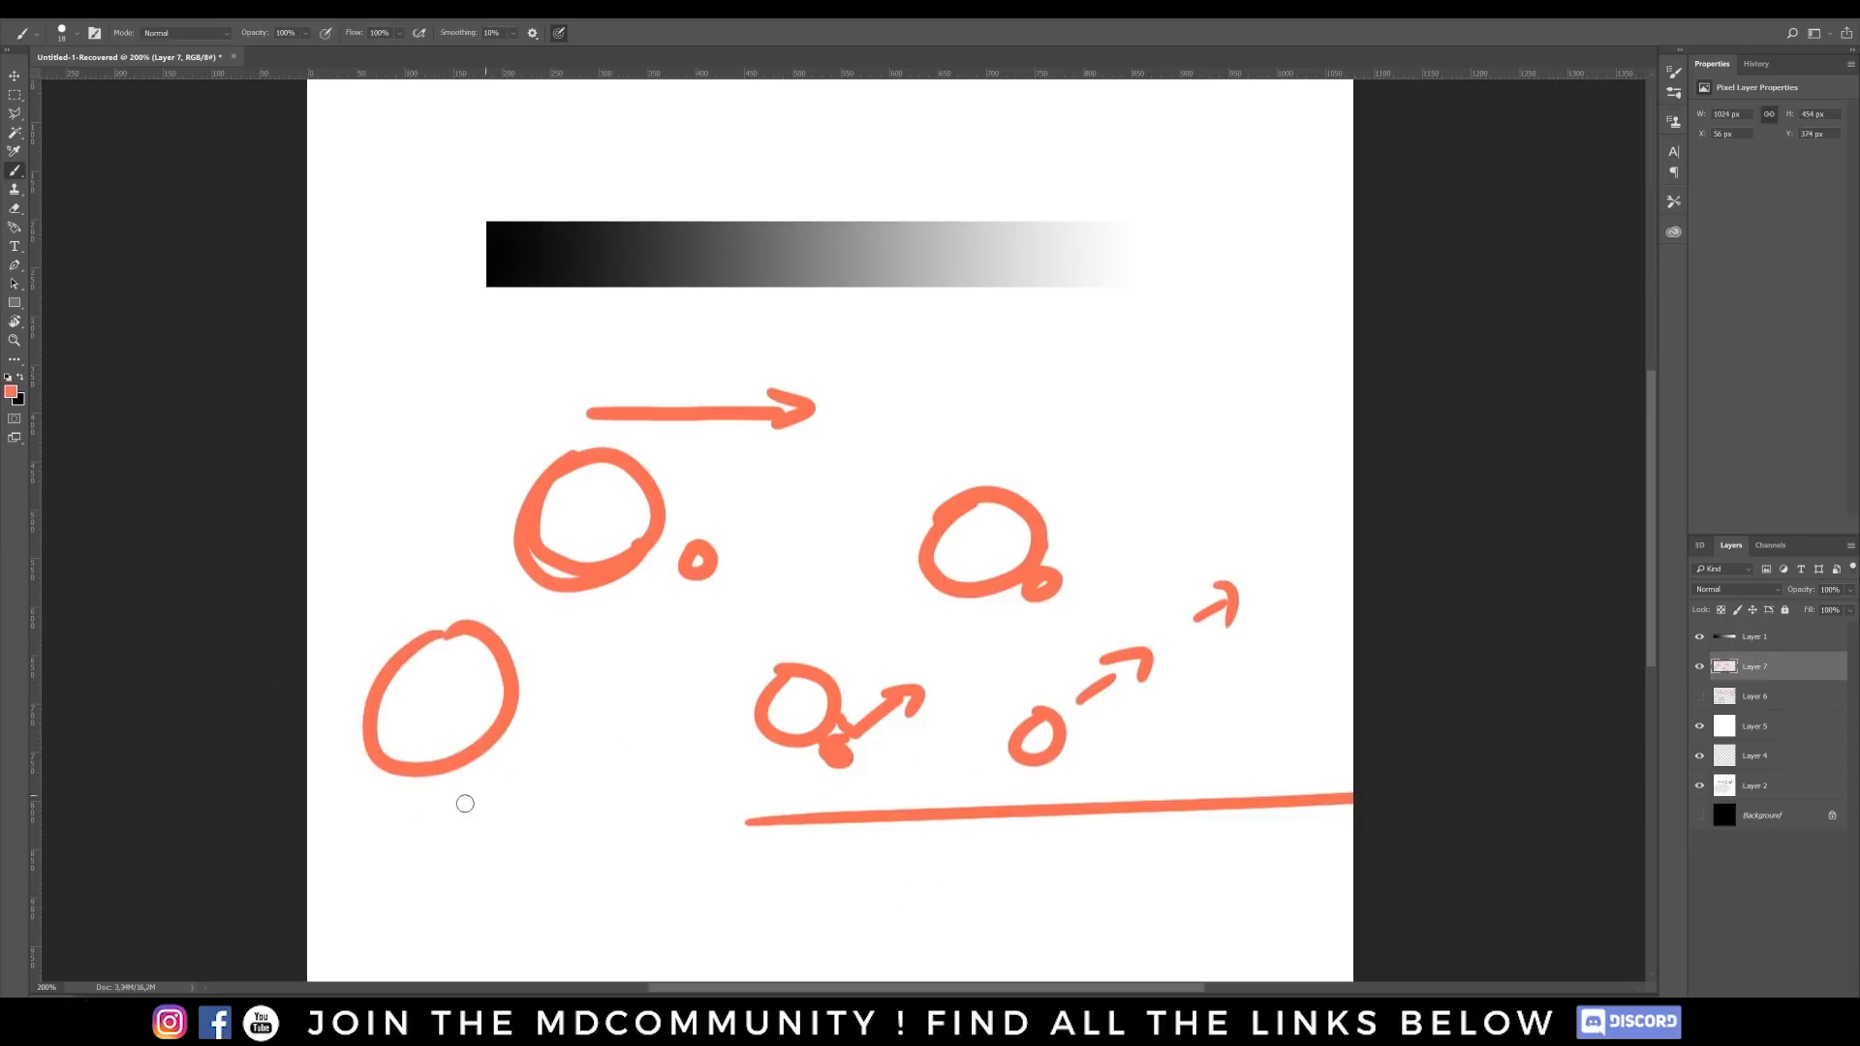
left_click_drag(347, 855, 753, 843)
left_click_drag(490, 822, 504, 826)
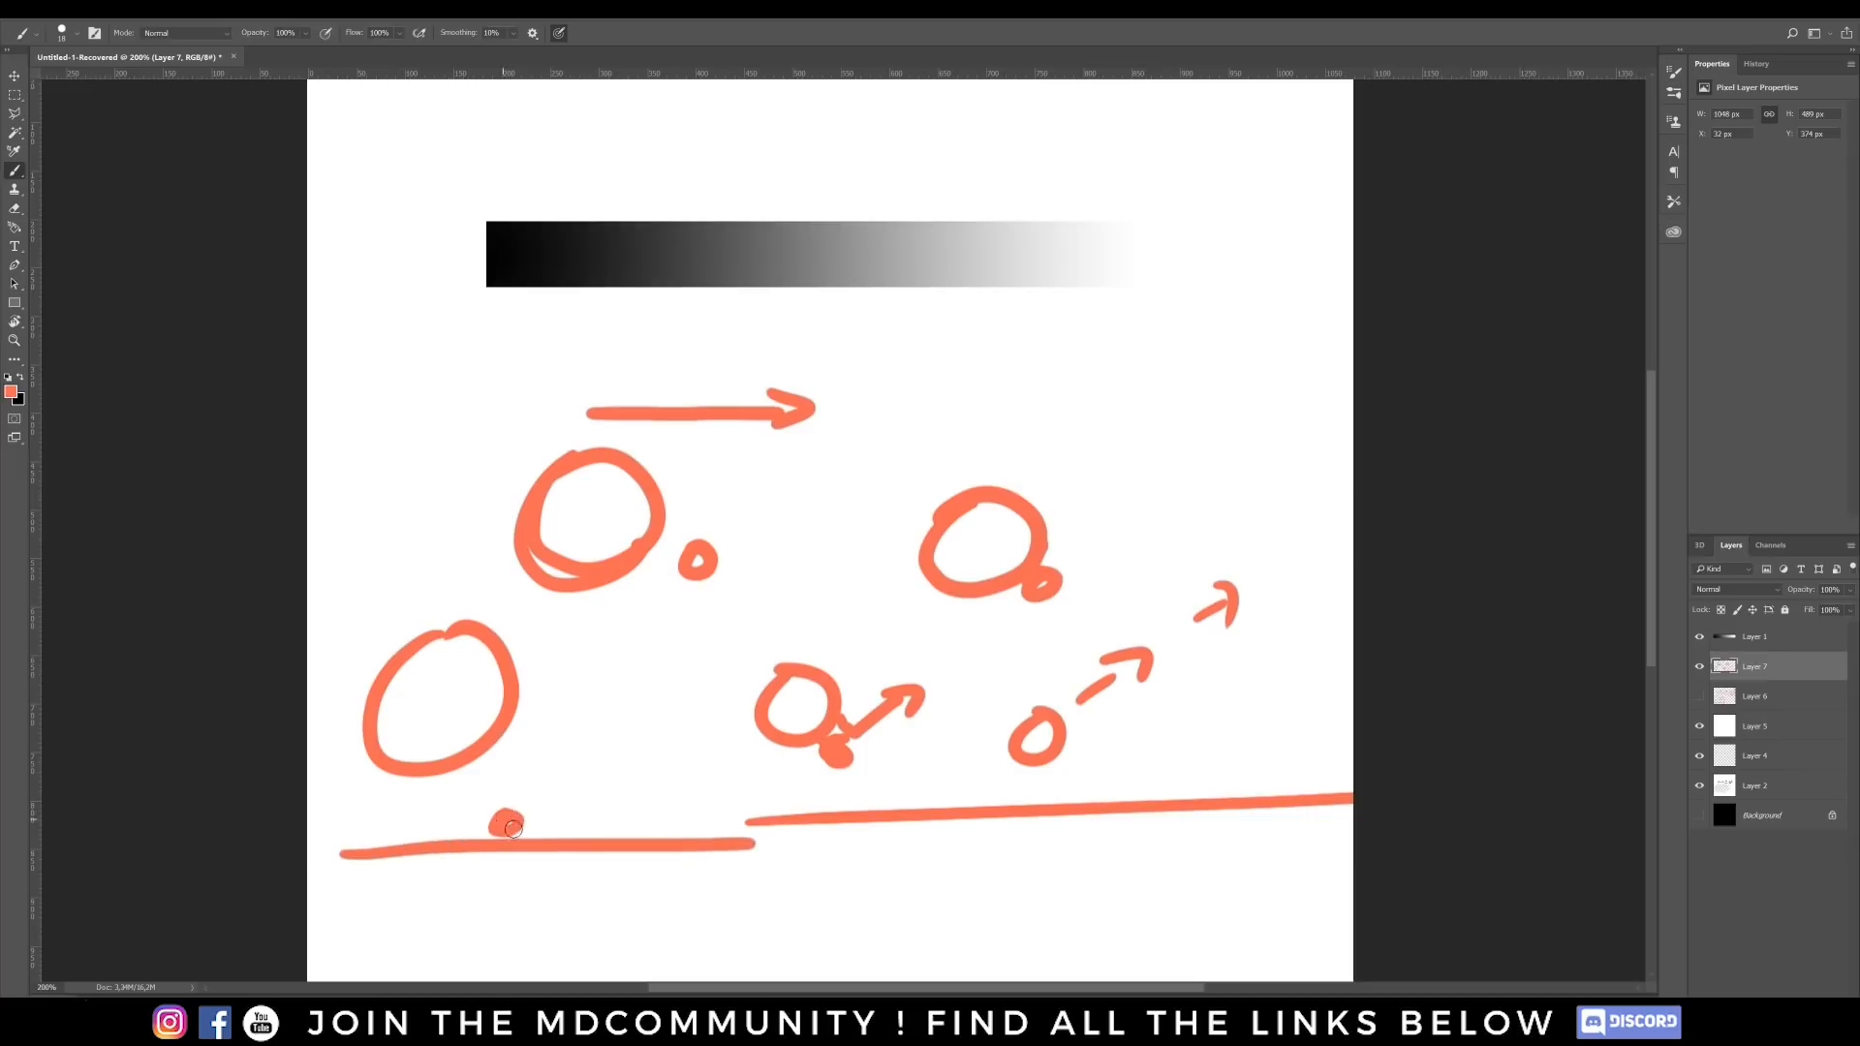
left_click_drag(611, 756, 589, 772)
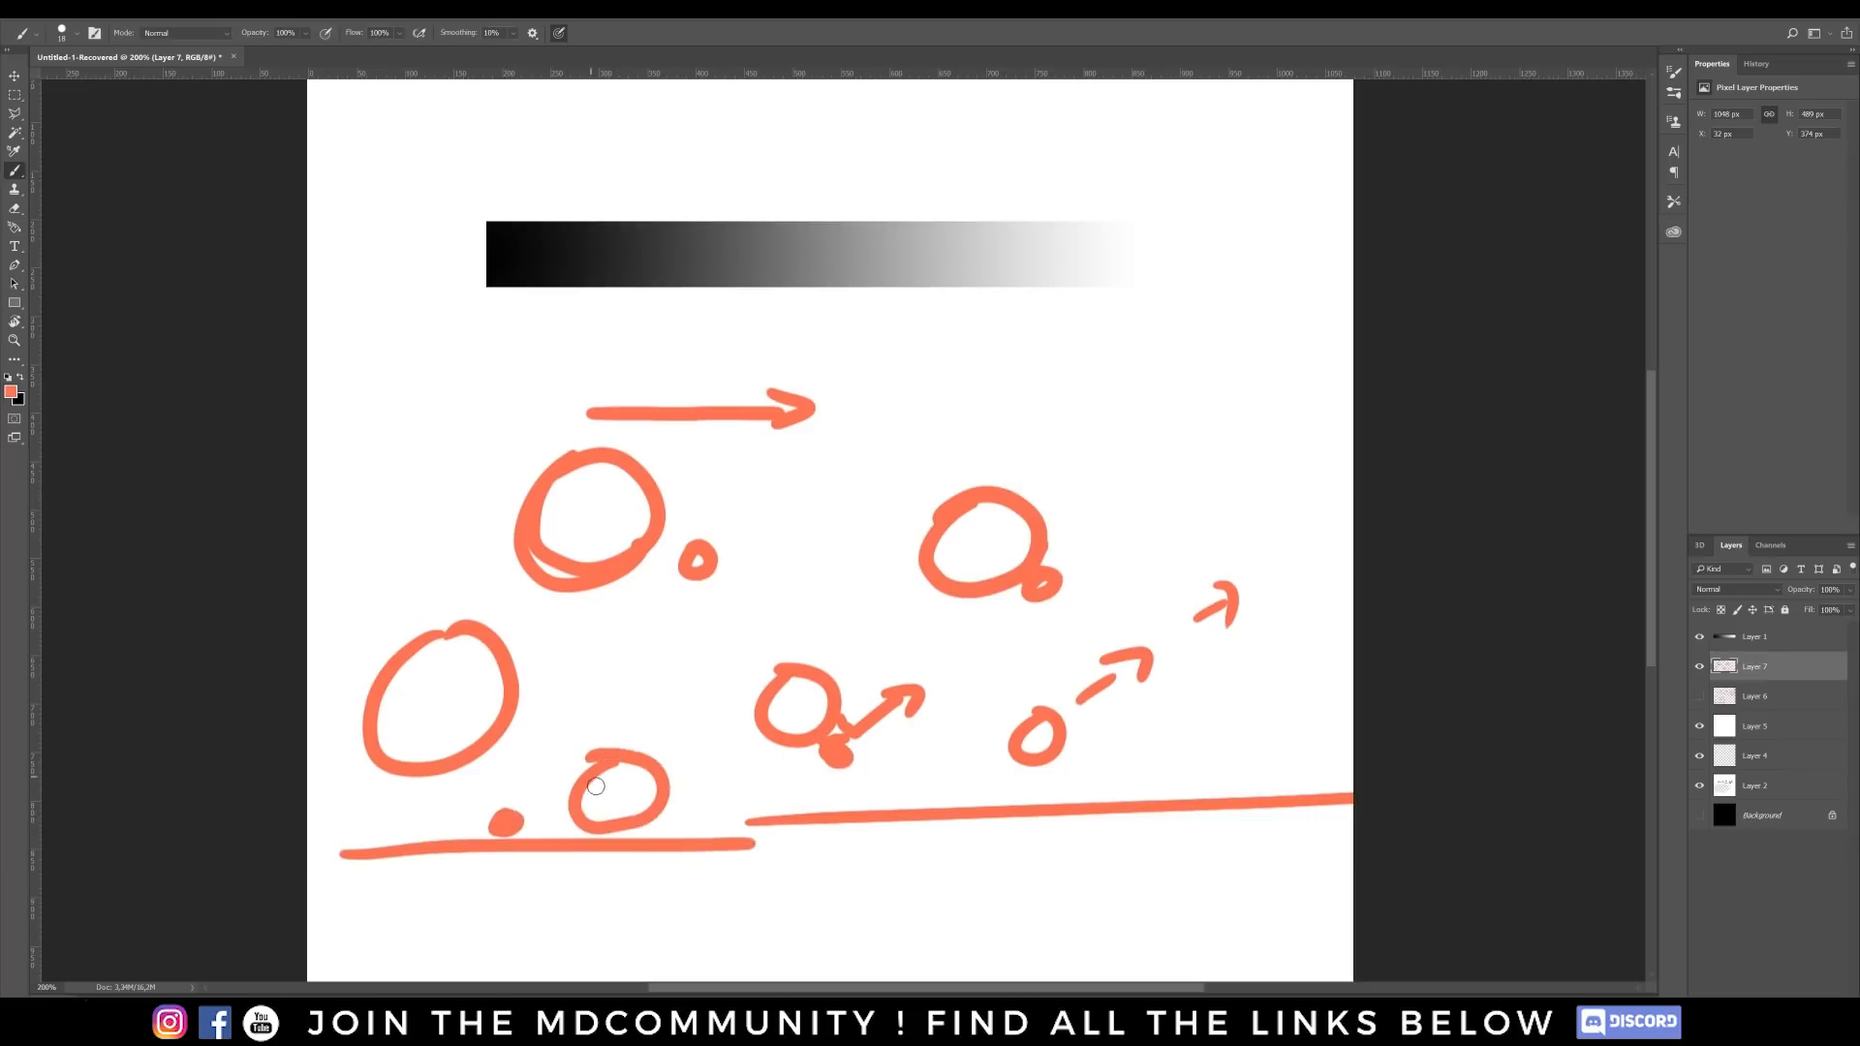
mouse_move(720, 671)
left_mouse_down()
mouse_move(747, 672)
mouse_move(715, 647)
left_mouse_up()
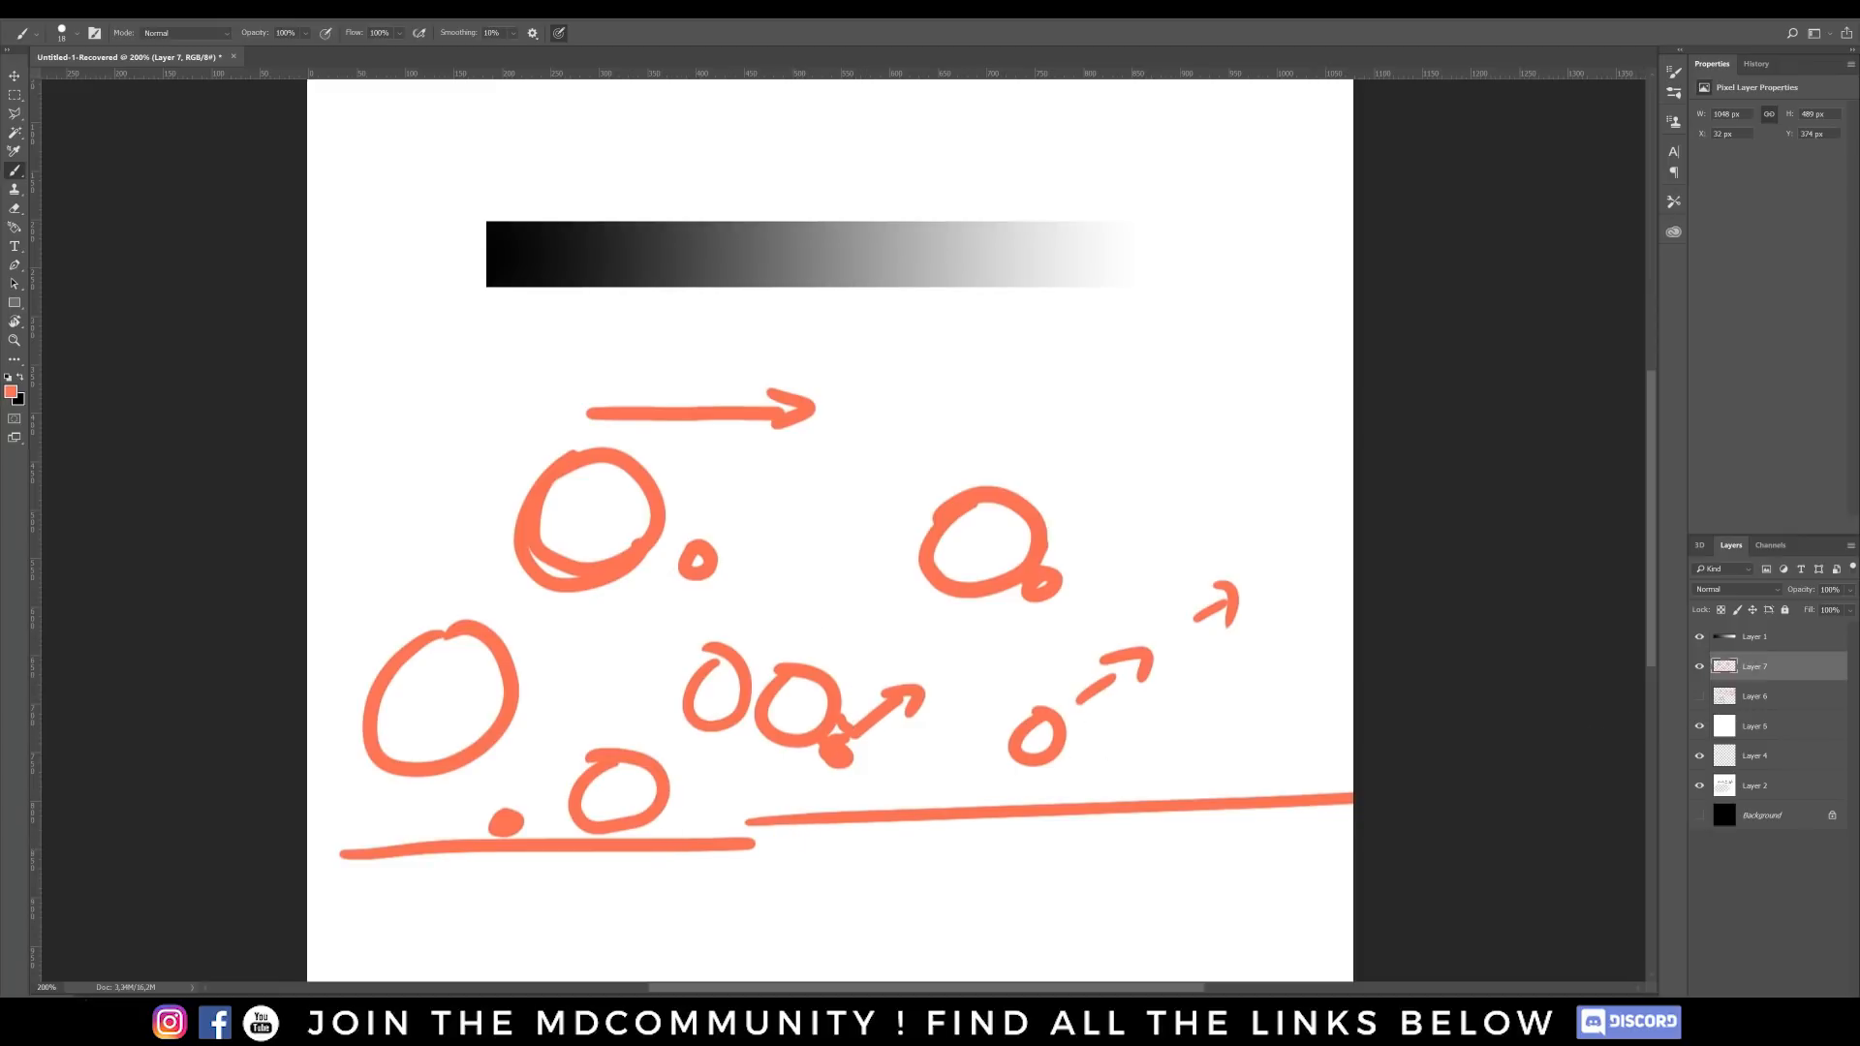
key("ctrl+shift+alt+n")
left_click(1699, 697)
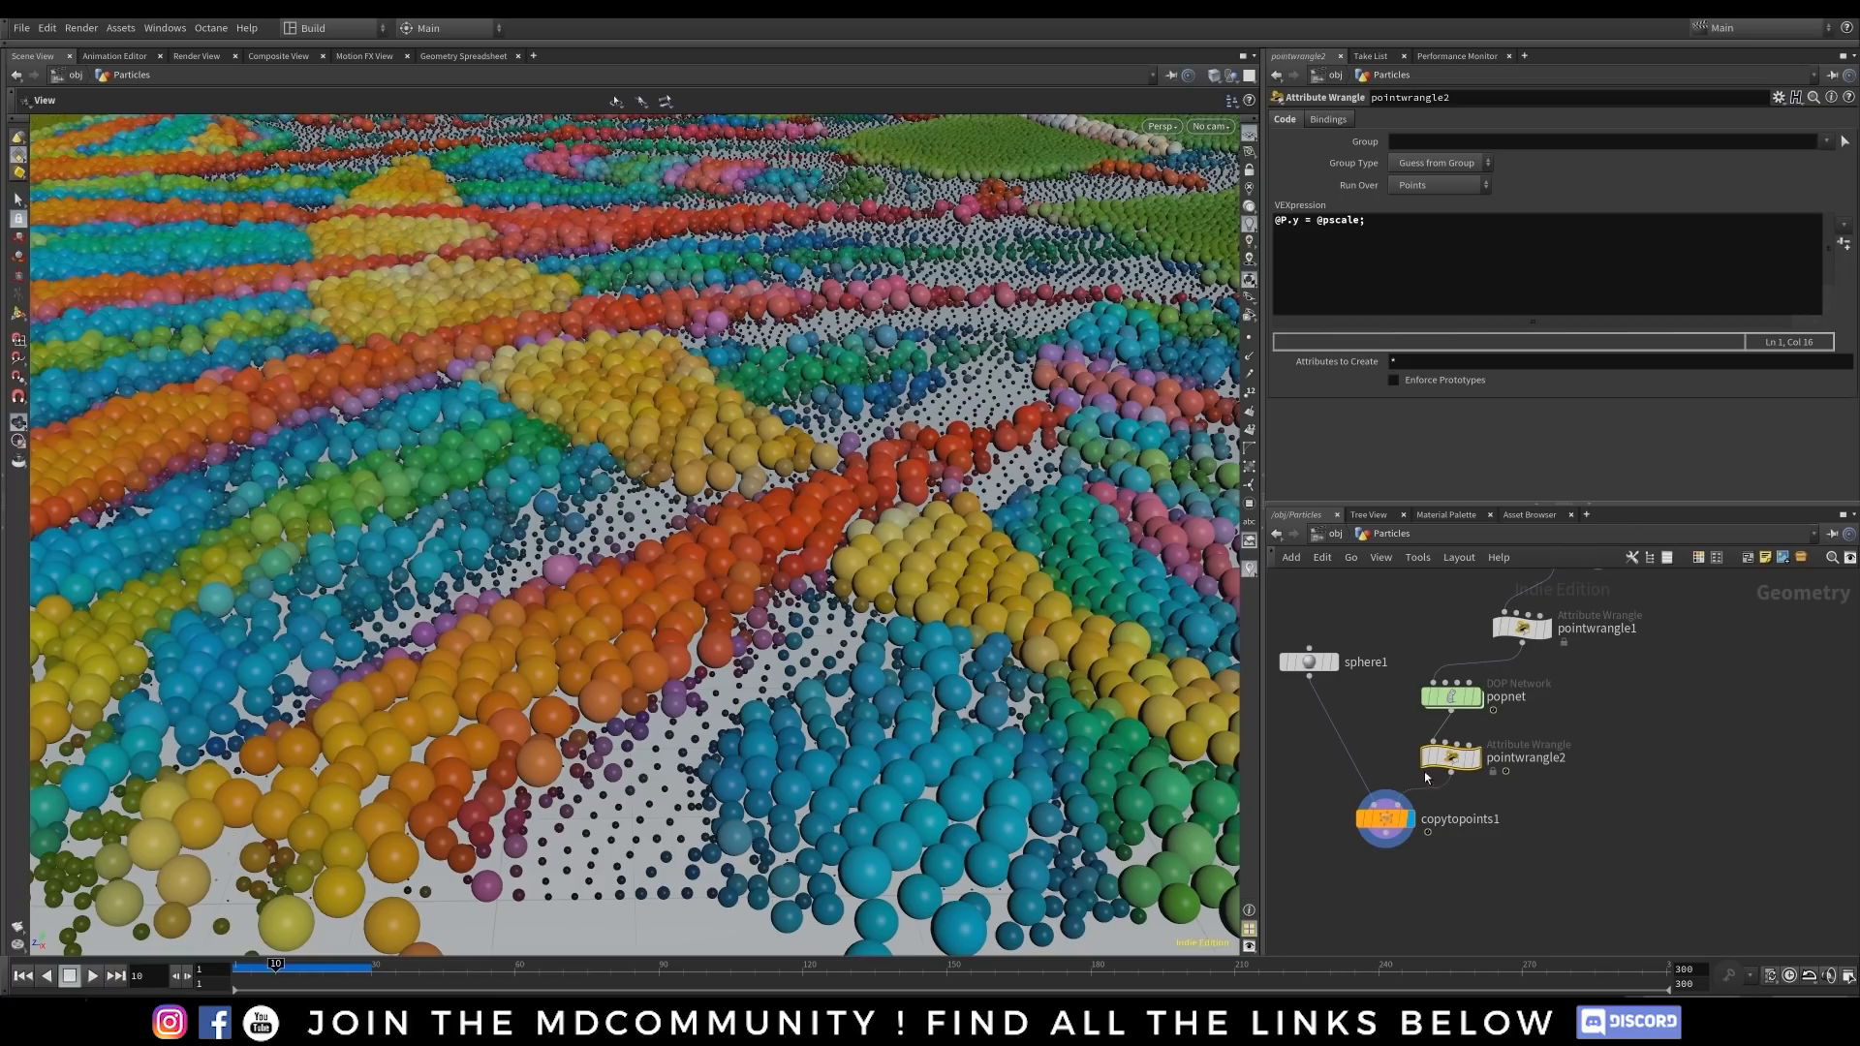
- Switch to Houdini and line up pointwrangle1, popnet and pointwrangle2 in the network
left_click_drag(1459, 701, 1482, 701)
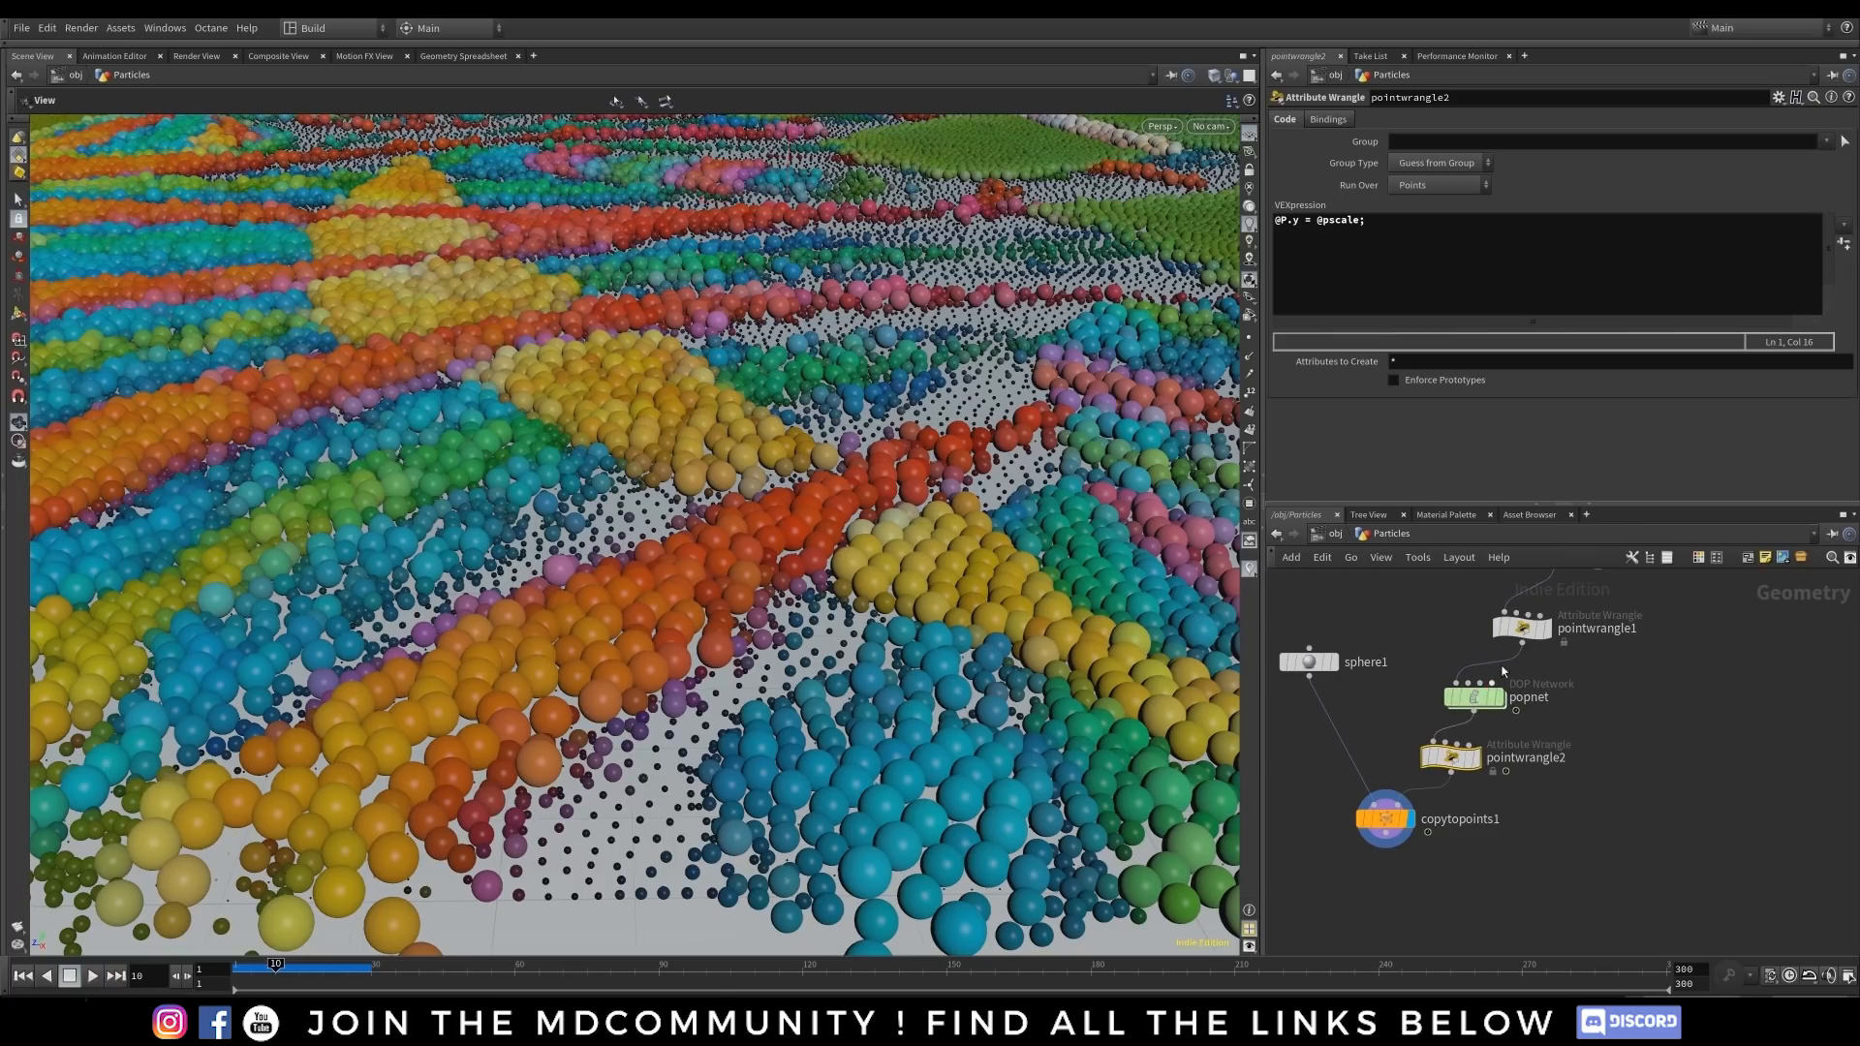
left_click_drag(1521, 630, 1495, 625)
left_click_drag(1475, 706, 1452, 758)
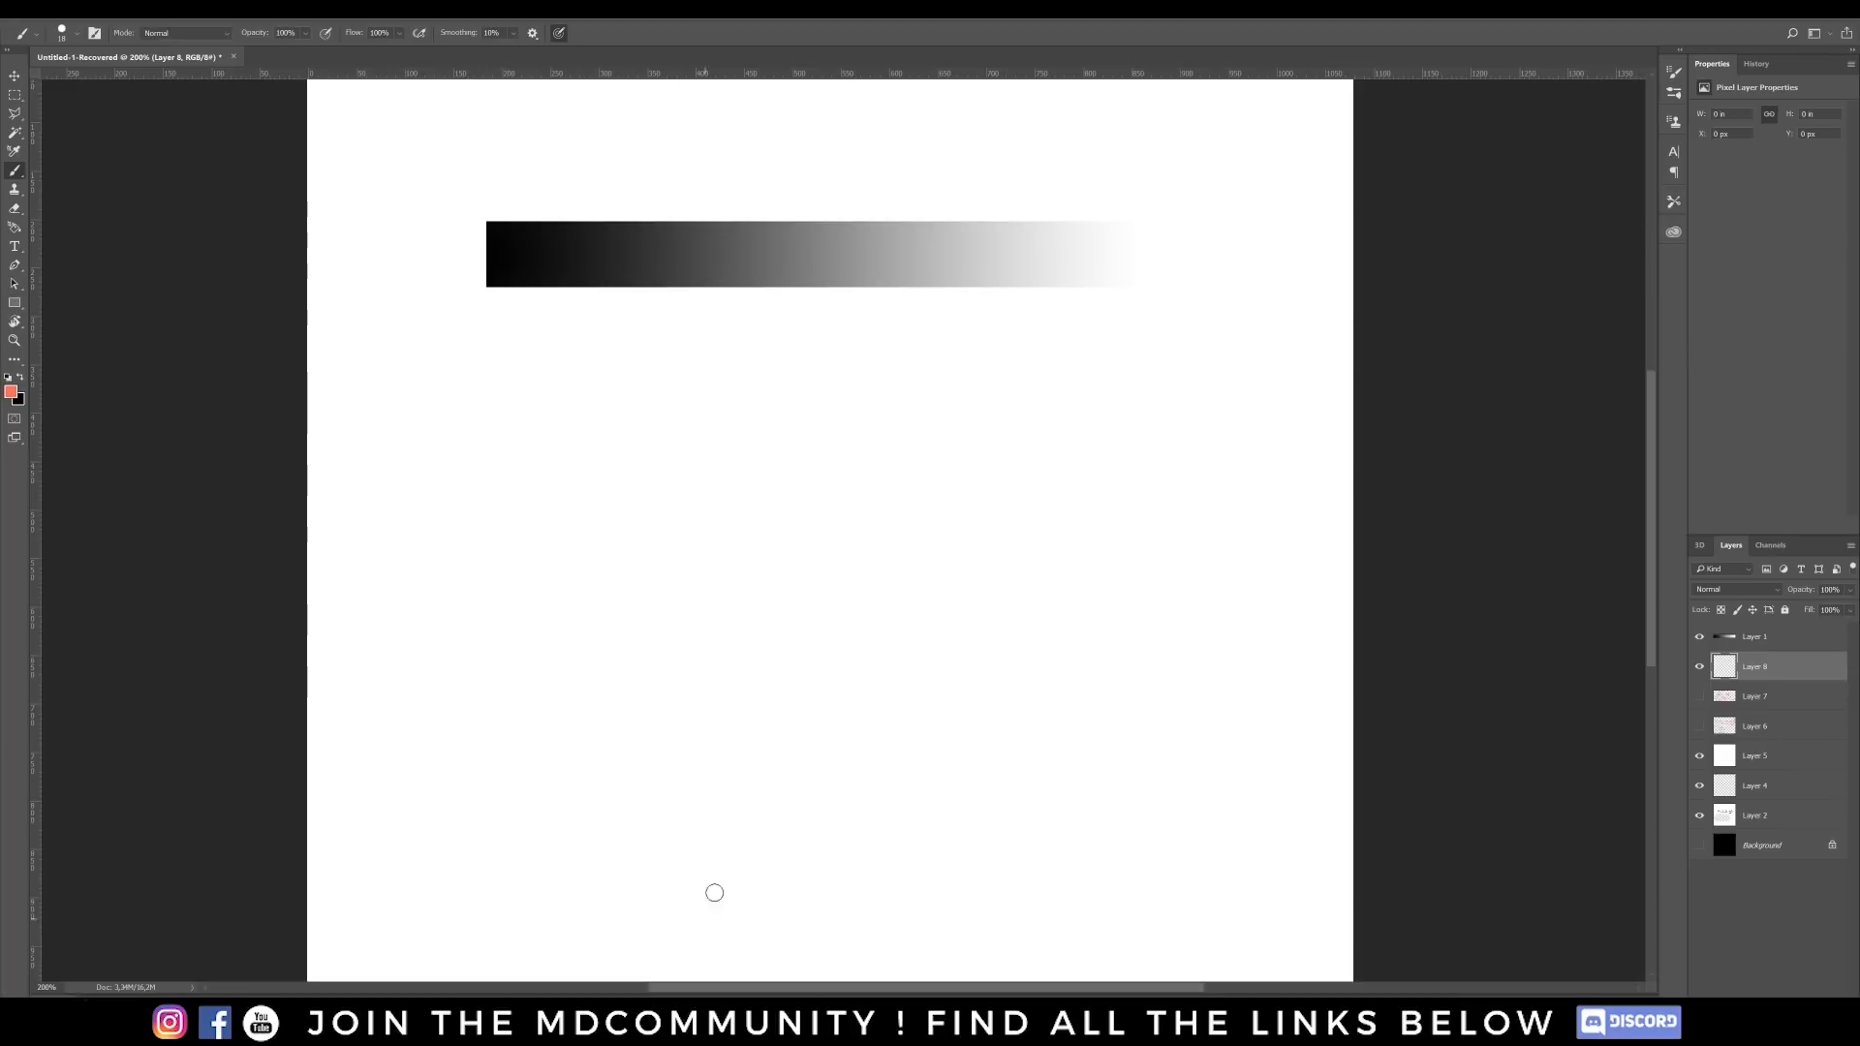
- Switch to Photoshop and sketch four differently sized circles centred on a straight horizontal line, with small sideways arrows between them
mouse_move(560, 411)
left_mouse_down()
mouse_move(572, 540)
mouse_move(582, 412)
mouse_move(543, 414)
left_mouse_up()
left_click(353, 480)
left_click_drag(350, 482, 1153, 490, "shift")
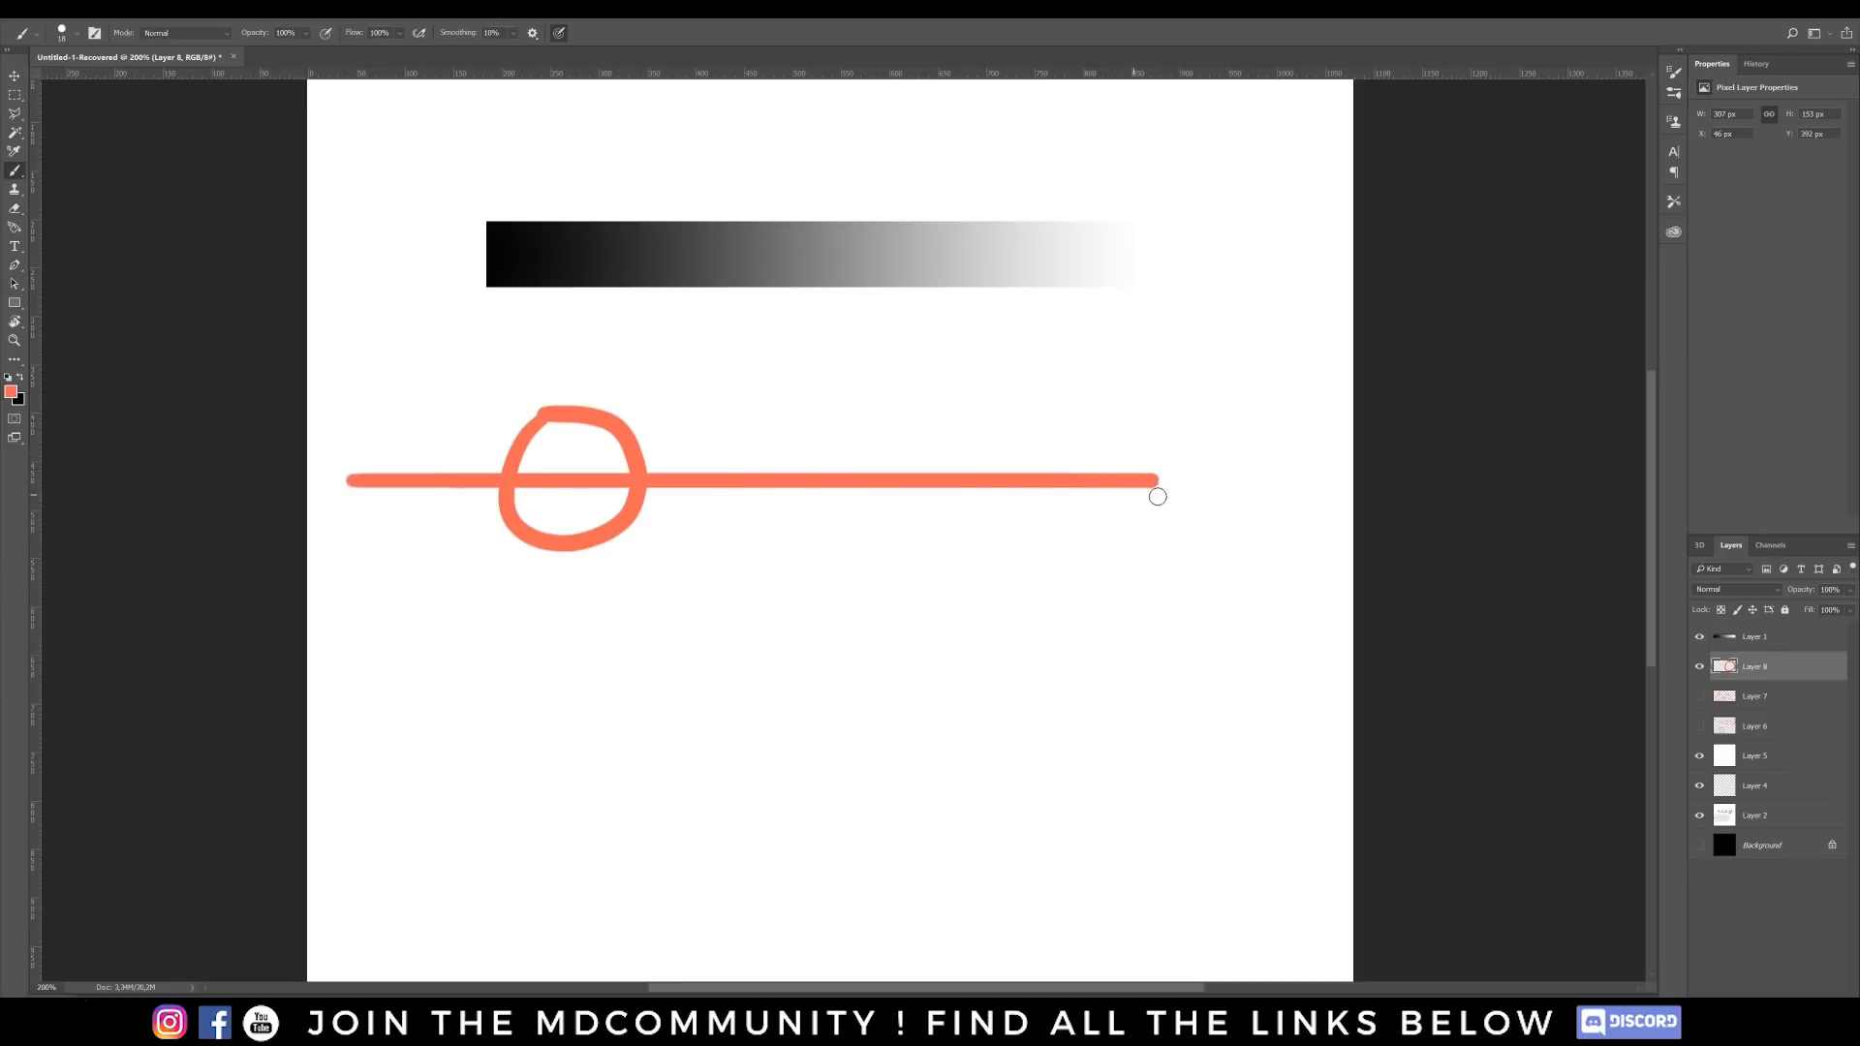
mouse_move(718, 449)
left_mouse_down()
mouse_move(712, 526)
mouse_move(681, 485)
left_mouse_up()
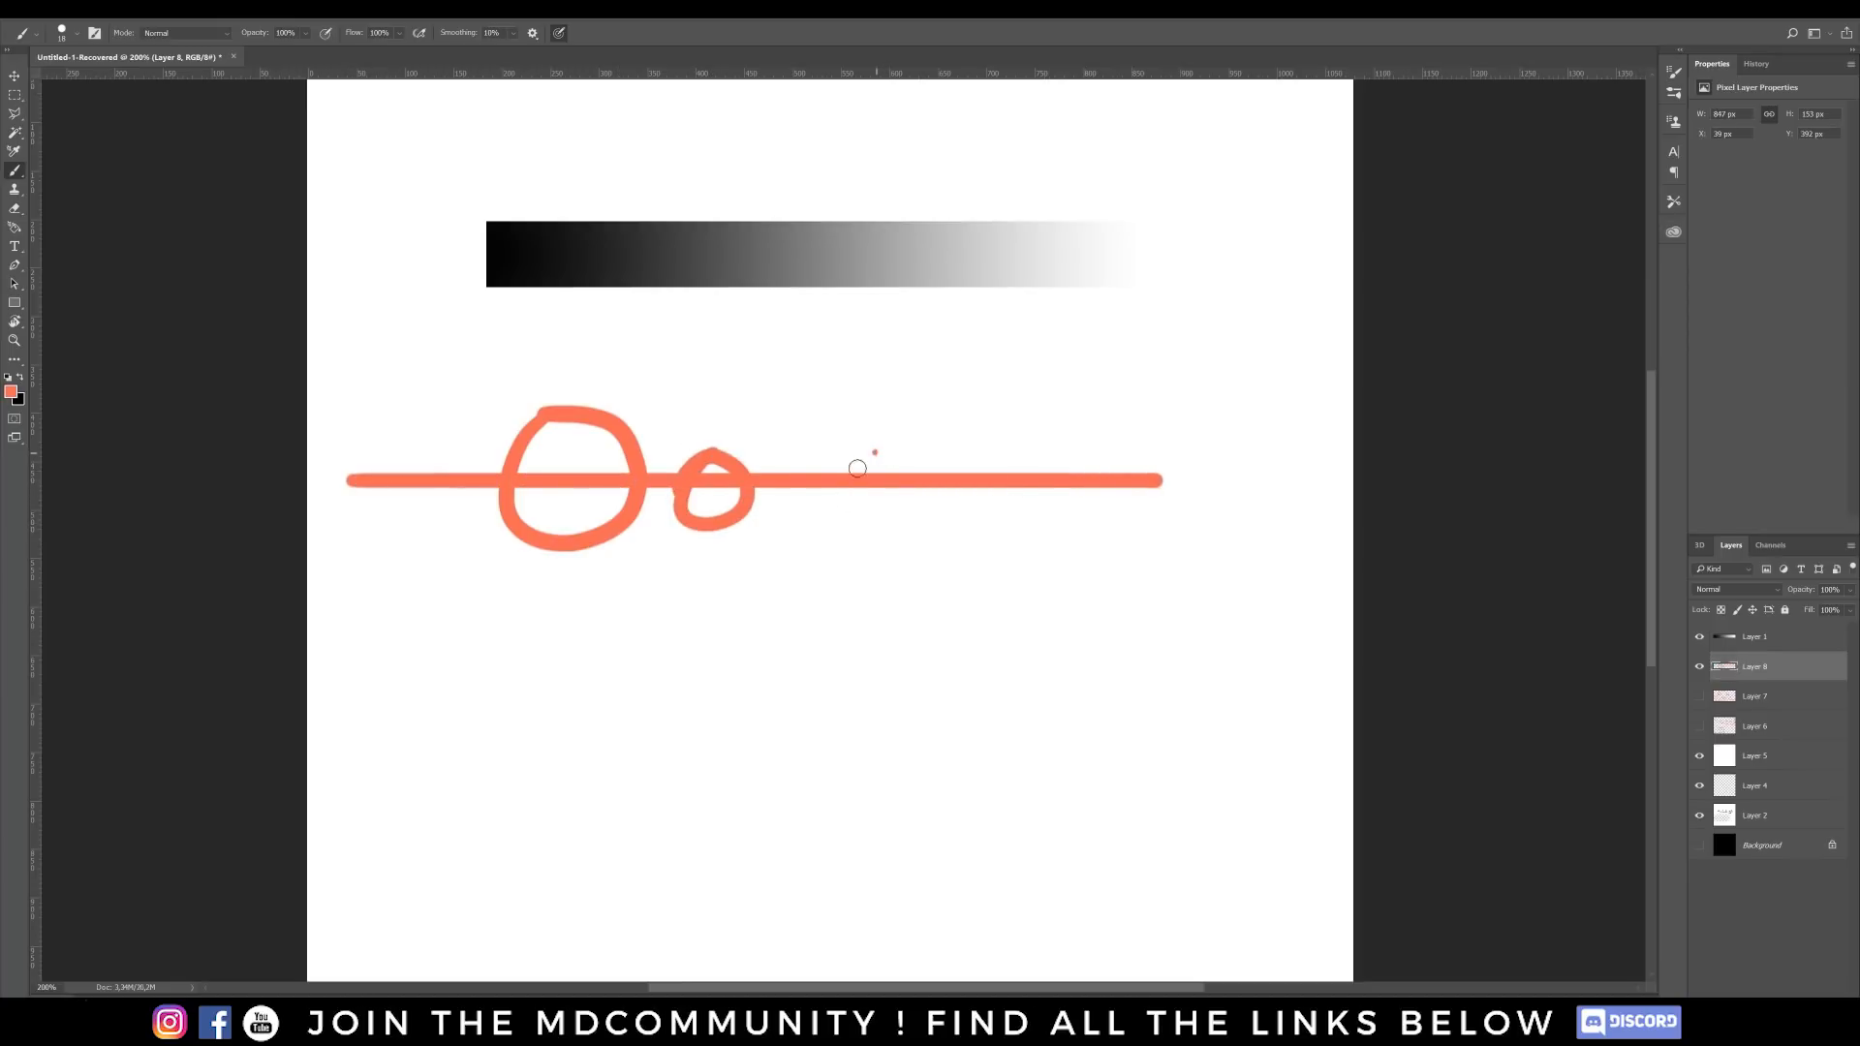
left_click_drag(857, 449, 877, 489)
mouse_move(1034, 389)
left_mouse_down()
mouse_move(979, 428)
mouse_move(1118, 428)
mouse_move(1031, 388)
left_mouse_up()
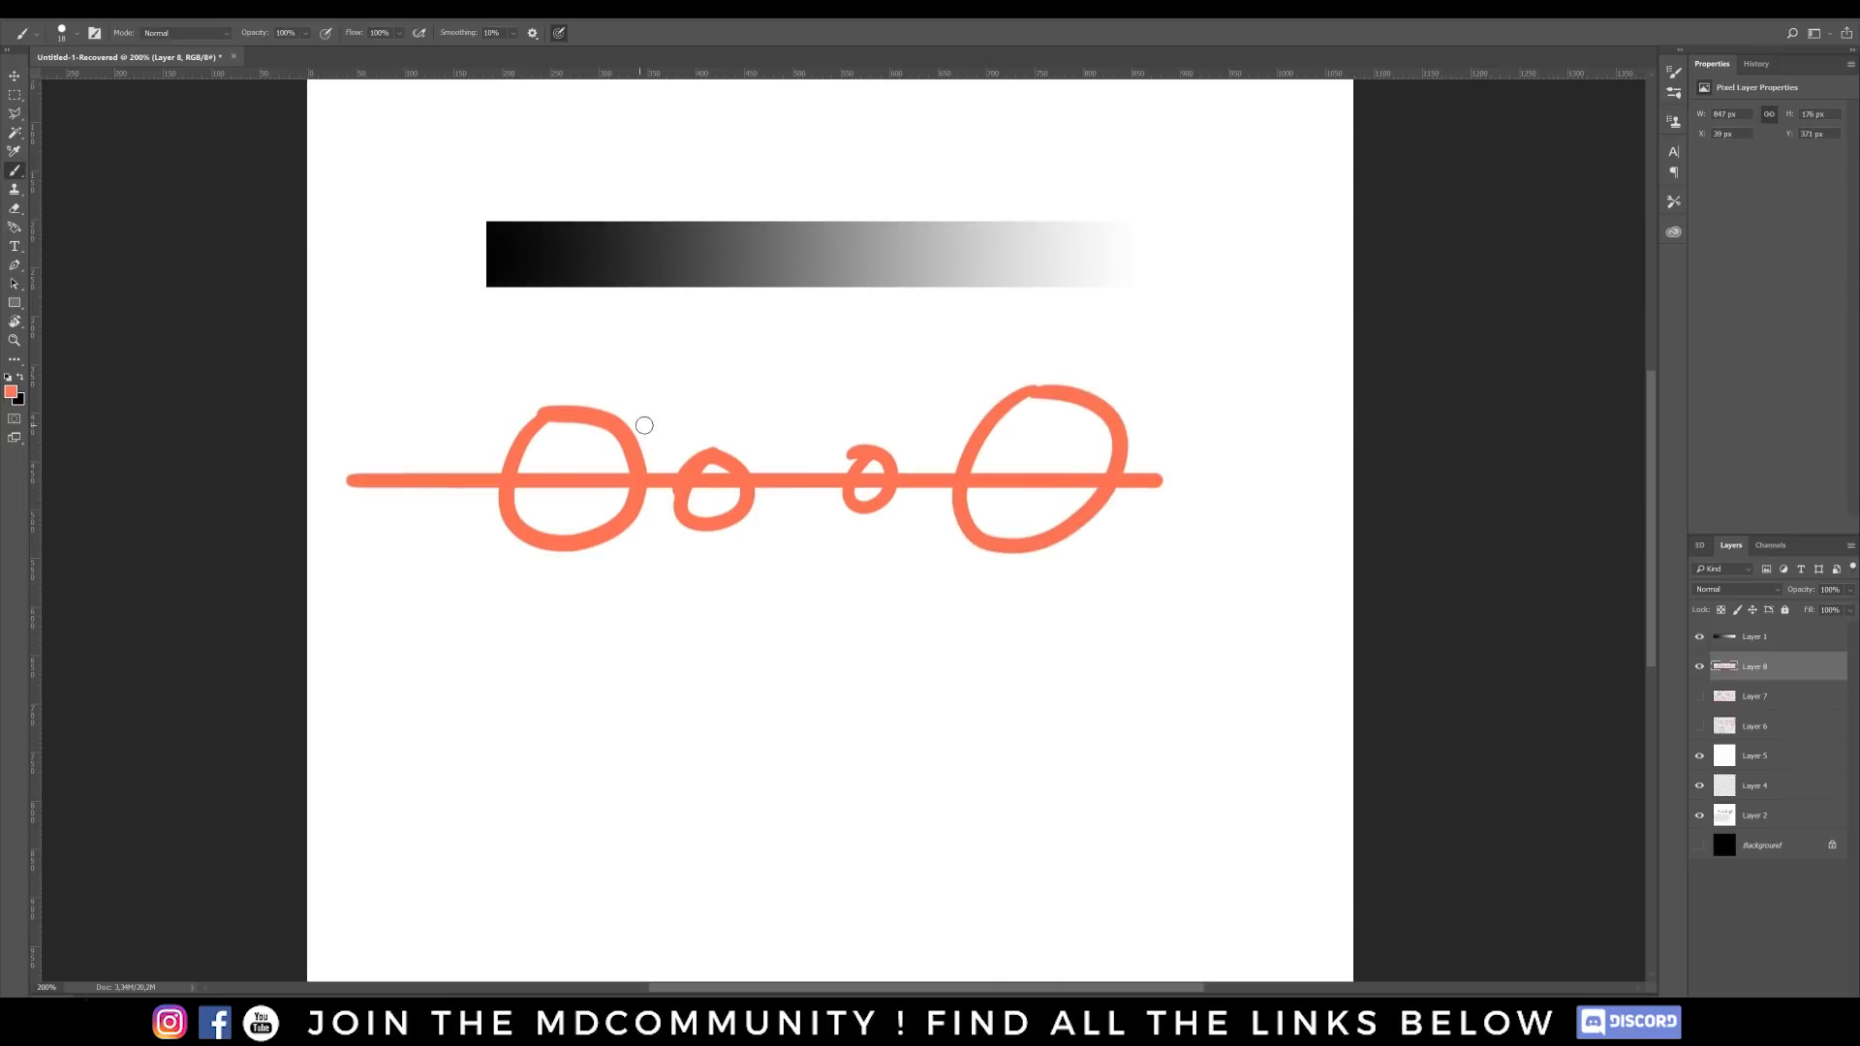
mouse_move(616, 394)
left_mouse_down()
mouse_move(682, 388)
mouse_move(653, 434)
mouse_move(671, 448)
mouse_move(818, 440)
mouse_move(800, 452)
left_mouse_up()
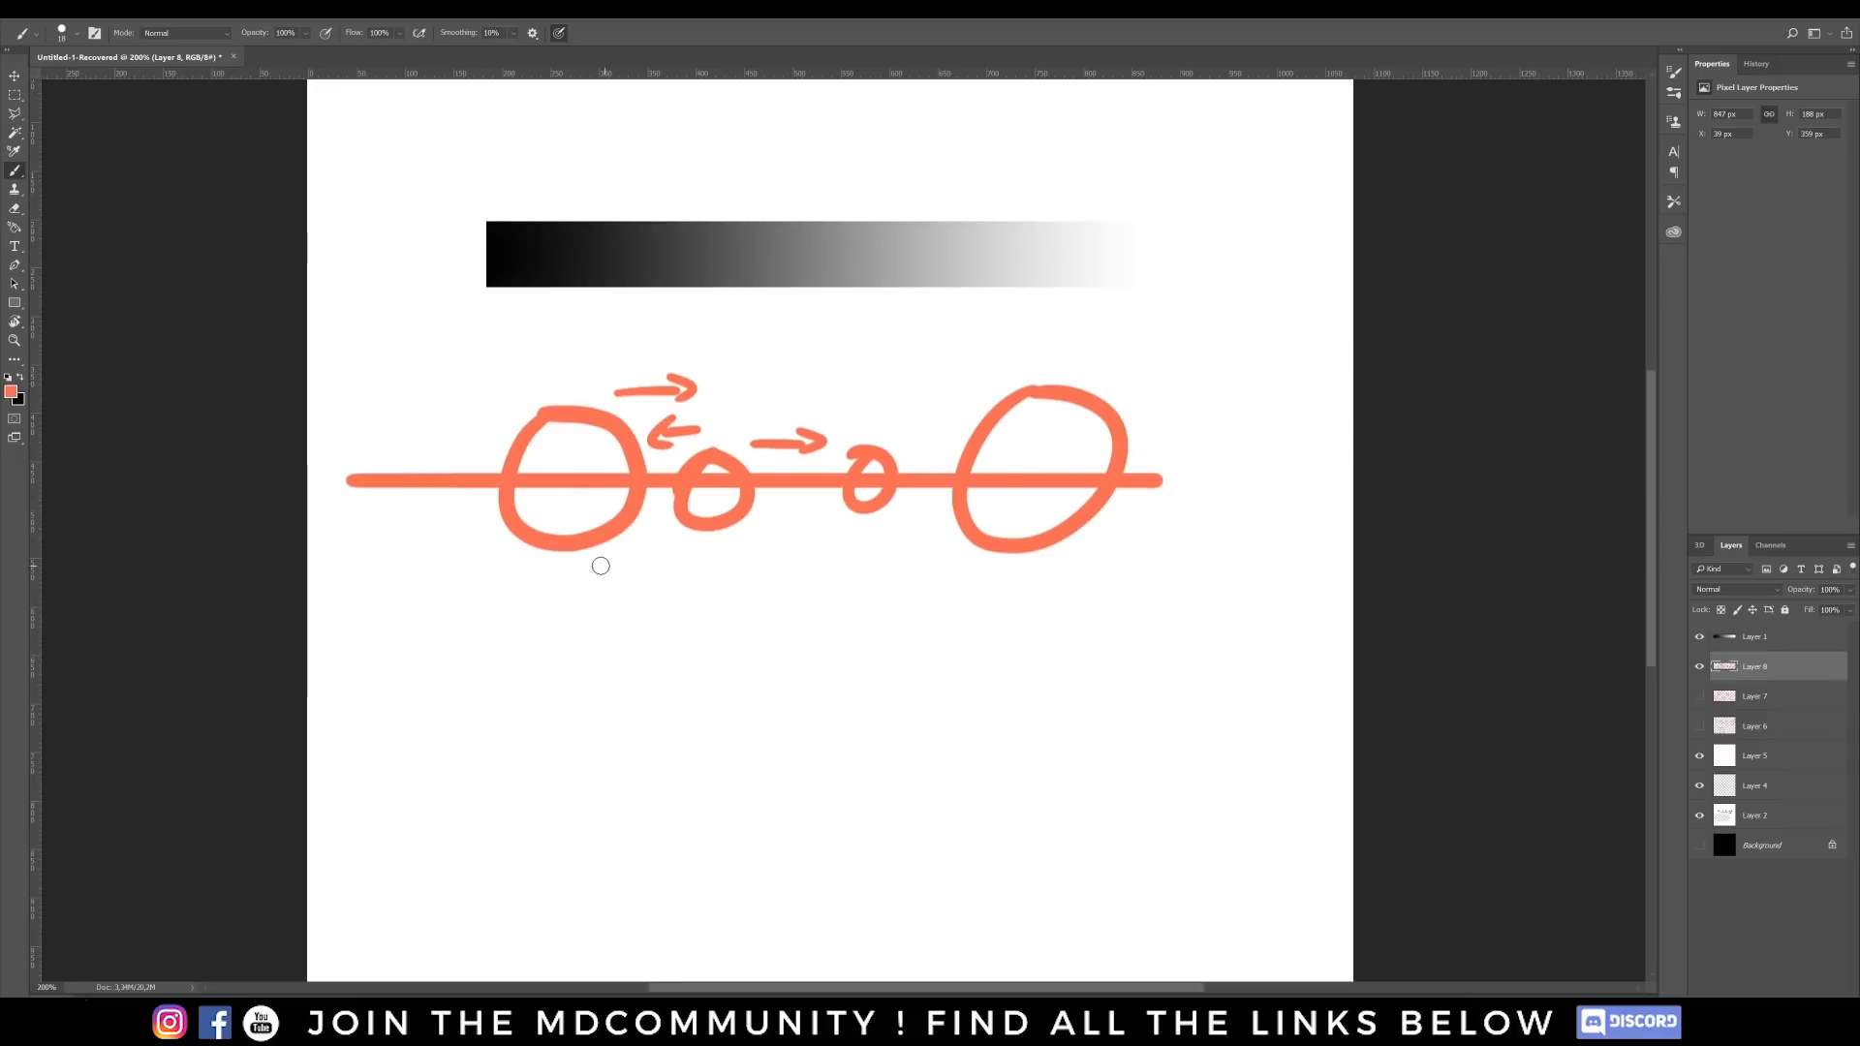
- Draw a downward arrow beneath each of the four circles
left_click_drag(364, 720, 1063, 719, "shift")
key("ctrl+z")
mouse_move(576, 608)
left_mouse_down()
mouse_move(583, 689)
mouse_move(607, 683)
left_mouse_up()
mouse_move(713, 570)
left_mouse_down()
mouse_move(709, 625)
mouse_move(751, 627)
left_mouse_up()
mouse_move(879, 549)
left_mouse_down()
mouse_move(877, 615)
mouse_move(915, 629)
left_mouse_up()
left_click_drag(1033, 567, 1030, 696)
mouse_move(1001, 667)
left_mouse_down()
mouse_move(1049, 730)
mouse_move(1088, 684)
left_mouse_up()
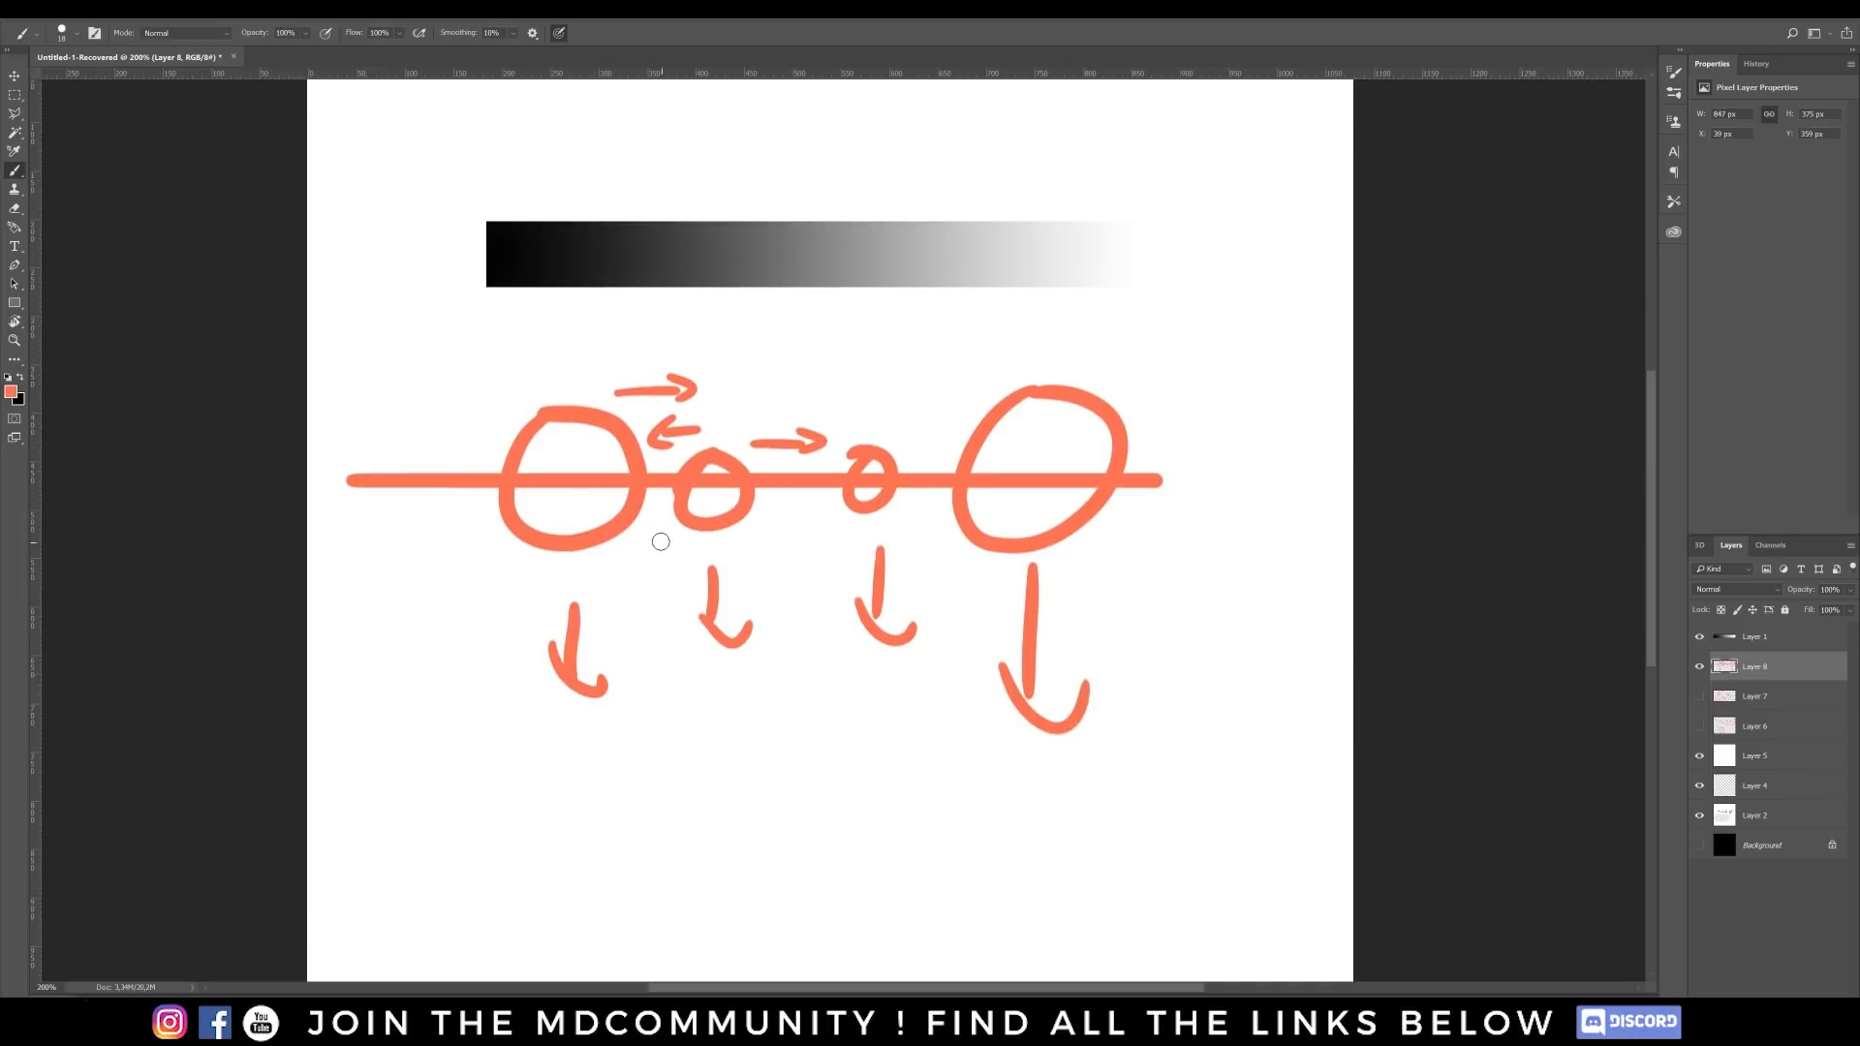
- Show the Layer 7 sketch in place of Layer 8 to compare the collisions, and restore the layer visibility
left_click(1699, 667)
left_click(1698, 695)
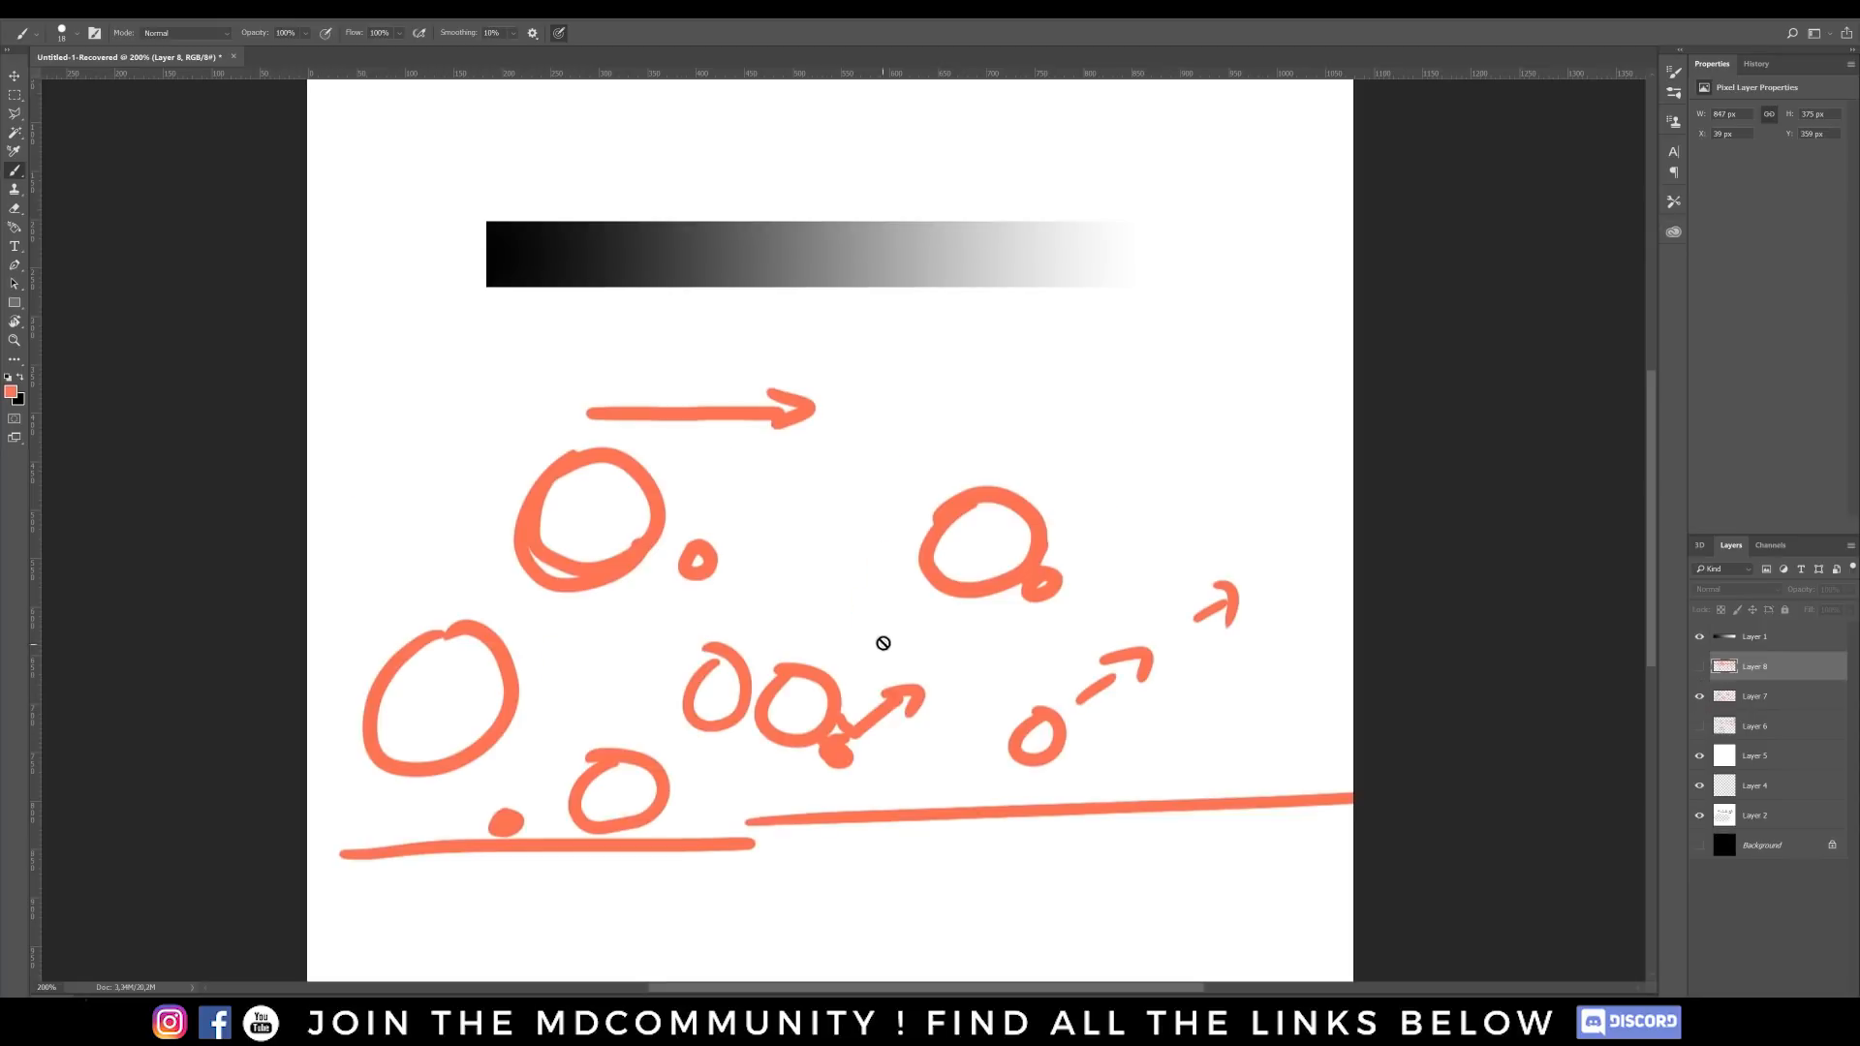
left_click(845, 733)
left_click(957, 385)
left_click(1699, 696)
left_click(1699, 666)
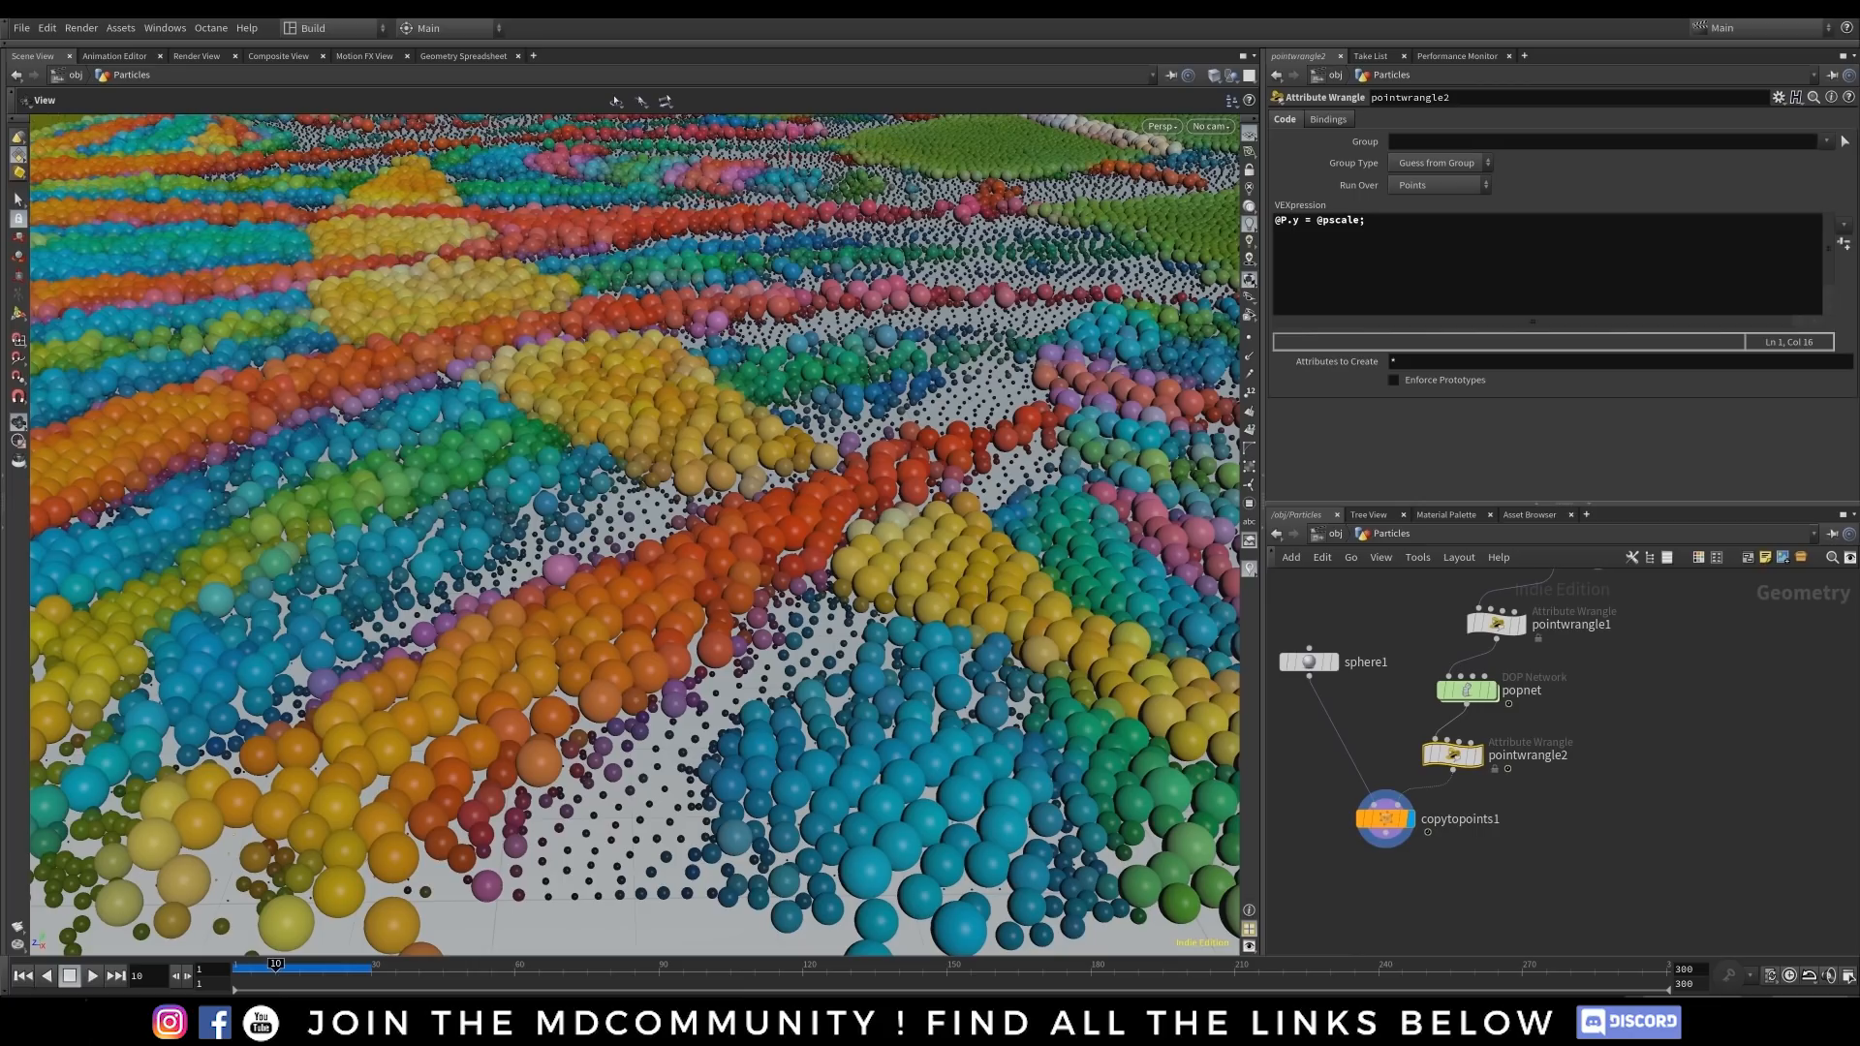
- Switch to Houdini, auto-arrange the Particles network, and review the settings of pointwrangle1, popnet and pointwrangle2
middle_click_drag(1680, 700, 1641, 815)
key("l")
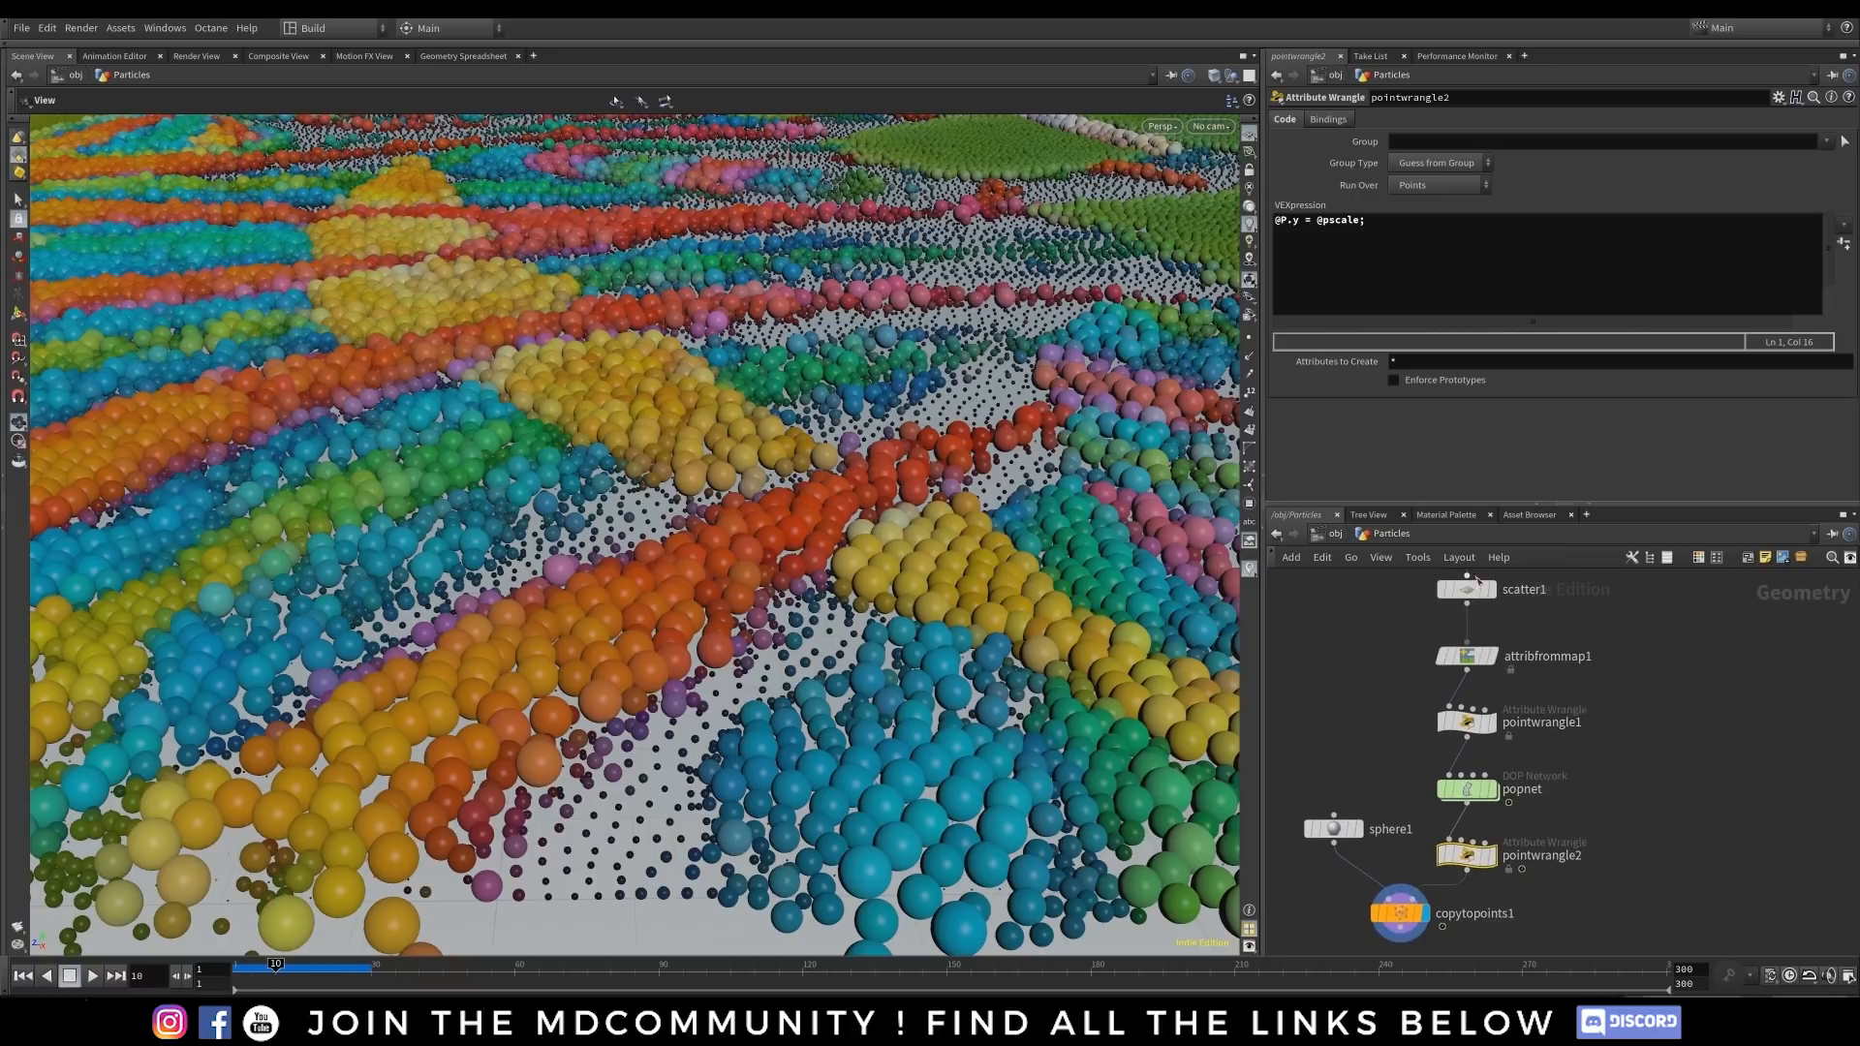
middle_click_drag(1457, 808, 1440, 742)
left_click(1450, 654)
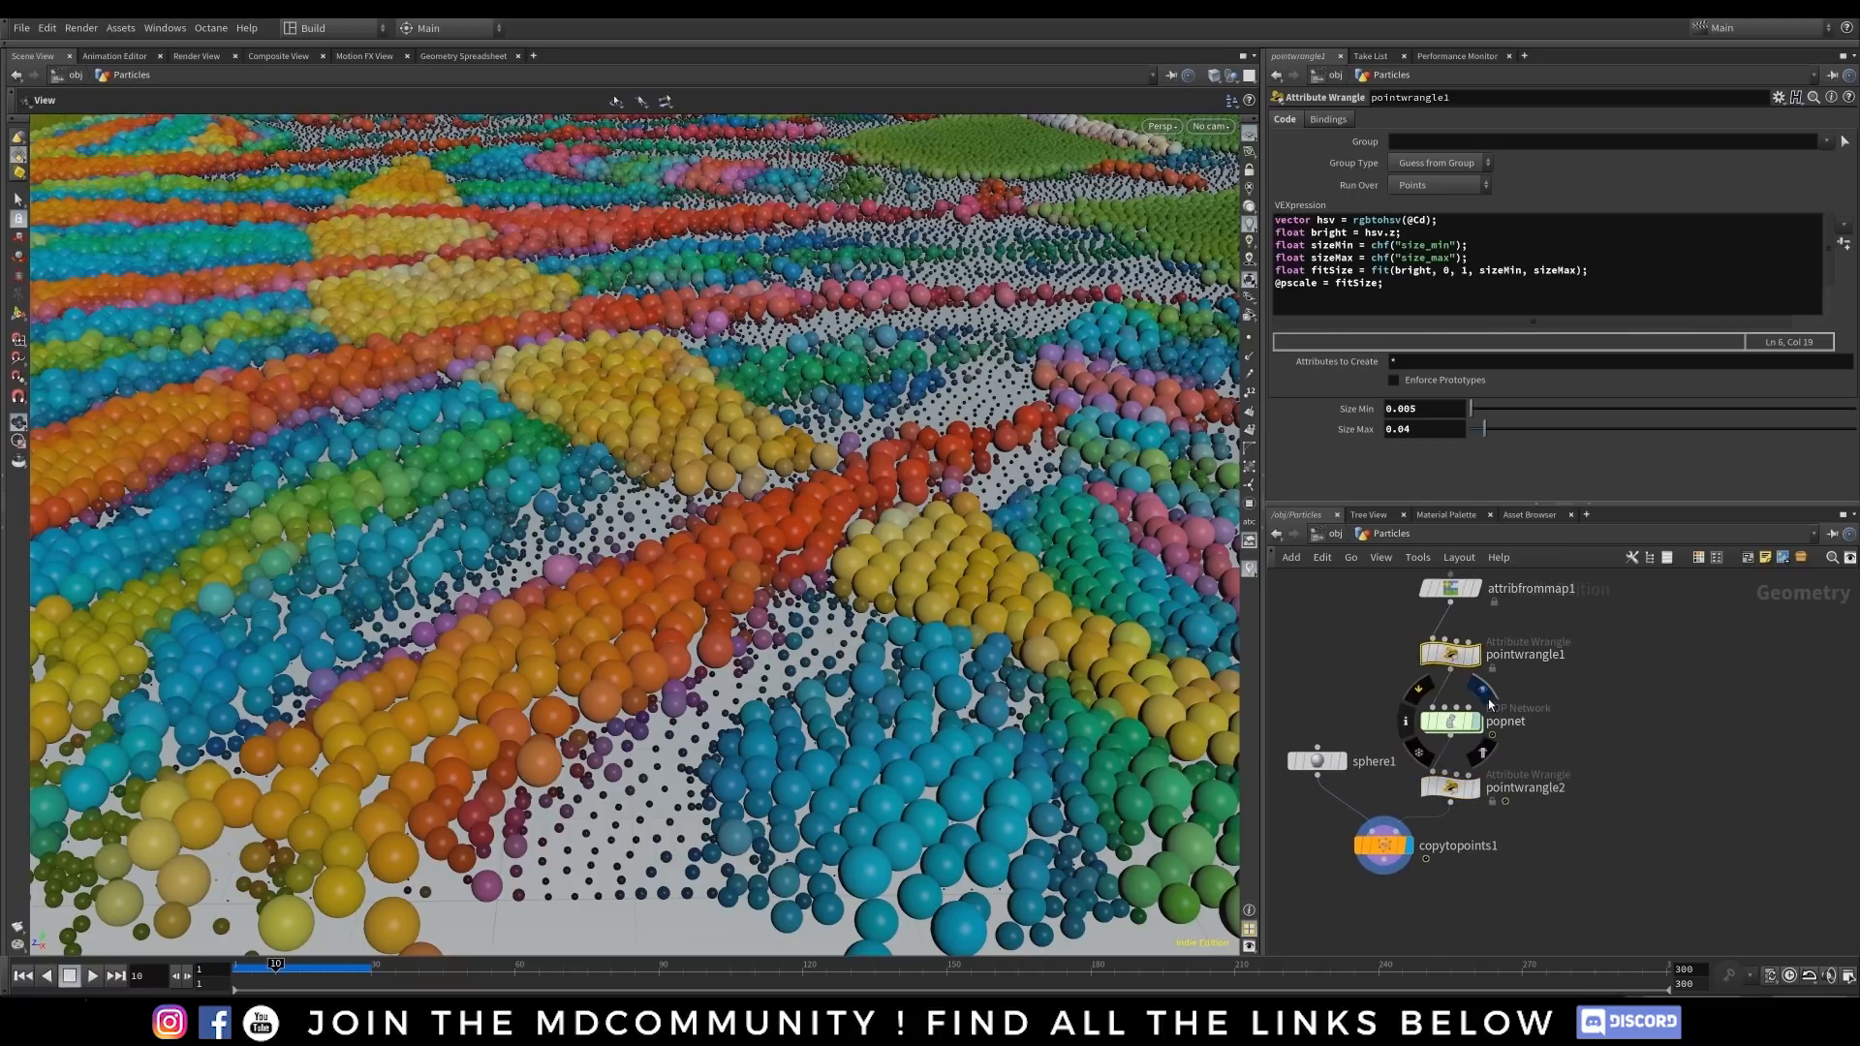
left_click(1450, 721)
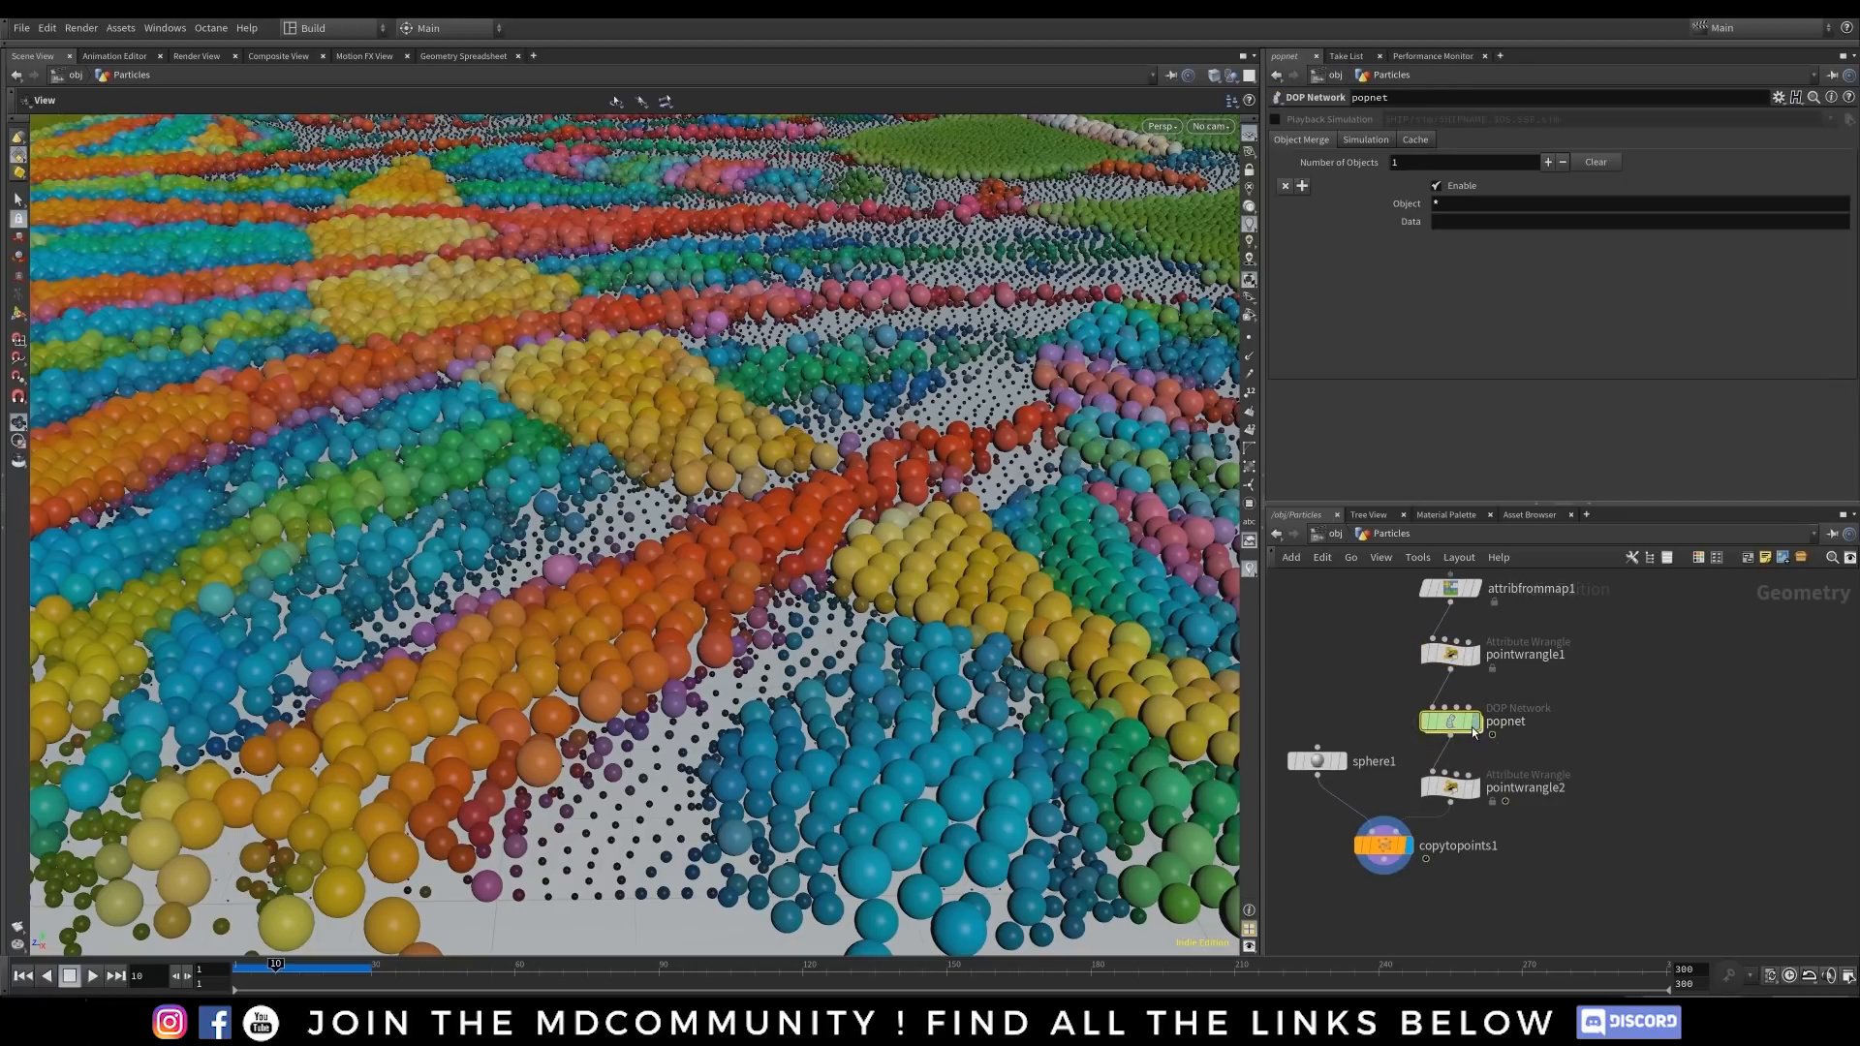
left_click(1450, 786)
left_click_drag(1391, 852, 1394, 858)
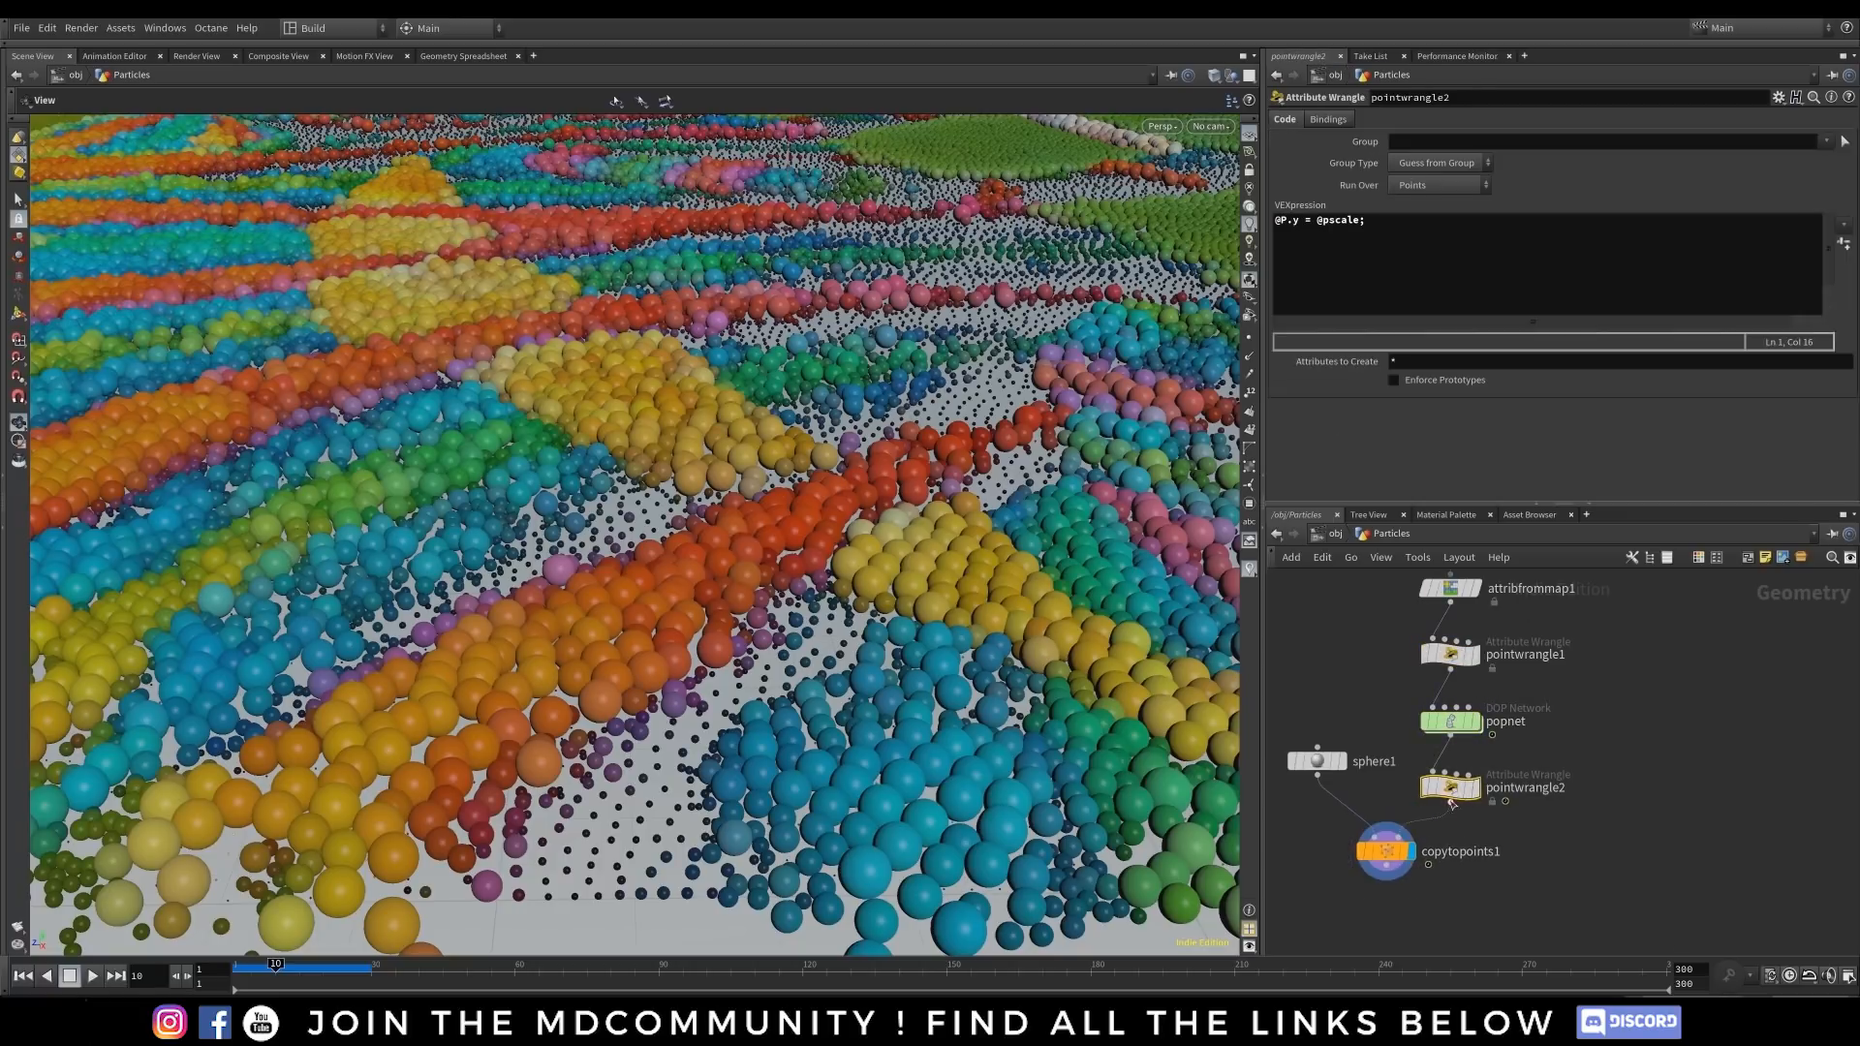
- Play the simulation from the first frame, stop at frame 23, and examine the spheres from a low angle
left_click(23, 975)
left_click(92, 975)
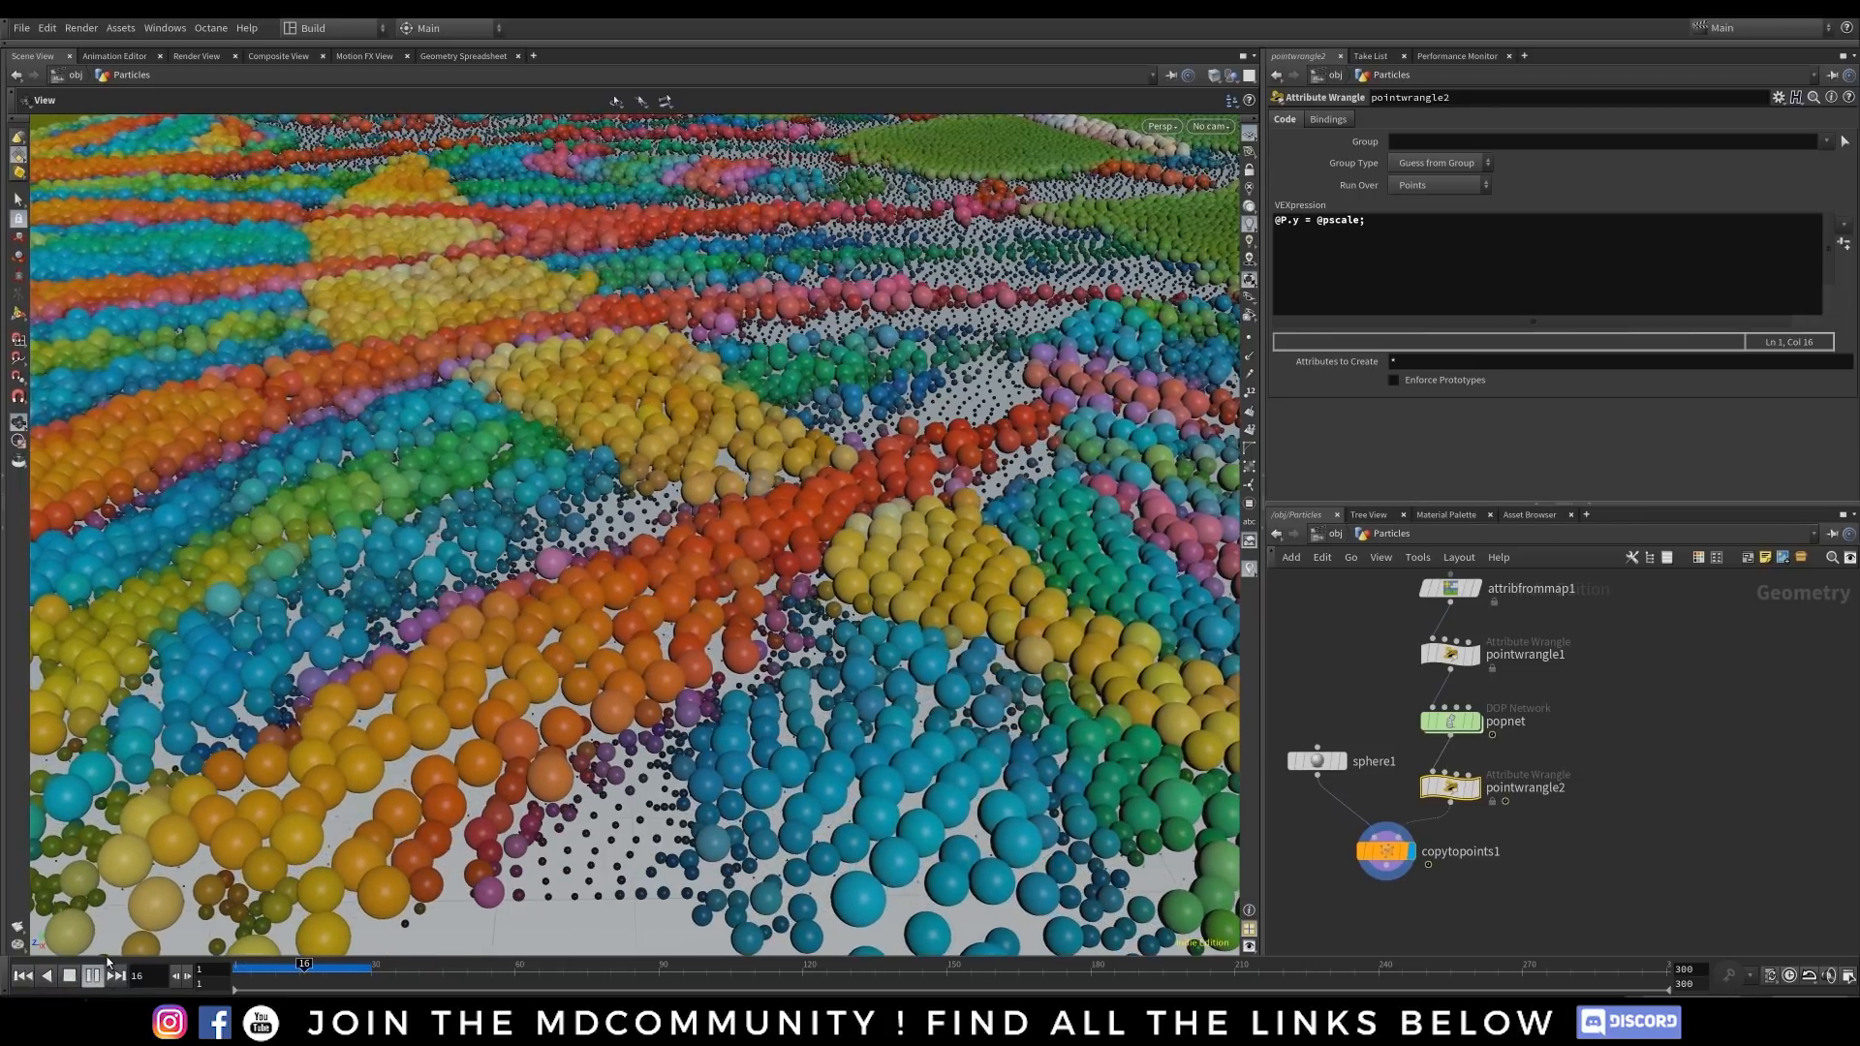
left_click(92, 975)
left_click_drag(654, 710, 494, 831)
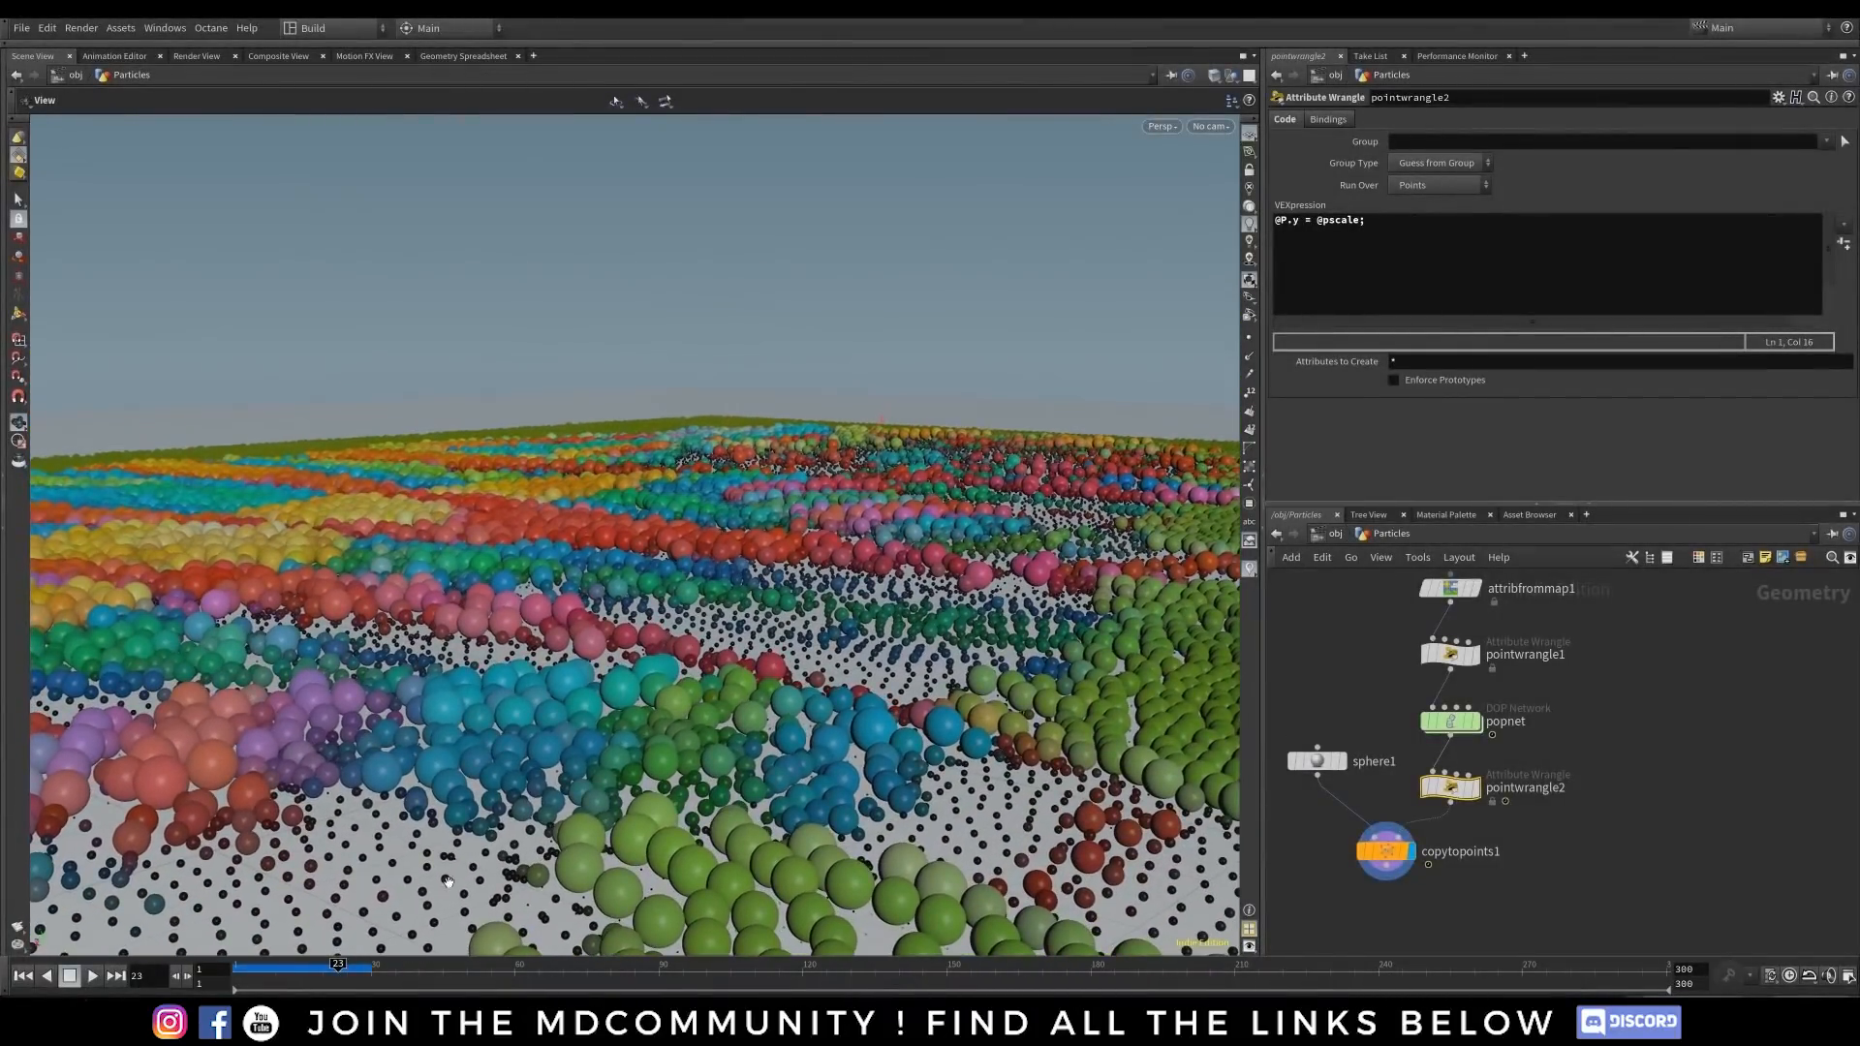
- Play the simulation on to frame 55 and examine the spheres from a higher angle
left_click_drag(243, 977, 299, 974)
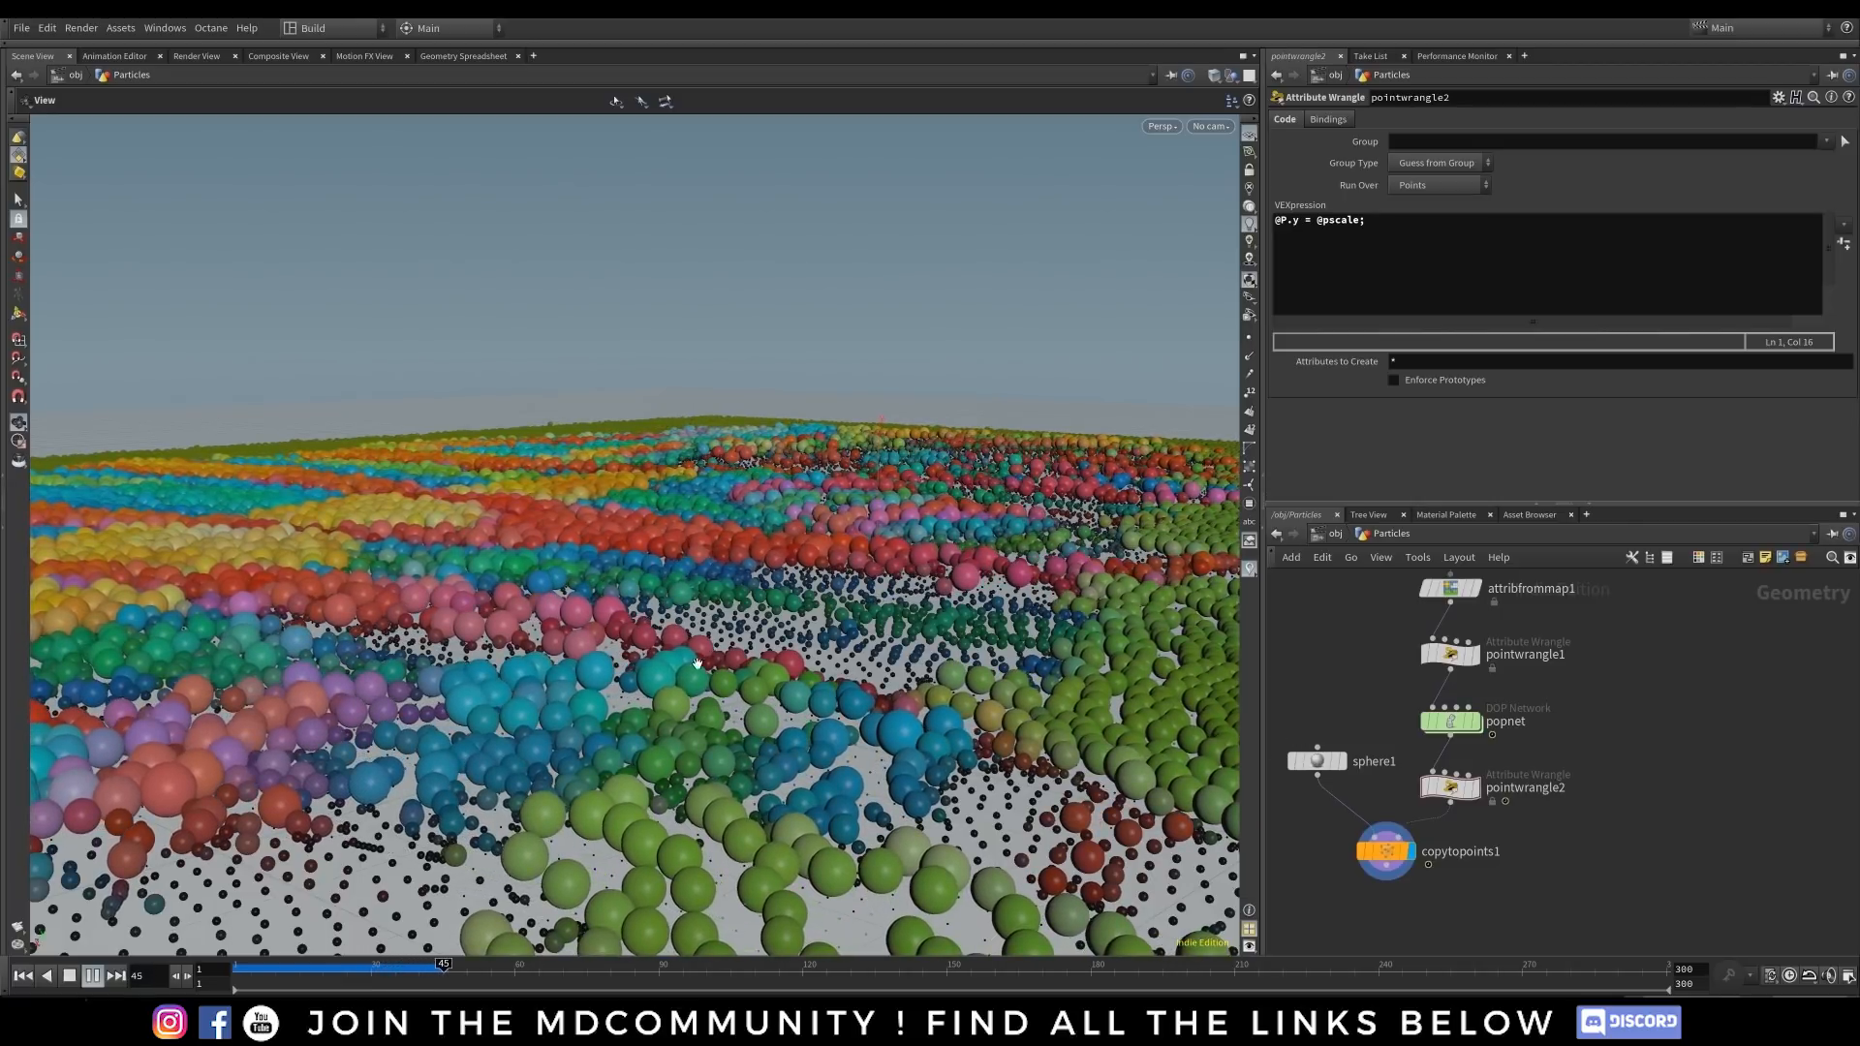
left_click_drag(649, 710, 551, 441)
key("Up")
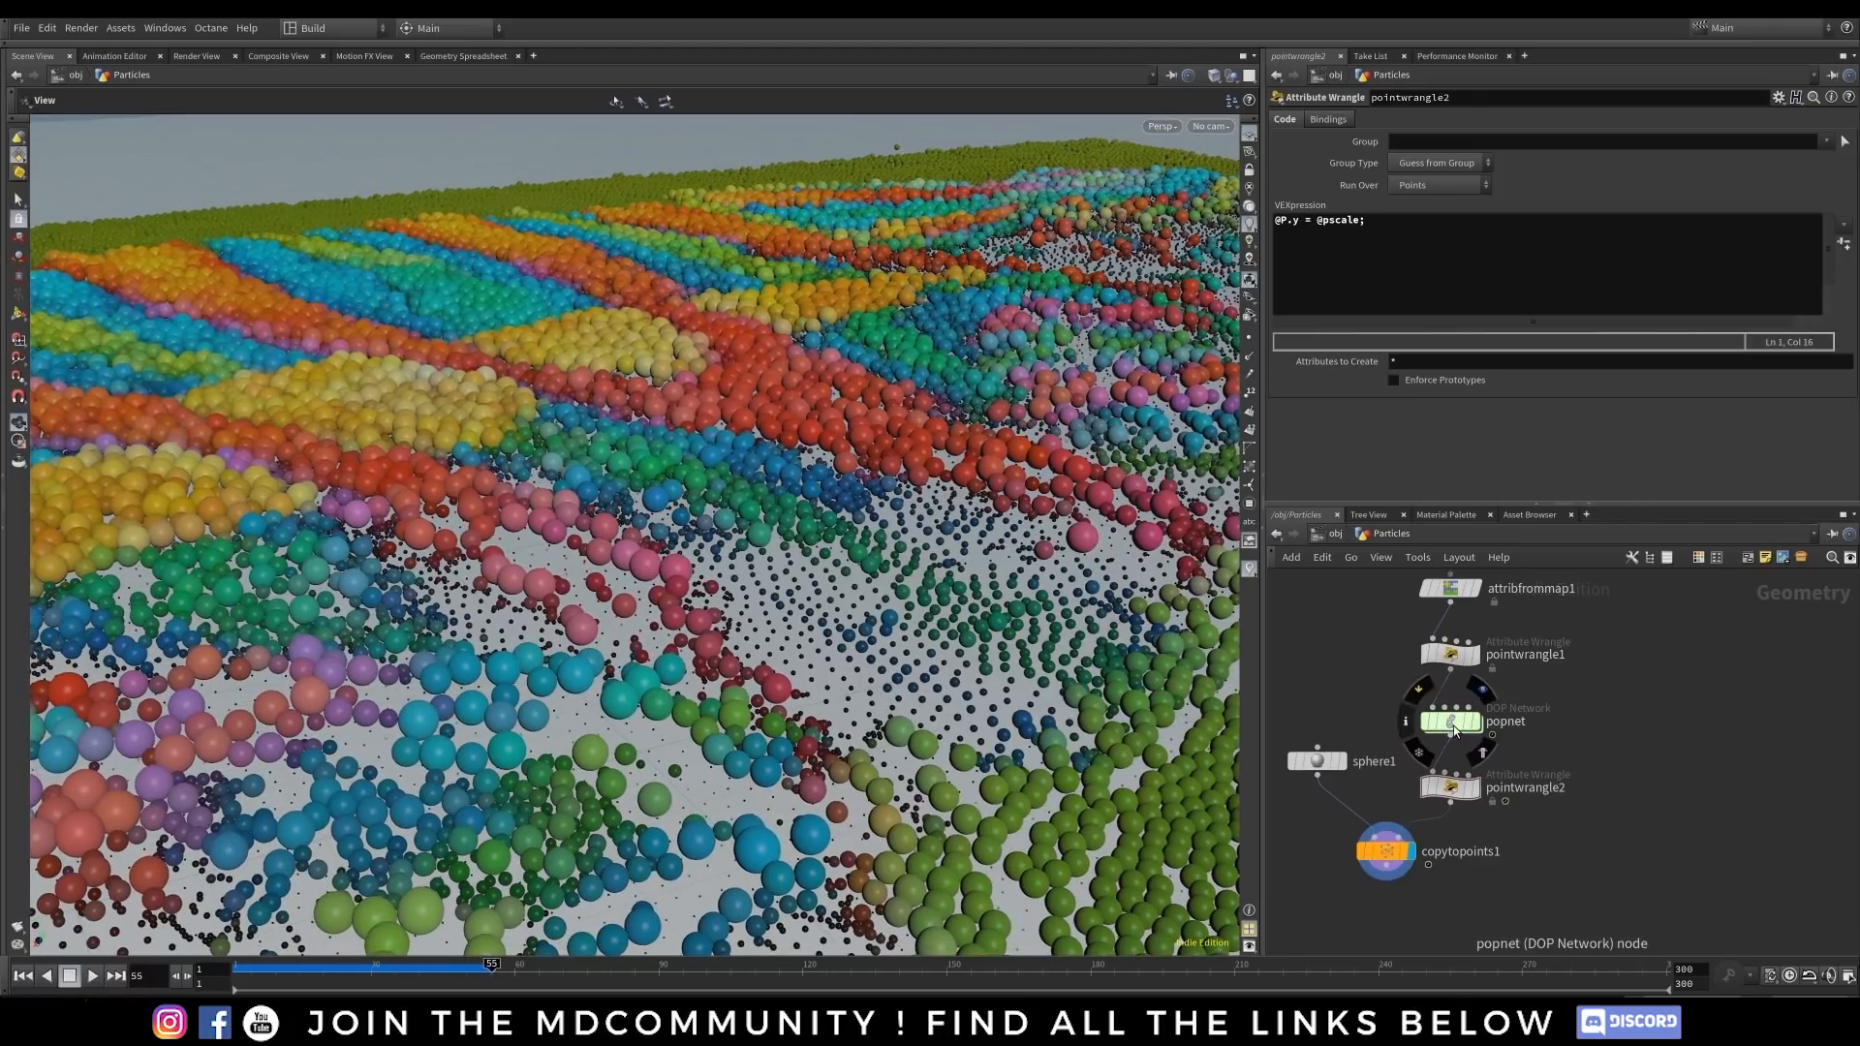
- Select the popnet node to review its settings, survey the whole node network, and examine the spheres from a lower angle
left_click(1450, 722)
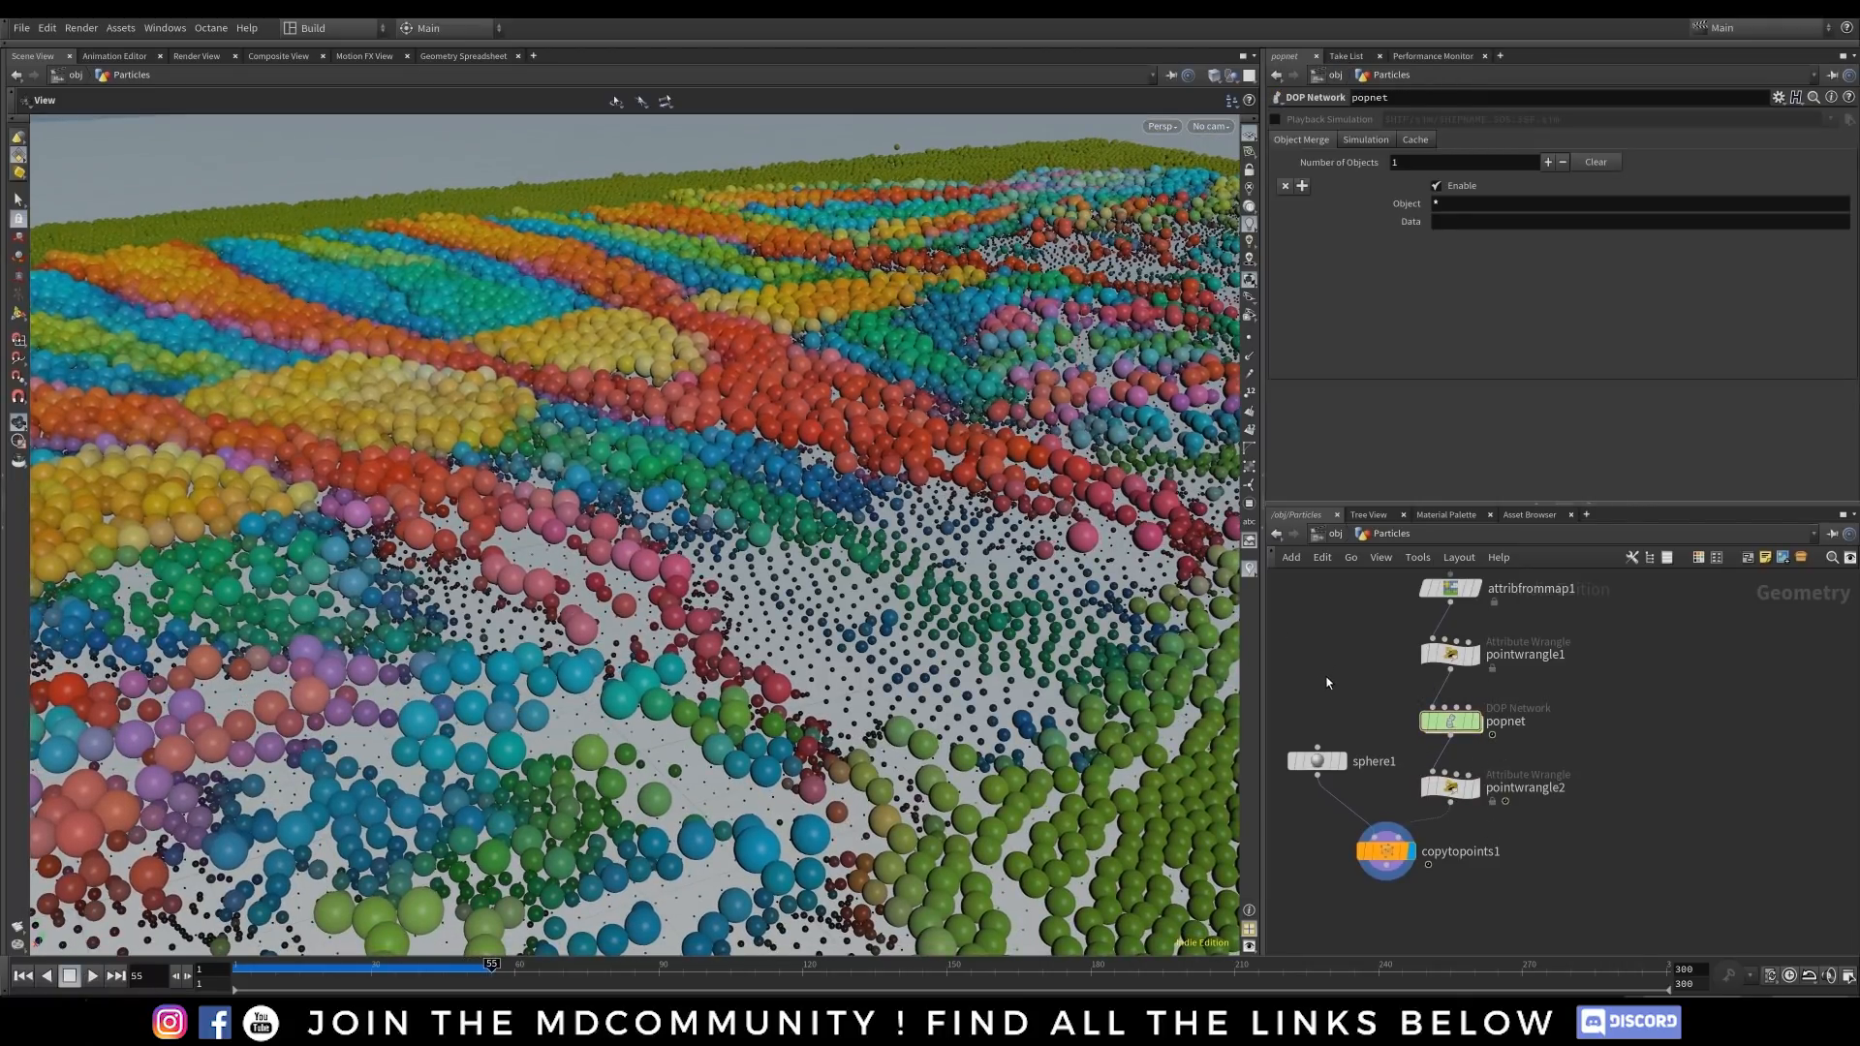
scroll(1361, 742, "down", 6)
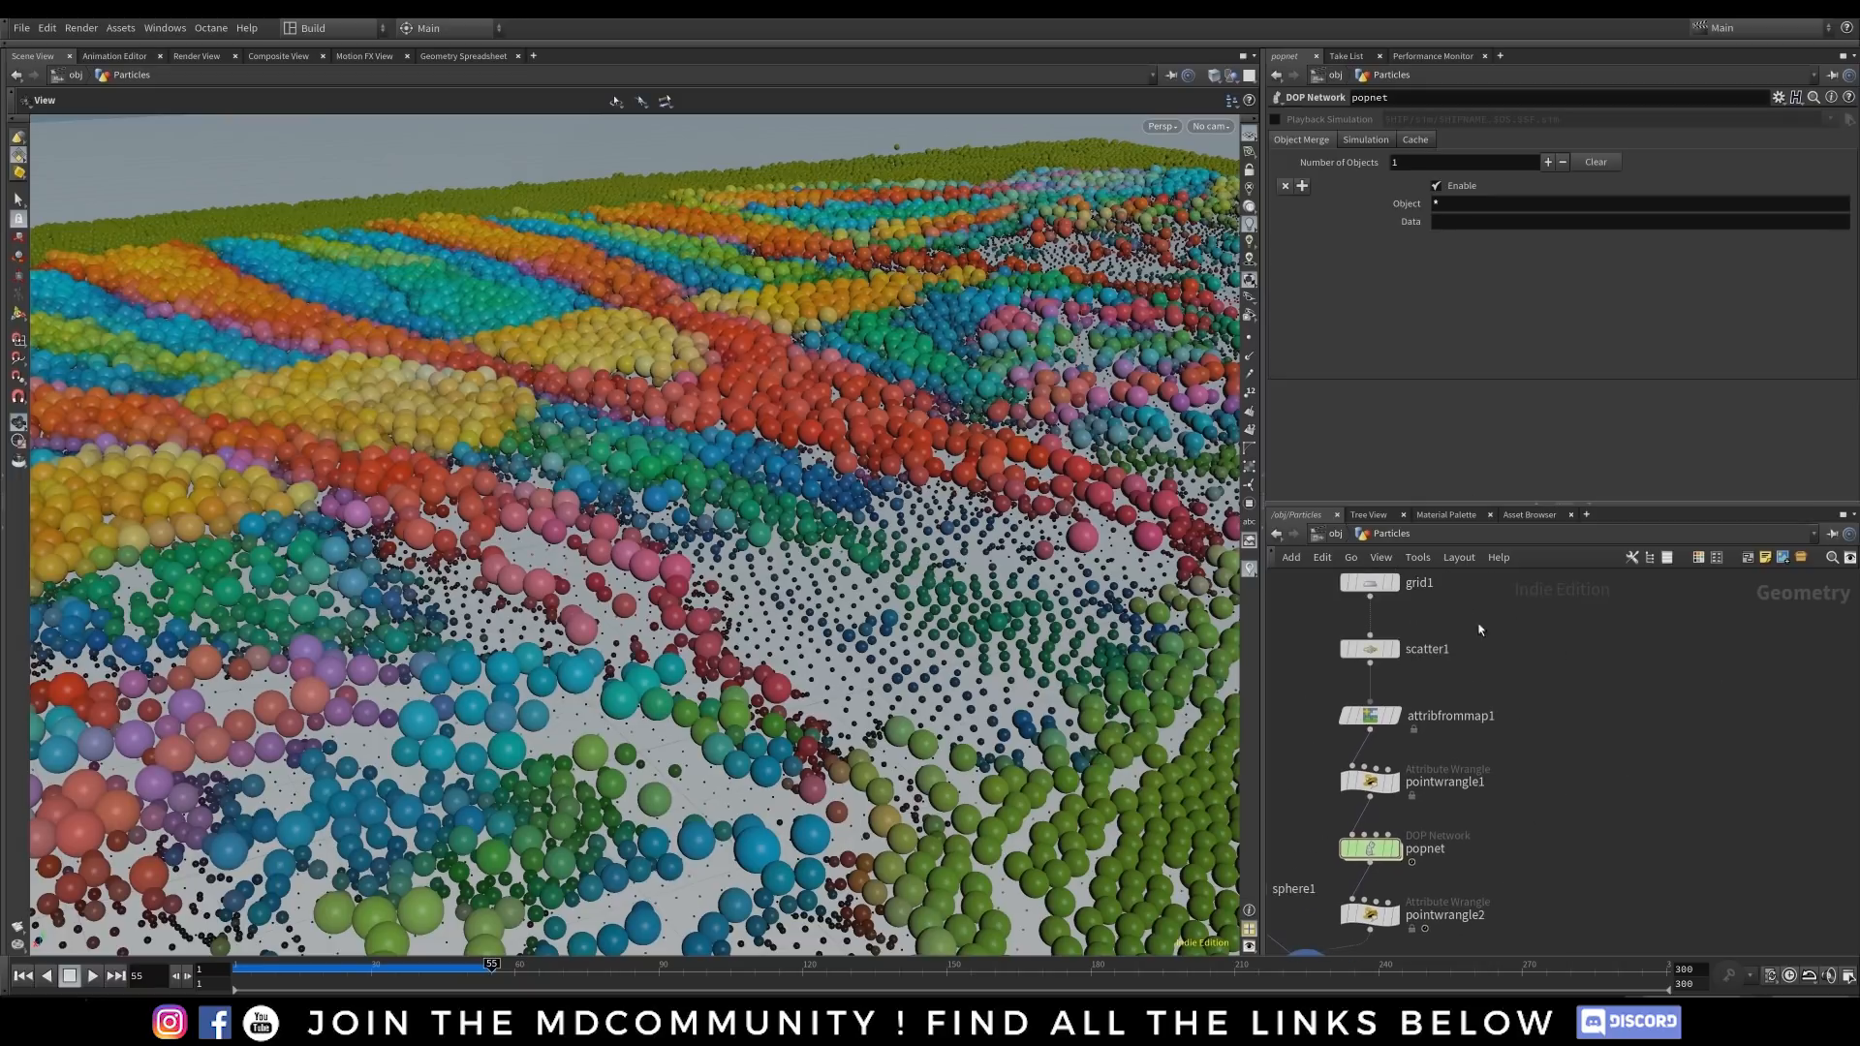
middle_click_drag(1751, 725, 1709, 725)
left_click_drag(1065, 522, 832, 607)
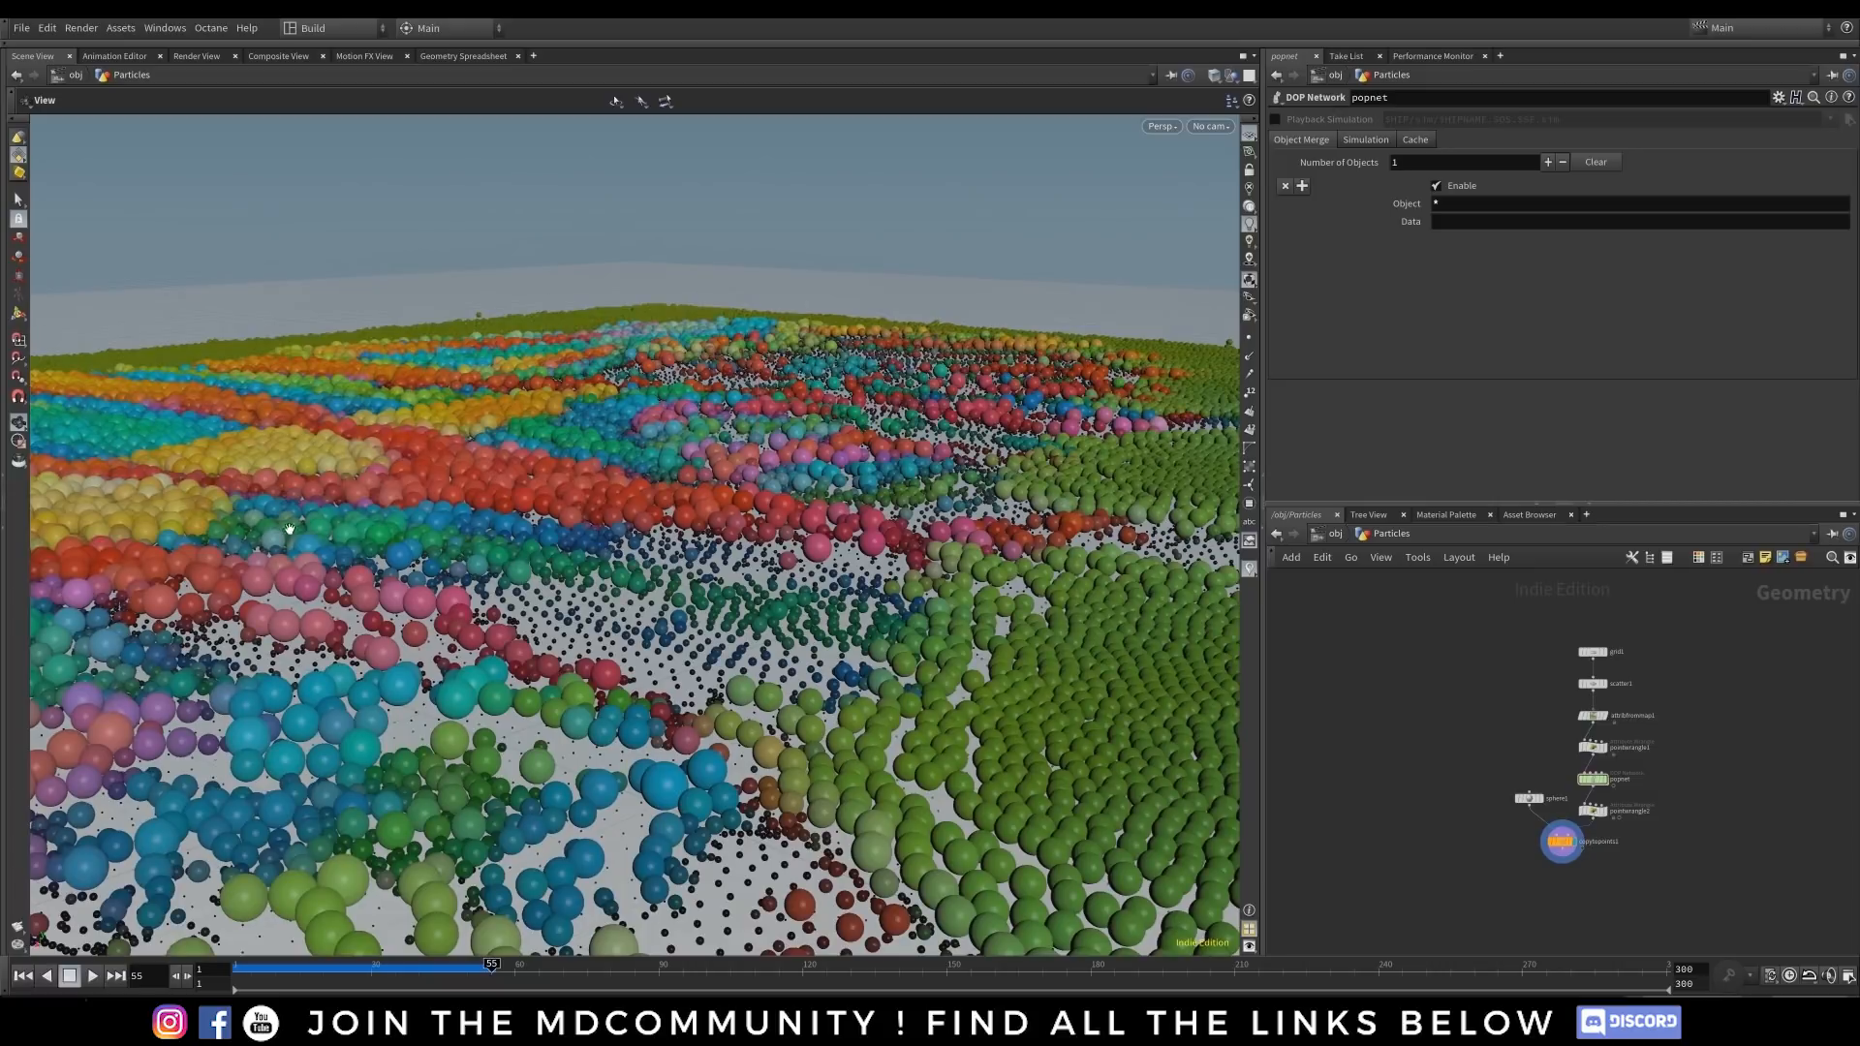
left_click_drag(974, 588, 988, 607)
- Return to the object level, deselect the Particles object, and inspect the chameleon image from above at frame 36
key("u")
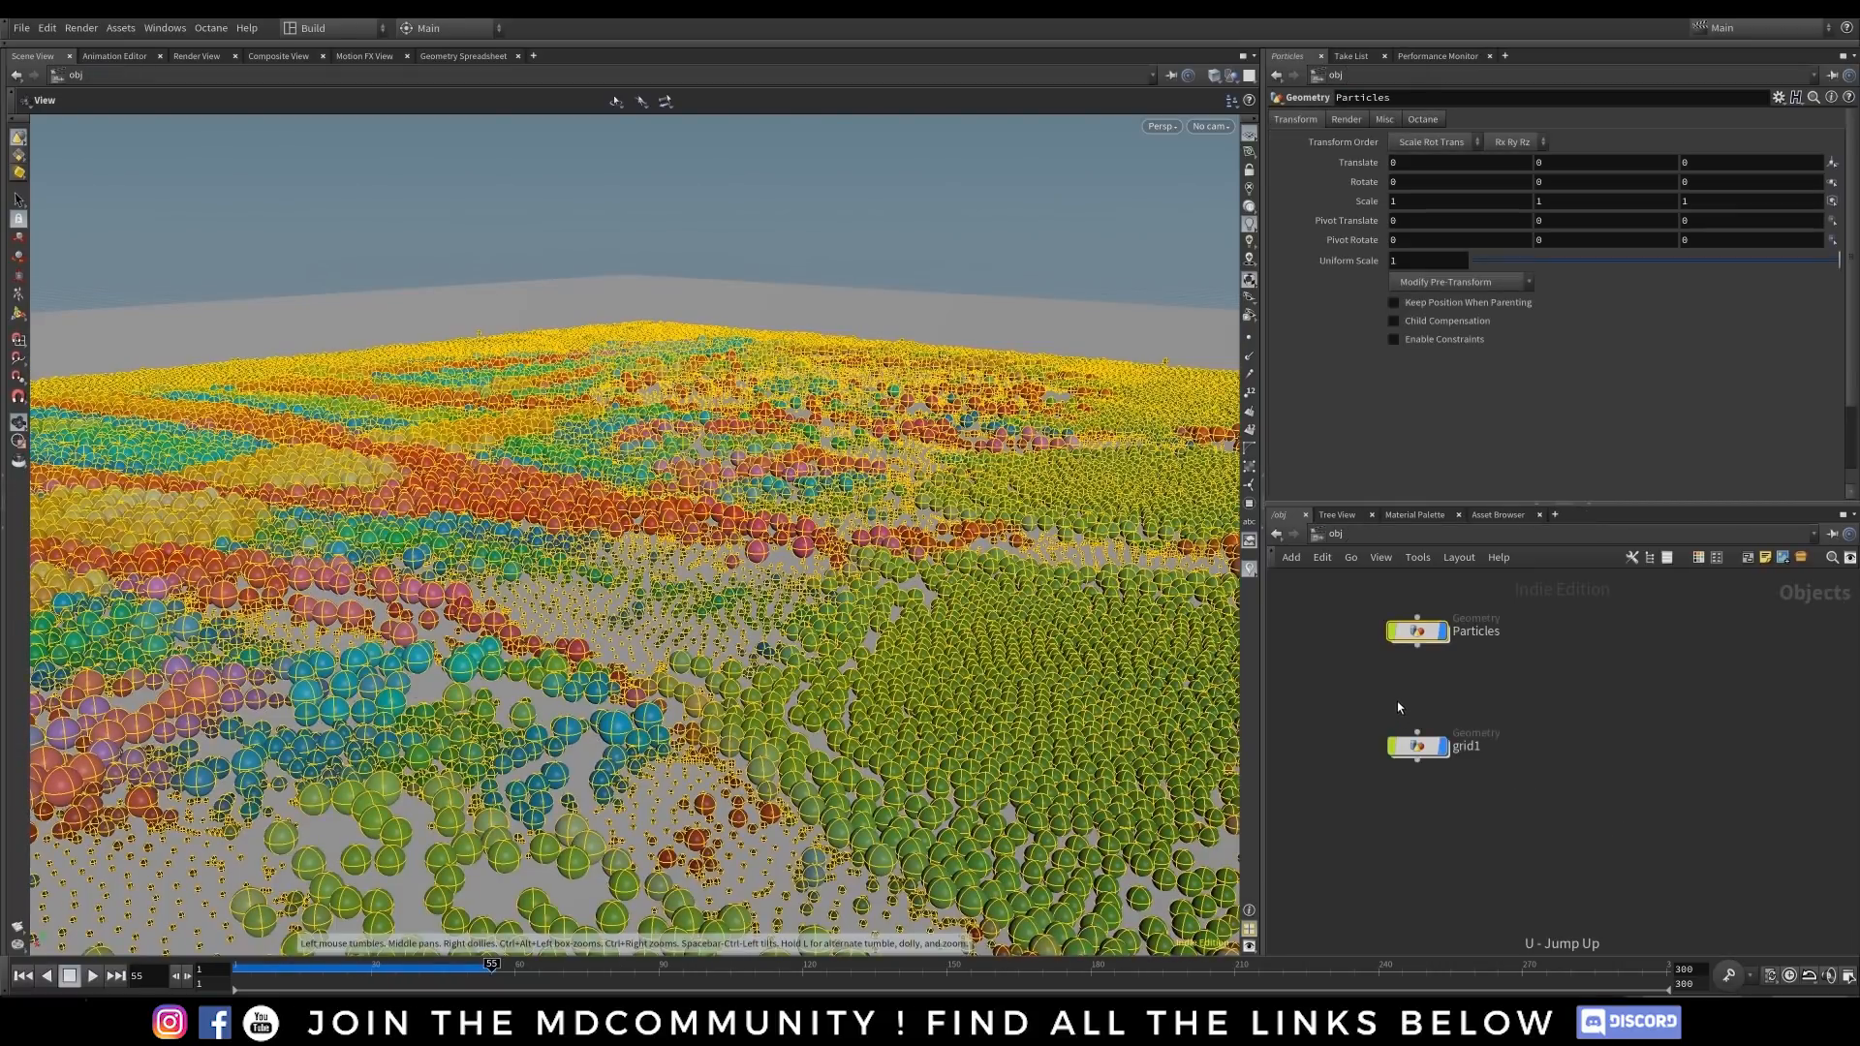
left_click_drag(812, 645, 677, 643)
scroll(677, 643, "up", 3)
middle_click_drag(677, 643, 663, 581)
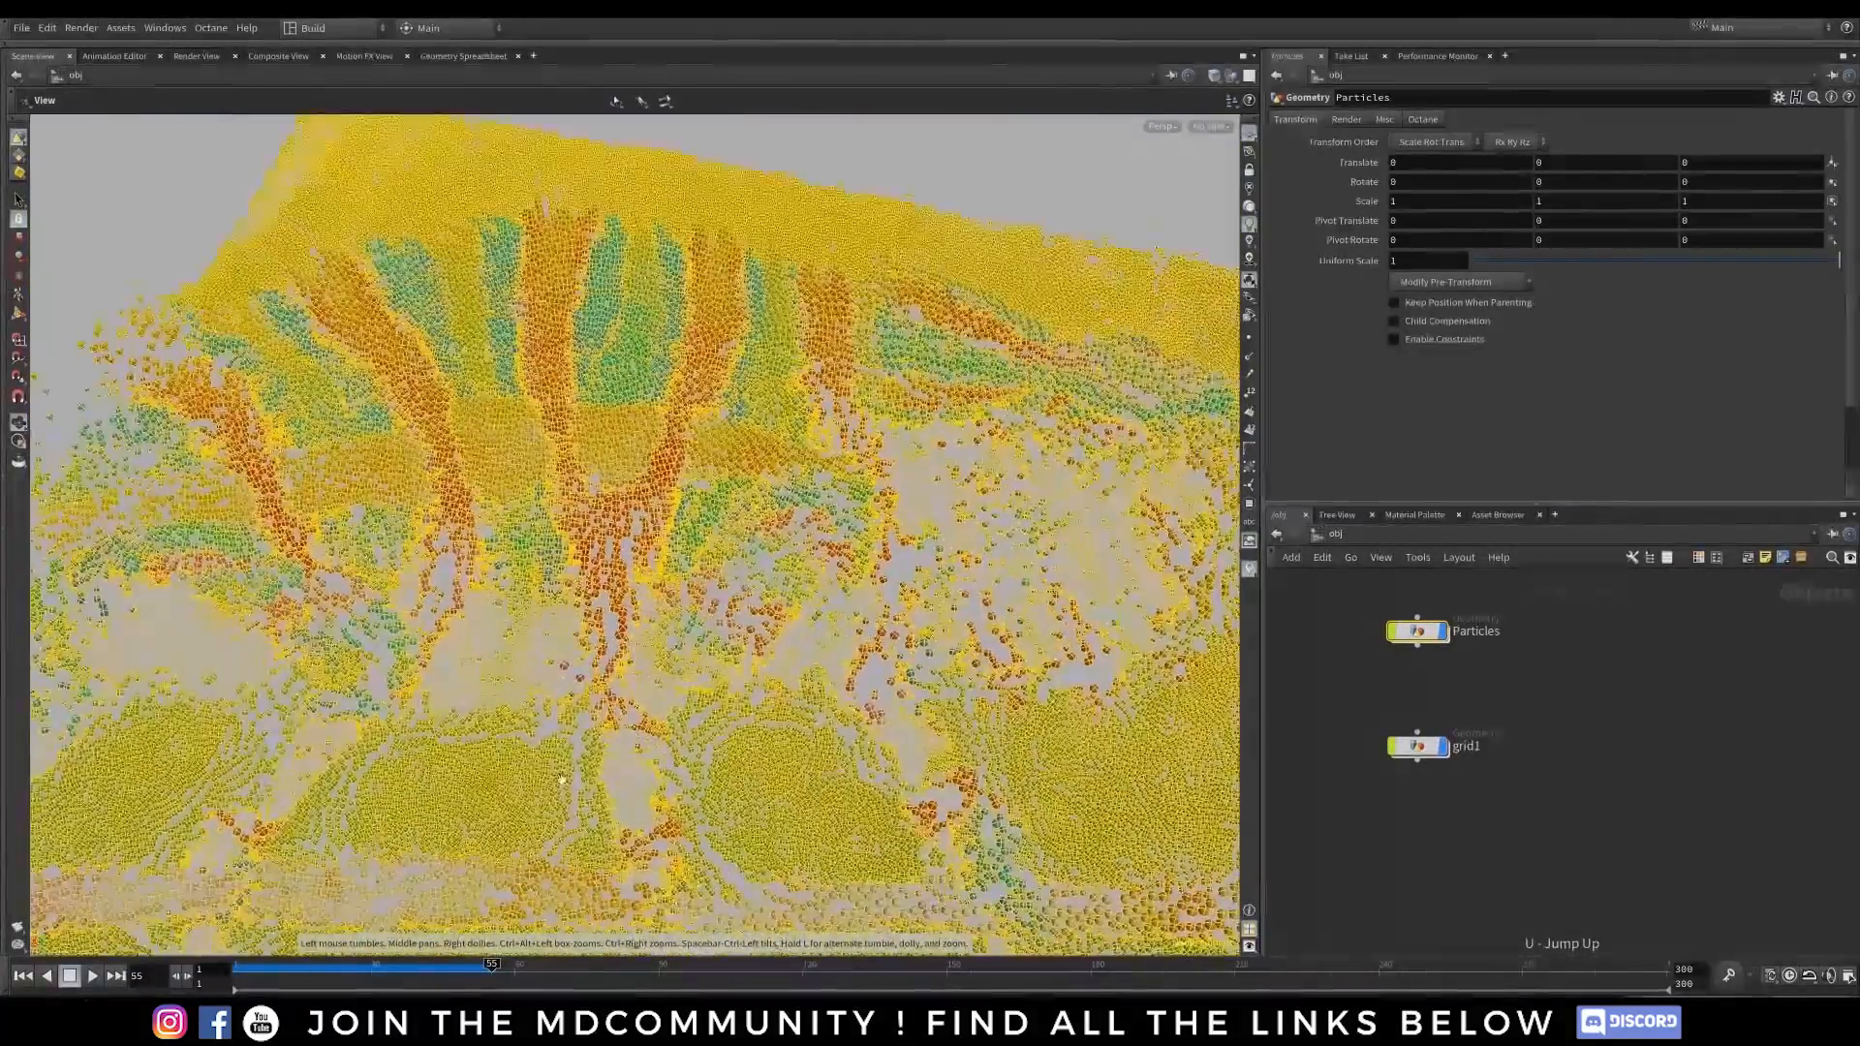
left_click(1418, 792)
scroll(692, 775, "down", 2)
left_click_drag(692, 775, 584, 864)
left_click_drag(277, 962, 400, 963)
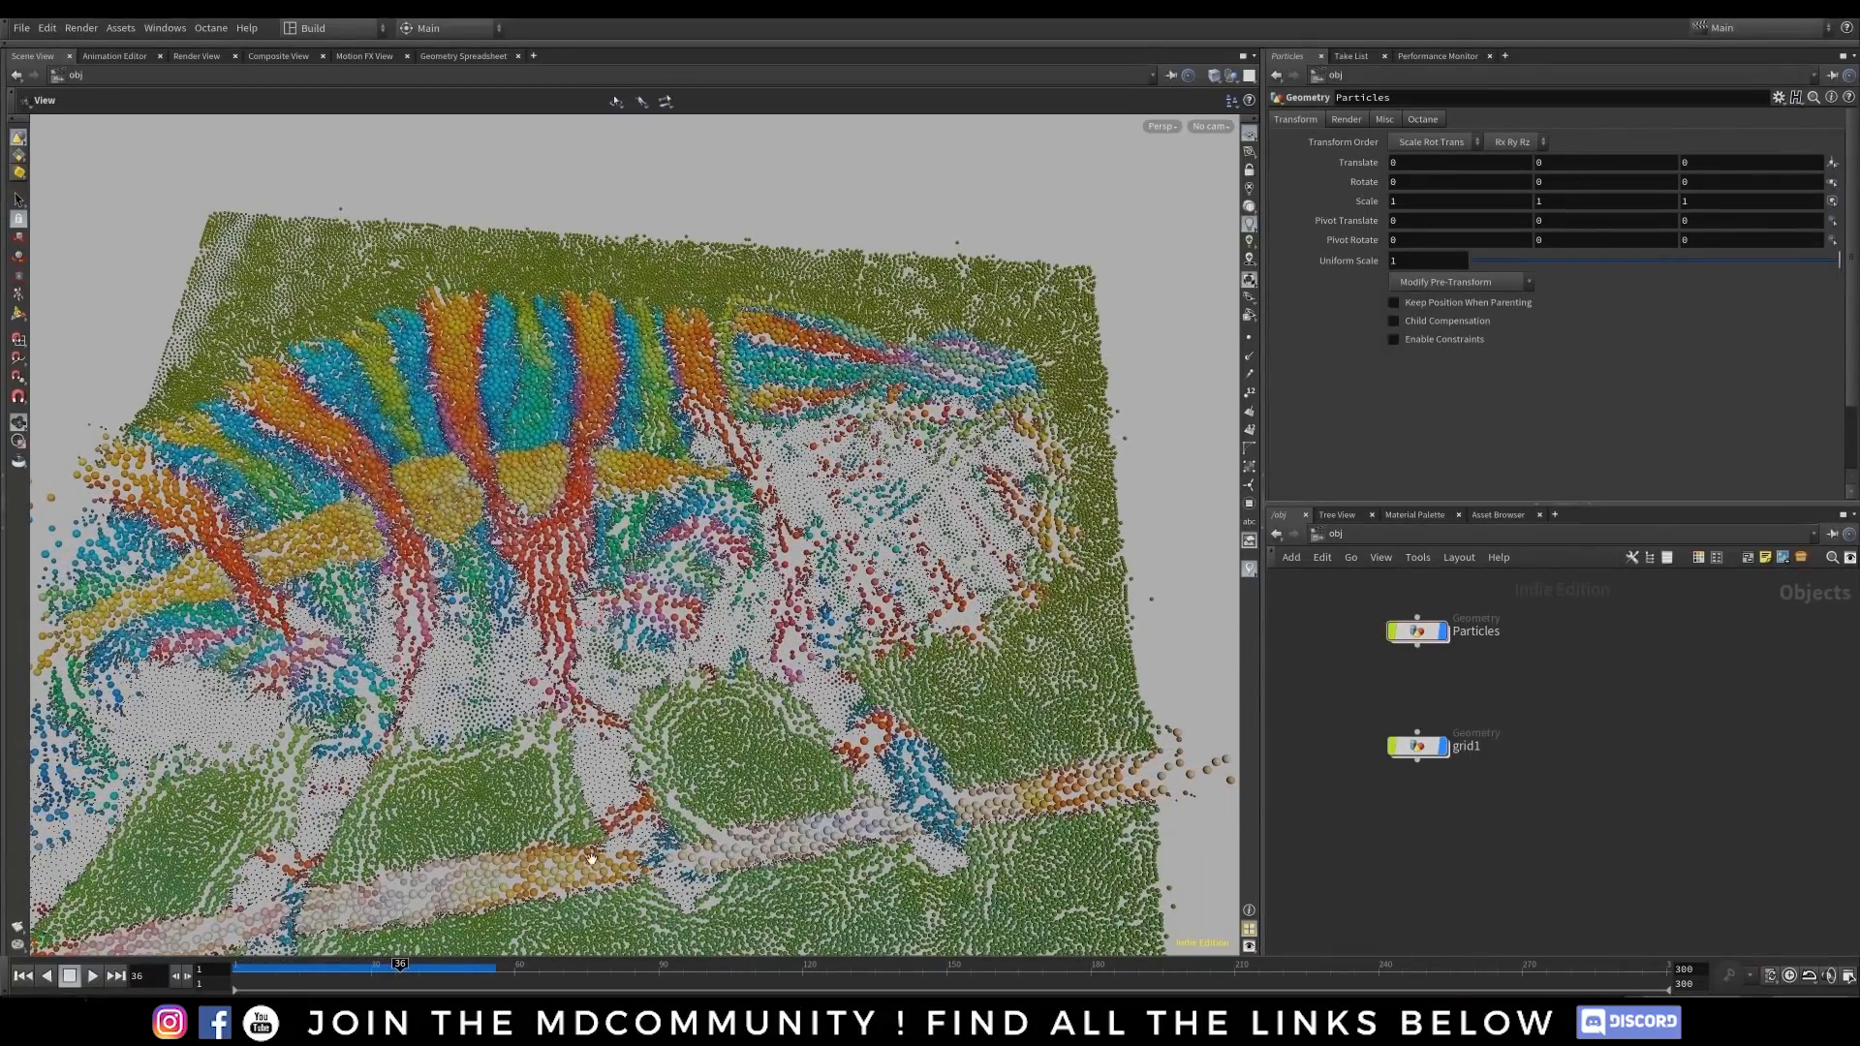
- Inside the Particles network, set pointwrangle1's Size Min to 0.01 and run the simulation to frame 38
double_click(1417, 631)
left_click(1600, 744)
left_click_drag(1419, 411, 1405, 429)
type("1")
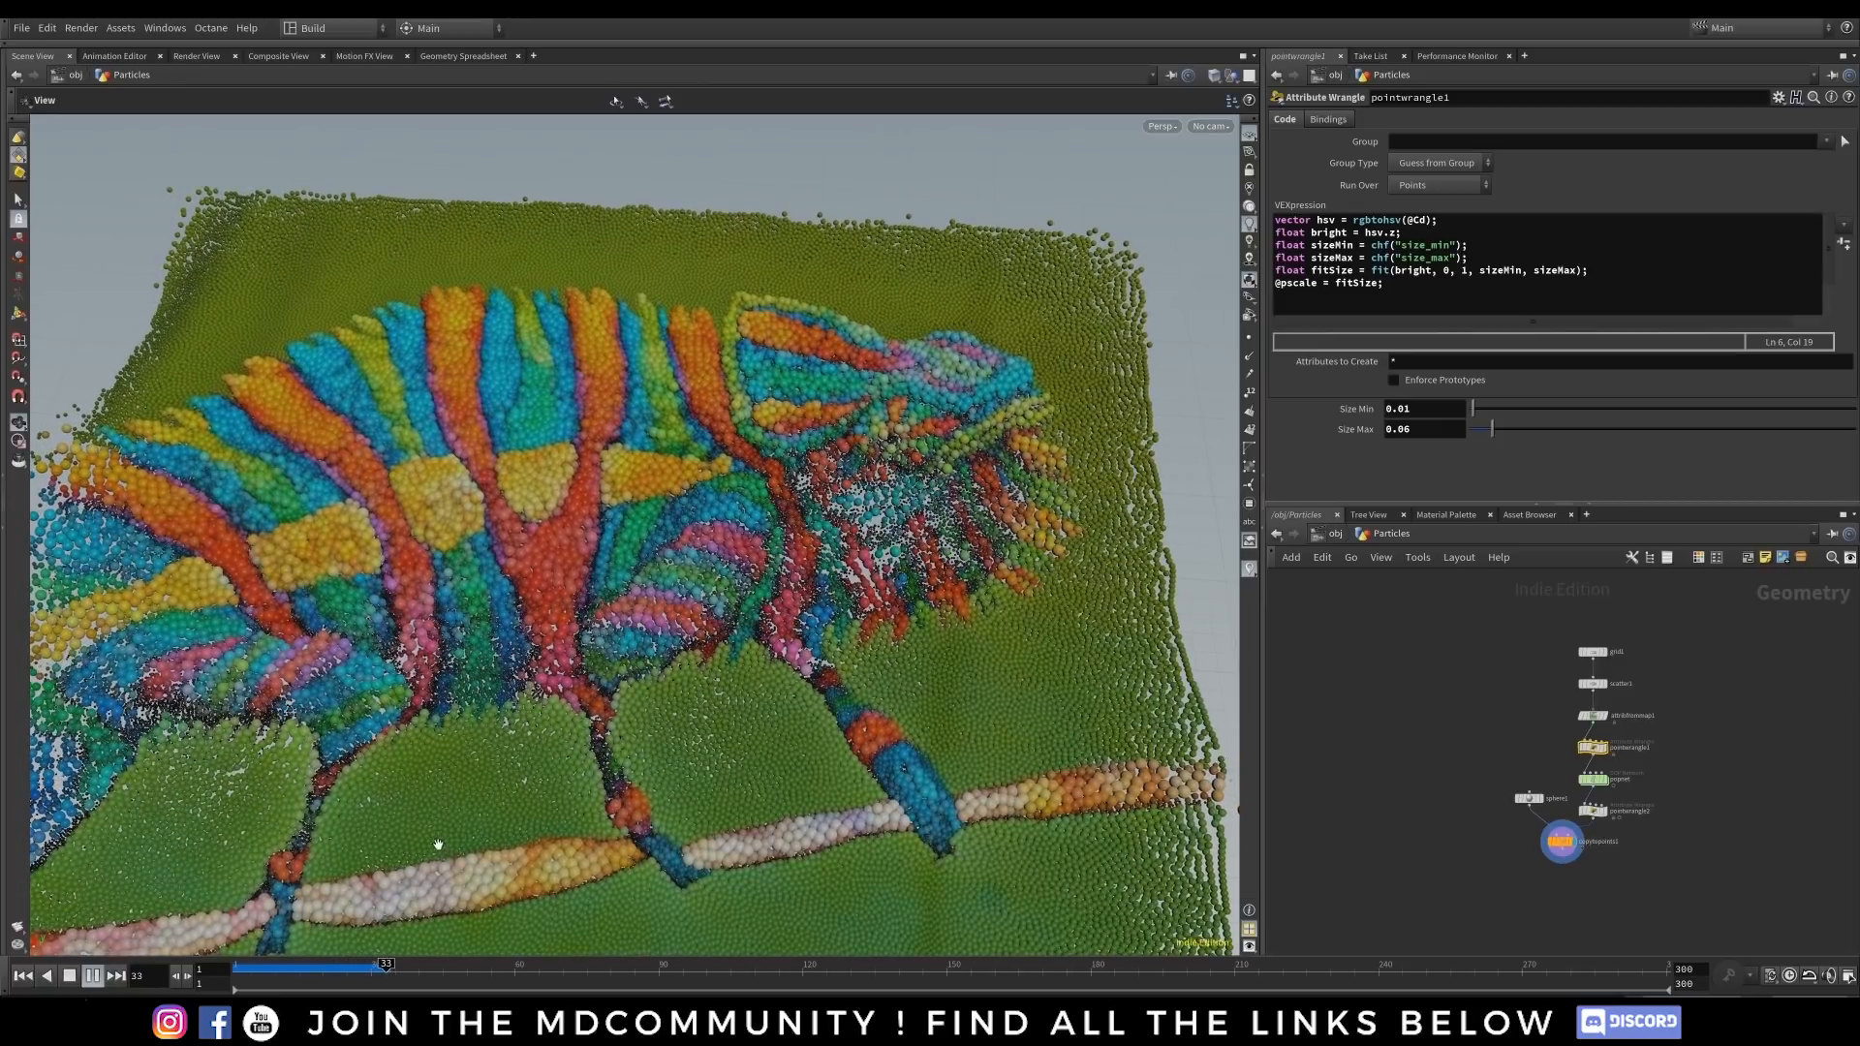
left_click(93, 976)
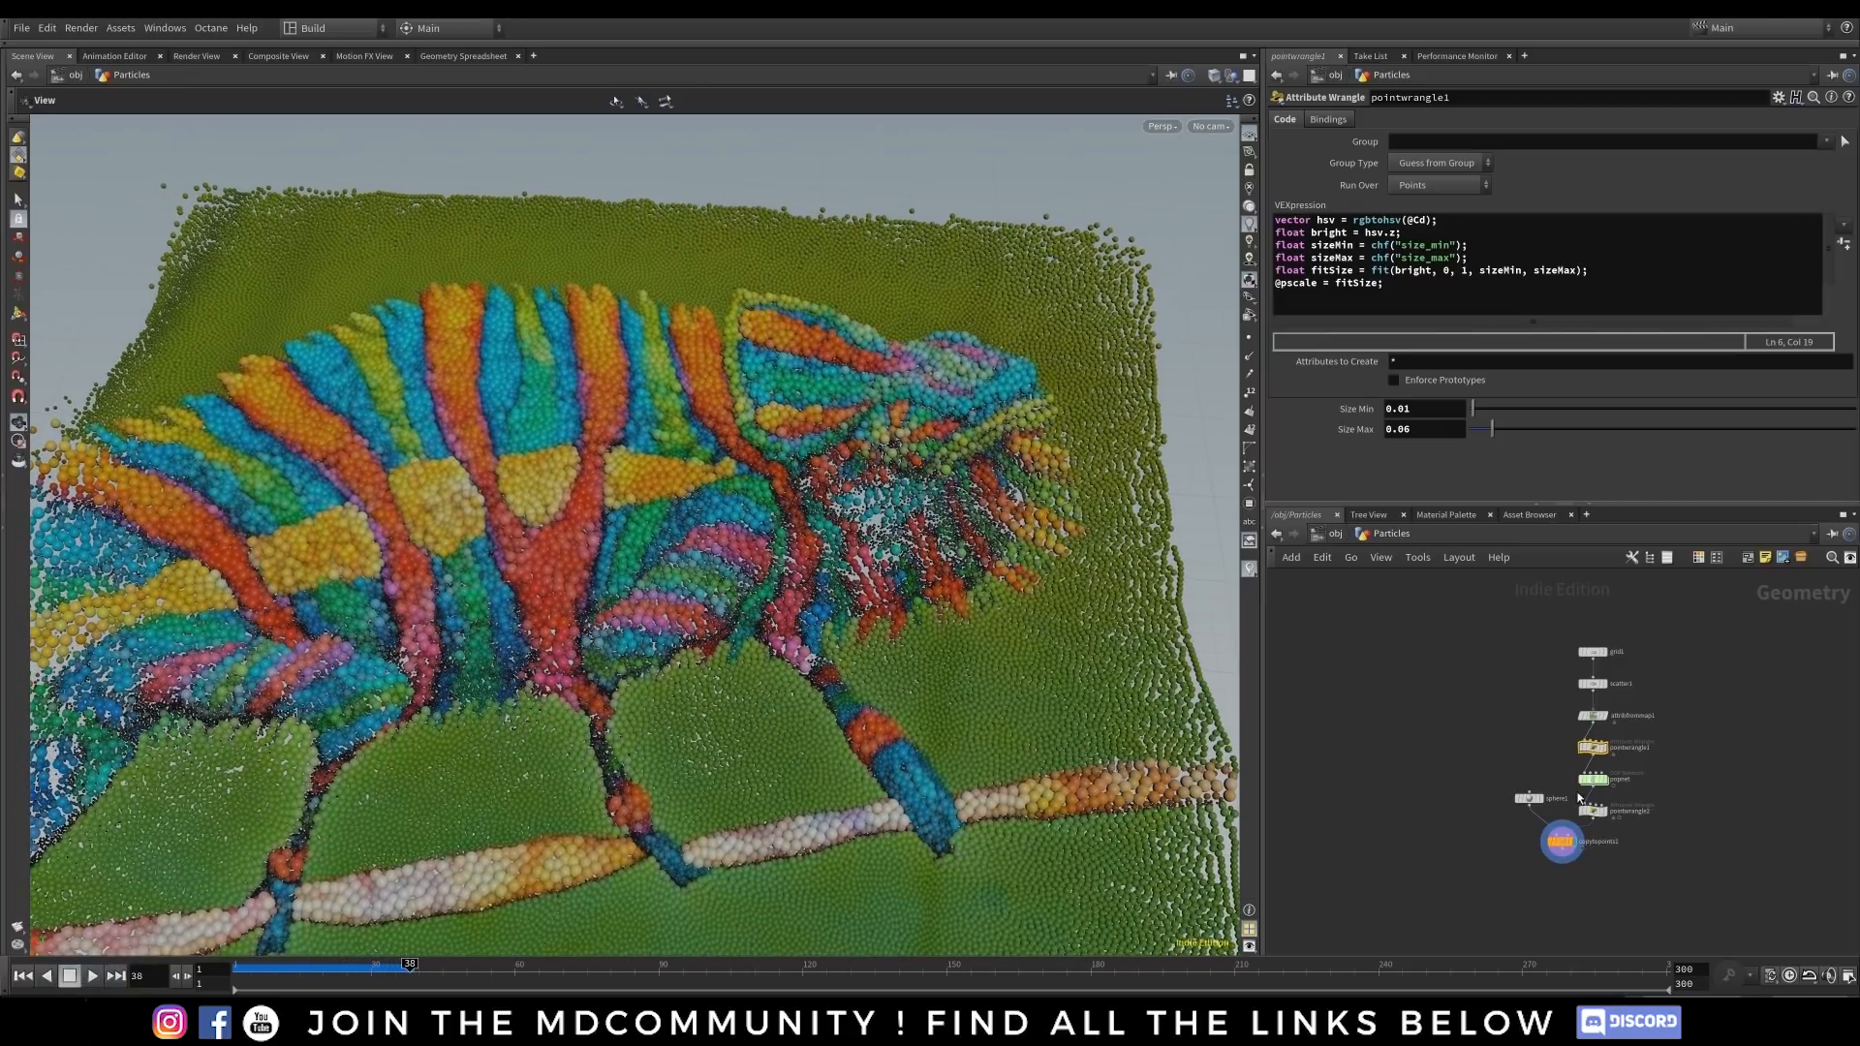
- Examine the enlarged spheres at frame 38 from an oblique overview and from close to the ground
left_click_drag(897, 582, 848, 552)
left_click_drag(1223, 767, 372, 563)
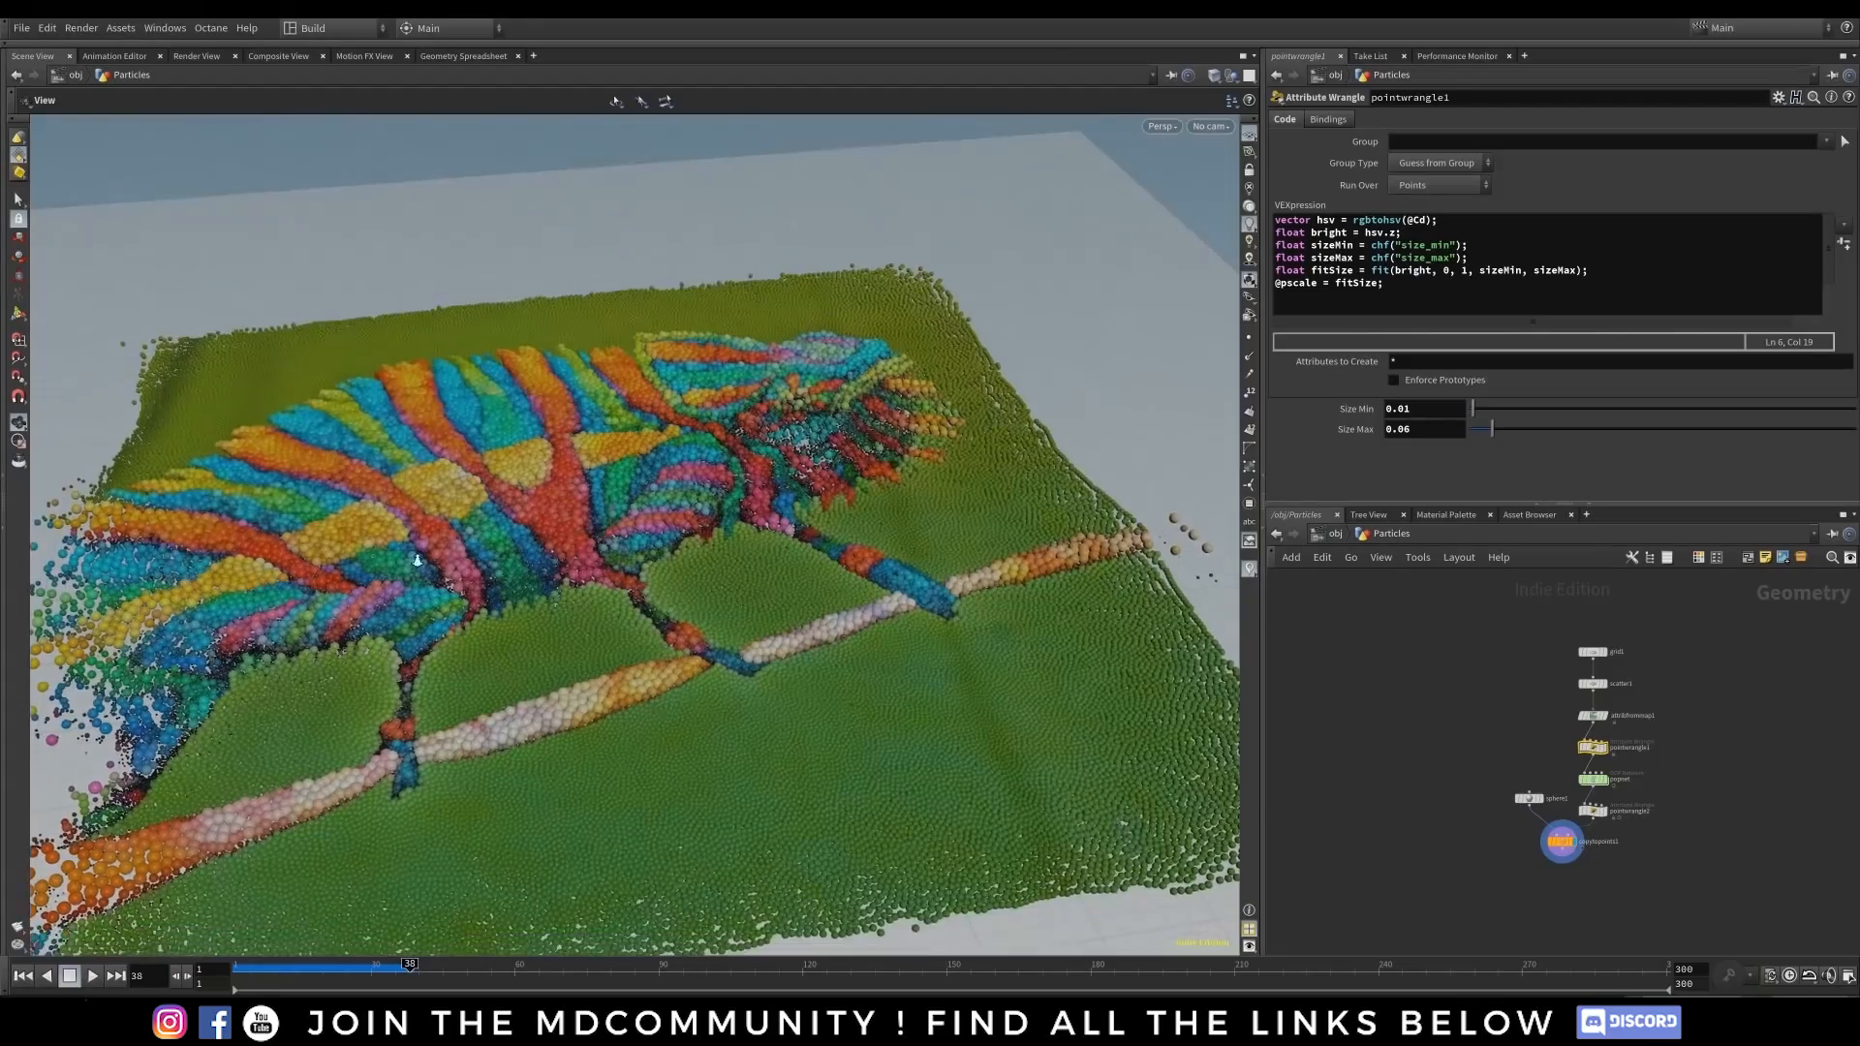
right_click_drag(372, 563, 681, 527)
left_click_drag(681, 527, 731, 552)
middle_click_drag(730, 552, 834, 537)
left_click_drag(834, 537, 617, 564)
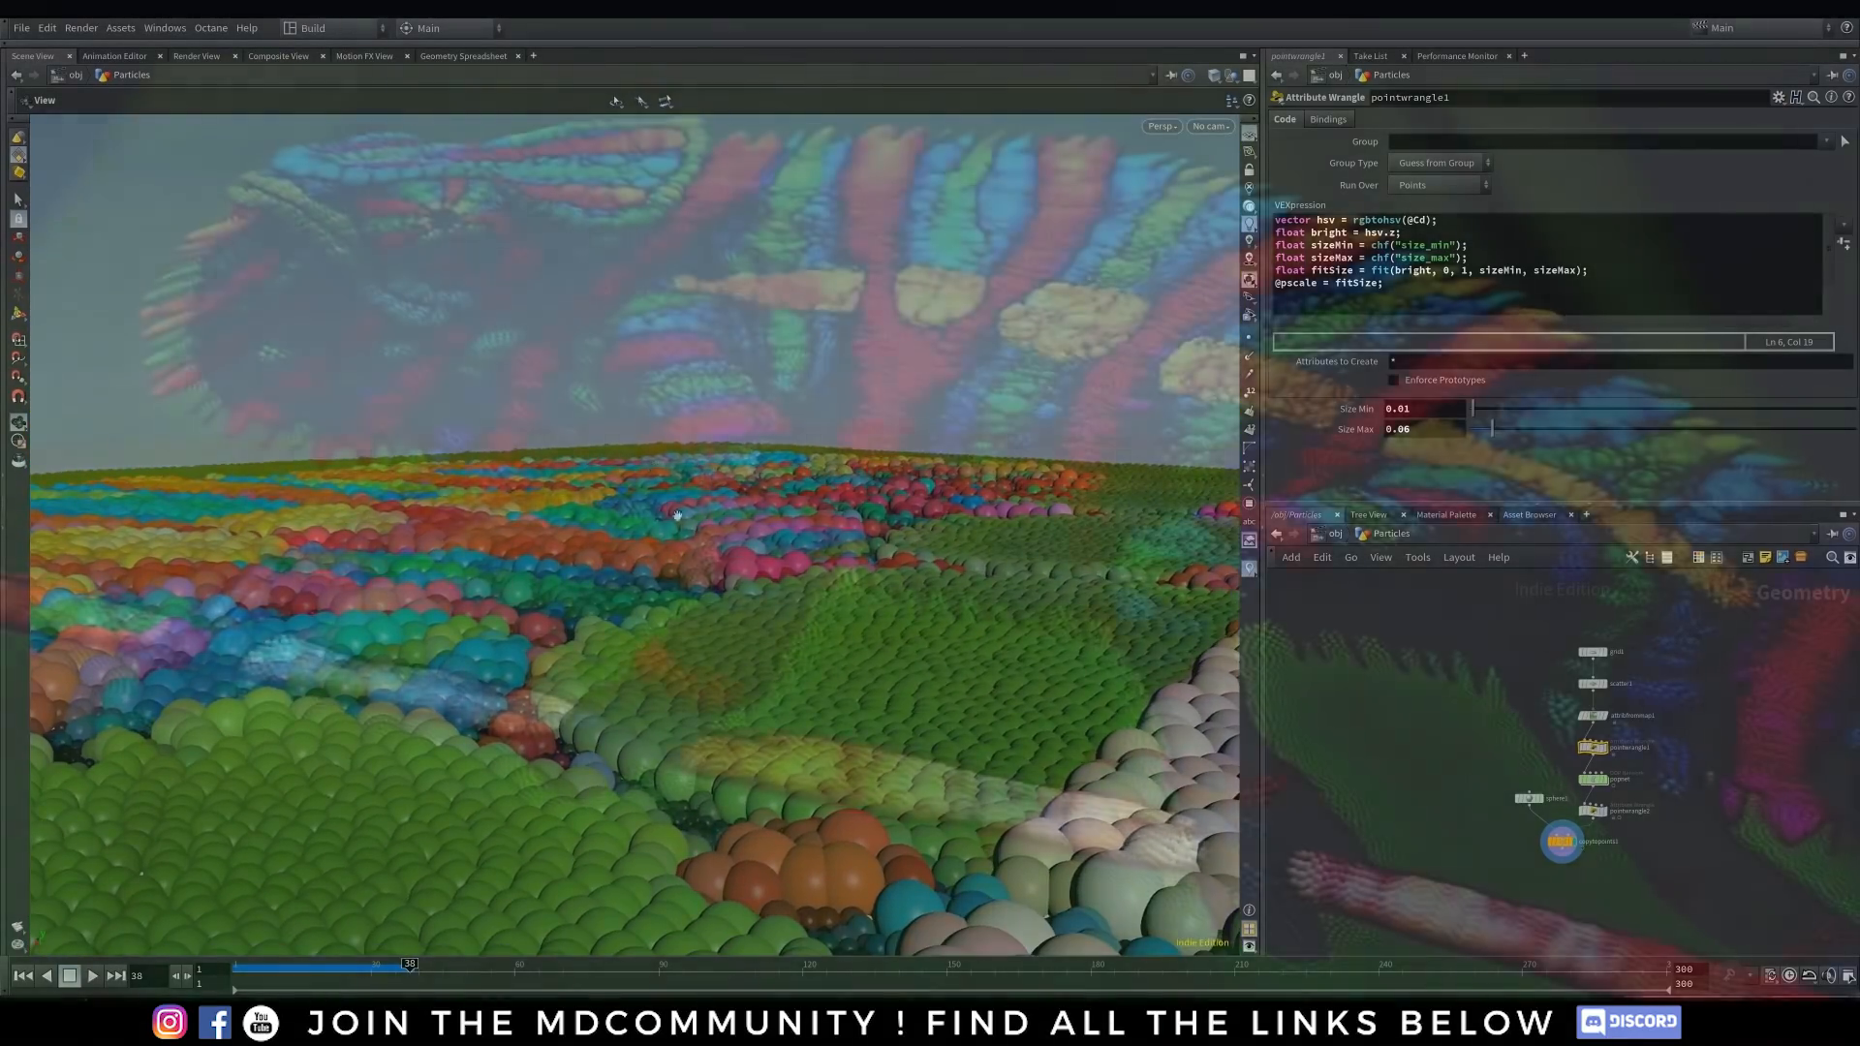